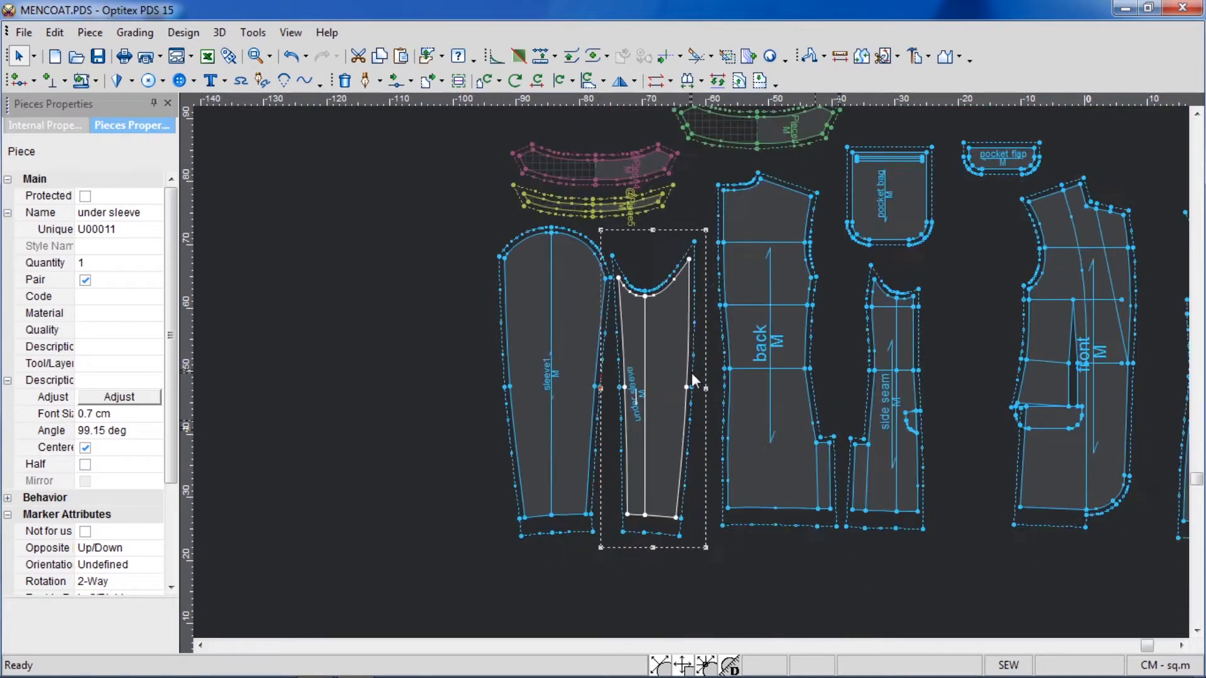
# - Place the pocket flap above the pocket bag, and move the front, FRONT LIN and FRONT FACING pieces up beside the side seam piece
pyautogui.scroll(-1, 864, 401)
pyautogui.scroll(3, 689, 372)
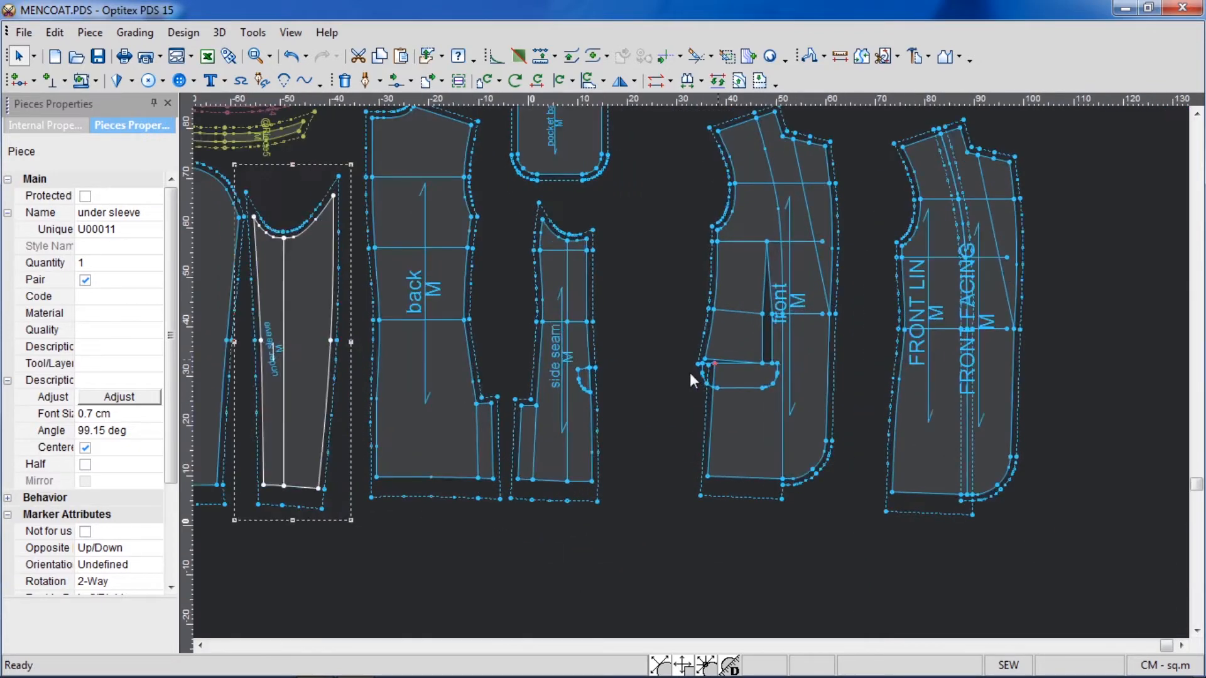
pyautogui.moveTo(678, 228); pyautogui.dragTo(563, 179)
pyautogui.moveTo(729, 339); pyautogui.dragTo(649, 329)
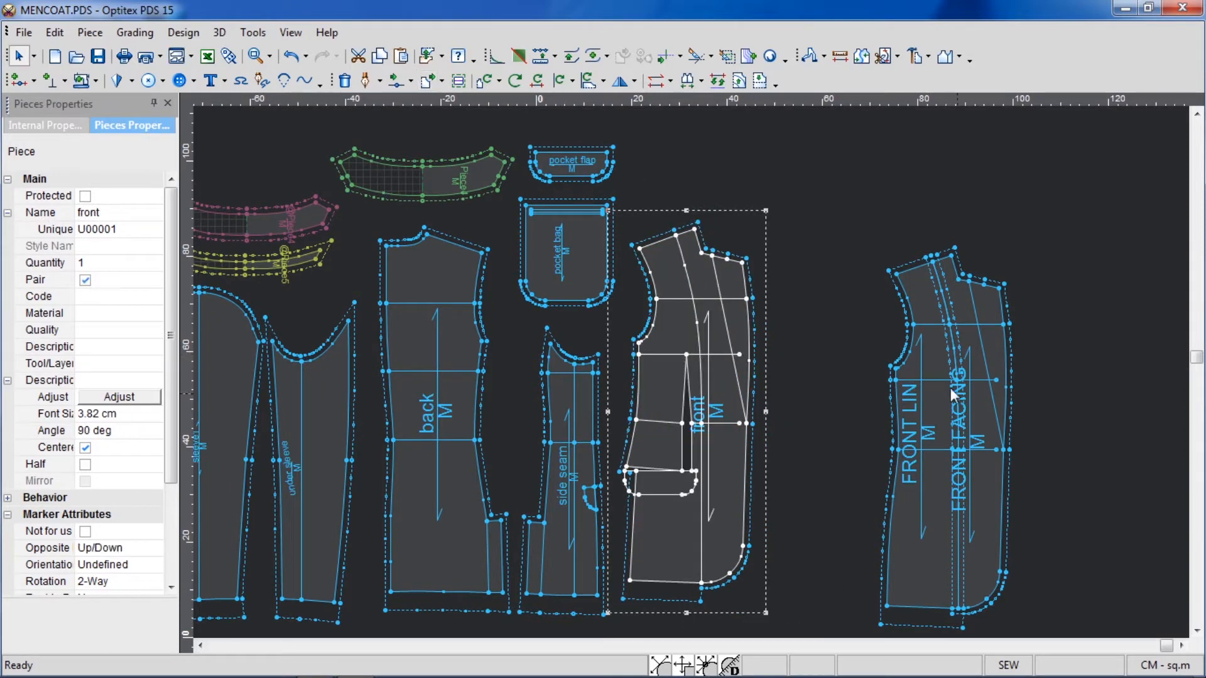
pyautogui.moveTo(929, 351); pyautogui.dragTo(891, 378)
pyautogui.scroll(-3, 689, 374)
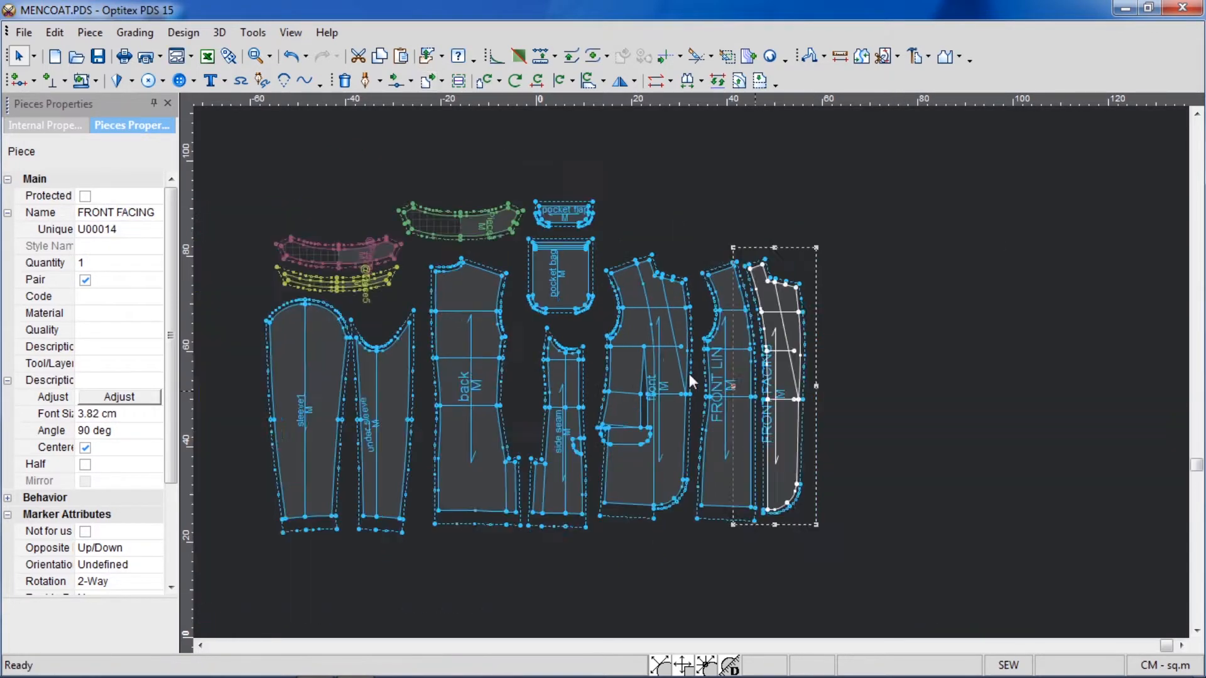
# - Close the properties pane to enlarge the workspace, and clear the selection of the FRONT FACING piece
pyautogui.click(167, 103)
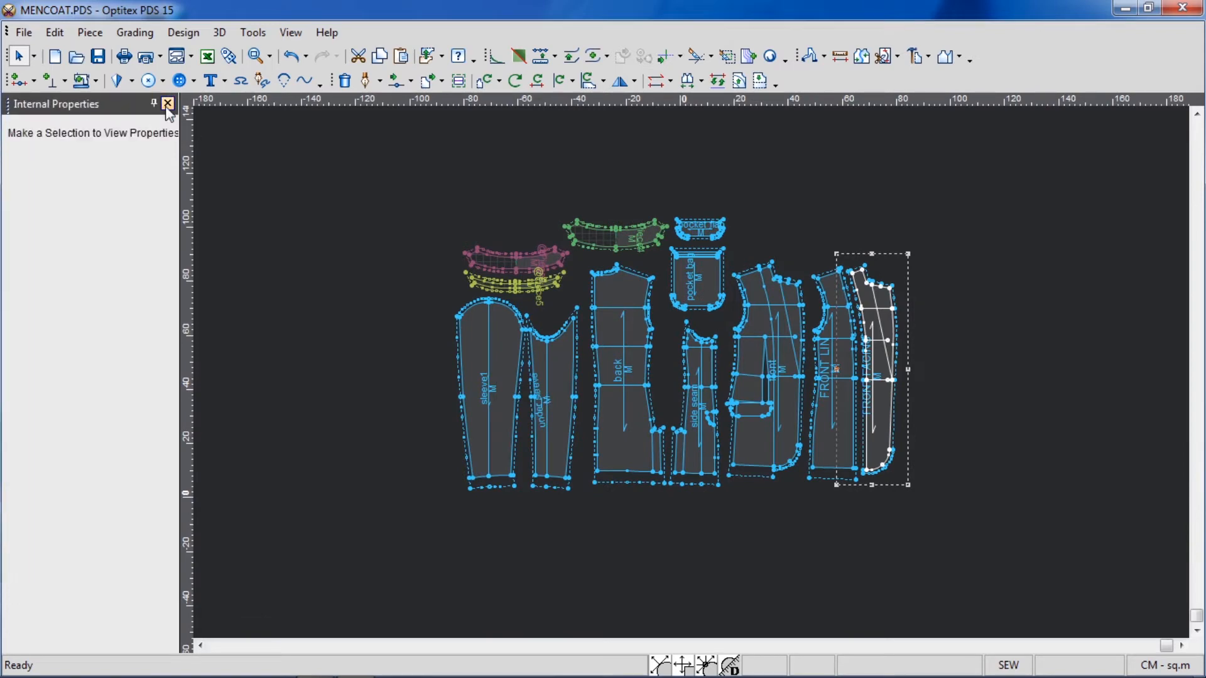
pyautogui.click(167, 103)
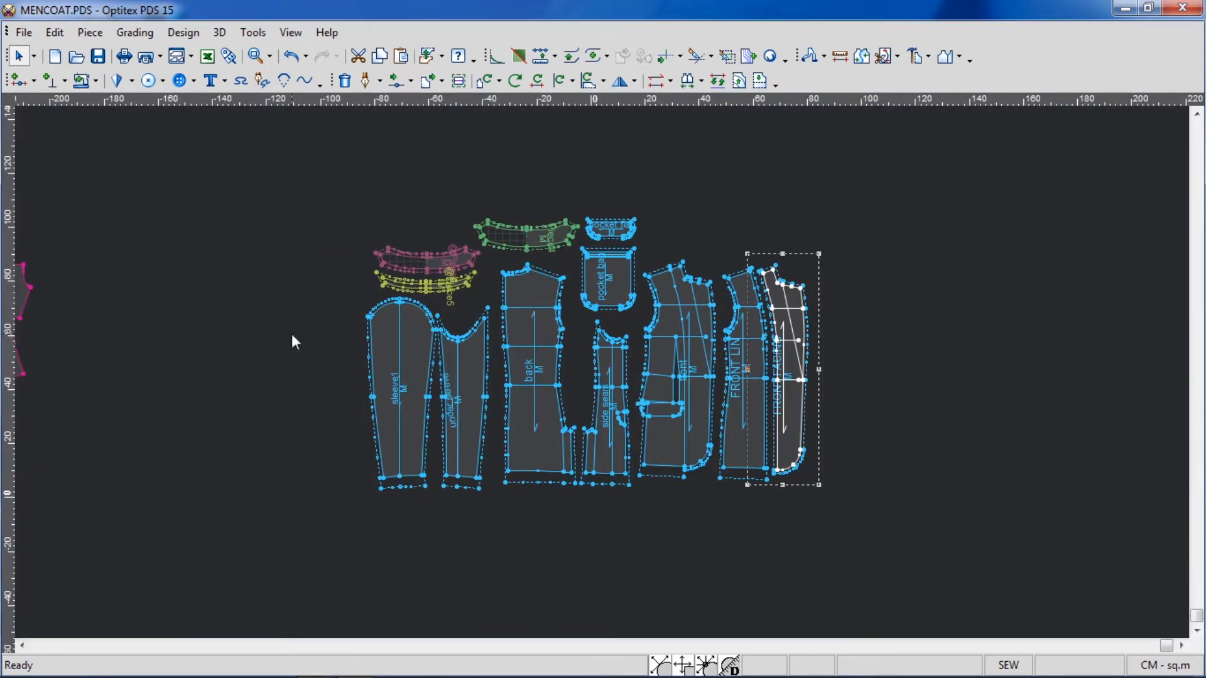
pyautogui.click(18, 292)
# - Examine the full set of coat pattern pieces, from the sleeves and back to the front facing
pyautogui.scroll(3, 529, 318)
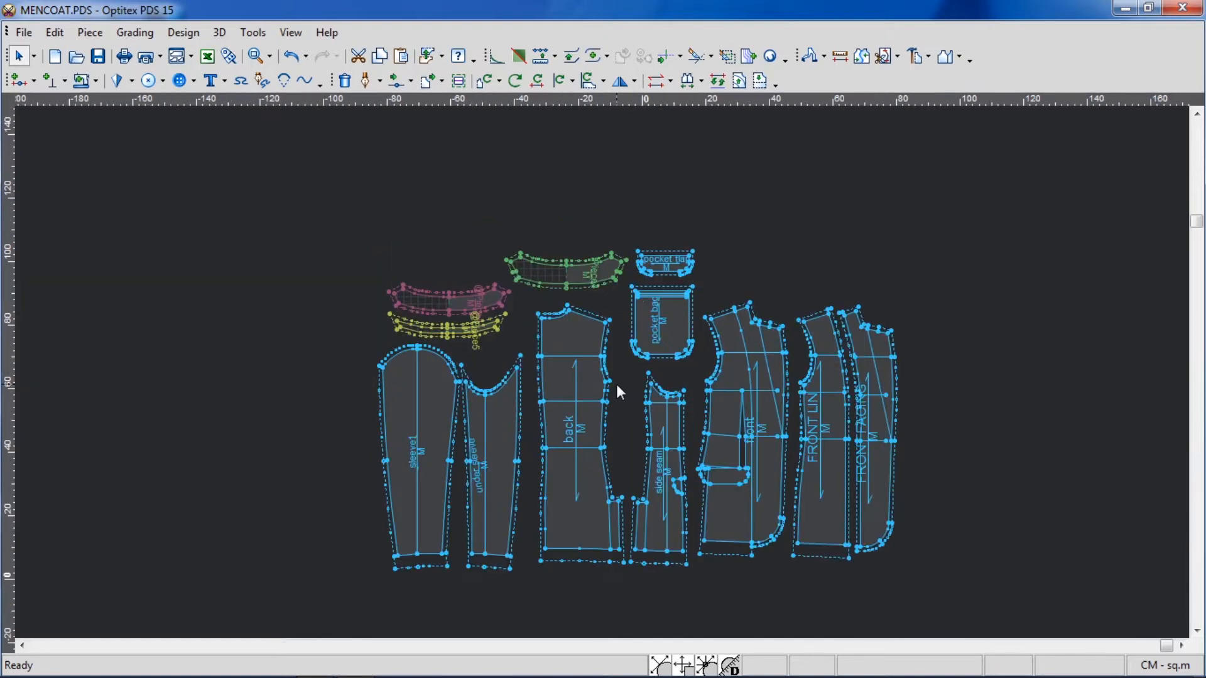
pyautogui.scroll(1, 551, 344)
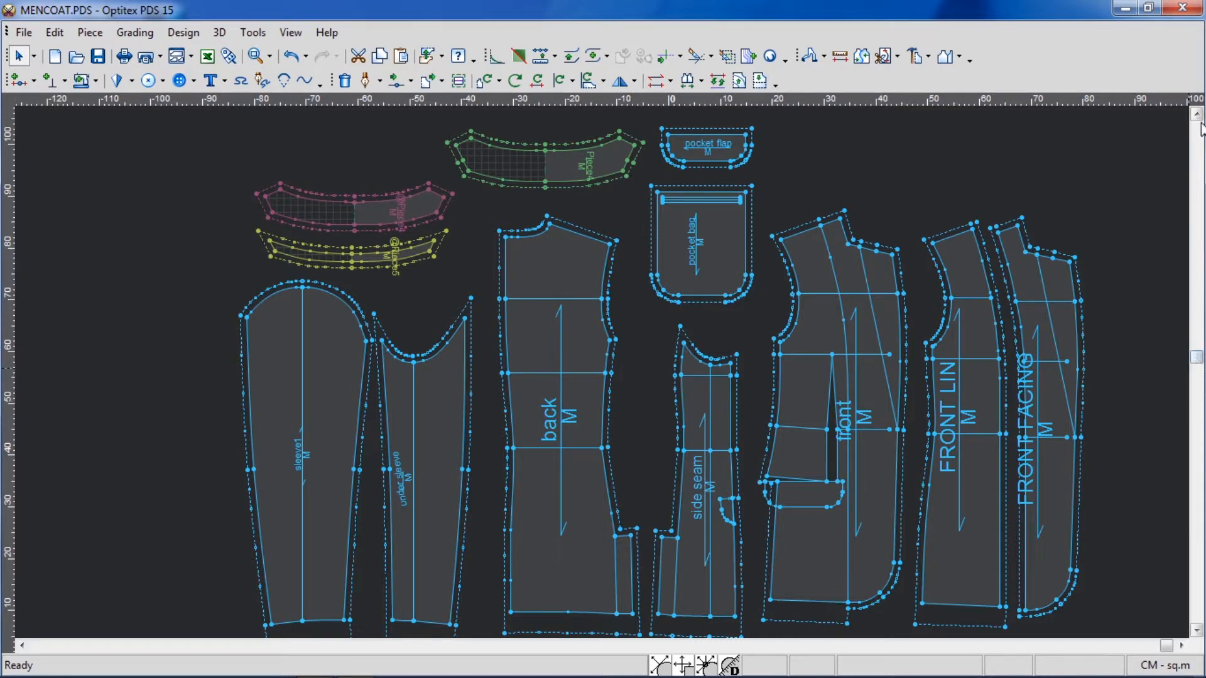
pyautogui.click(1197, 629)
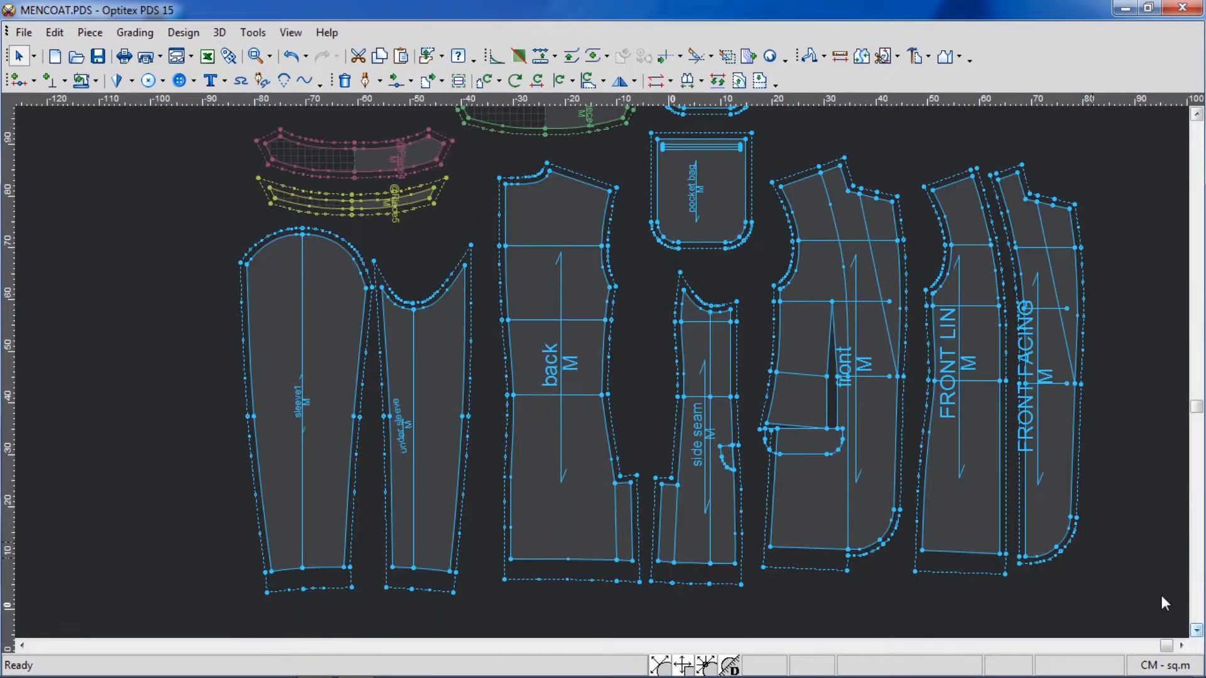
pyautogui.moveTo(1165, 603); pyautogui.dragTo(578, 376, button='middle')
pyautogui.scroll(2, 572, 359)
pyautogui.scroll(-3, 602, 372)
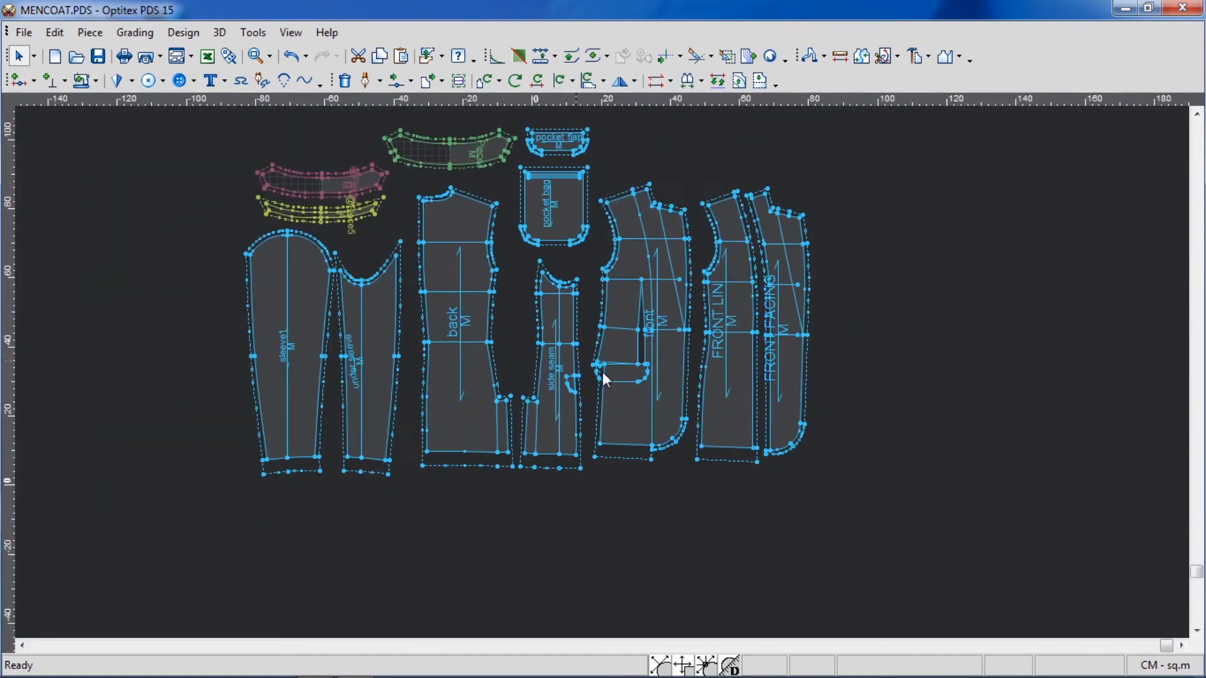
pyautogui.scroll(1, 587, 367)
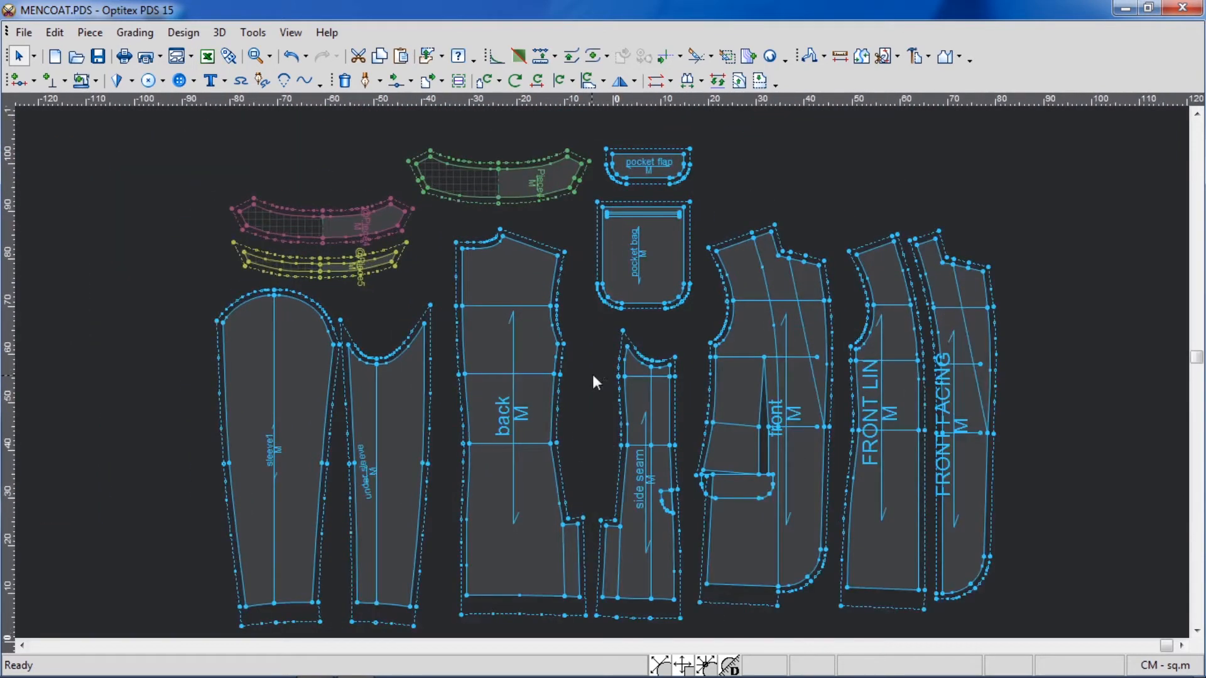
pyautogui.scroll(-1, 602, 372)
pyautogui.moveTo(260, 140)
pyautogui.mouseDown()
pyautogui.moveTo(848, 417)
pyautogui.moveTo(251, 136)
pyautogui.mouseUp()
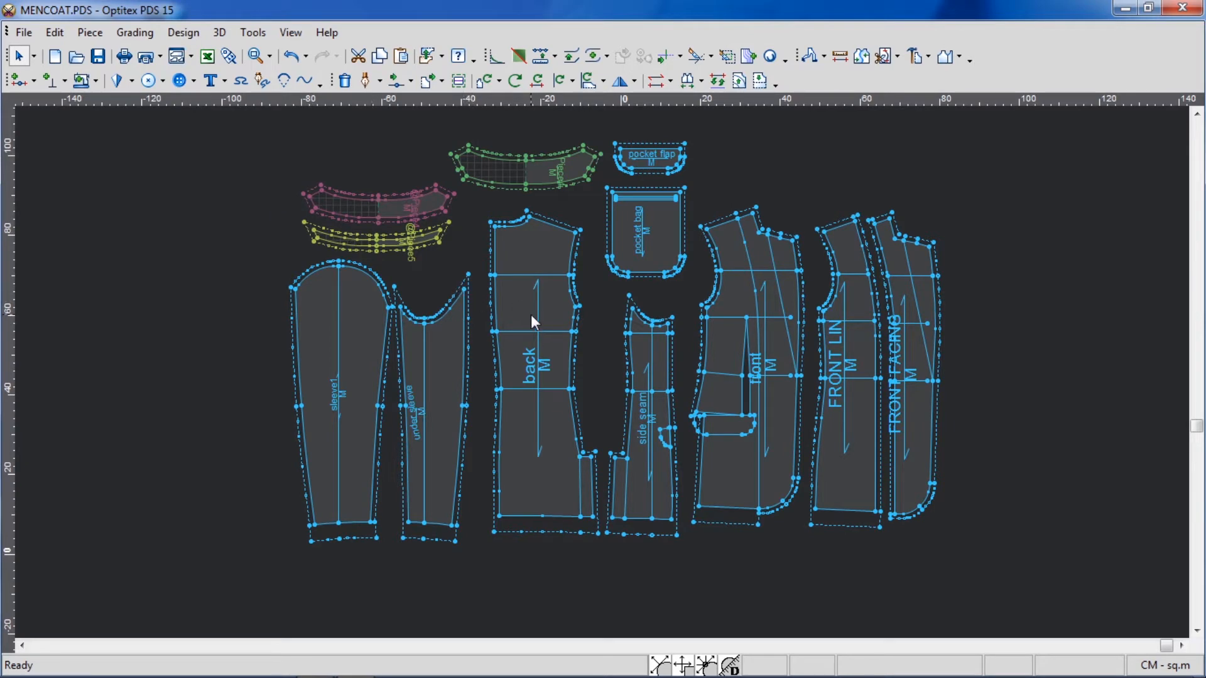
pyautogui.scroll(1, 602, 372)
pyautogui.scroll(1, 602, 372)
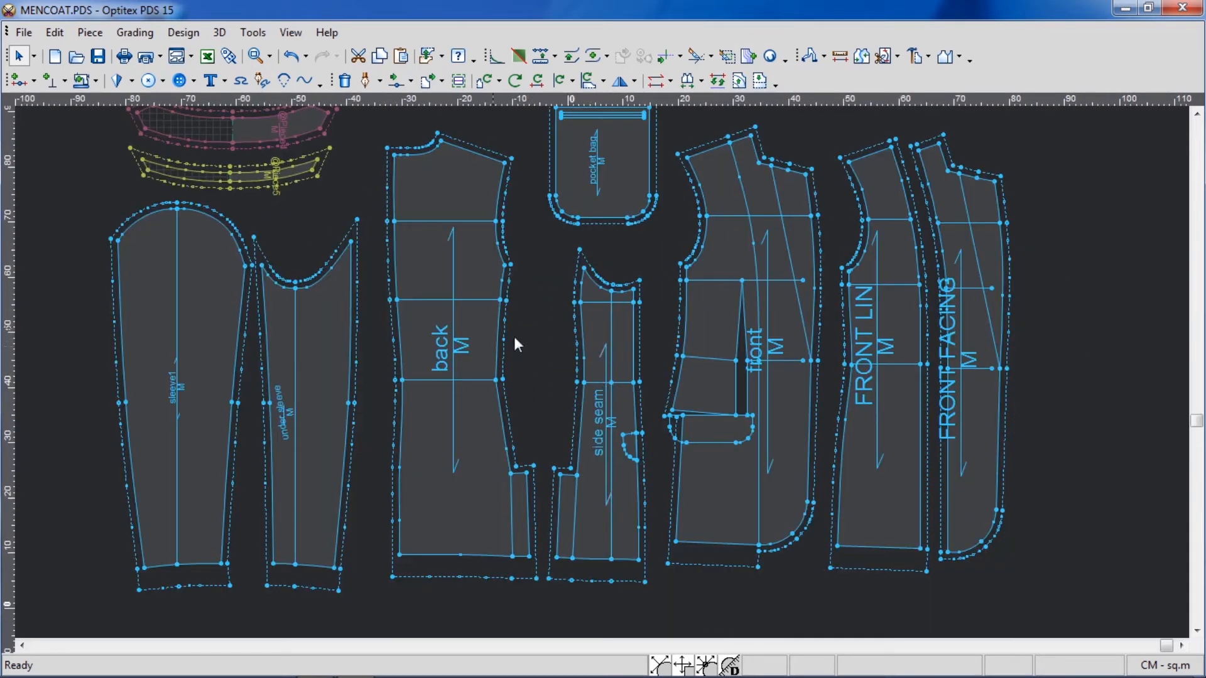
pyautogui.scroll(-1, 626, 389)
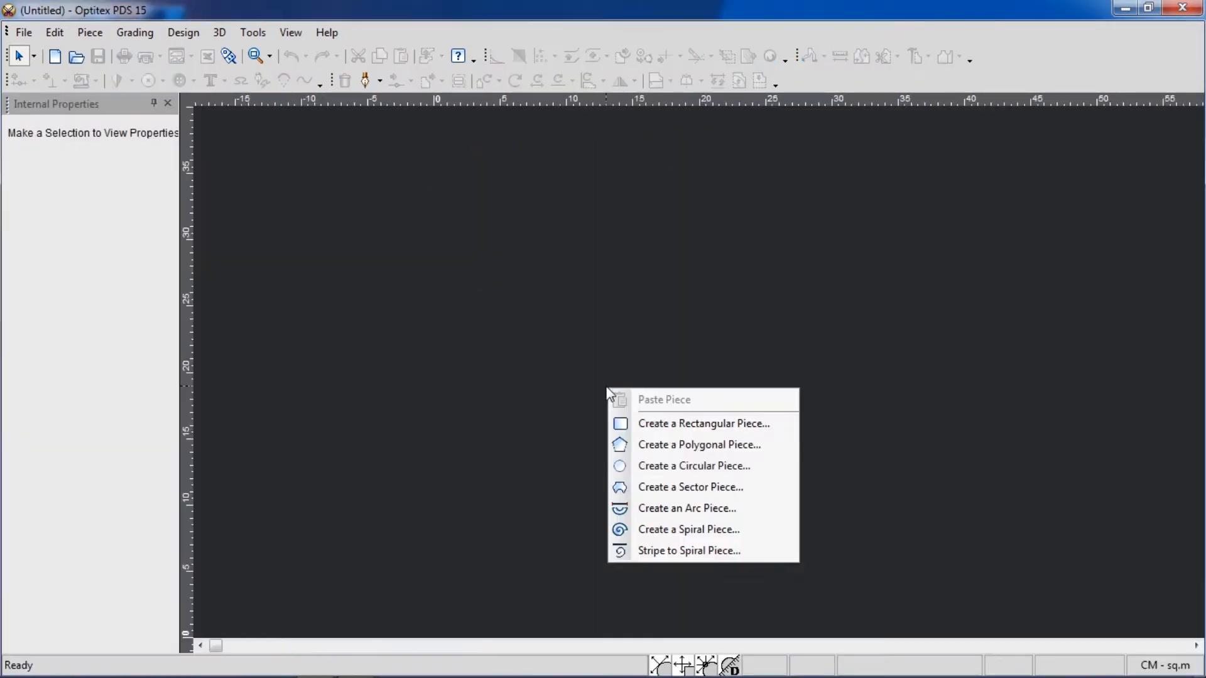
# - Create a rectangular piece named back with a length of 75 cm and a width of 25 cm
pyautogui.click(731, 425)
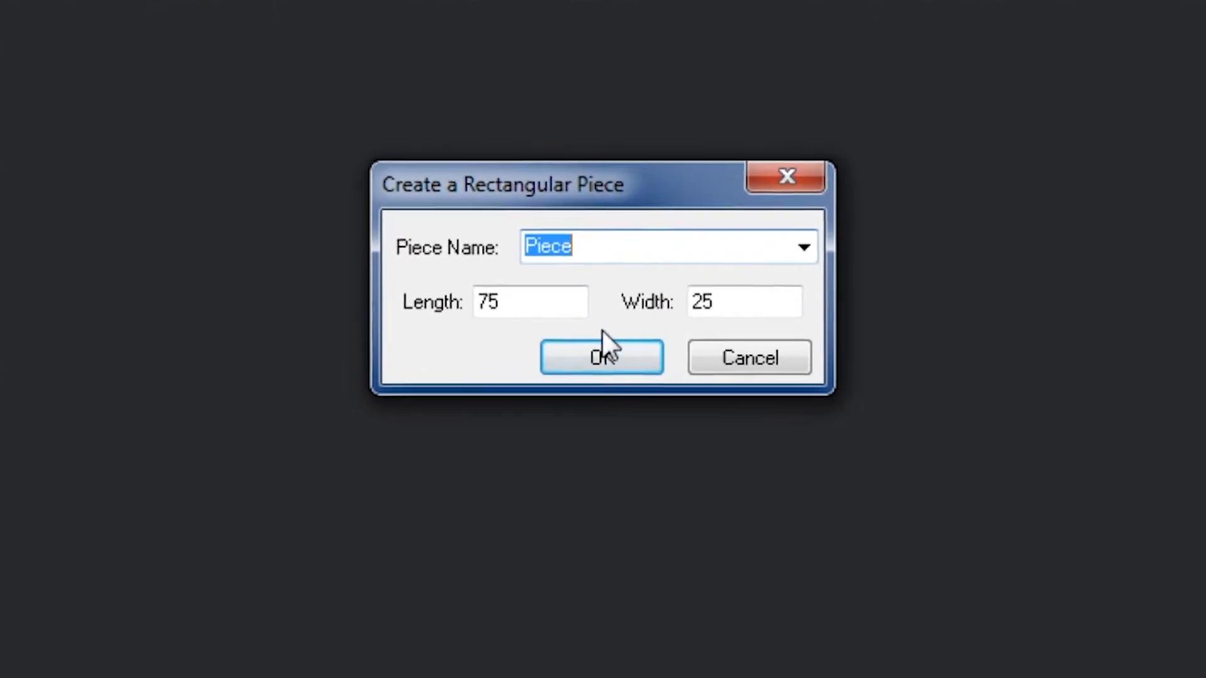
pyautogui.write('back')
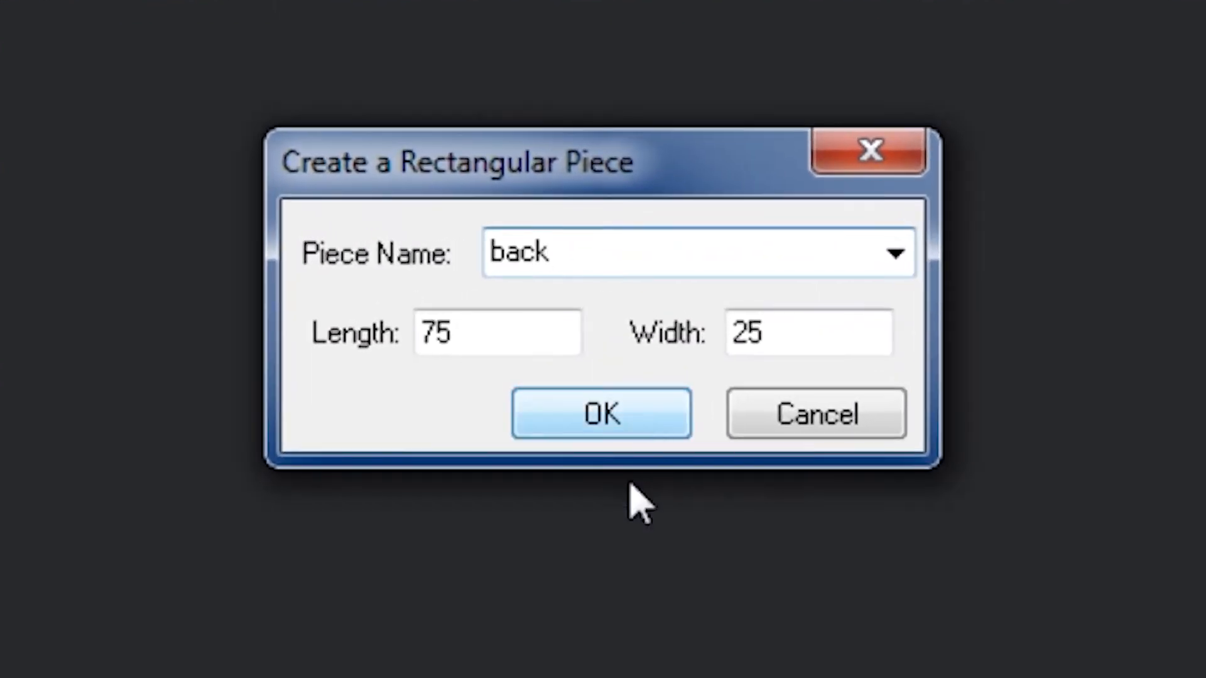
pyautogui.click(609, 436)
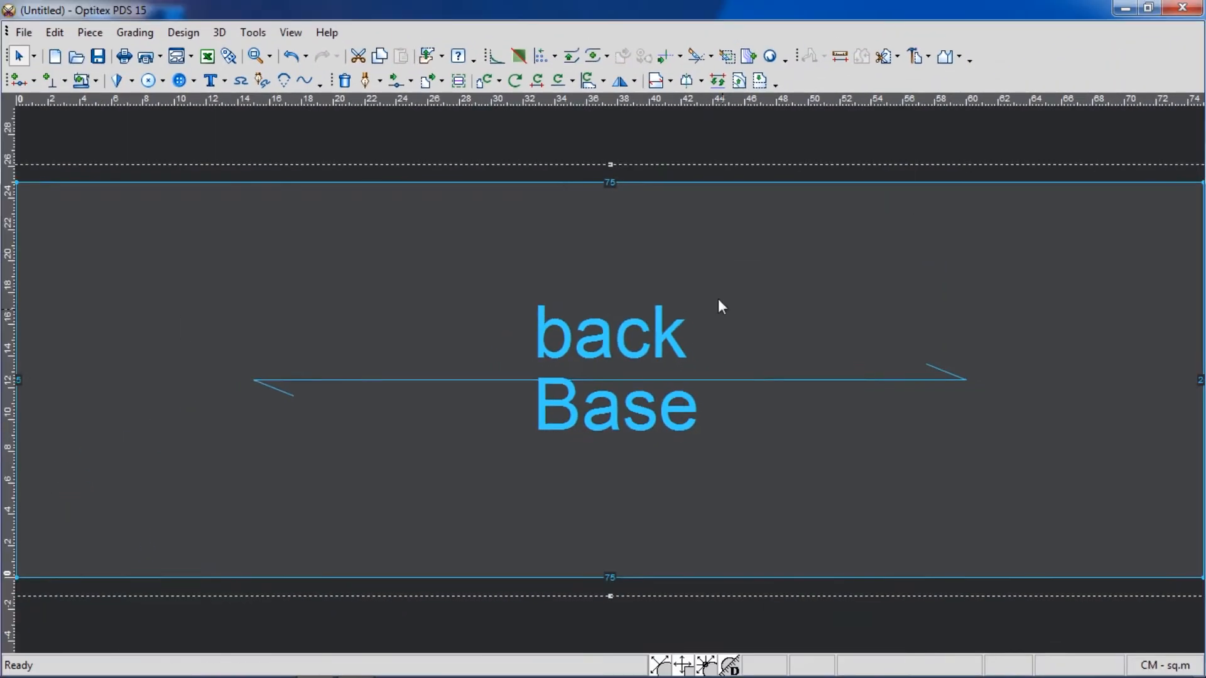
# - Move the back piece's grainline and label out of the rectangle, beyond its left edge
pyautogui.scroll(-5, 580, 386)
pyautogui.moveTo(639, 386); pyautogui.dragTo(413, 375)
pyautogui.scroll(3, 540, 394)
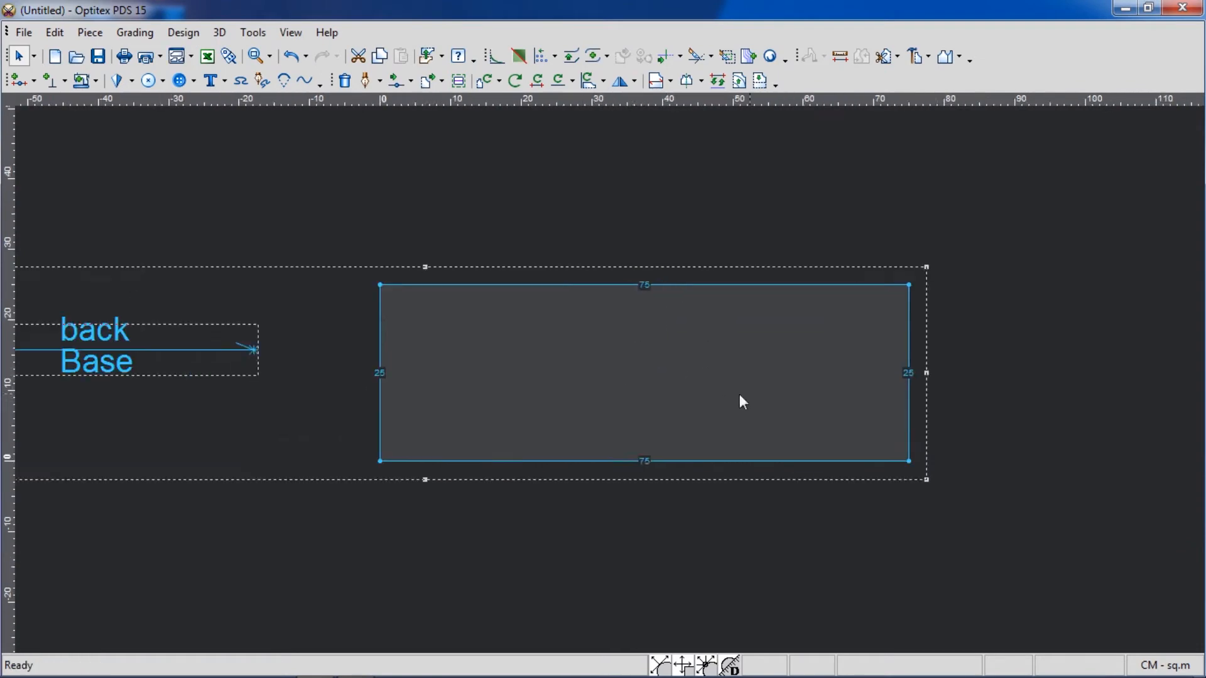
# - Add a point on the rectangle's lower long edge, 2.5 cm from its lower right corner
pyautogui.click(888, 461)
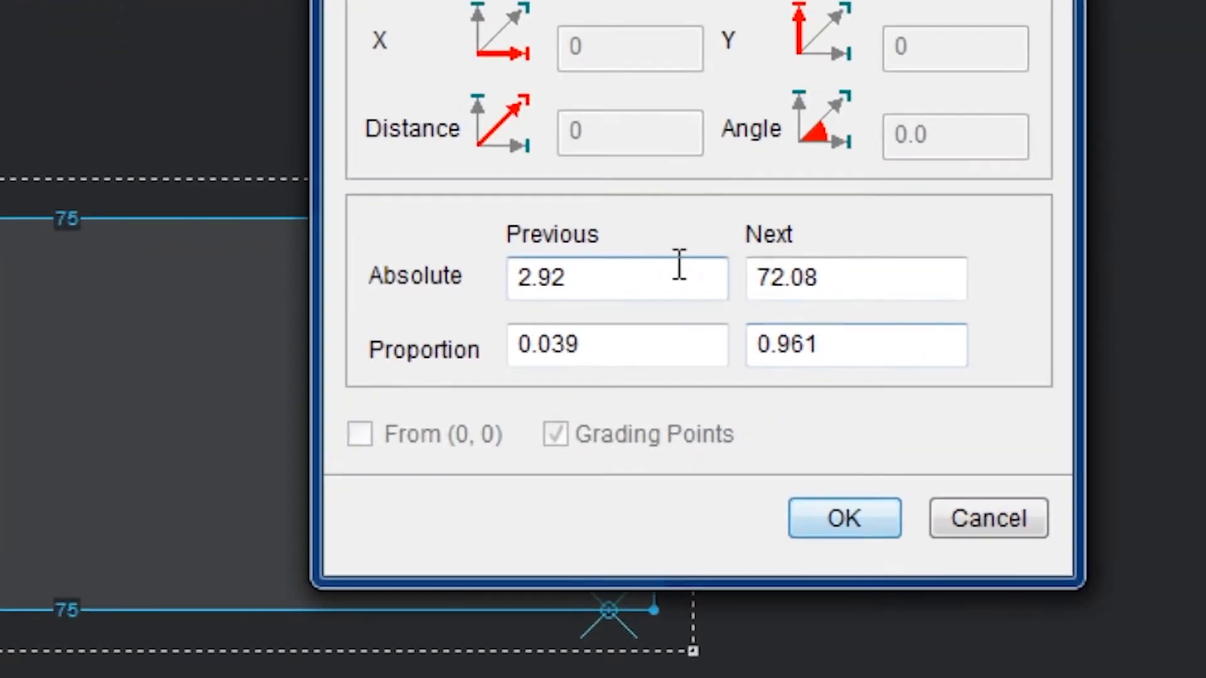
pyautogui.click(653, 284)
pyautogui.press('BackSpace')
pyautogui.press('BackSpace')
pyautogui.write('5')
pyautogui.press('Return')
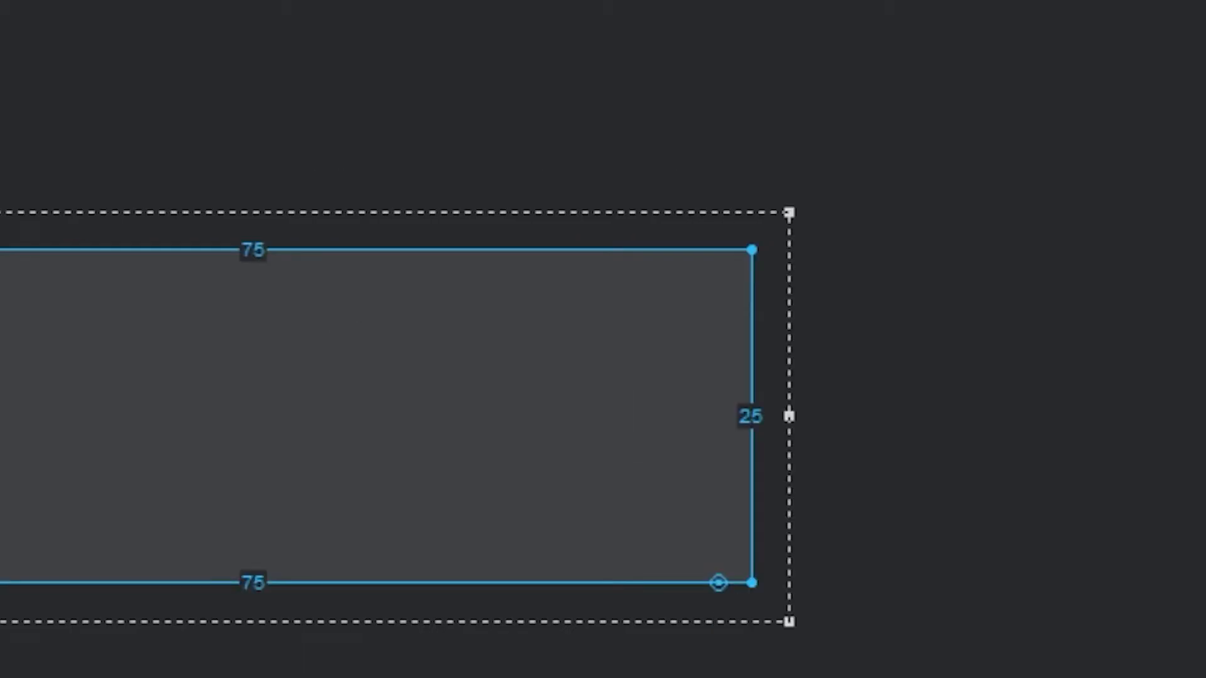
# - Add a neck point on the rectangle's right edge, 8.5 cm above the lower right corner
pyautogui.click(747, 516)
pyautogui.moveTo(887, 301); pyautogui.dragTo(826, 309)
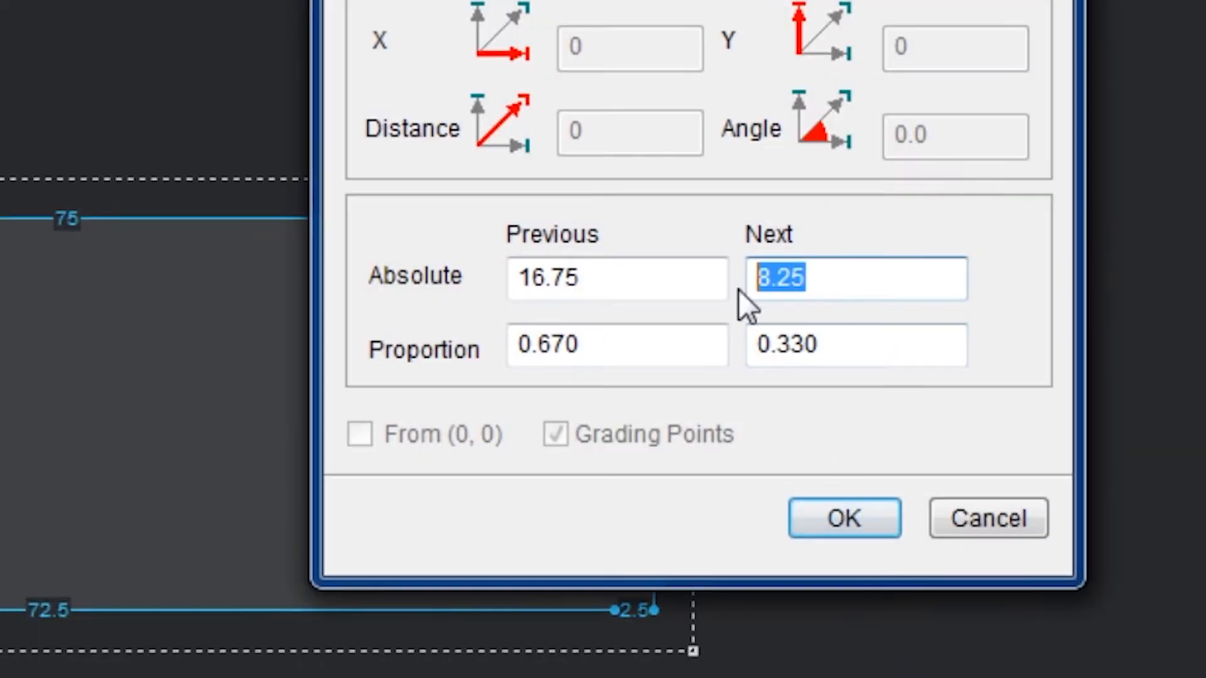
pyautogui.click(794, 280)
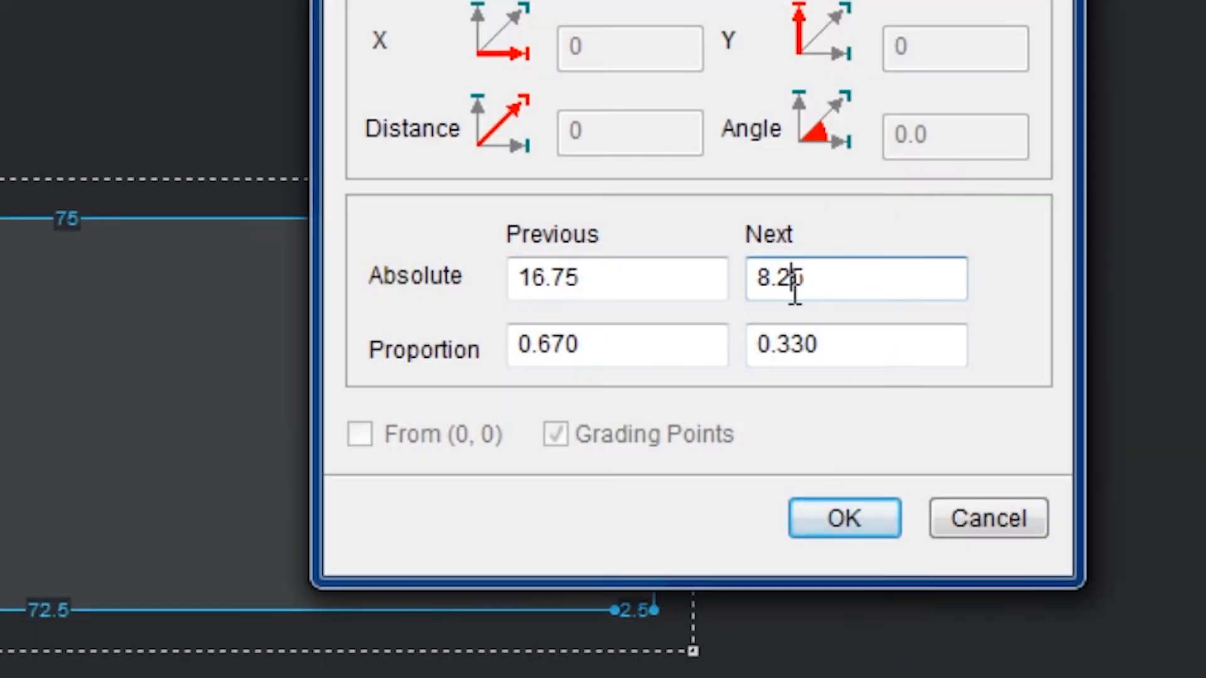
pyautogui.press('BackSpace')
pyautogui.click(846, 519)
# - Add a shoulder point on the rectangle's right edge, 20 cm above the lower right corner
pyautogui.click(666, 573)
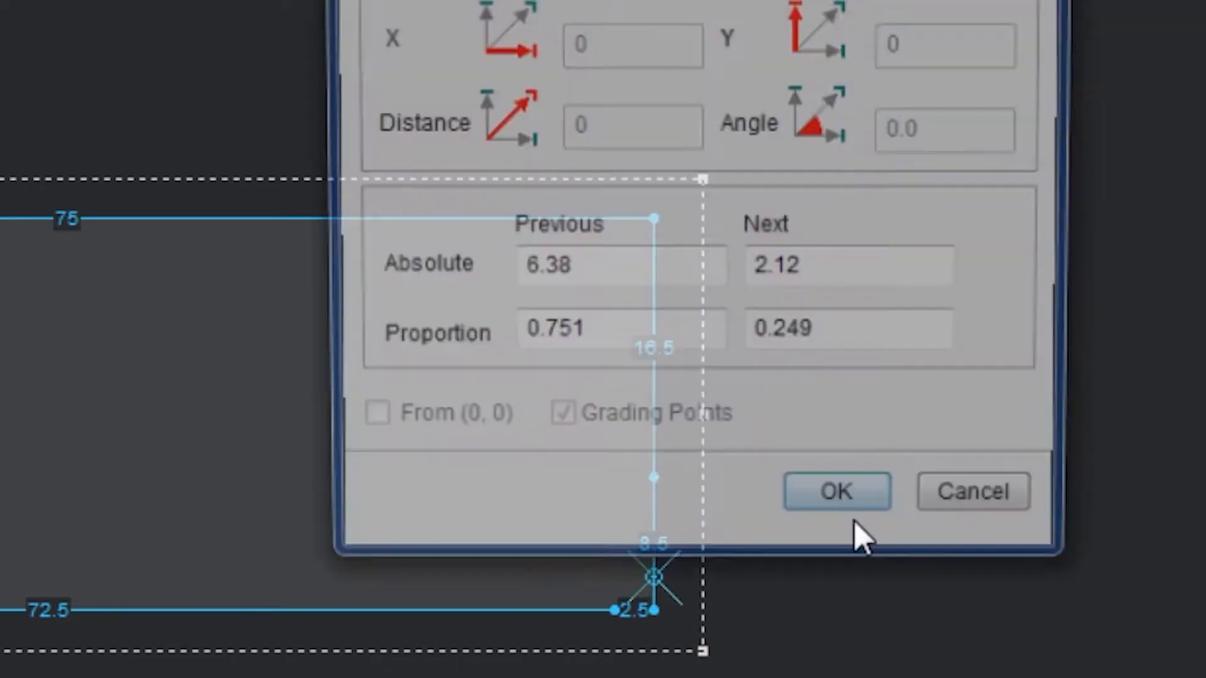
pyautogui.doubleClick(772, 285)
pyautogui.write('20')
pyautogui.press('Return')
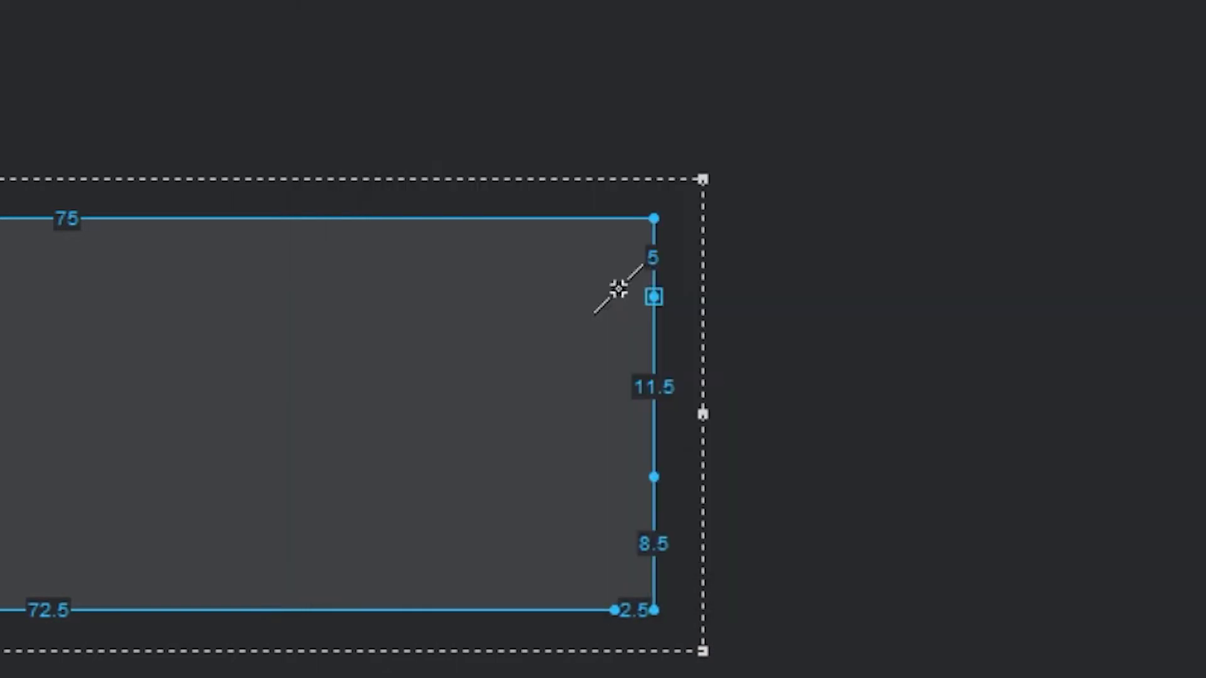
# - Move the shoulder point by -4 cm in X and set an underarm point on the upper edge, 49 cm from the piece's left corner
pyautogui.rightClick(552, 135)
pyautogui.click(621, 169)
pyautogui.click(654, 296)
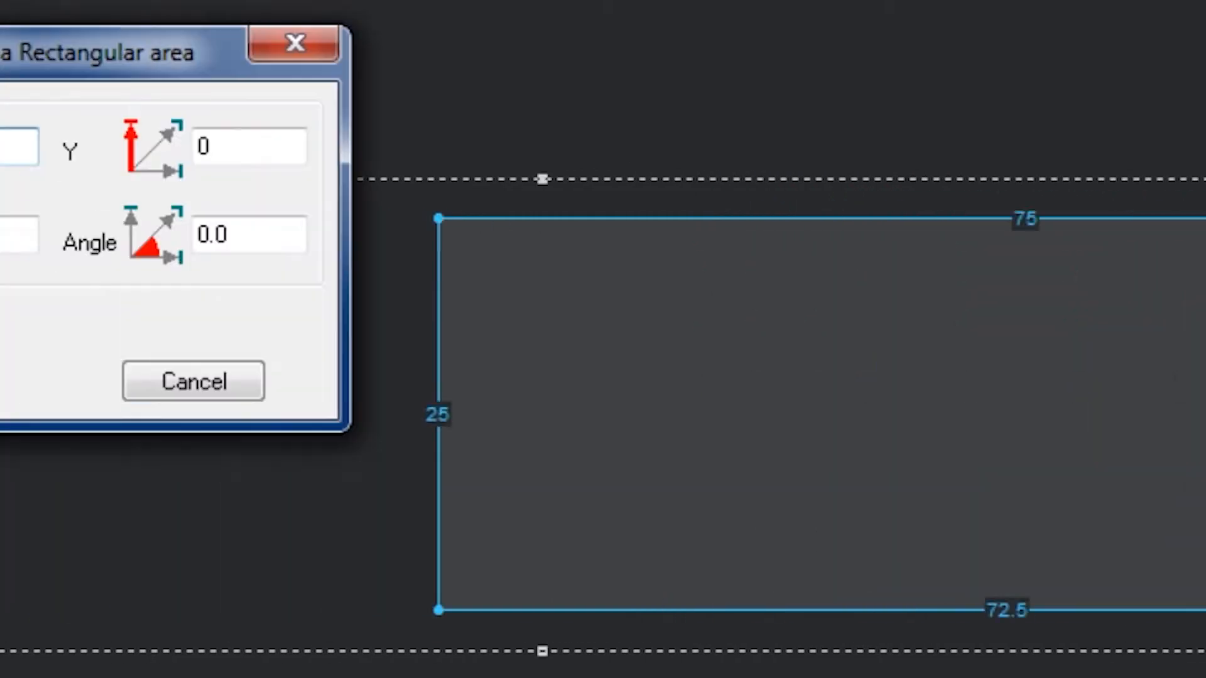
pyautogui.write('-4')
pyautogui.press('Return')
pyautogui.click(1105, 218)
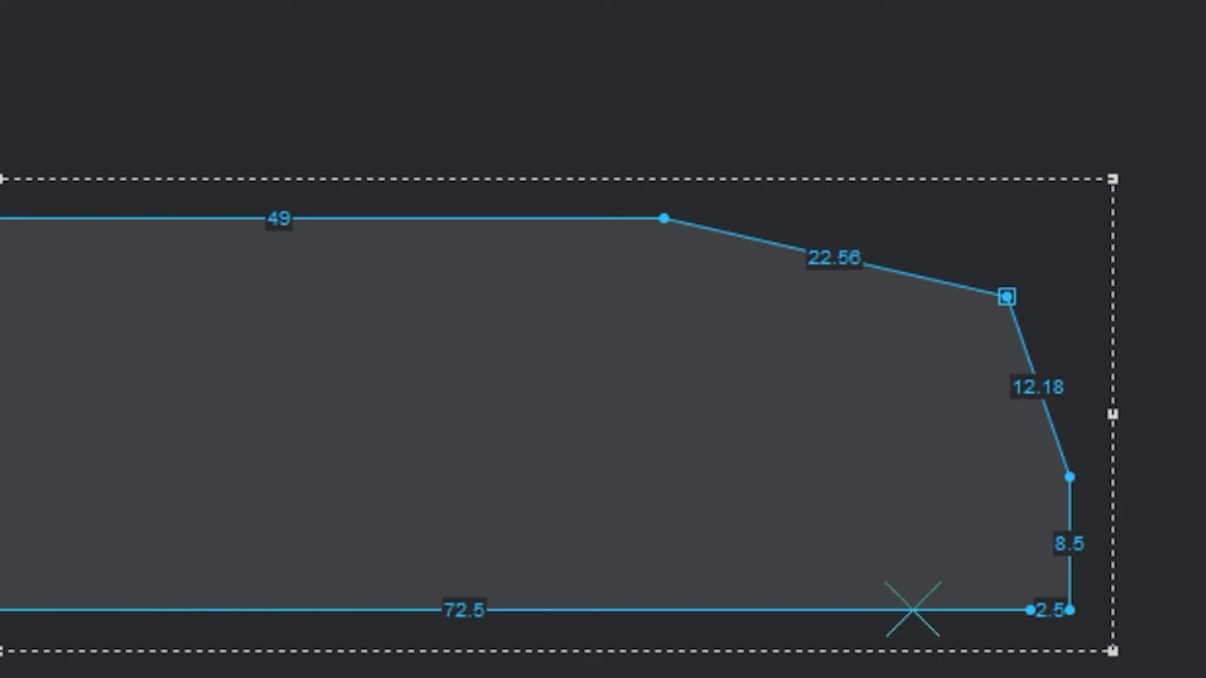
# - Draft a vertical internal line of 37/2 cm from the lower edge, starting at a new contour point 12 cm from the center back neck point
pyautogui.click(842, 609)
pyautogui.click(425, 444)
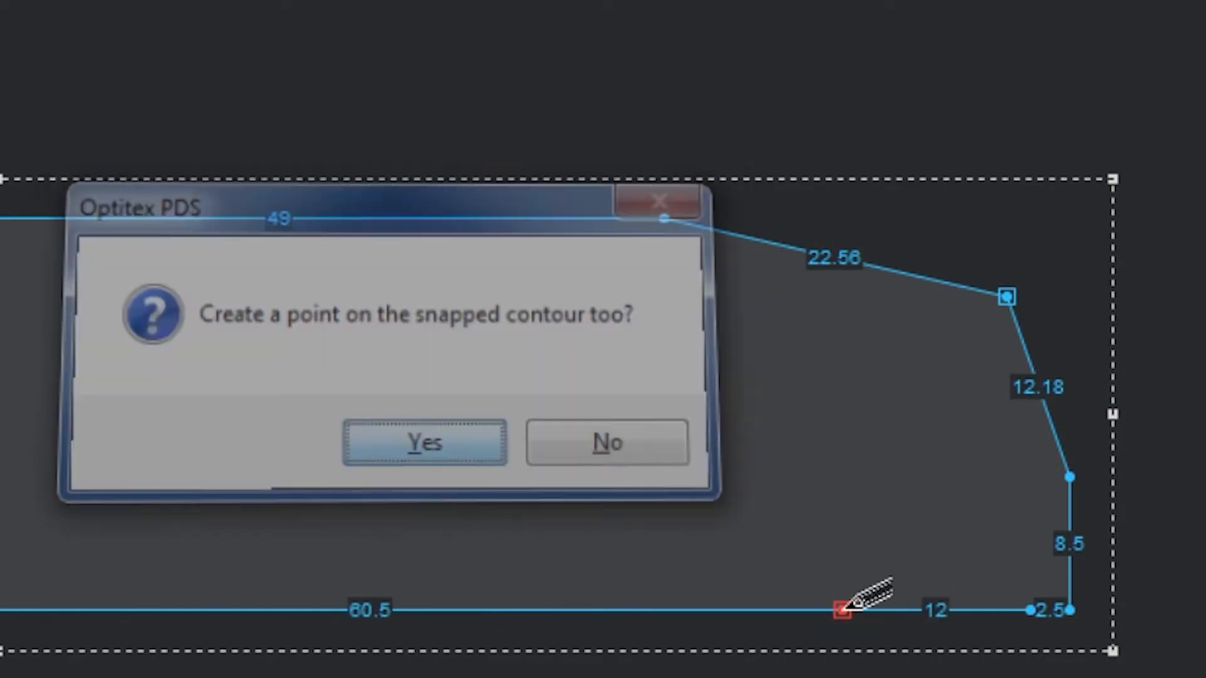
pyautogui.click(843, 356)
pyautogui.write('0')
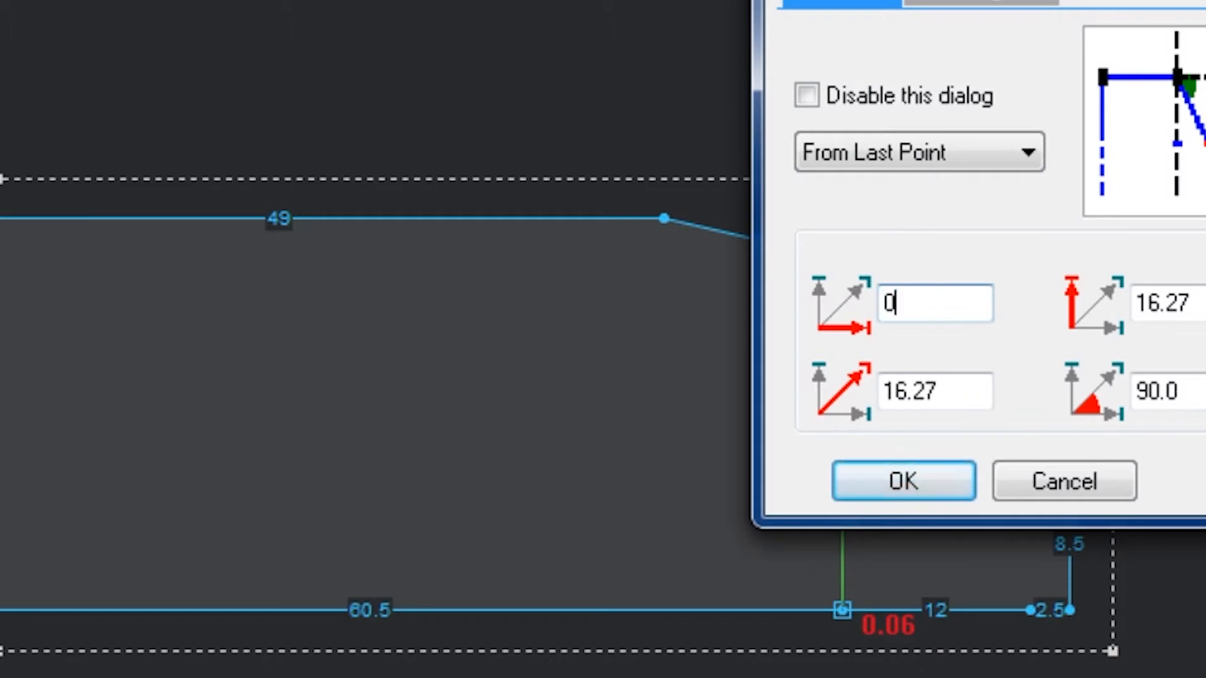
pyautogui.press('Tab')
pyautogui.write('37/4')
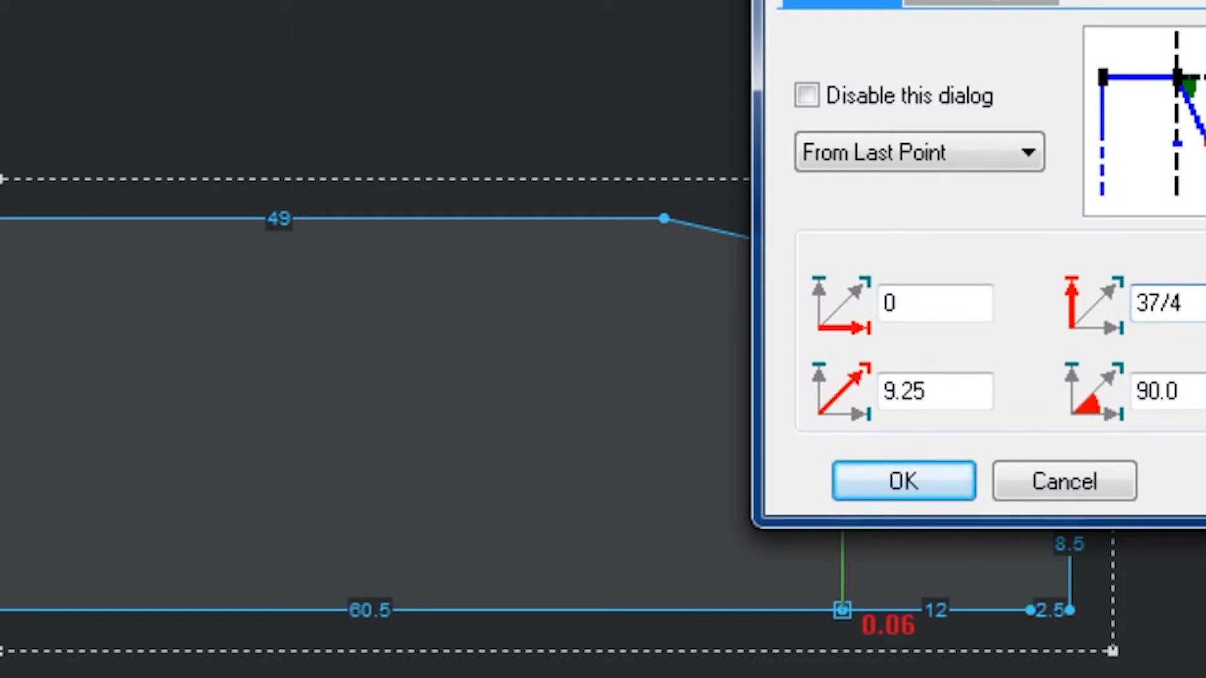
pyautogui.press('BackSpace')
pyautogui.write('2')
pyautogui.press('Return')
pyautogui.rightClick(1007, 101)
pyautogui.click(1061, 124)
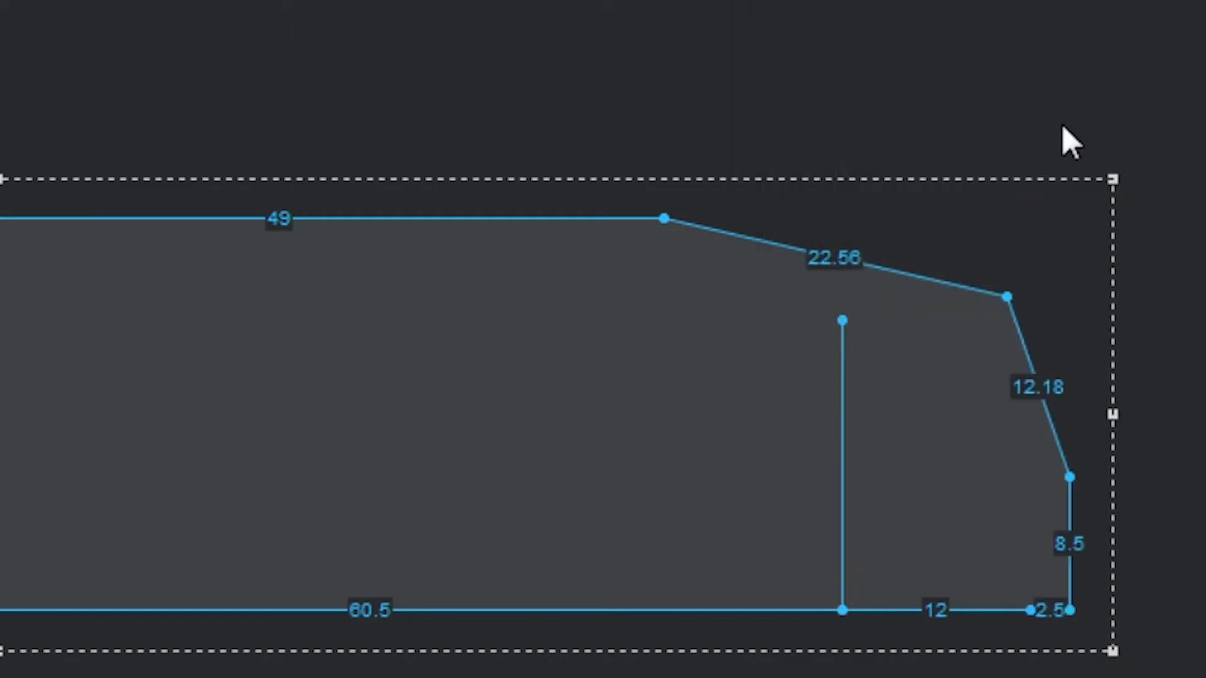
# - Curve the armhole edge through the drafted line's upper end and deepen its underarm part to about 14.55 cm long
pyautogui.moveTo(877, 283); pyautogui.dragTo(843, 321)
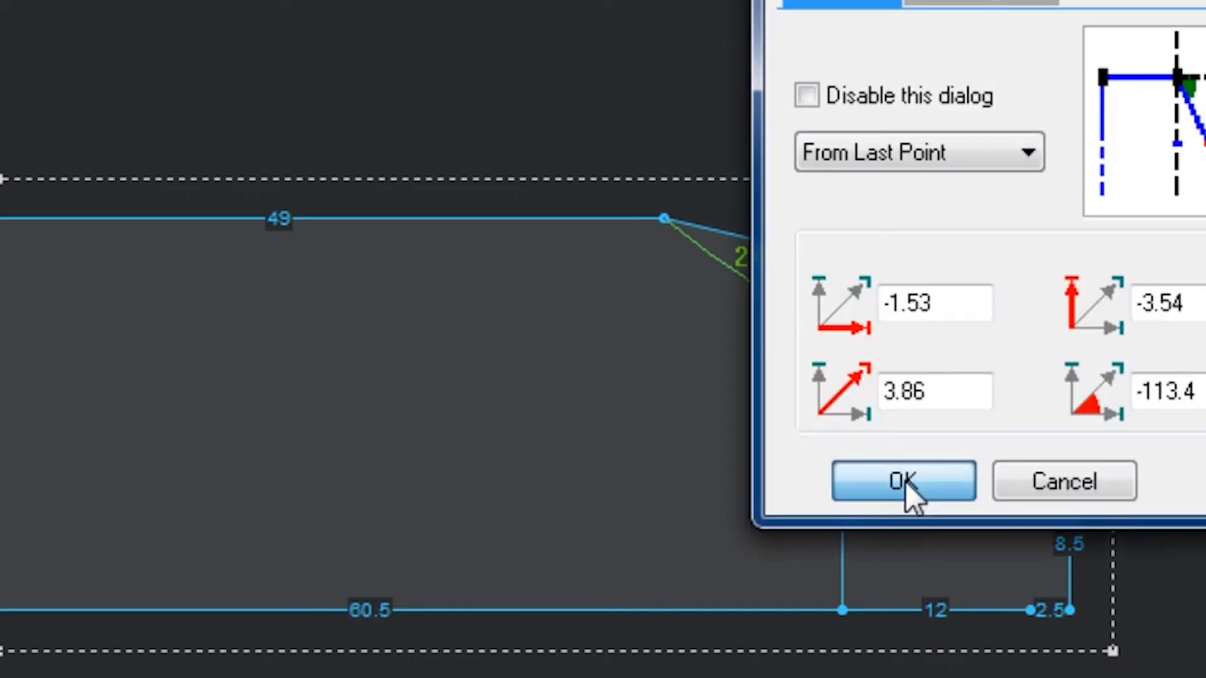
pyautogui.click(906, 481)
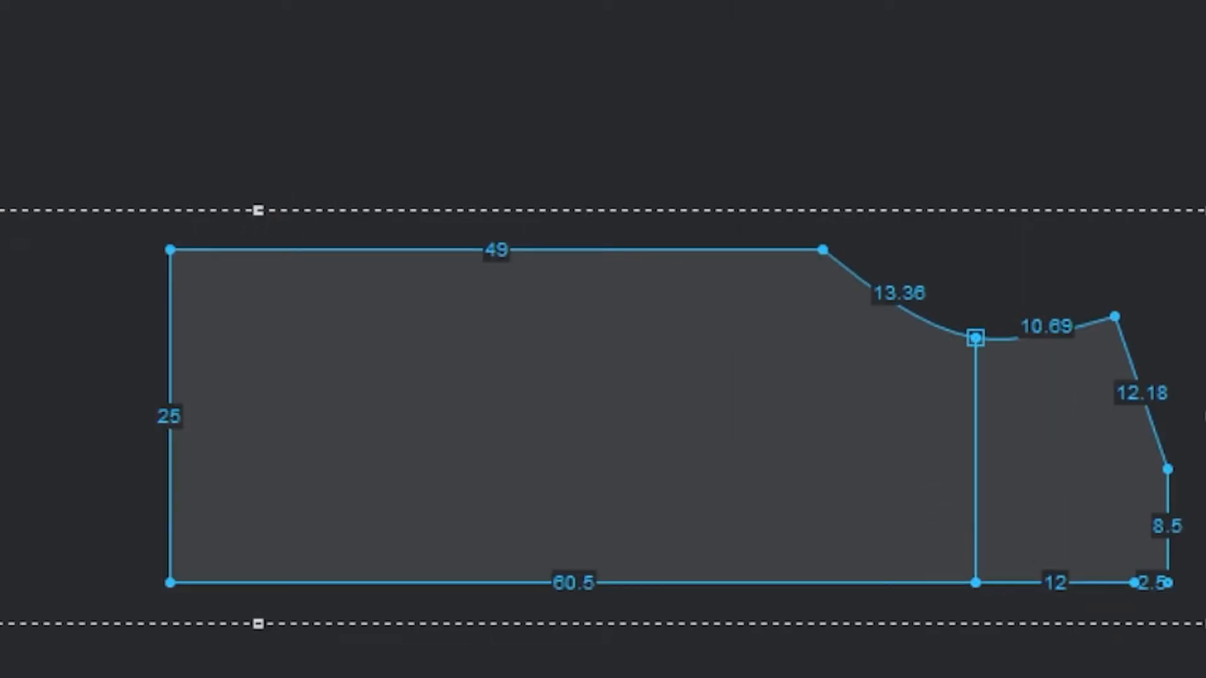
pyautogui.moveTo(845, 267)
pyautogui.mouseDown()
pyautogui.moveTo(858, 275)
pyautogui.moveTo(830, 277)
pyautogui.mouseUp()
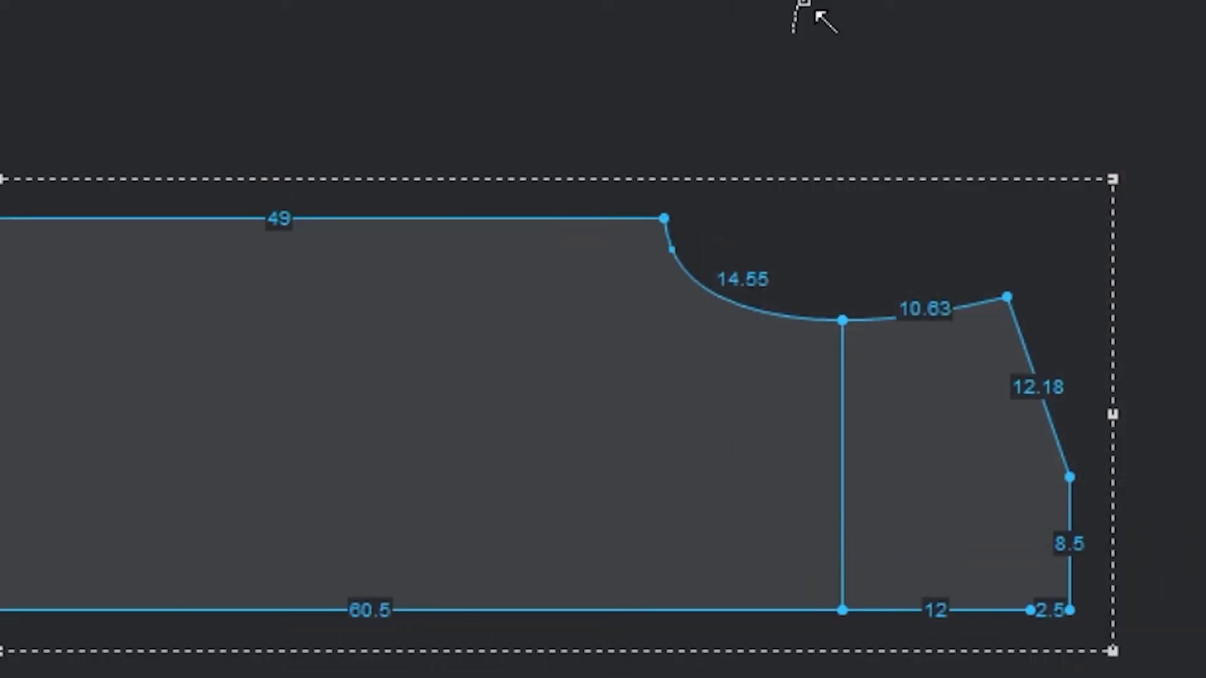
# - Delete the piece's lower right corner point and bend the resulting back neckline into a curve about 8.94 cm long
pyautogui.press('Delete')
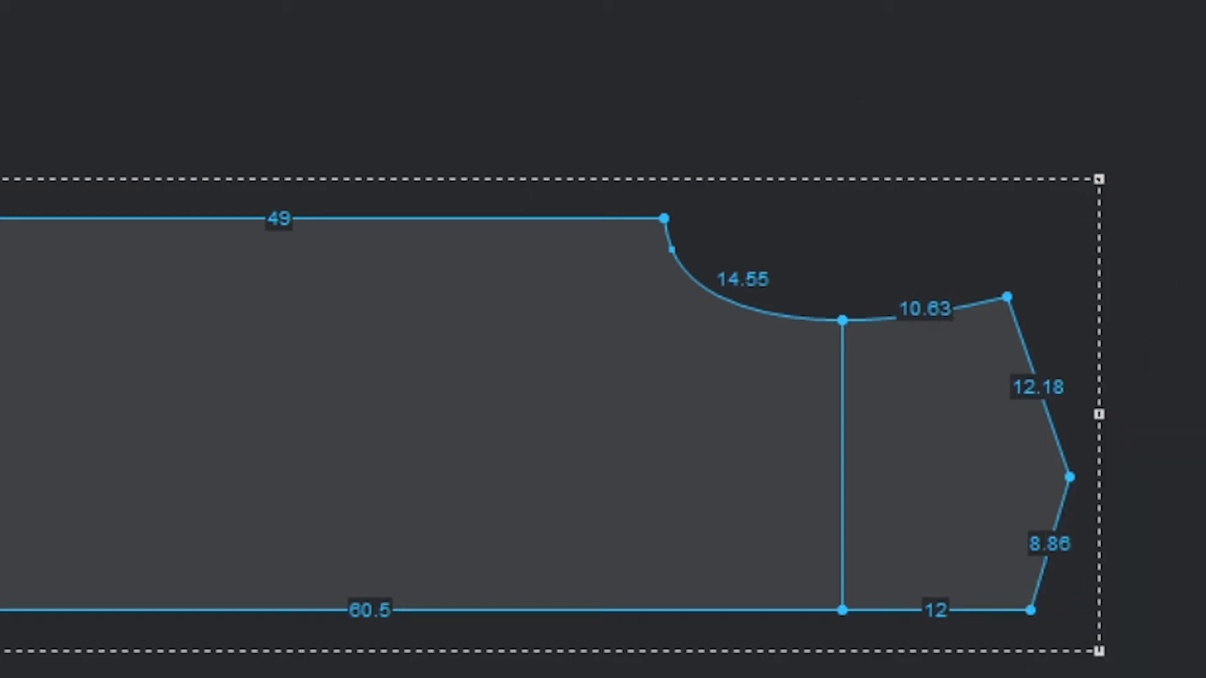
pyautogui.scroll(6, 389, 421)
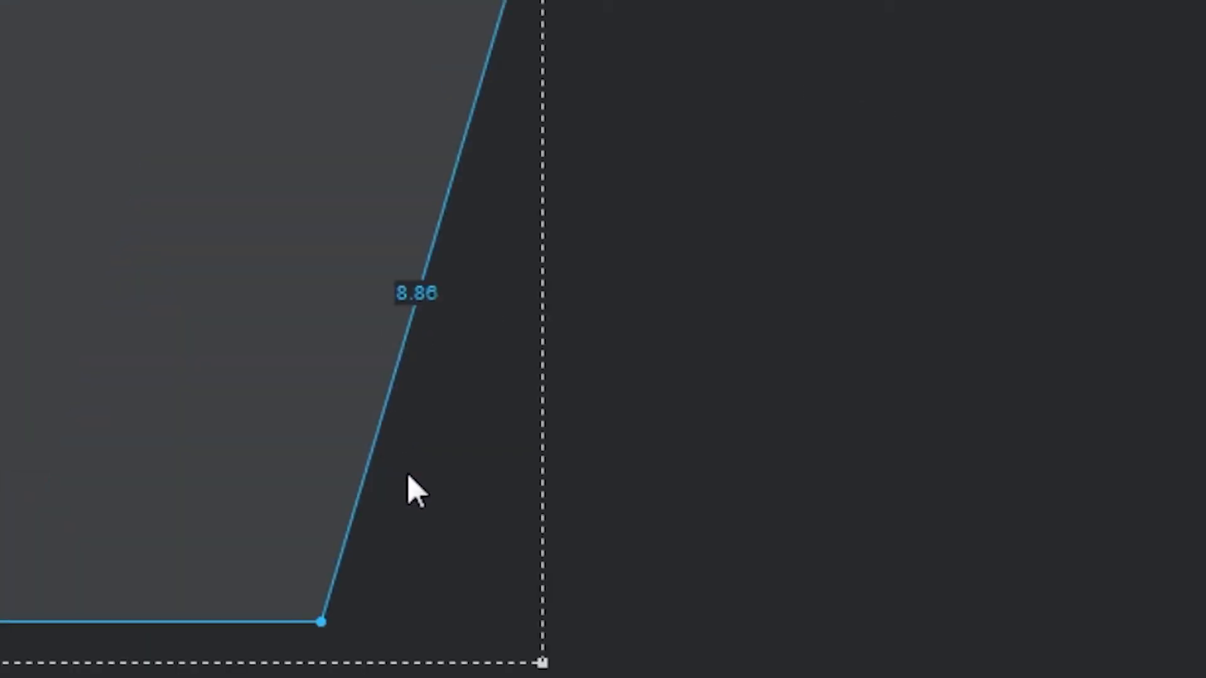
pyautogui.moveTo(345, 576); pyautogui.dragTo(338, 563)
pyautogui.click(908, 477)
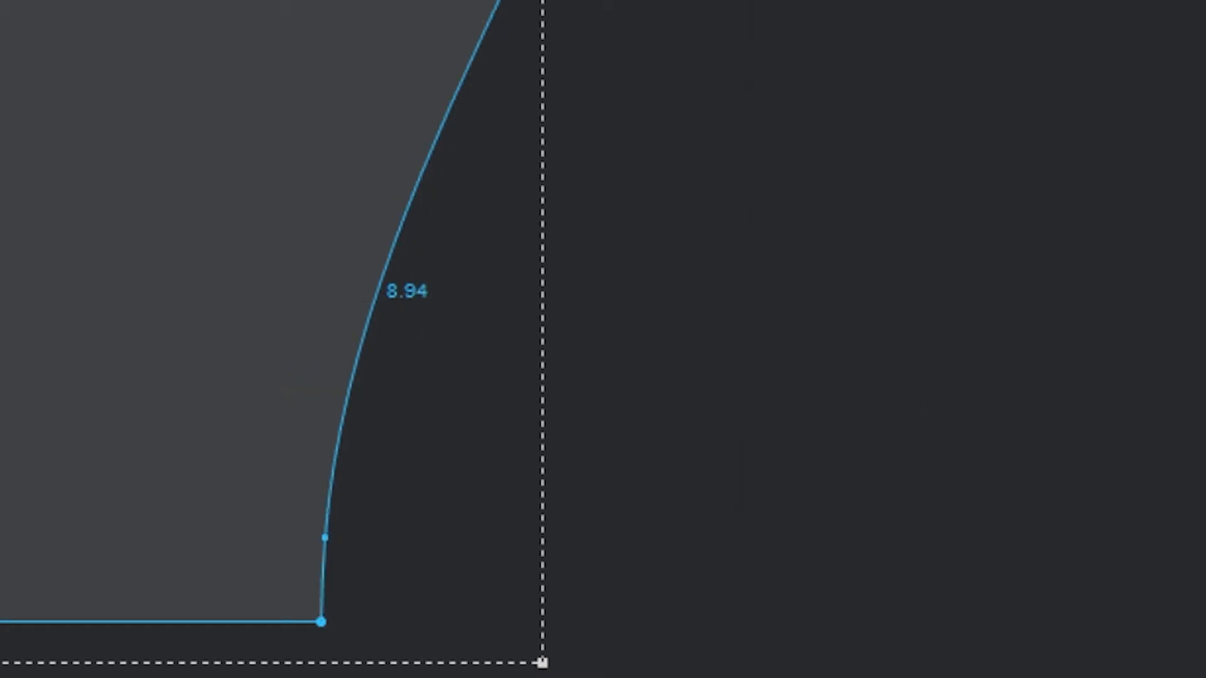
# - Place a vertical guide at the center back neck point and bend the neckline's lower end along it, making the curve about 9.06 cm long
pyautogui.moveTo(0, 630); pyautogui.dragTo(323, 632)
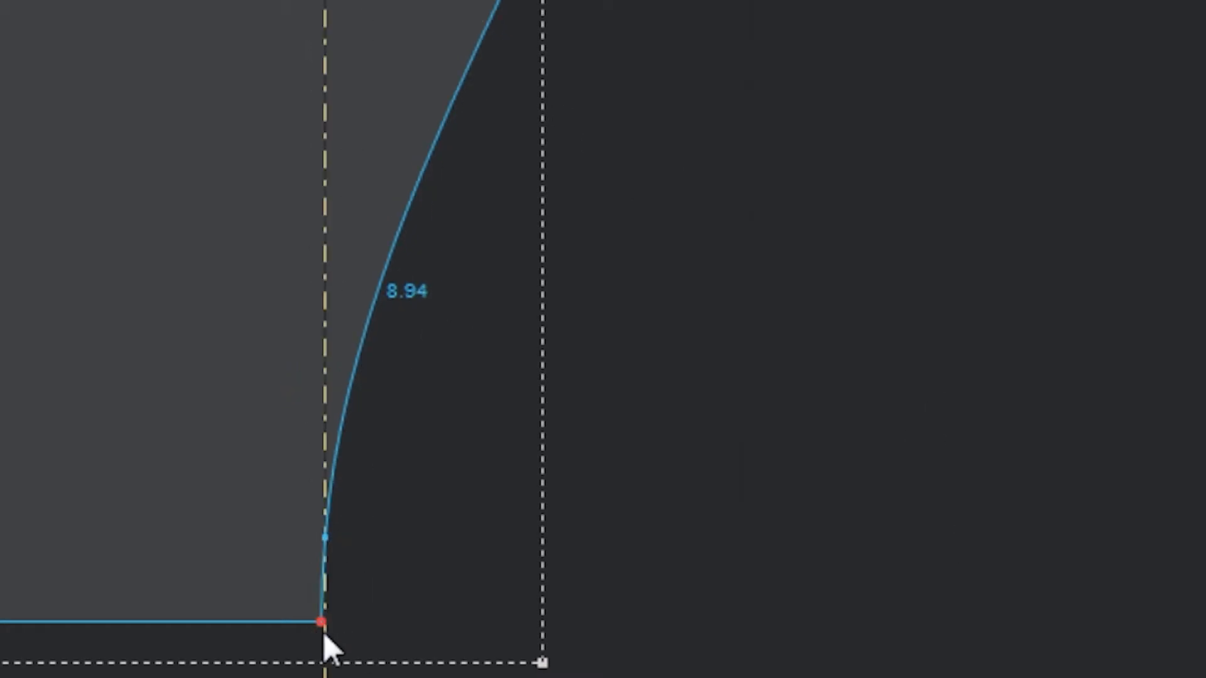
pyautogui.moveTo(323, 632); pyautogui.dragTo(389, 412, button='middle')
pyautogui.scroll(4, 390, 412)
pyautogui.moveTo(397, 403); pyautogui.dragTo(384, 385)
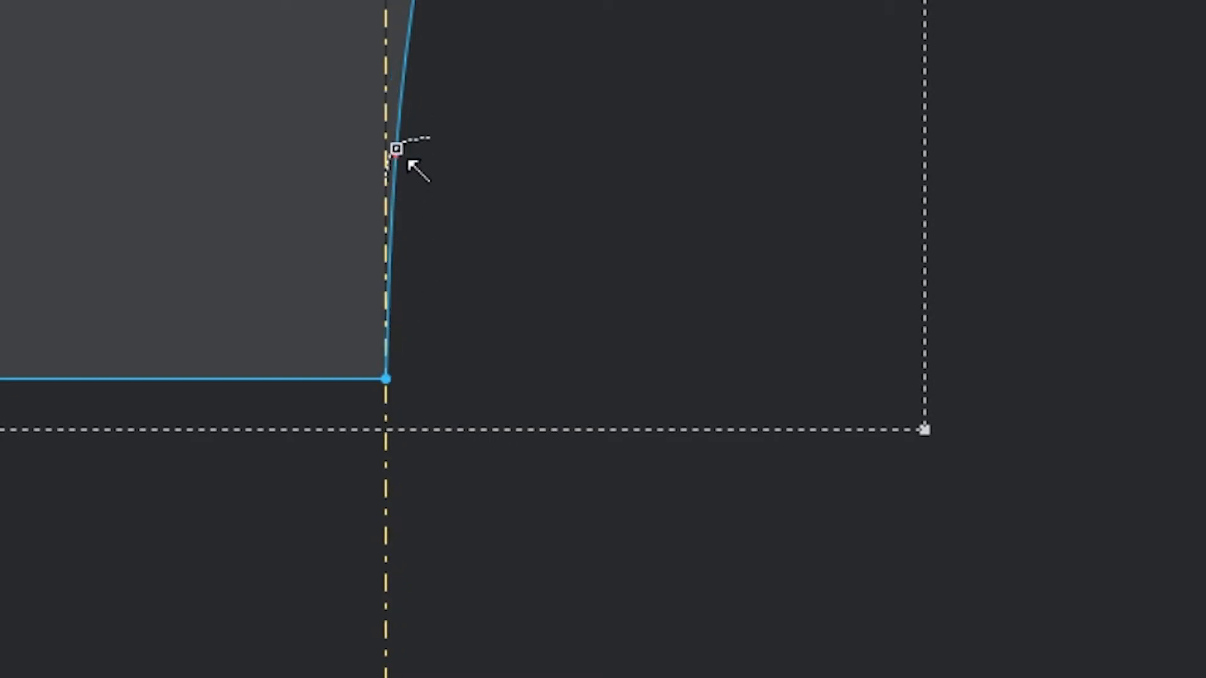
pyautogui.moveTo(394, 154); pyautogui.dragTo(387, 150)
pyautogui.scroll(-4, 497, 467)
pyautogui.scroll(4, 453, 356)
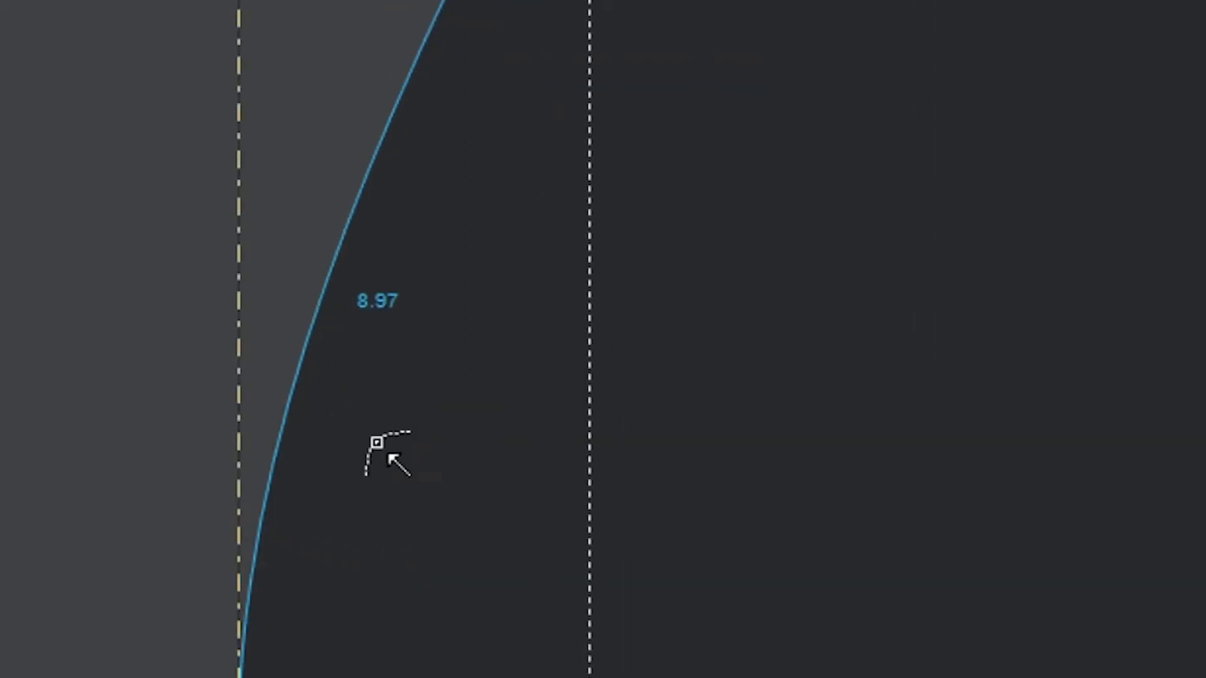
pyautogui.moveTo(288, 469); pyautogui.dragTo(277, 463)
pyautogui.click(265, 452)
# - Deepen the upper part of the back neckline near the shoulder so the whole curve is about 9.46 cm long
pyautogui.scroll(-4, 265, 452)
pyautogui.click(345, 267)
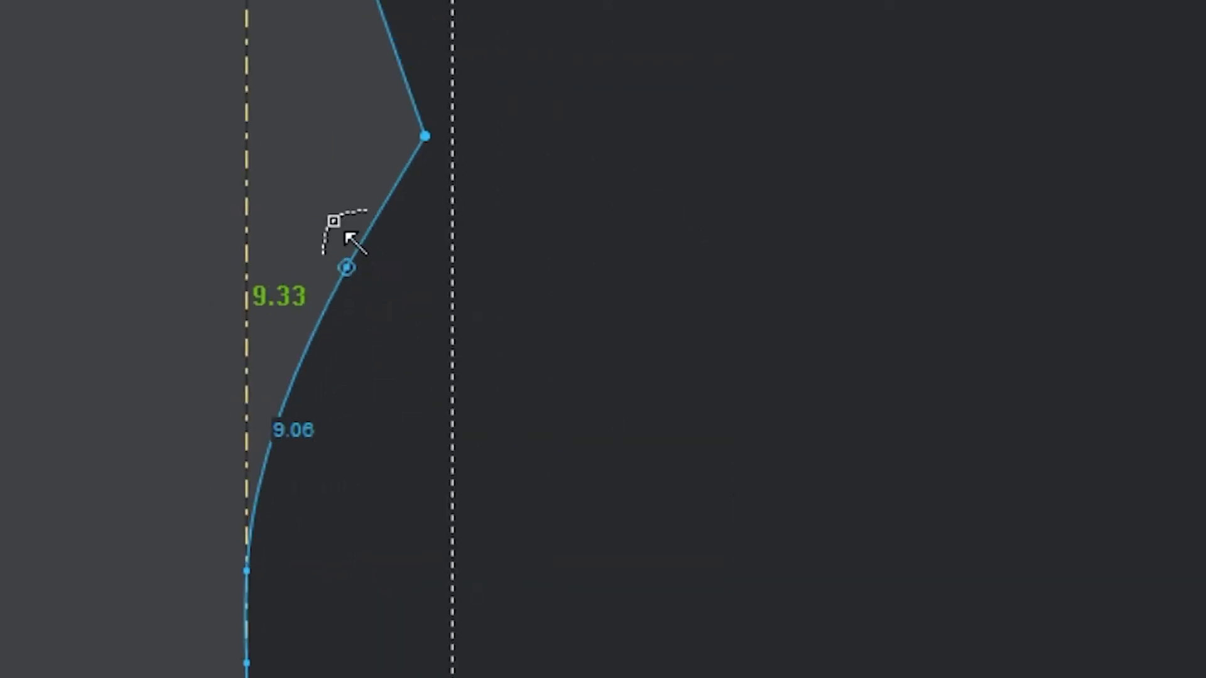
pyautogui.click(335, 201)
pyautogui.click(905, 481)
pyautogui.scroll(4, 451, 83)
pyautogui.click(104, 449)
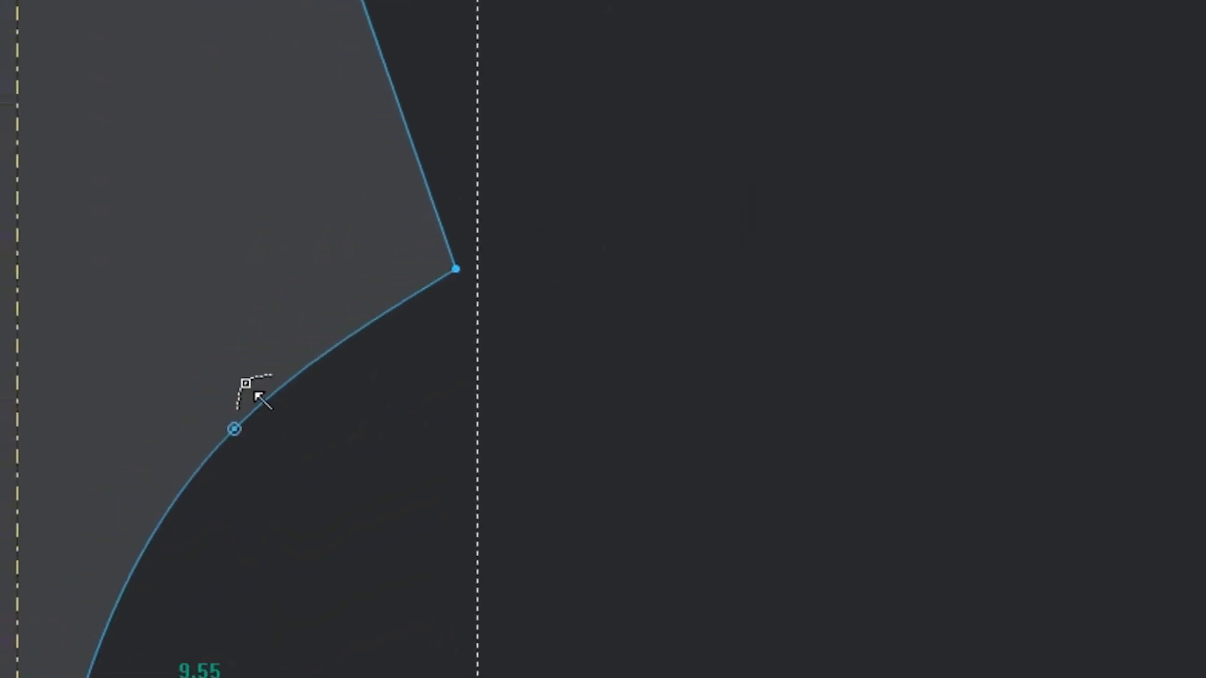
pyautogui.click(163, 382)
pyautogui.click(904, 480)
pyautogui.scroll(-5, 728, 395)
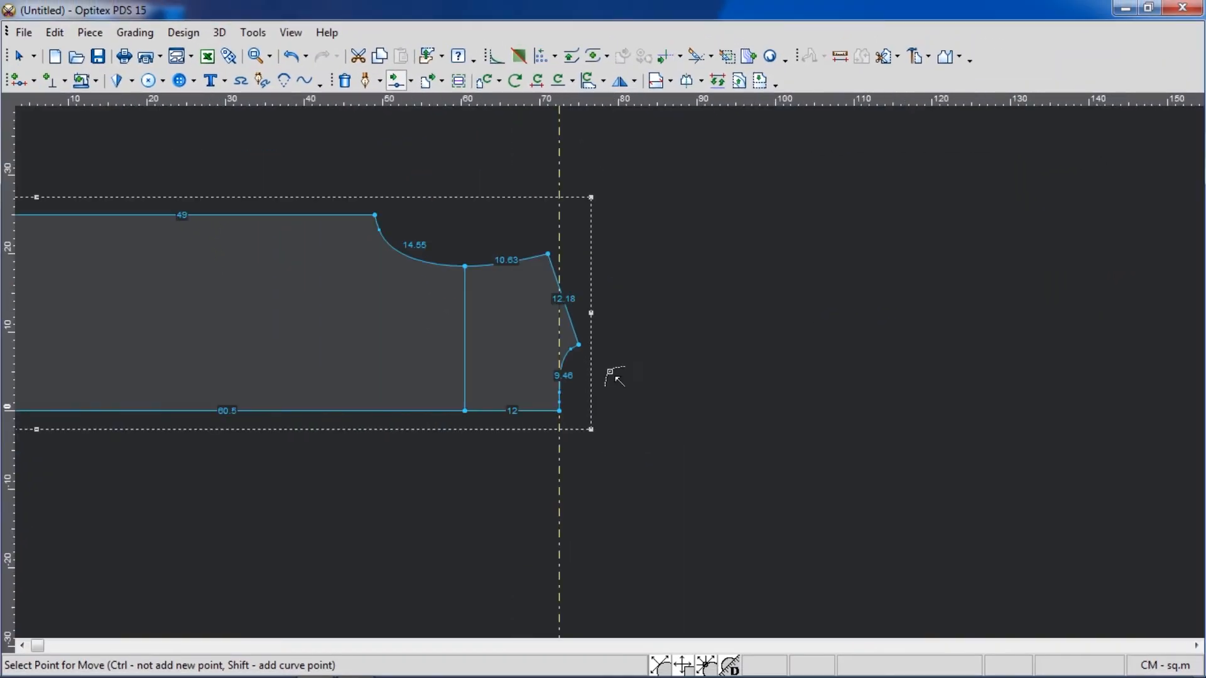
pyautogui.scroll(-2, 613, 382)
pyautogui.rightClick(570, 277)
pyautogui.click(596, 289)
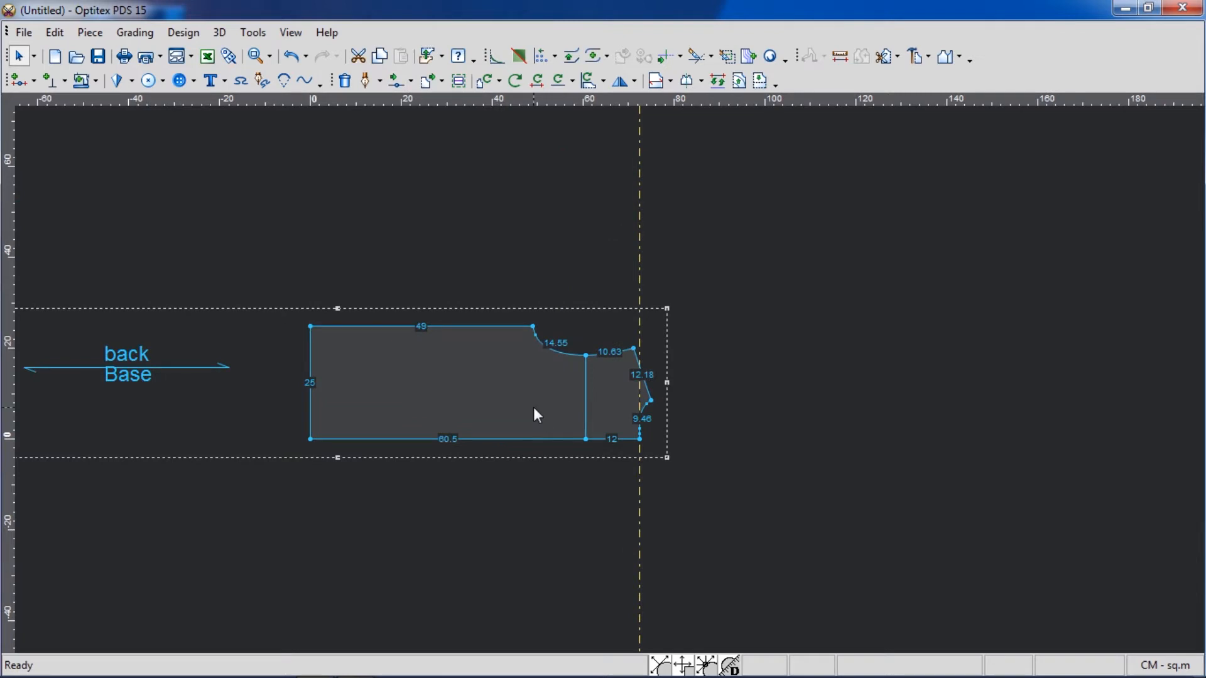
# - Delete the contour point dividing the lower edge, and place a pasted copy of the back piece above the original
pyautogui.press('Delete')
pyautogui.hotkey('ctrl', 'c')
pyautogui.hotkey('ctrl', 'v')
pyautogui.moveTo(705, 407); pyautogui.dragTo(631, 299)
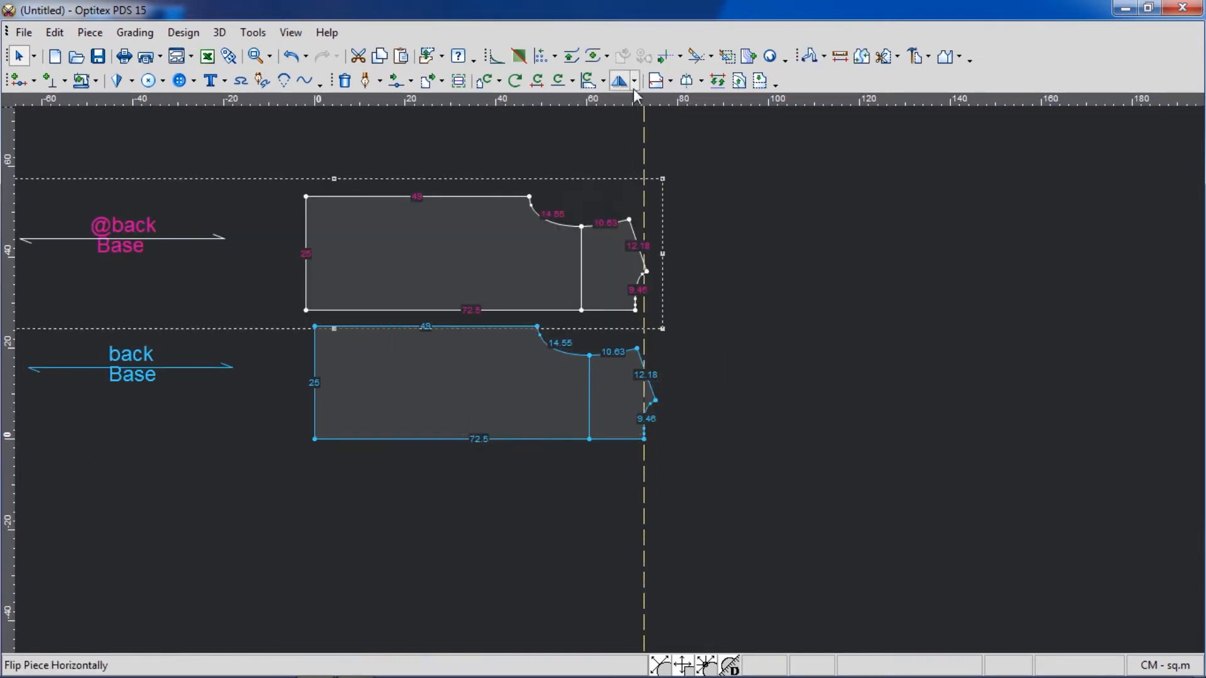
# - Flip the copied piece vertically and move it so its underarm point meets the original's underarm point
pyautogui.click(634, 81)
pyautogui.click(666, 130)
pyautogui.scroll(3, 572, 286)
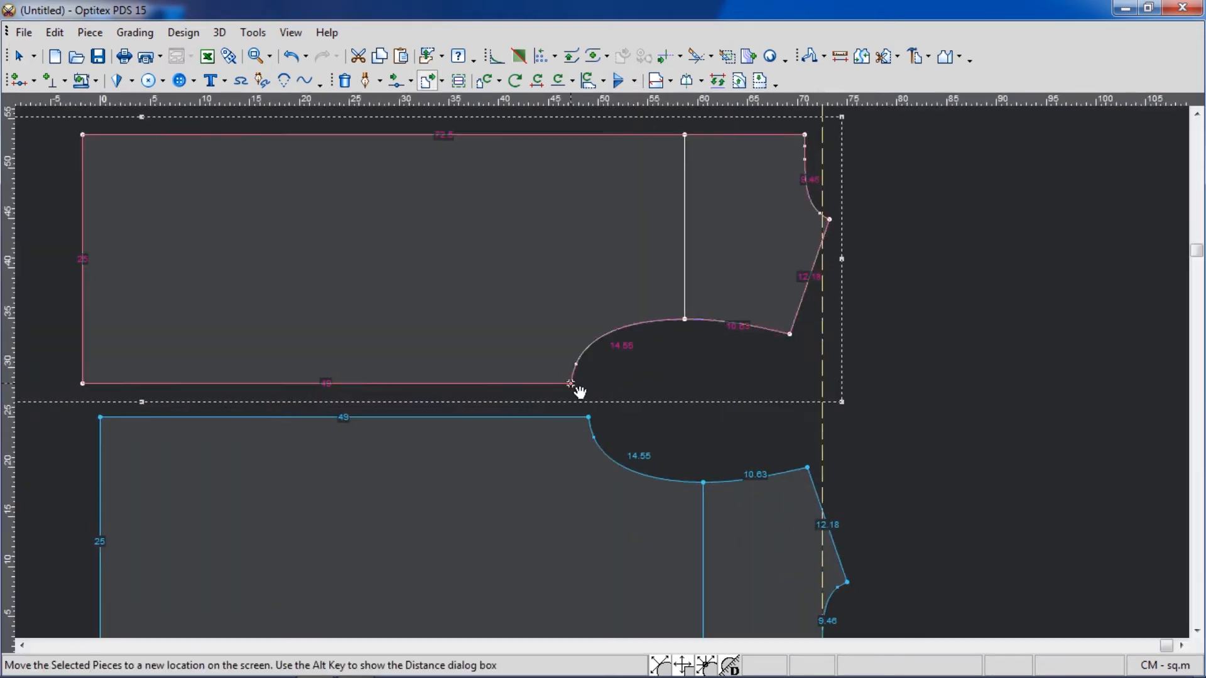
pyautogui.moveTo(579, 393); pyautogui.dragTo(597, 425)
pyautogui.scroll(-2, 609, 372)
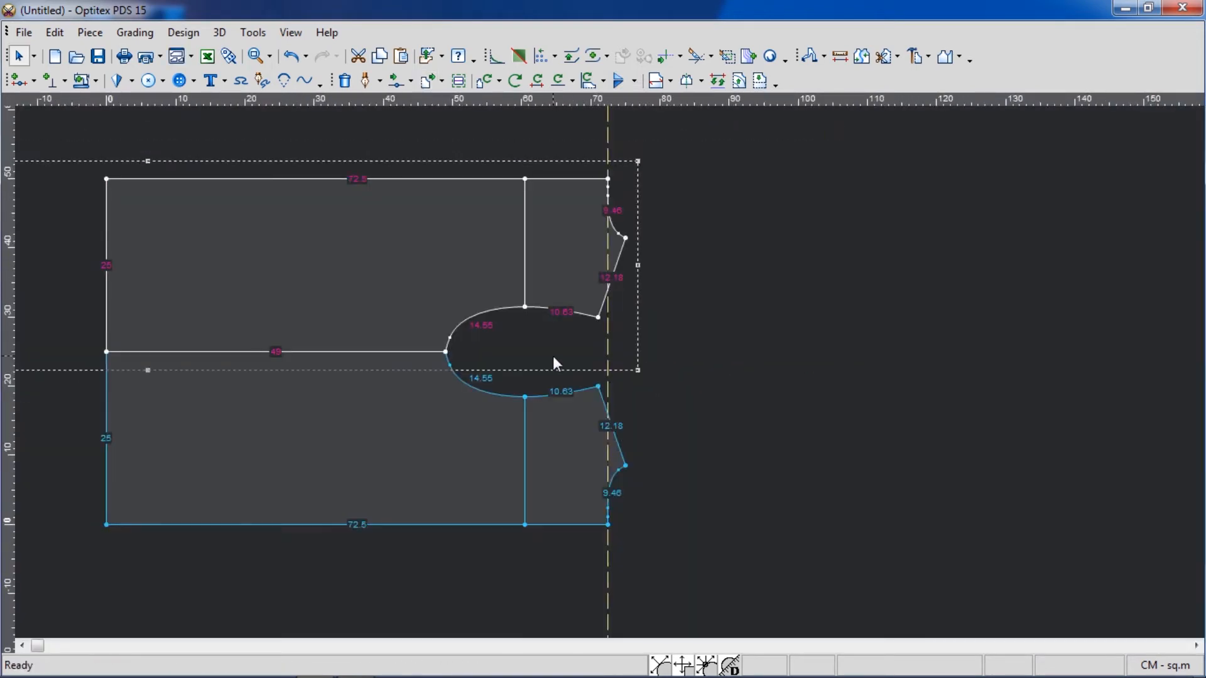
# - Shift the flipped copy slightly away from the original and join the two pieces along their 49 cm side edges
pyautogui.moveTo(404, 341); pyautogui.dragTo(402, 317)
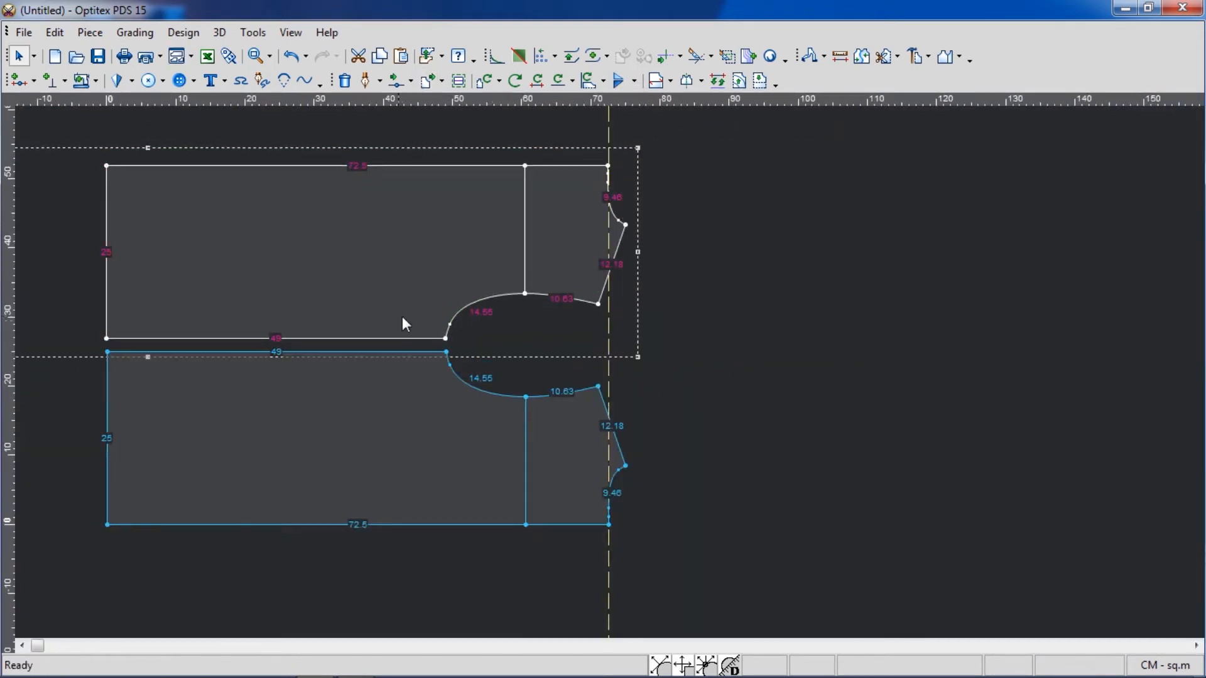
pyautogui.press('j')
pyautogui.click(367, 328)
pyautogui.click(370, 374)
pyautogui.click(257, 333)
pyautogui.rightClick(675, 271)
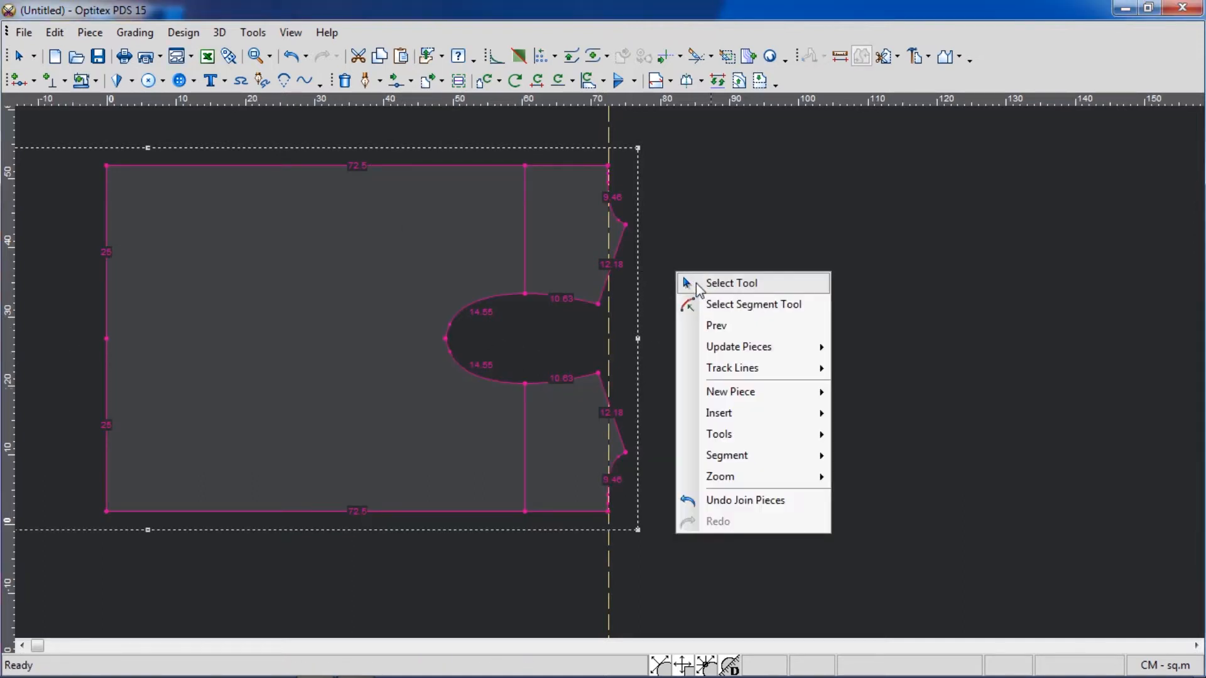
pyautogui.click(696, 284)
# - Draft an internal side line from the joined piece's underarm point to the middle point of its left edge
pyautogui.press('d')
pyautogui.click(448, 342)
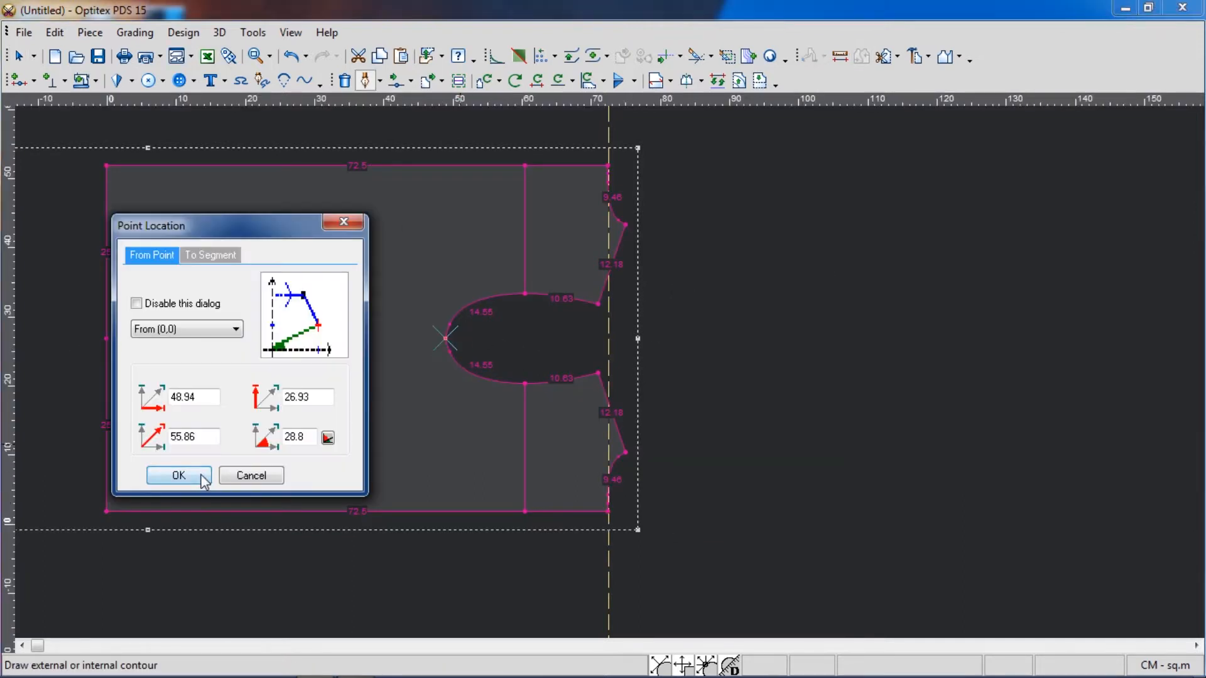
pyautogui.click(200, 477)
pyautogui.click(106, 339)
pyautogui.click(835, 403)
pyautogui.rightClick(738, 275)
pyautogui.click(762, 294)
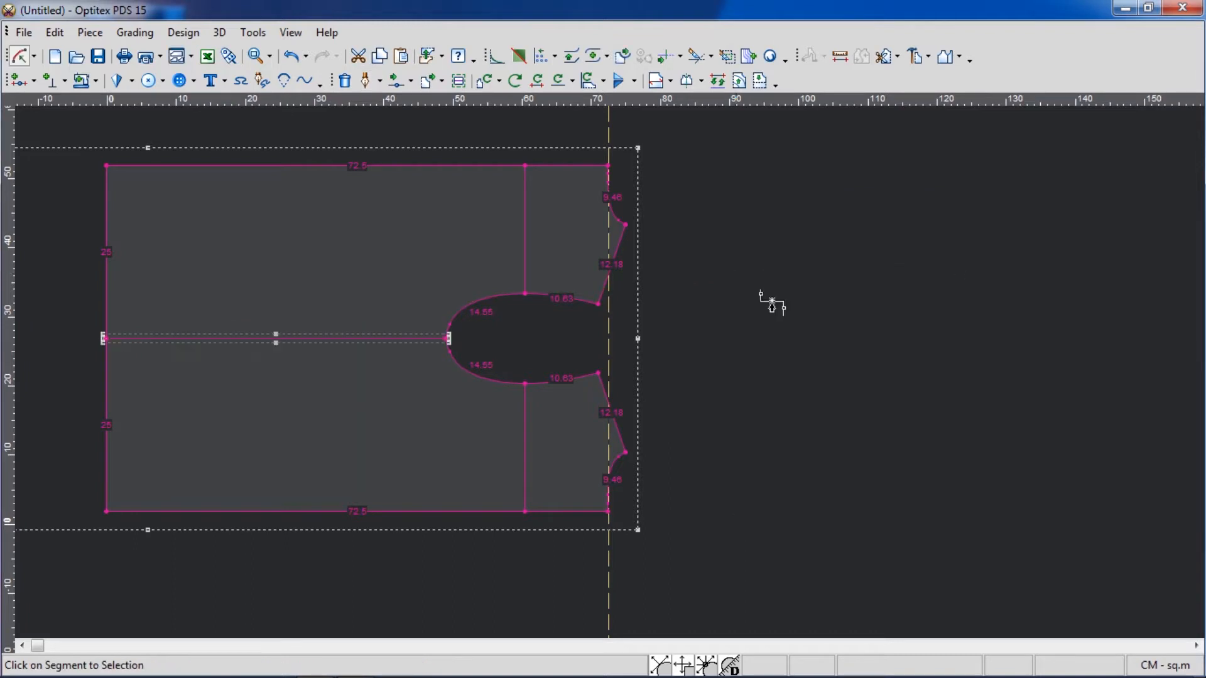
pyautogui.rightClick(772, 301)
pyautogui.click(790, 311)
# - Make the underarm point between the two armhole curves a curve point
pyautogui.click(473, 340)
pyautogui.doubleClick(445, 340)
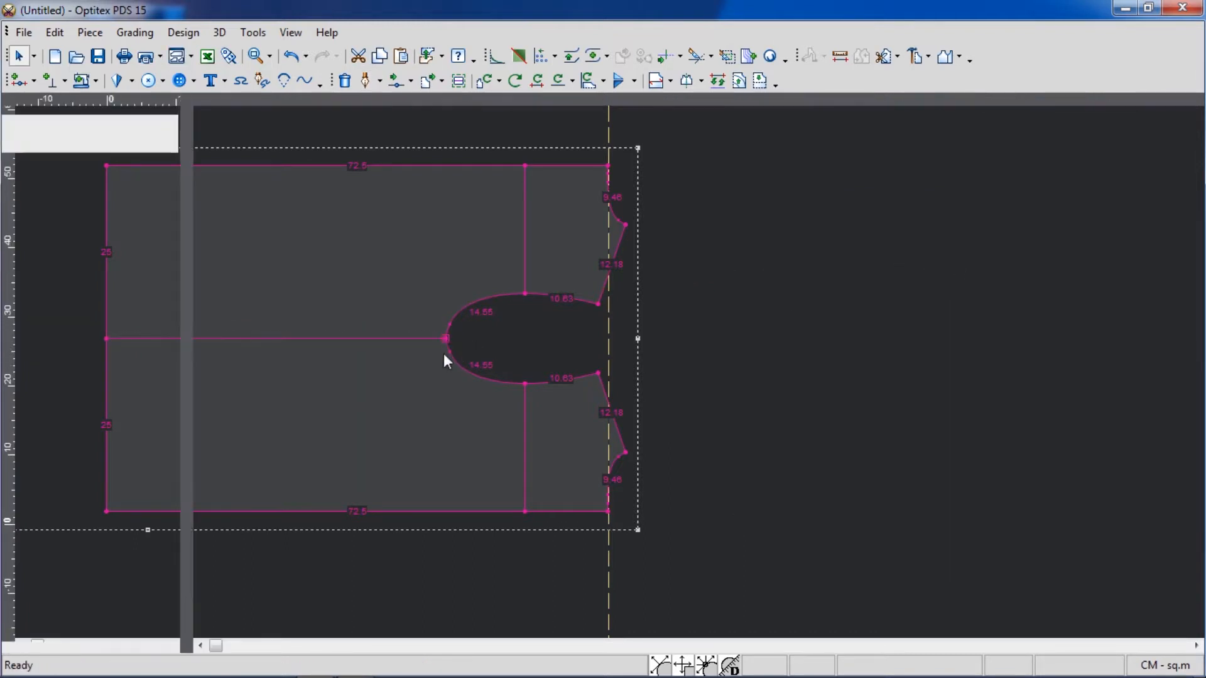
pyautogui.click(125, 194)
pyautogui.click(167, 103)
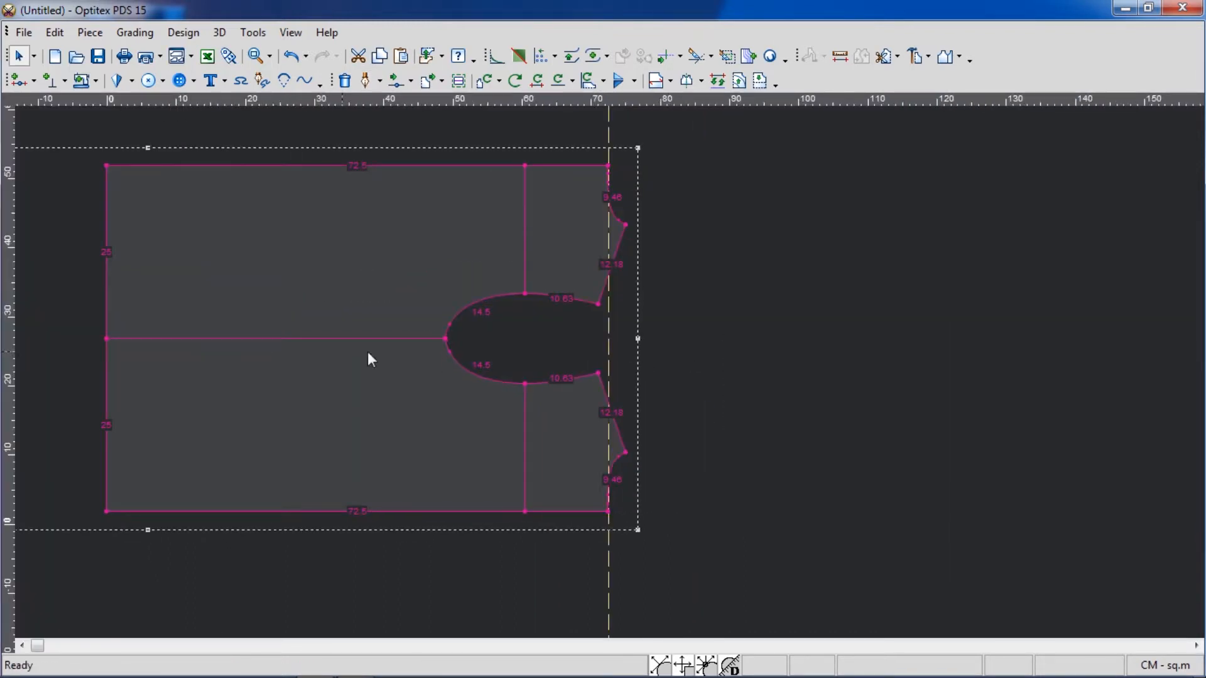
# - Move the vertical guide to the lower half's neck-shoulder point and offset it about 7 cm toward the left edge
pyautogui.scroll(2, 602, 372)
pyautogui.scroll(-4, 638, 381)
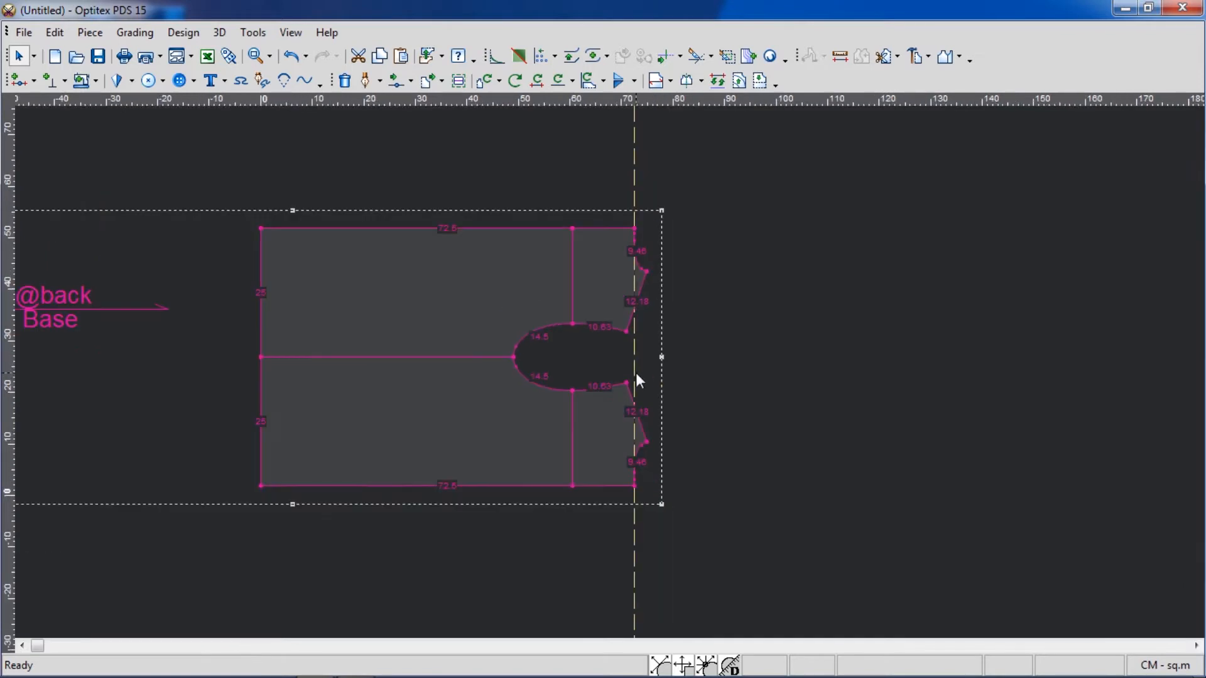
pyautogui.scroll(1, 552, 424)
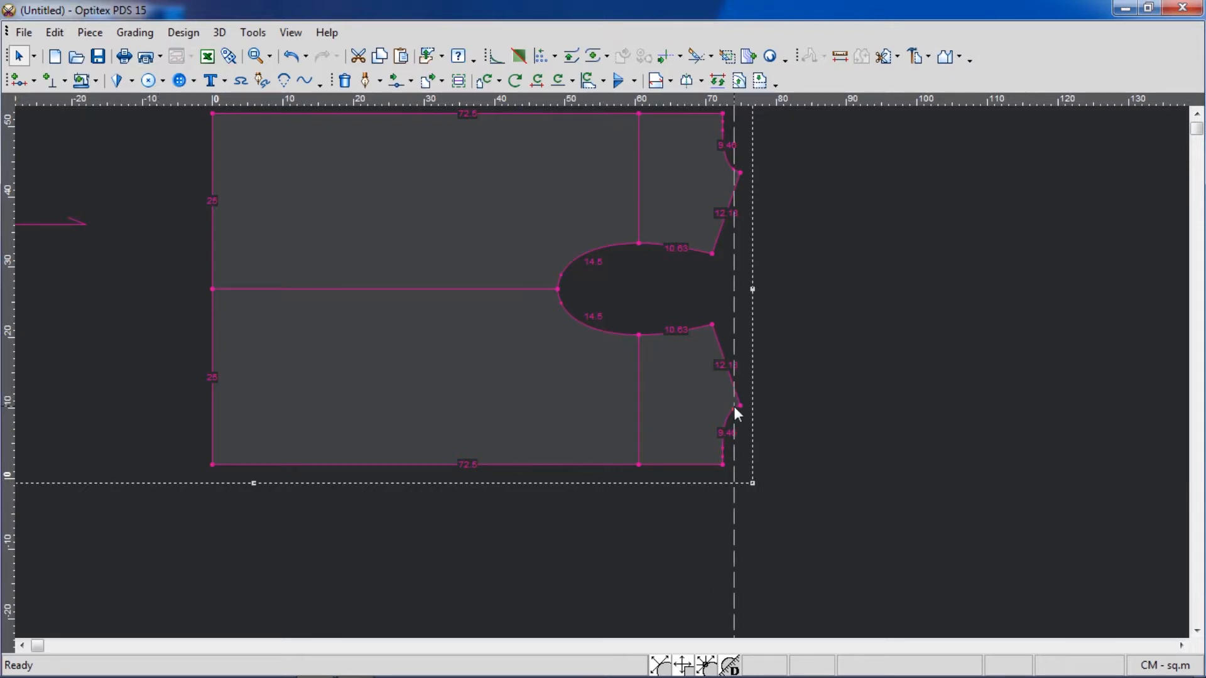
pyautogui.doubleClick(740, 439)
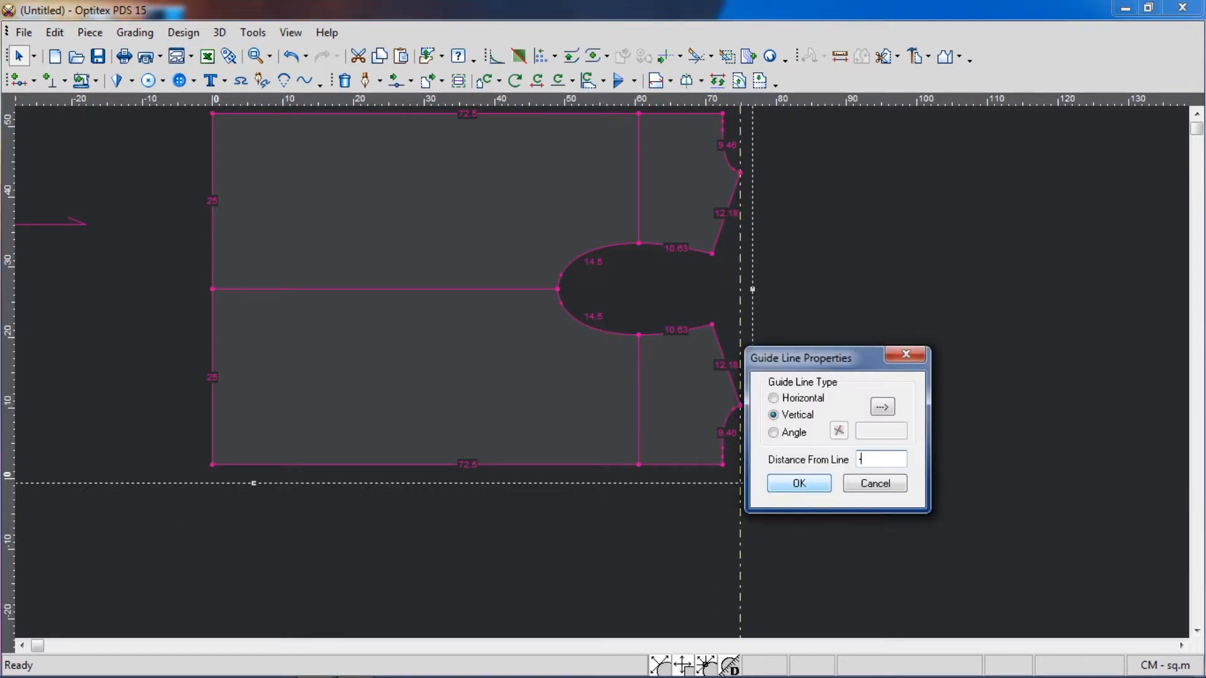
pyautogui.click(798, 483)
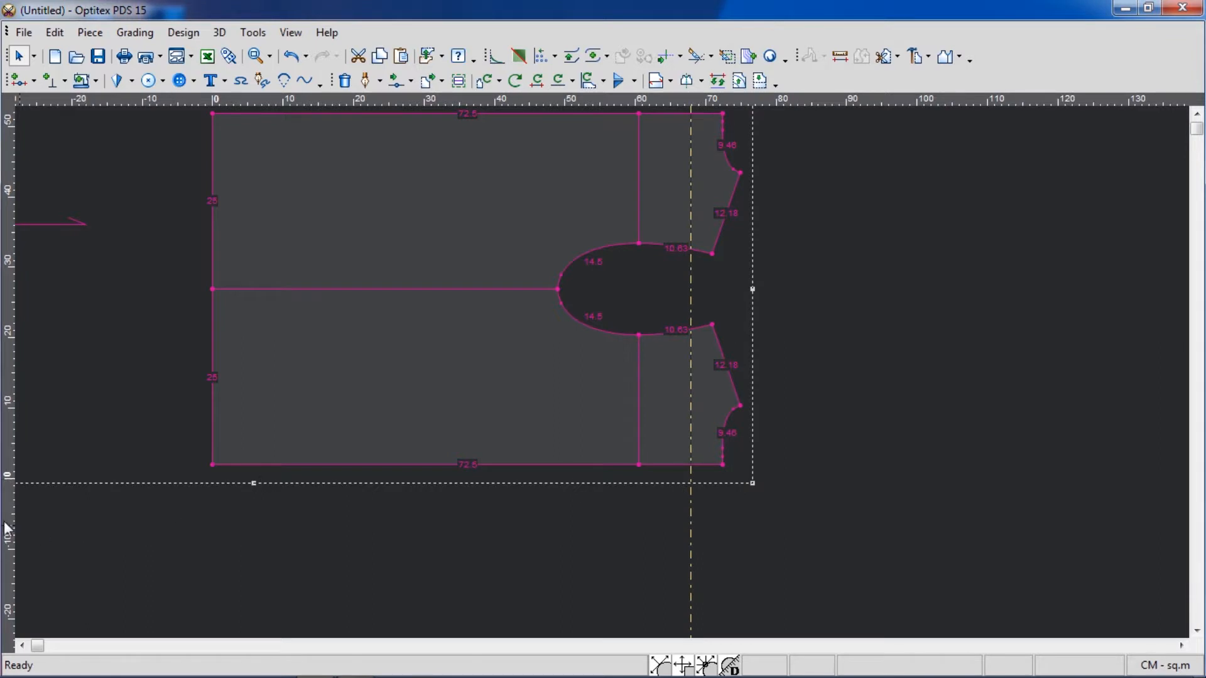
# - Add a vertical guide offset -5 cm and a horizontal guide offset -1.5 cm from the lower half's neck-shoulder point
pyautogui.moveTo(4, 522); pyautogui.dragTo(740, 413)
pyautogui.doubleClick(739, 413)
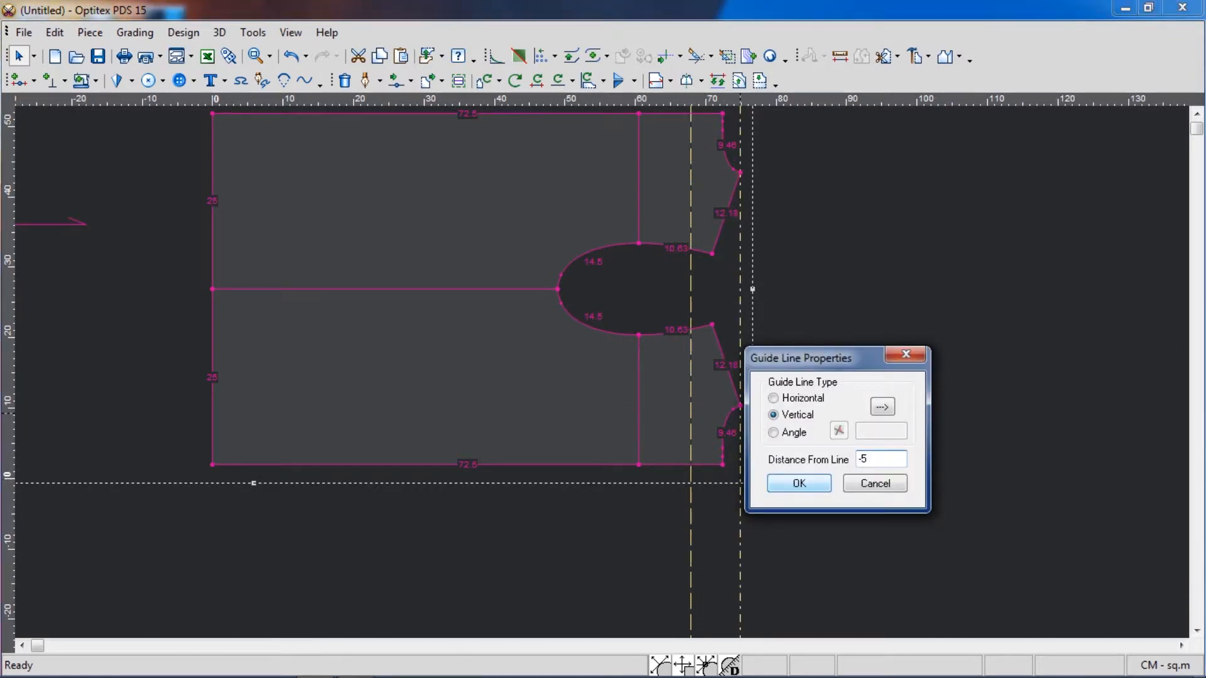
pyautogui.click(799, 483)
pyautogui.scroll(2, 601, 370)
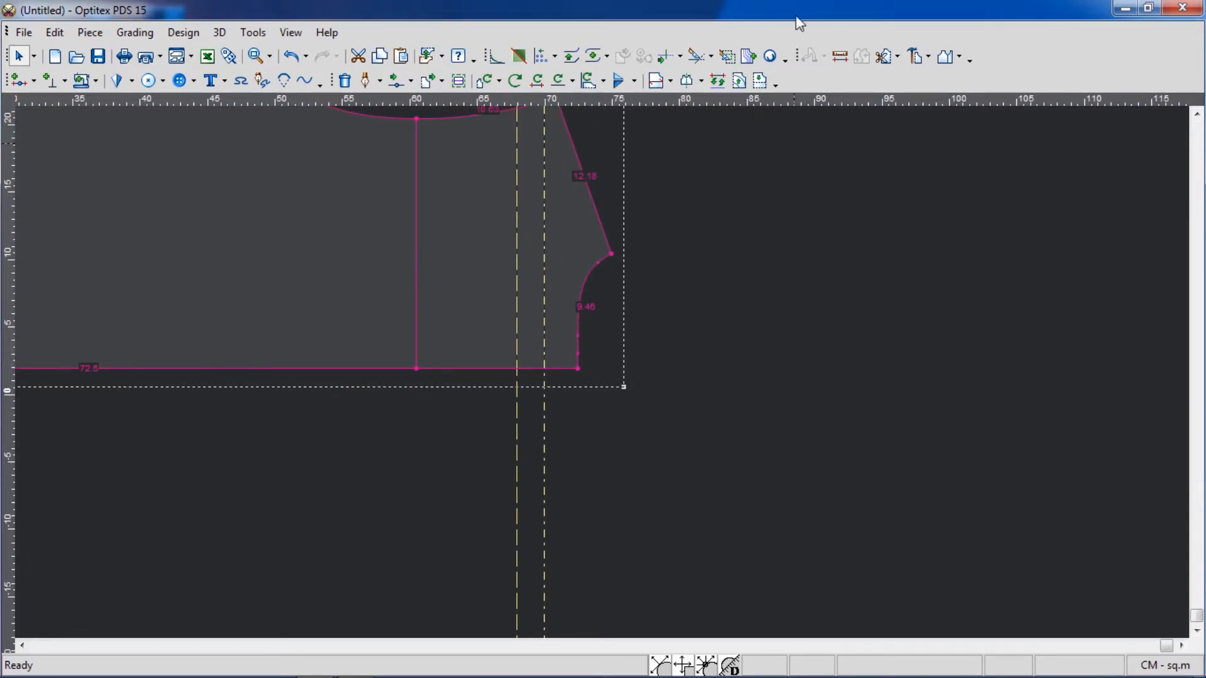
pyautogui.doubleClick(728, 254)
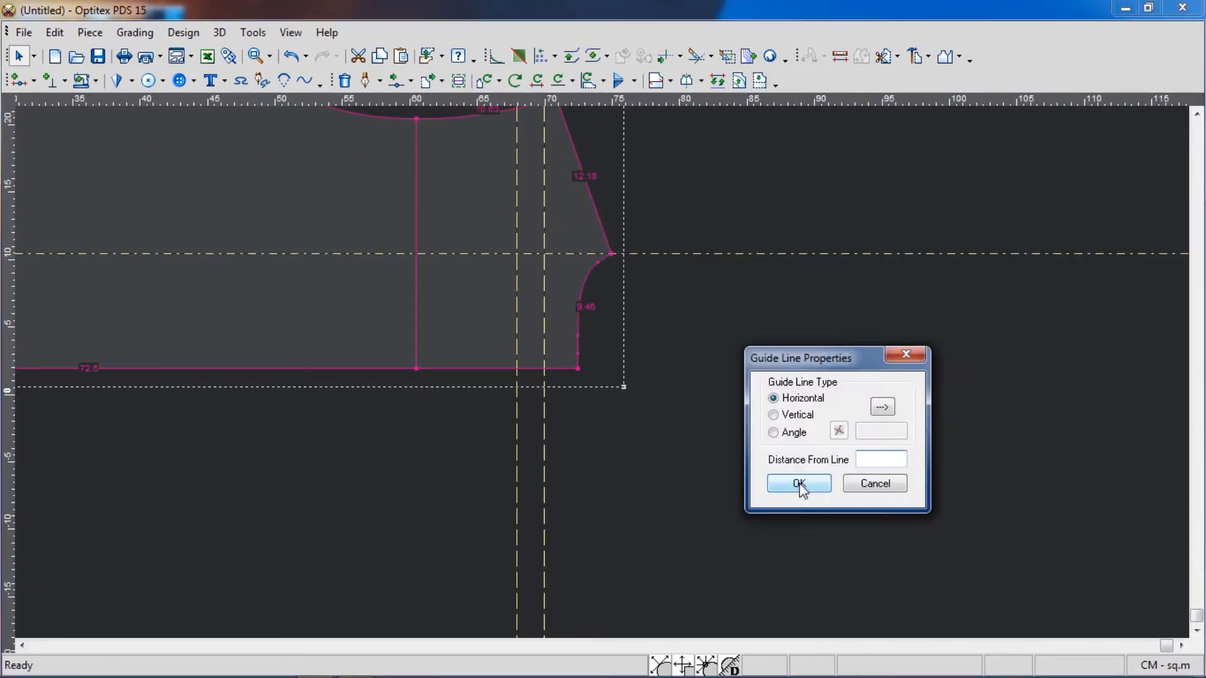
pyautogui.write('-1.5')
pyautogui.click(799, 483)
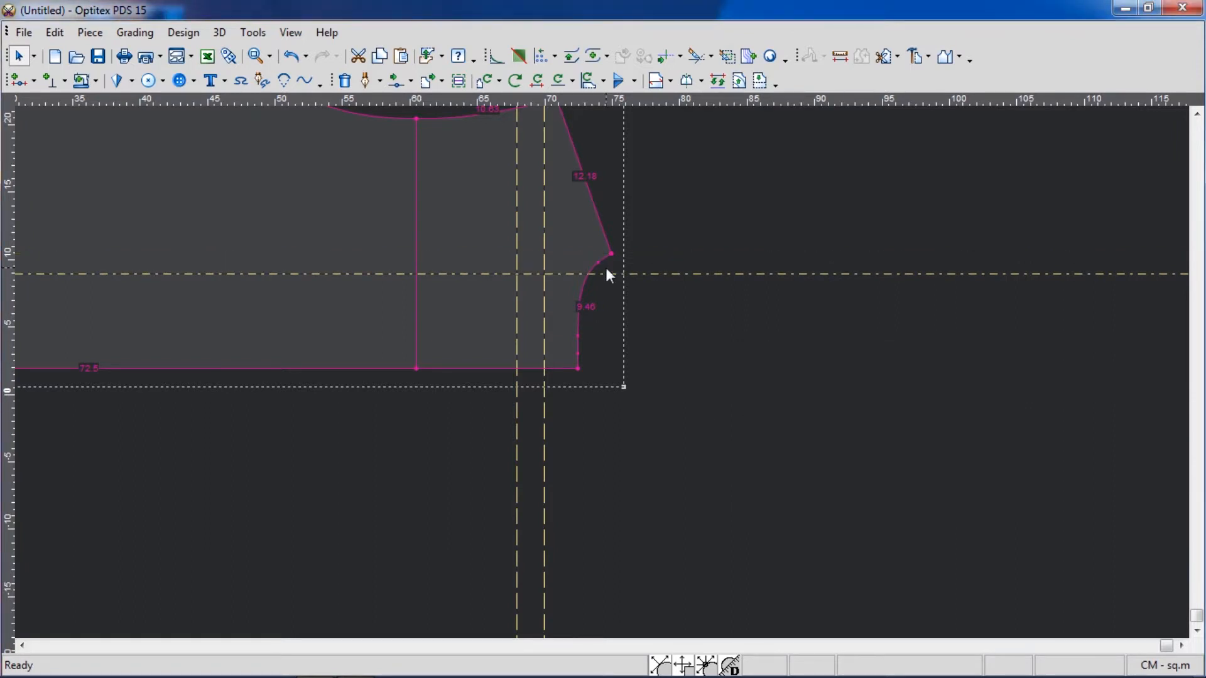
# - Delete the intermediate curve points from the lower half's neckline
pyautogui.click(583, 353)
pyautogui.press('Delete')
pyautogui.press('m')
pyautogui.click(578, 368)
pyautogui.click(516, 368)
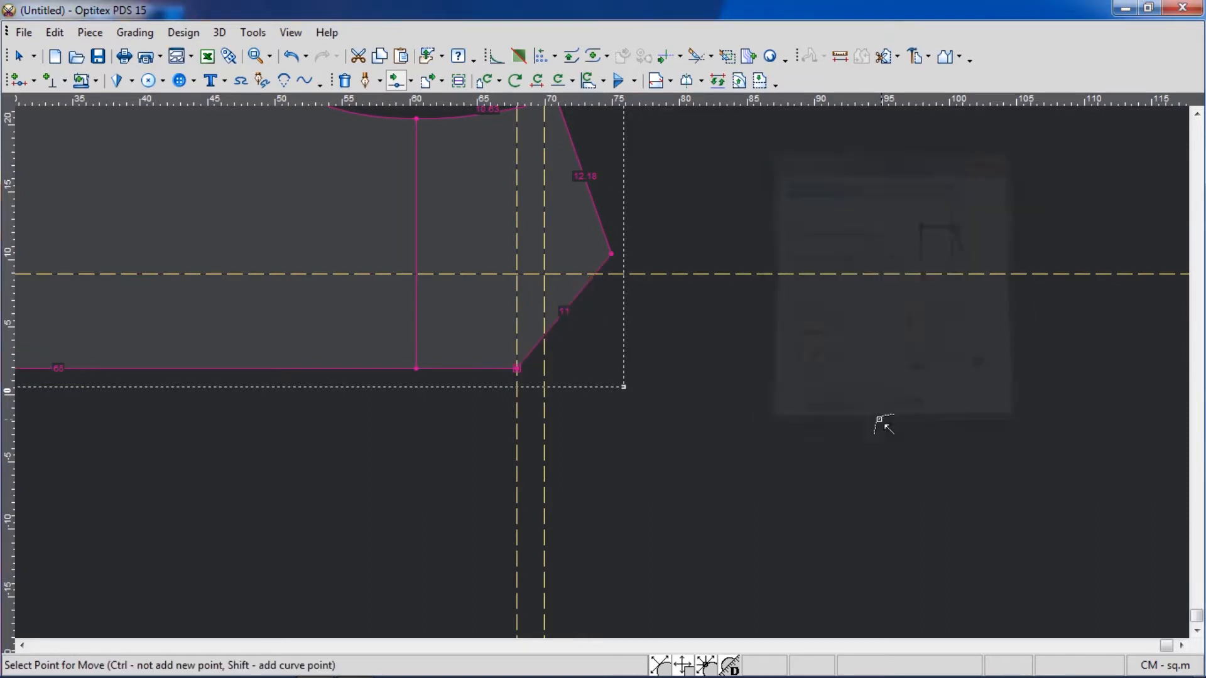
pyautogui.hotkey('ctrl', 'z')
# - Move the lower half's center neck point onto the vertical guide farther from the neck, making the lower edge 68 cm long
pyautogui.click(577, 368)
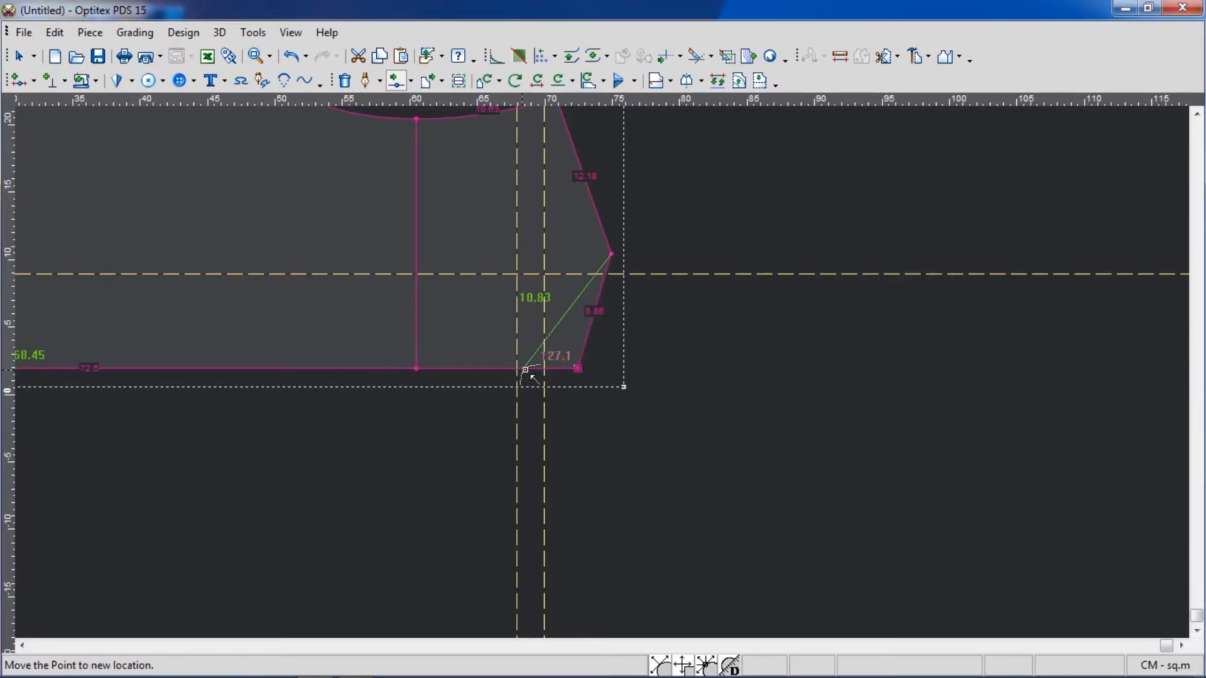
pyautogui.click(516, 368)
pyautogui.write('0.12')
pyautogui.press('Return')
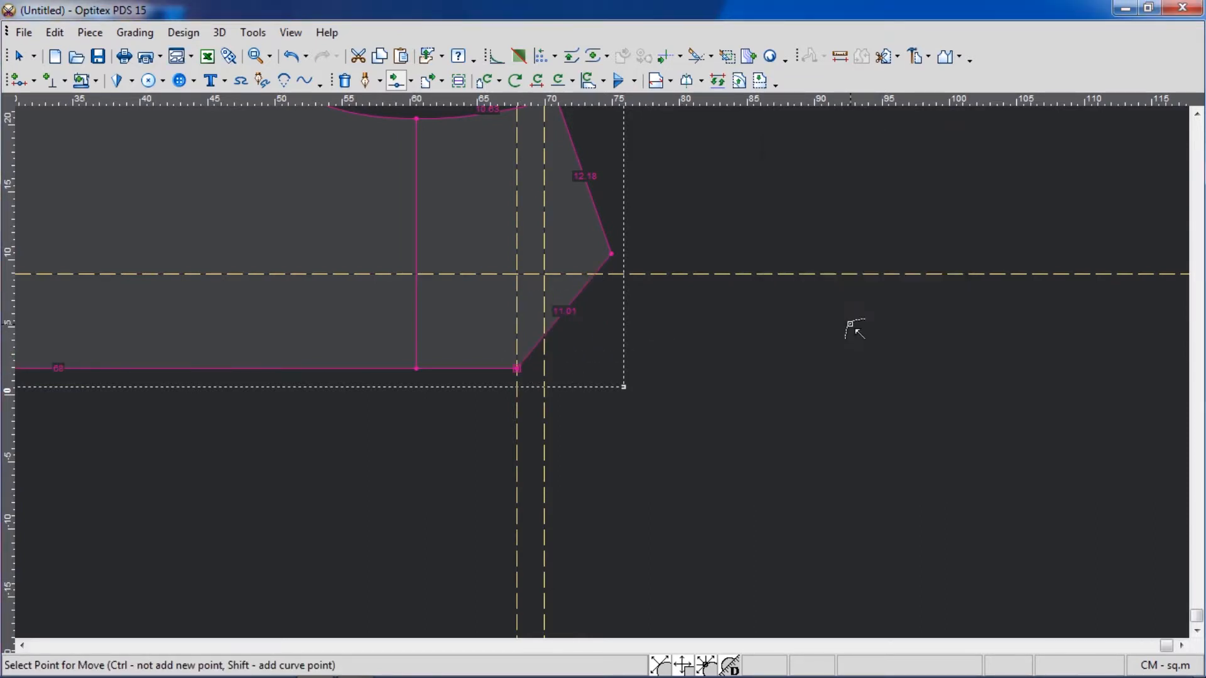
# - Add a point on the lower neckline edge, move it to the horizontal guide's crossing with the -5 cm guide, and enable its Grading property
pyautogui.click(583, 309)
pyautogui.click(544, 274)
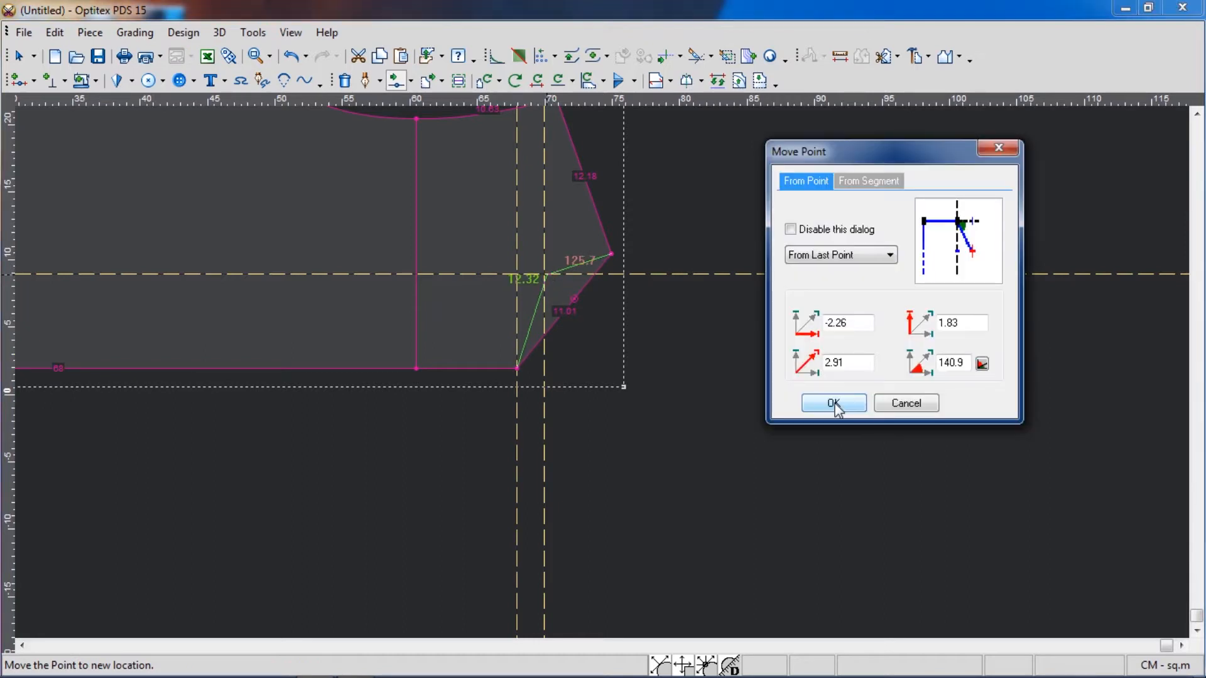
pyautogui.click(834, 399)
pyautogui.click(126, 177)
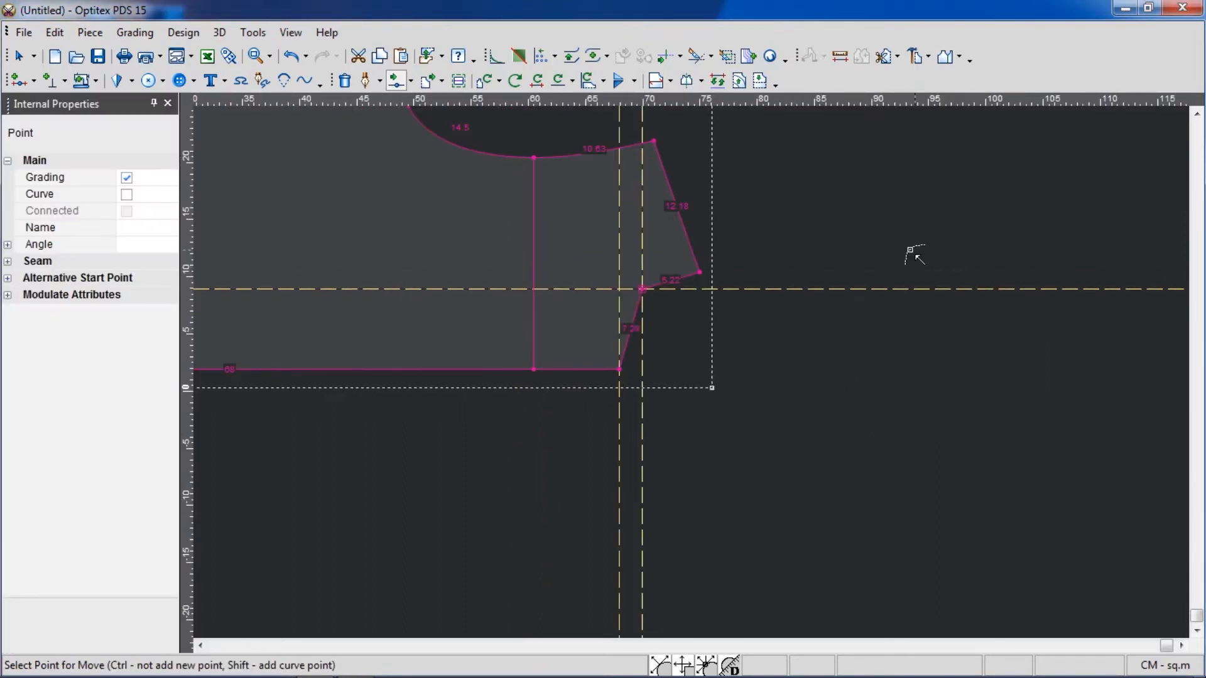
pyautogui.click(167, 103)
# - Move the lower half's shoulder, neckline, armhole line and lower edge points, including the lower left corner, by about -2.5 cm in X
pyautogui.scroll(-2, 603, 377)
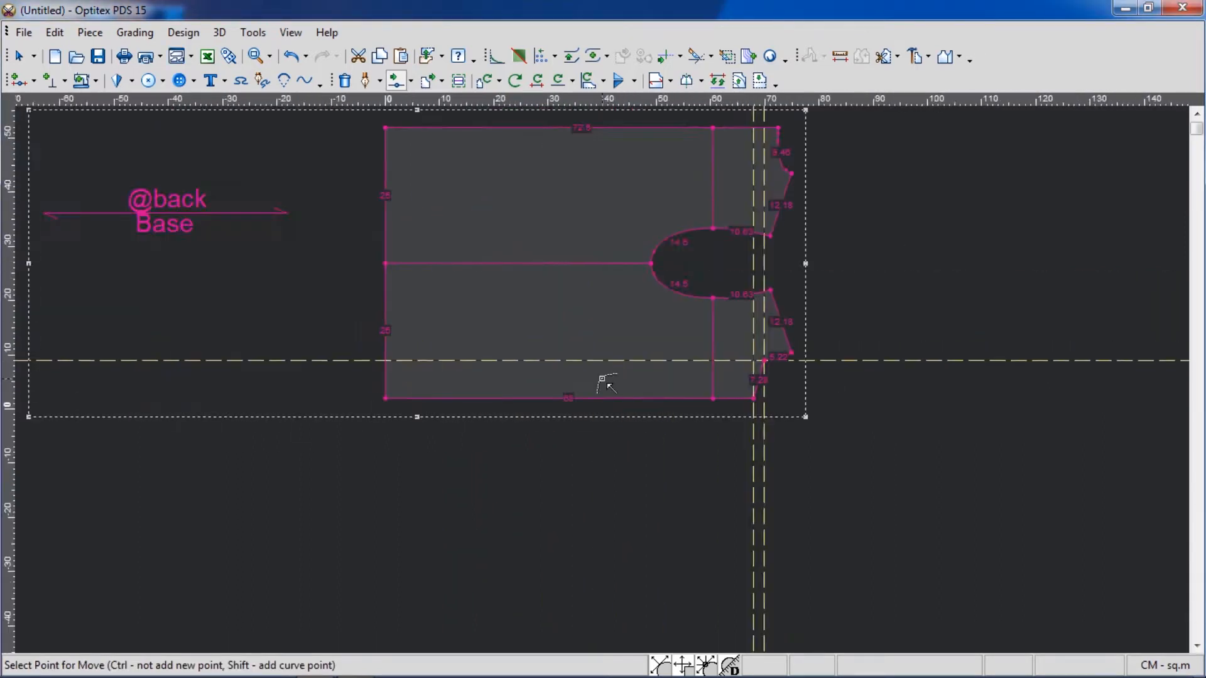
pyautogui.scroll(1, 603, 379)
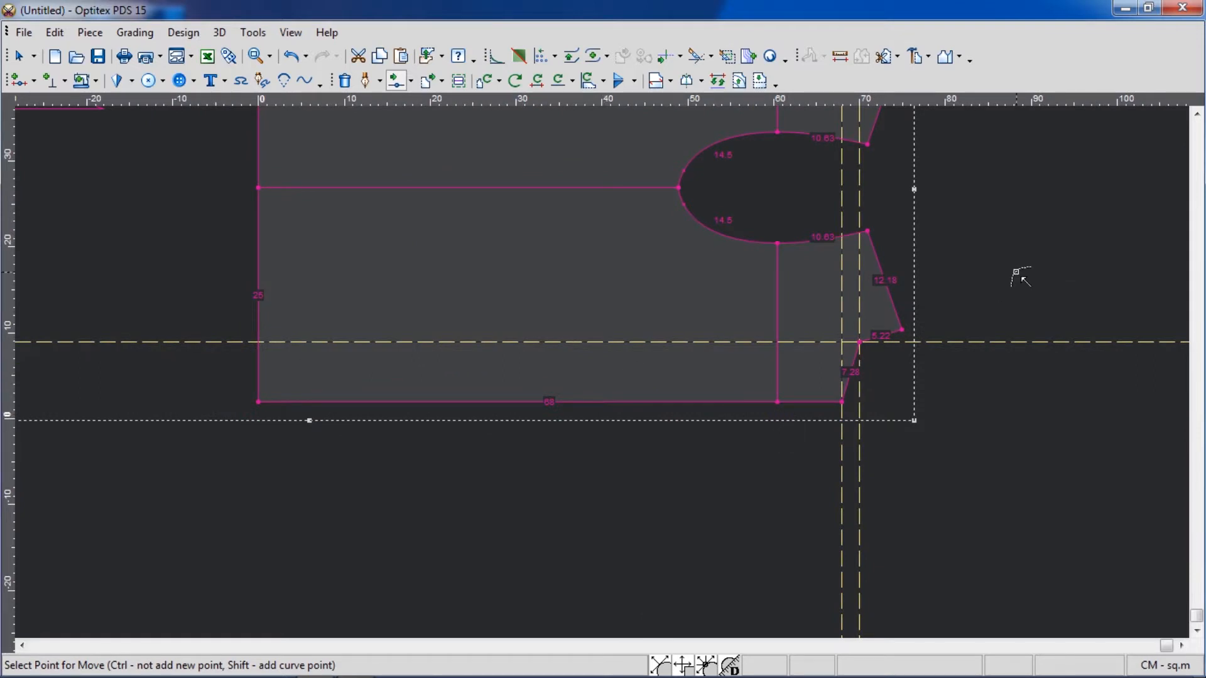
pyautogui.hotkey('shift', 'm')
pyautogui.moveTo(967, 220); pyautogui.dragTo(270, 449)
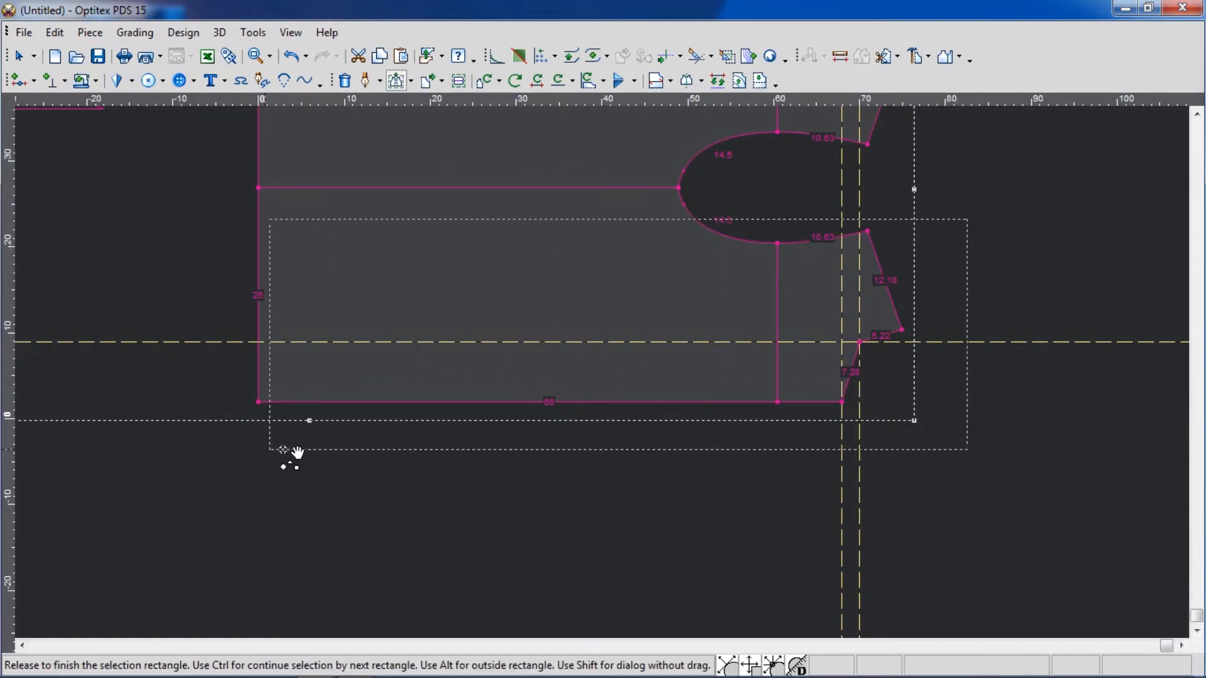
pyautogui.keyDown('shift'); pyautogui.click(258, 402); pyautogui.keyUp('shift')
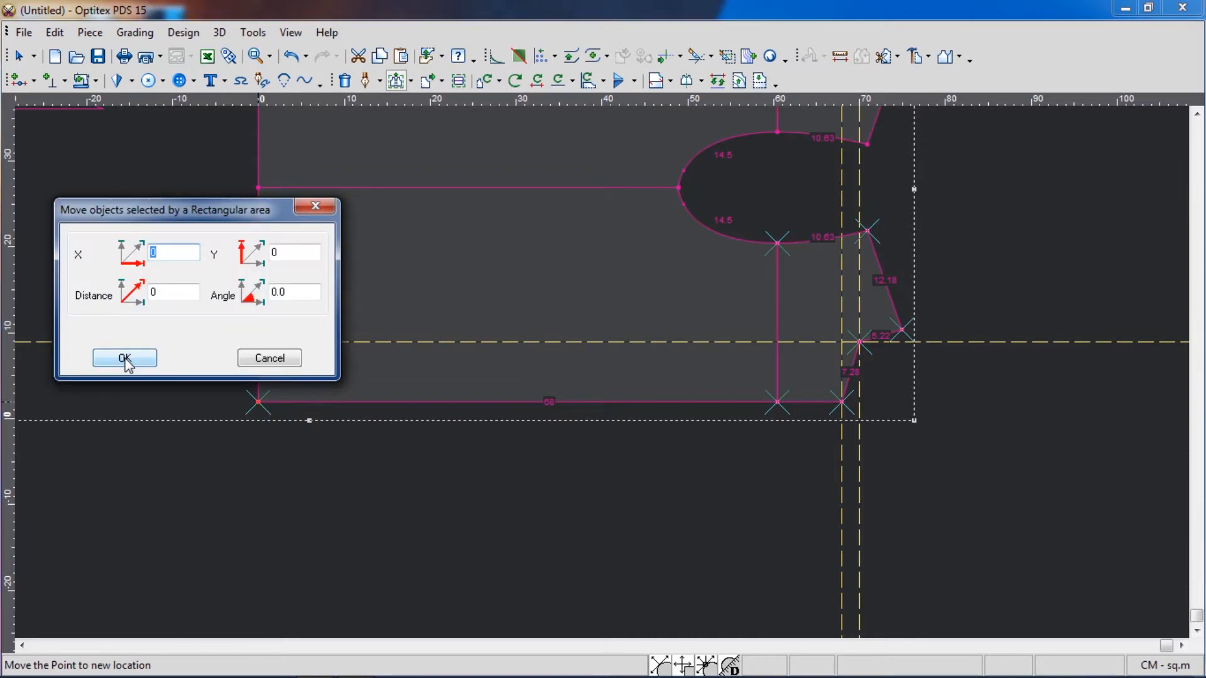
pyautogui.write('-2')
pyautogui.click(125, 358)
pyautogui.scroll(4, 735, 188)
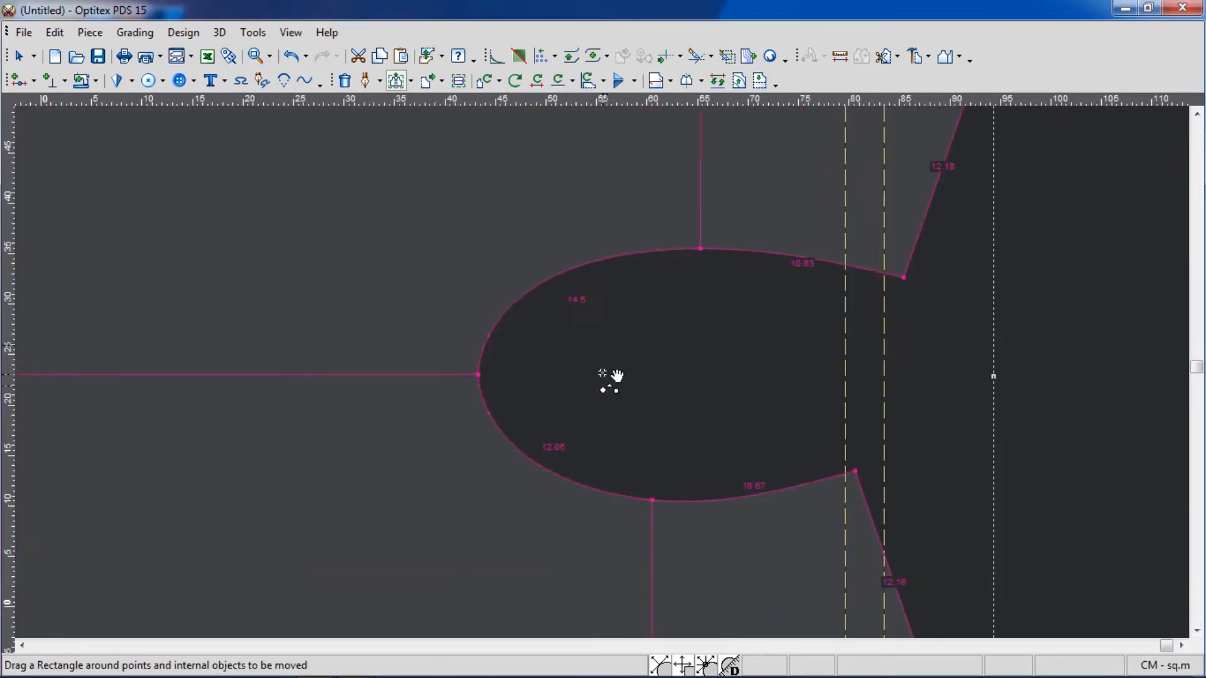
pyautogui.scroll(-2, 642, 442)
pyautogui.rightClick(603, 374)
pyautogui.click(604, 349)
pyautogui.scroll(-2, 720, 471)
pyautogui.scroll(1, 605, 374)
pyautogui.scroll(1, 606, 375)
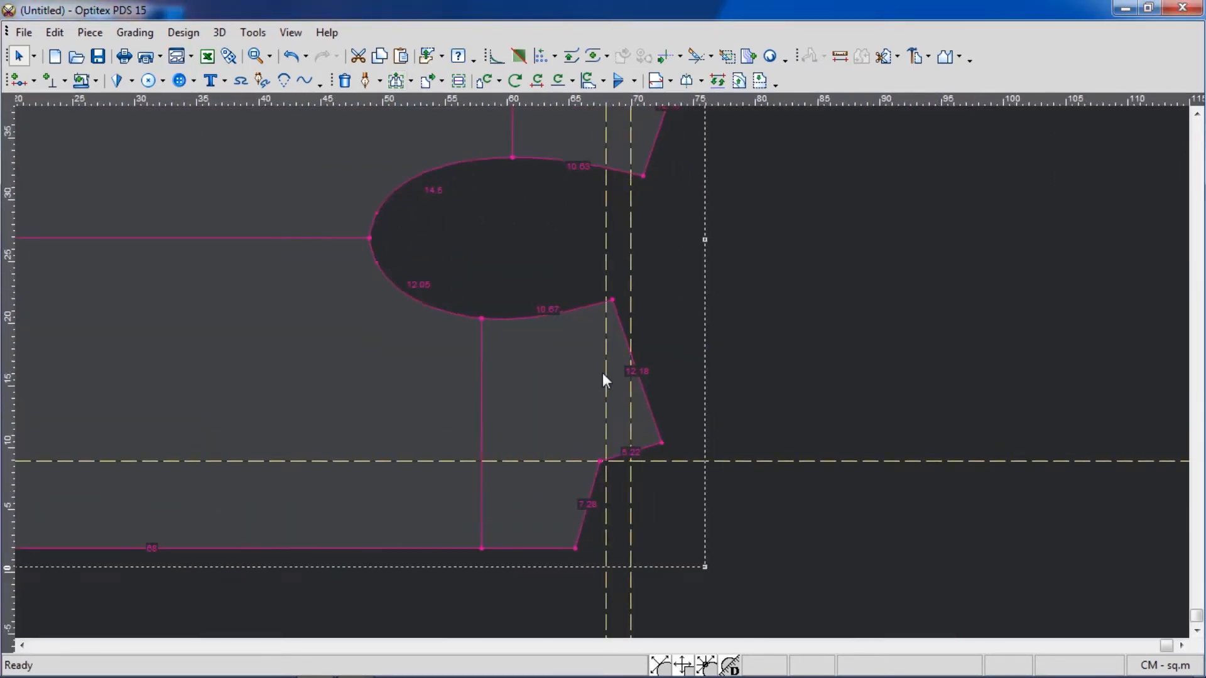
# - Draw a straight internal contour from the middle horizontal line to the lower edge, dividing that edge into 35 cm and 33 cm
pyautogui.scroll(-2, 601, 375)
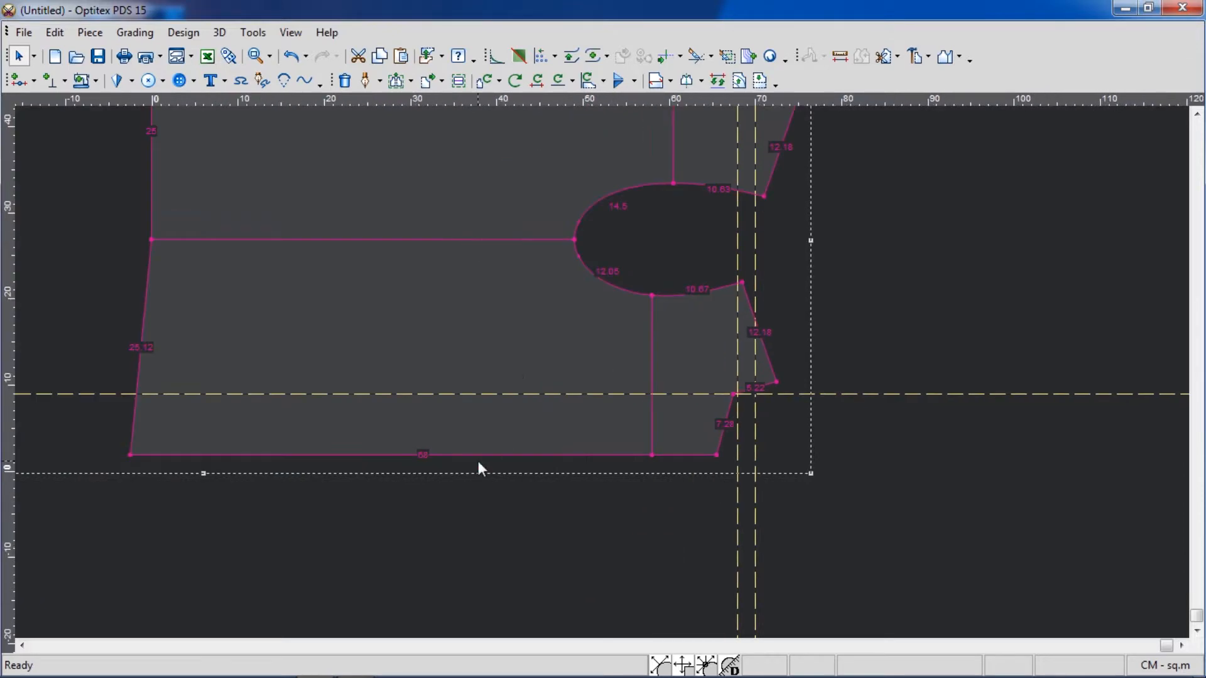
pyautogui.press('d')
pyautogui.click(449, 239)
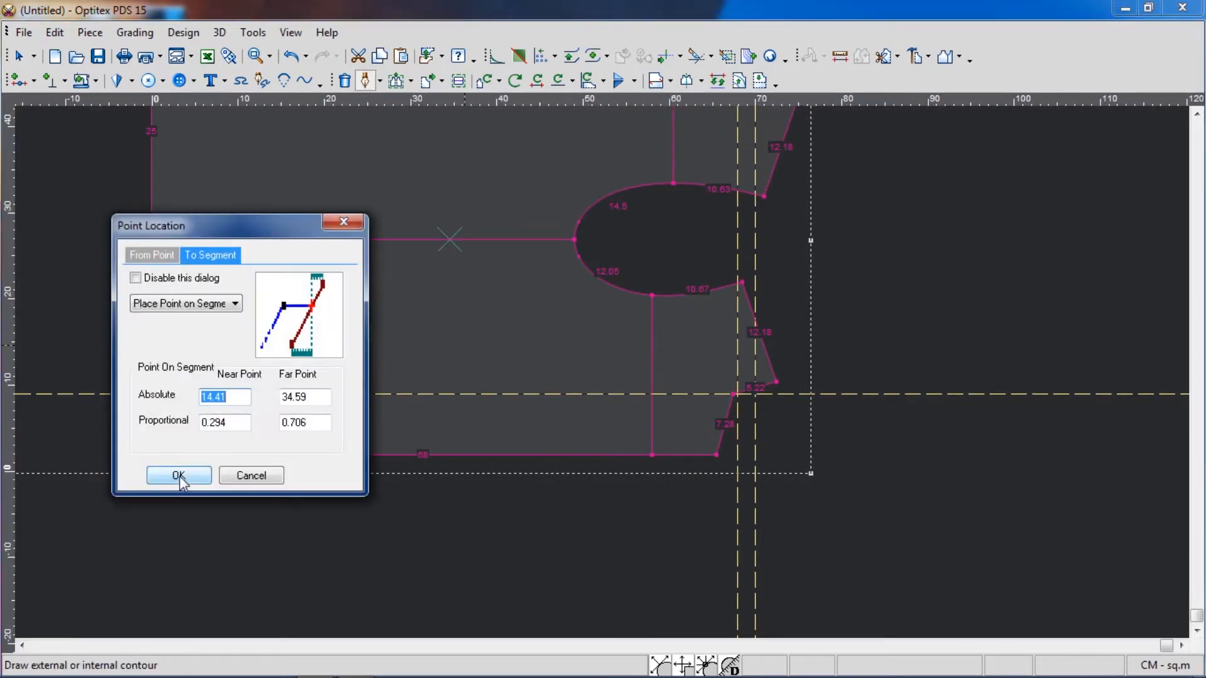
pyautogui.write('14')
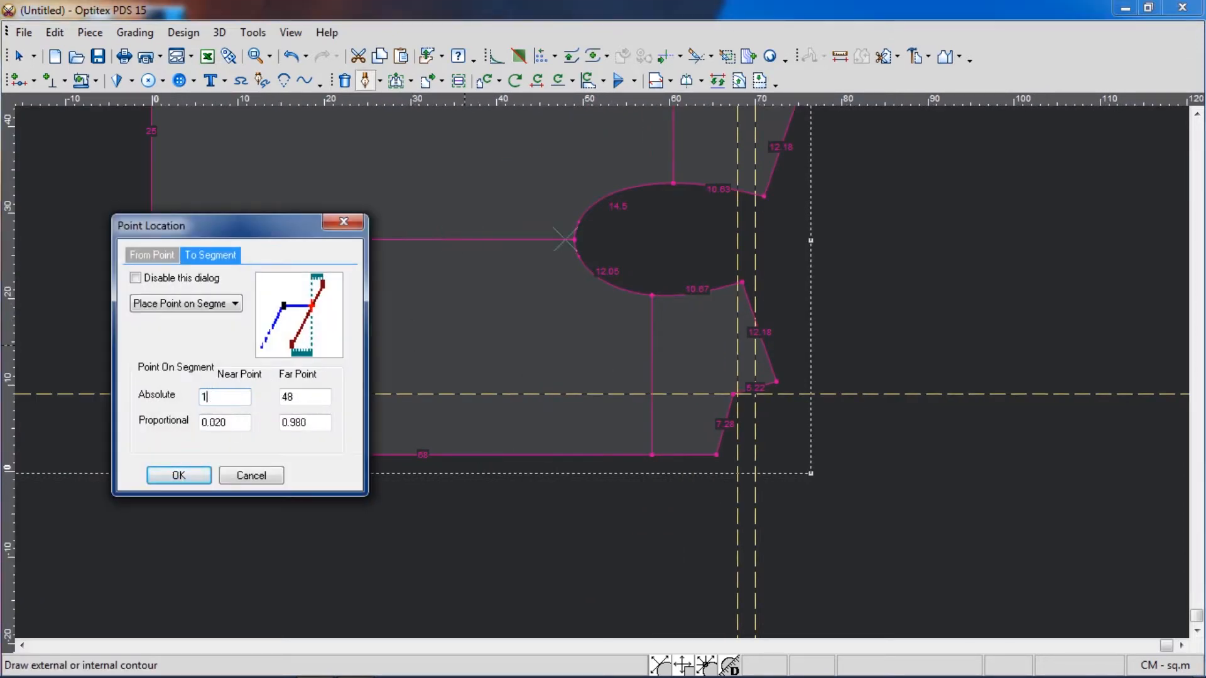
pyautogui.press('Return')
pyautogui.click(620, 392)
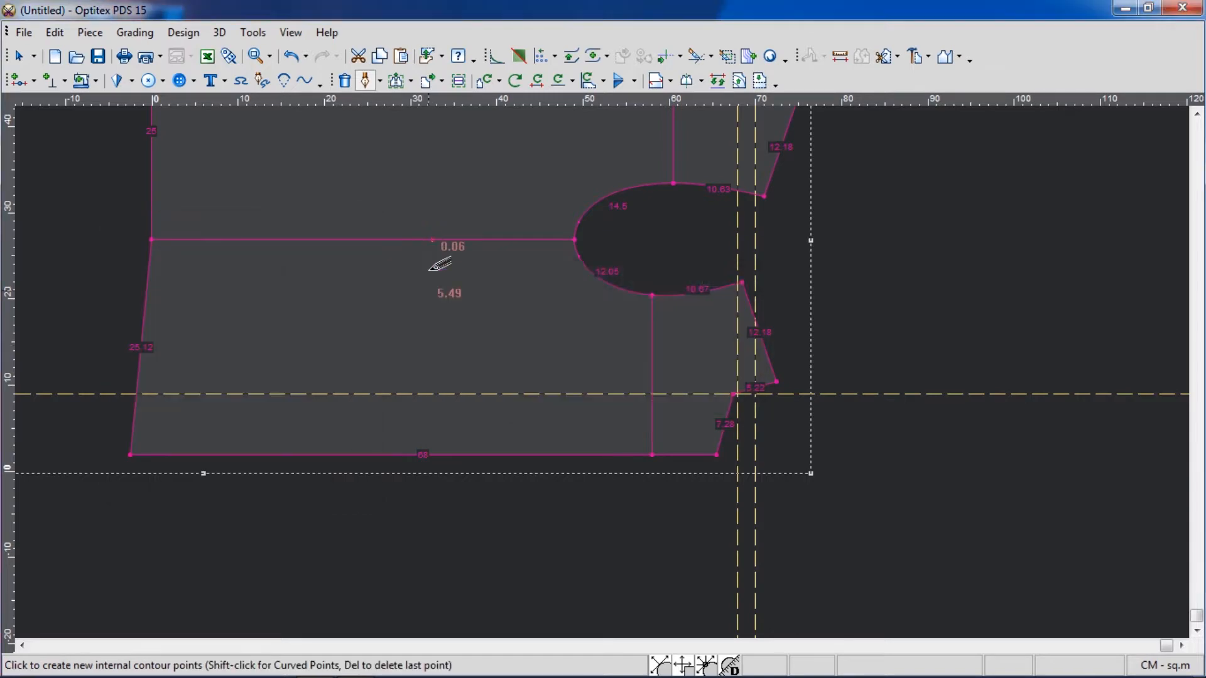
pyautogui.click(423, 344)
pyautogui.click(351, 114)
pyautogui.click(617, 388)
pyautogui.rightClick(870, 217)
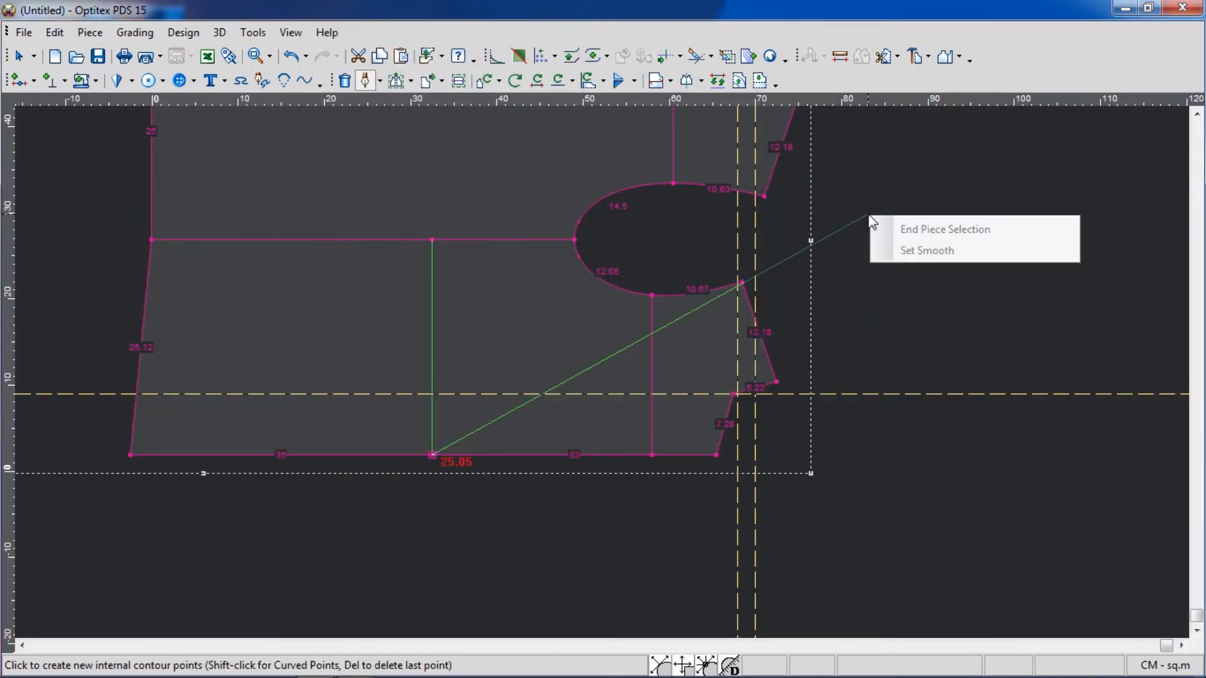
pyautogui.click(891, 230)
# - Extend the new internal line through the upper half to reach the external line
pyautogui.scroll(-2, 890, 228)
pyautogui.scroll(1, 610, 370)
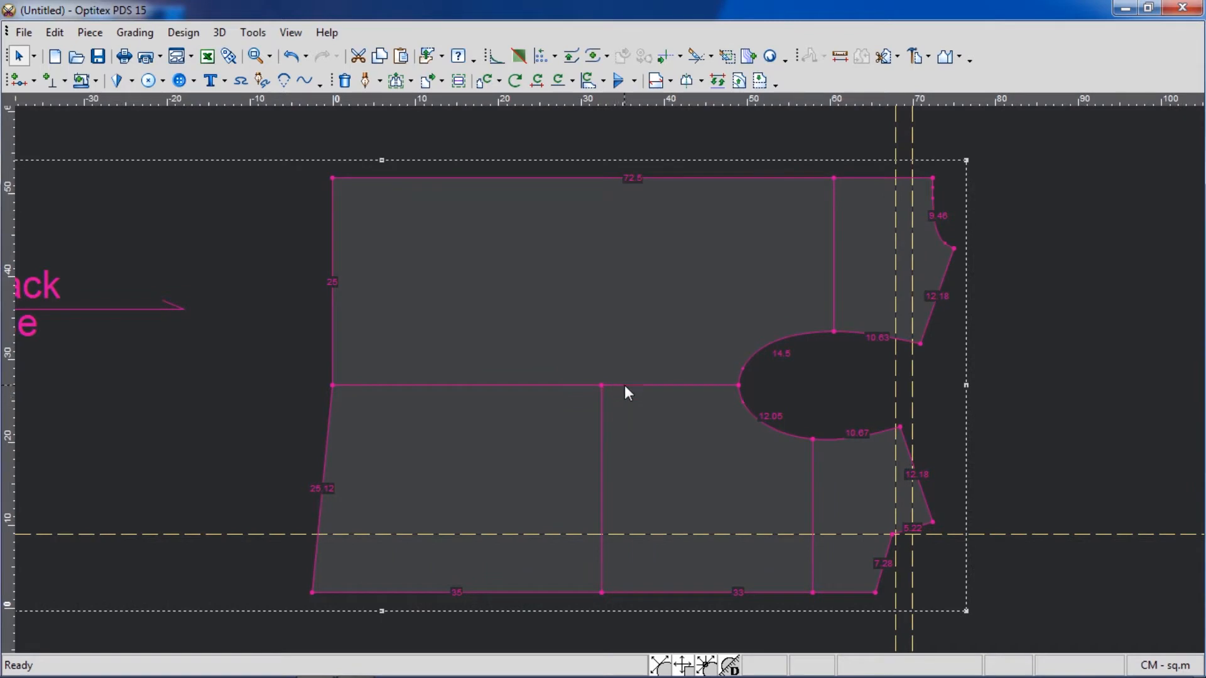
pyautogui.click(602, 385)
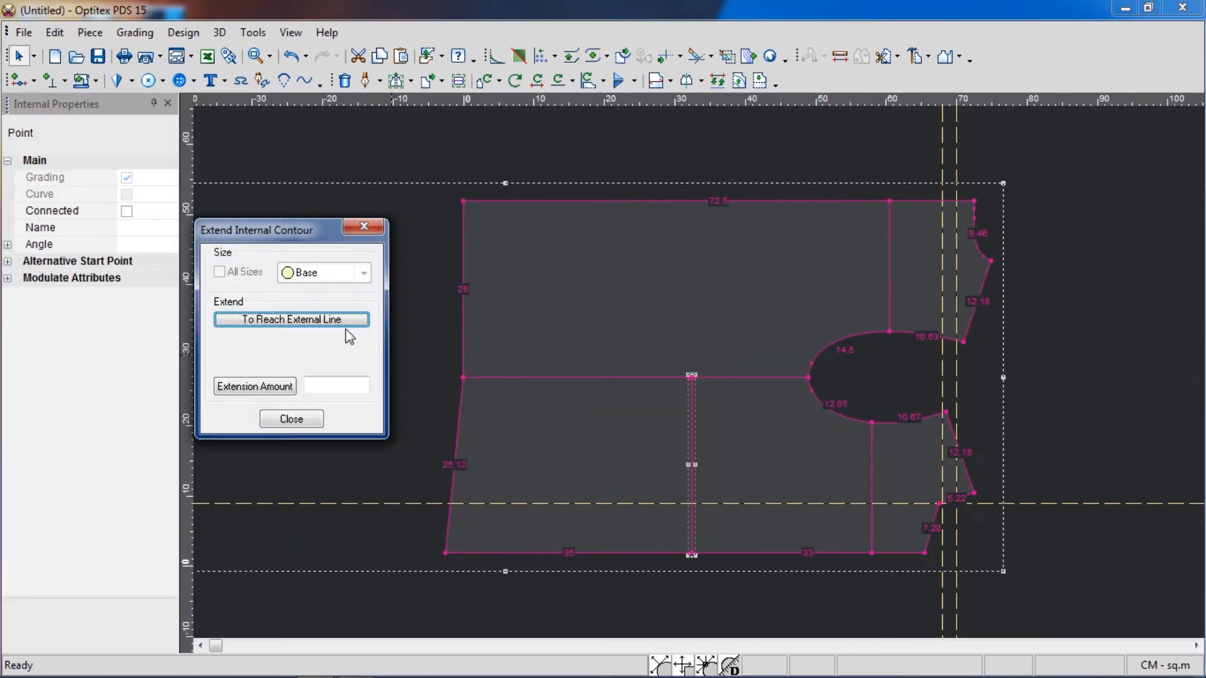
pyautogui.click(345, 320)
pyautogui.click(616, 385)
pyautogui.click(363, 226)
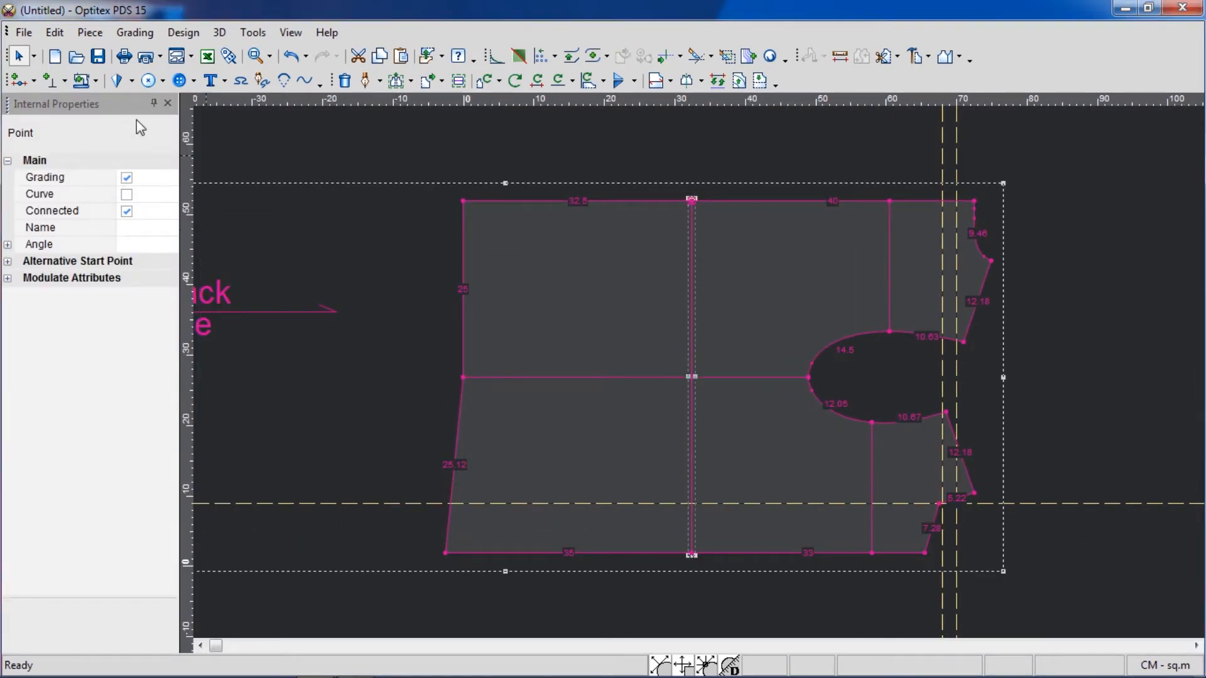
pyautogui.click(167, 103)
pyautogui.rightClick(1017, 321)
pyautogui.click(1029, 259)
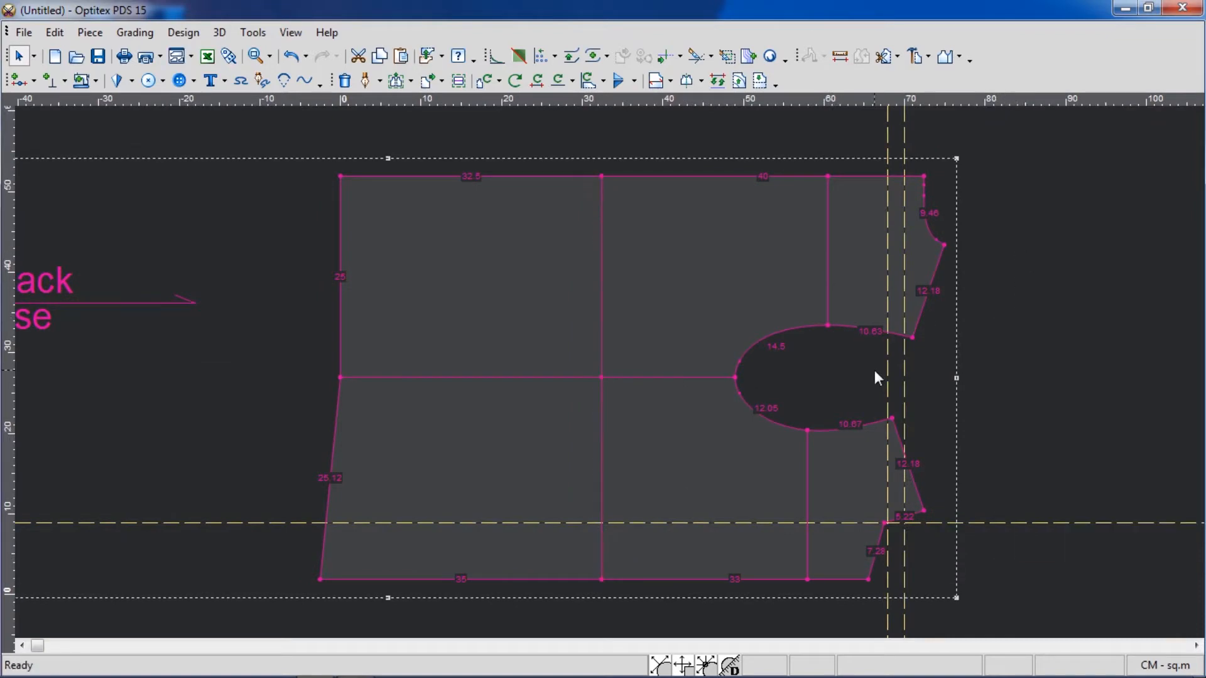
# - Move all points along the lower edge outward together by about -1.5 cm in Y
pyautogui.scroll(2, 851, 553)
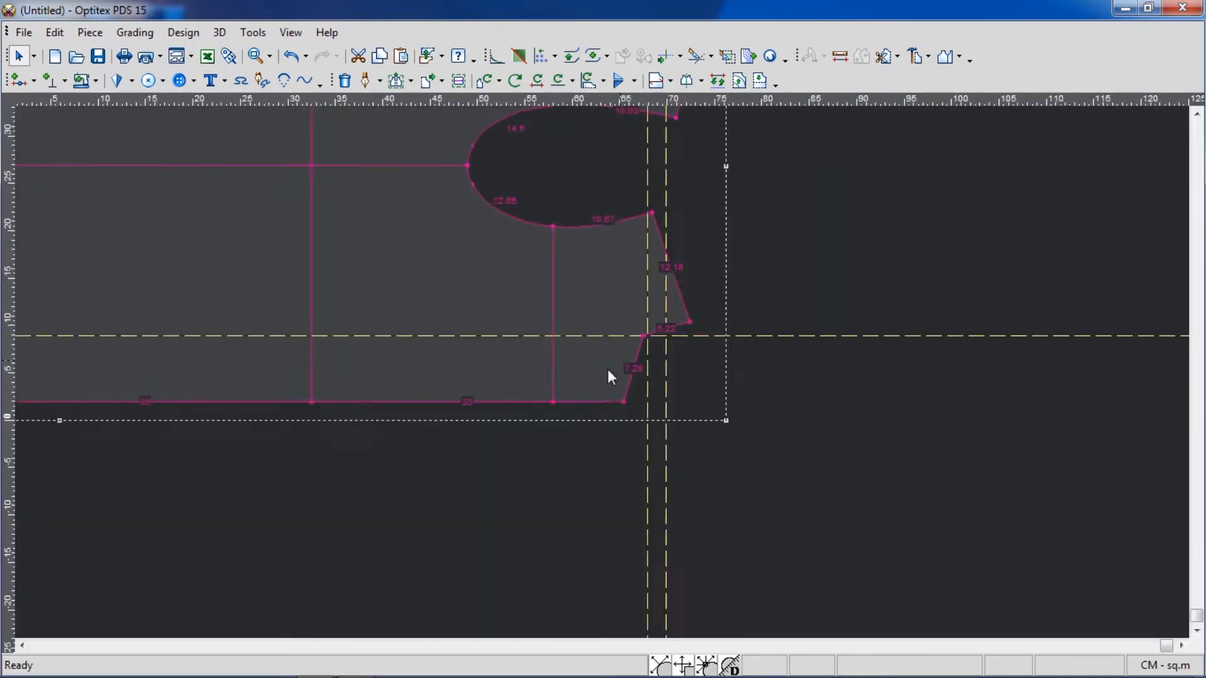
pyautogui.scroll(-1, 628, 361)
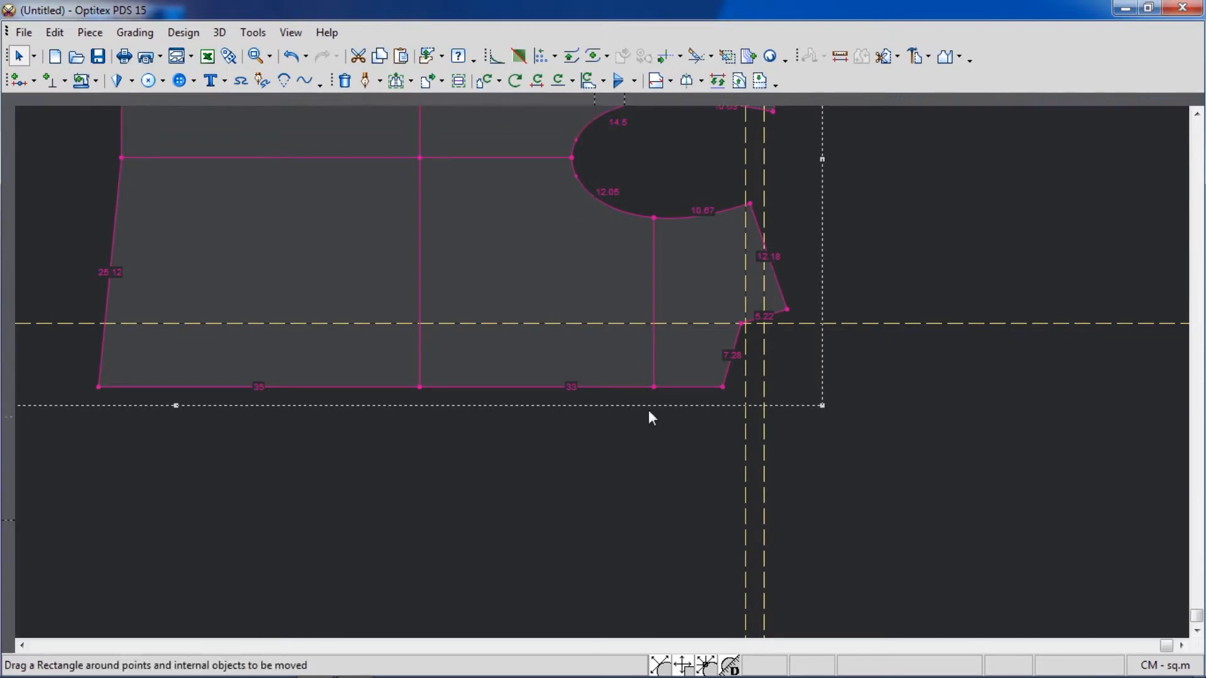
pyautogui.moveTo(812, 375); pyautogui.dragTo(86, 439)
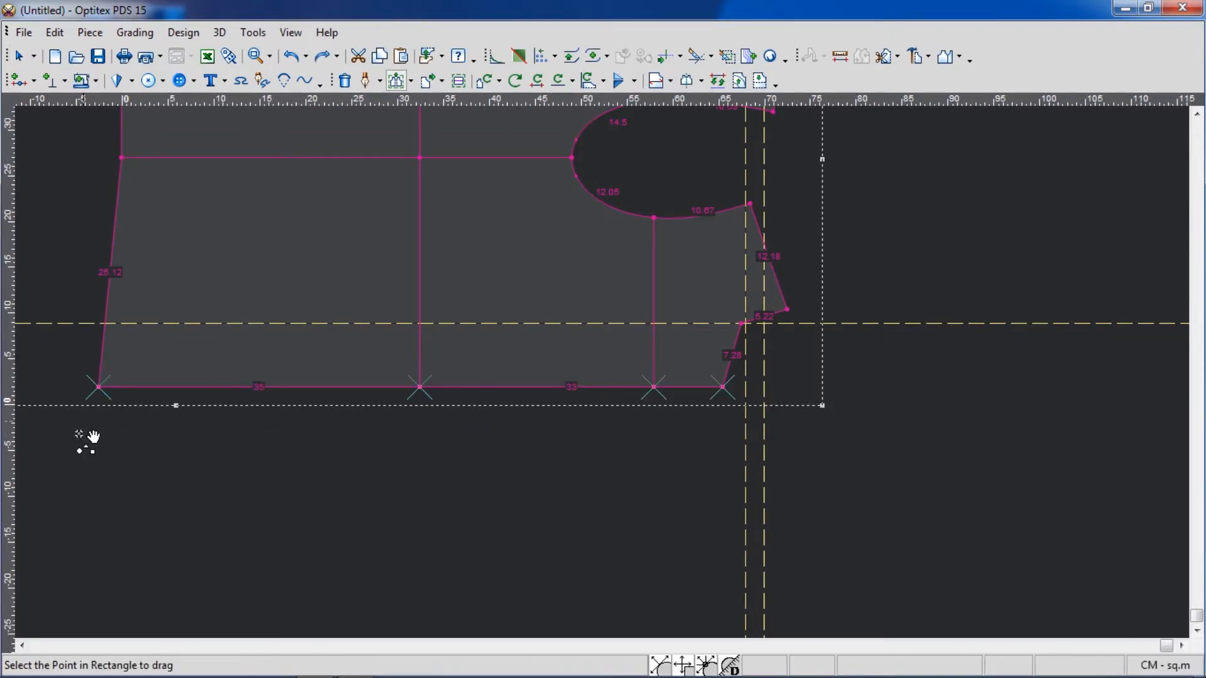
pyautogui.click(98, 387)
pyautogui.click(98, 393)
pyautogui.press('Tab')
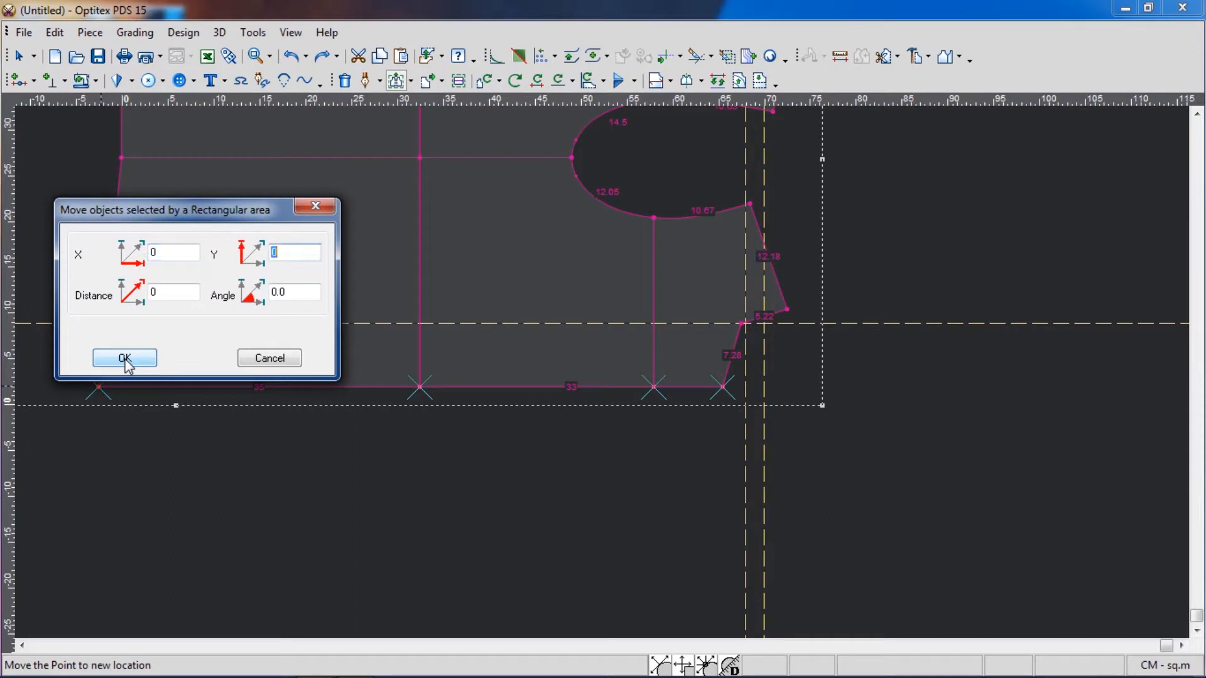
pyautogui.write('-1')
pyautogui.click(125, 358)
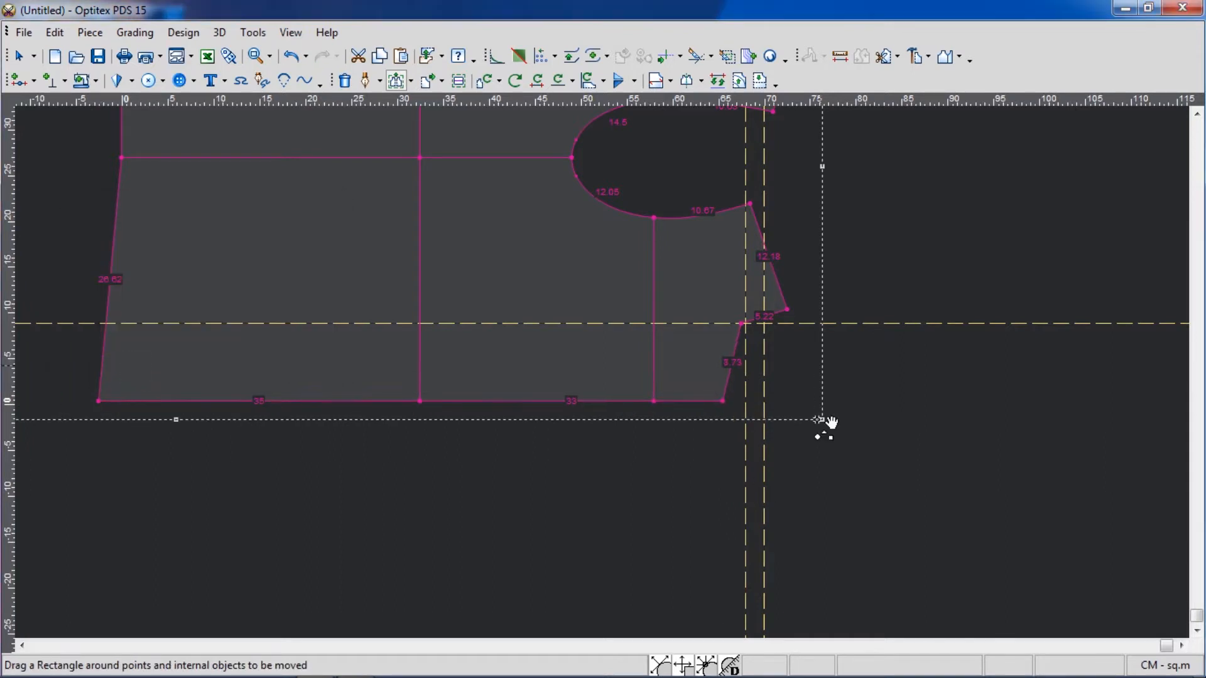
# - Move the lower half's two shoulder points and inner neckline point together by 1 cm in Y
pyautogui.scroll(2, 854, 301)
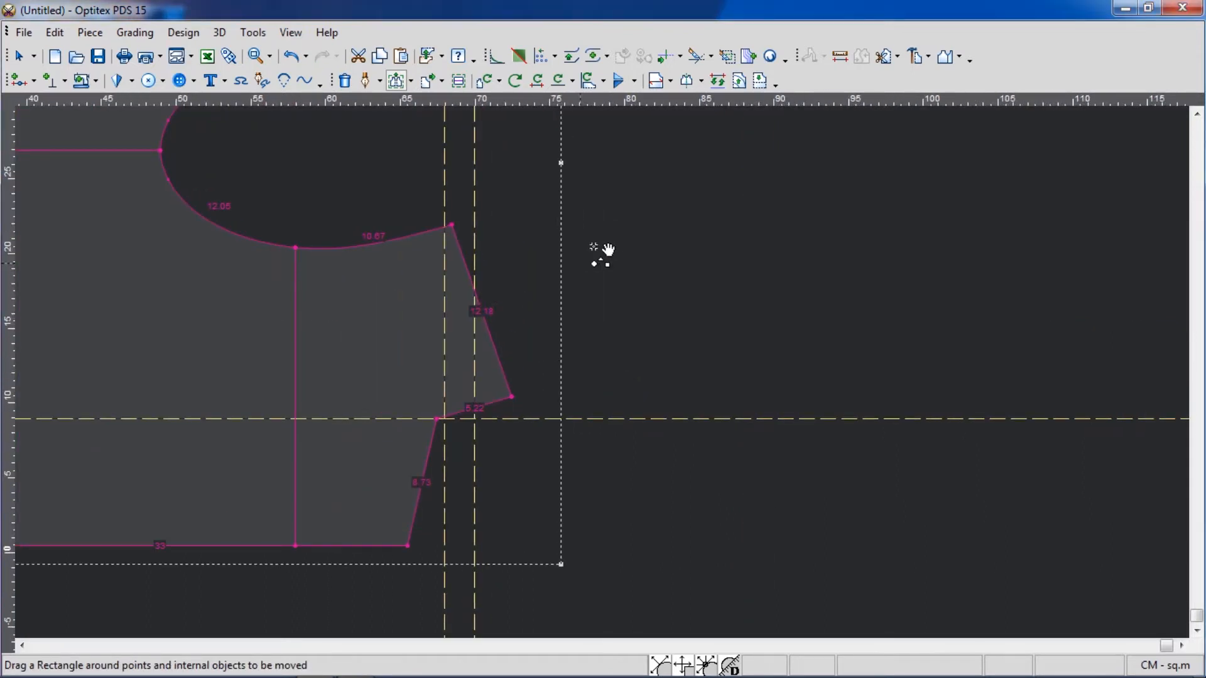
pyautogui.moveTo(682, 195); pyautogui.dragTo(421, 438)
pyautogui.keyDown('shift'); pyautogui.click(522, 402); pyautogui.keyUp('shift')
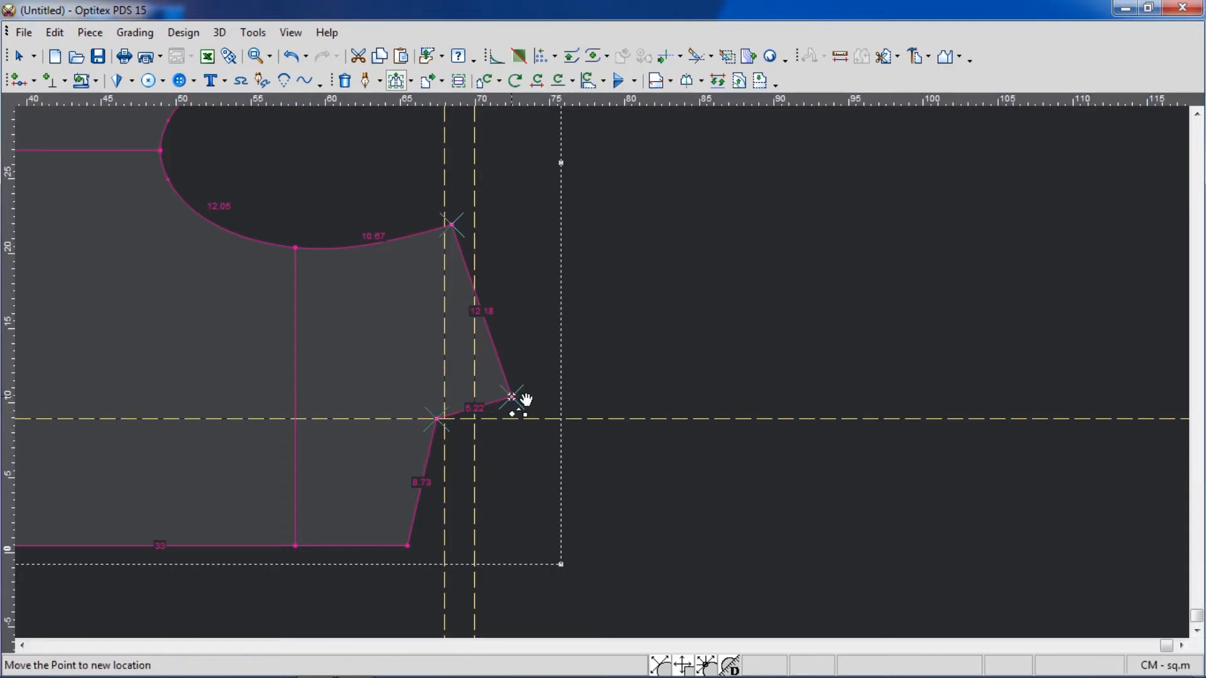
pyautogui.write('1')
pyautogui.press('Return')
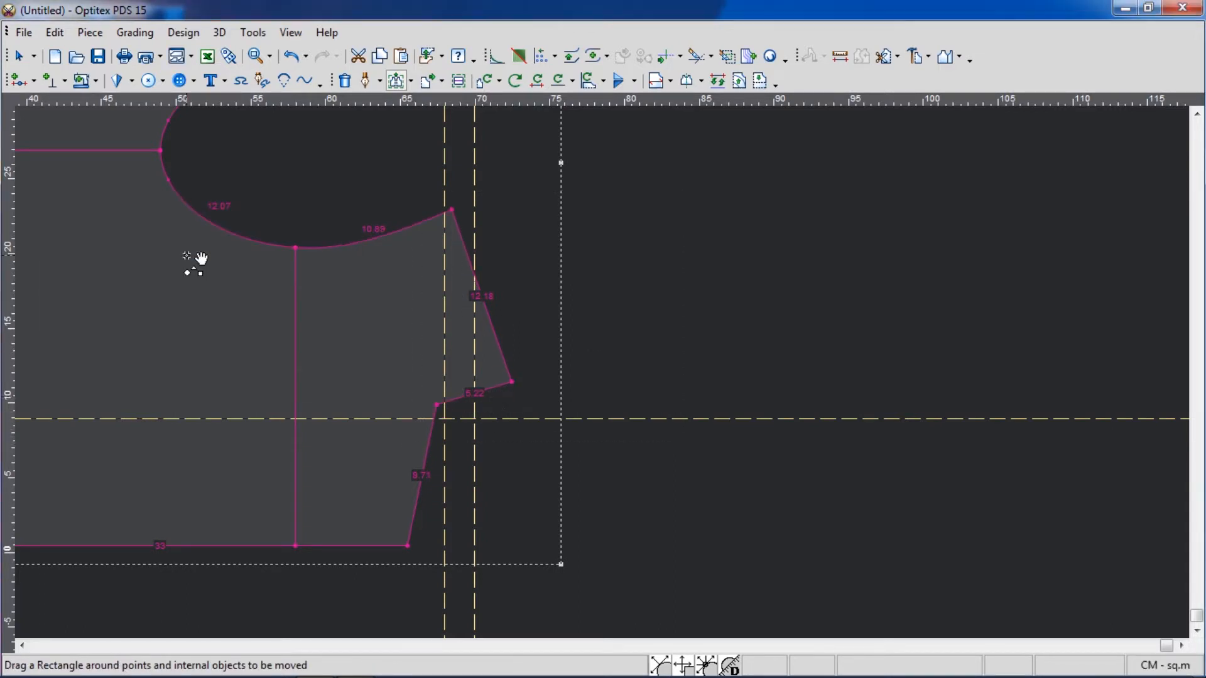
pyautogui.press('Escape')
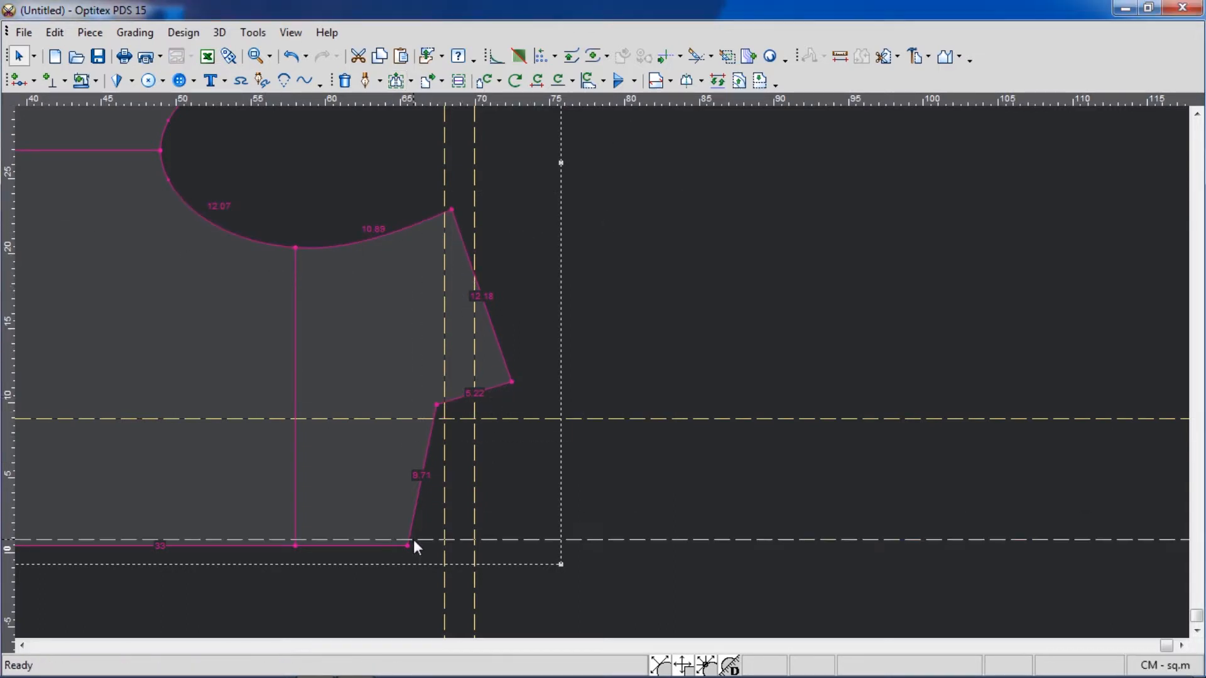
# - Add a horizontal guide line 19 cm above the lower edge
pyautogui.doubleClick(587, 540)
pyautogui.write('19')
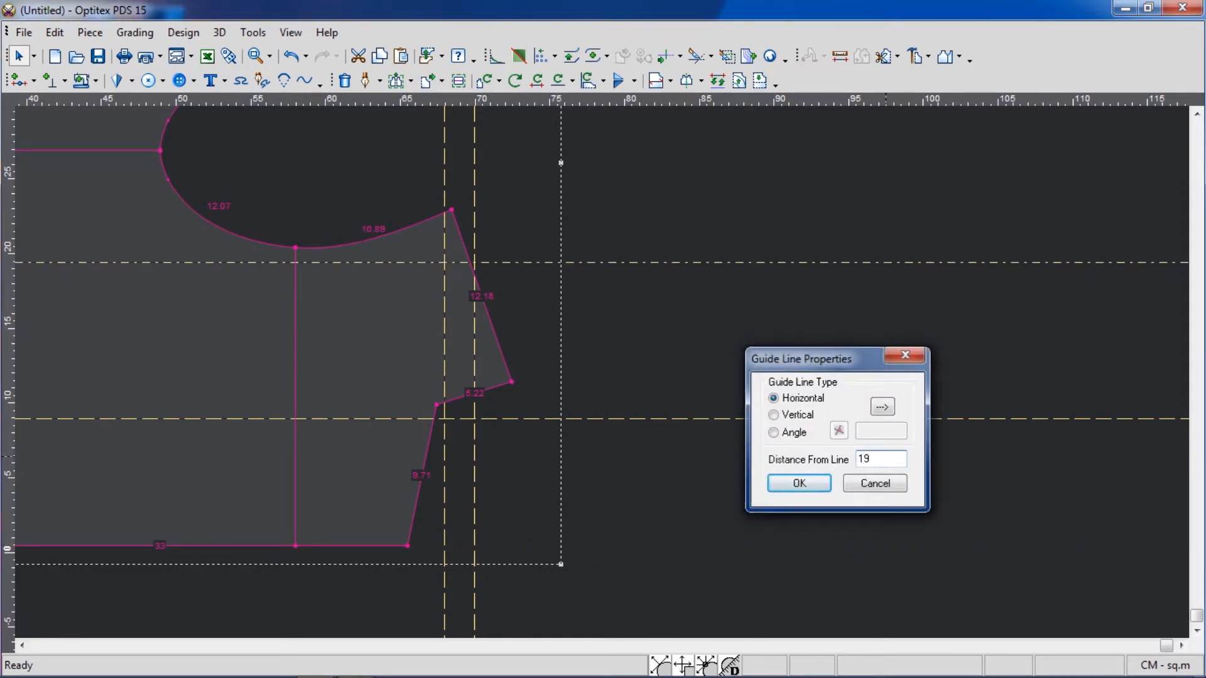
pyautogui.press('Return')
# - Move the lower armhole point at the end of the internal line onto the 19 cm horizontal guide
pyautogui.click(396, 81)
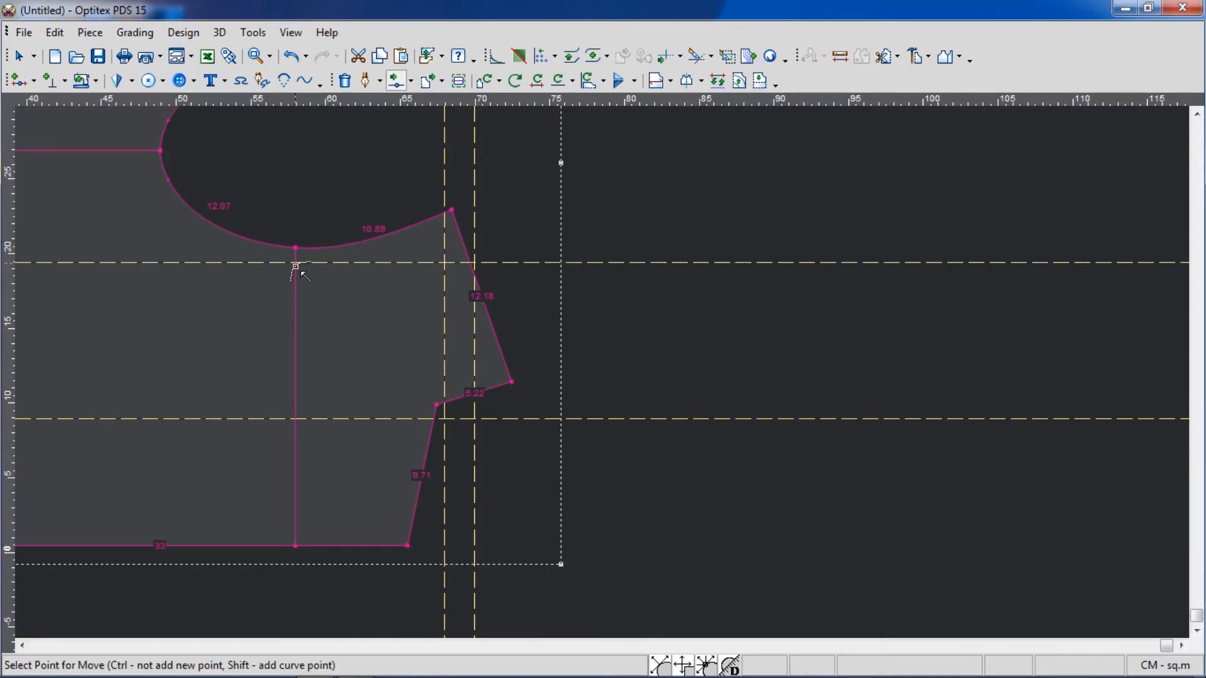
pyautogui.click(296, 247)
pyautogui.click(295, 263)
pyautogui.click(799, 389)
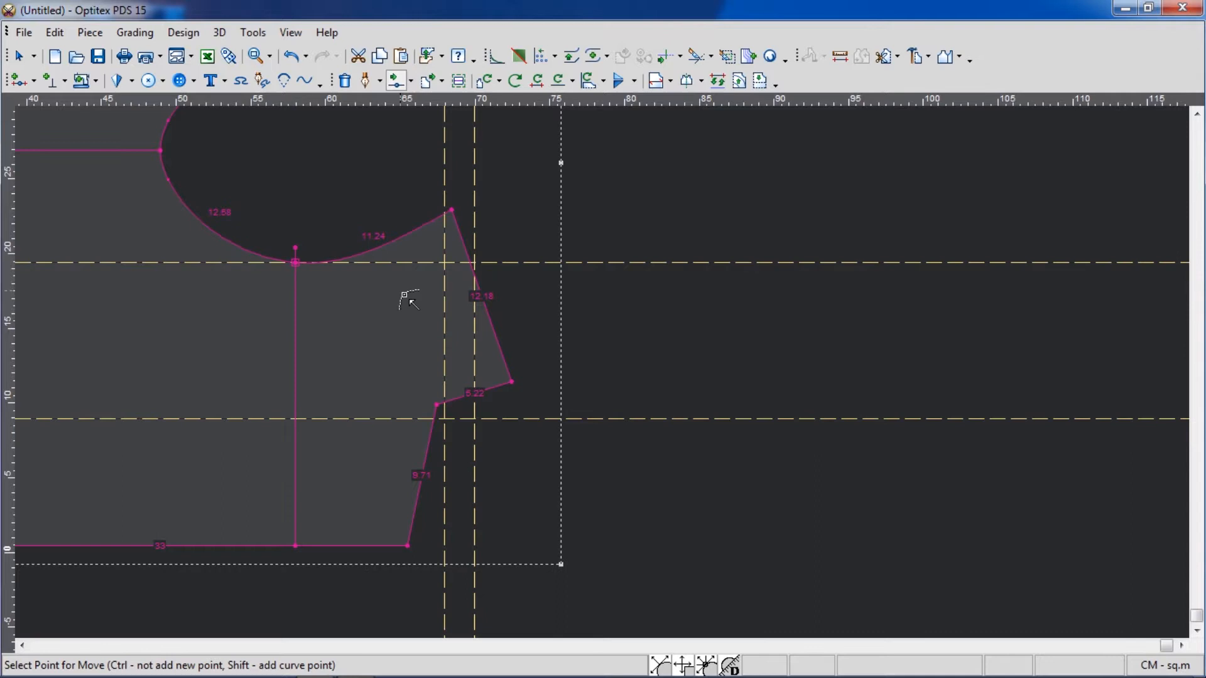
pyautogui.rightClick(305, 228)
pyautogui.click(317, 243)
# - Adjust the internal line's armhole end to reach the external contour at the moved point
pyautogui.click(295, 246)
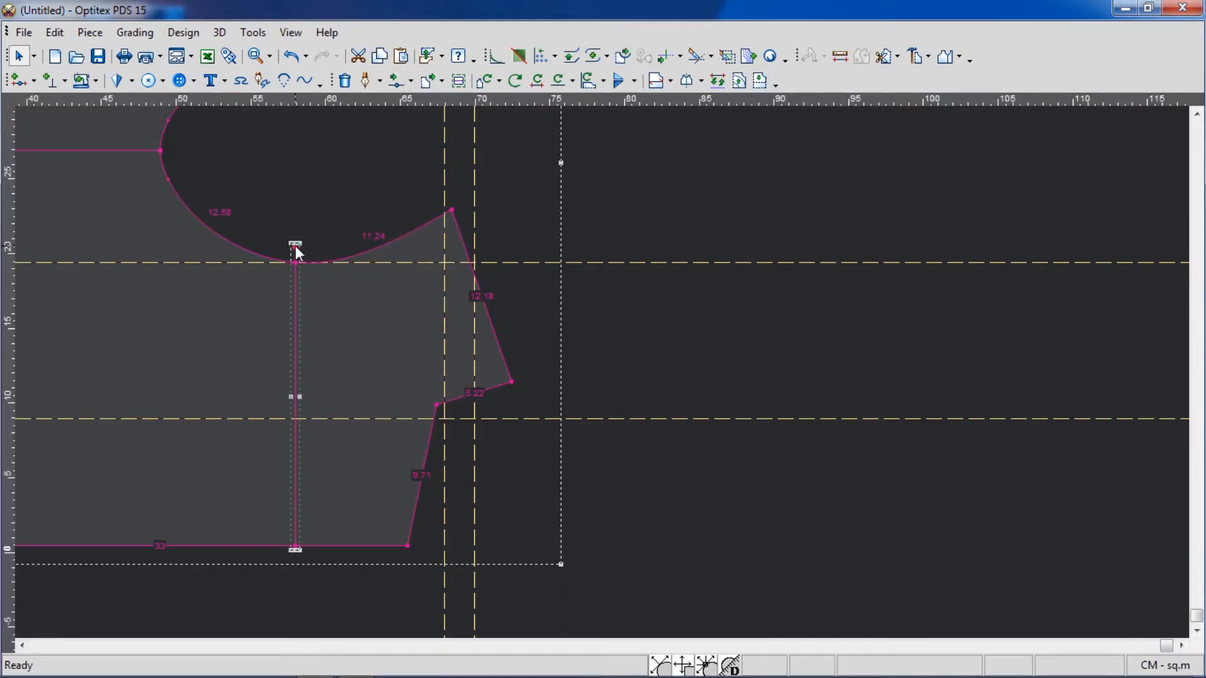
pyautogui.click(295, 247)
pyautogui.click(288, 320)
pyautogui.click(740, 390)
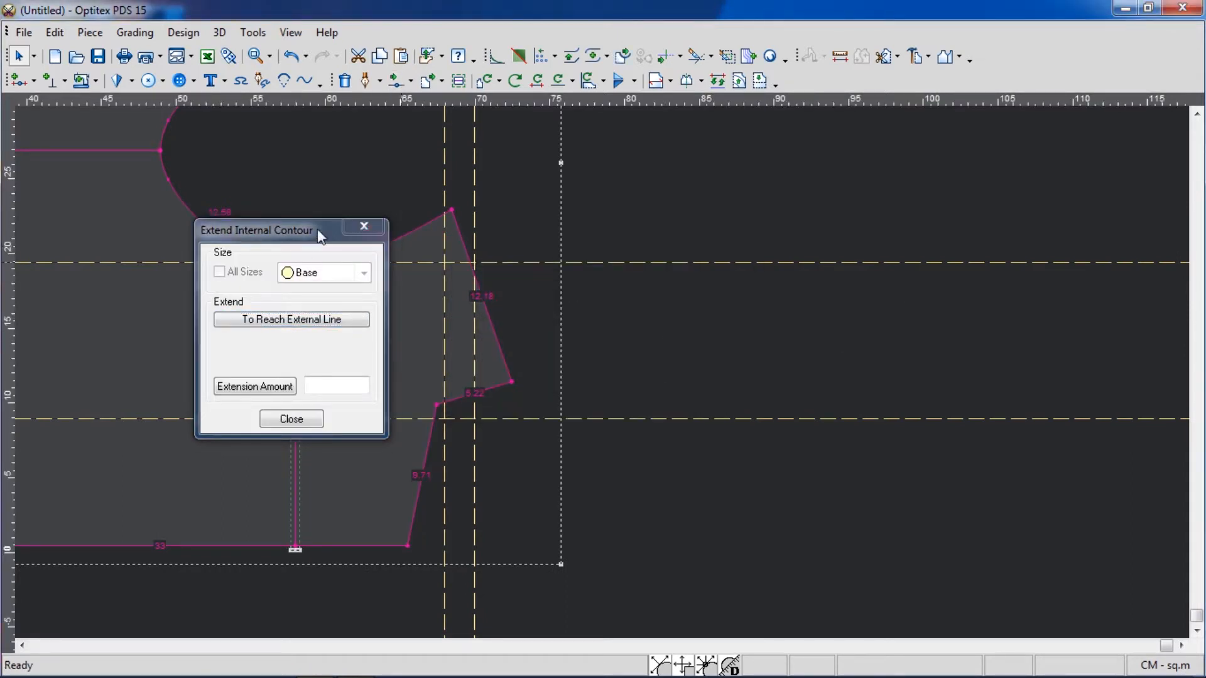
pyautogui.click(364, 226)
pyautogui.click(308, 256)
# - Move the lower armhole's intermediate curve point to deepen the curve to about 13.9 cm
pyautogui.scroll(2, 306, 256)
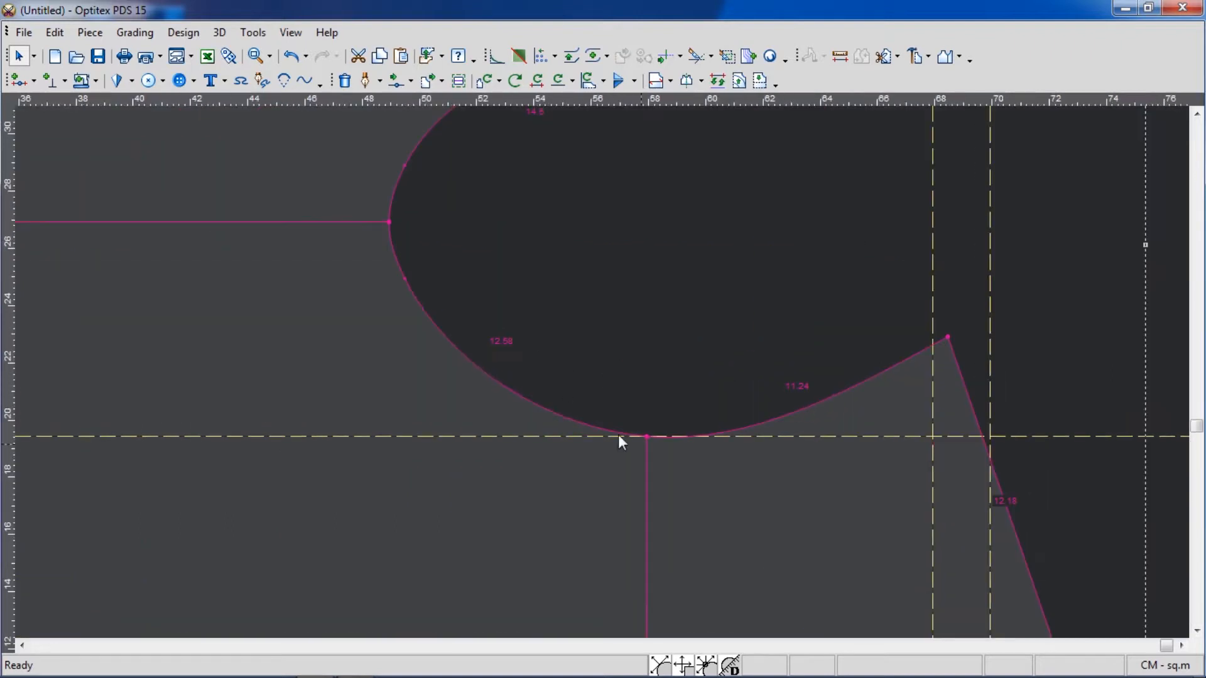
pyautogui.doubleClick(647, 436)
pyautogui.click(167, 102)
pyautogui.press('m')
pyautogui.click(405, 278)
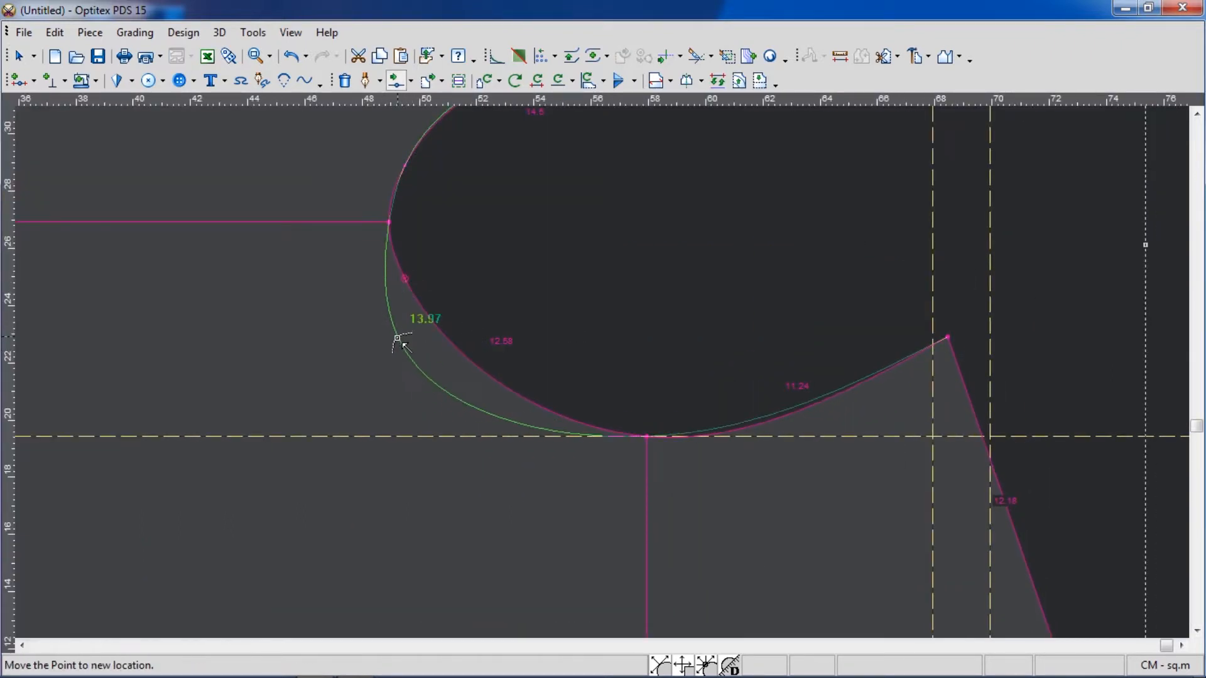
pyautogui.click(398, 337)
# - Refine the curve points on both sides of the armhole base, making the upper curve 14.29 cm and the lower 13.83 cm
pyautogui.scroll(-2, 635, 250)
pyautogui.scroll(2, 592, 366)
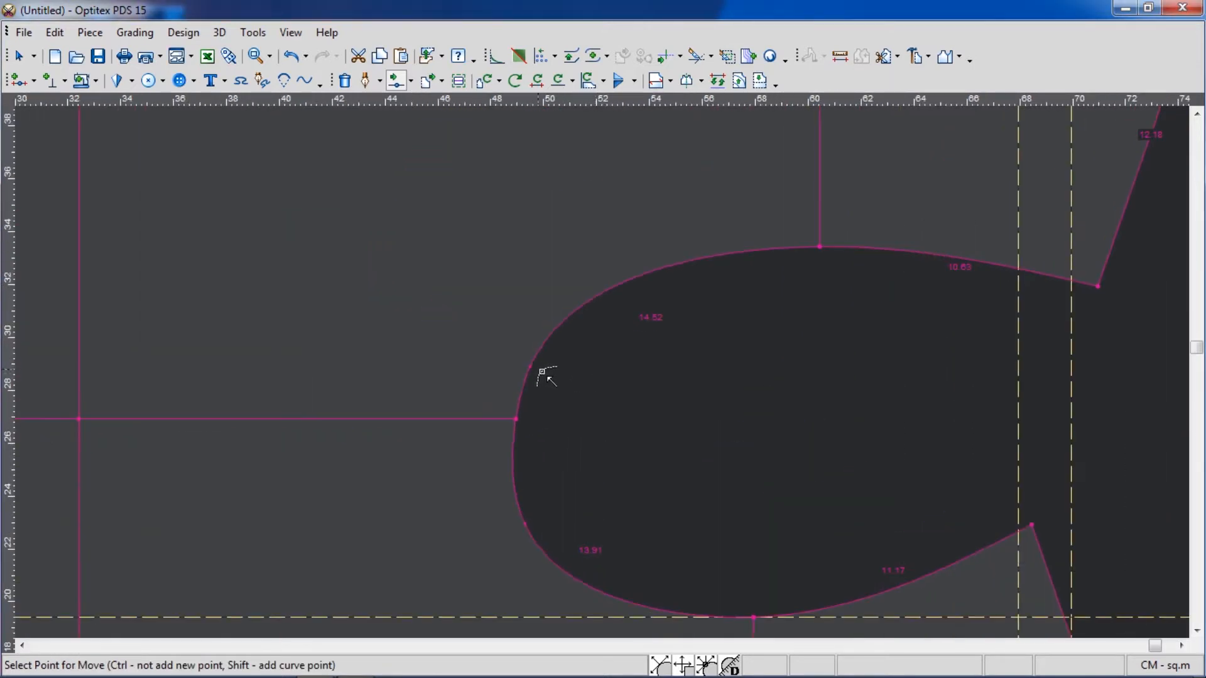
pyautogui.click(533, 369)
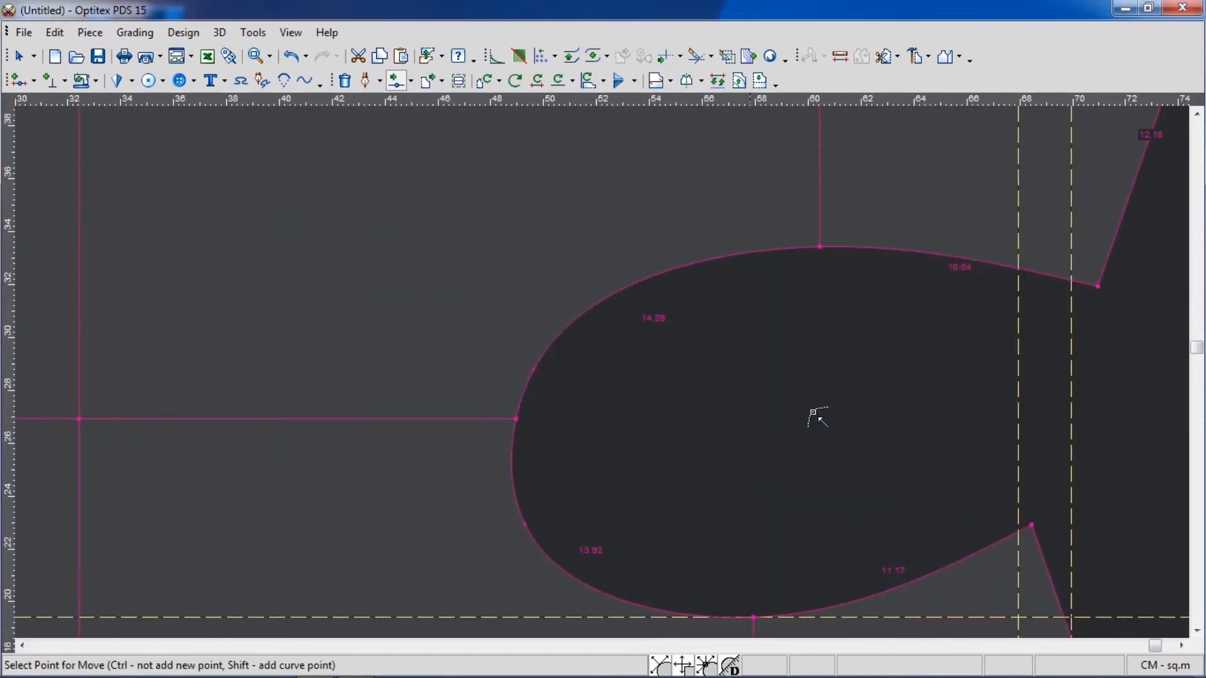
pyautogui.click(529, 526)
pyautogui.click(525, 519)
pyautogui.scroll(-2, 603, 374)
pyautogui.scroll(1, 622, 384)
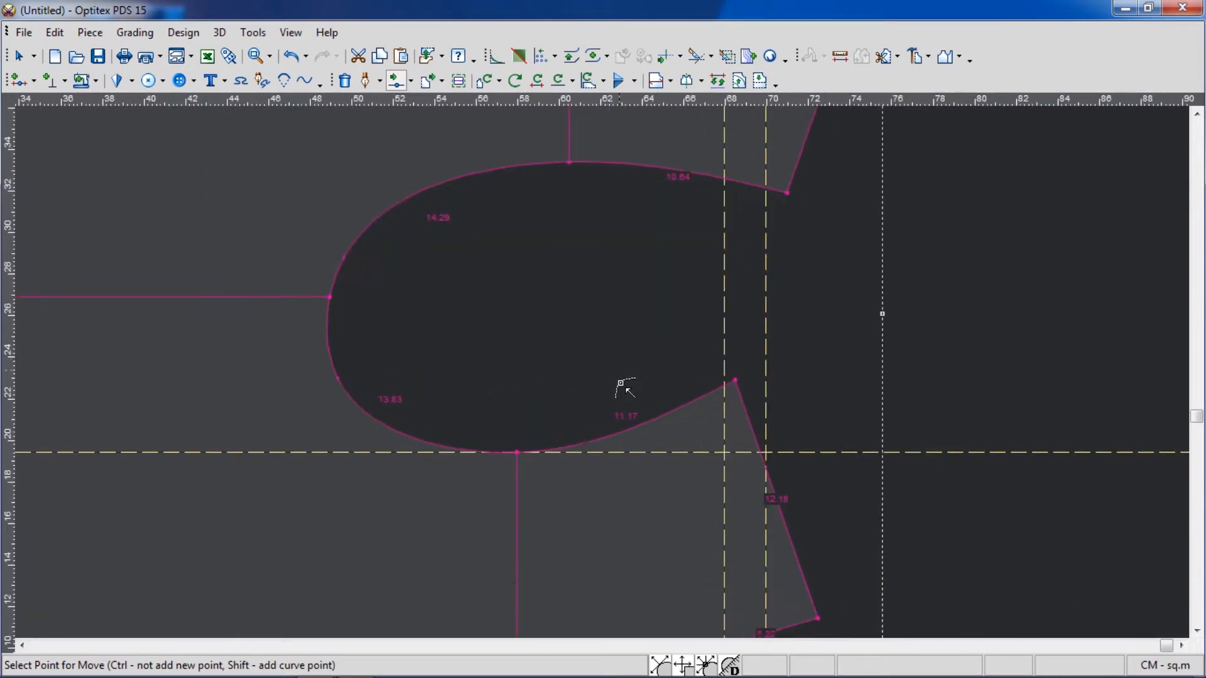
pyautogui.rightClick(914, 270)
pyautogui.press('Escape')
# - Move the neck end point of the lower edge by 0 in X and about 1 cm in Y
pyautogui.scroll(-3, 603, 373)
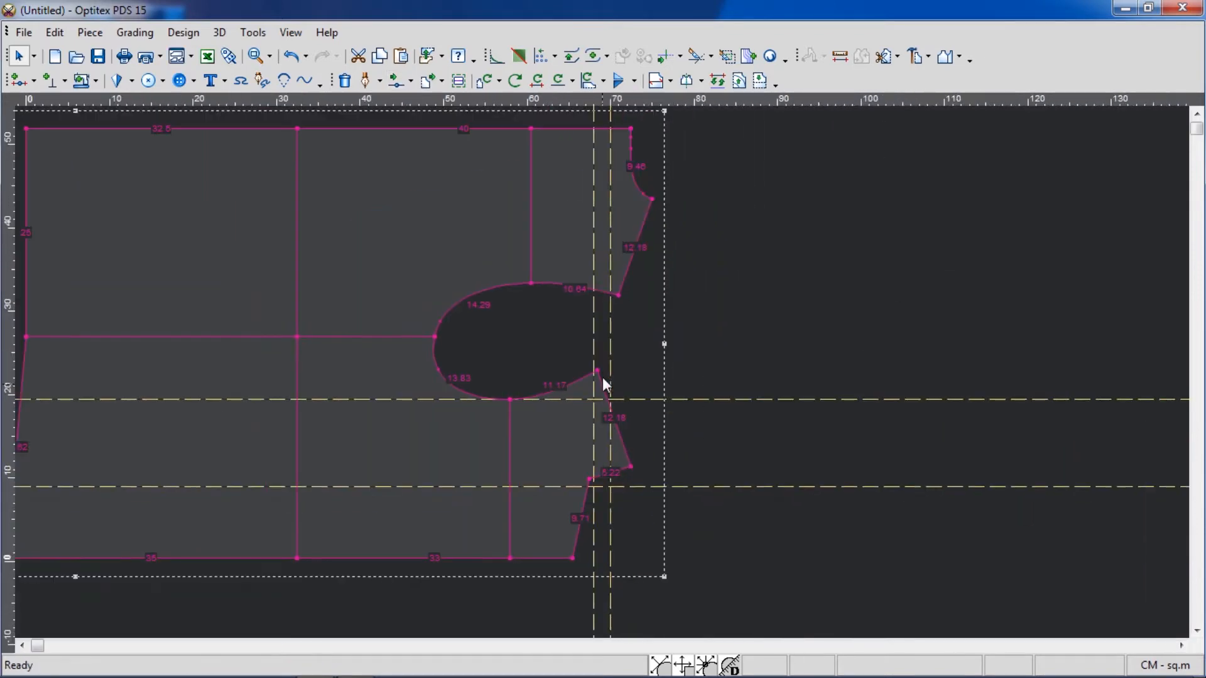
pyautogui.scroll(1, 602, 377)
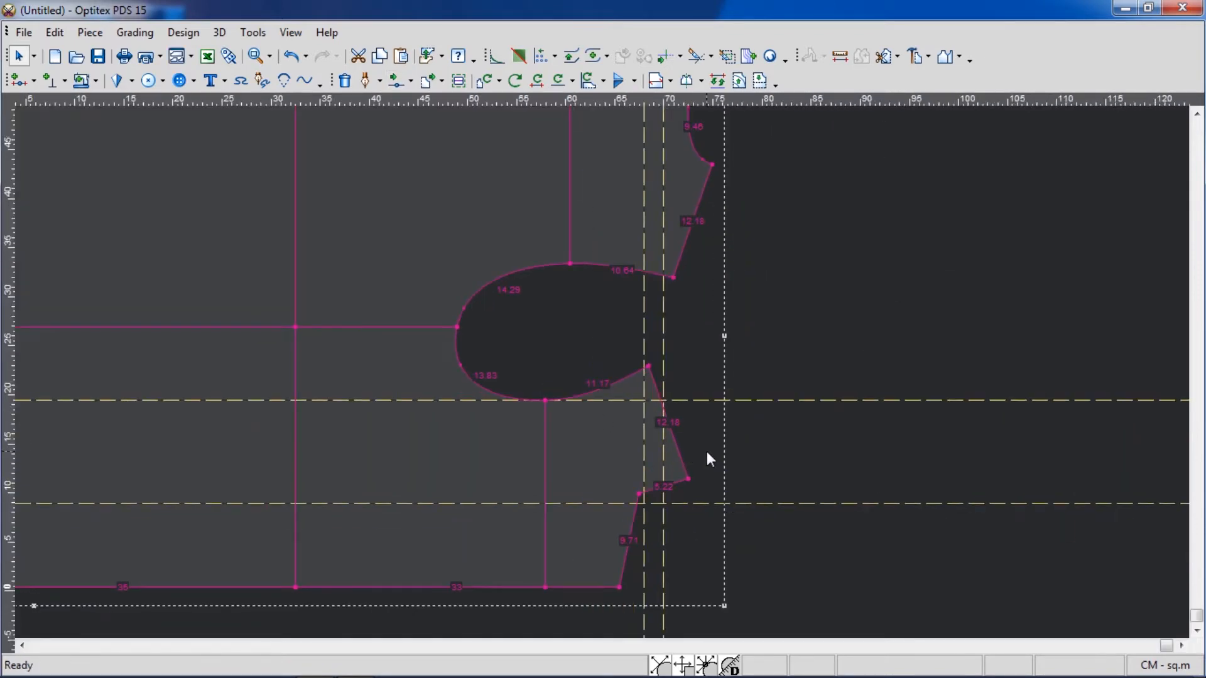
pyautogui.press('m')
pyautogui.scroll(2, 629, 578)
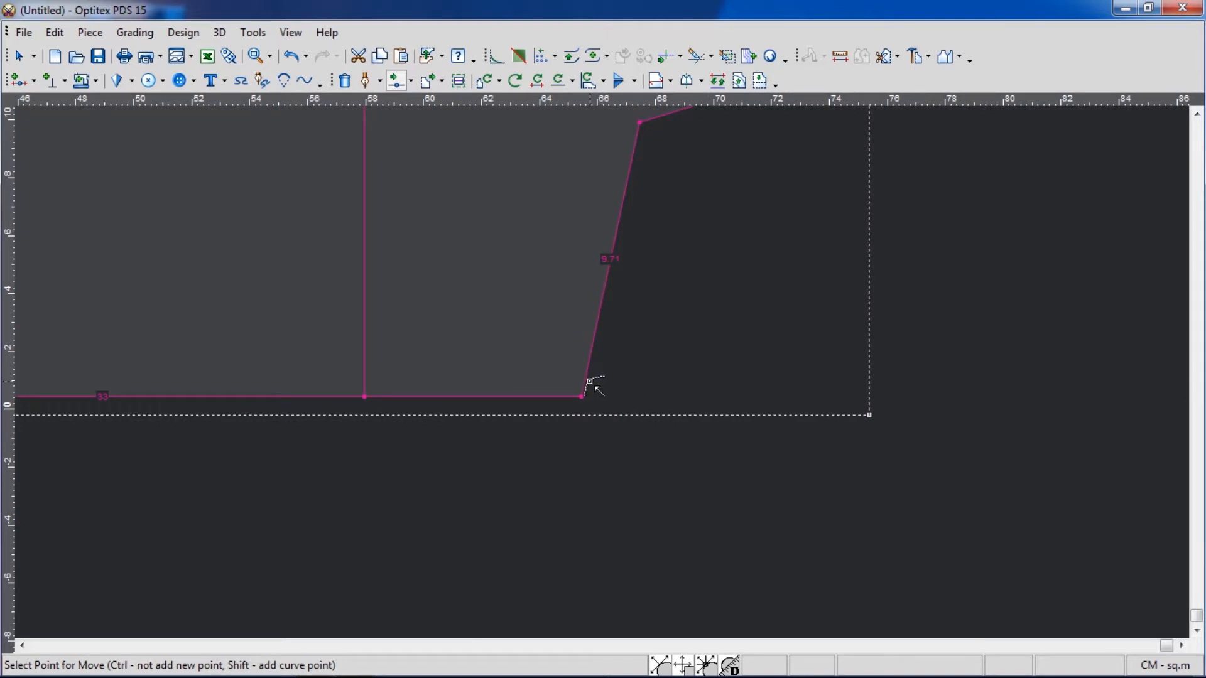
pyautogui.scroll(1, 597, 386)
pyautogui.click(596, 402)
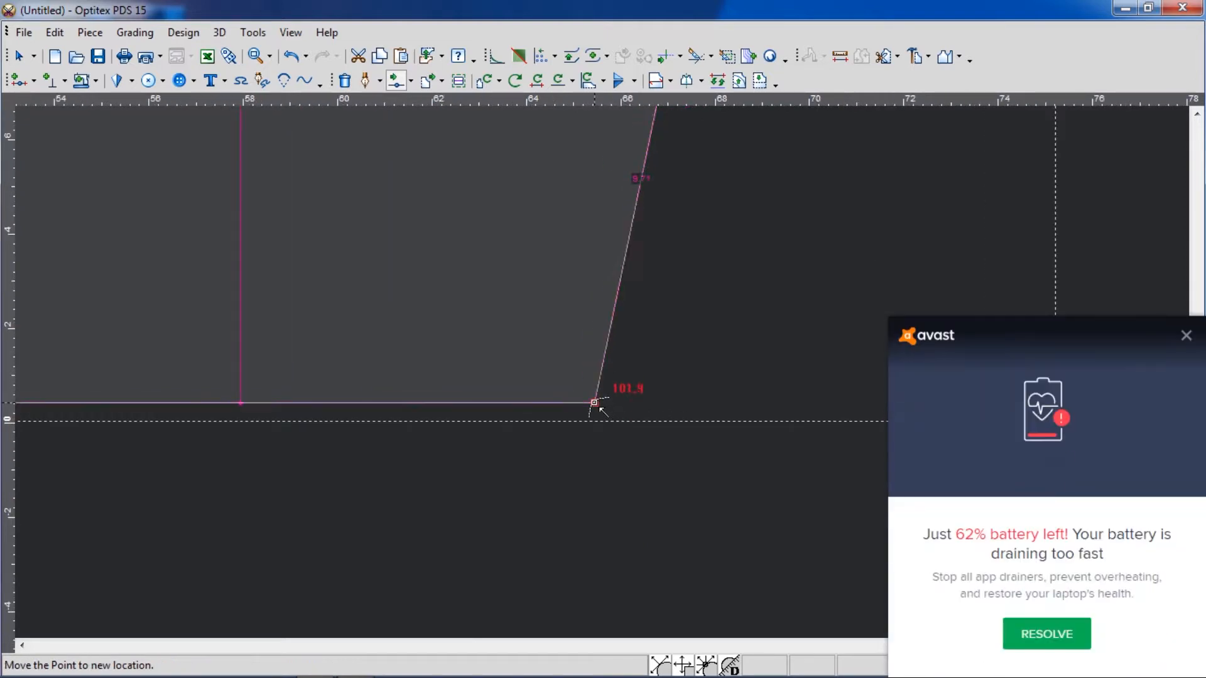
pyautogui.click(1184, 336)
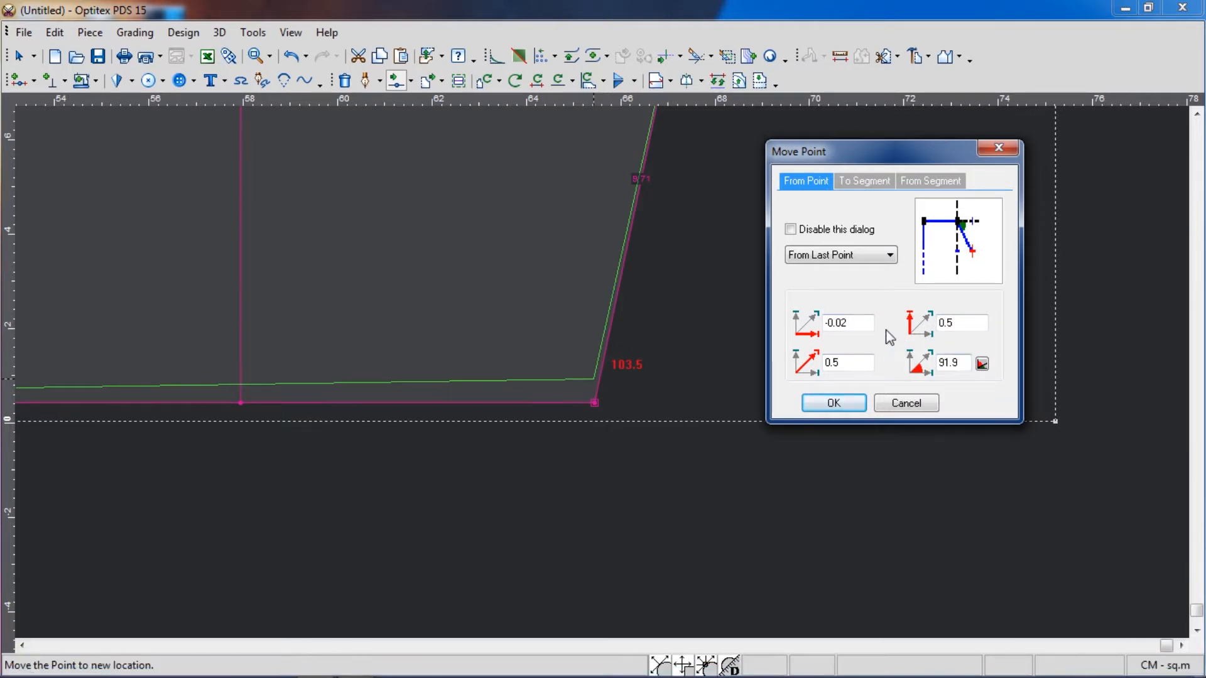
pyautogui.doubleClick(848, 323)
pyautogui.write('0')
pyautogui.click(975, 324)
pyautogui.press('Return')
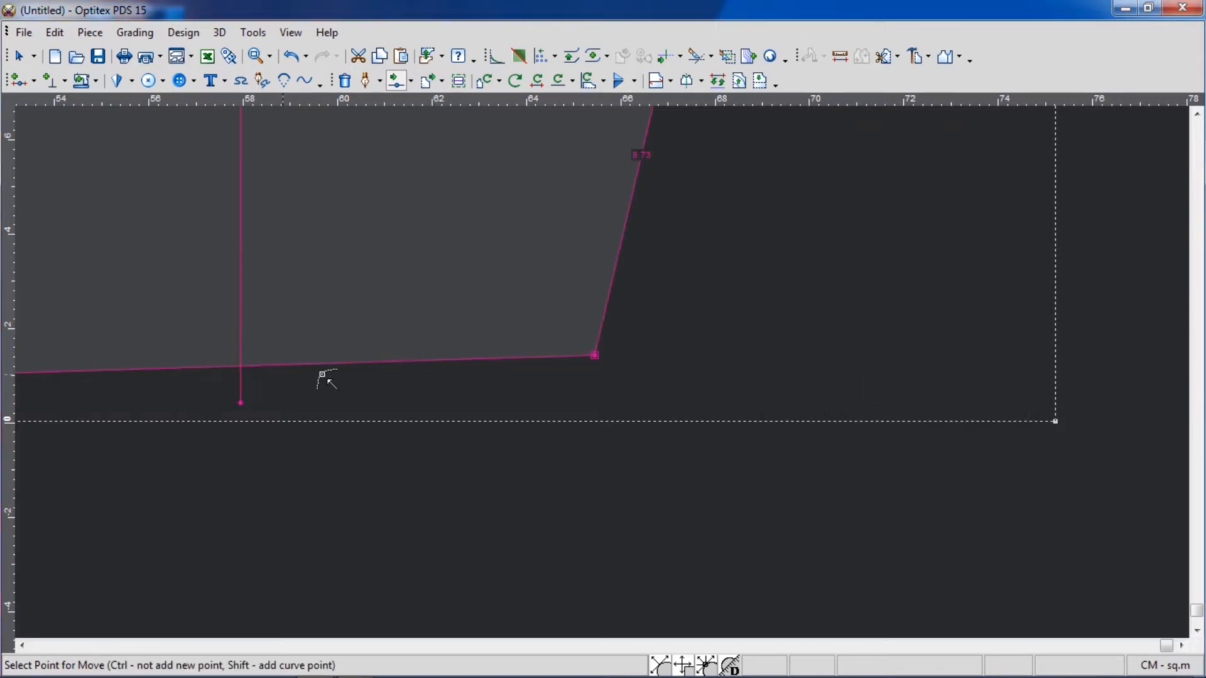
# - Add a curve point on the lower edge near the neck and move it to the end of the vertical internal line
pyautogui.keyDown('shift'); pyautogui.click(258, 367); pyautogui.keyUp('shift')
pyautogui.click(241, 403)
pyautogui.press('Return')
pyautogui.scroll(-1, 864, 423)
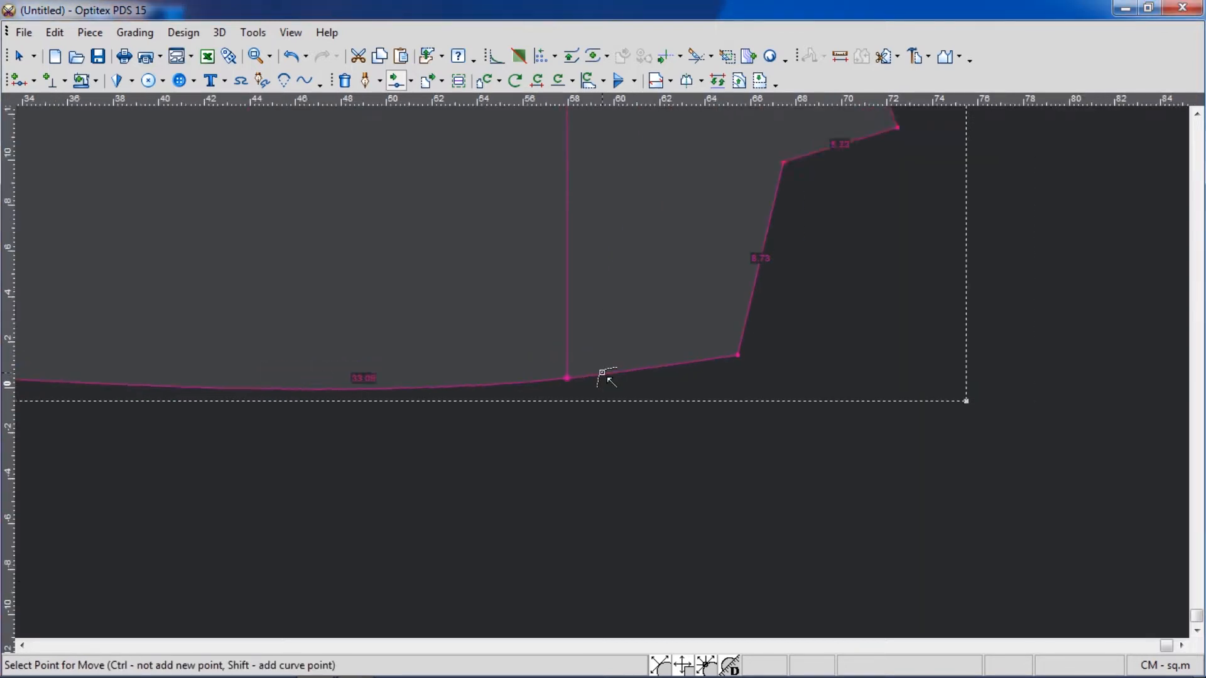
# - Make the new lower-edge point at the end of the vertical internal line a grading point
pyautogui.scroll(2, 601, 373)
pyautogui.press('i')
pyautogui.click(127, 177)
pyautogui.click(168, 104)
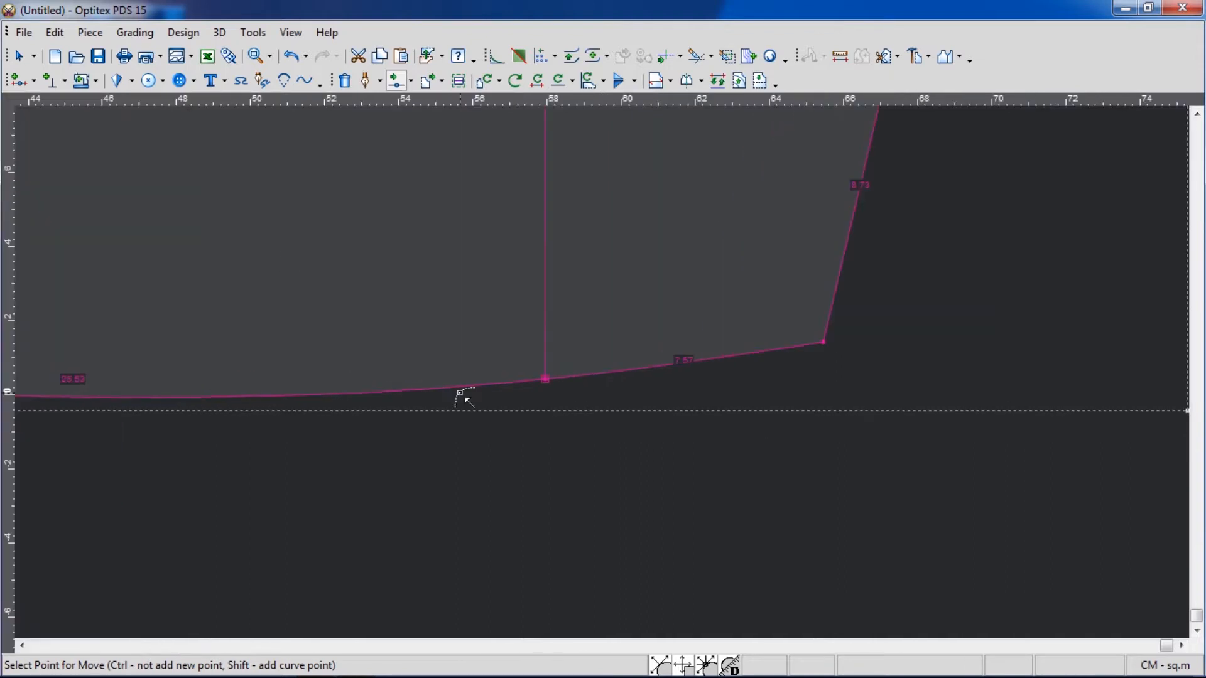
pyautogui.scroll(-3, 603, 374)
pyautogui.rightClick(745, 321)
pyautogui.click(773, 327)
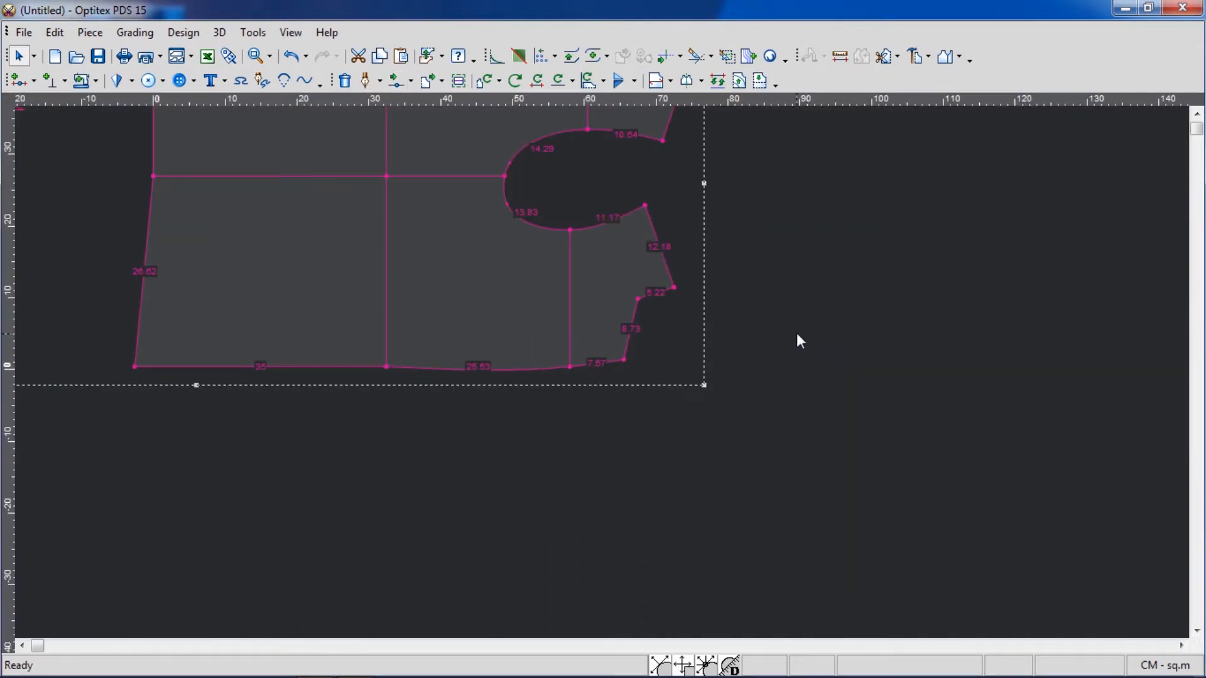
# - Move the lower hem corner point by 0 in X and 1 cm in Y
pyautogui.scroll(2, 605, 381)
pyautogui.scroll(4, 354, 409)
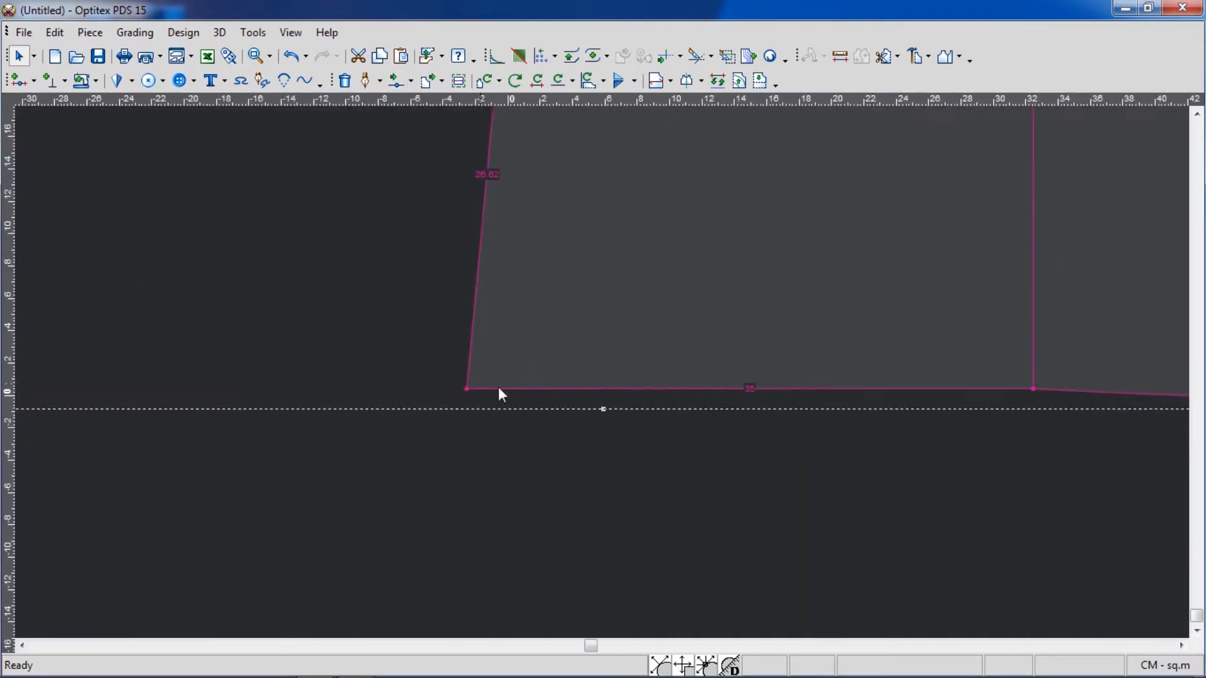
pyautogui.press('m')
pyautogui.click(576, 384)
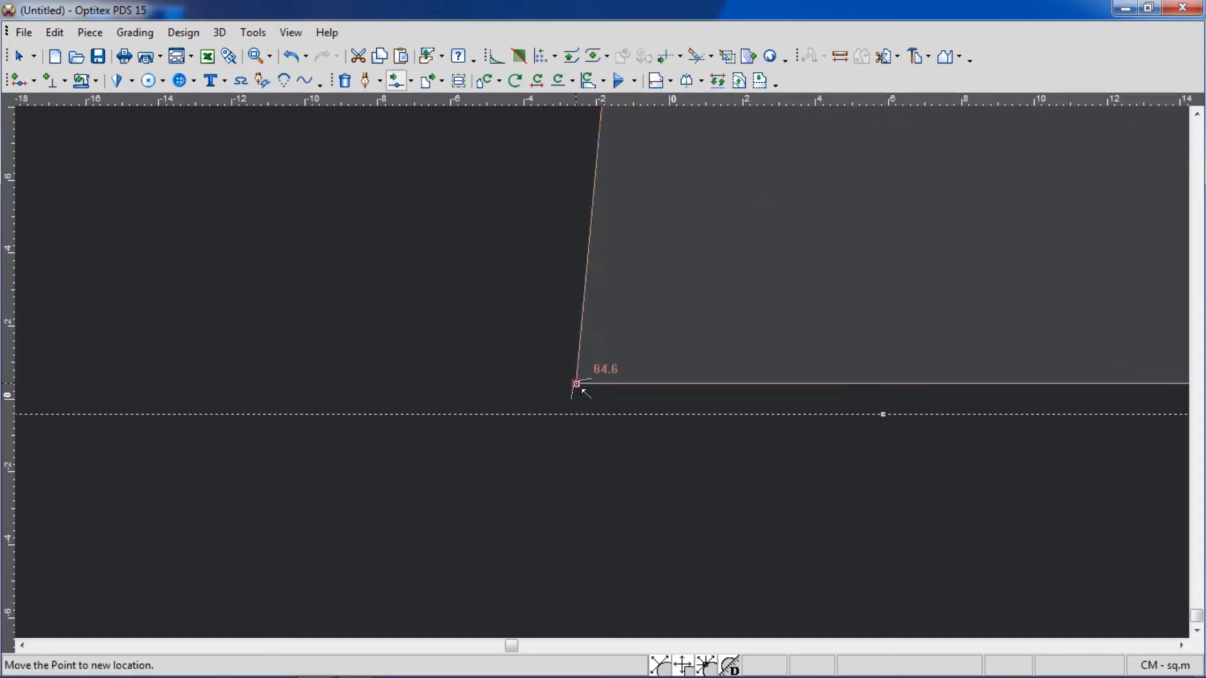
pyautogui.click(572, 340)
pyautogui.write('0')
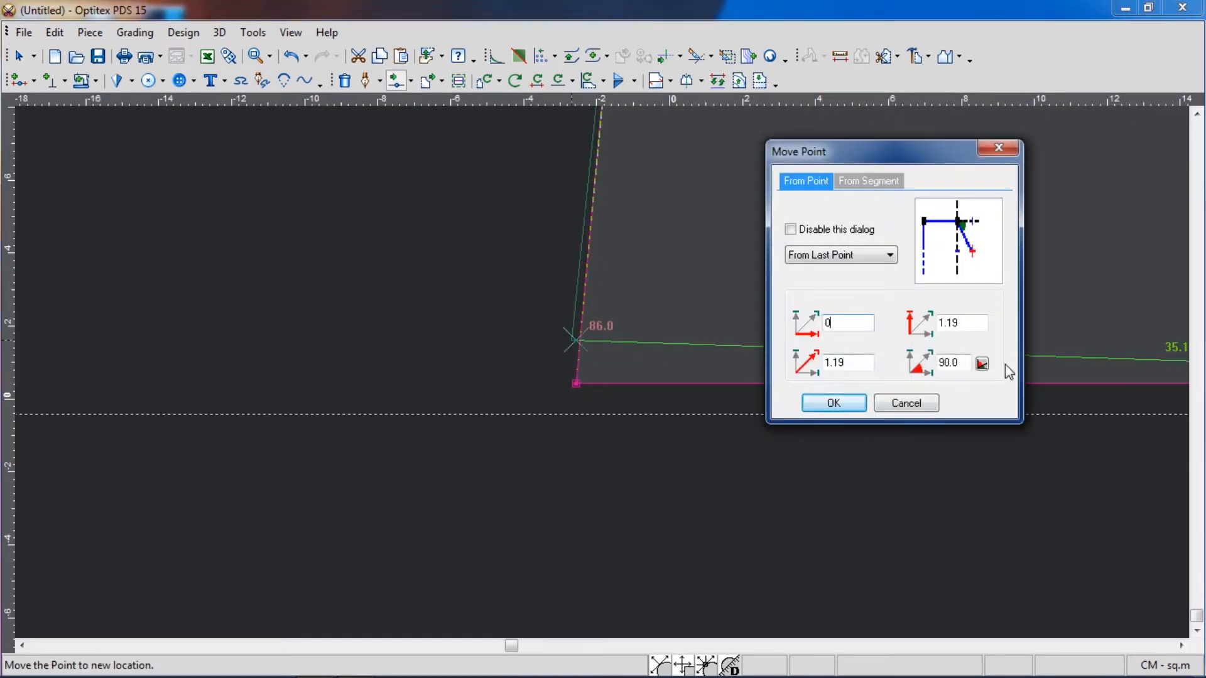
pyautogui.press('Tab')
pyautogui.write('1')
pyautogui.click(831, 403)
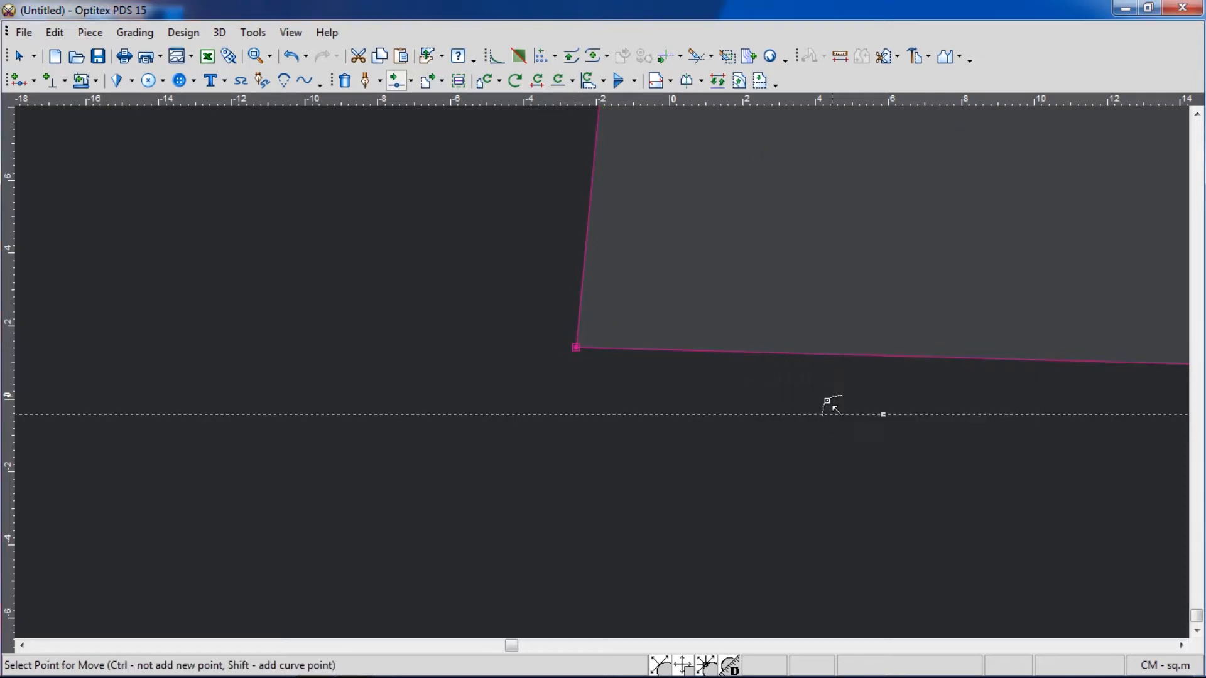
pyautogui.scroll(-5, 605, 371)
pyautogui.rightClick(977, 310)
pyautogui.click(1011, 321)
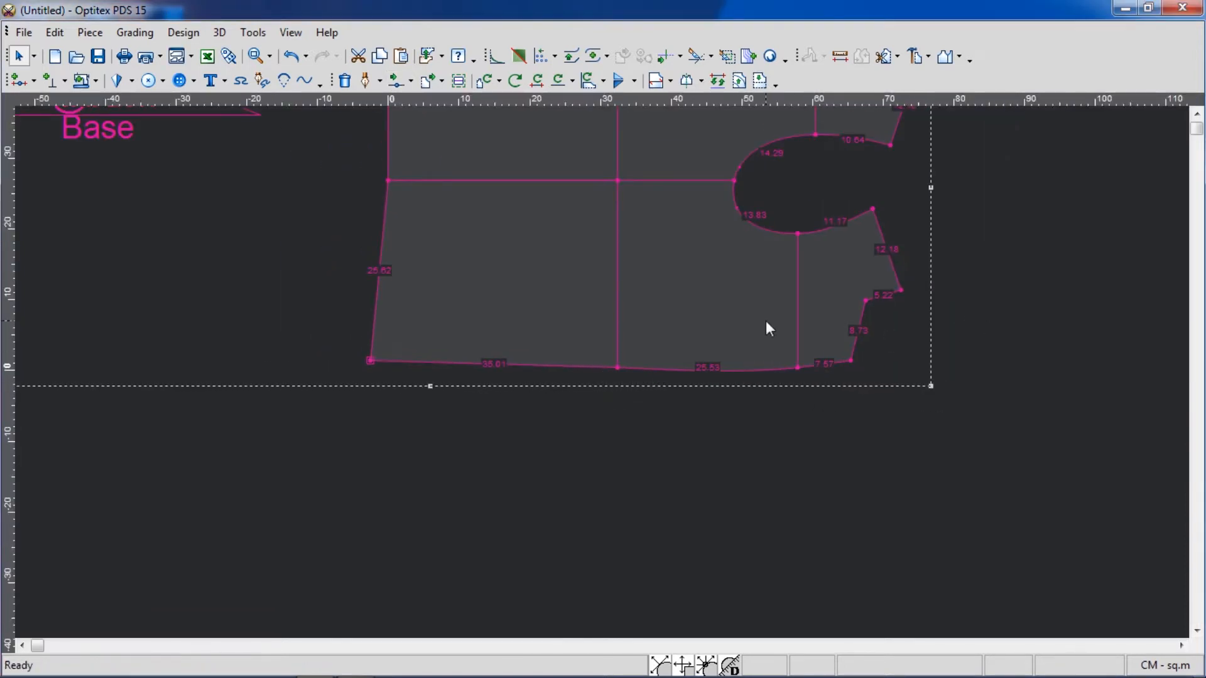
# - Turn the hem point at the end of the horizontal internal line into a curve point
pyautogui.doubleClick(387, 181)
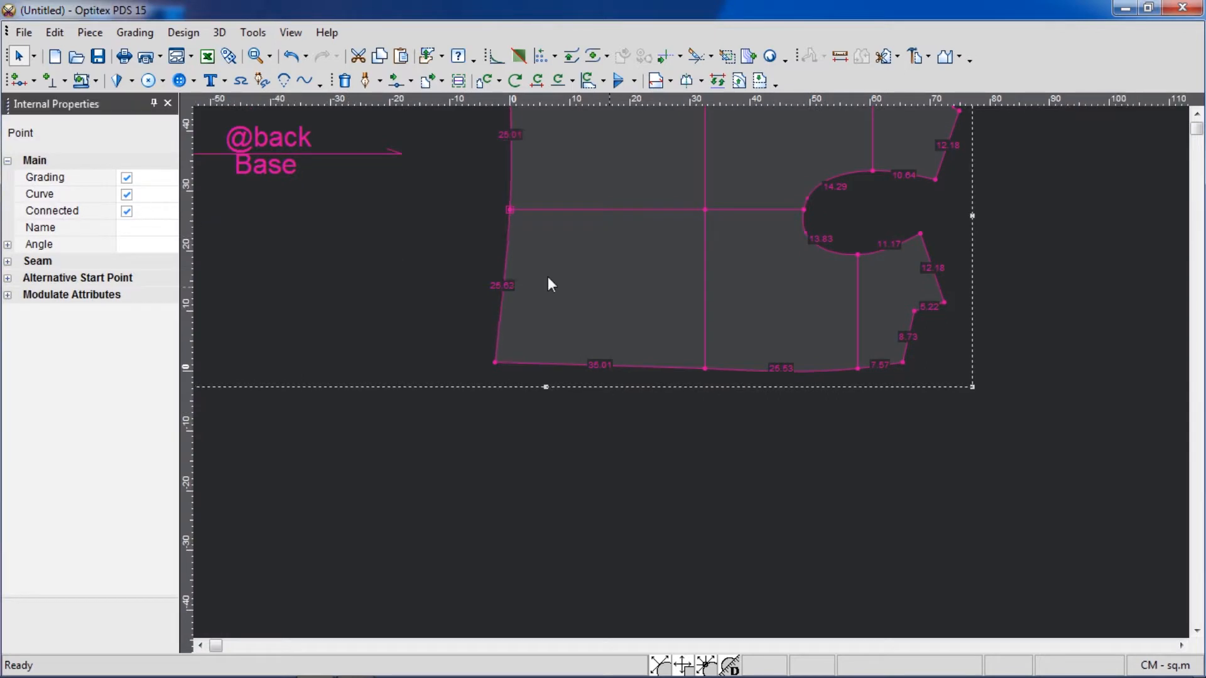
pyautogui.click(1012, 321)
pyautogui.scroll(3, 699, 374)
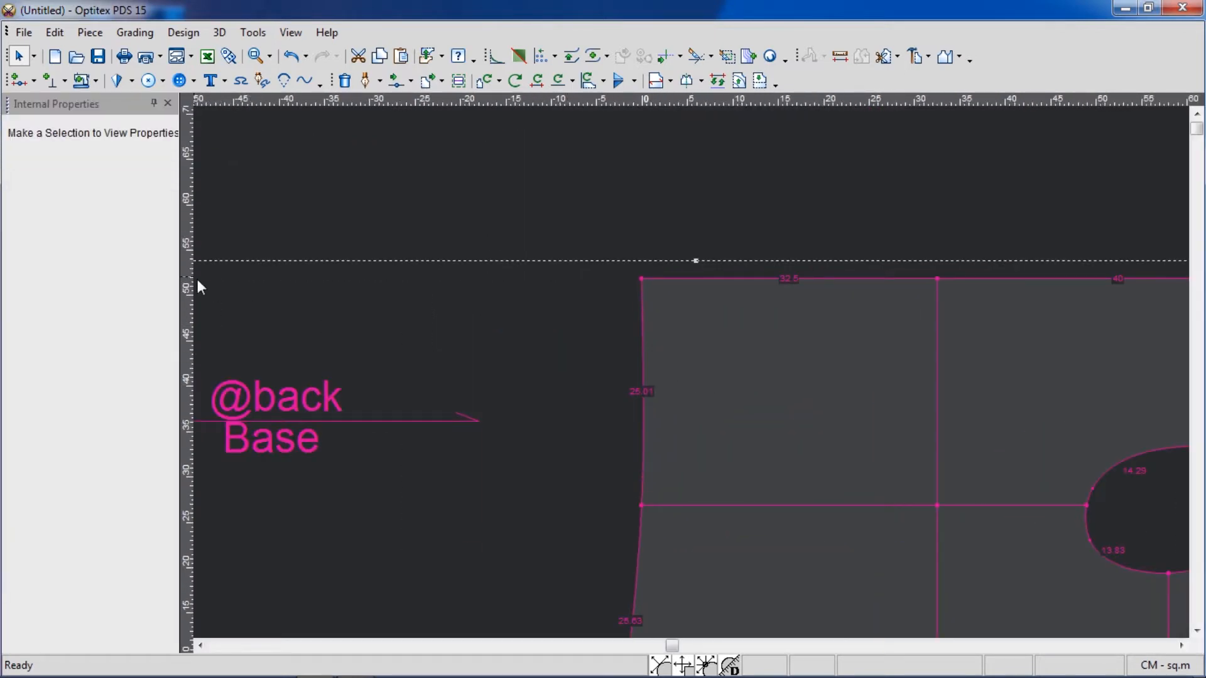
# - Place a vertical guide along the upper half's hem and move a hem point onto it, straightening that segment to 25 cm
pyautogui.press('m')
pyautogui.click(643, 385)
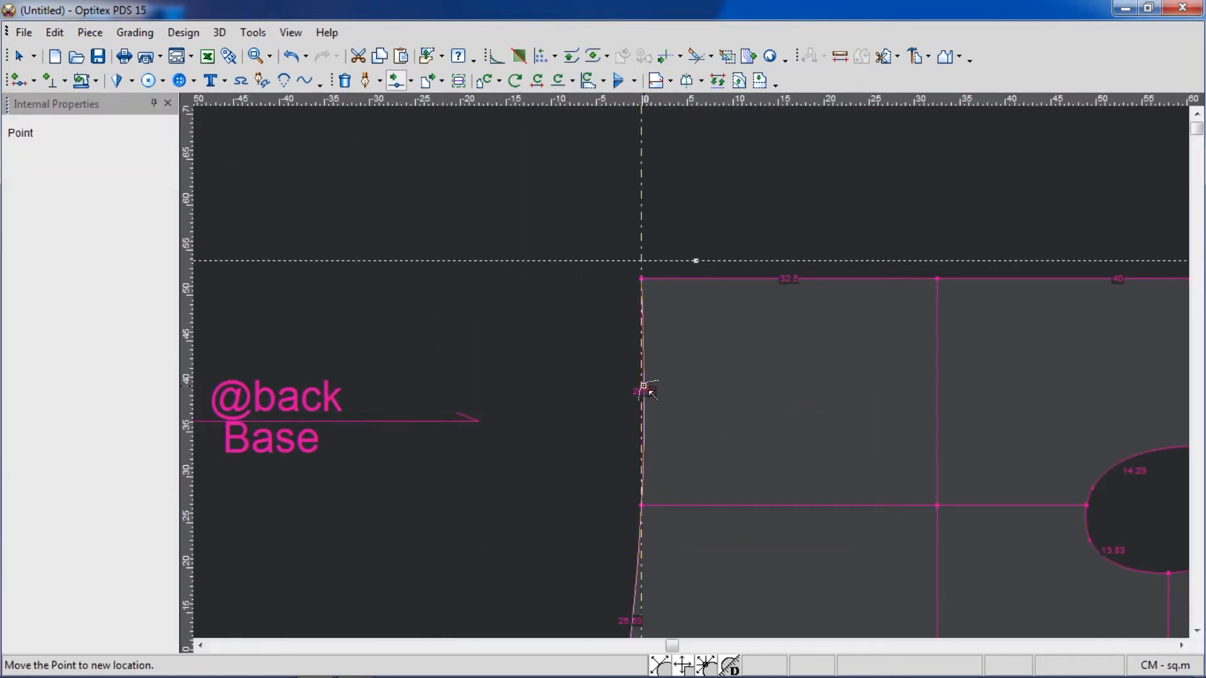
pyautogui.click(643, 387)
pyautogui.scroll(-2, 704, 380)
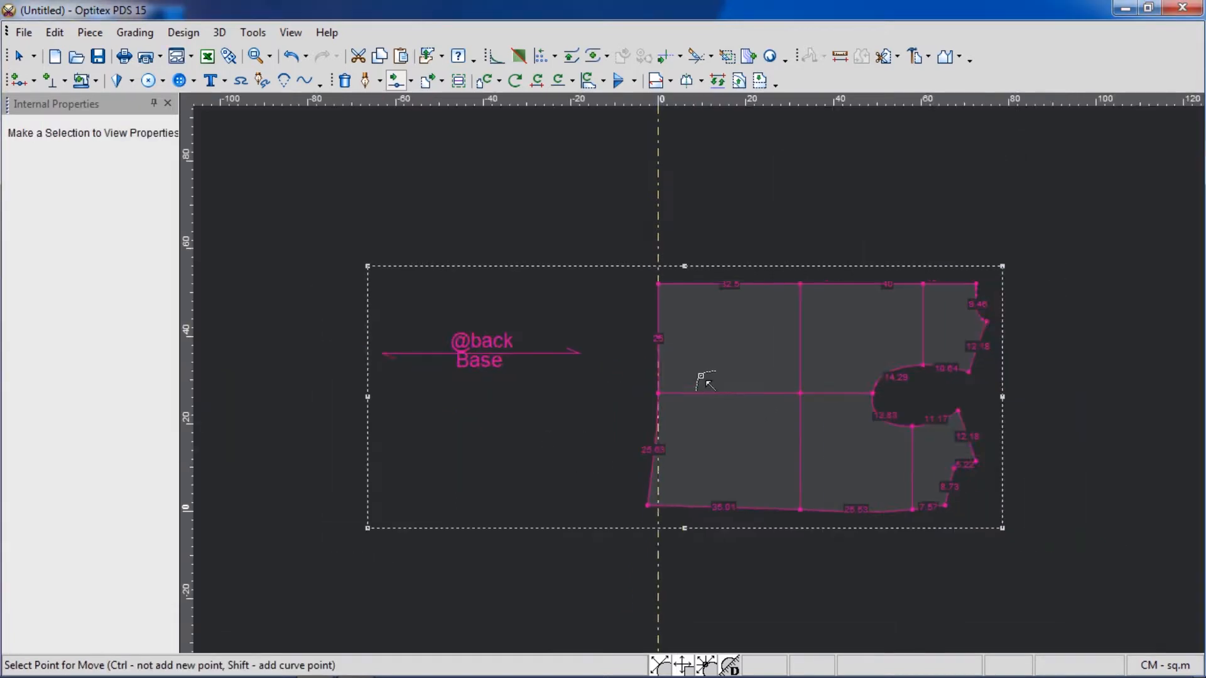
pyautogui.scroll(1, 697, 382)
pyautogui.rightClick(730, 342)
pyautogui.click(779, 352)
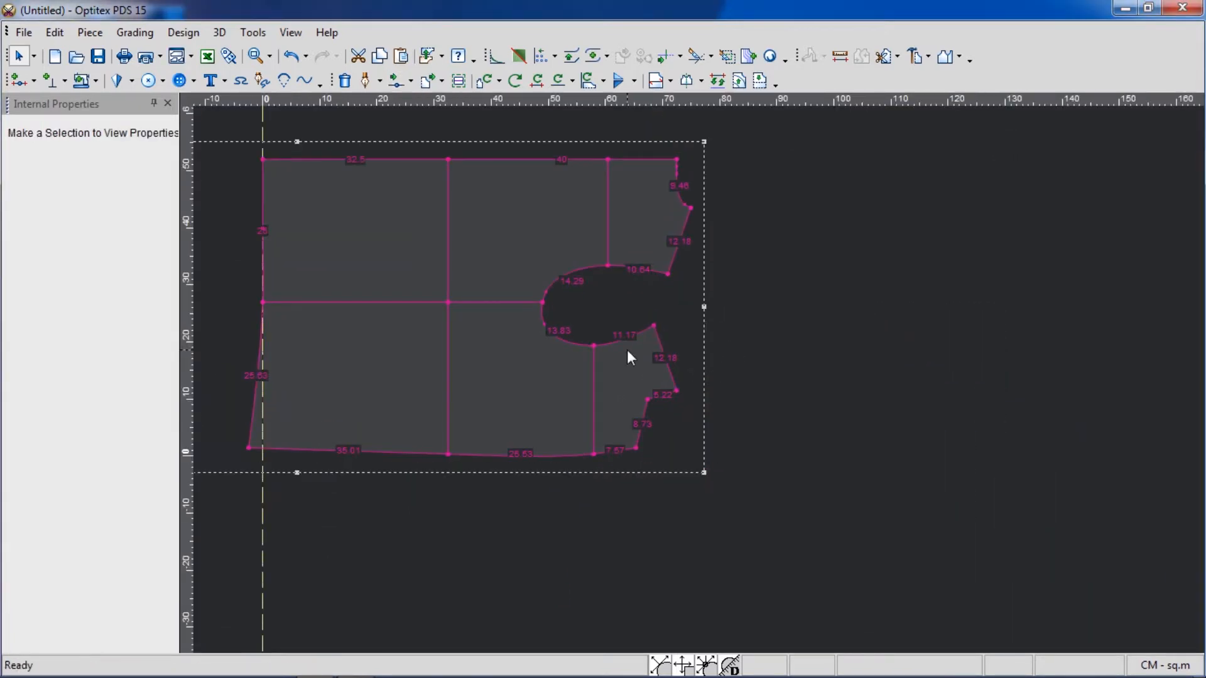
# - Add a grading point on the lower half's 8.73 cm neckline segment, 6.5 cm from the next point
pyautogui.scroll(1, 692, 372)
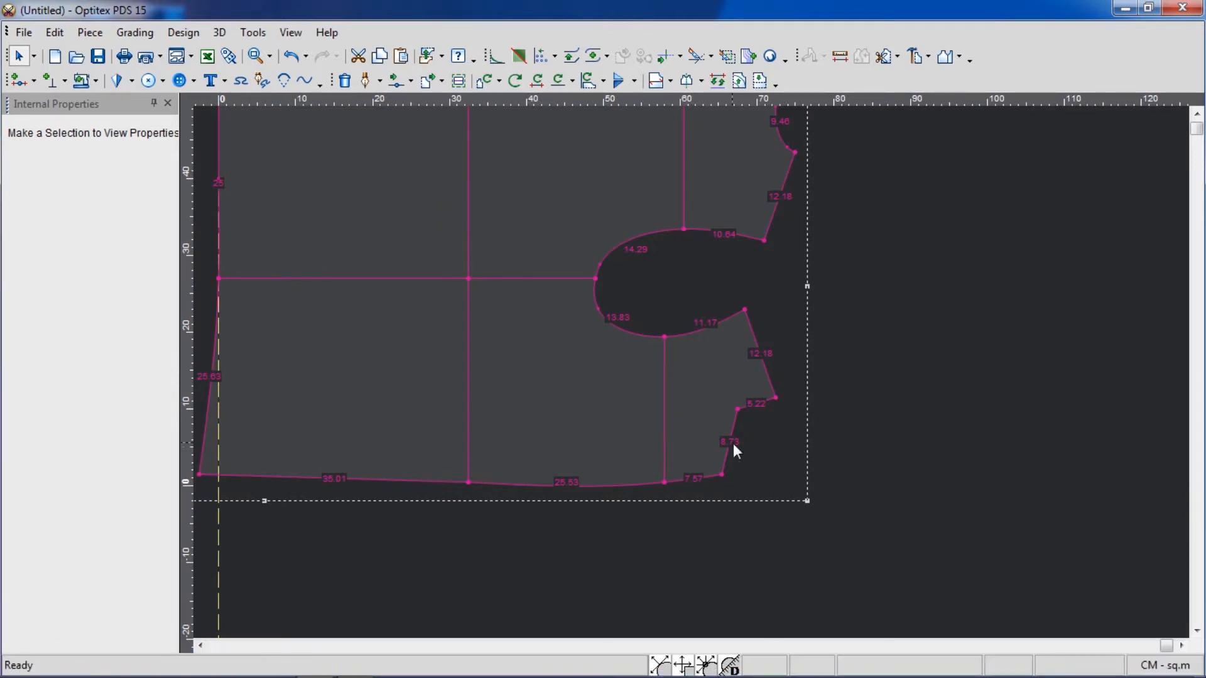
pyautogui.scroll(1, 731, 445)
pyautogui.scroll(1, 687, 376)
pyautogui.press('o')
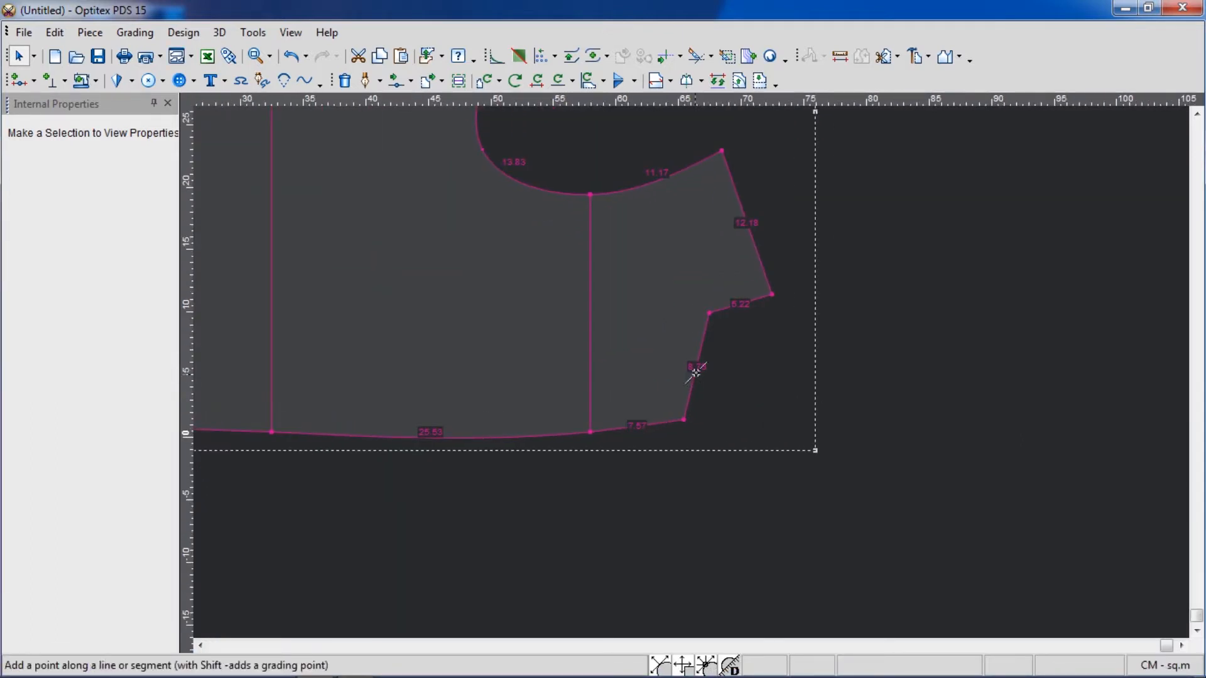
pyautogui.click(692, 382)
pyautogui.click(810, 129)
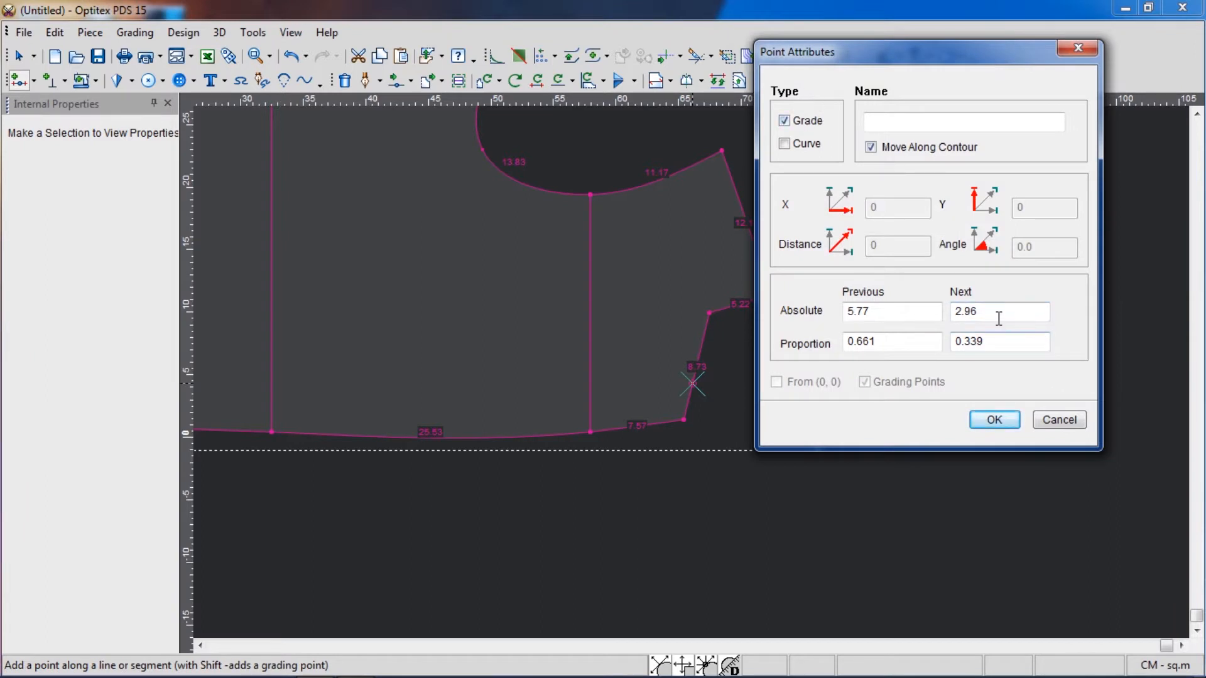
pyautogui.doubleClick(995, 312)
pyautogui.write('6.5')
pyautogui.press('Return')
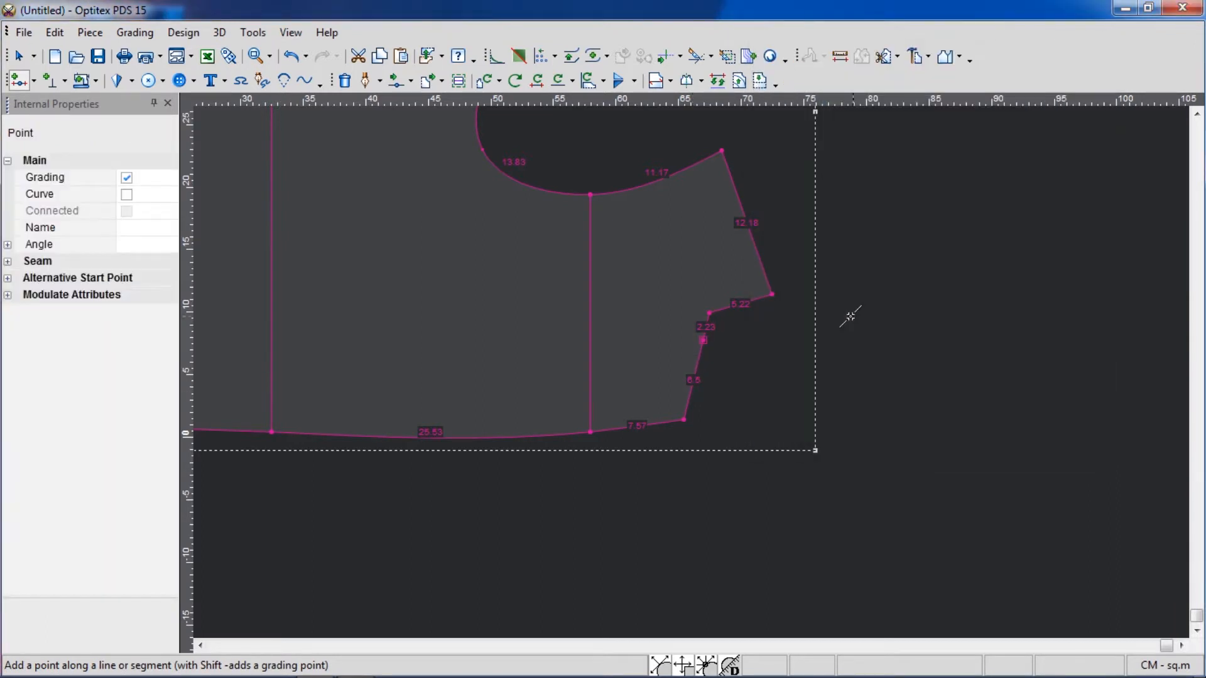
# - Add a point midway on the 6.5 cm neckline segment, 3.25 cm from its end, and make it a grading point
pyautogui.scroll(2, 659, 373)
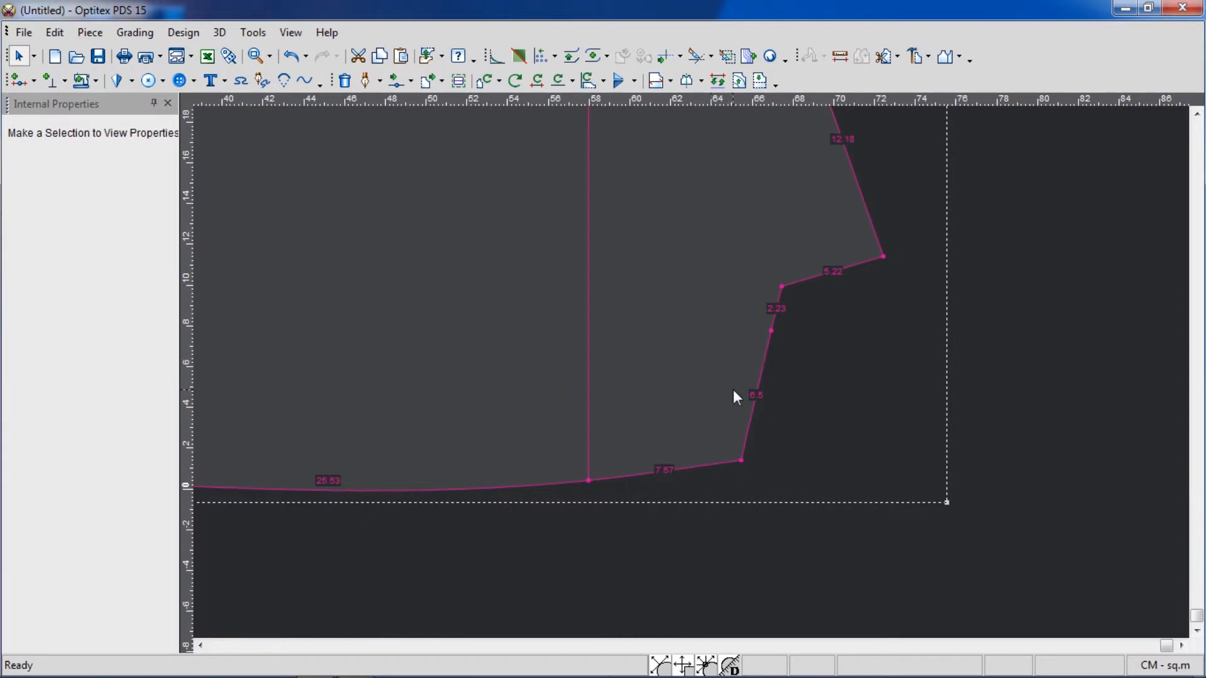
pyautogui.press('p')
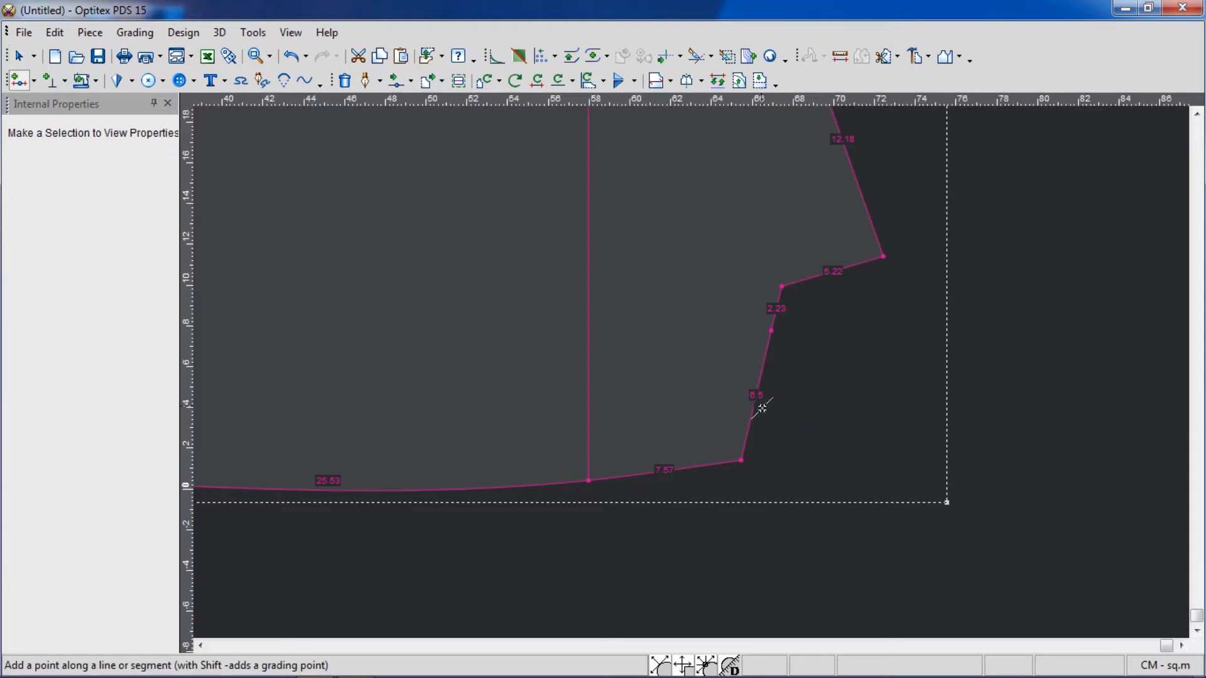
pyautogui.click(756, 401)
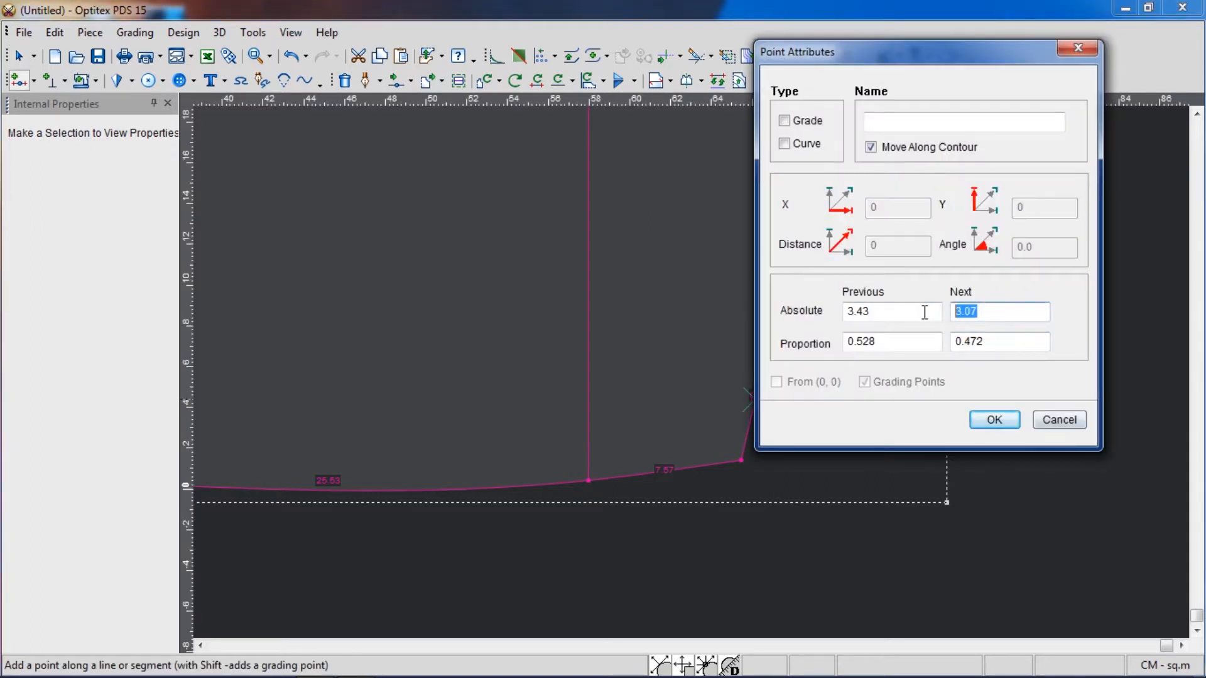
pyautogui.write('3.25')
pyautogui.press('Return')
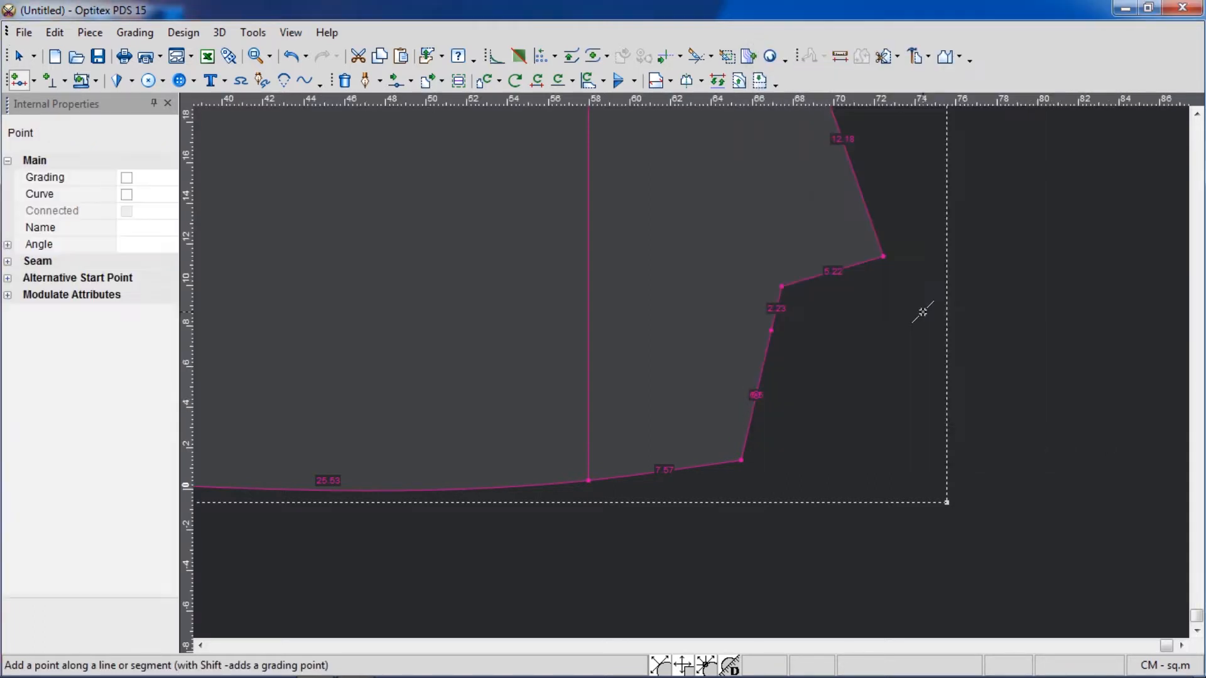
pyautogui.rightClick(887, 329)
pyautogui.click(930, 339)
pyautogui.click(756, 395)
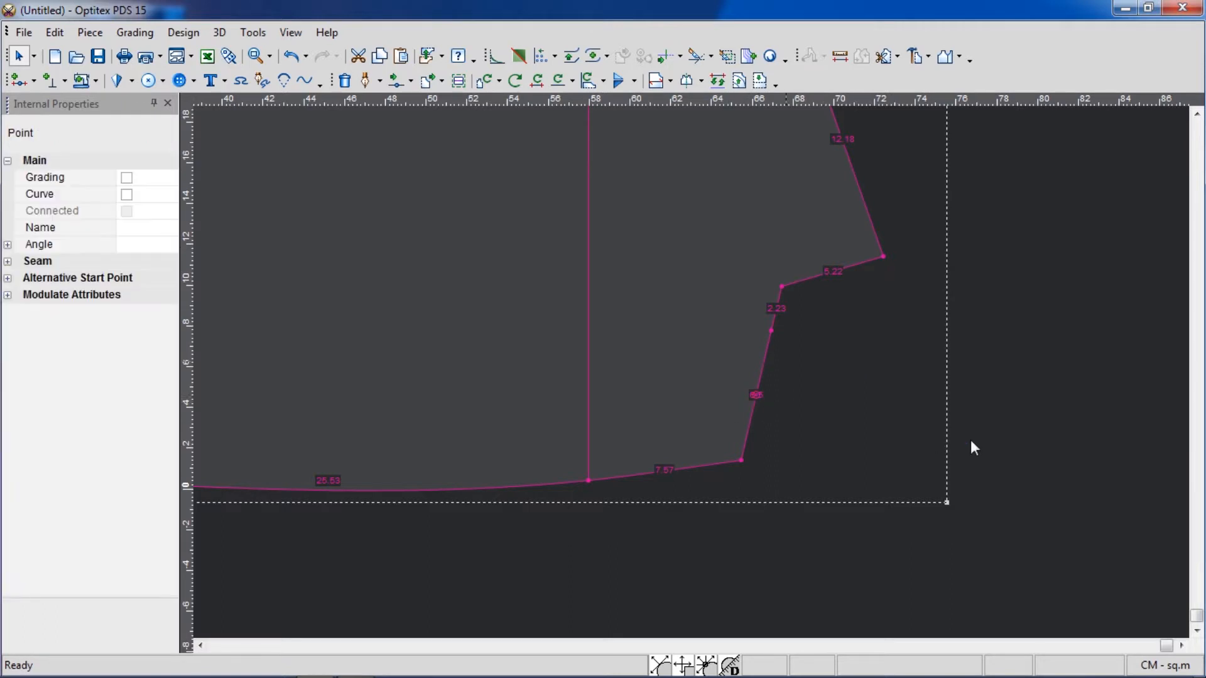
pyautogui.click(127, 179)
pyautogui.click(167, 103)
# - Draw an internal line from the upper of the two new neckline points to the lower end of the long vertical internal line
pyautogui.scroll(-3, 601, 372)
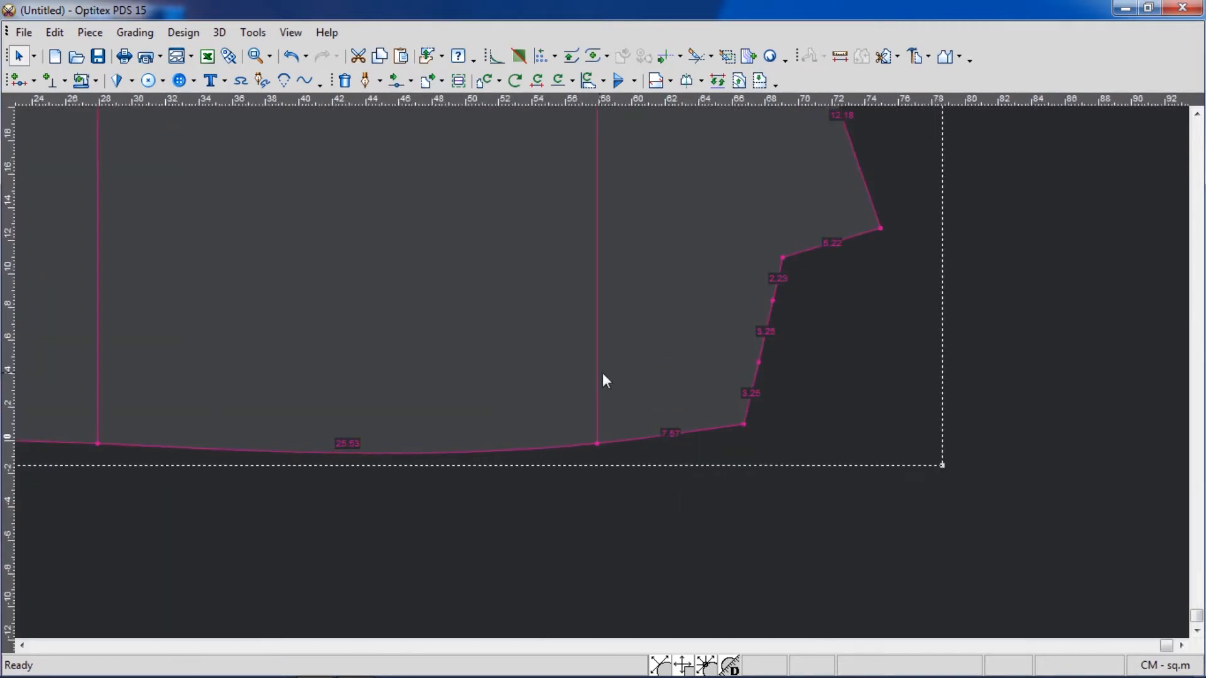
pyautogui.press('i')
pyautogui.click(839, 327)
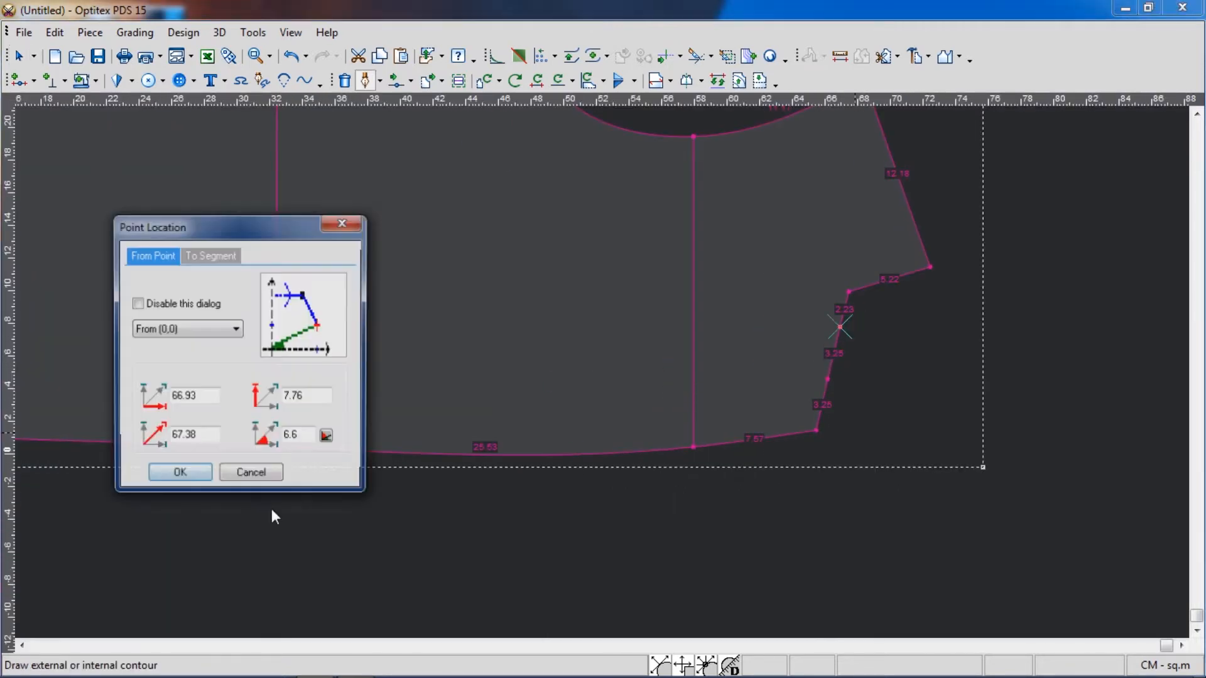
pyautogui.press('Return')
pyautogui.click(277, 446)
pyautogui.press('Return')
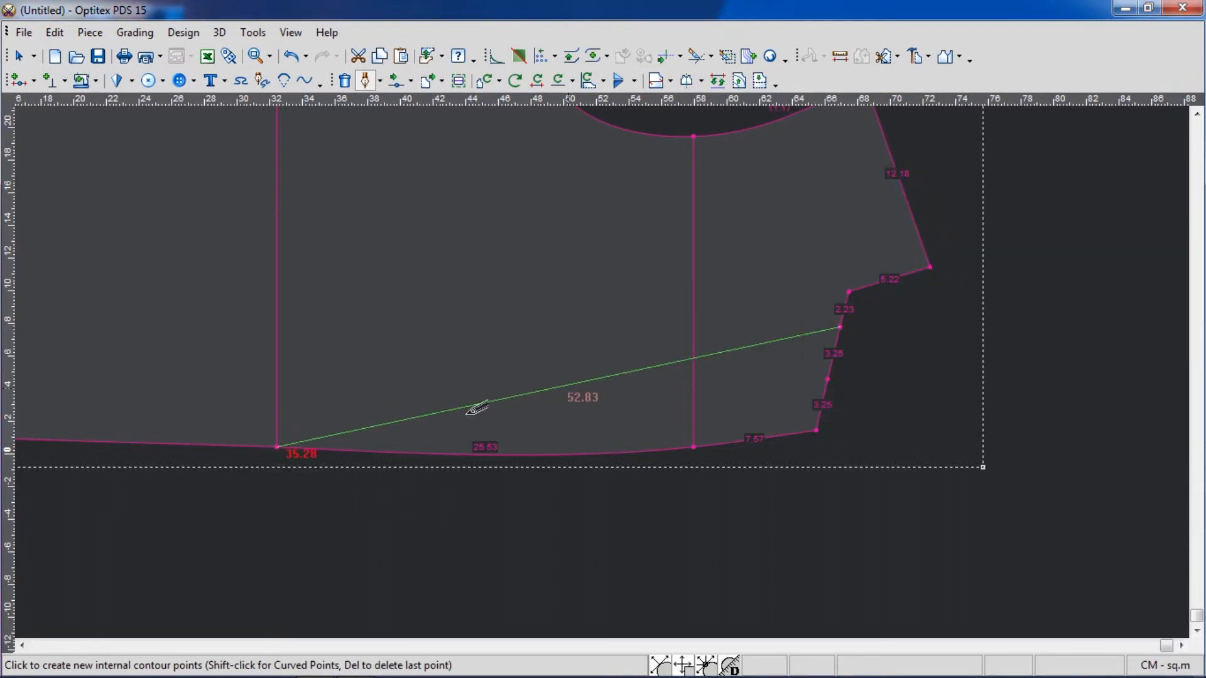
pyautogui.rightClick(982, 189)
pyautogui.click(1004, 202)
pyautogui.scroll(-3, 602, 373)
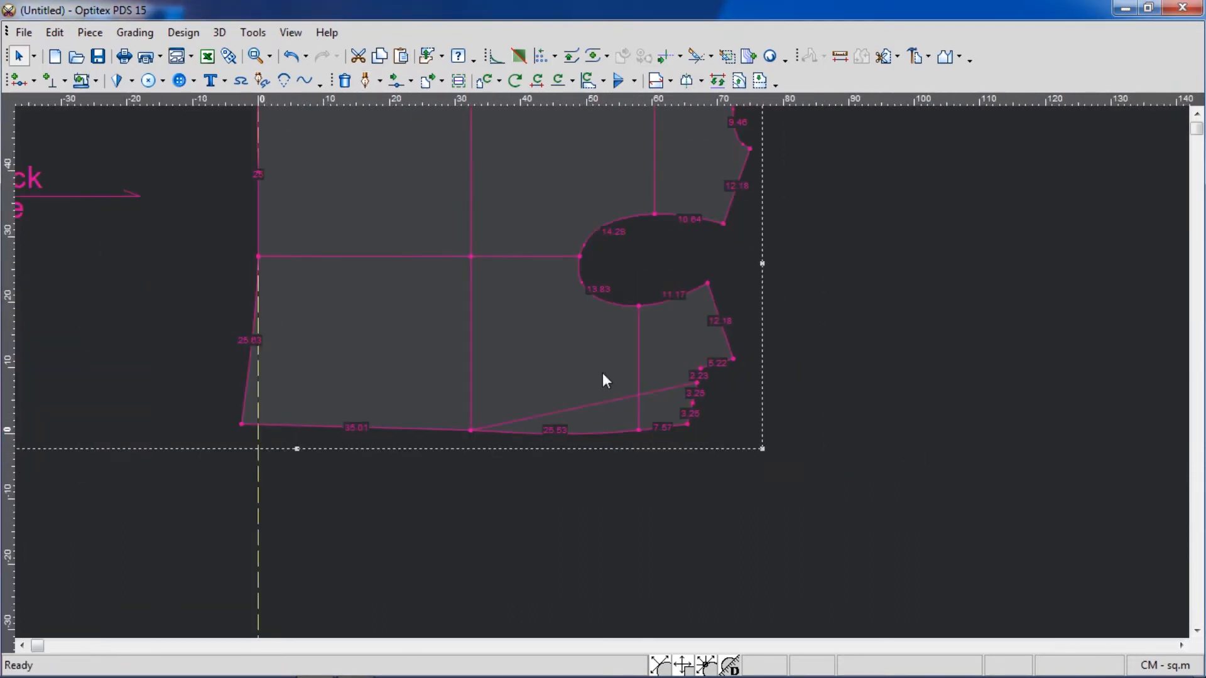
# - Save the pattern on the Desktop as MENCOAT.PDS, overwriting the existing file
pyautogui.click(98, 56)
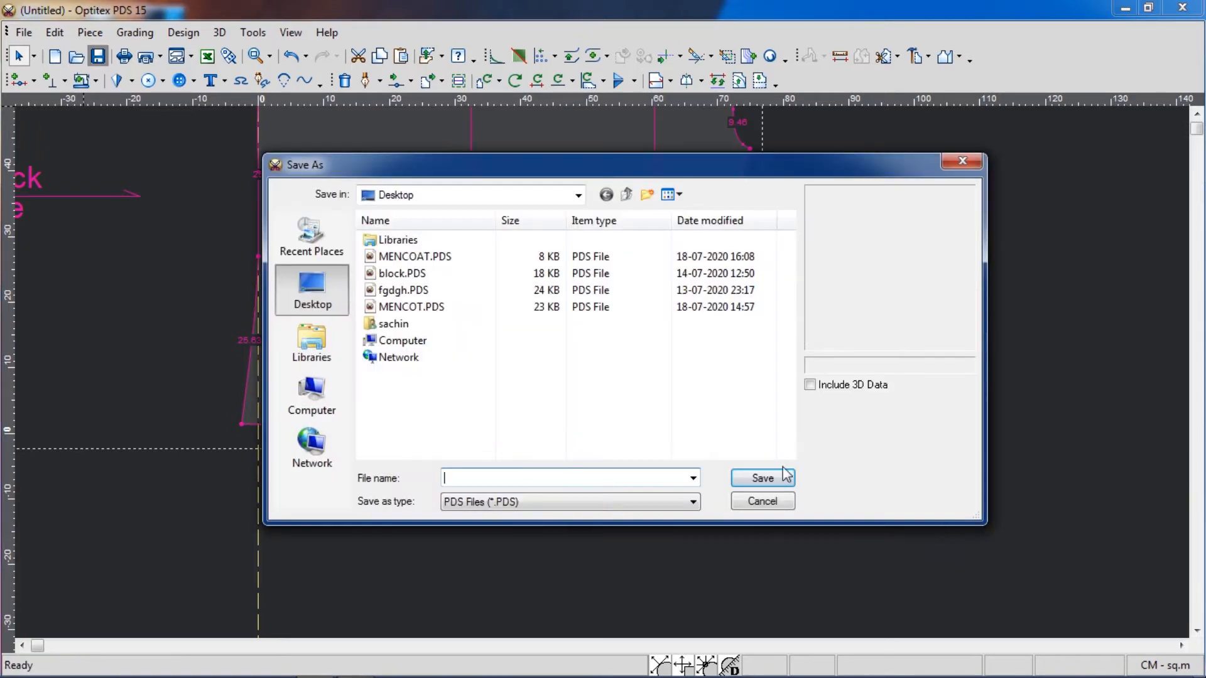
pyautogui.click(433, 257)
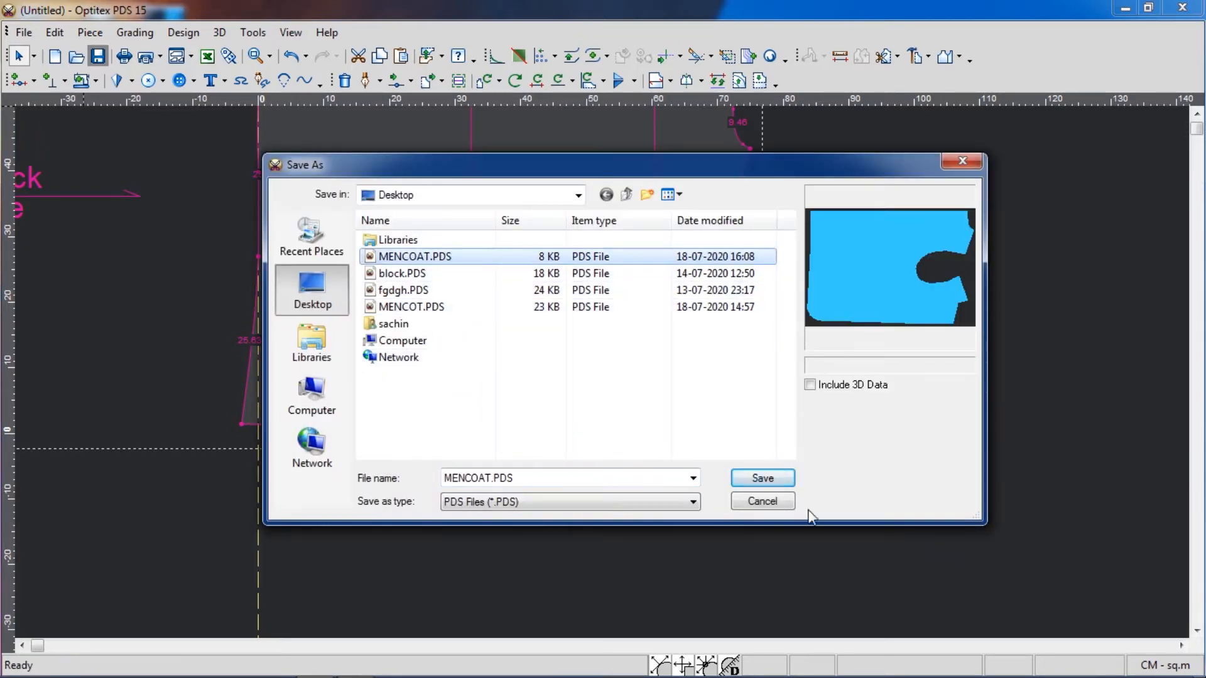
pyautogui.click(763, 479)
pyautogui.click(665, 350)
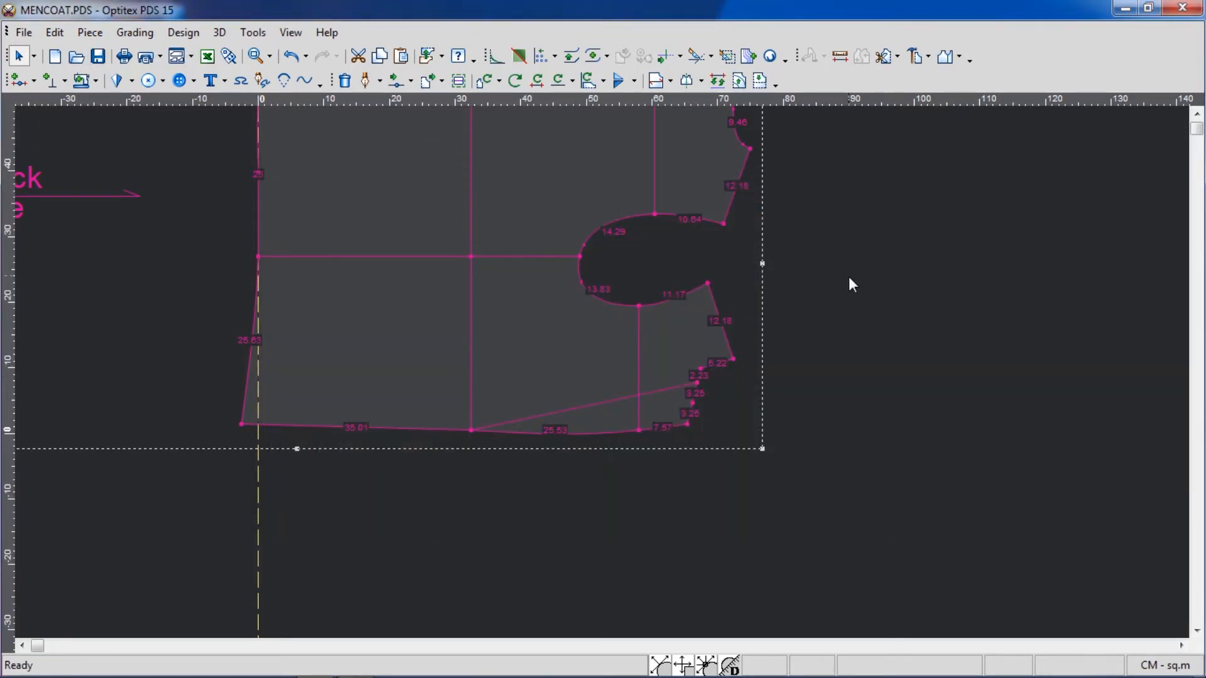
# - Round the lower hem corner with a radius of 8 cm
pyautogui.scroll(-1, 682, 346)
pyautogui.scroll(2, 605, 371)
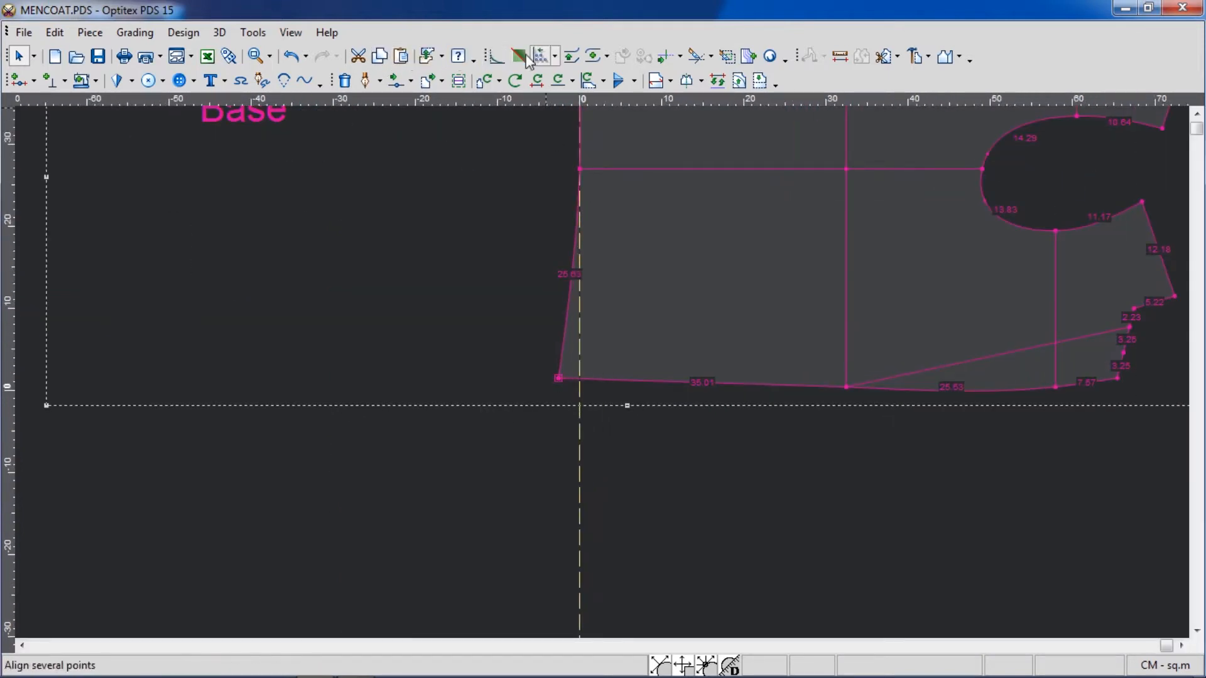
pyautogui.click(497, 56)
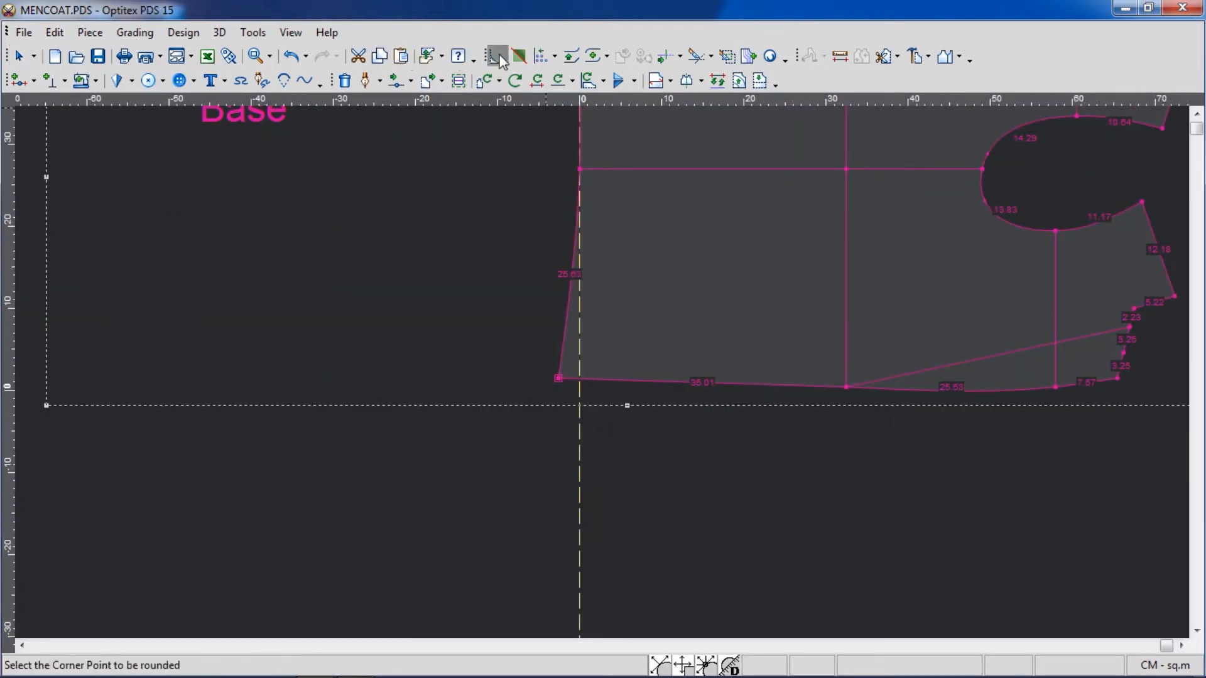
pyautogui.click(558, 378)
pyautogui.write('8')
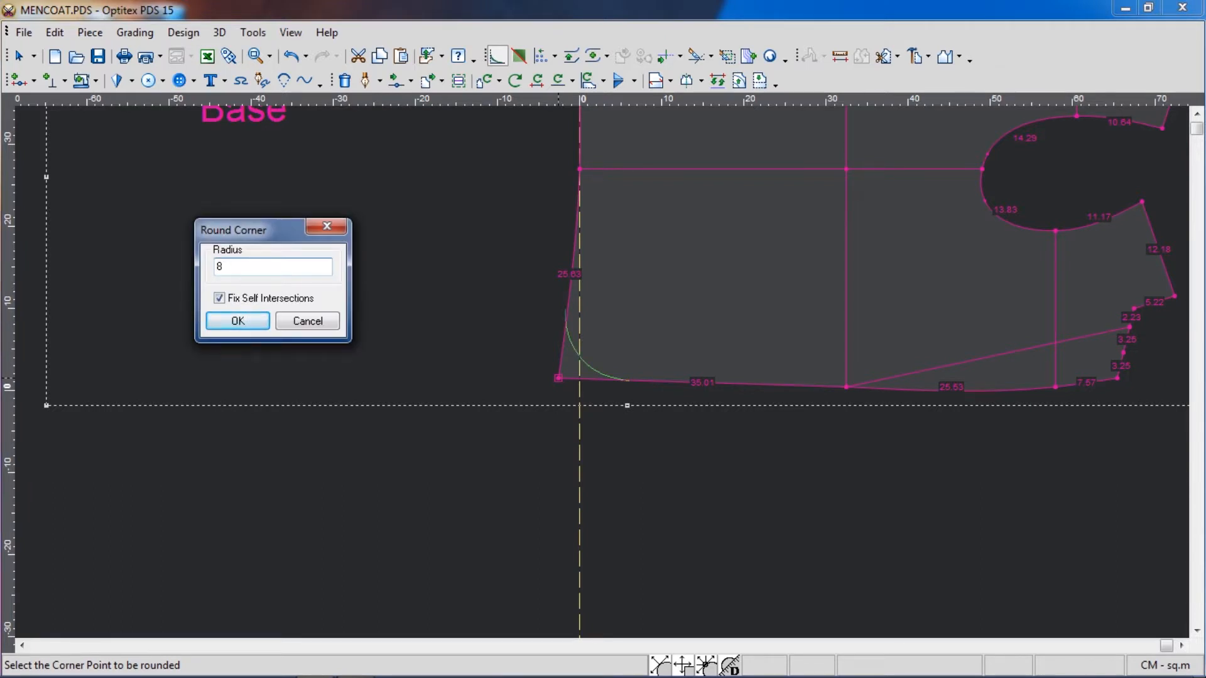
pyautogui.press('Return')
pyautogui.scroll(-2, 635, 376)
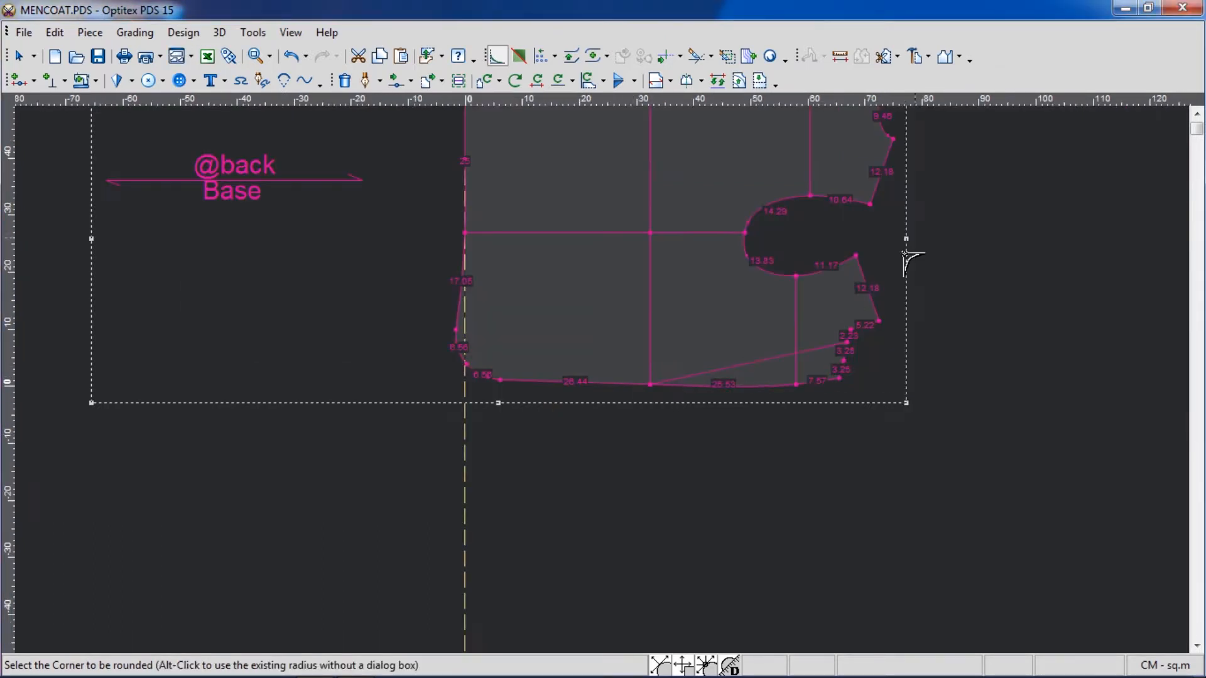
pyautogui.rightClick(917, 240)
pyautogui.click(943, 249)
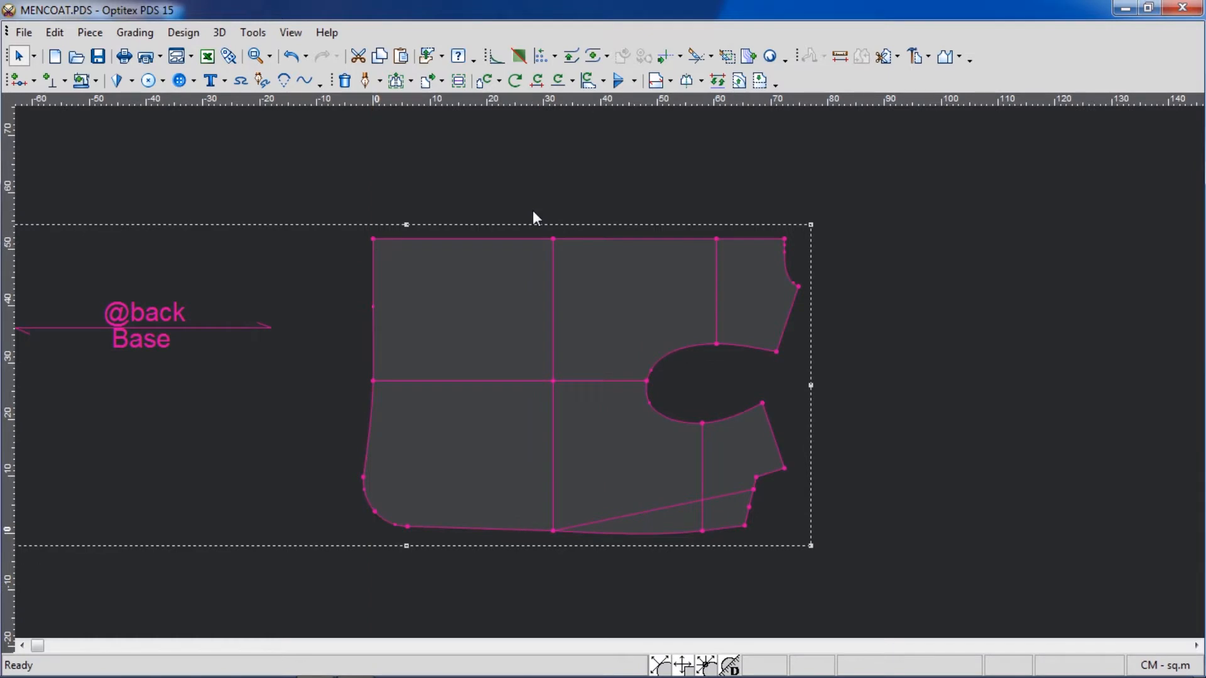
# - Place two horizontal guide lines, one through each shoulder tip point at the open ends of the armhole
pyautogui.scroll(1, 682, 419)
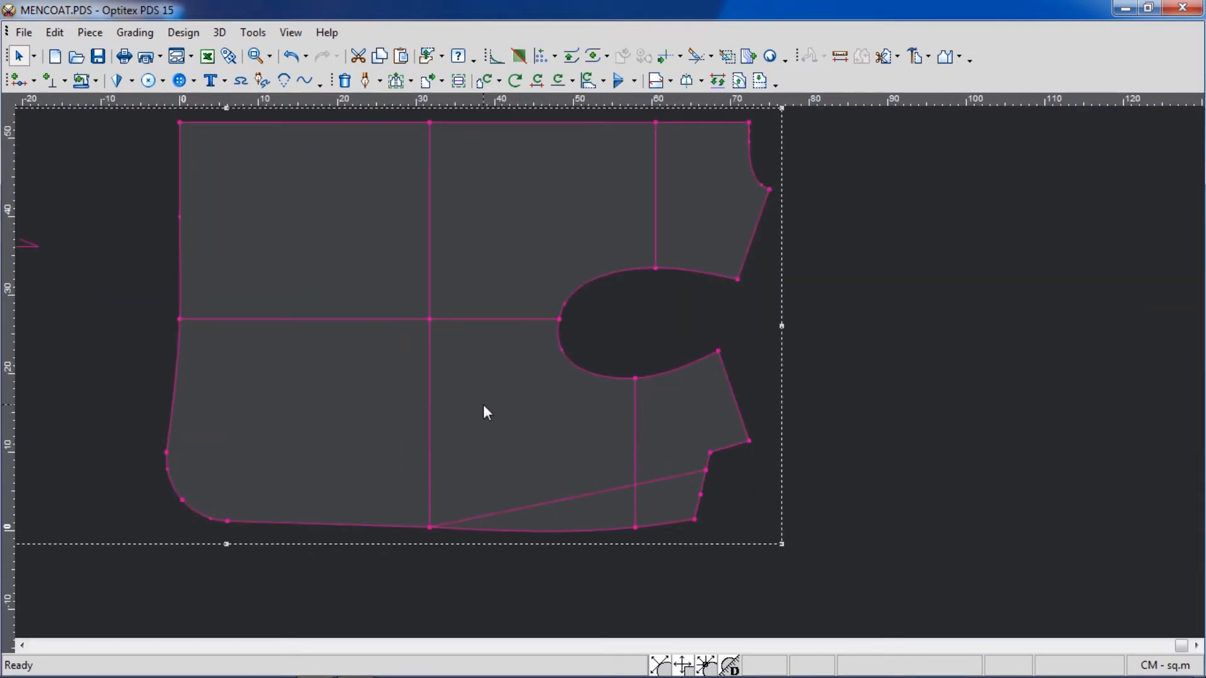
pyautogui.moveTo(824, 108); pyautogui.dragTo(740, 279)
pyautogui.moveTo(774, 333); pyautogui.dragTo(730, 350)
pyautogui.scroll(1, 560, 322)
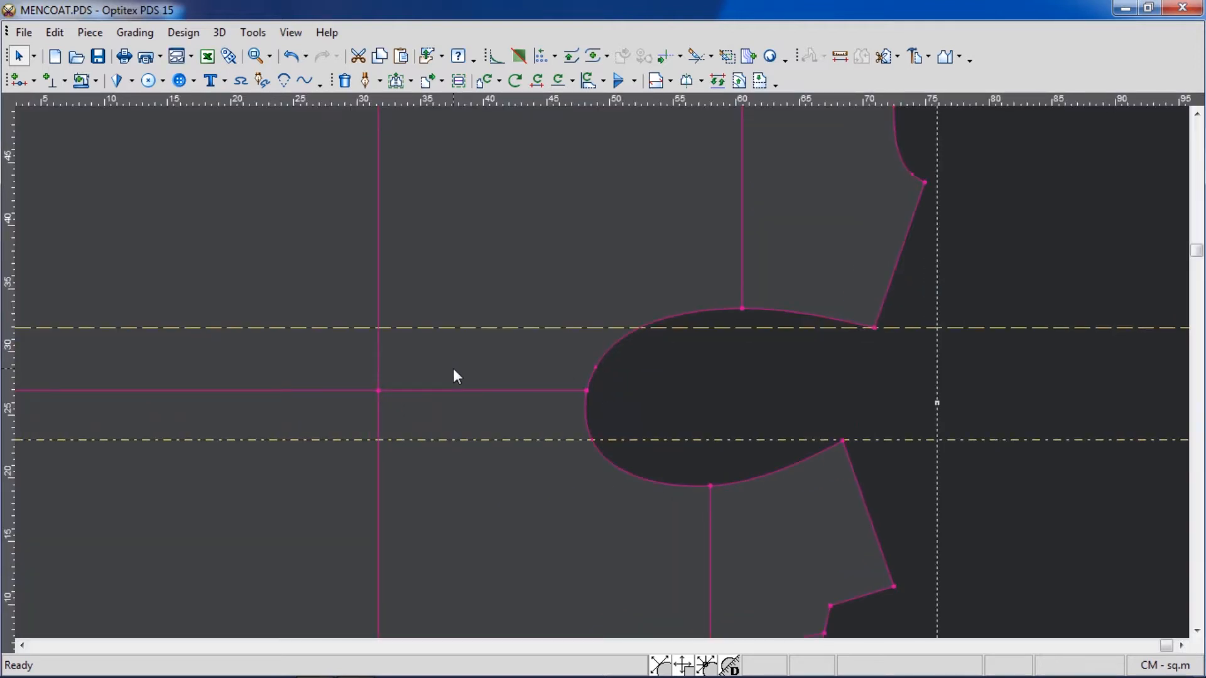
# - Add a point to the armhole curve where the upper horizontal guide line crosses it
pyautogui.press('d')
pyautogui.scroll(-1, 532, 363)
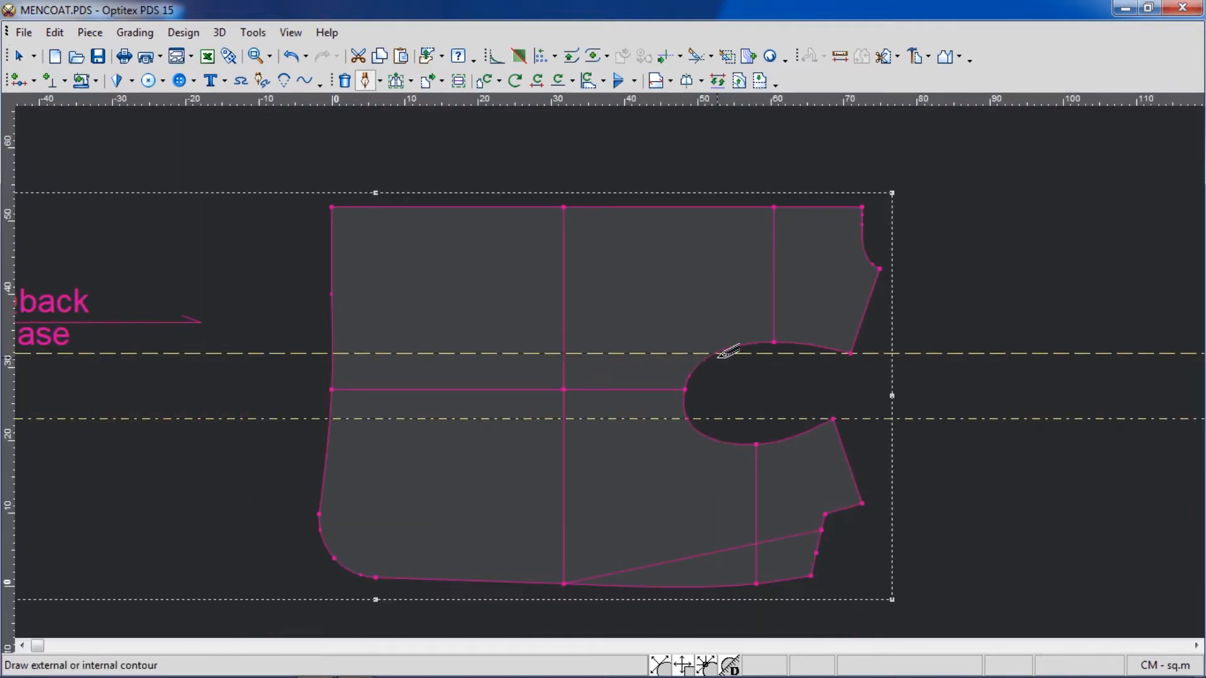
pyautogui.scroll(3, 720, 356)
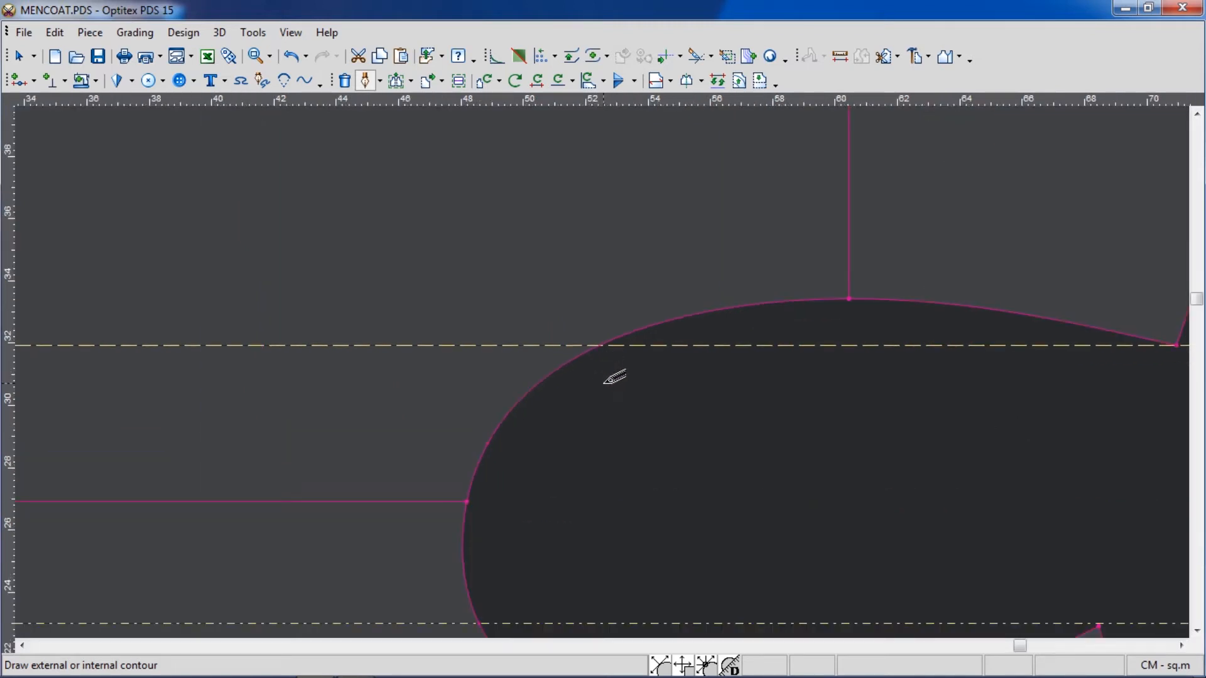
pyautogui.press('p')
pyautogui.click(598, 346)
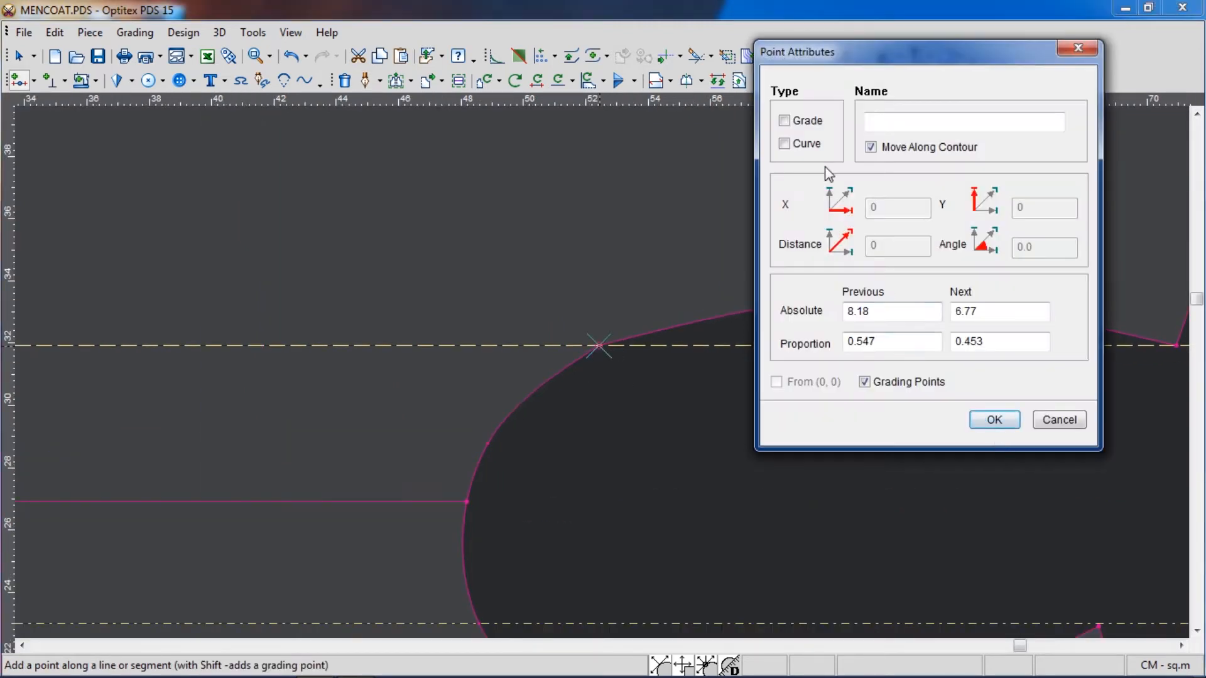
pyautogui.click(1008, 420)
# - Add a curve point to the armhole where the lower horizontal guide line crosses it
pyautogui.scroll(-2, 603, 369)
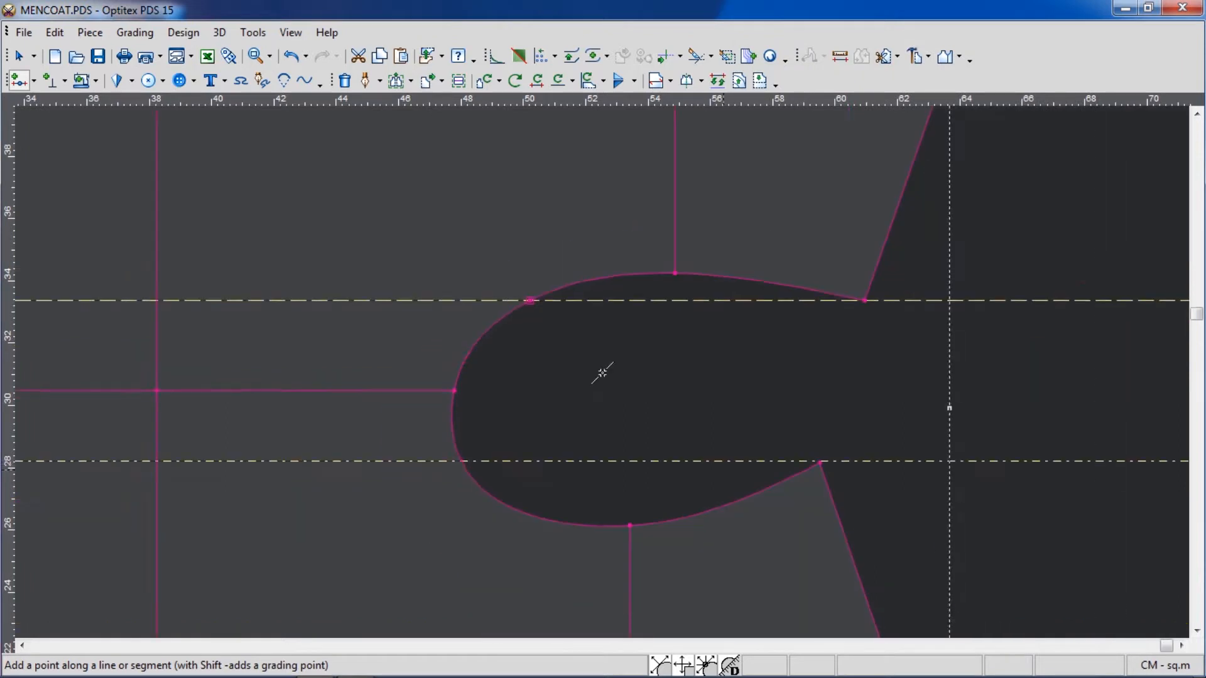
pyautogui.scroll(1, 601, 372)
pyautogui.scroll(4, 602, 373)
pyautogui.rightClick(586, 319)
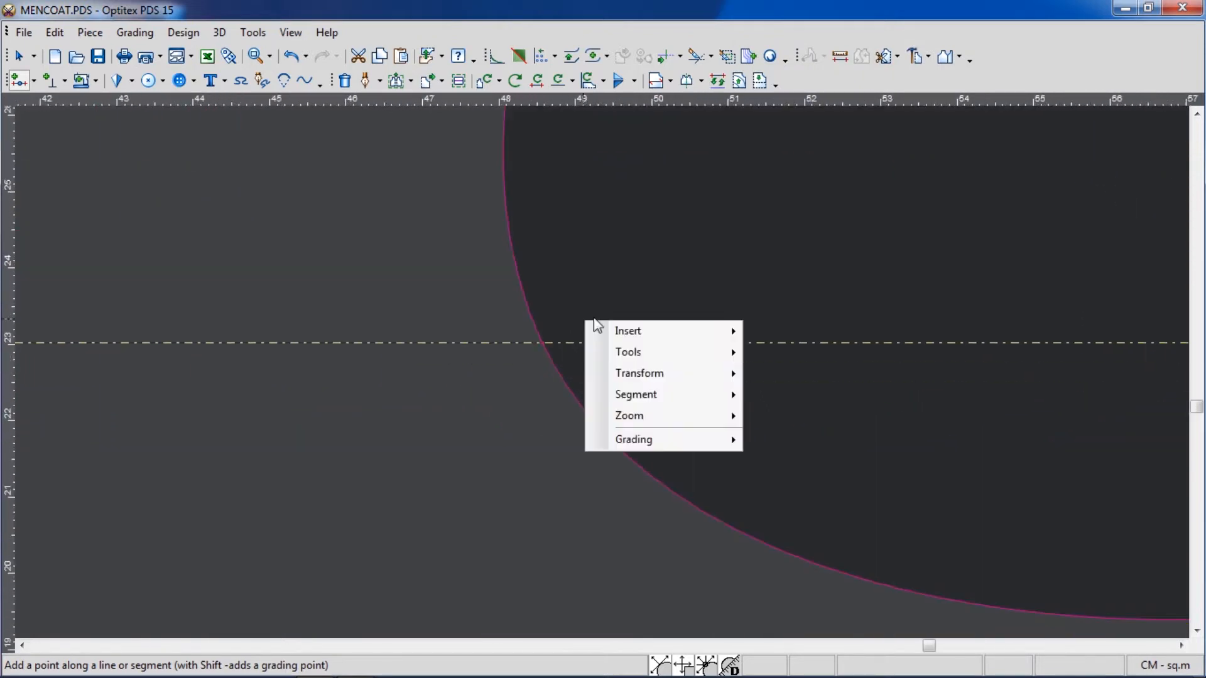
pyautogui.press('Escape')
pyautogui.hotkey('alt', 'Return')
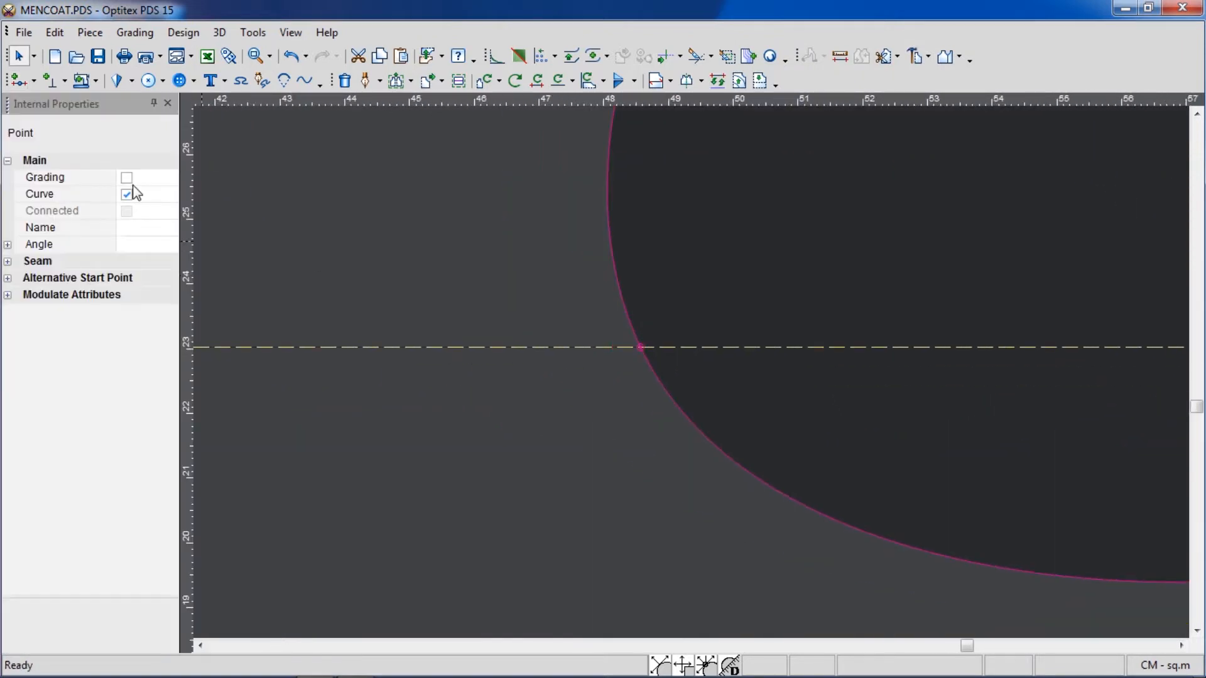
pyautogui.click(168, 103)
pyautogui.scroll(-3, 794, 280)
pyautogui.scroll(-2, 463, 334)
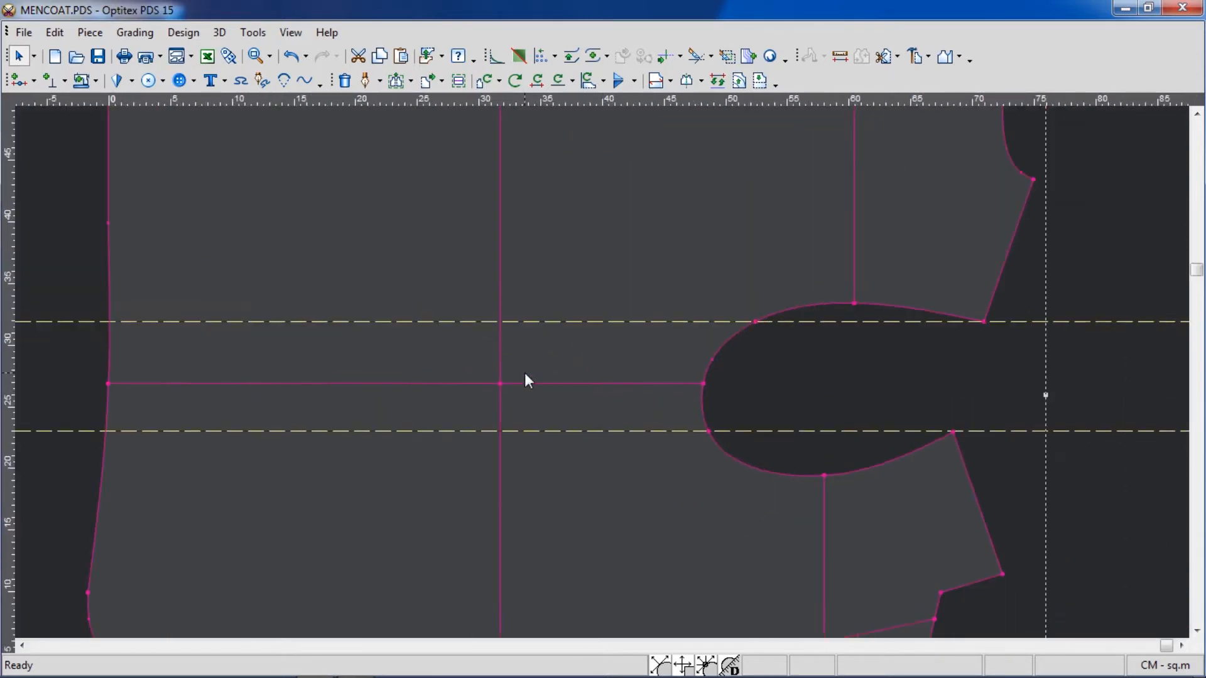
# - Draw an internal line along the upper guide from the new armhole point to the hem edge, creating a contour point there
pyautogui.press('d')
pyautogui.click(756, 322)
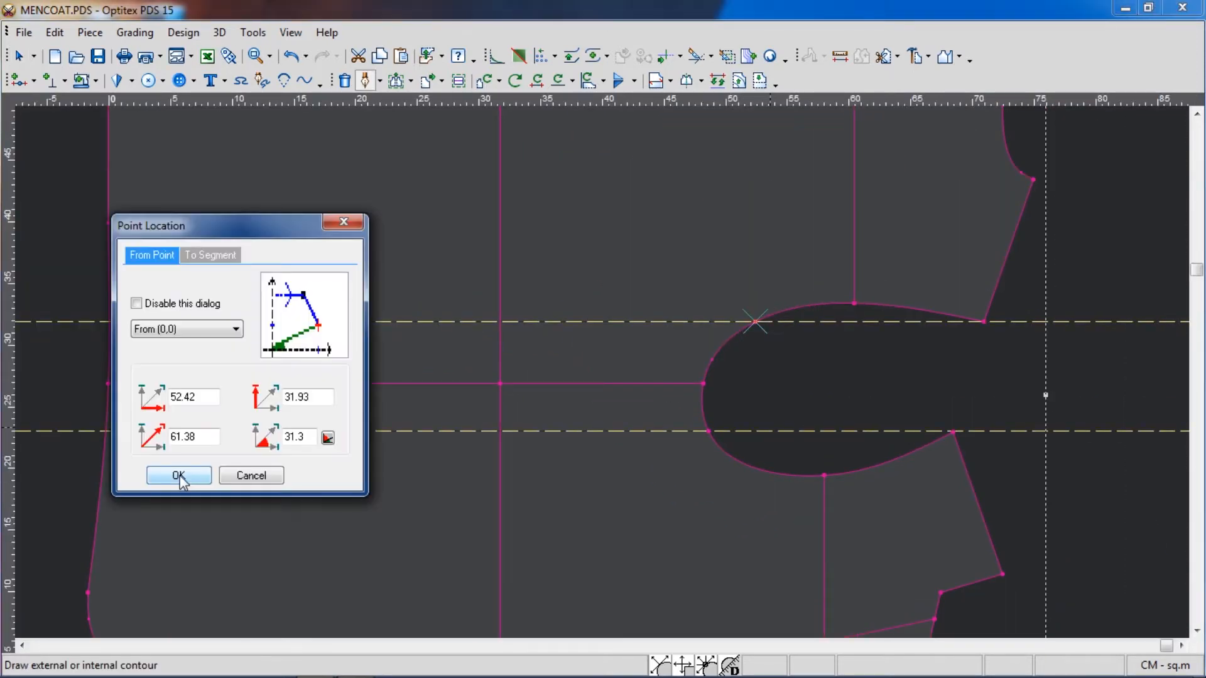
pyautogui.click(179, 477)
pyautogui.click(109, 322)
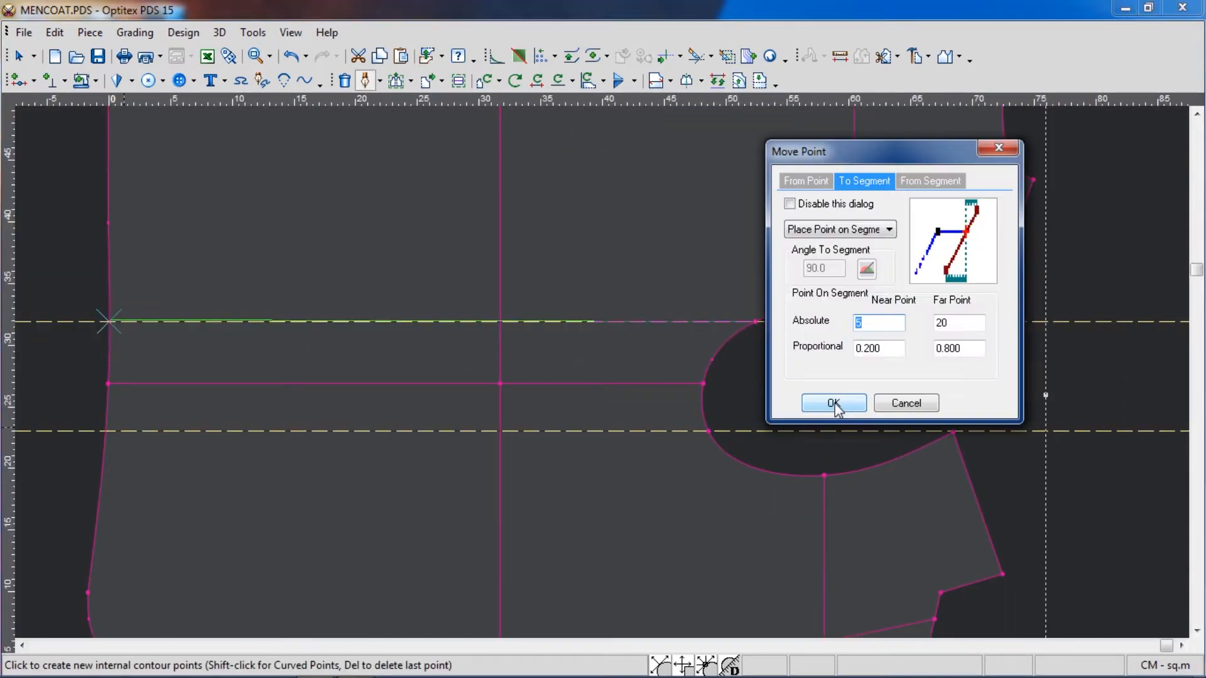
pyautogui.press('Return')
pyautogui.click(619, 386)
pyautogui.rightClick(820, 385)
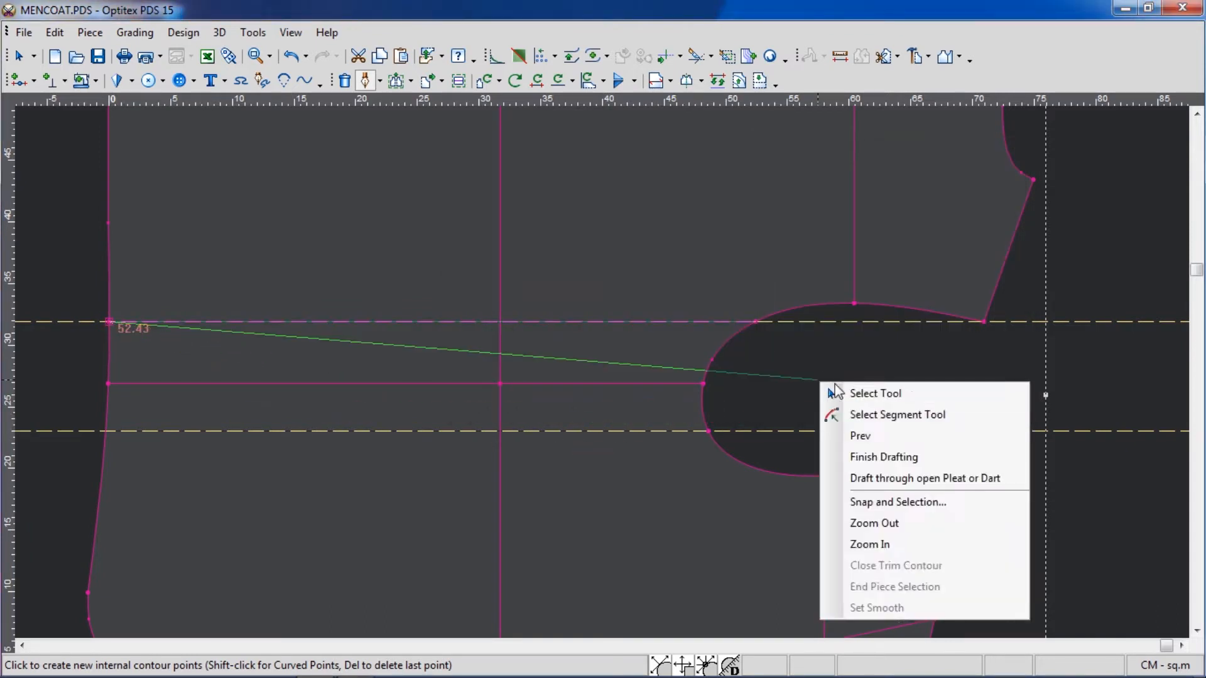
pyautogui.click(842, 397)
# - Draw an internal line along the lower guide from the lower new armhole point to the hem edge, adding a contour point there
pyautogui.press('d')
pyautogui.click(709, 431)
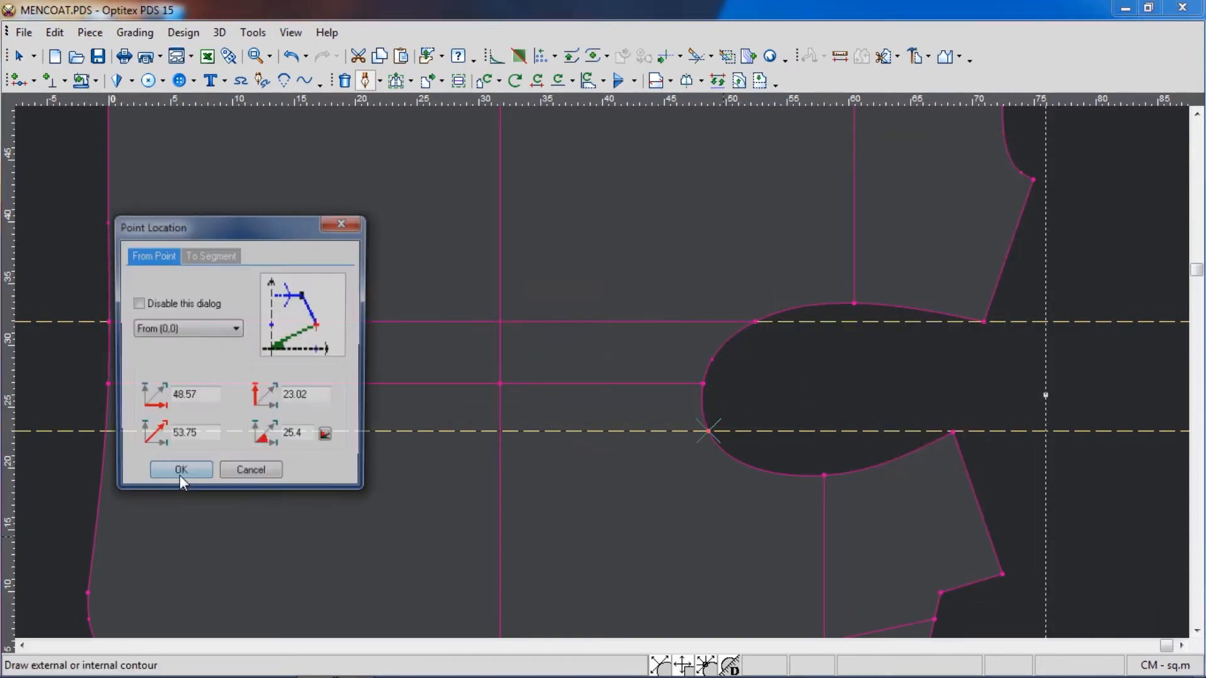
pyautogui.click(182, 477)
pyautogui.click(106, 431)
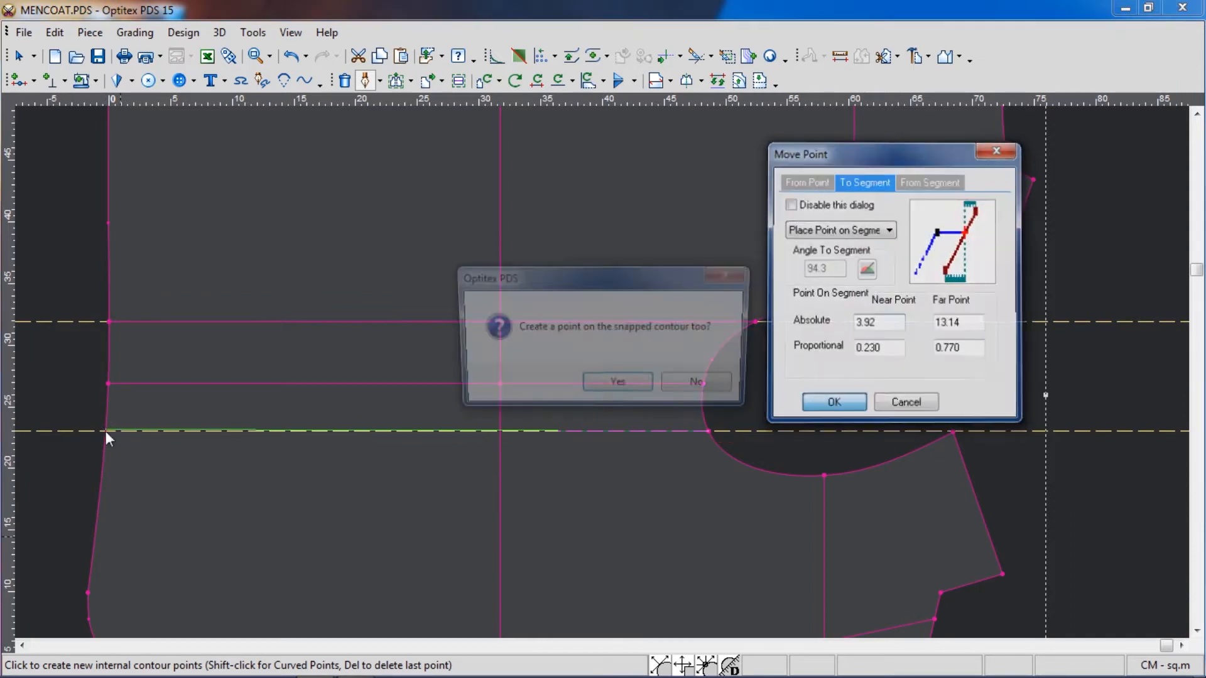
pyautogui.press('Return')
pyautogui.click(619, 384)
pyautogui.rightClick(789, 386)
pyautogui.click(811, 397)
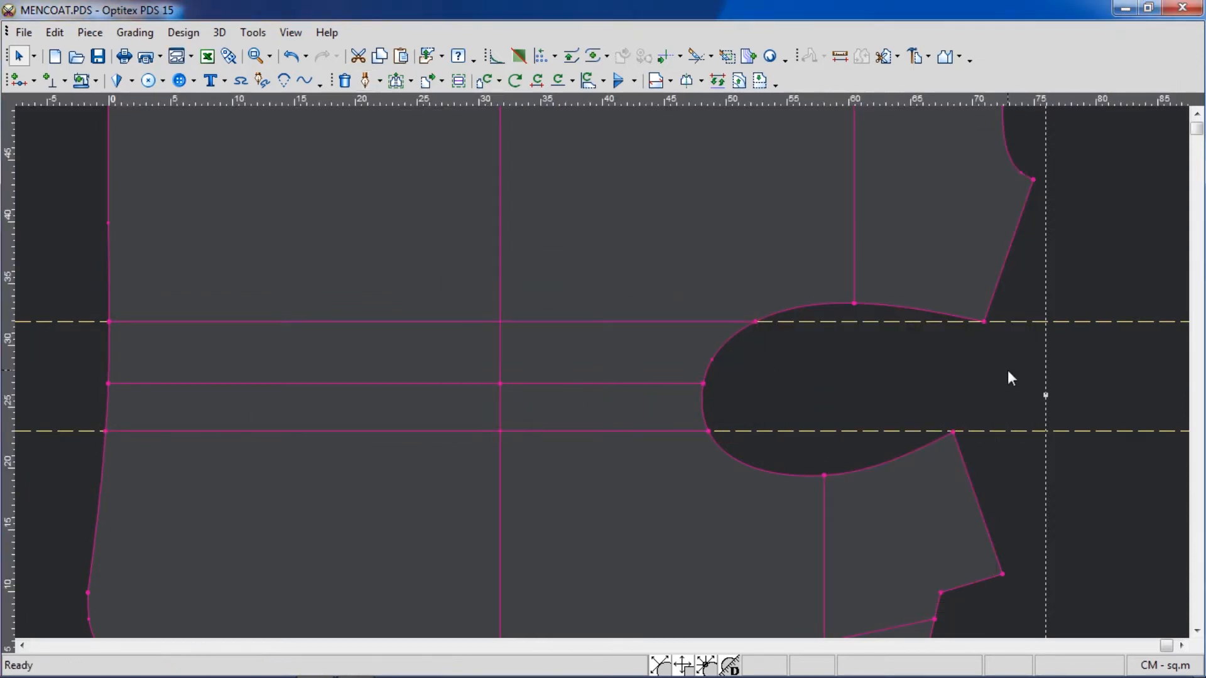
# - Add a grading point on the long vertical internal line, 1.5 cm from its lower end
pyautogui.scroll(-2, 1007, 370)
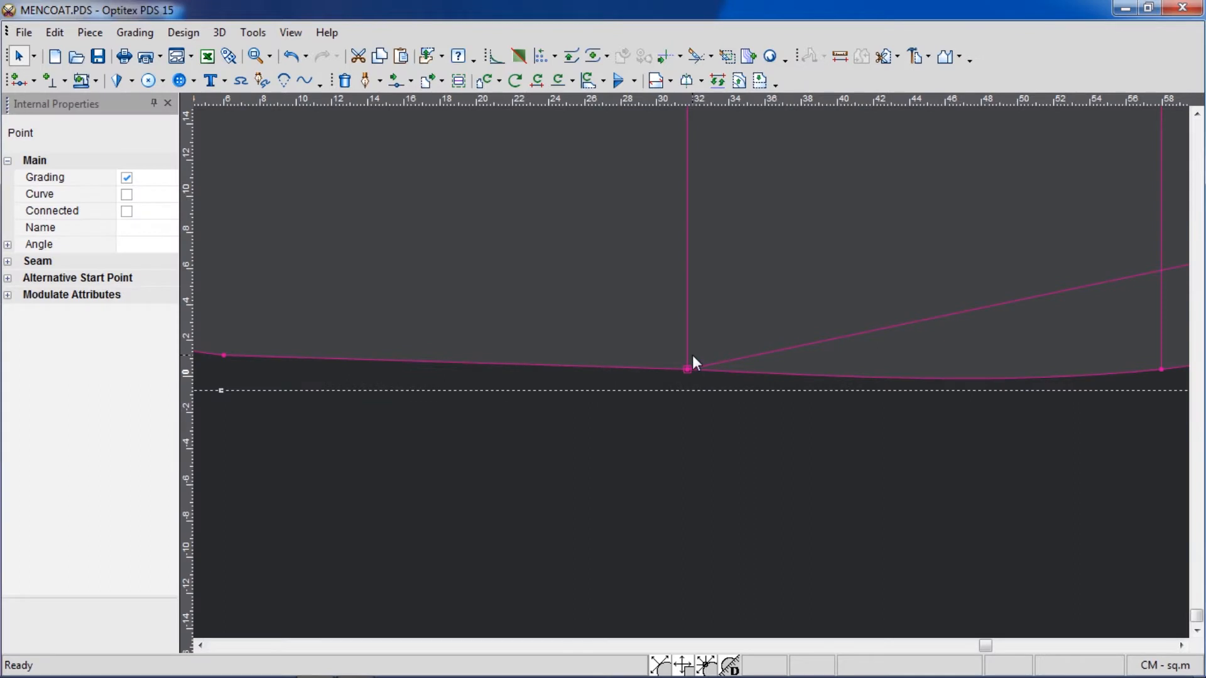
pyautogui.press('p')
pyautogui.click(687, 342)
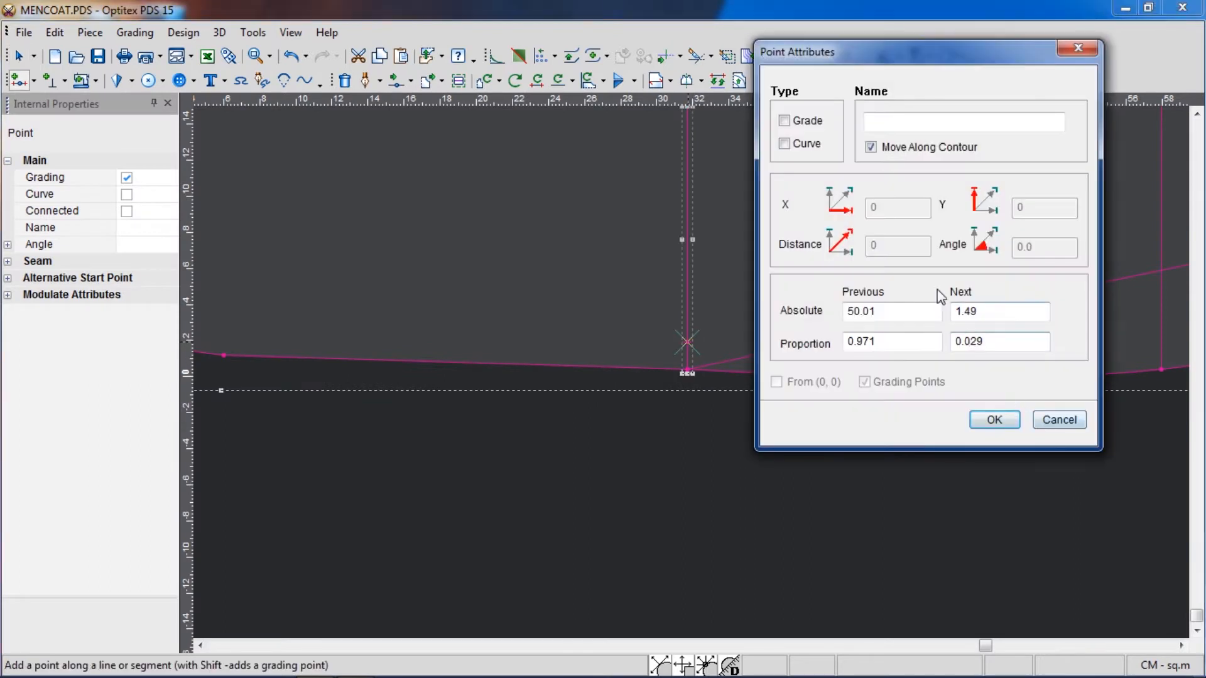
pyautogui.click(800, 125)
pyautogui.doubleClick(980, 312)
pyautogui.write('1.5')
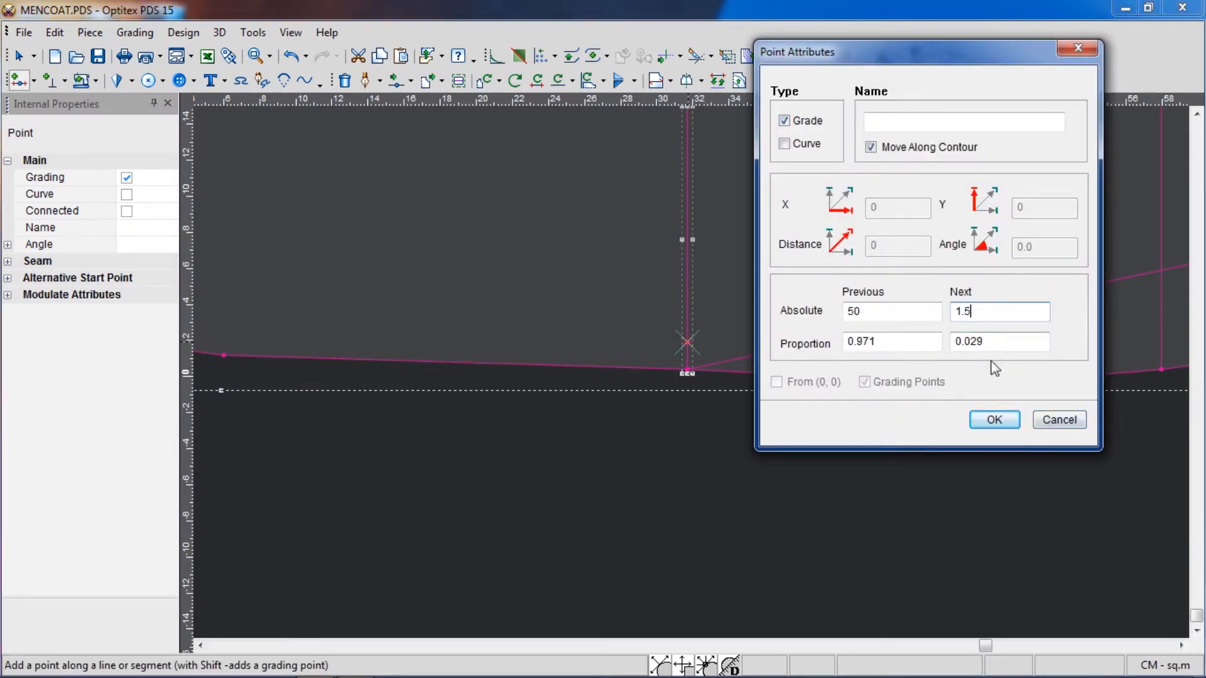
pyautogui.click(994, 419)
# - Delete the lower end point of the long vertical internal line so it stops at the new grading point
pyautogui.rightClick(699, 420)
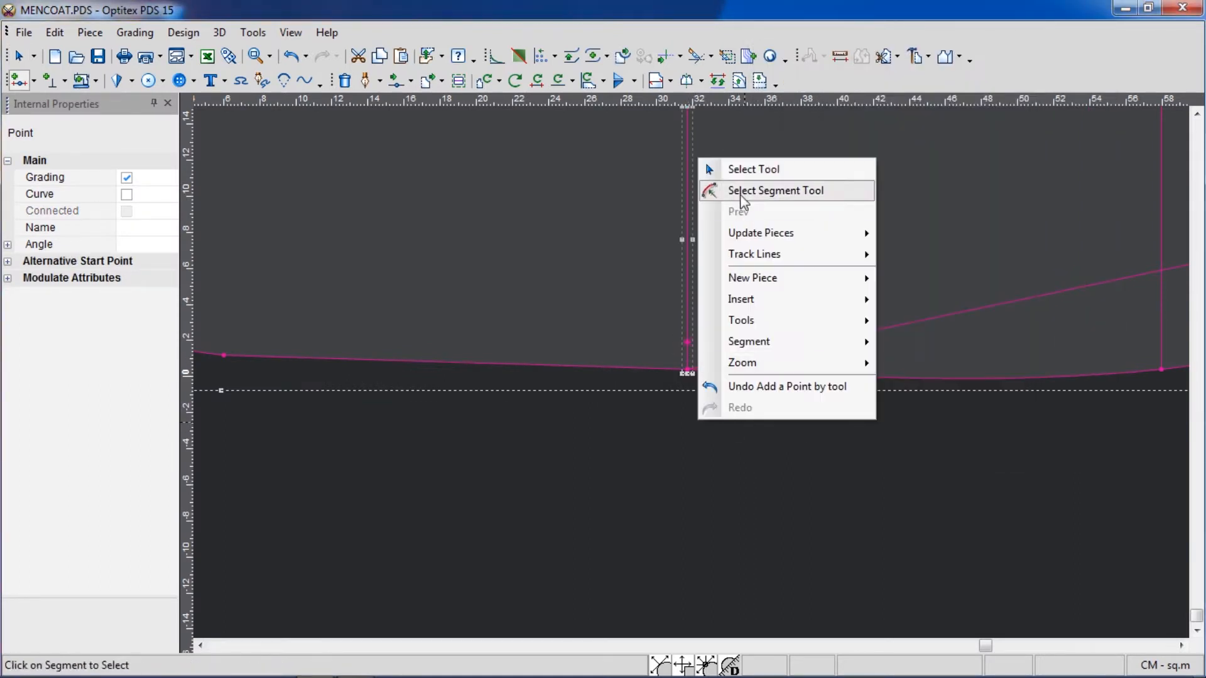
pyautogui.click(732, 189)
pyautogui.click(687, 370)
pyautogui.press('Delete')
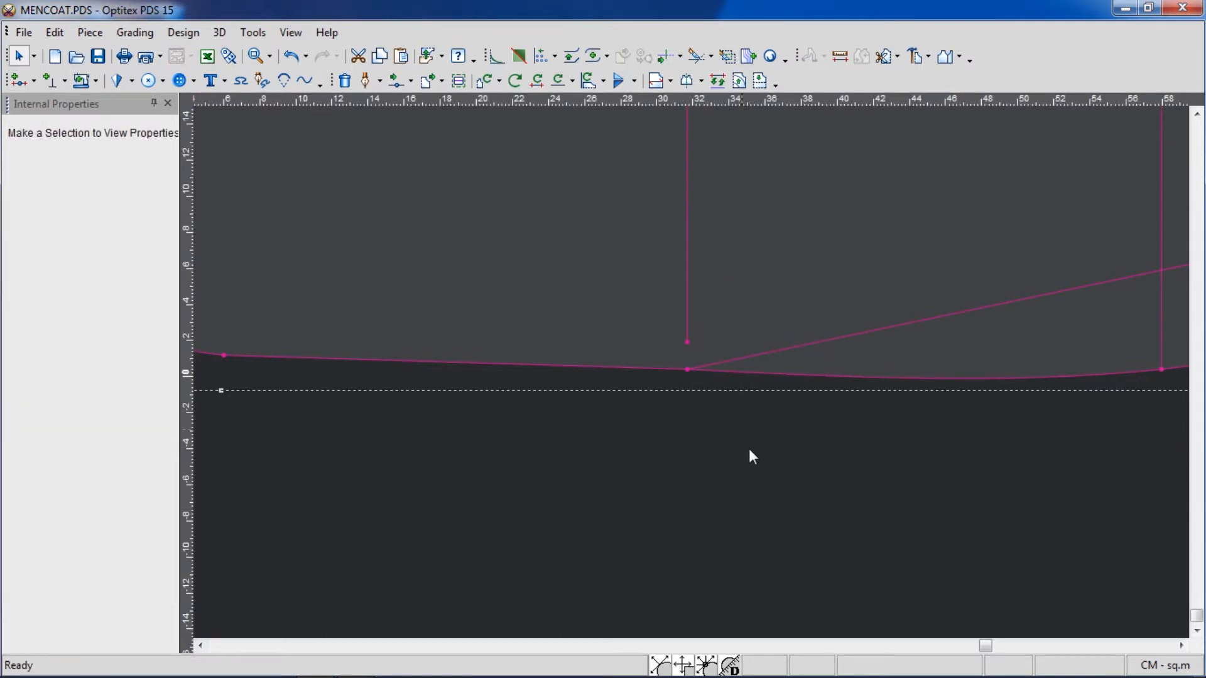
pyautogui.scroll(-6, 749, 448)
pyautogui.scroll(3, 681, 397)
# - Add a point at the middle of the shortened vertical internal line, using a proportion of 0.5
pyautogui.click(613, 206)
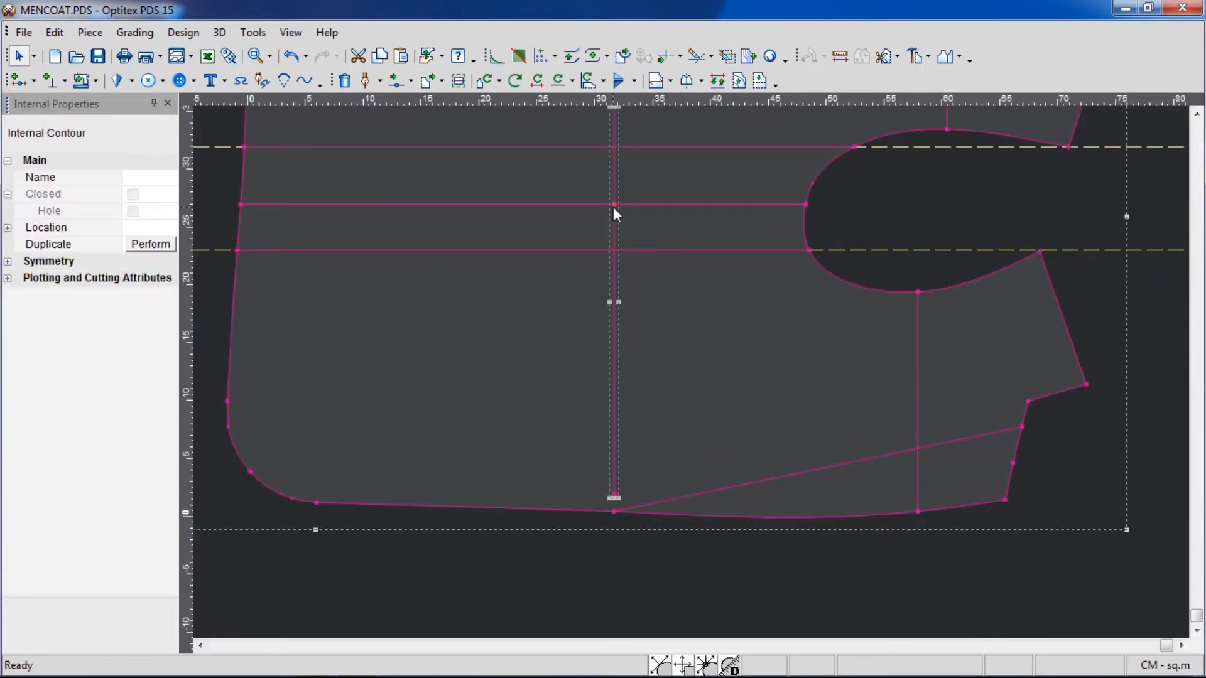
pyautogui.click(665, 328)
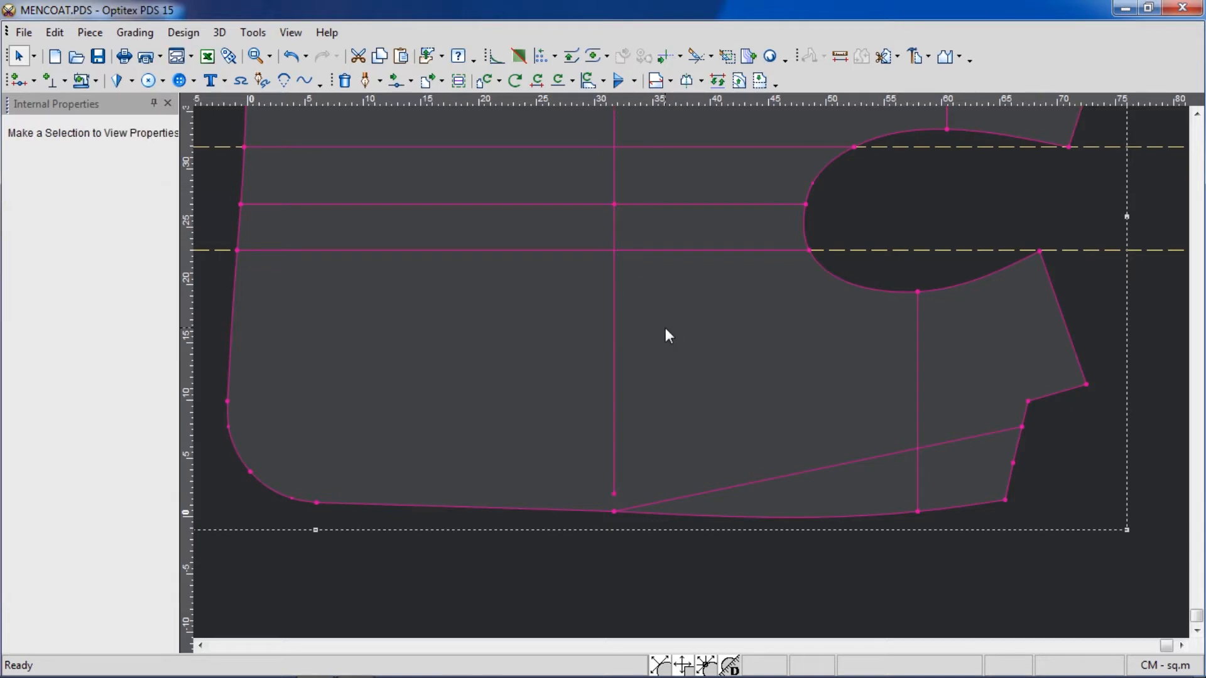
pyautogui.press('o')
pyautogui.click(613, 344)
pyautogui.click(903, 345)
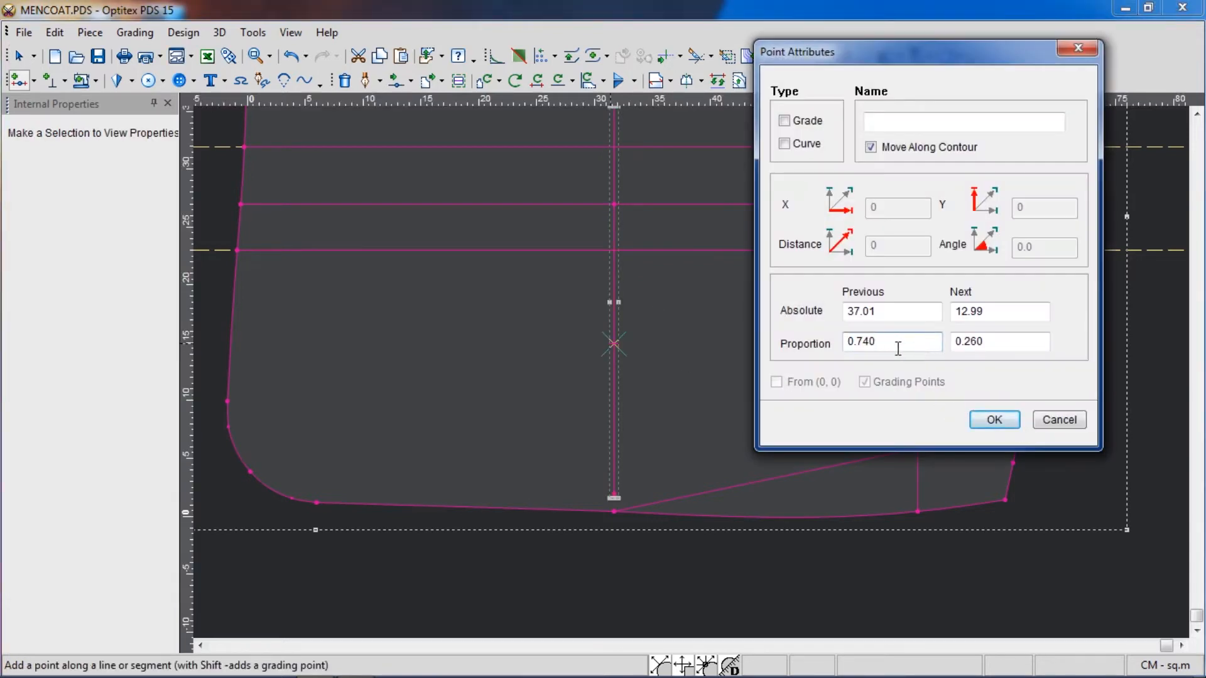
pyautogui.press('BackSpace')
pyautogui.press('BackSpace')
pyautogui.press('BackSpace')
pyautogui.write('5')
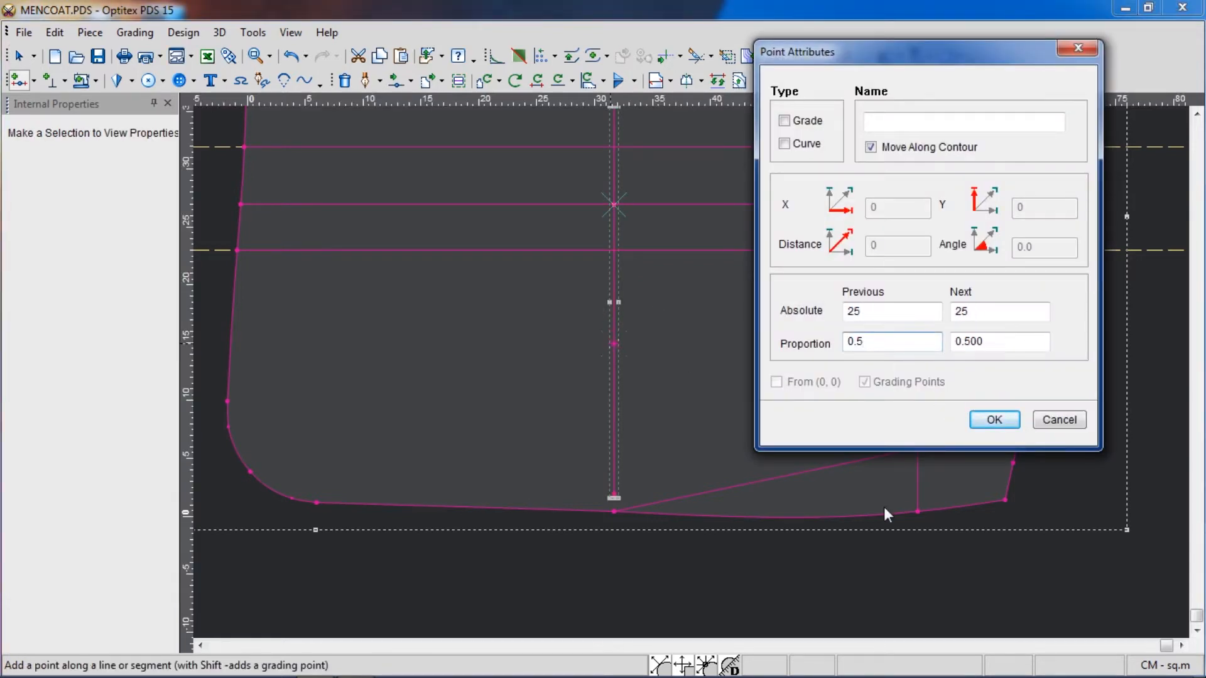
pyautogui.press('Return')
pyautogui.click(614, 377)
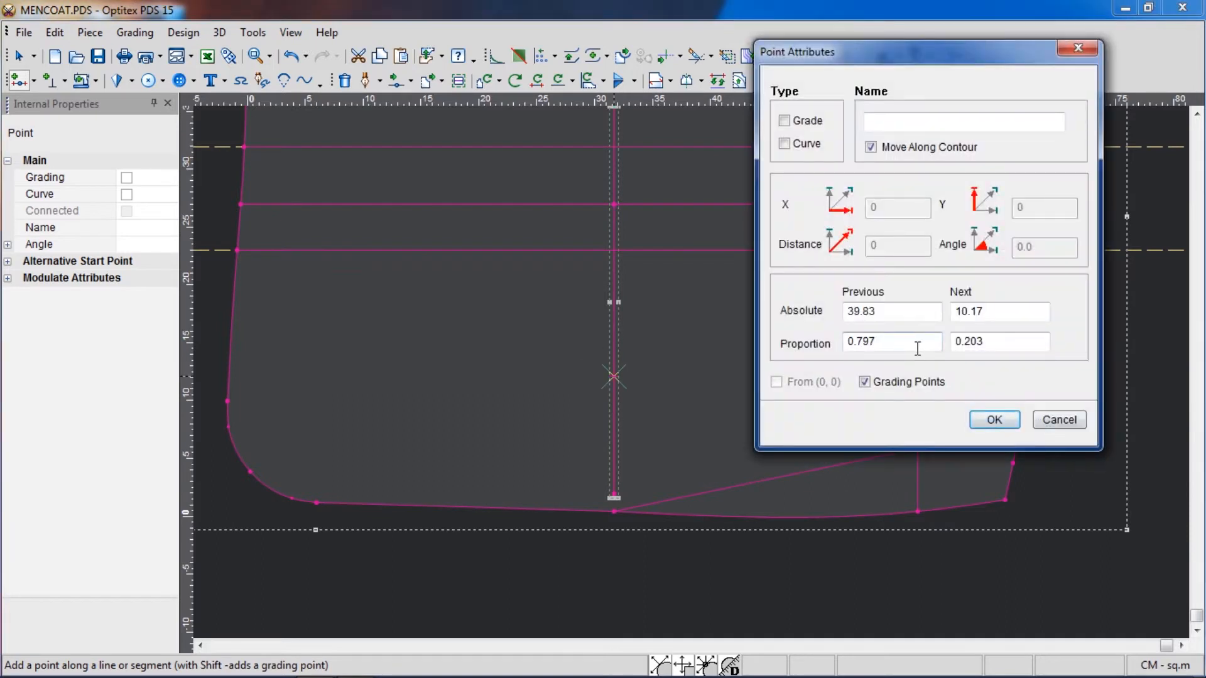
pyautogui.click(1077, 49)
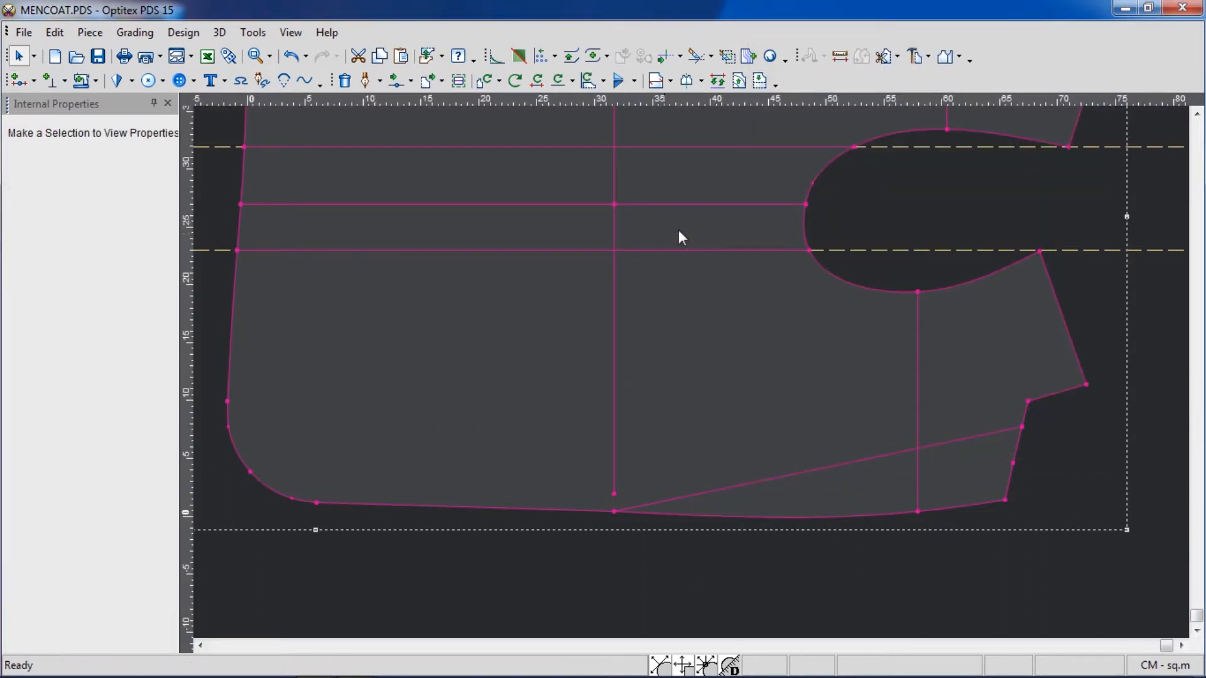
# - Make the midpoint of the vertical internal line a grading point
pyautogui.click(614, 205)
pyautogui.click(614, 228)
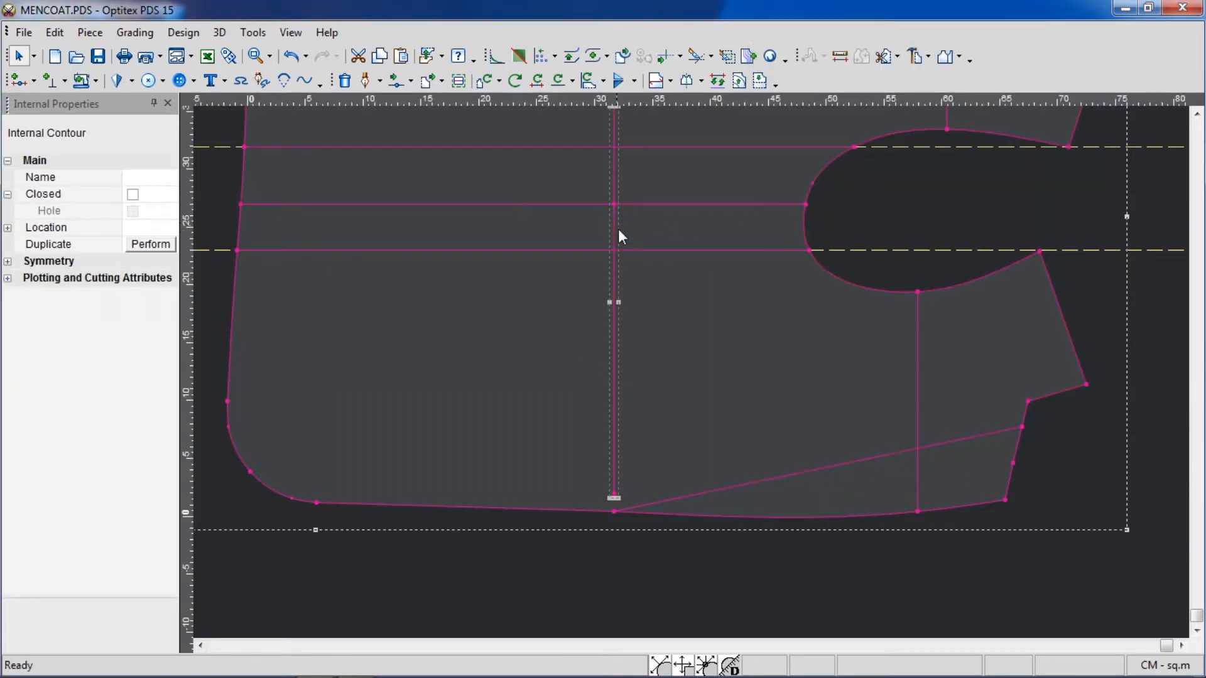
pyautogui.click(613, 206)
pyautogui.click(126, 178)
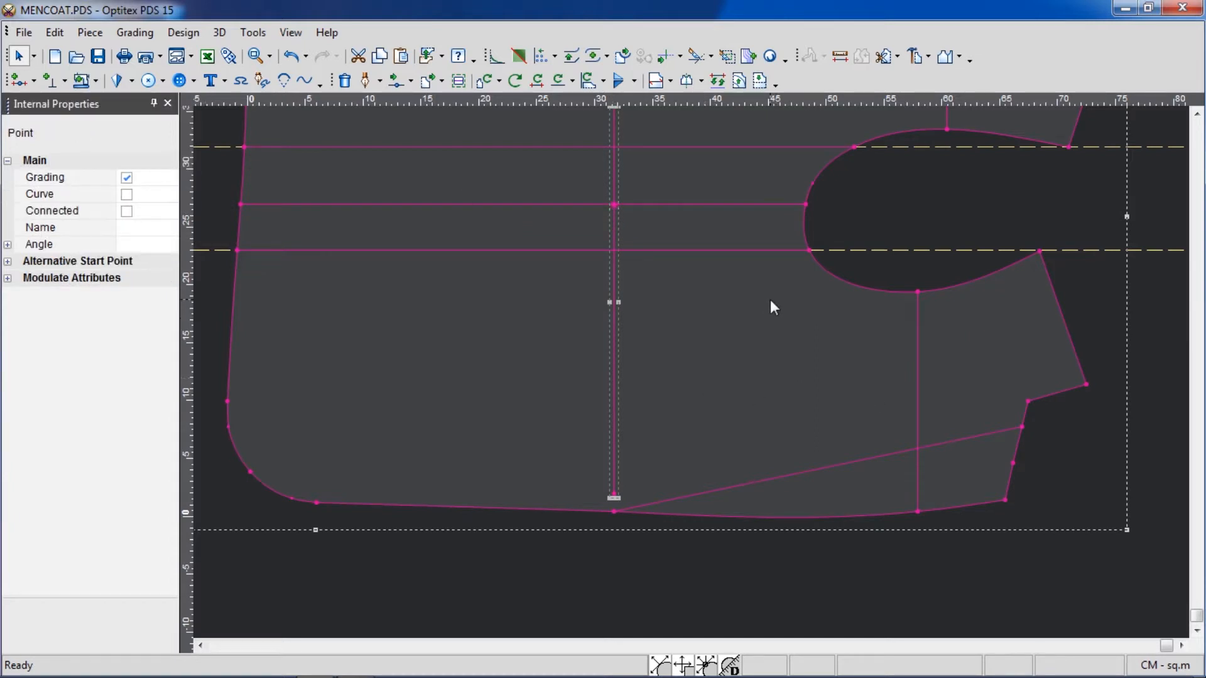
pyautogui.click(749, 369)
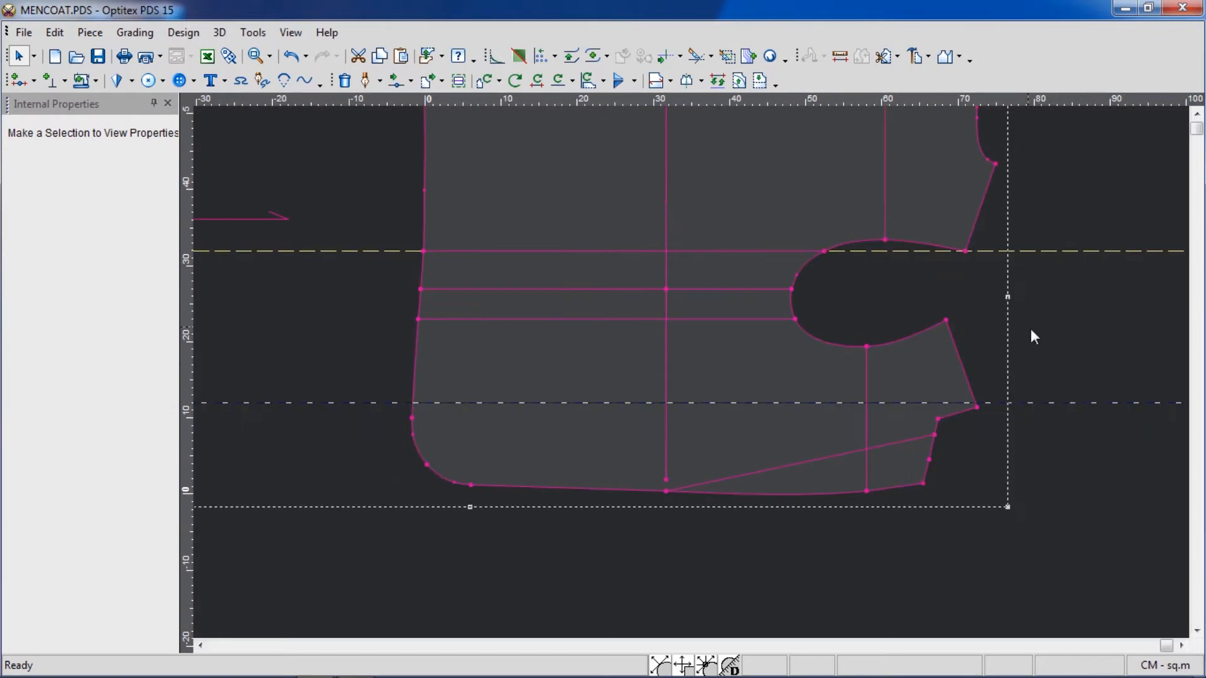
# - Move the lower horizontal guide line by -10 cm, toward the front edge
pyautogui.doubleClick(1027, 319)
pyautogui.write('-10')
pyautogui.click(806, 483)
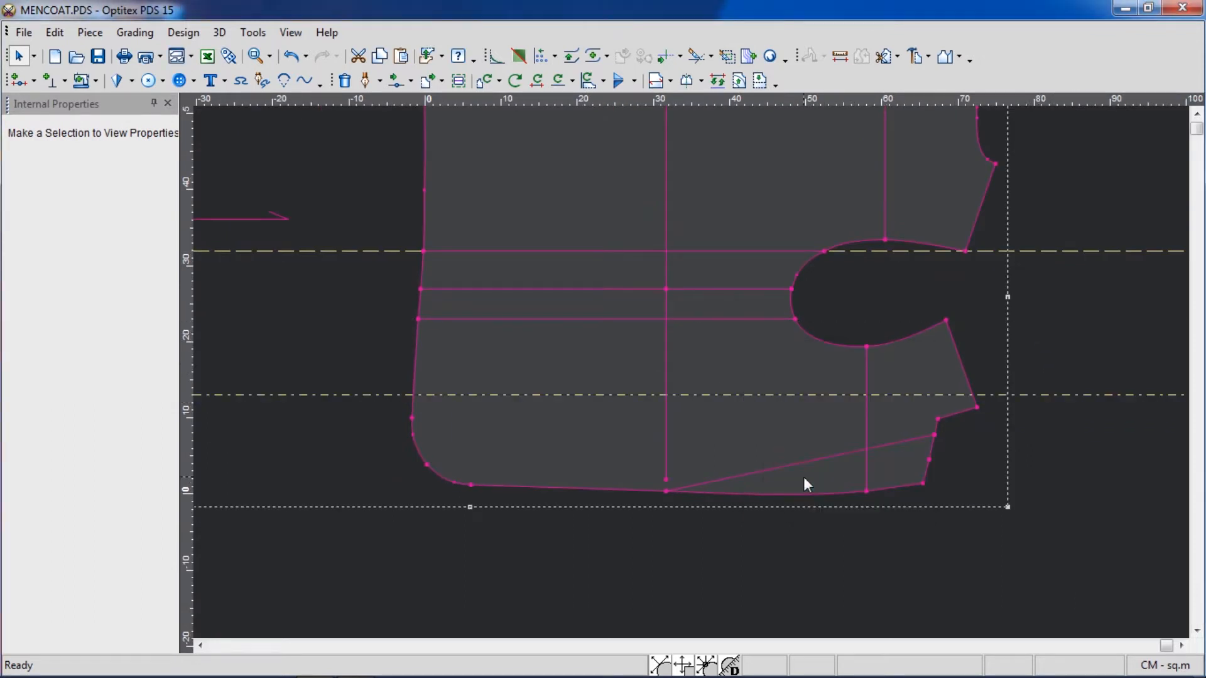
# - Start an internal contour on the vertical internal line, 1 cm above its intersection with the moved guide line
pyautogui.scroll(2, 672, 411)
pyautogui.press('d')
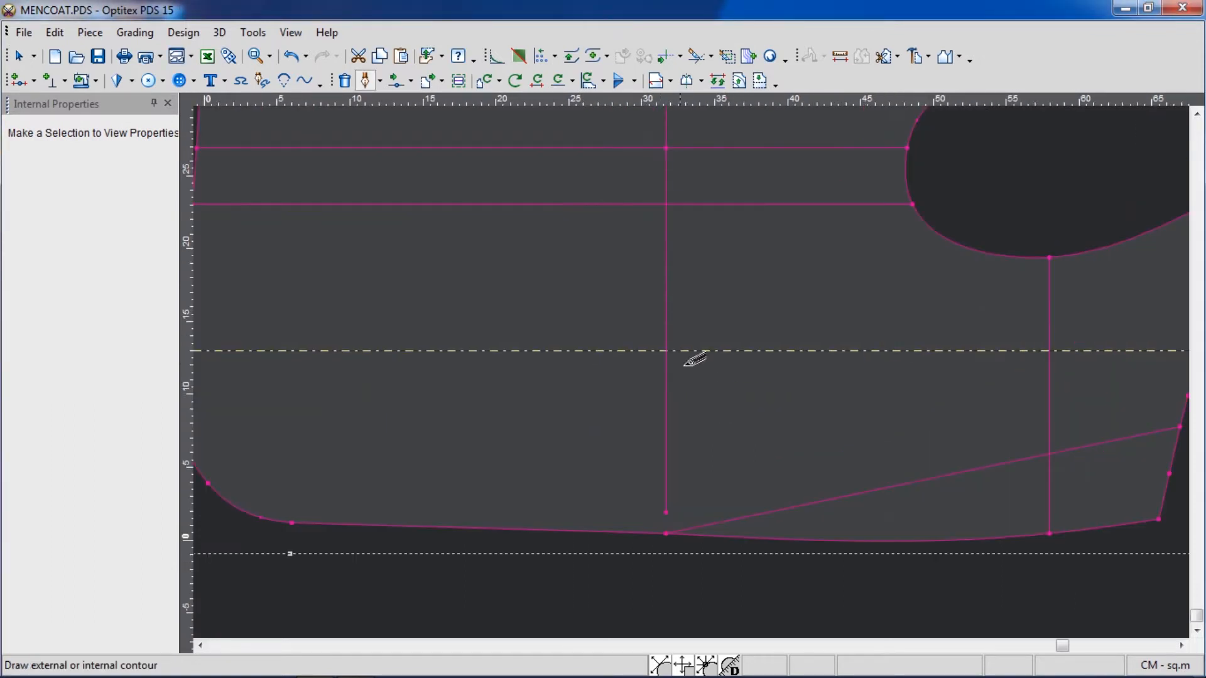
pyautogui.click(667, 350)
pyautogui.click(174, 304)
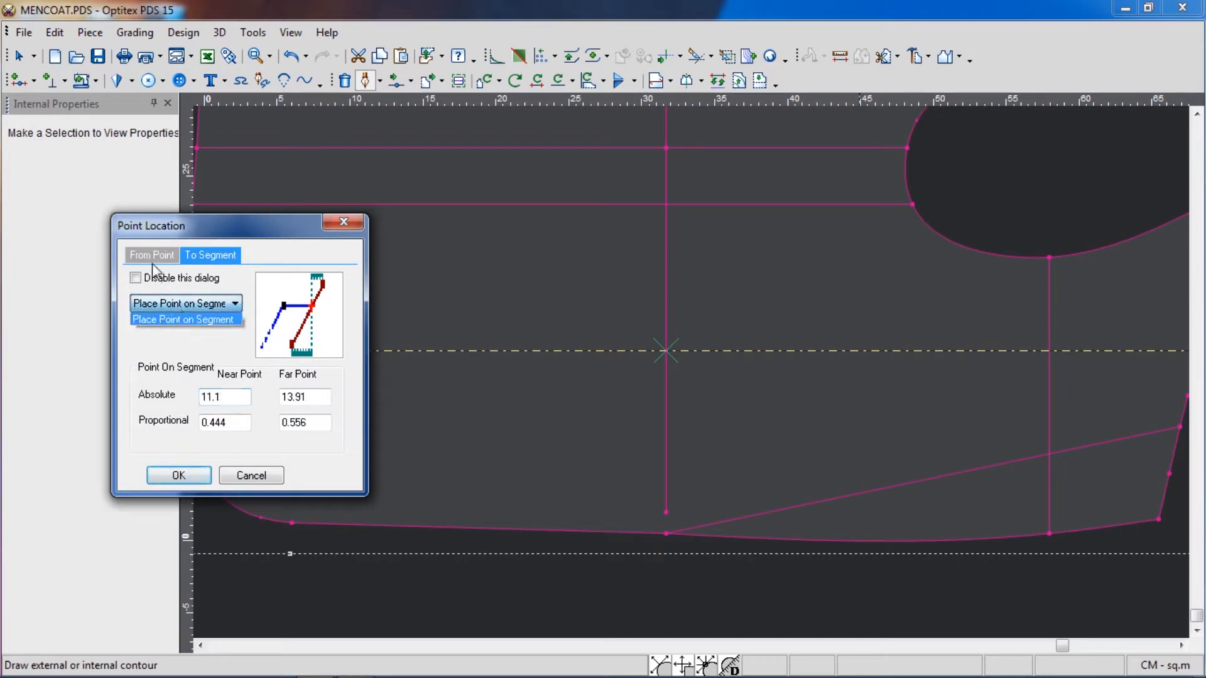
pyautogui.click(149, 257)
pyautogui.click(148, 255)
pyautogui.click(183, 328)
pyautogui.click(182, 355)
pyautogui.moveTo(295, 397); pyautogui.dragTo(259, 400)
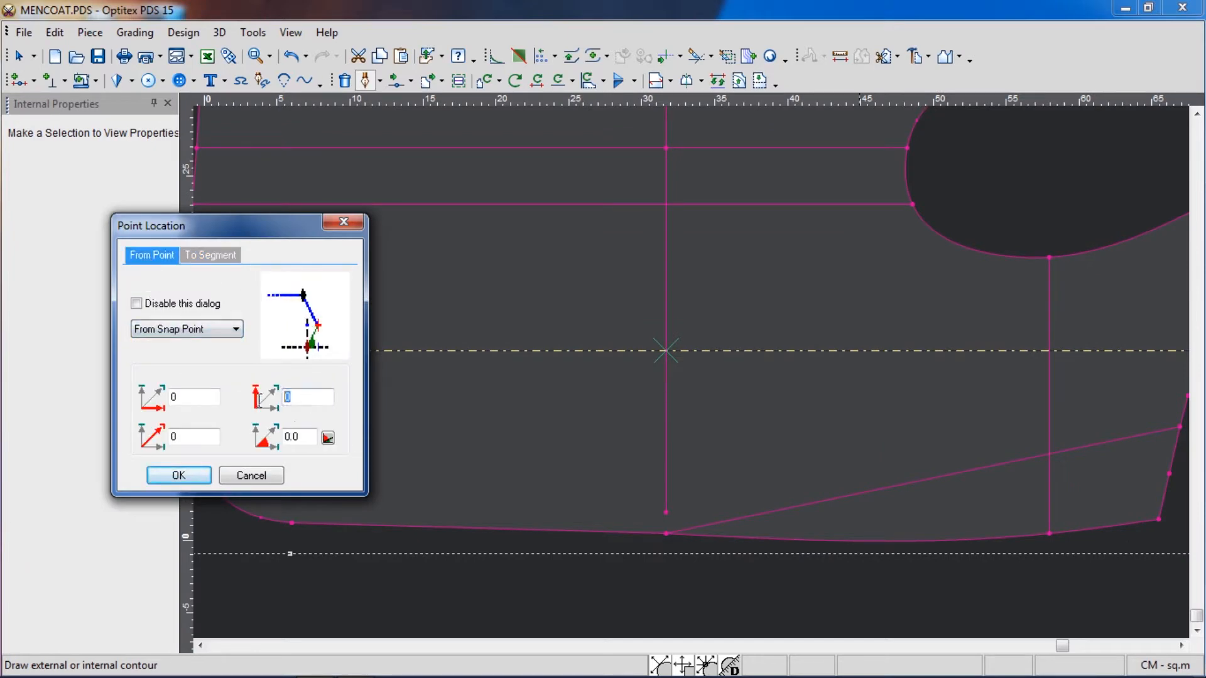
pyautogui.press('Return')
pyautogui.click(616, 385)
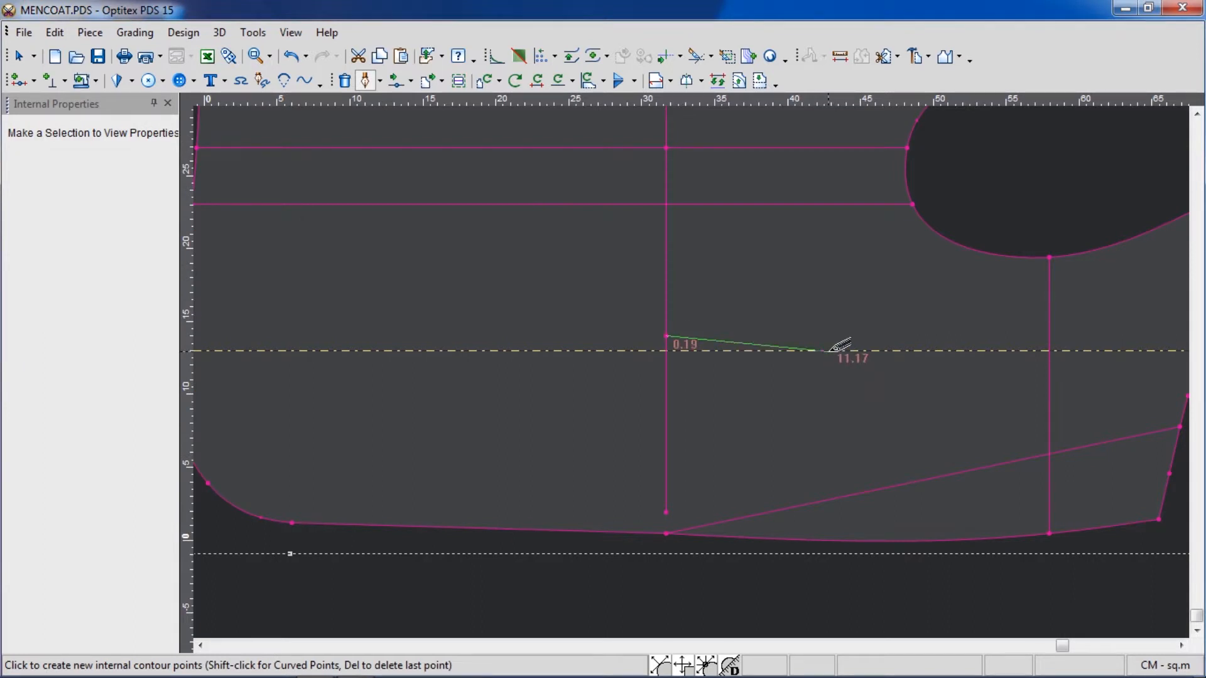
# - Place the contour's second point on the guide line toward the armhole, offset 15 cm in X and -1 cm in Y from the first
pyautogui.click(830, 350)
pyautogui.click(806, 181)
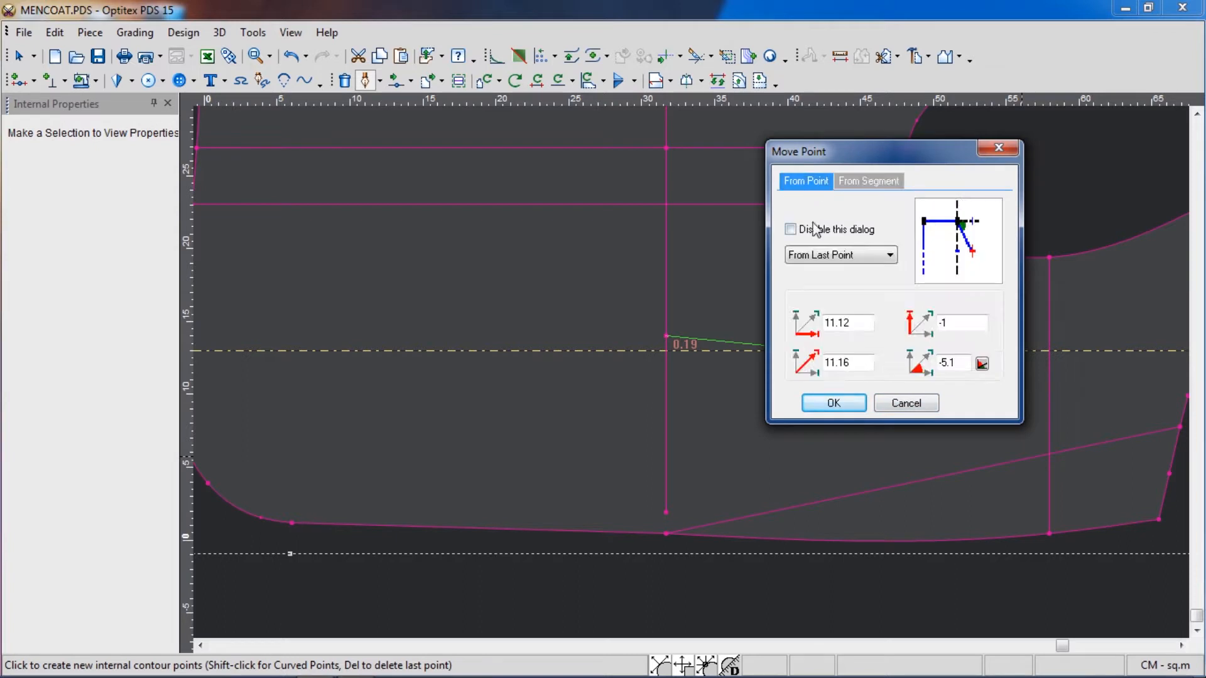
pyautogui.moveTo(870, 158); pyautogui.dragTo(557, 97)
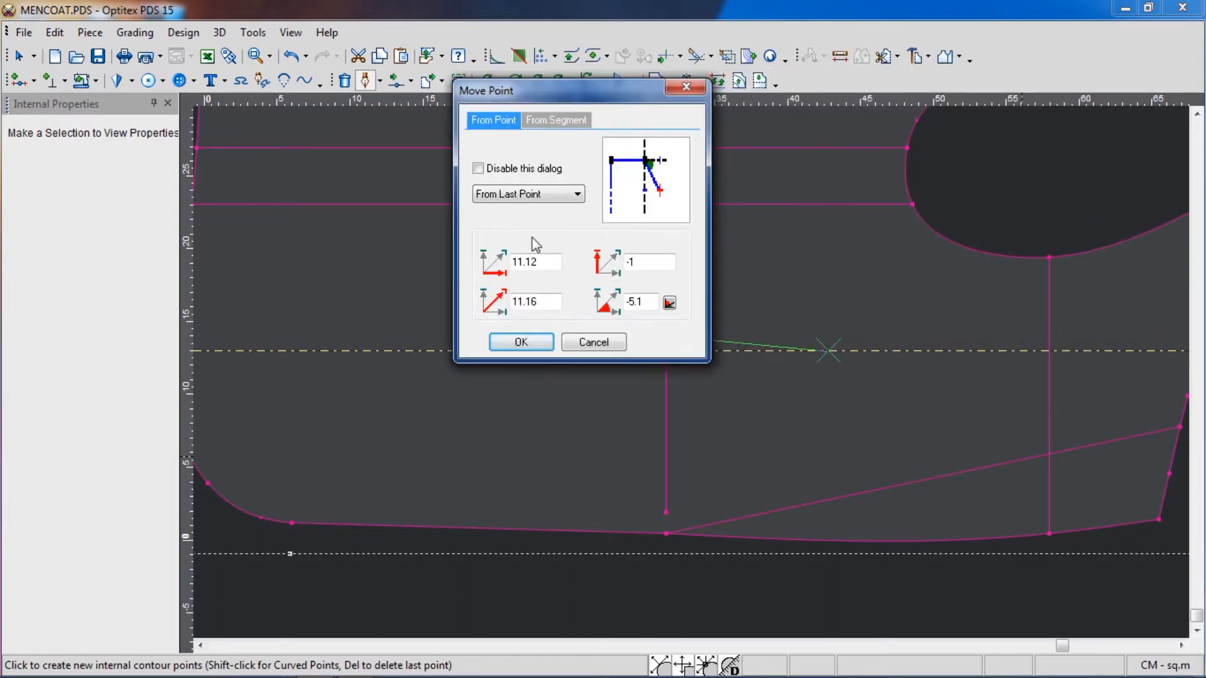
pyautogui.doubleClick(550, 263)
pyautogui.write('12')
pyautogui.press('BackSpace')
pyautogui.write('5')
pyautogui.press('Return')
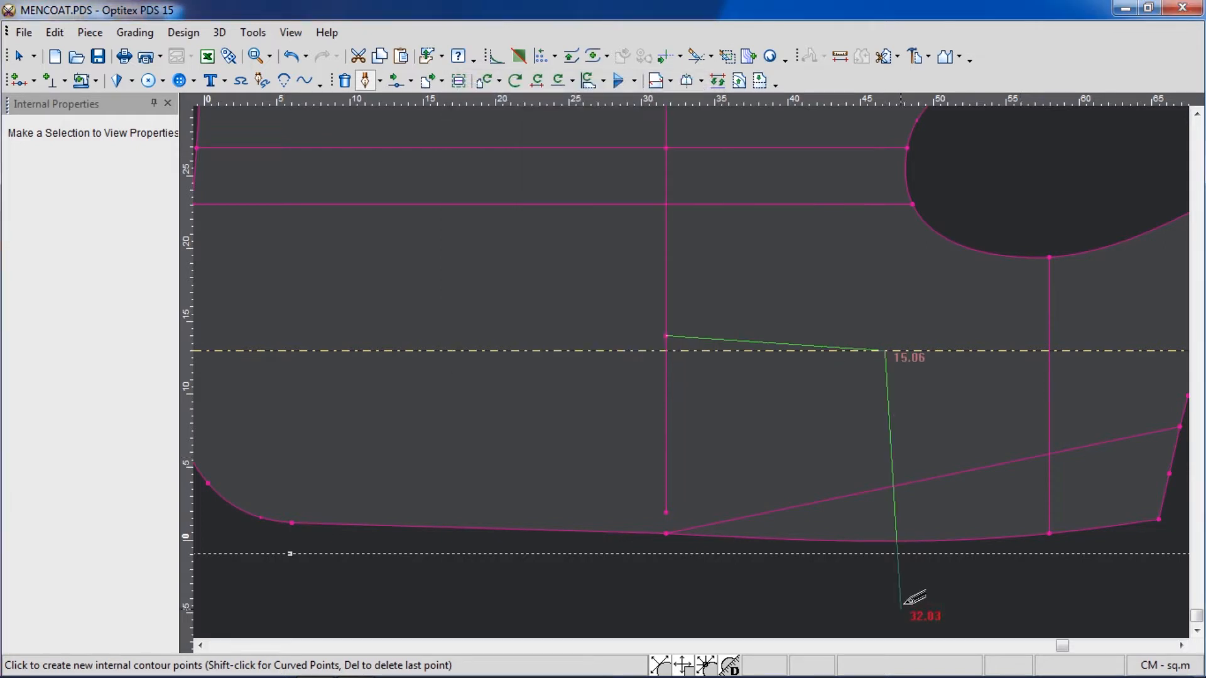
# - Close the dart with a third point on the vertical internal line, offset -15 cm in X from the tip, without adding a point to that line
pyautogui.click(666, 366)
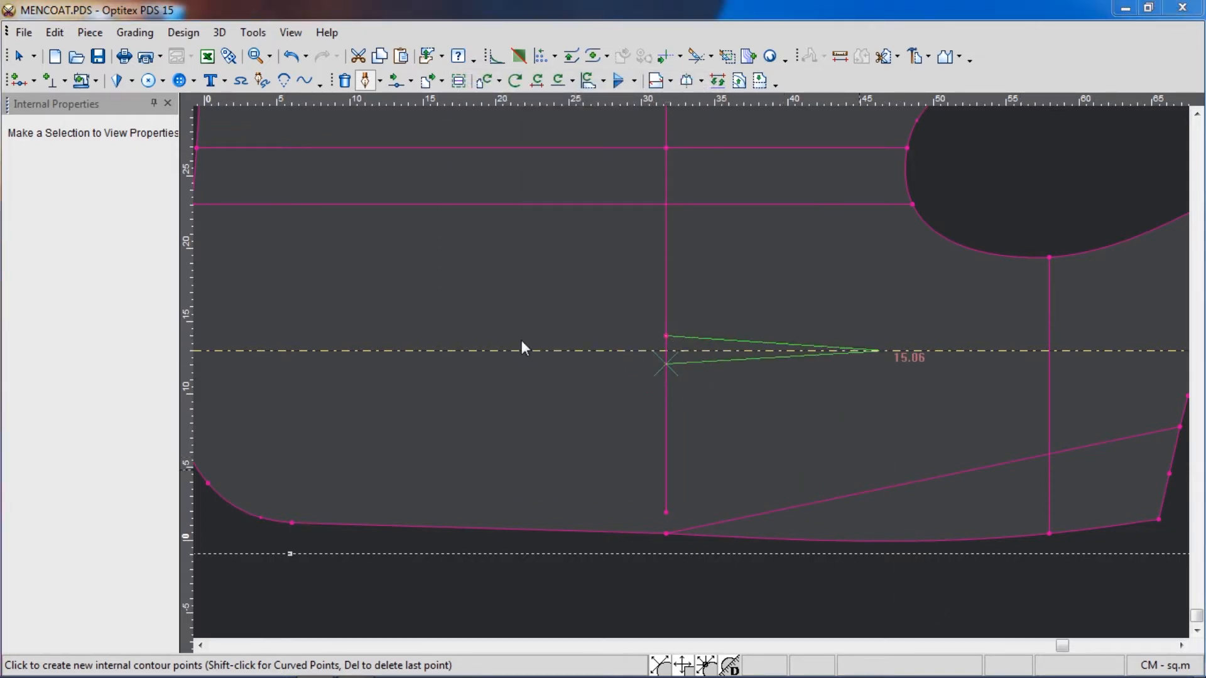
pyautogui.click(493, 120)
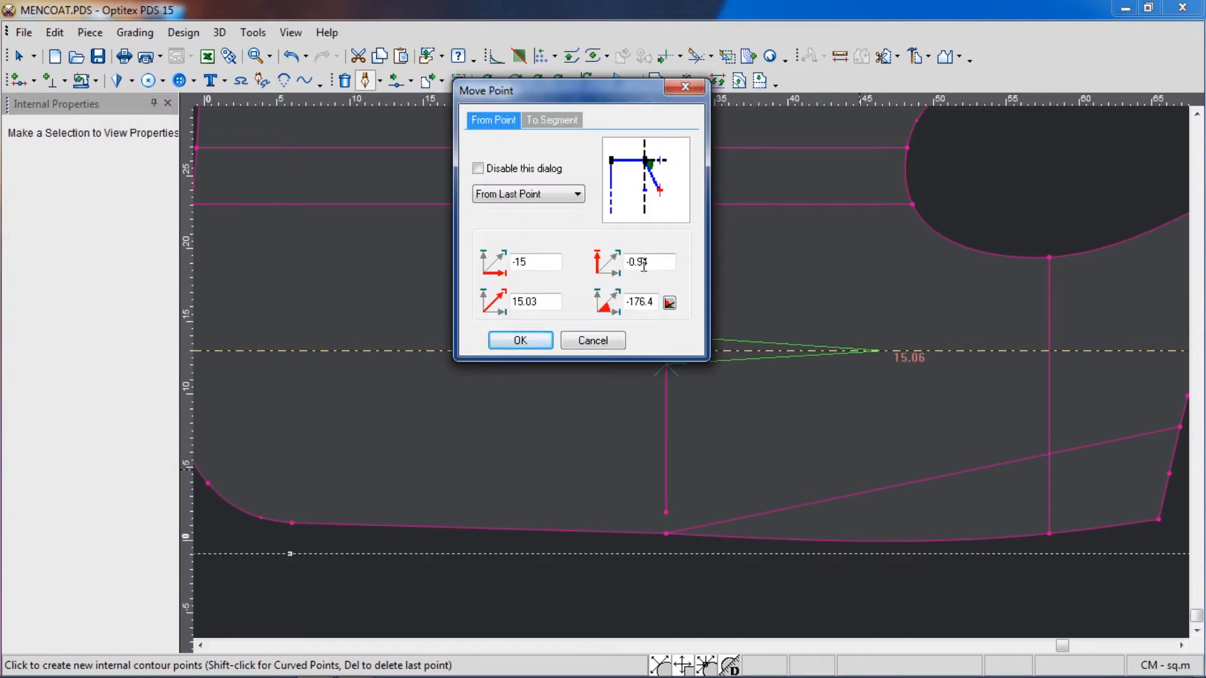
pyautogui.press('BackSpace')
pyautogui.press('Return')
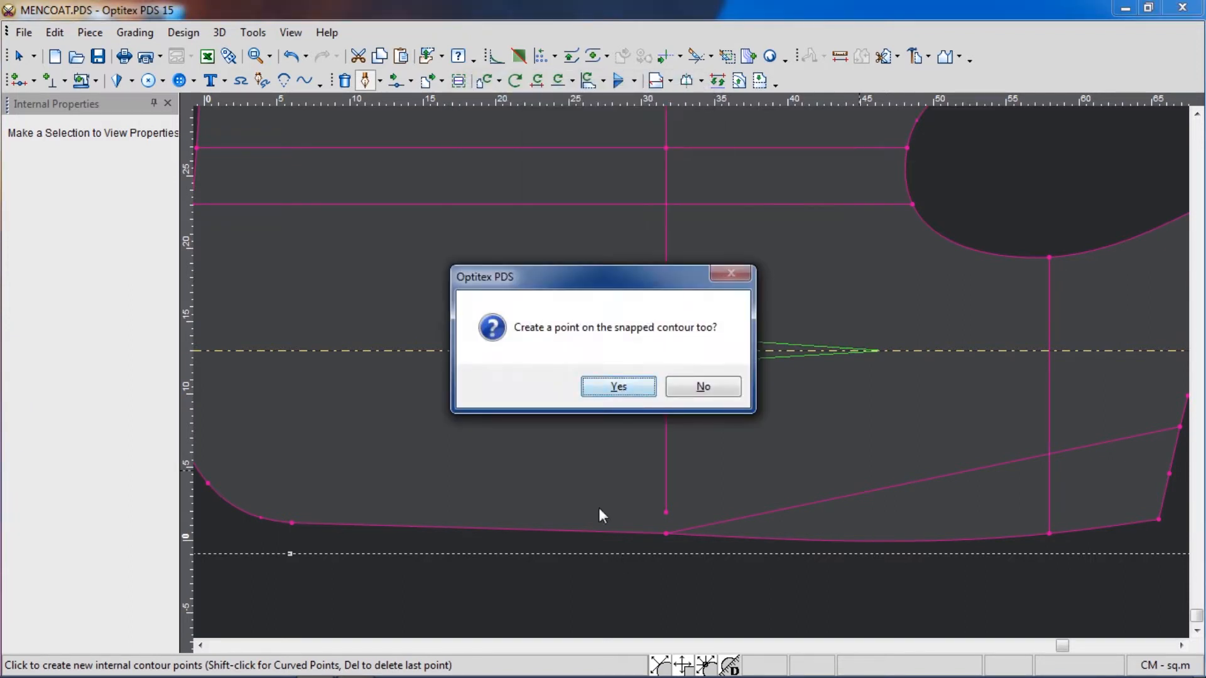
pyautogui.click(700, 385)
pyautogui.rightClick(718, 375)
pyautogui.click(748, 390)
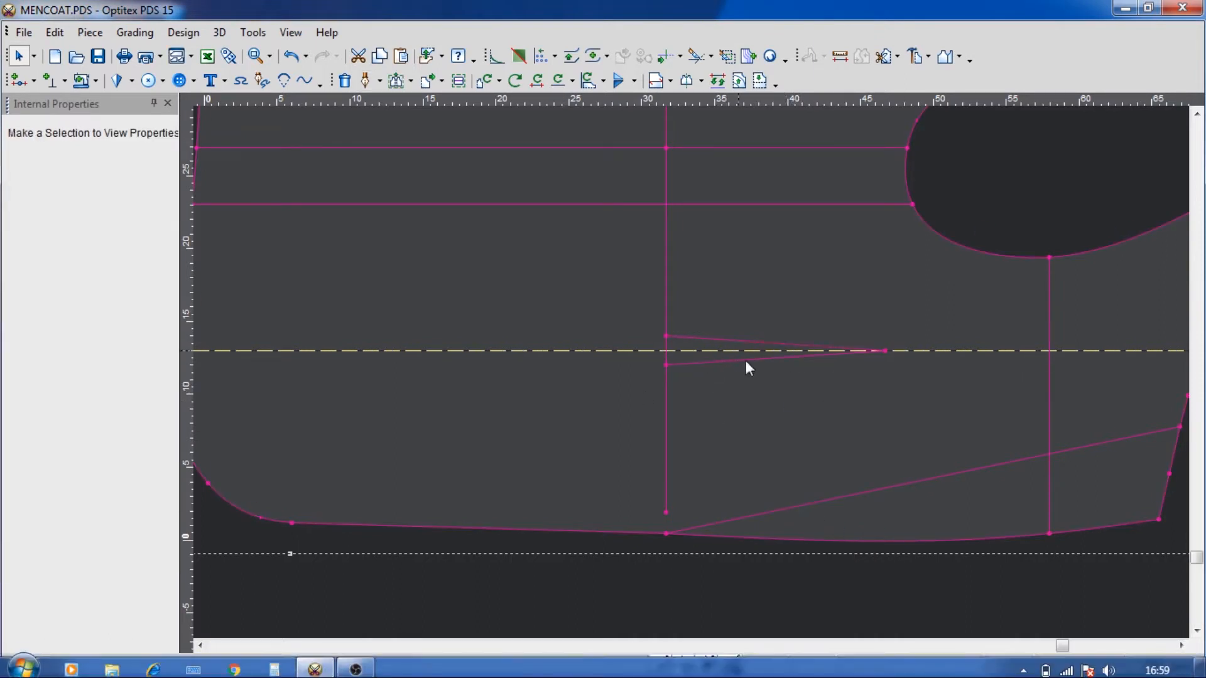
# - Measure the length of the dart's upper leg from the vertical internal line to the dart tip
pyautogui.press('m')
pyautogui.click(667, 336)
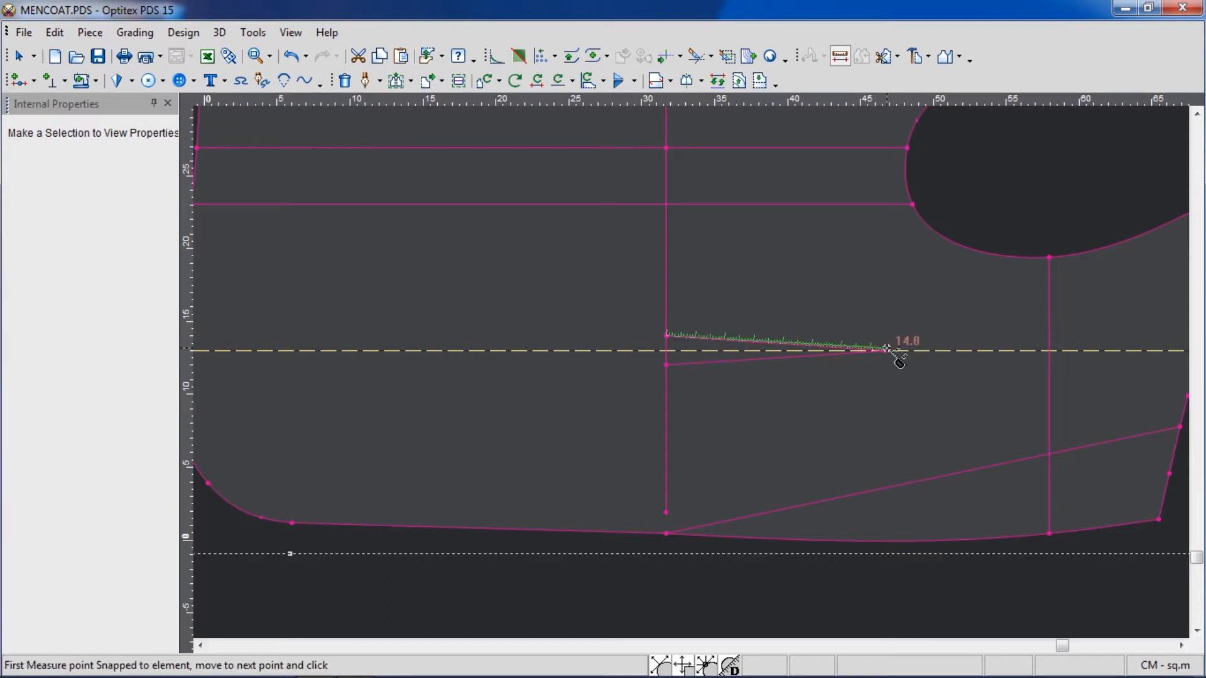
pyautogui.click(885, 351)
pyautogui.click(596, 34)
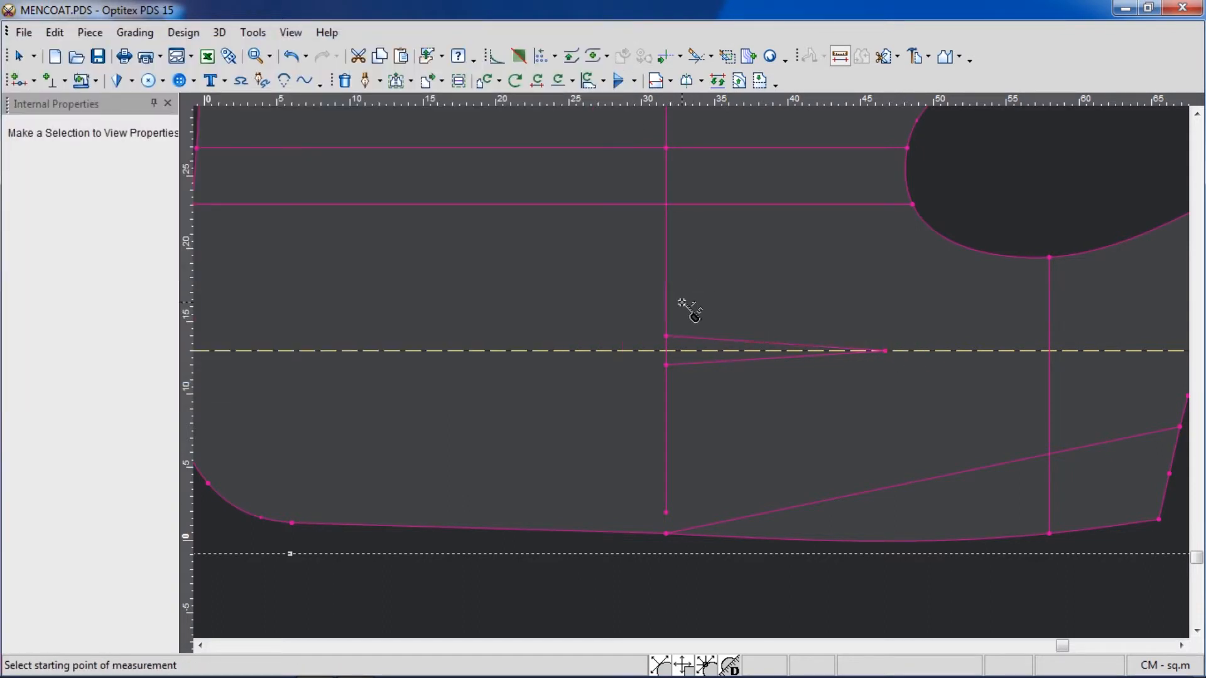
pyautogui.rightClick(709, 271)
pyautogui.click(739, 280)
# - Move the dart's two open ends together by -15 cm in X, toward the hem
pyautogui.hotkey('ctrl', 'm')
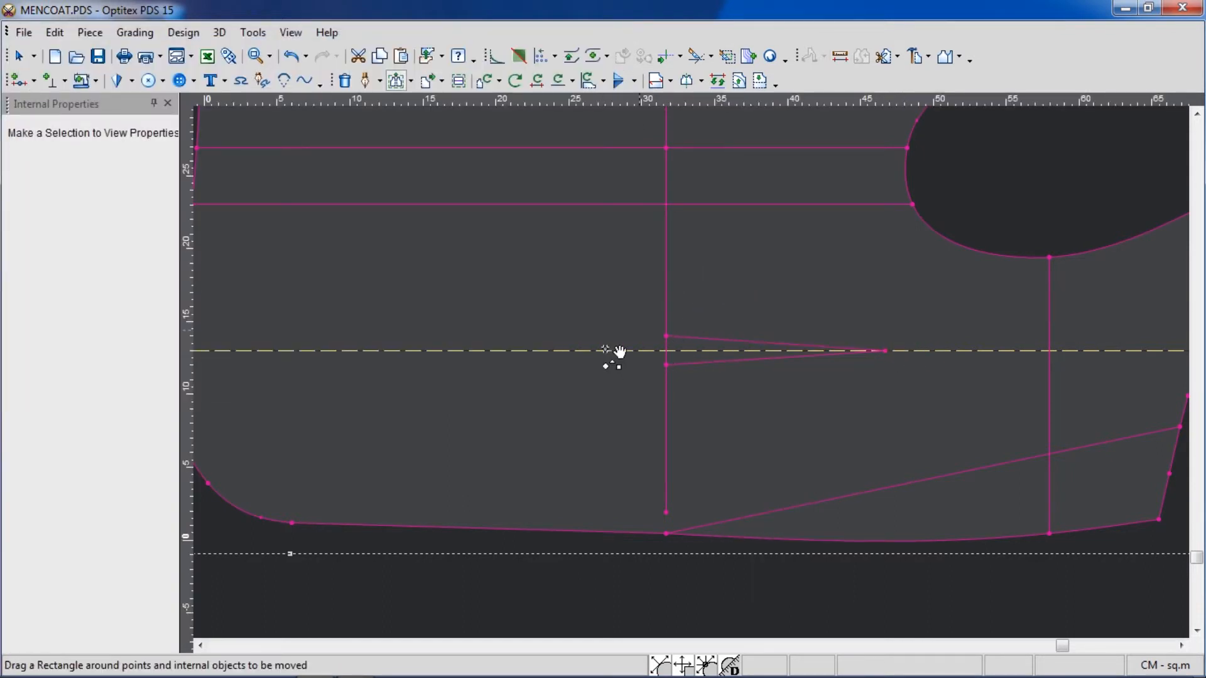
pyautogui.moveTo(616, 354); pyautogui.dragTo(681, 377)
pyautogui.click(680, 370)
pyautogui.write('-15')
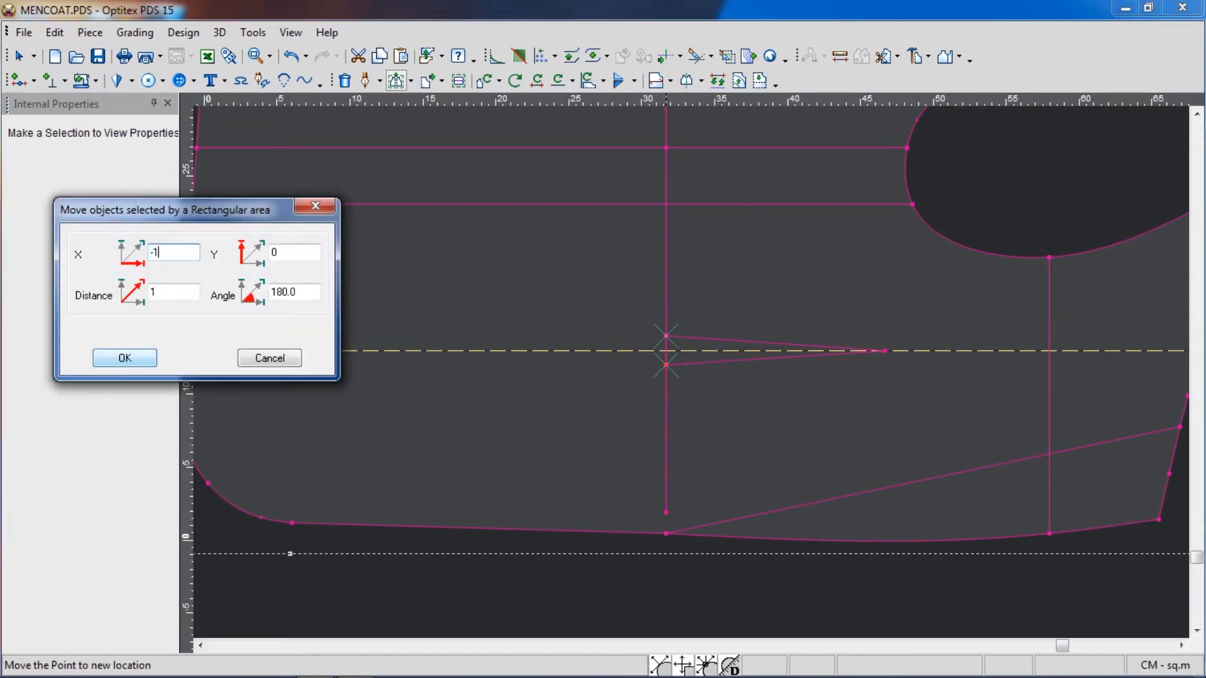
pyautogui.click(130, 358)
# - Move the dart's two open ends back toward the armhole by about 5 cm in X
pyautogui.scroll(-2, 738, 382)
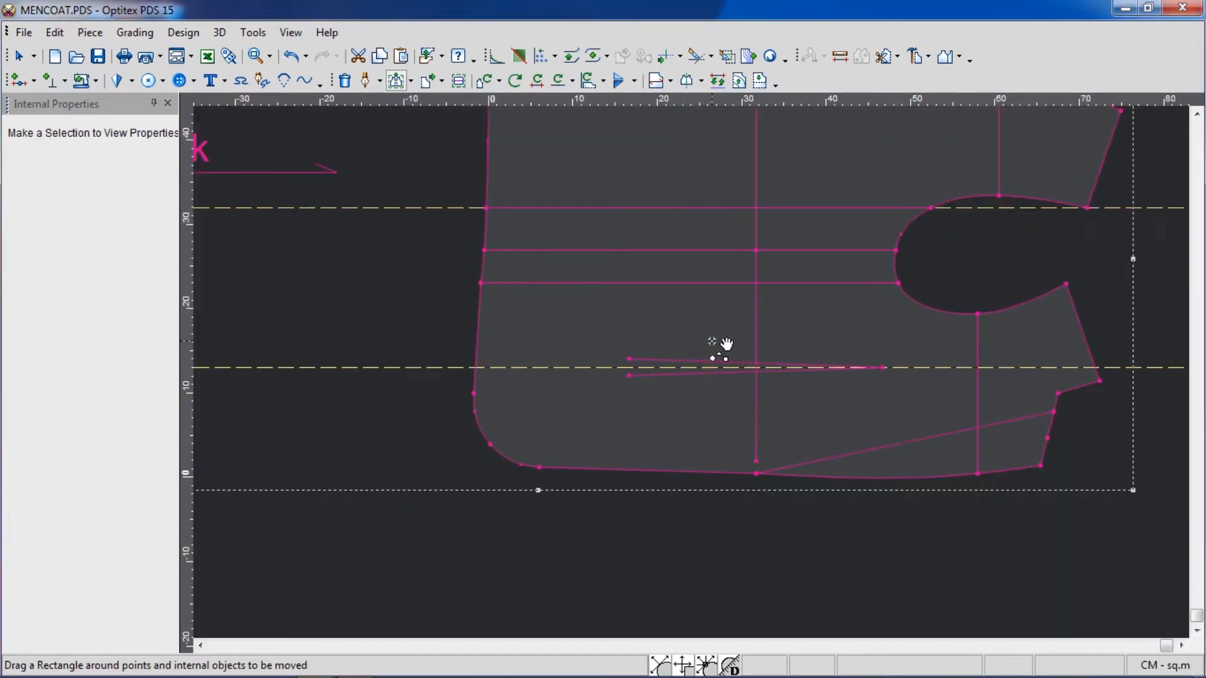
pyautogui.moveTo(618, 346); pyautogui.dragTo(641, 384)
pyautogui.click(629, 375)
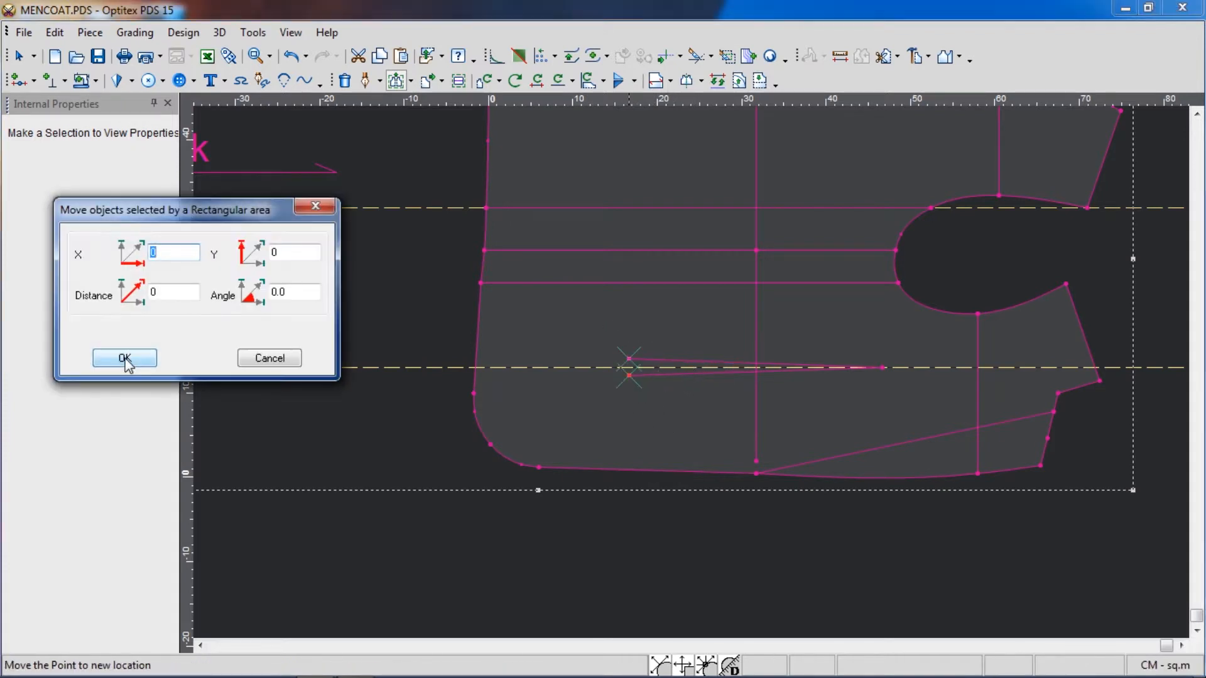
pyautogui.click(126, 360)
pyautogui.scroll(-2, 562, 375)
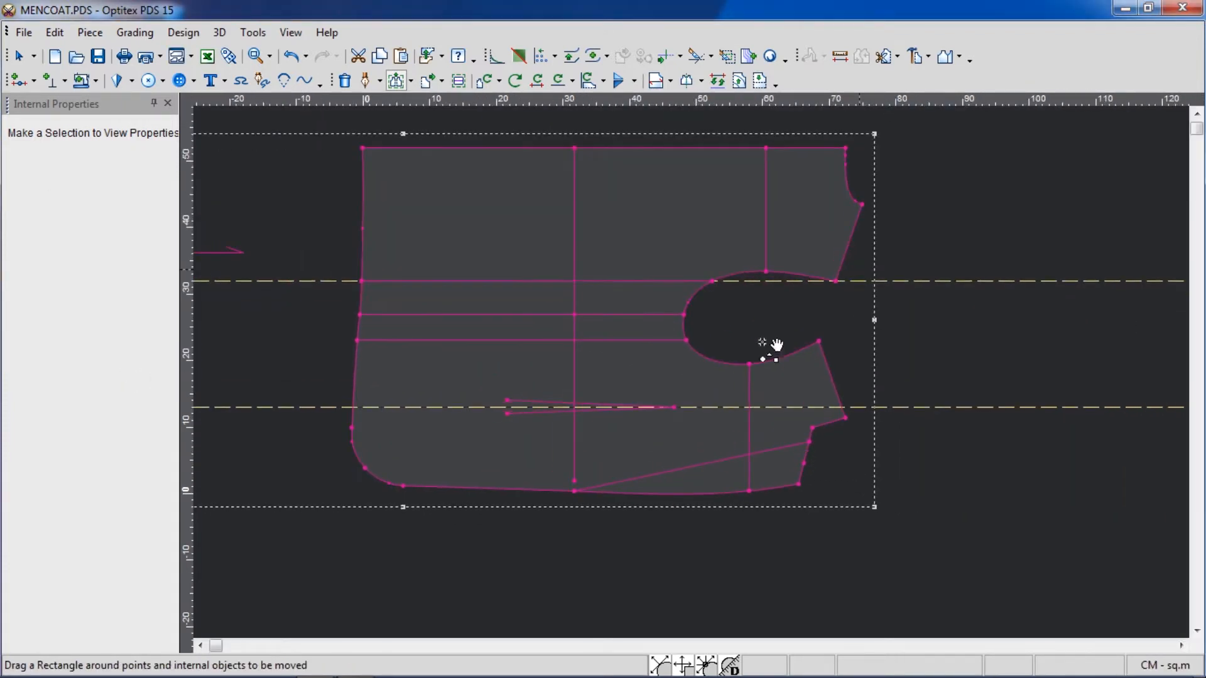
pyautogui.rightClick(938, 209)
pyautogui.click(969, 218)
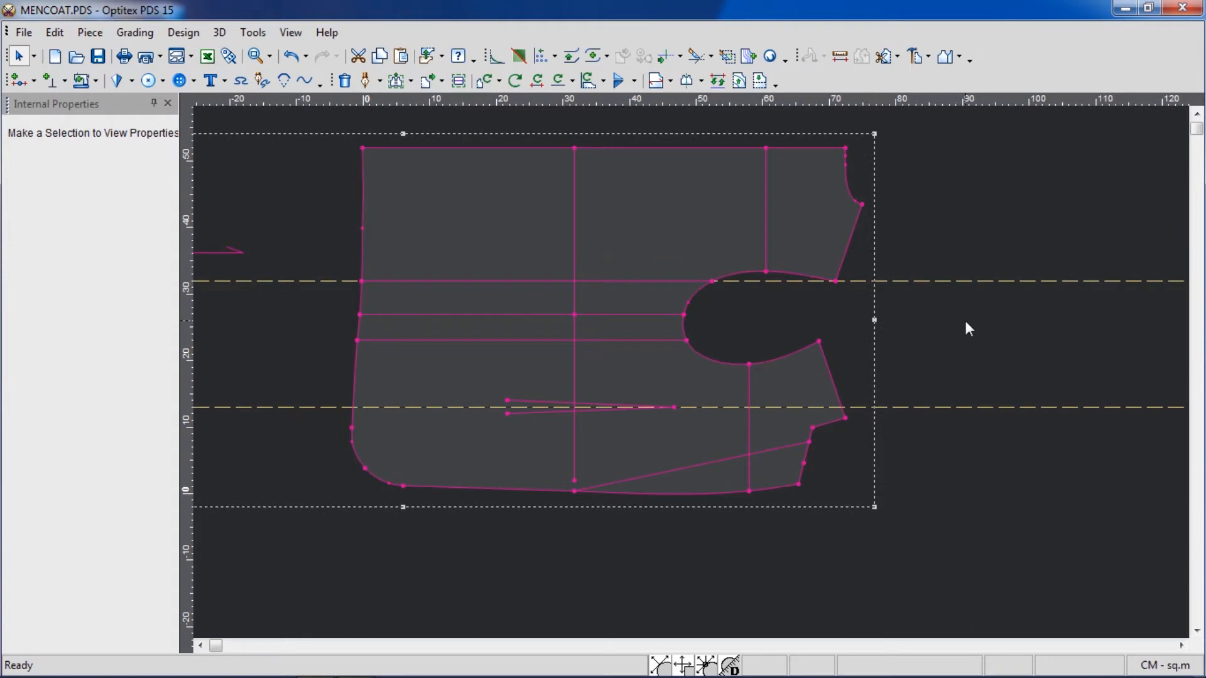
# - Clear the guide lines and start an internal contour on the hem at proportion 0.5 between the two lower panel lines, adding a point there
pyautogui.click(982, 280)
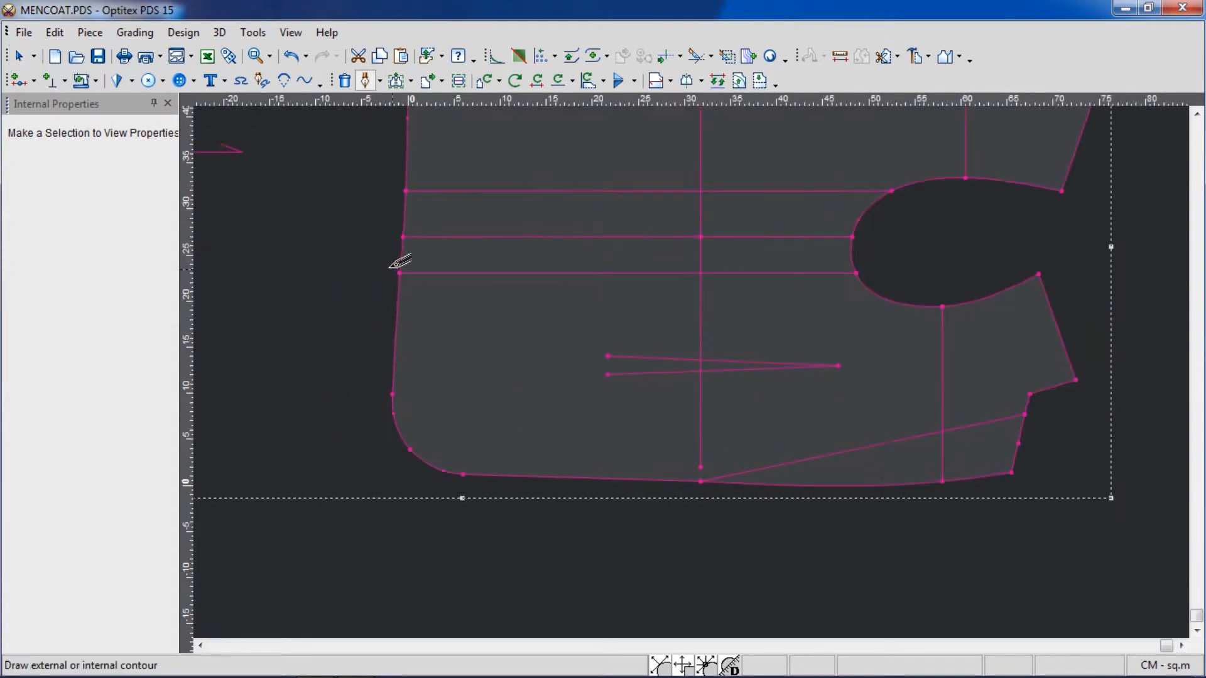
pyautogui.click(400, 272)
pyautogui.click(272, 468)
pyautogui.scroll(2, 708, 358)
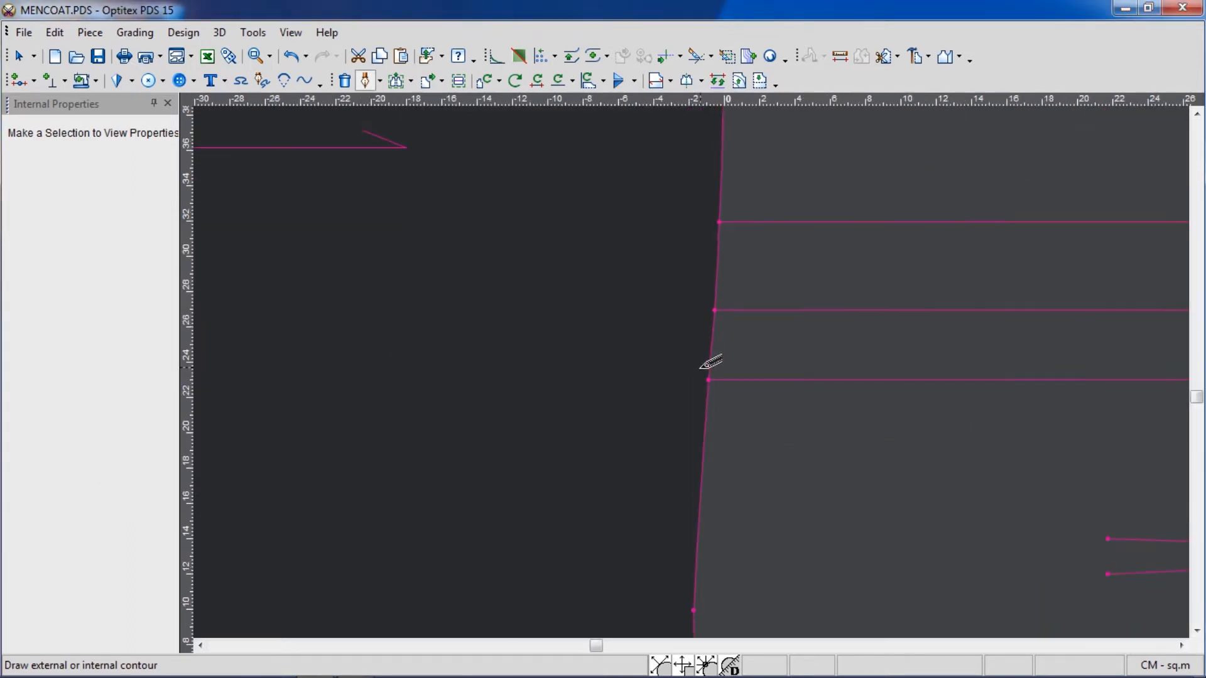
pyautogui.click(708, 372)
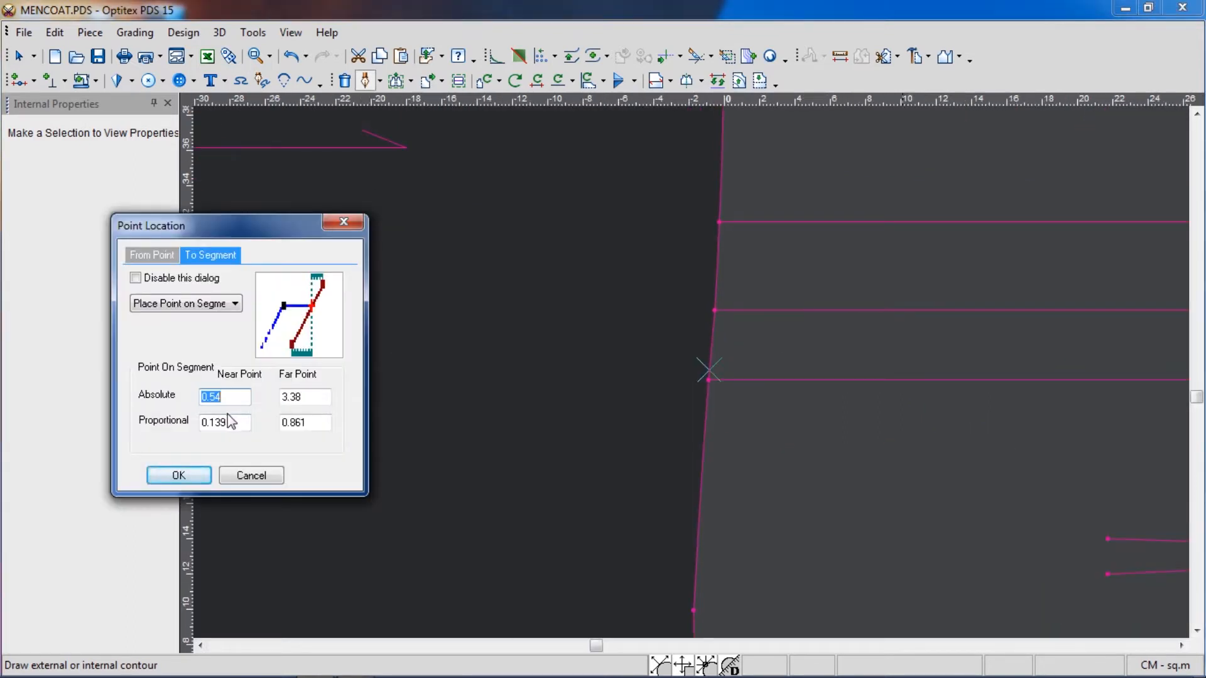
pyautogui.press('Tab')
pyautogui.press('Tab')
pyautogui.write('0.5')
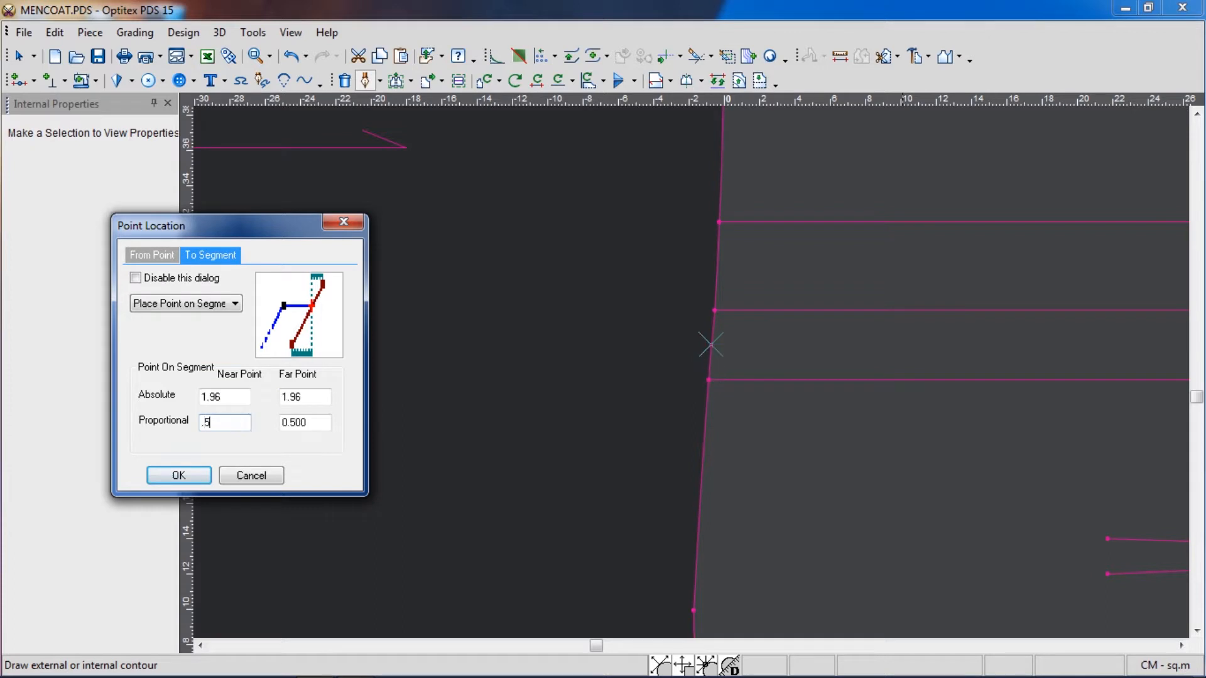
pyautogui.press('Return')
pyautogui.click(618, 387)
# - End the contour where the lowest panel line crosses the vertical internal line, adding a point on the snapped contour too
pyautogui.scroll(-3, 772, 392)
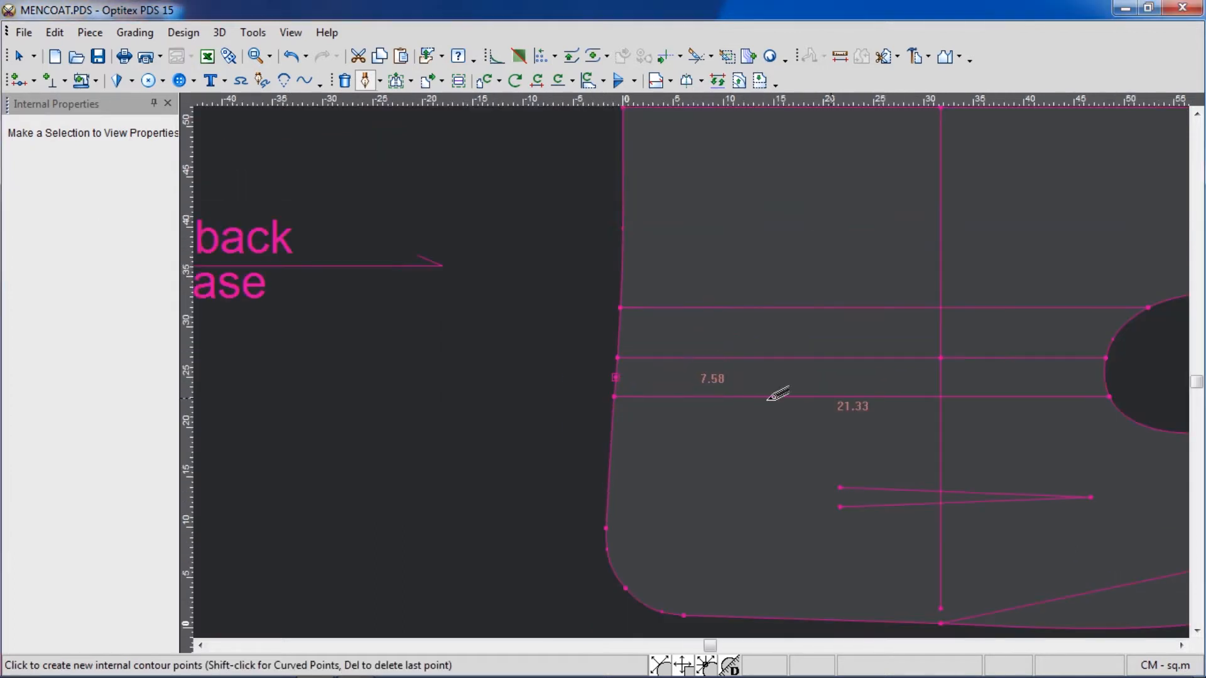
pyautogui.scroll(2, 788, 366)
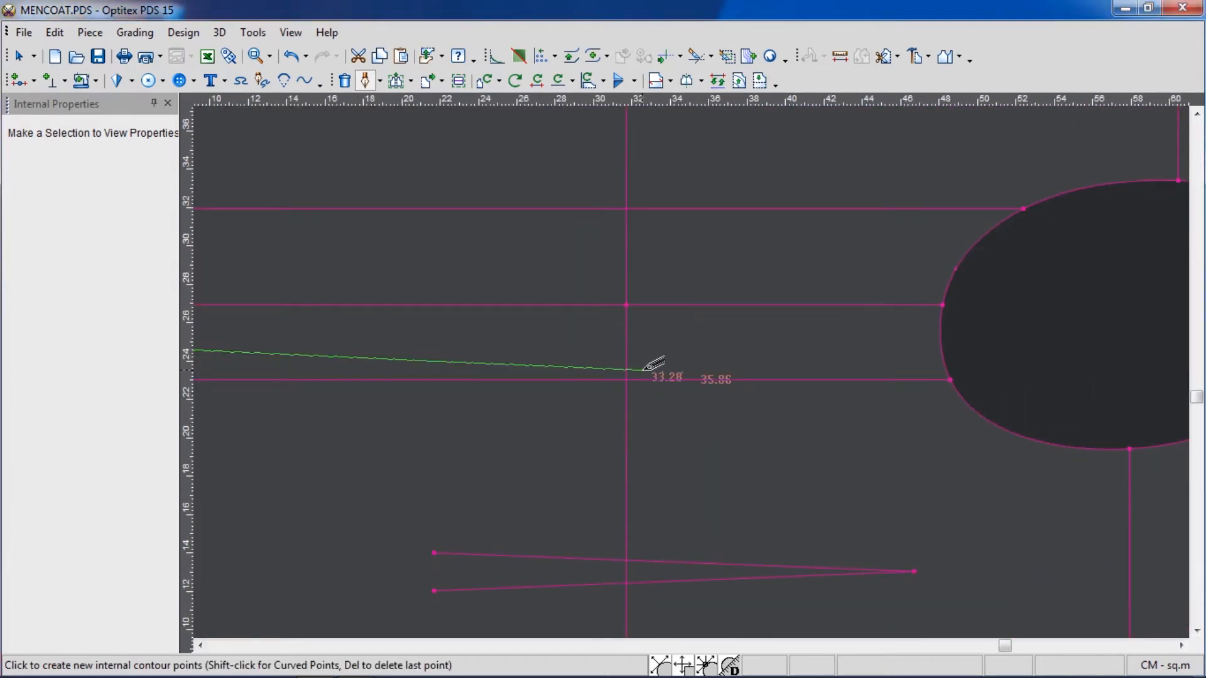
pyautogui.click(628, 378)
pyautogui.click(521, 335)
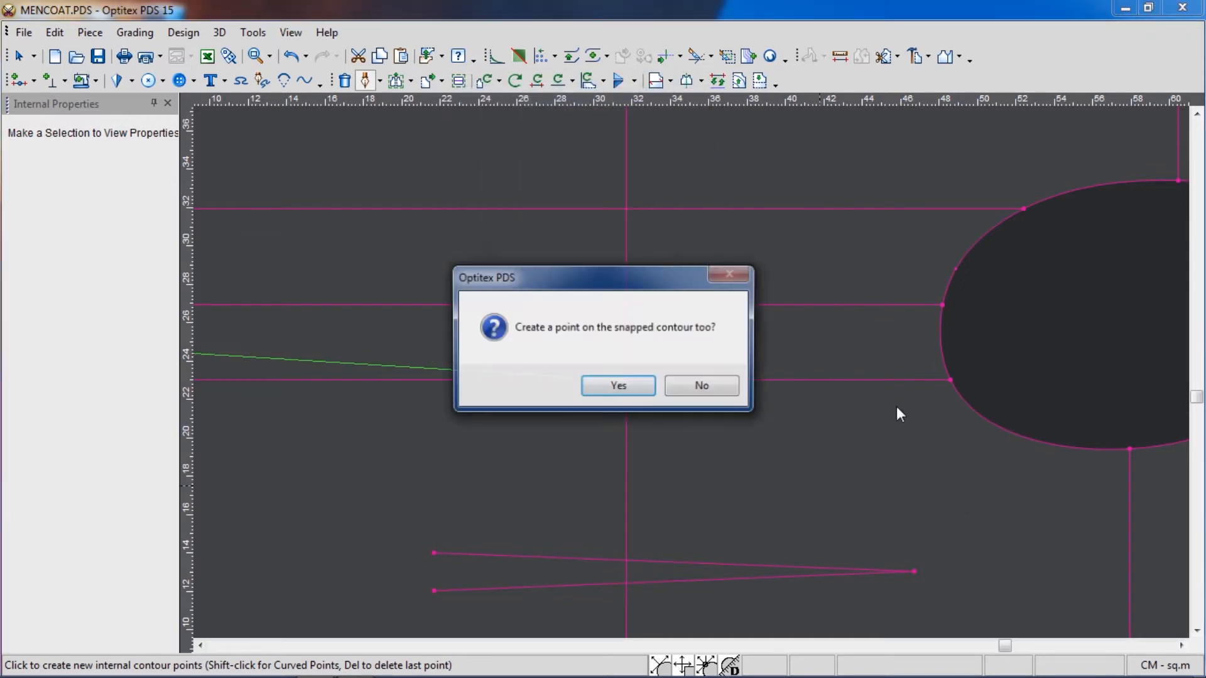
pyautogui.click(618, 385)
pyautogui.scroll(-3, 840, 350)
pyautogui.rightClick(861, 353)
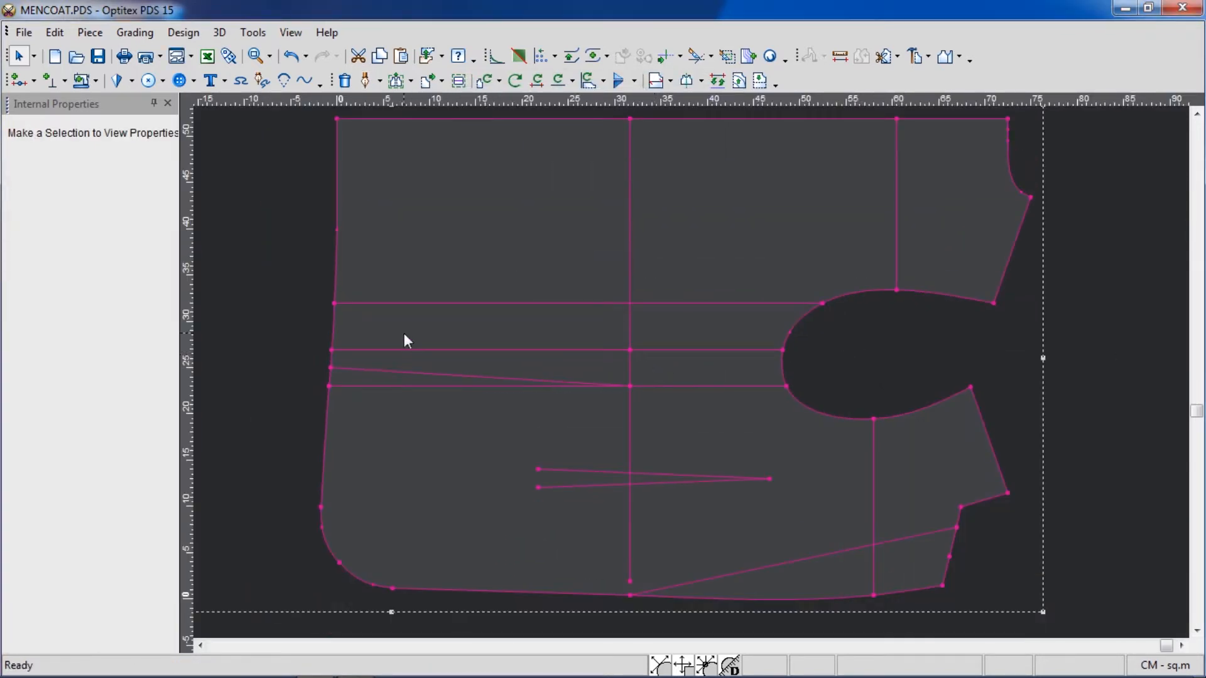
# - Move the hem end of the uppermost panel line 2 cm along the hem contour, away from the other panel lines
pyautogui.scroll(3, 691, 372)
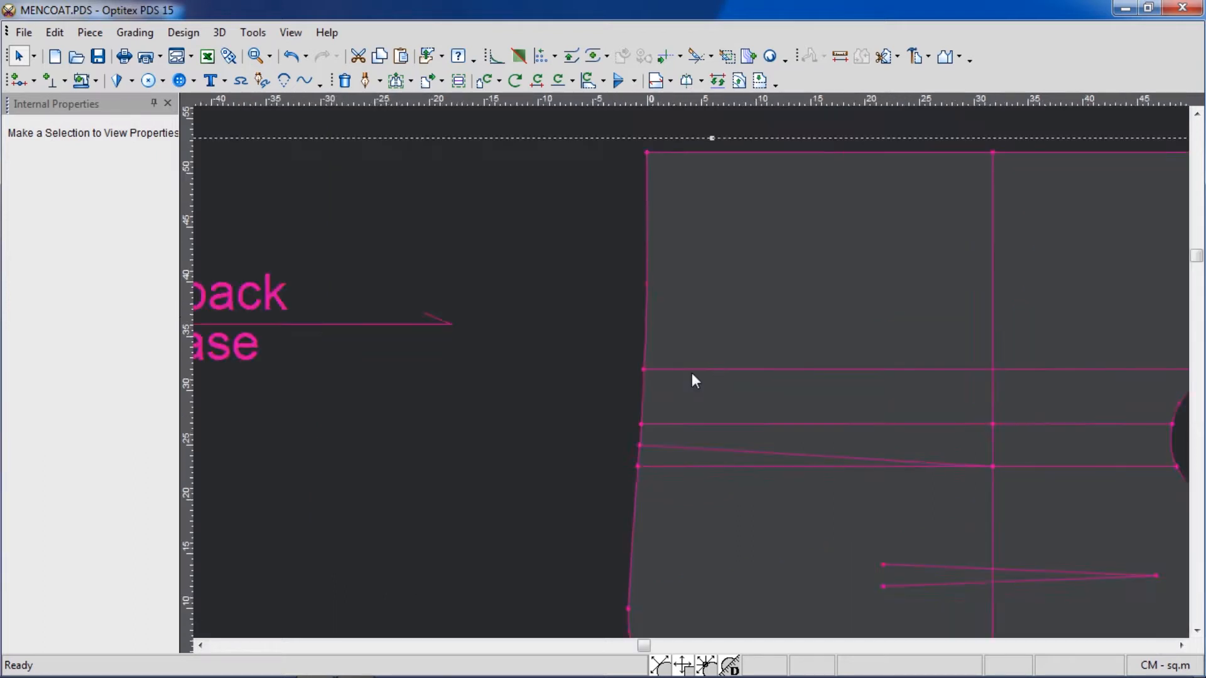
pyautogui.press('m')
pyautogui.click(636, 370)
pyautogui.click(635, 371)
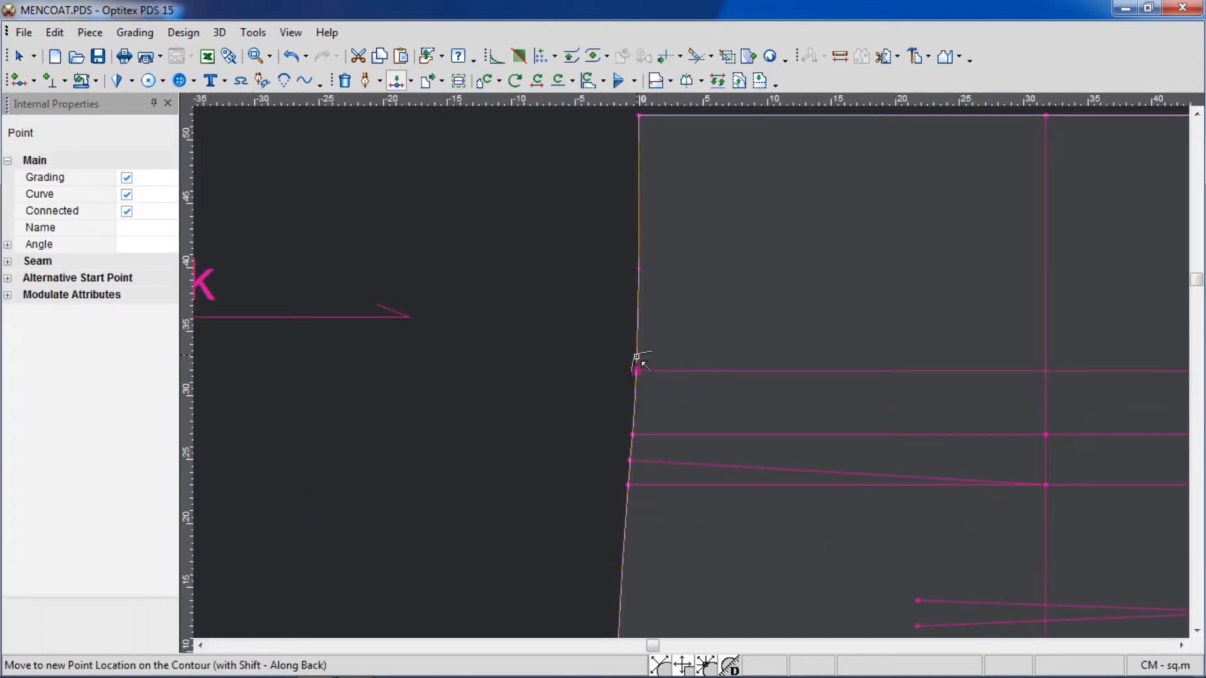
pyautogui.write('2')
pyautogui.press('Return')
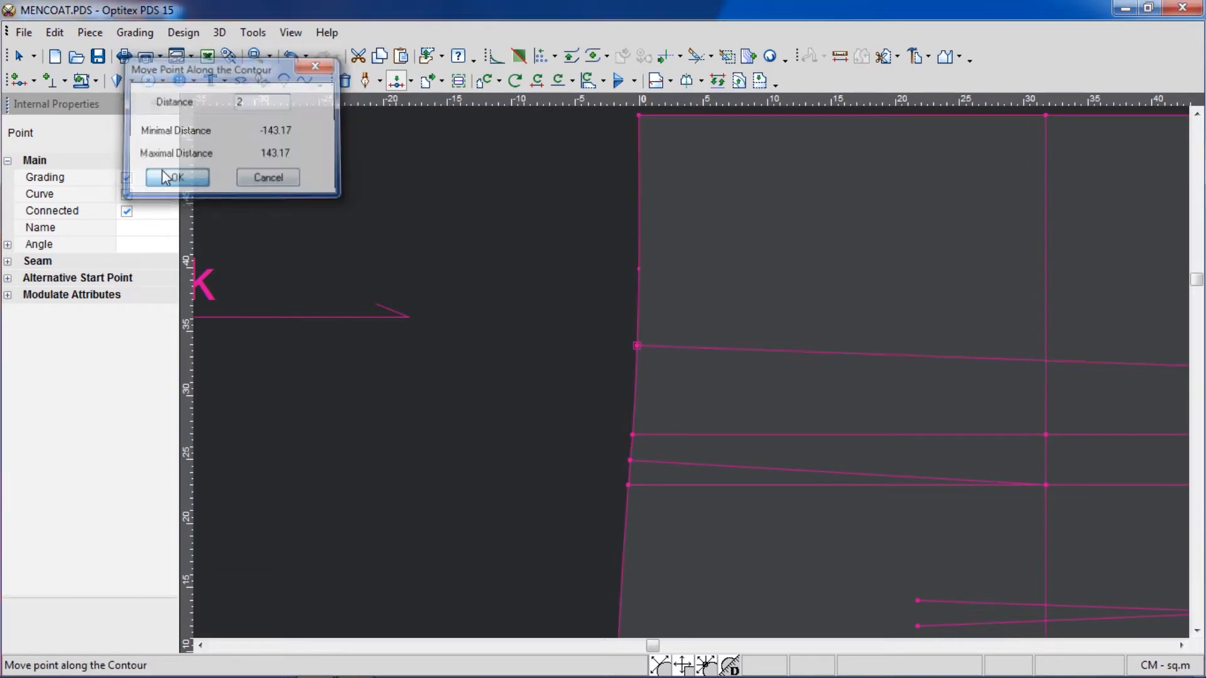
pyautogui.scroll(-3, 780, 382)
pyautogui.scroll(4, 691, 371)
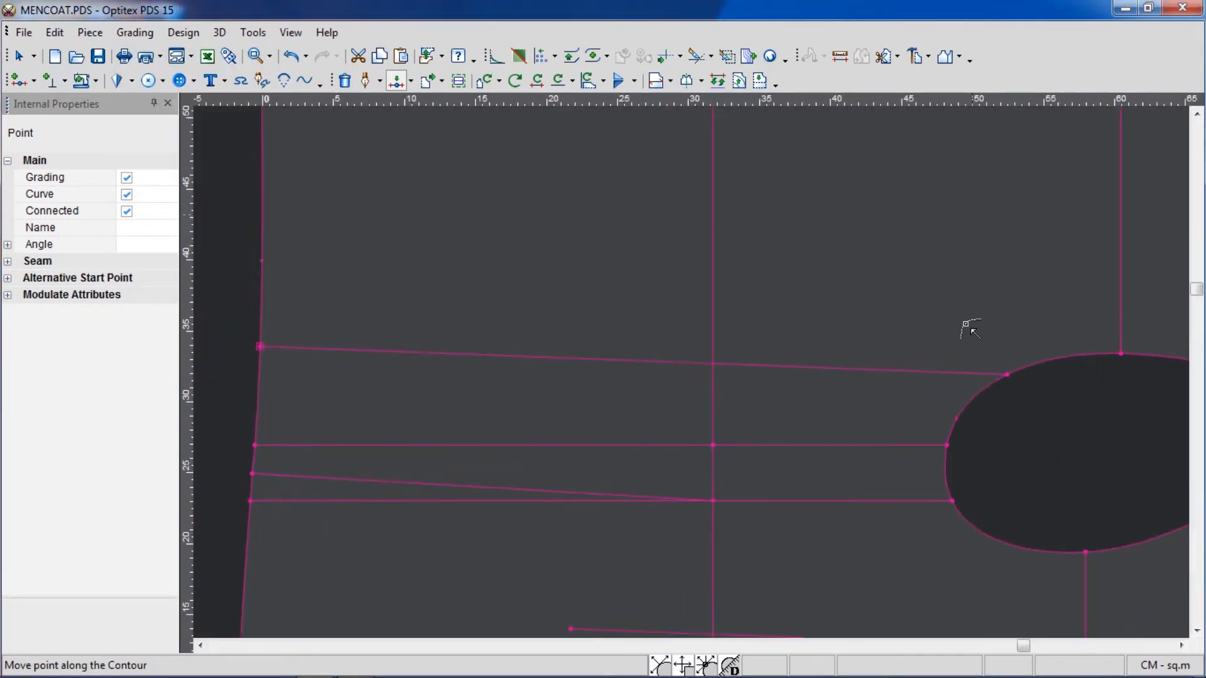
pyautogui.scroll(-3, 970, 328)
pyautogui.press('Escape')
# - Bend the uppermost panel line at the vertical internal line, level with its armhole end, using a guide line, and make the bend a grading point
pyautogui.moveTo(674, 382); pyautogui.dragTo(672, 375)
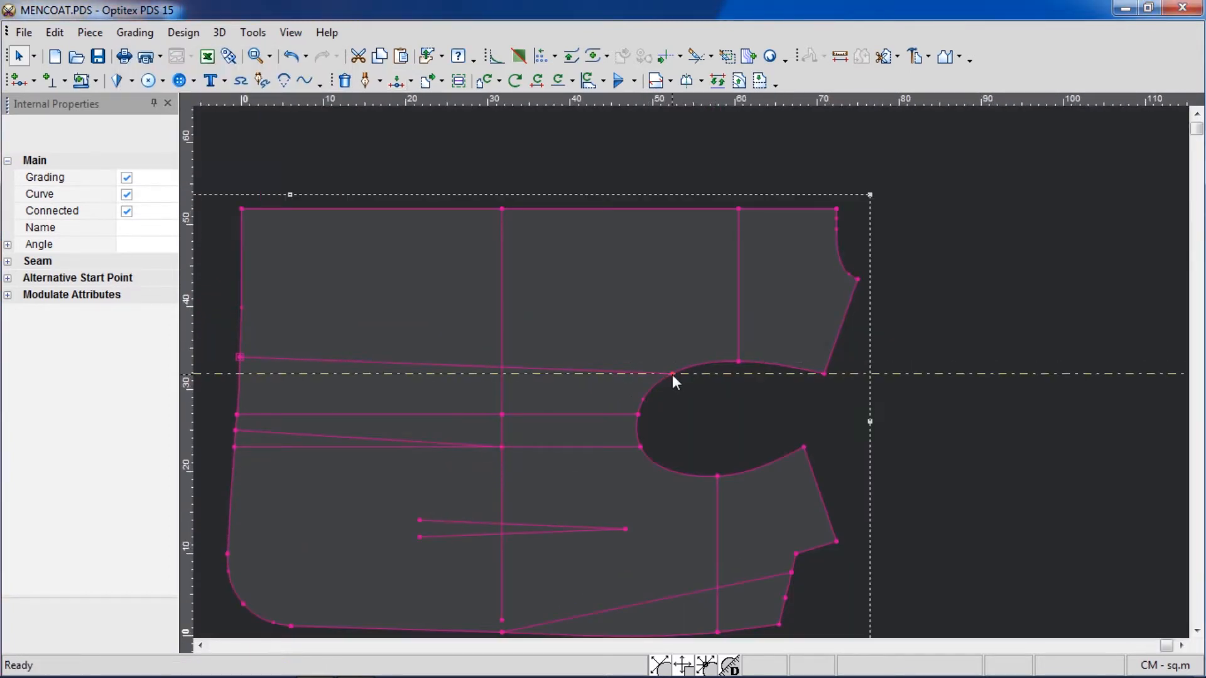
pyautogui.scroll(2, 553, 381)
pyautogui.press('m')
pyautogui.click(590, 348)
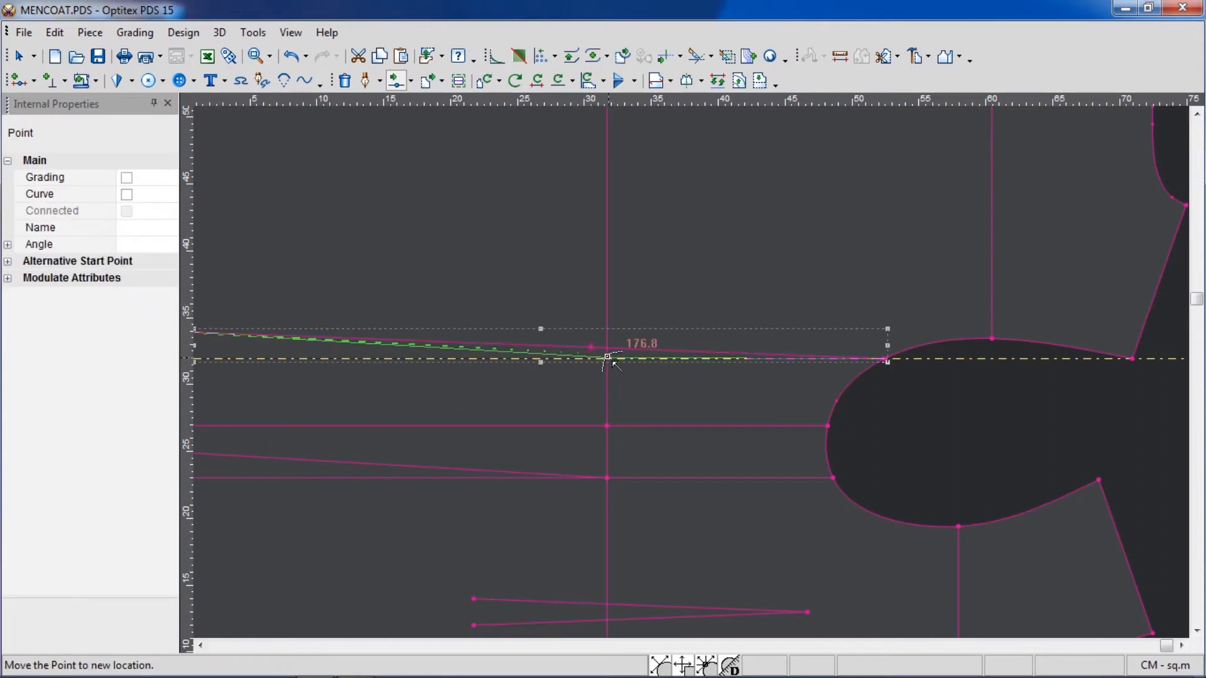
pyautogui.click(606, 358)
pyautogui.click(525, 342)
pyautogui.click(121, 180)
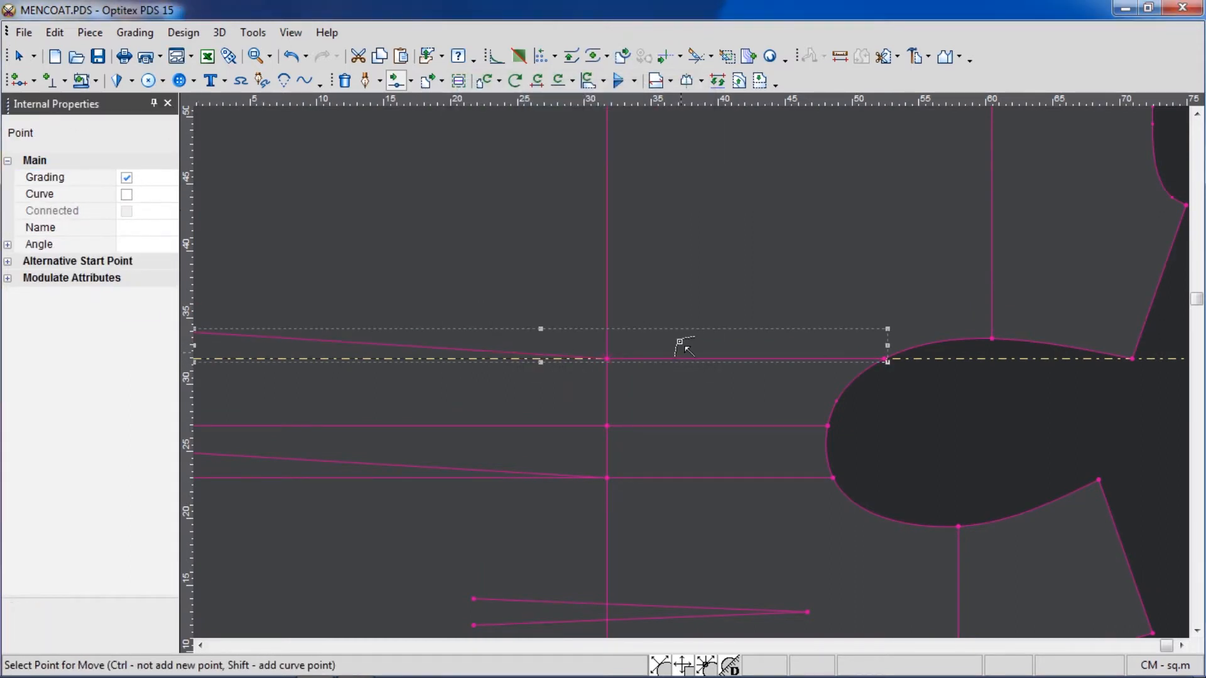
# - Add two curve points to the uppermost panel line between the vertical line and the armhole, shaping it into a gentle upward curve
pyautogui.scroll(2, 856, 377)
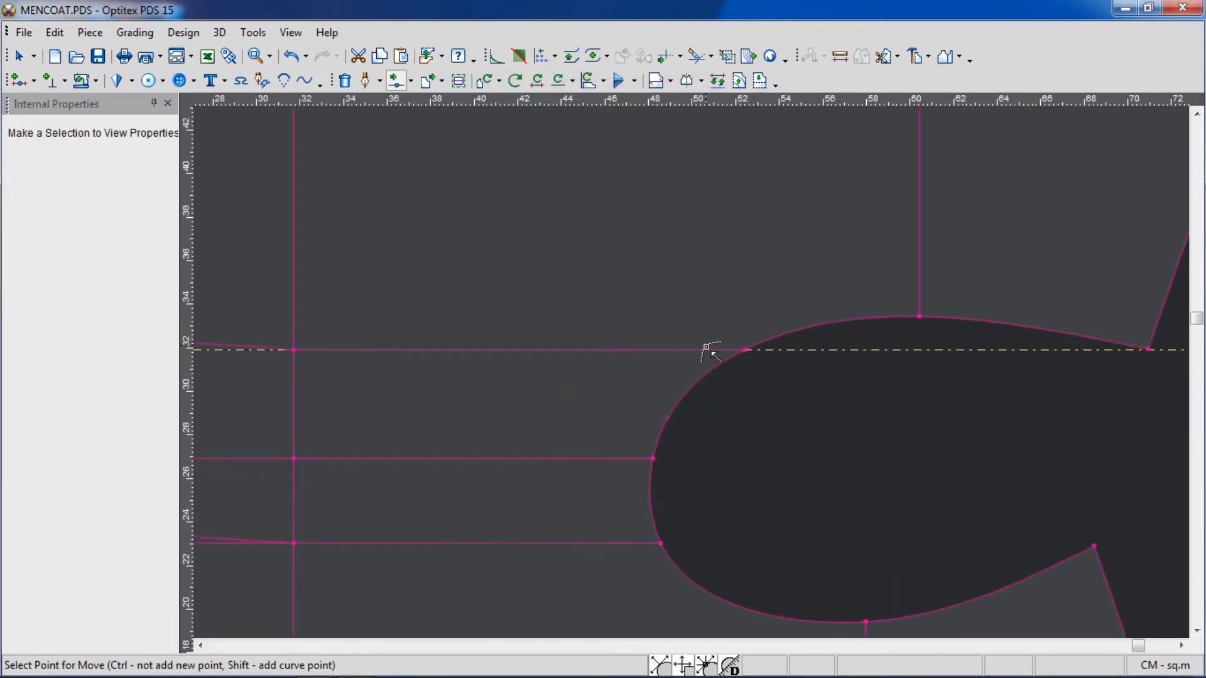
pyautogui.keyDown('shift'); pyautogui.click(705, 350); pyautogui.keyUp('shift')
pyautogui.click(684, 341)
pyautogui.click(525, 342)
pyautogui.click(525, 341)
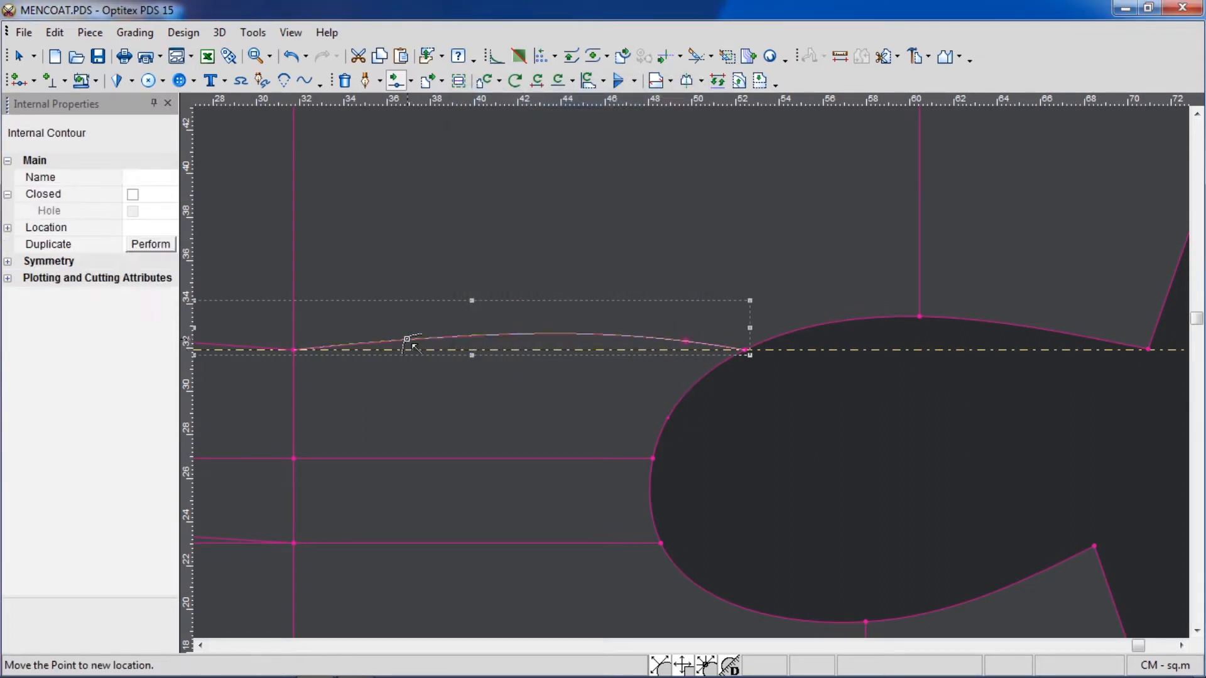
pyautogui.click(523, 341)
pyautogui.click(522, 342)
pyautogui.scroll(-2, 527, 331)
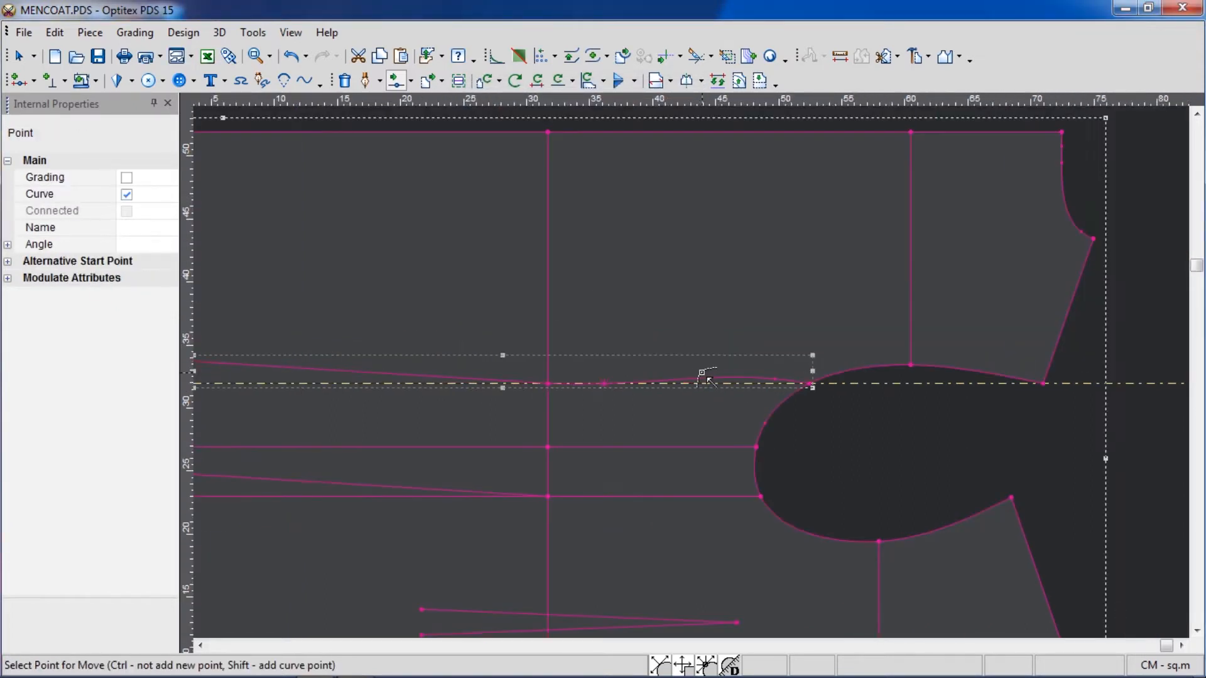
pyautogui.scroll(-2, 706, 378)
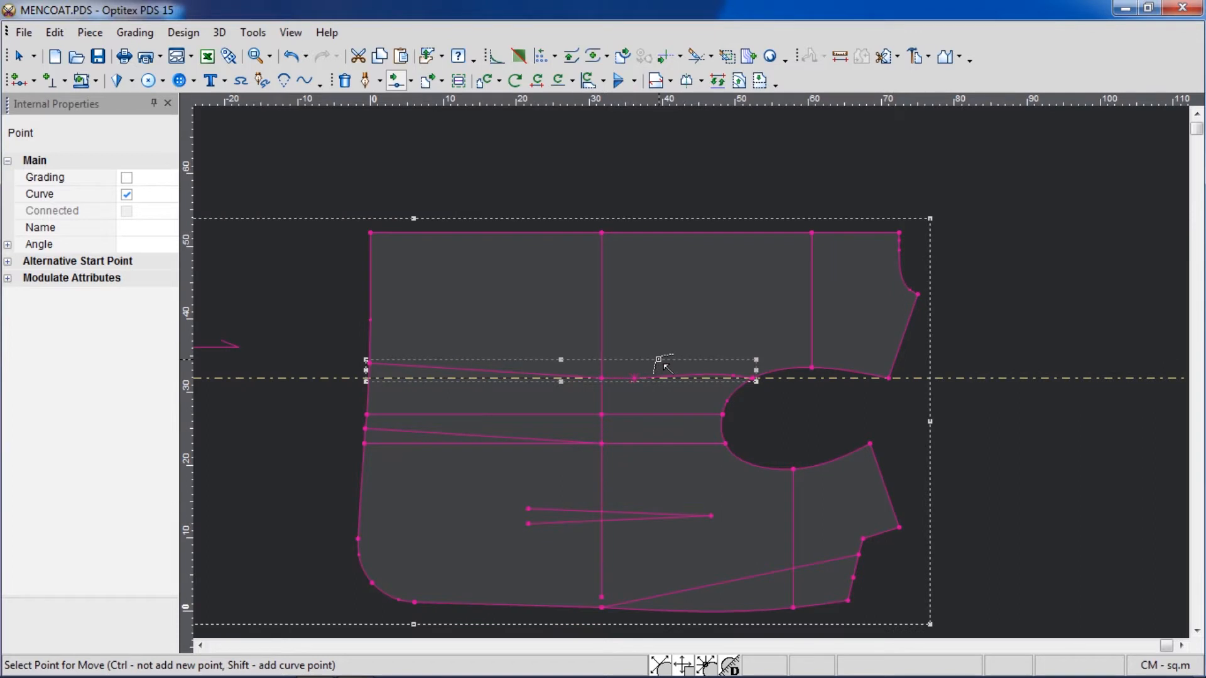
# - Curve the uppermost panel line near the hem by moving a new curve point 0.54 cm in X and 0.11 cm in Y, and clear the guides
pyautogui.scroll(3, 570, 382)
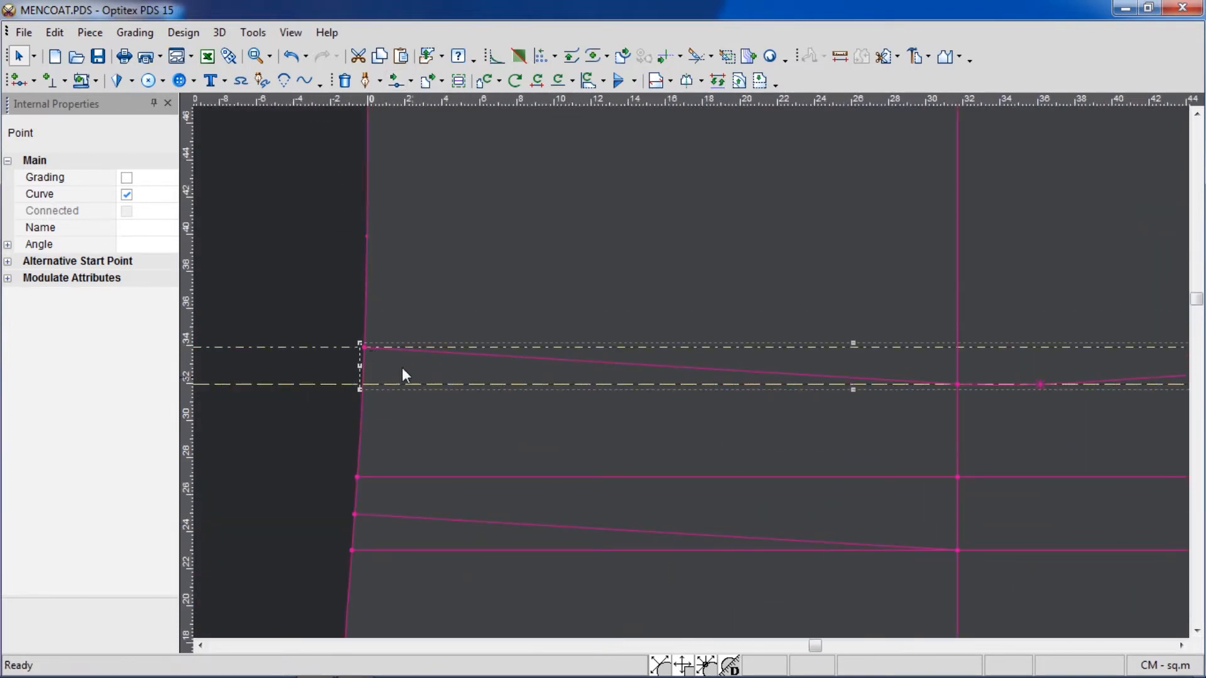
pyautogui.scroll(3, 695, 377)
pyautogui.scroll(1, 612, 337)
pyautogui.click(795, 362)
pyautogui.click(827, 355)
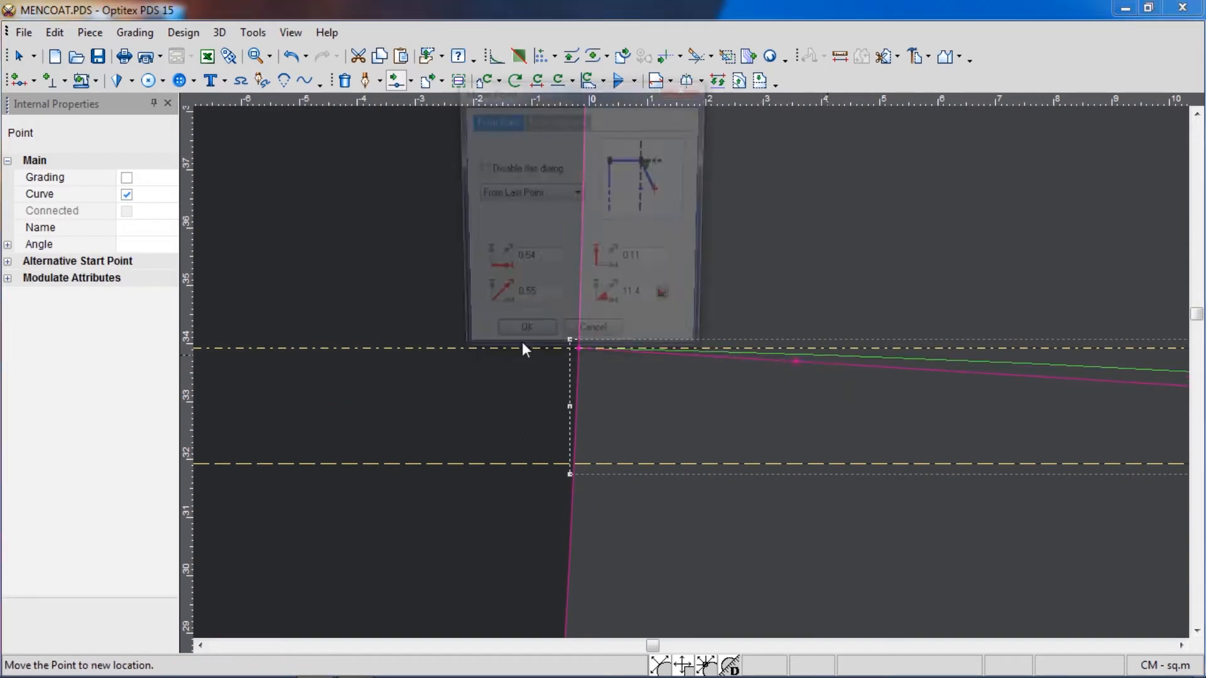
pyautogui.click(522, 337)
pyautogui.scroll(-6, 905, 366)
pyautogui.rightClick(1033, 261)
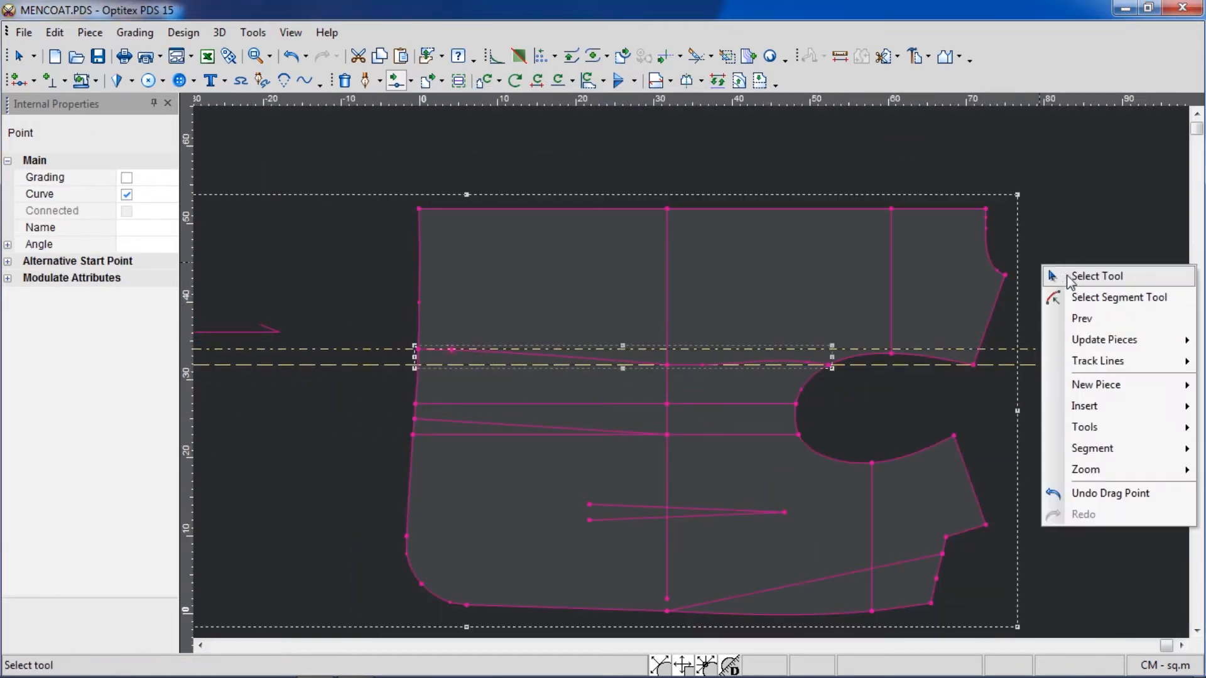
pyautogui.click(1071, 275)
pyautogui.click(1066, 368)
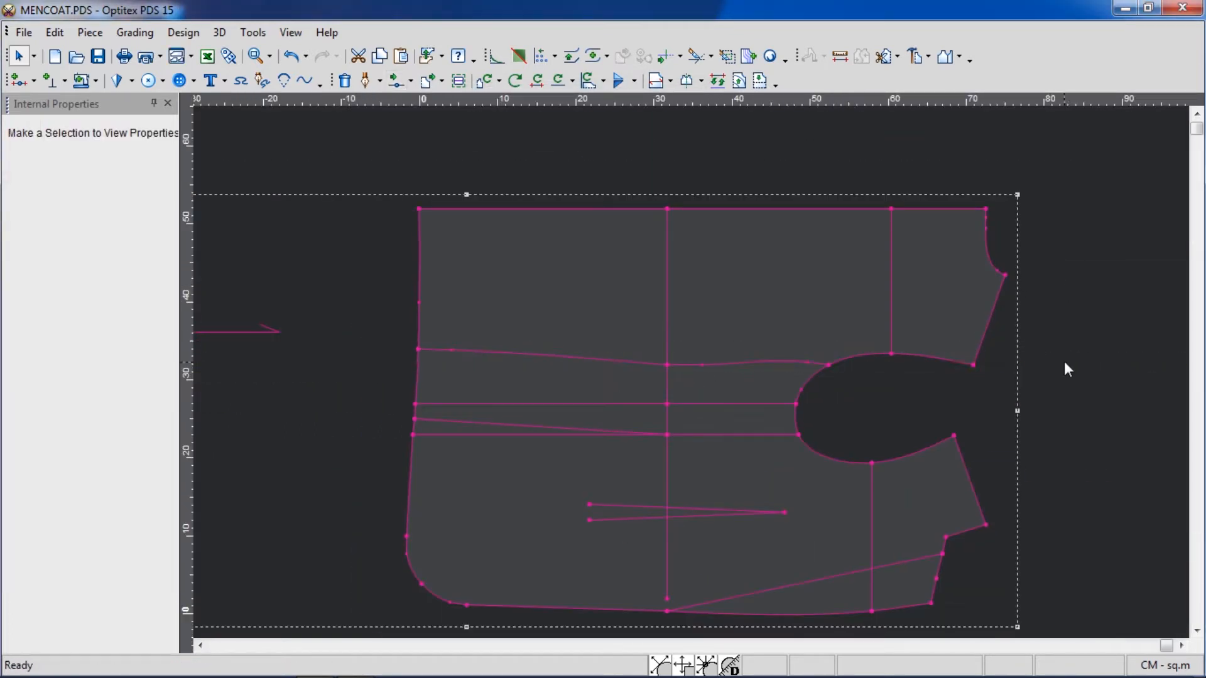
# - Draw an internal line from the hem contour, midway between the two uppermost panel lines, to the uppermost line's armhole end, adding a contour point
pyautogui.scroll(2, 692, 372)
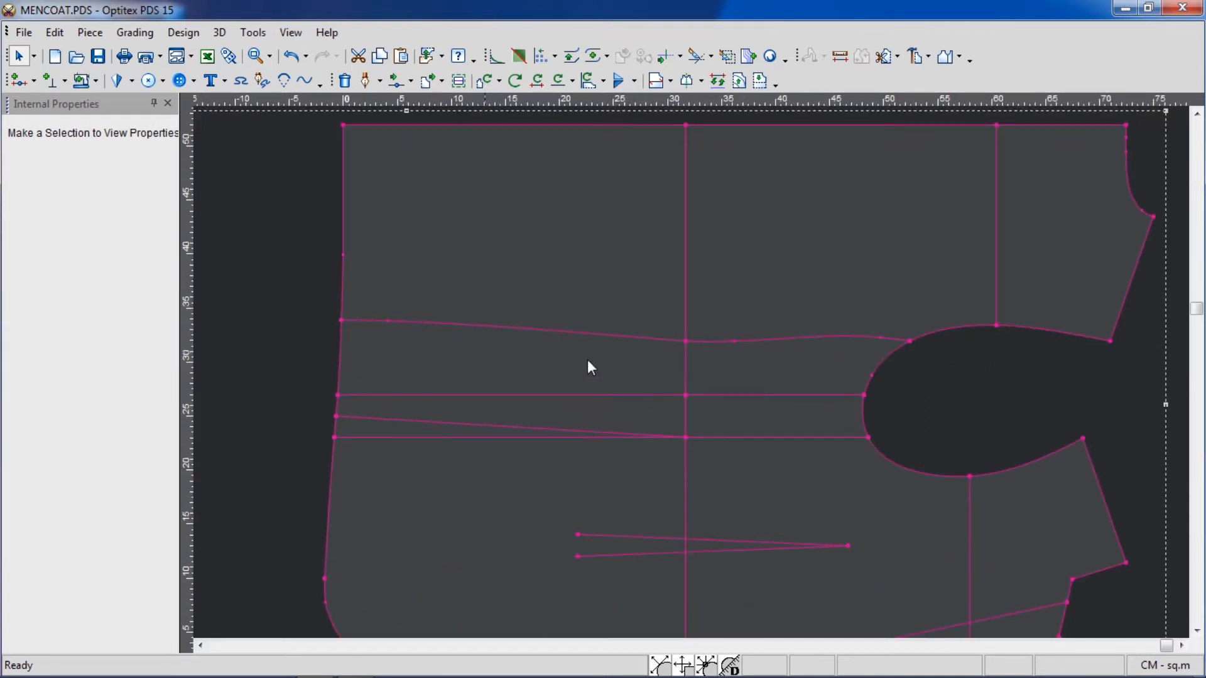
pyautogui.press('d')
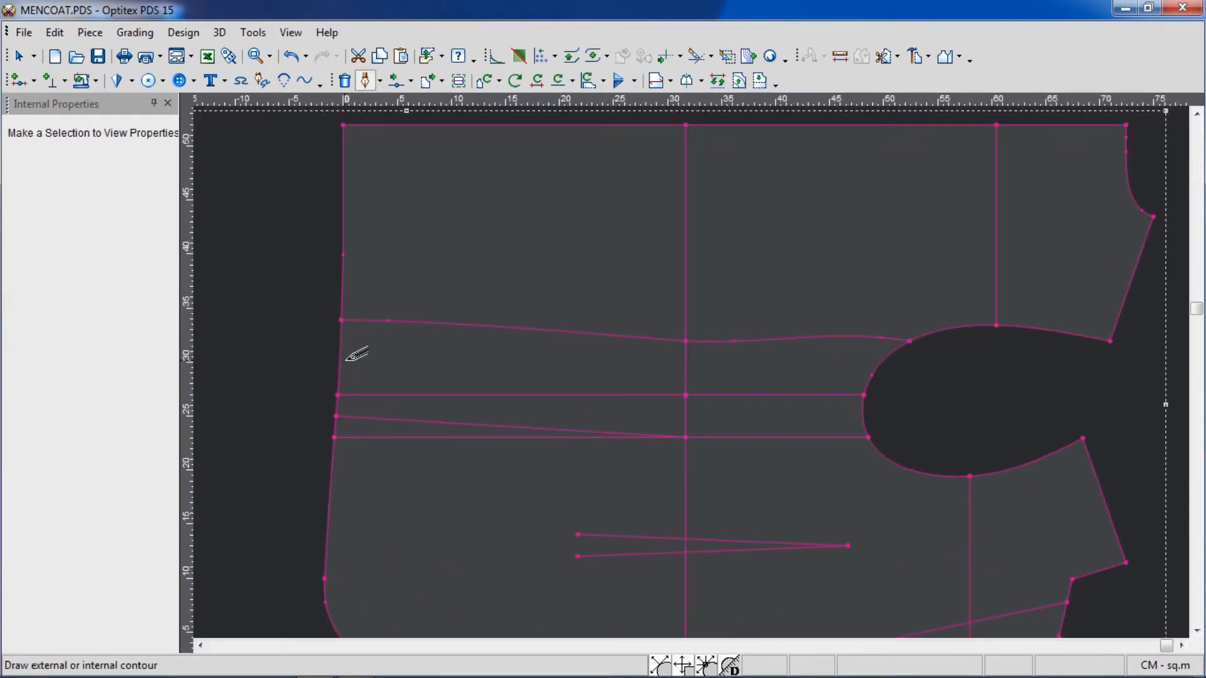
pyautogui.click(339, 357)
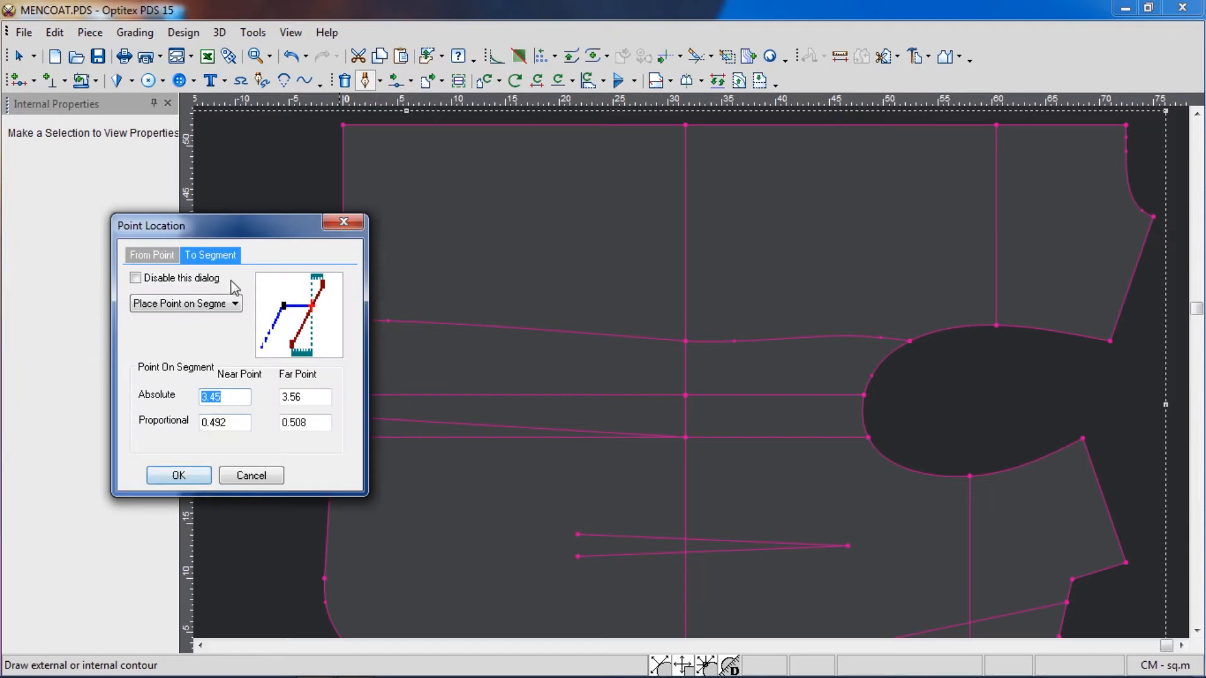
pyautogui.moveTo(254, 239); pyautogui.dragTo(143, 202)
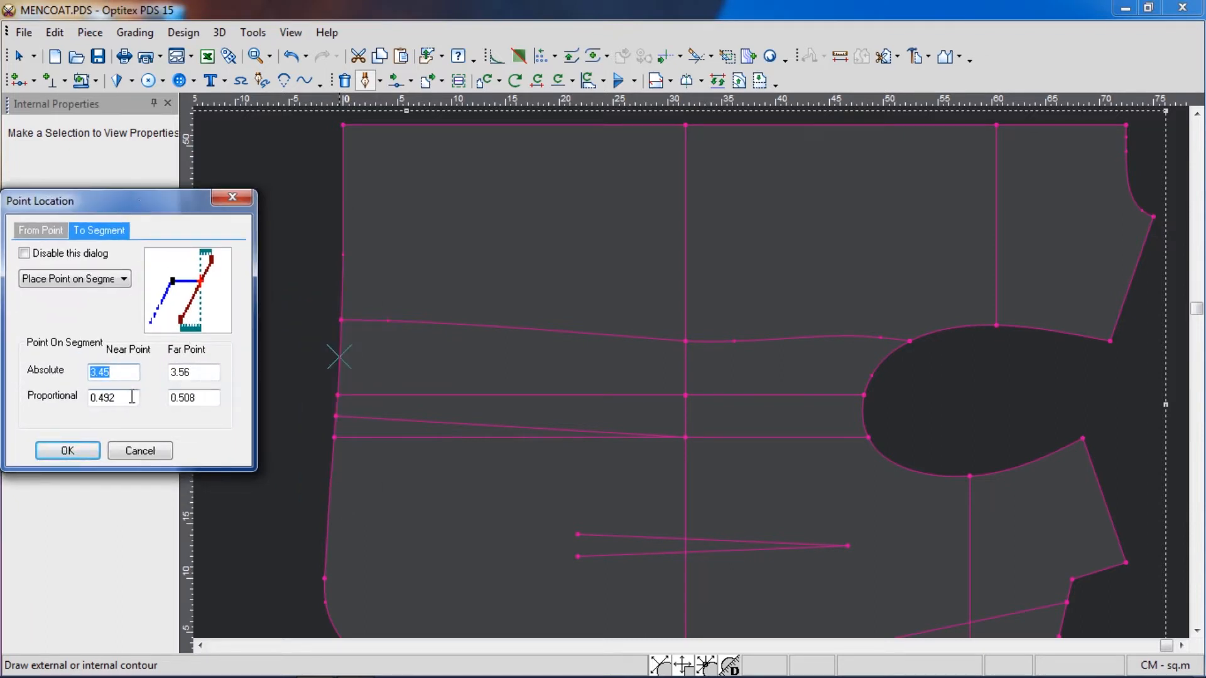
pyautogui.write('0.04')
pyautogui.press('Return')
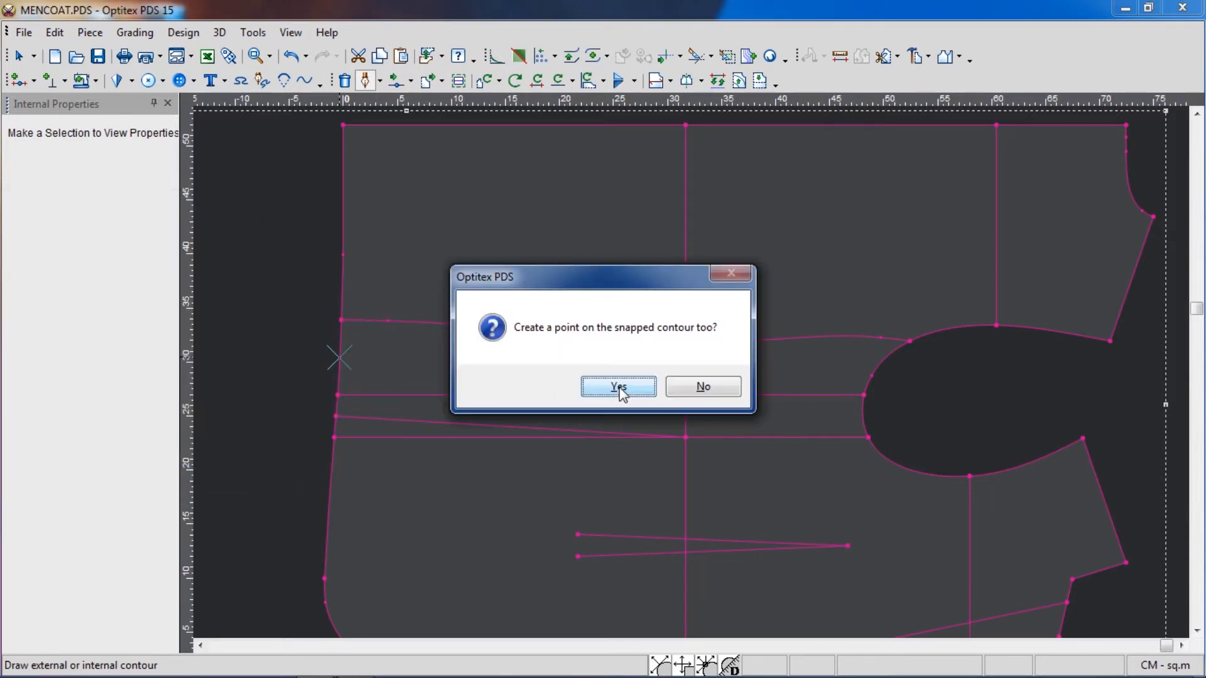
pyautogui.click(613, 387)
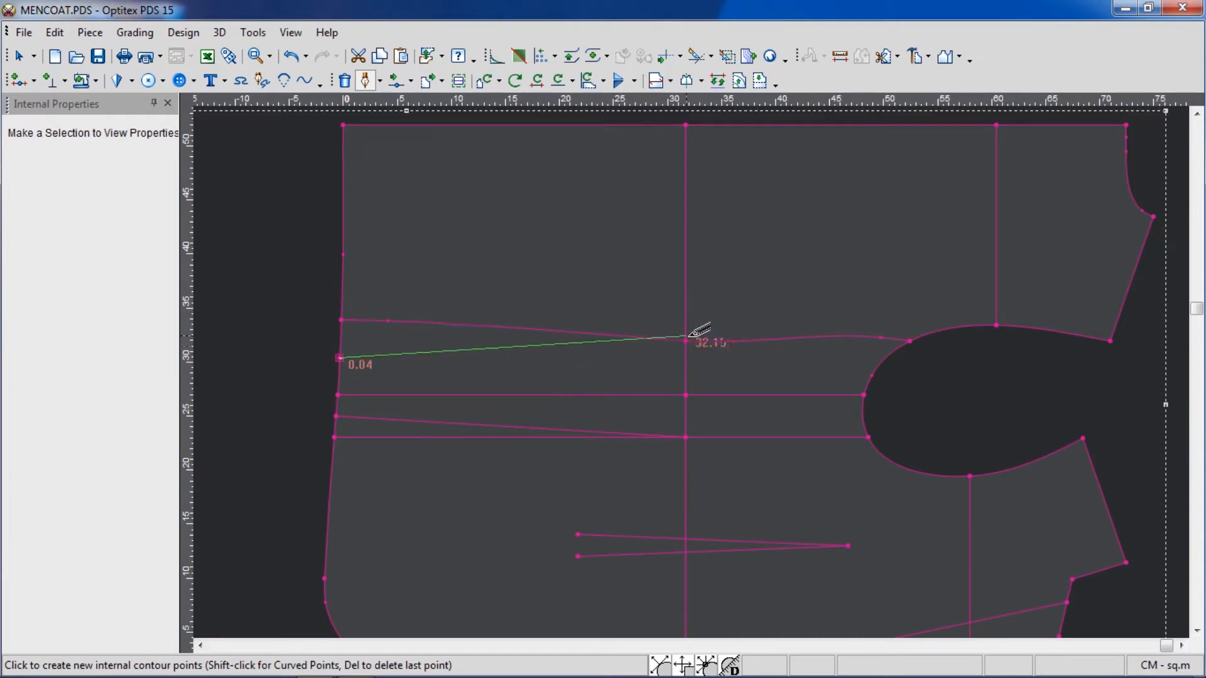
pyautogui.click(910, 341)
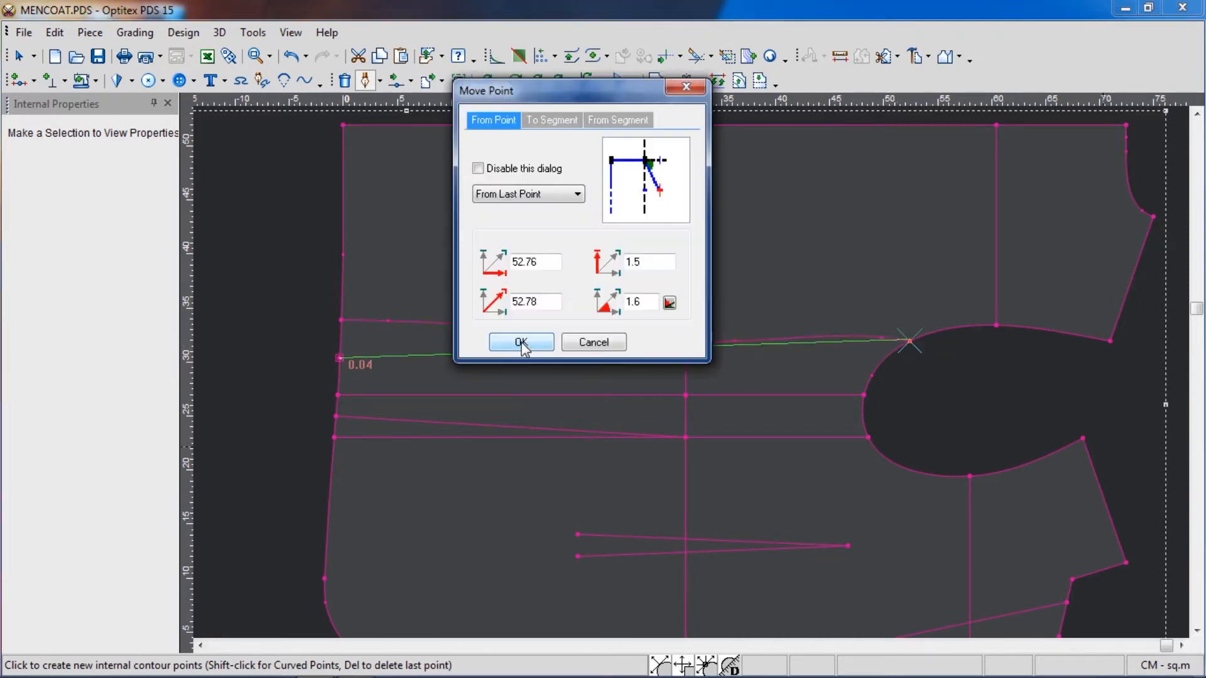
pyautogui.click(522, 342)
pyautogui.rightClick(1002, 377)
# - Bend the new panel line at the vertical internal line, placing the bend about 2 cm above the uppermost panel line's bend point
pyautogui.scroll(4, 681, 366)
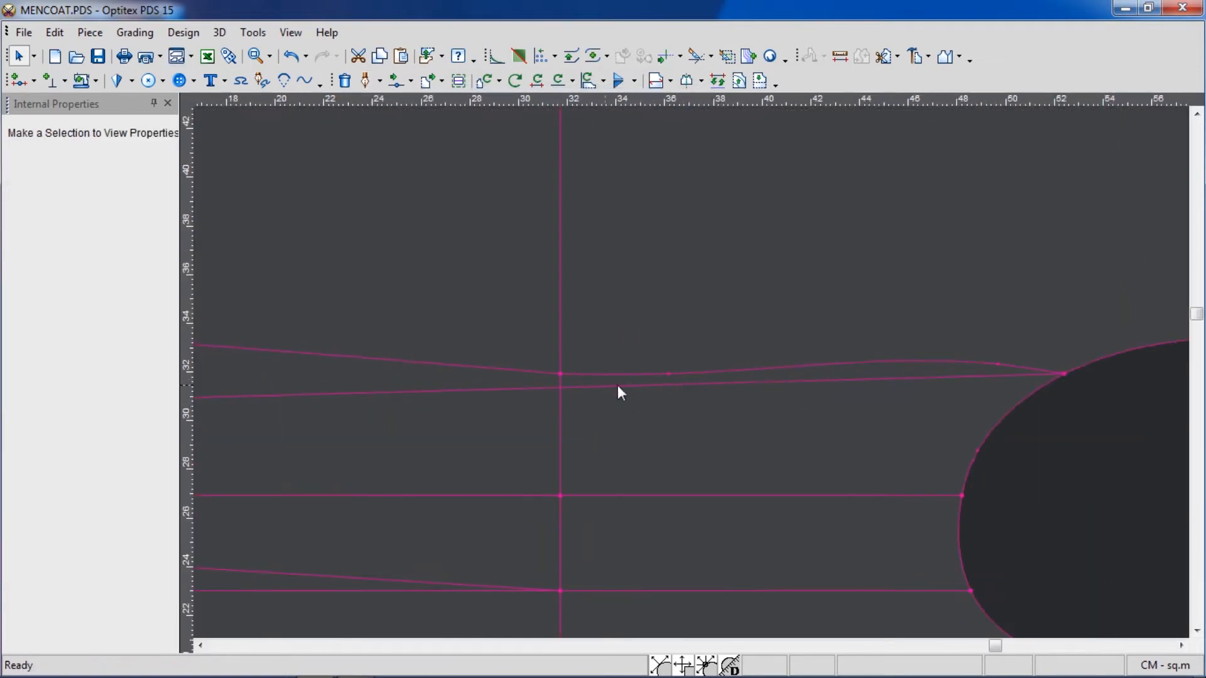
pyautogui.moveTo(591, 387); pyautogui.dragTo(559, 375)
pyautogui.click(517, 195)
pyautogui.click(502, 225)
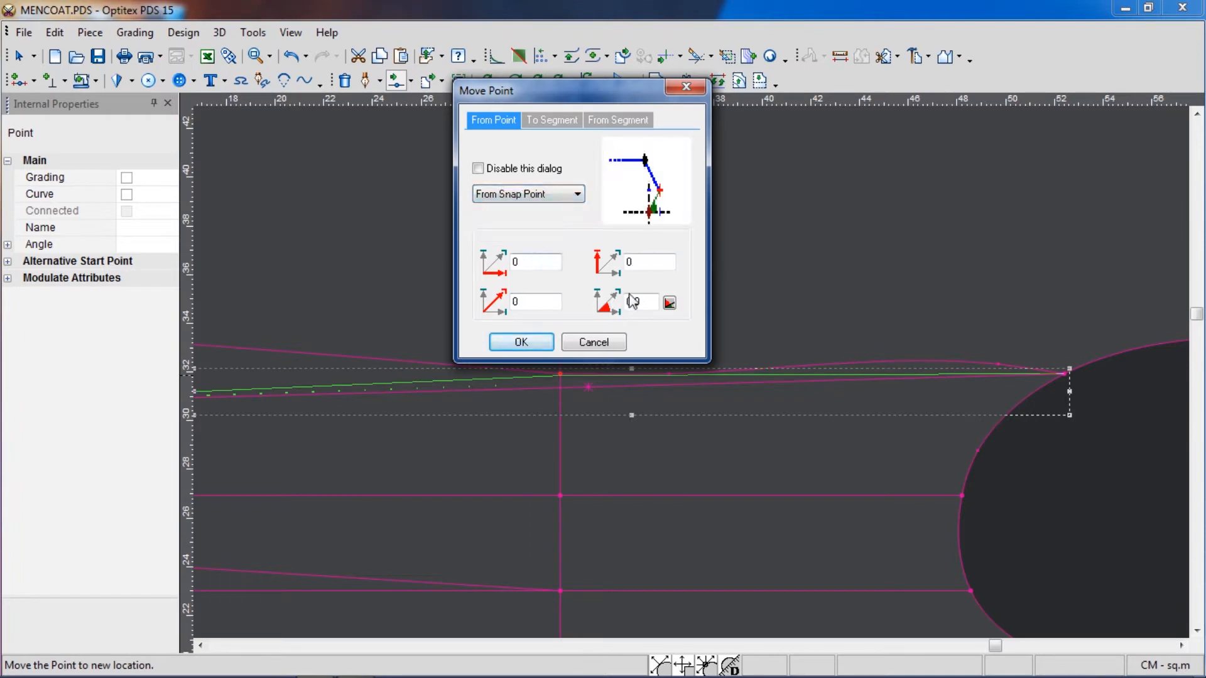
pyautogui.moveTo(604, 97); pyautogui.dragTo(279, 108)
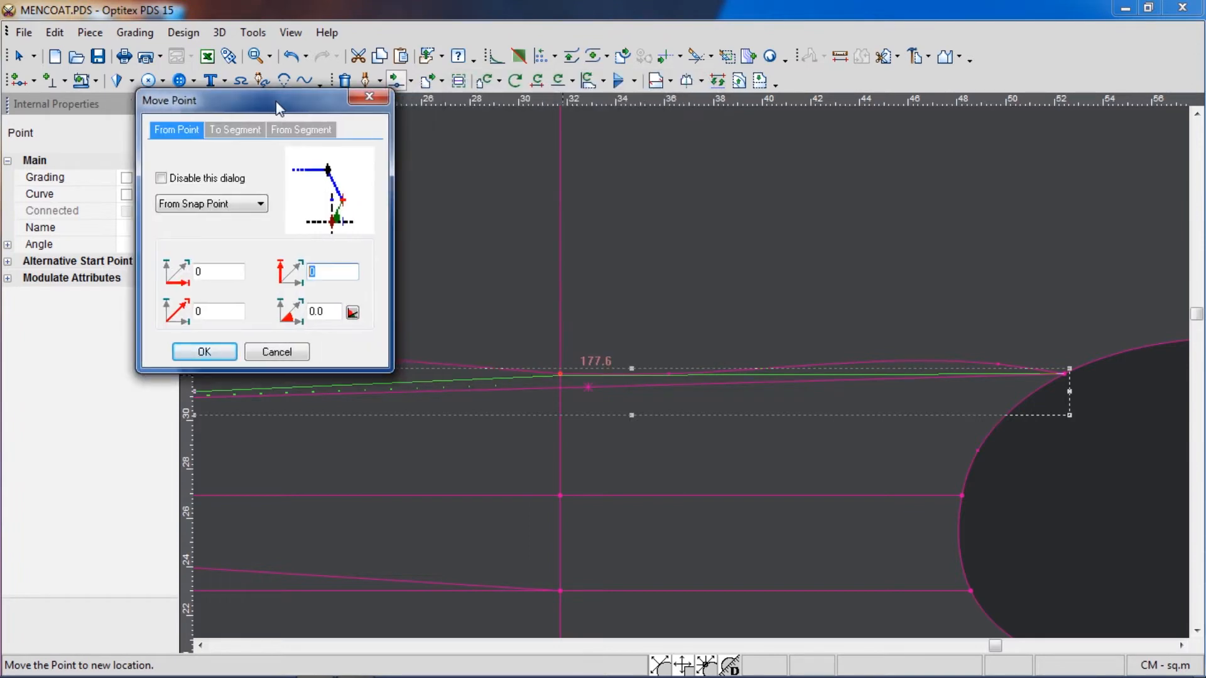
pyautogui.write('3')
pyautogui.press('Return')
# - Shape the new panel line with one curve point between hem and vertical line and another between the vertical line and the armhole
pyautogui.scroll(-3, 595, 295)
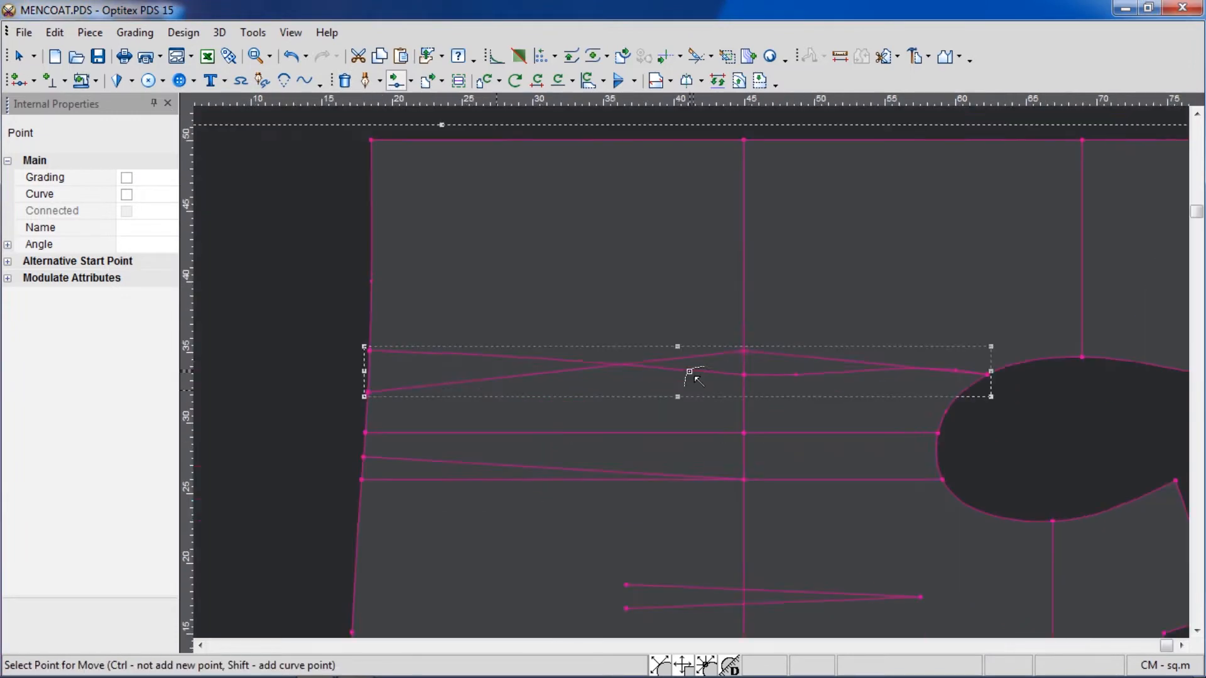
pyautogui.scroll(2, 695, 377)
pyautogui.moveTo(641, 374); pyautogui.dragTo(620, 372)
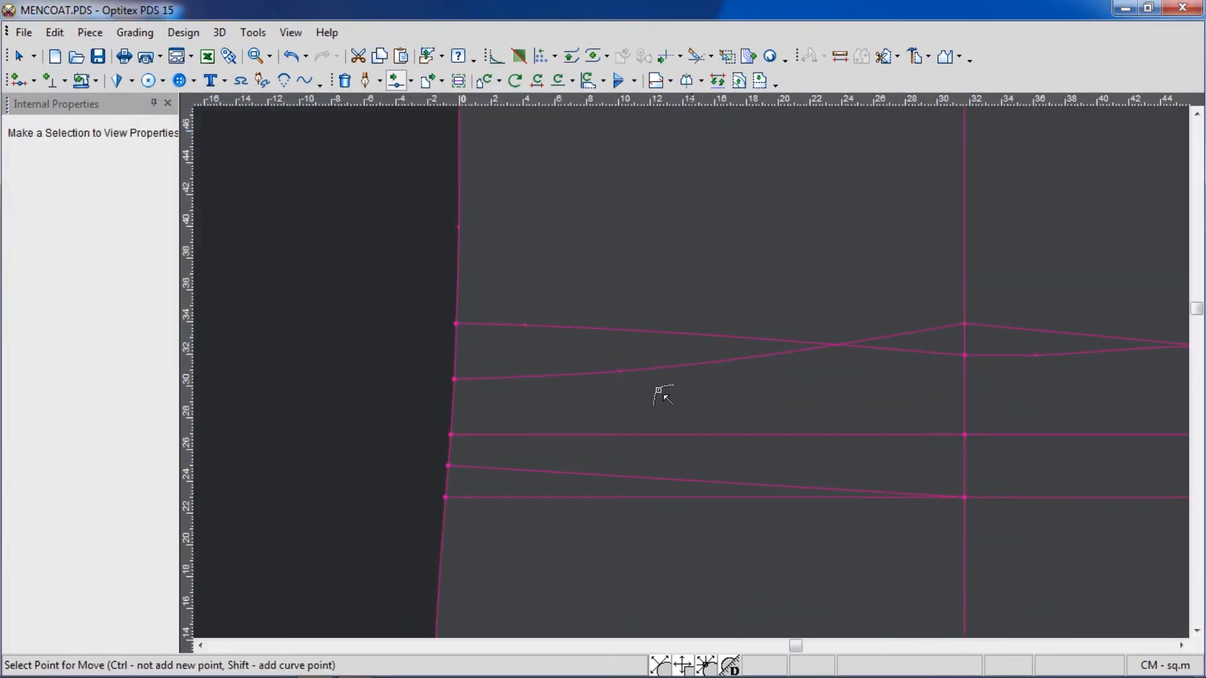
pyautogui.scroll(-2, 659, 394)
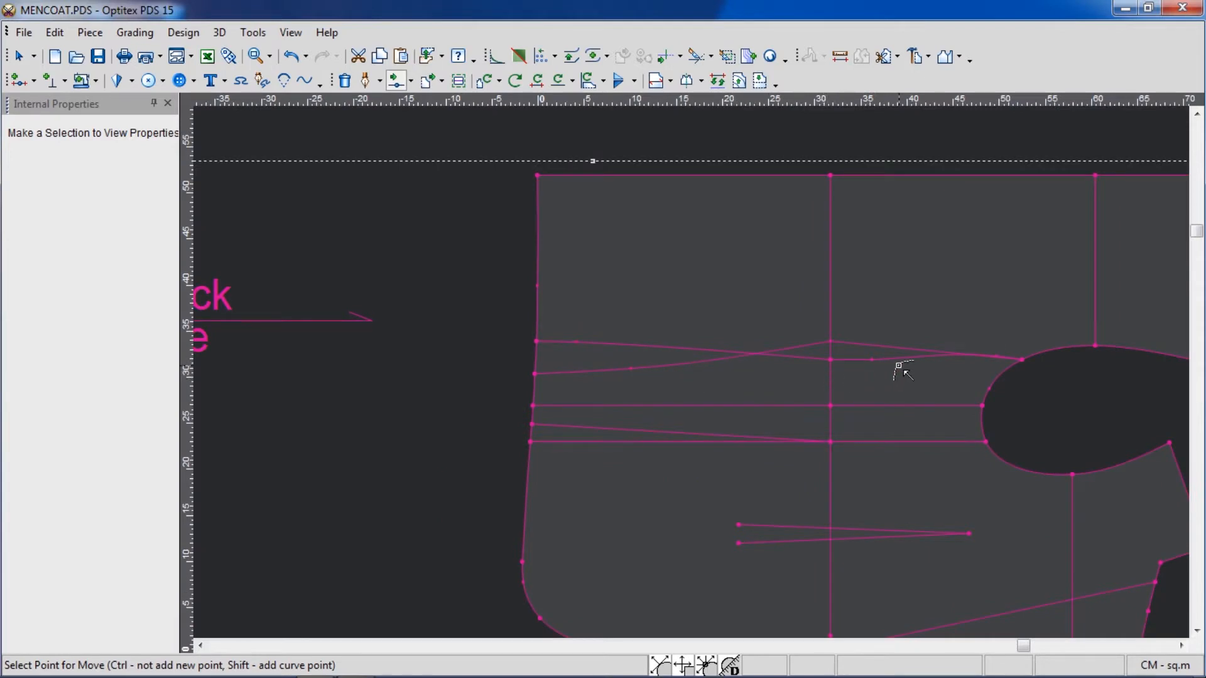
pyautogui.scroll(3, 694, 371)
pyautogui.click(670, 328)
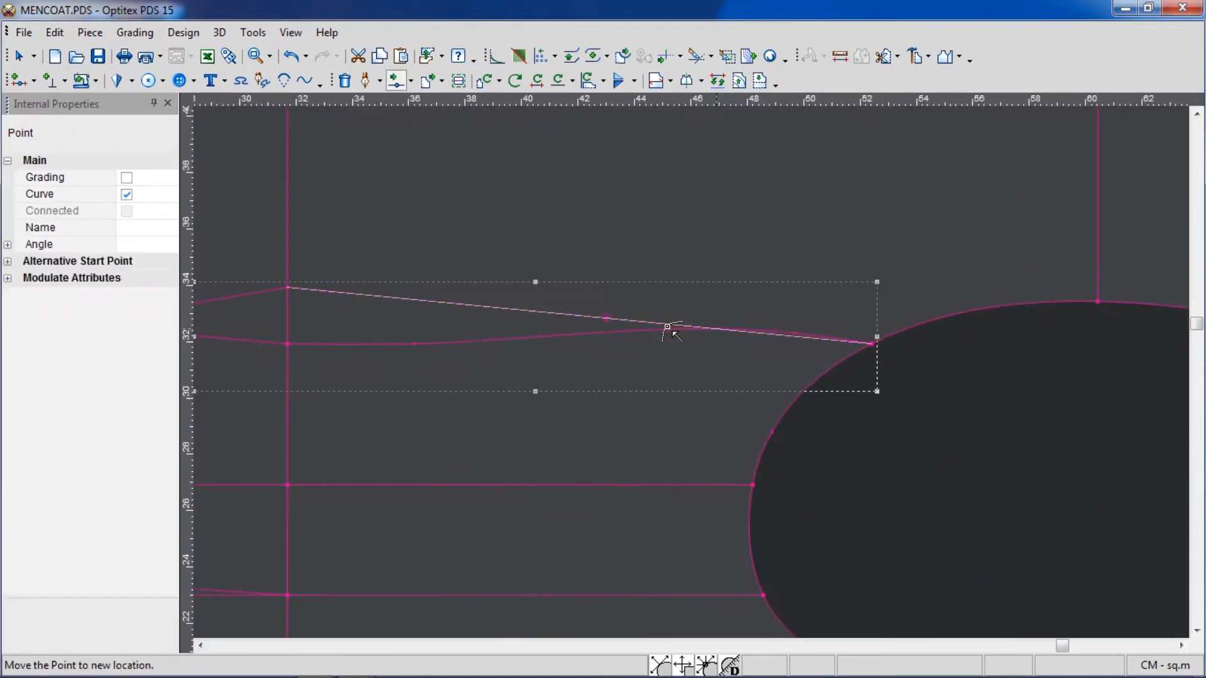
pyautogui.click(795, 334)
pyautogui.press('Escape')
pyautogui.scroll(-5, 659, 463)
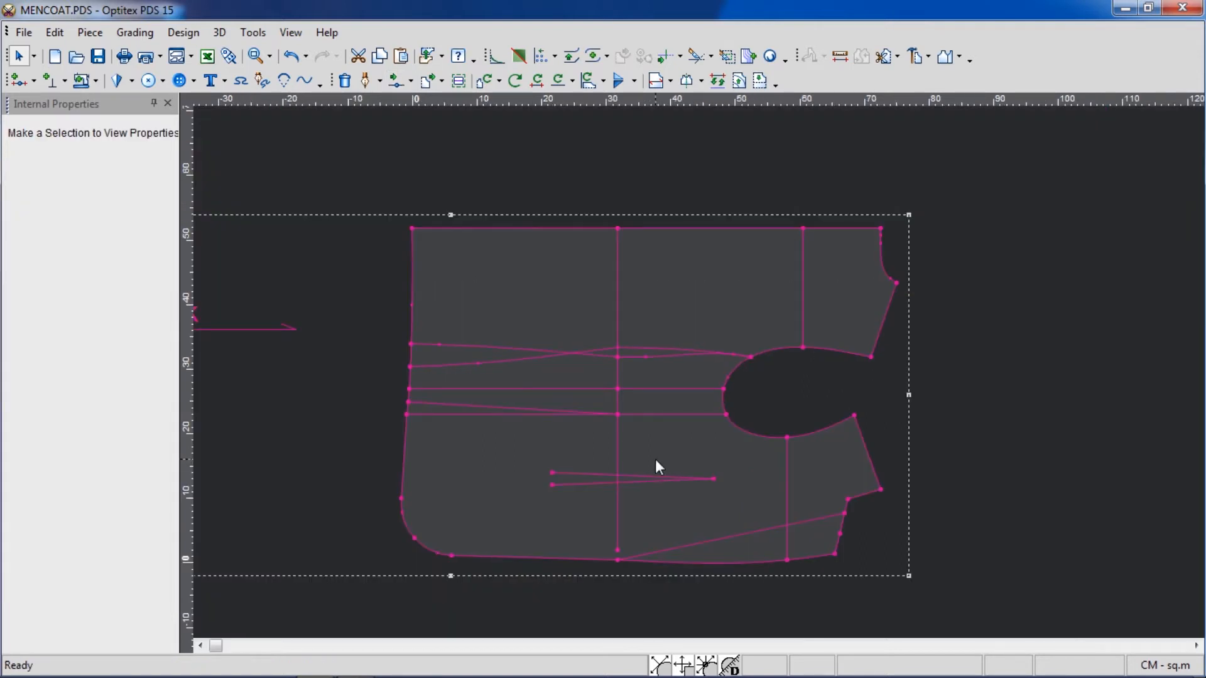
# - Save the MENCOAT pattern file
pyautogui.scroll(2, 656, 466)
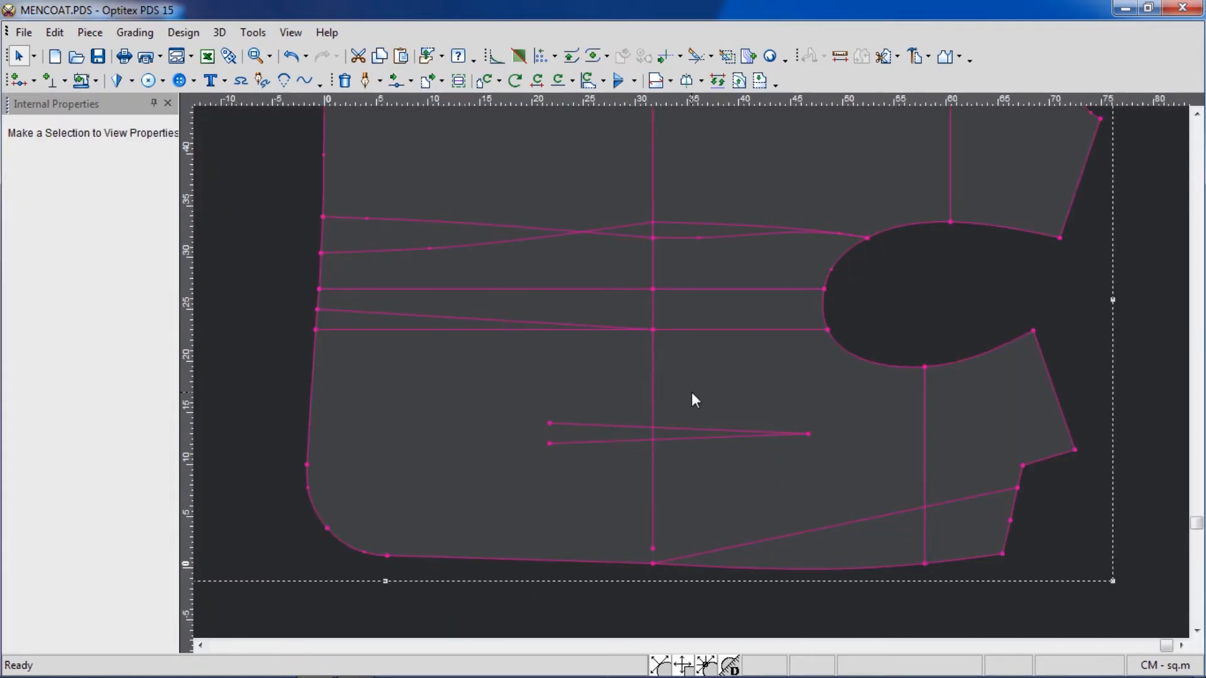
pyautogui.scroll(-1, 704, 397)
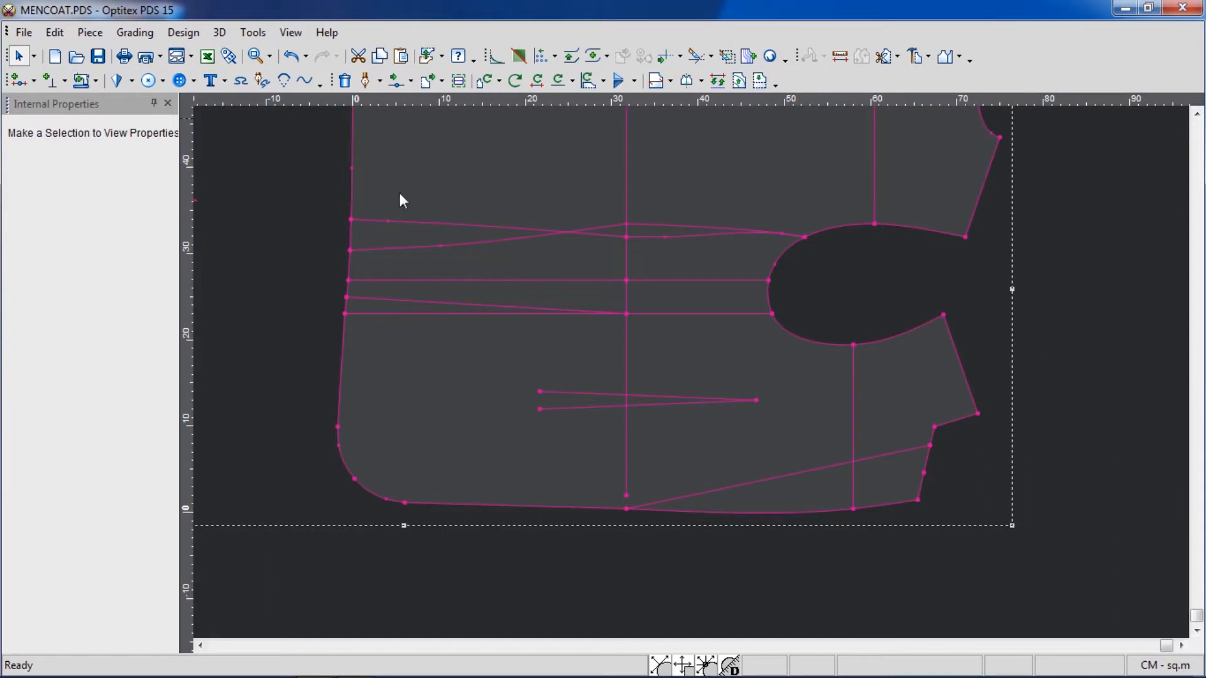
pyautogui.click(98, 56)
# - Trace a new front piece from the shoulder's armhole corner along the shoulder, neckline and front edge to the vertical internal line
pyautogui.scroll(-1, 702, 380)
pyautogui.scroll(2, 691, 371)
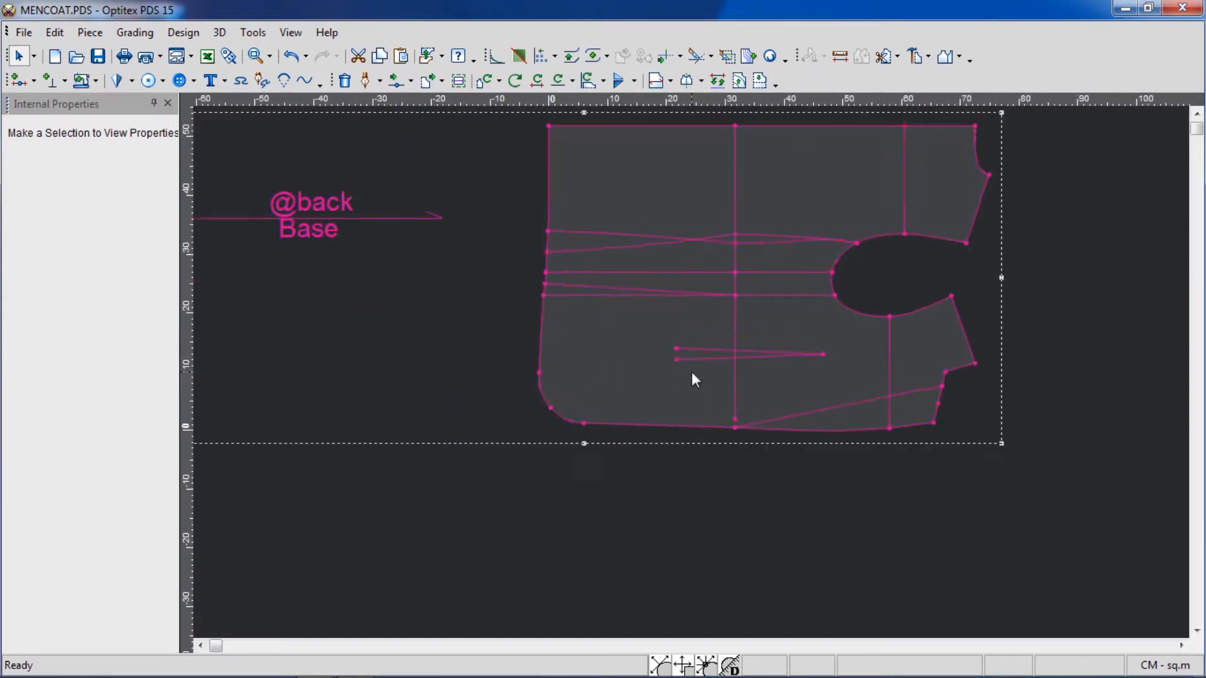
pyautogui.click(927, 57)
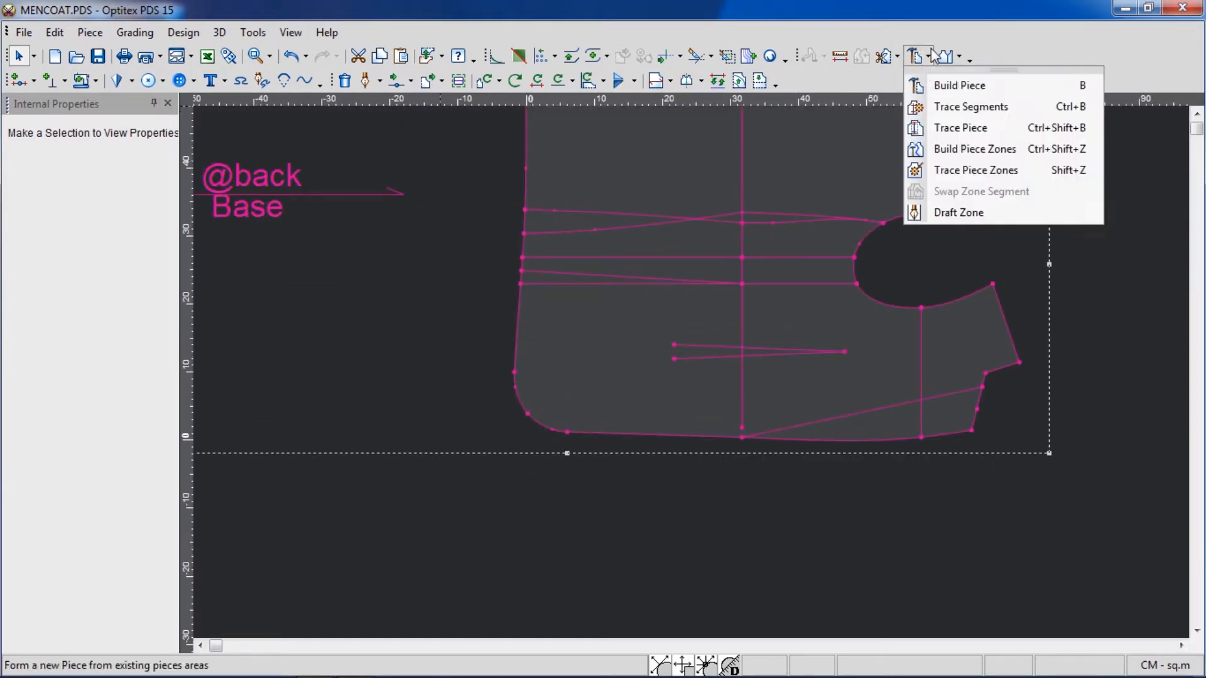
pyautogui.click(971, 94)
pyautogui.click(1011, 339)
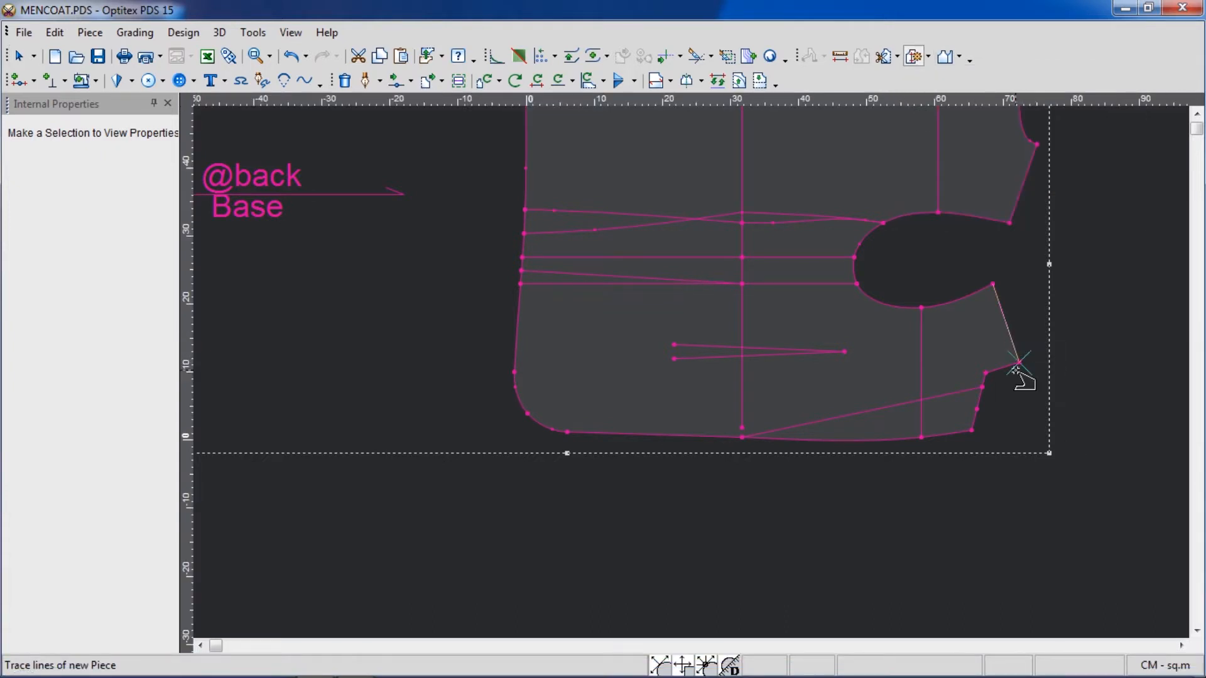
pyautogui.click(1004, 368)
pyautogui.scroll(1, 996, 390)
pyautogui.click(666, 396)
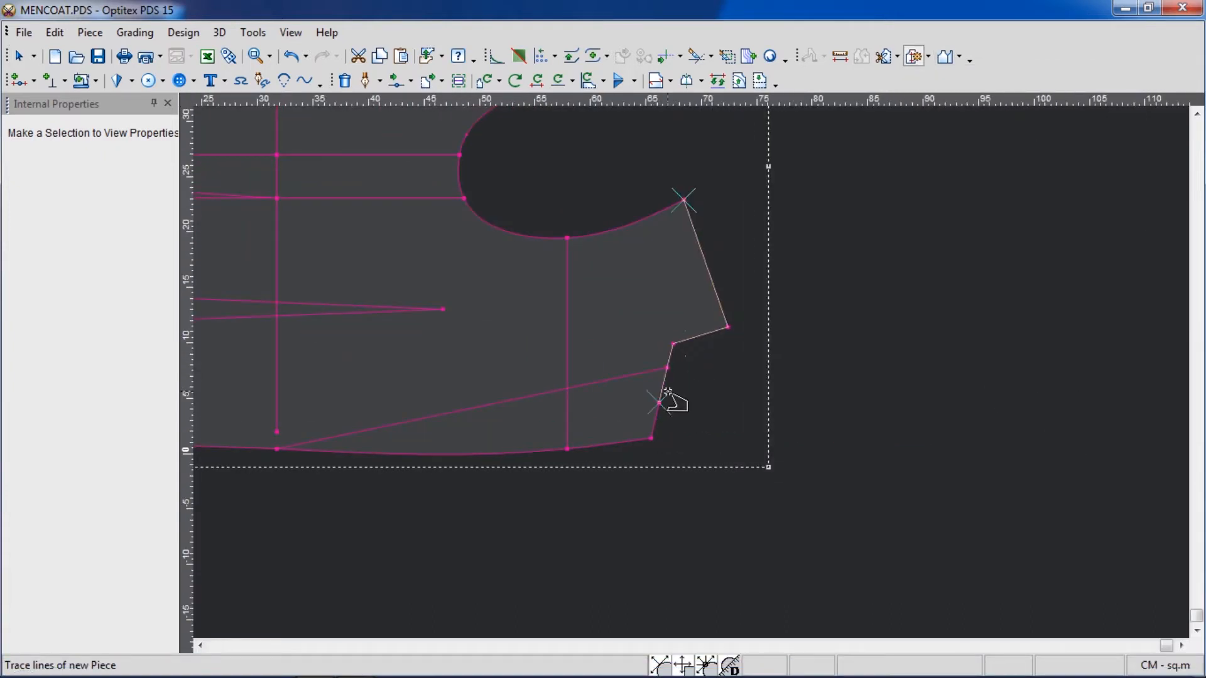
pyautogui.click(650, 432)
pyautogui.click(566, 447)
pyautogui.scroll(-1, 567, 447)
pyautogui.click(555, 376)
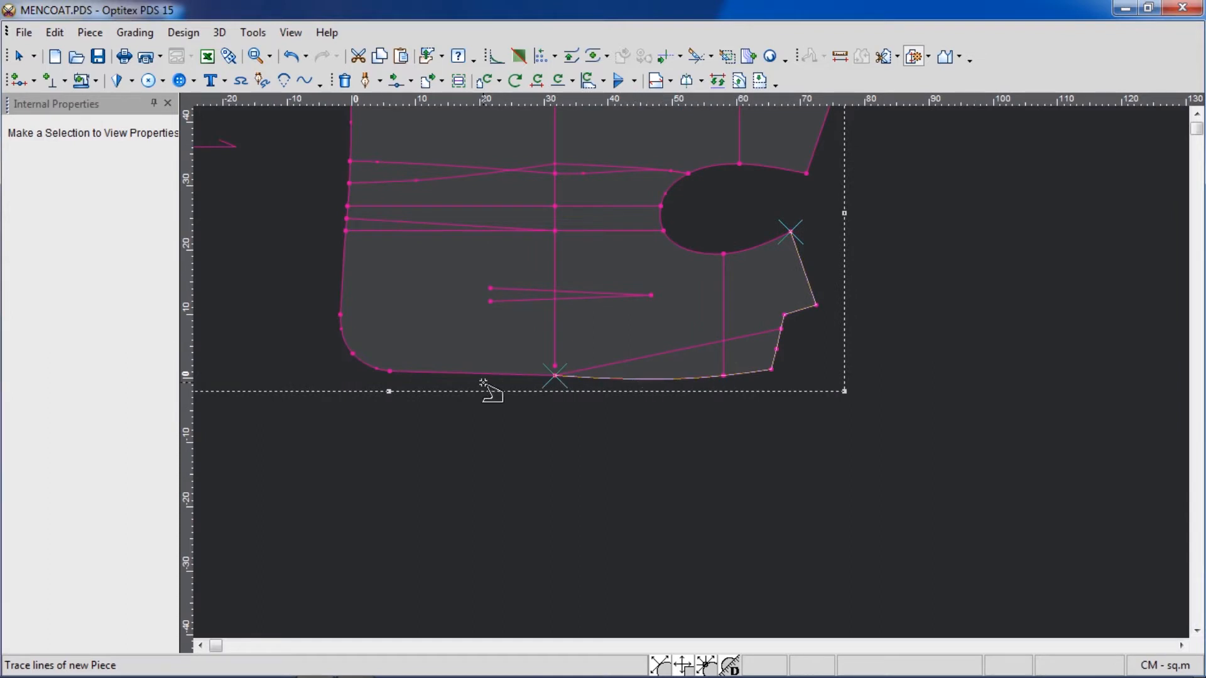
# - Continue the trace around the rounded hem, along the slanted panel line and lowest panel line to the armhole, and build the piece with its dart
pyautogui.click(339, 315)
pyautogui.click(346, 230)
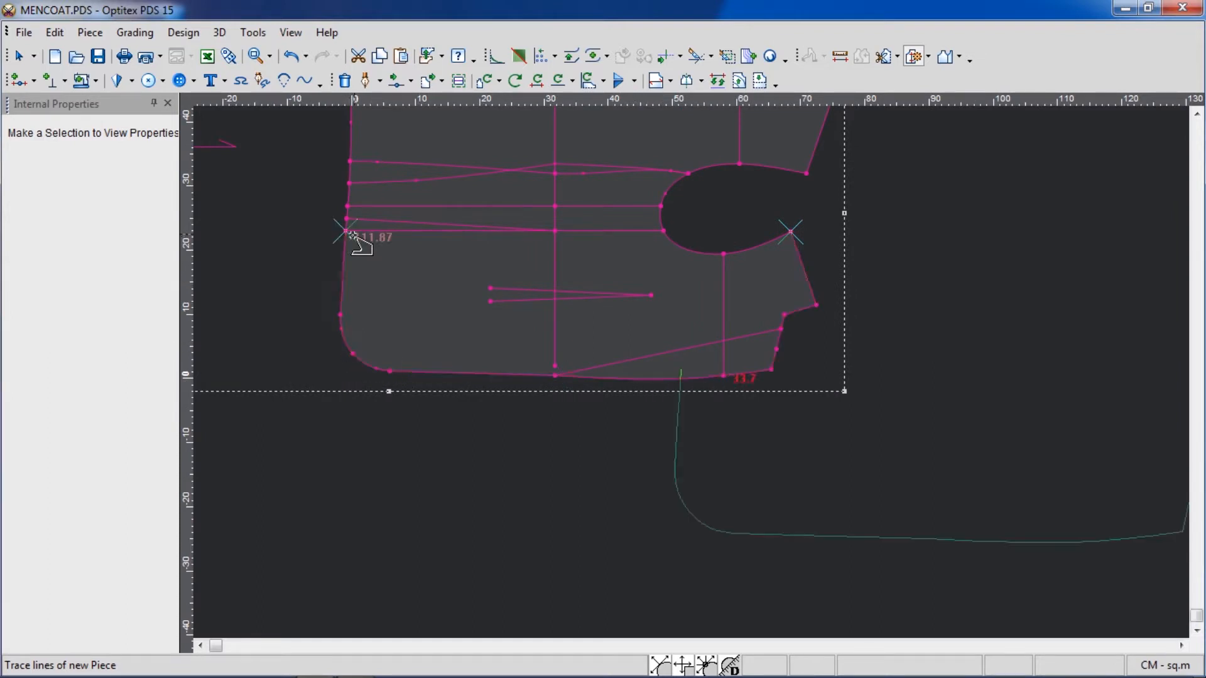
pyautogui.scroll(1, 347, 232)
pyautogui.click(675, 348)
pyautogui.click(716, 349)
pyautogui.scroll(-1, 1149, 427)
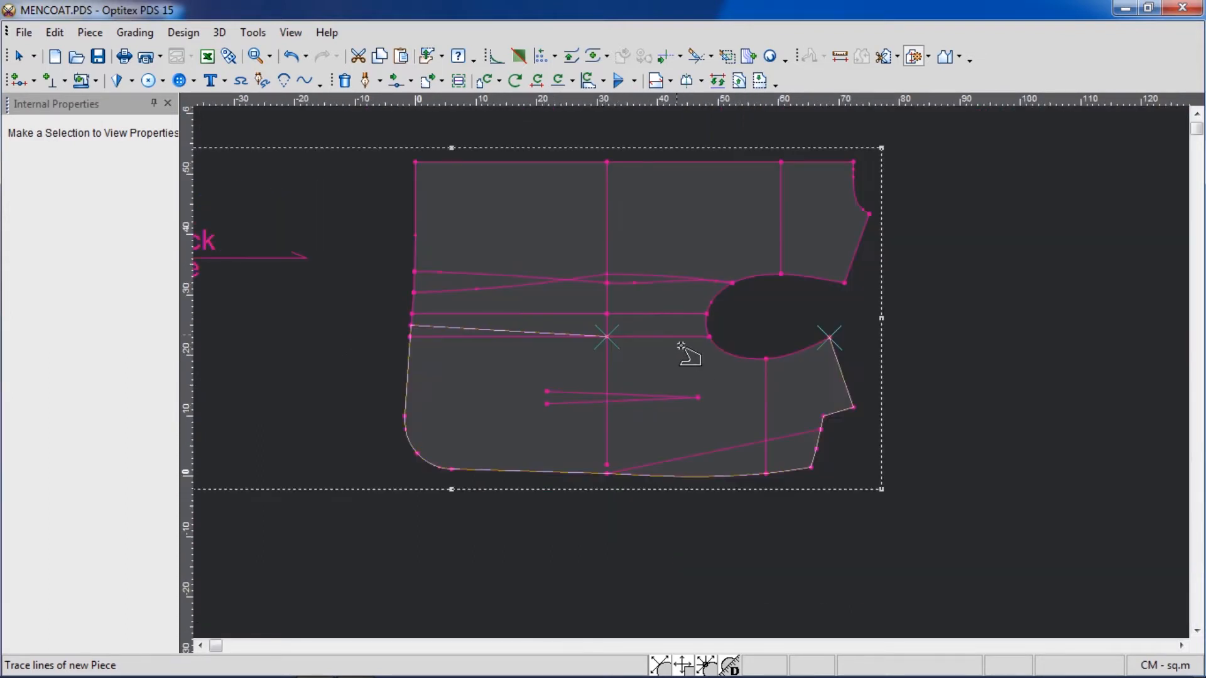
pyautogui.click(681, 340)
pyautogui.click(731, 354)
pyautogui.click(778, 359)
pyautogui.click(542, 397)
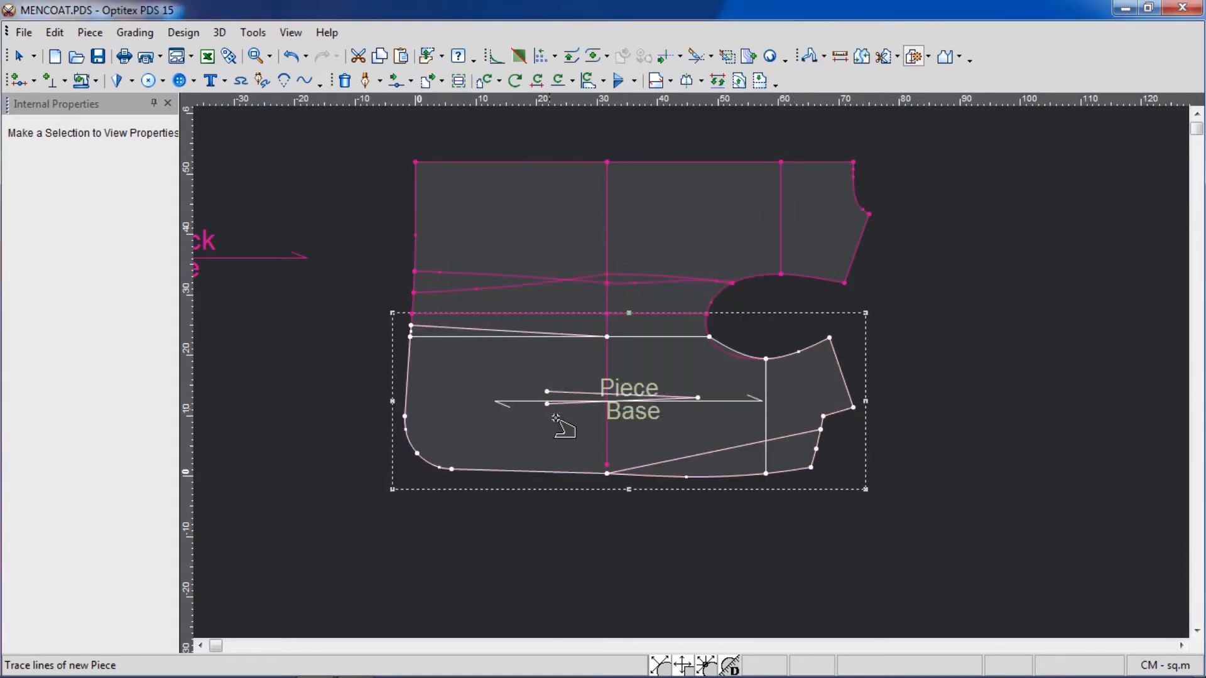
# - Add two curve points to the traced piece's lower armhole and move them onto the base pattern's armhole curve
pyautogui.scroll(2, 690, 372)
pyautogui.scroll(2, 690, 372)
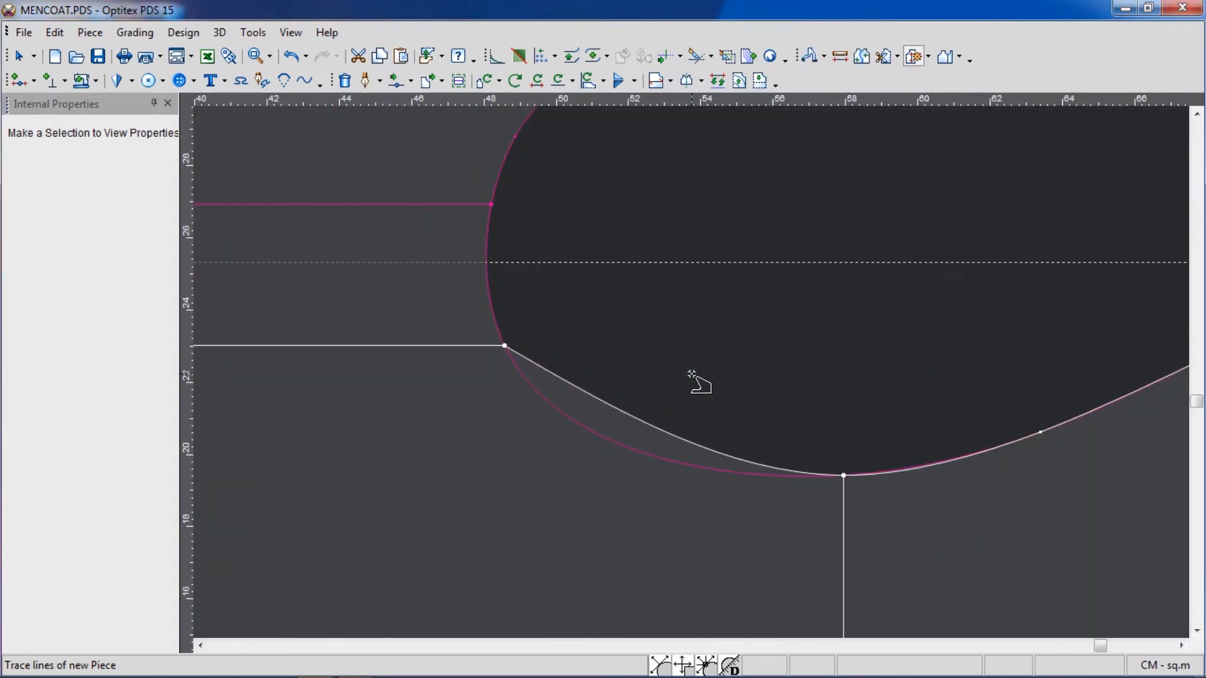
pyautogui.click(585, 394)
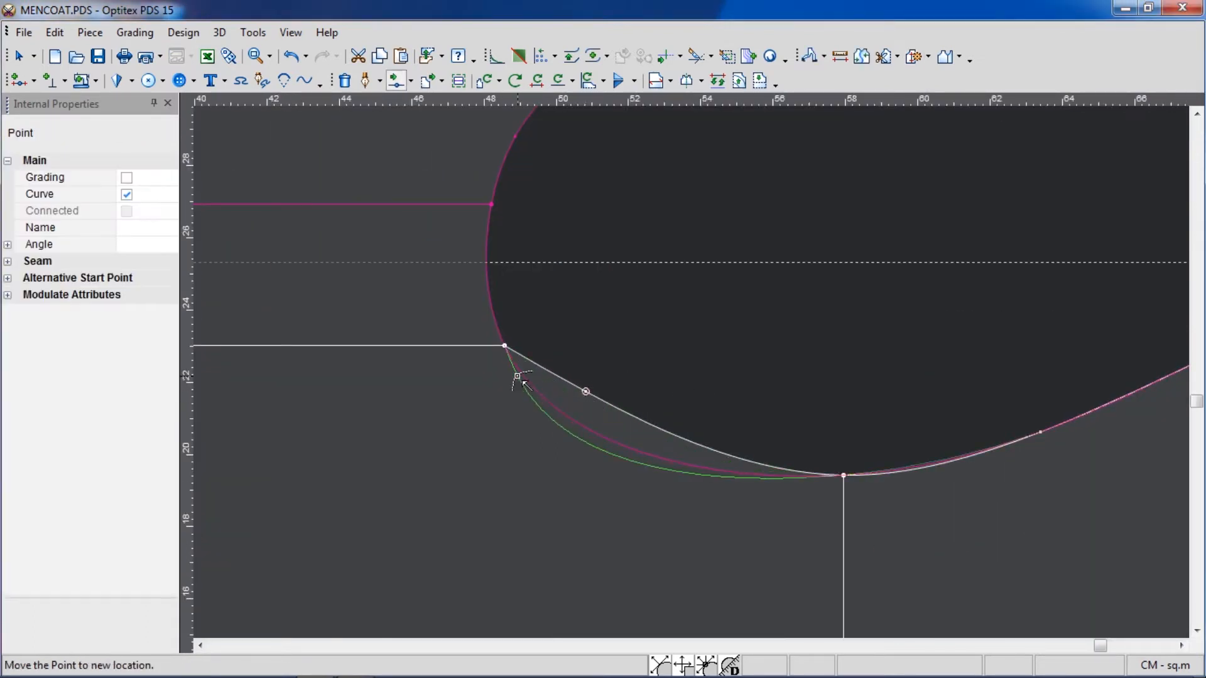
pyautogui.click(550, 402)
pyautogui.press('Return')
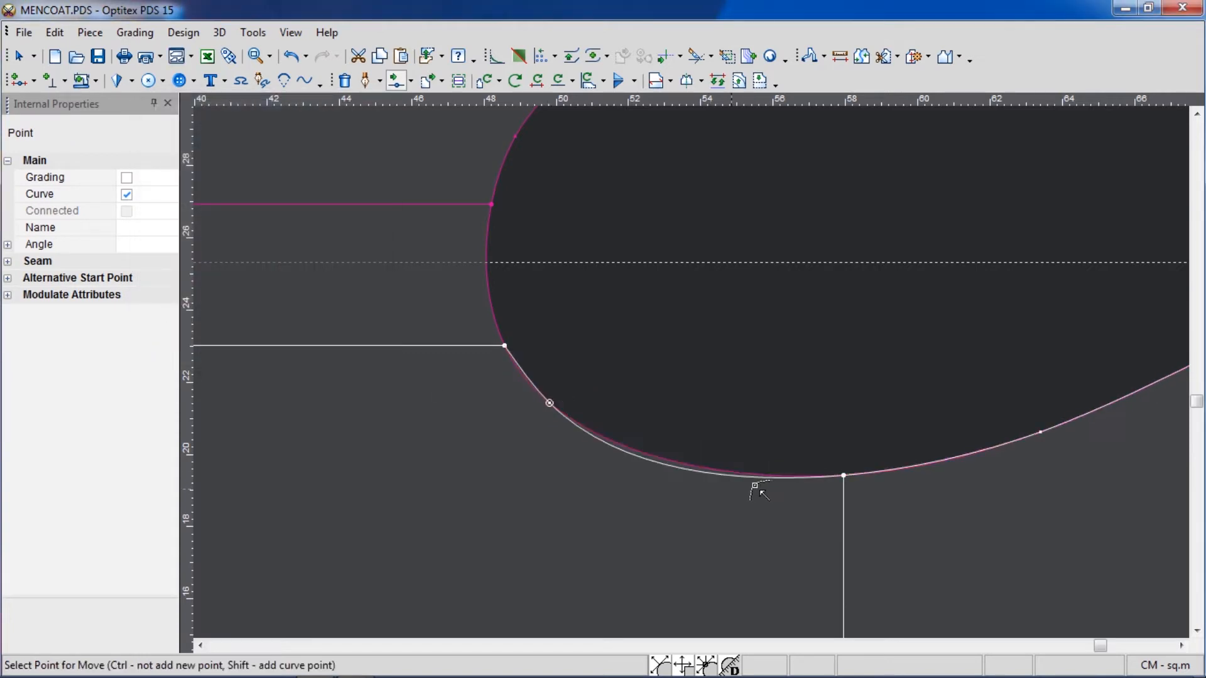
pyautogui.click(636, 453)
pyautogui.click(636, 451)
pyautogui.press('Return')
# - Add another curve point next to the panel line's armhole end on the traced piece, moved -0.06 cm in X and 0 in Y
pyautogui.scroll(-2, 669, 402)
pyautogui.scroll(2, 694, 374)
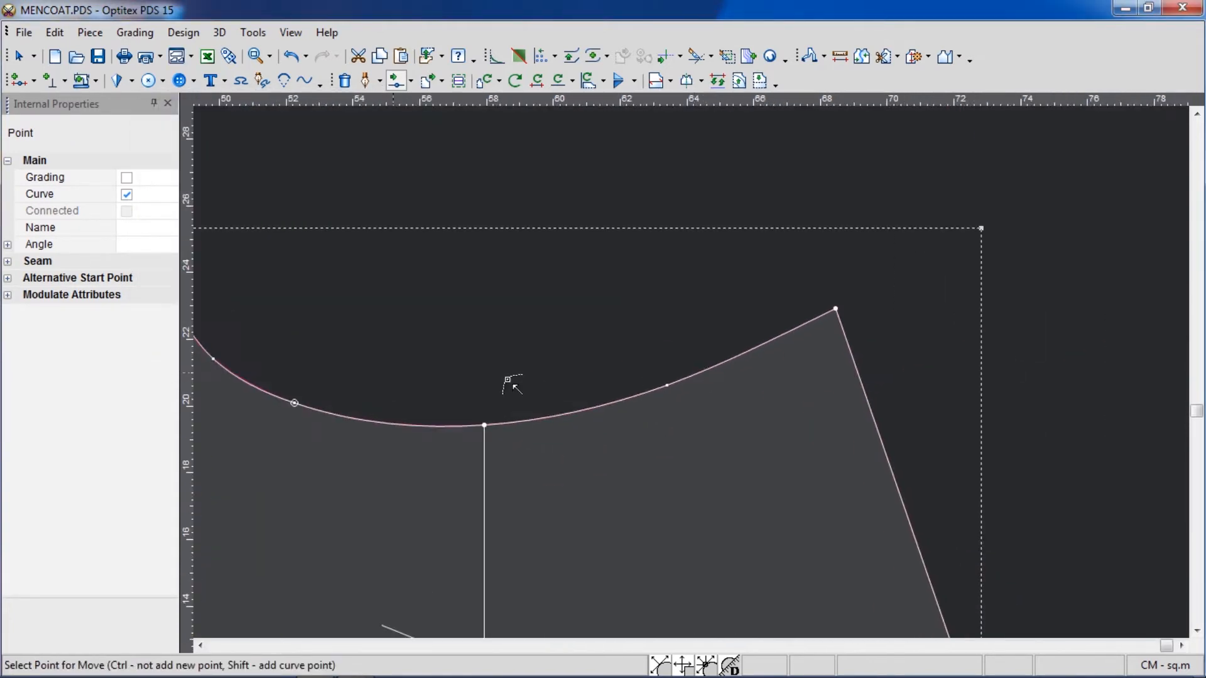
pyautogui.scroll(-2, 507, 379)
pyautogui.scroll(4, 665, 352)
pyautogui.click(654, 353)
pyautogui.click(648, 354)
pyautogui.click(205, 352)
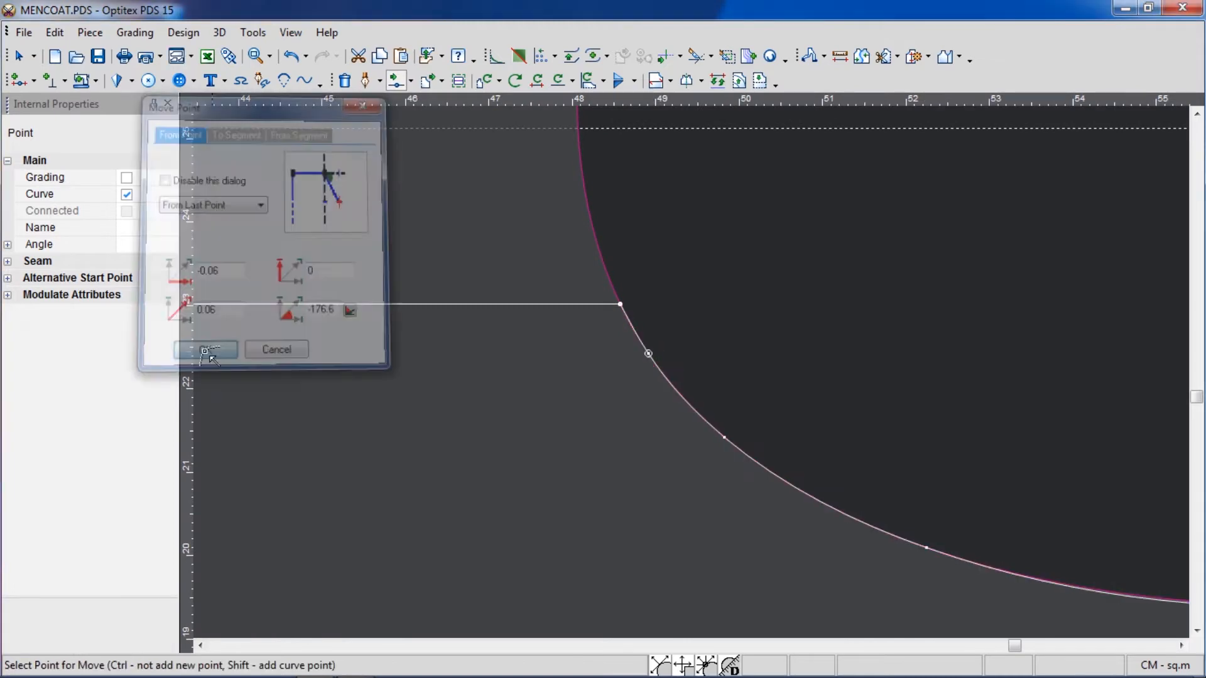
# - Move the traced front piece off the base pattern into the empty area below it
pyautogui.scroll(-4, 714, 375)
pyautogui.rightClick(906, 301)
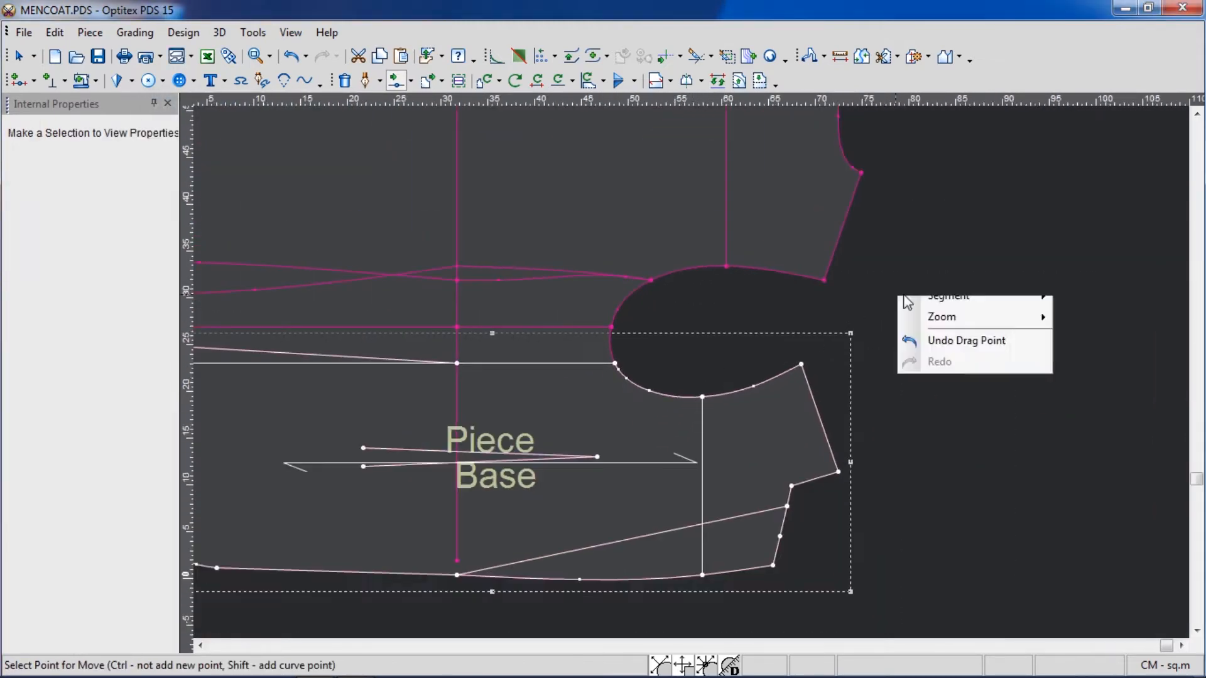
pyautogui.click(918, 304)
pyautogui.scroll(-3, 806, 389)
pyautogui.moveTo(690, 387); pyautogui.dragTo(686, 515)
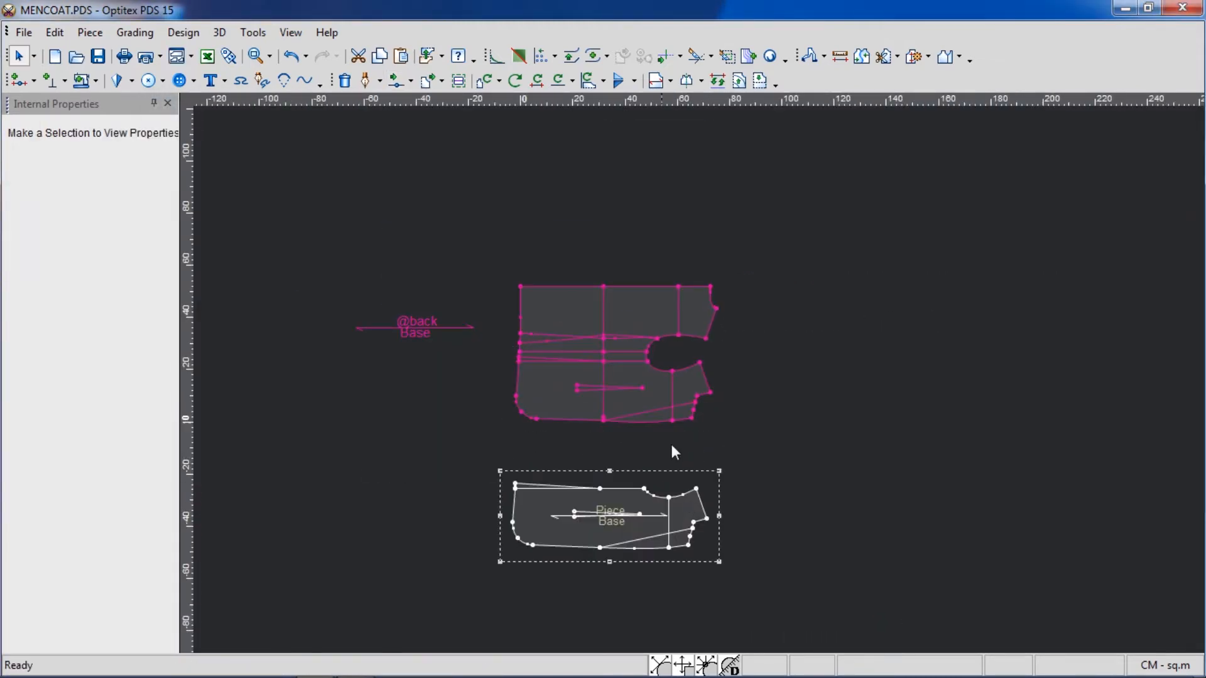
# - Move the hem end of the base pattern's lowest panel line -1 cm along the hem contour, away from the other panel lines
pyautogui.scroll(2, 677, 390)
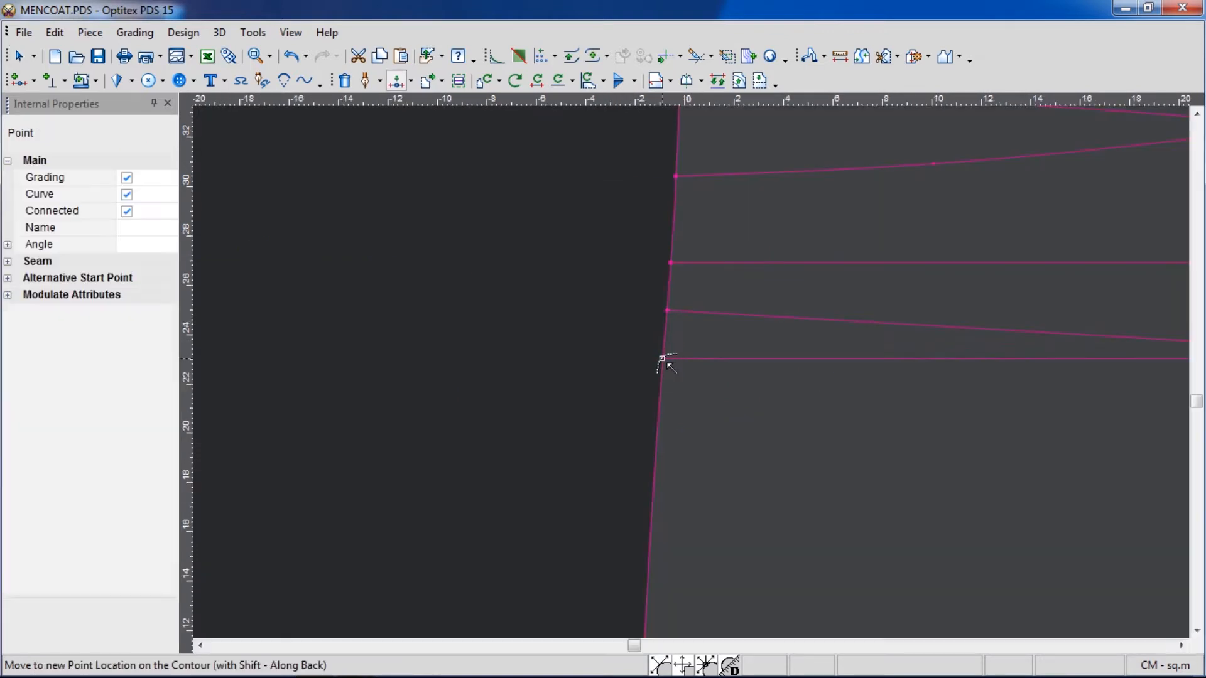
pyautogui.moveTo(662, 358); pyautogui.dragTo(664, 385)
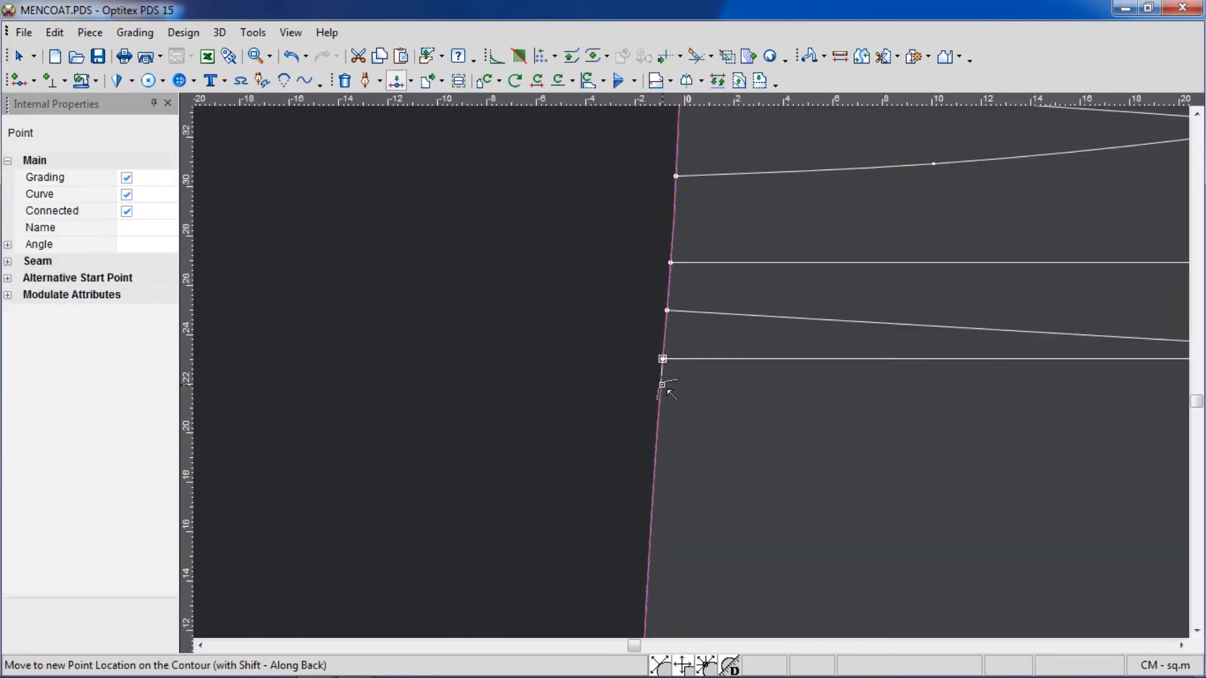
pyautogui.write('-1')
pyautogui.press('Return')
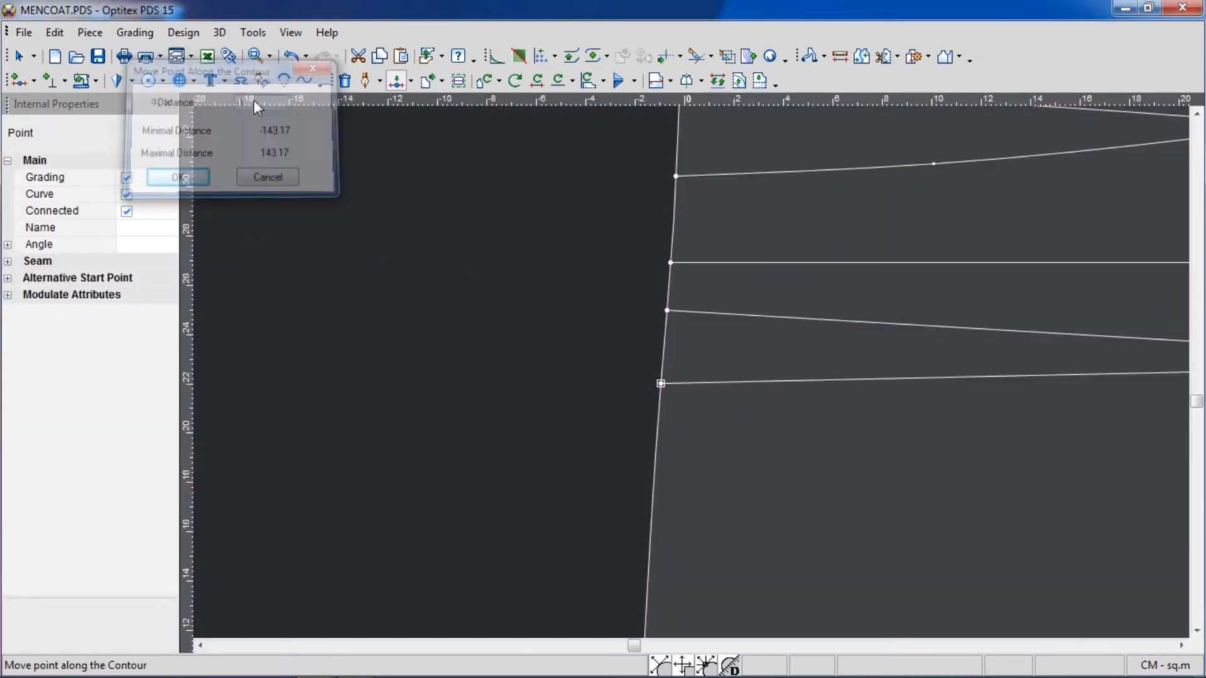
# - Add a curve point to the lowest panel line near its hem end and move it to shape a slight curve
pyautogui.scroll(-3, 538, 304)
pyautogui.keyDown('shift'); pyautogui.click(614, 340); pyautogui.keyUp('shift')
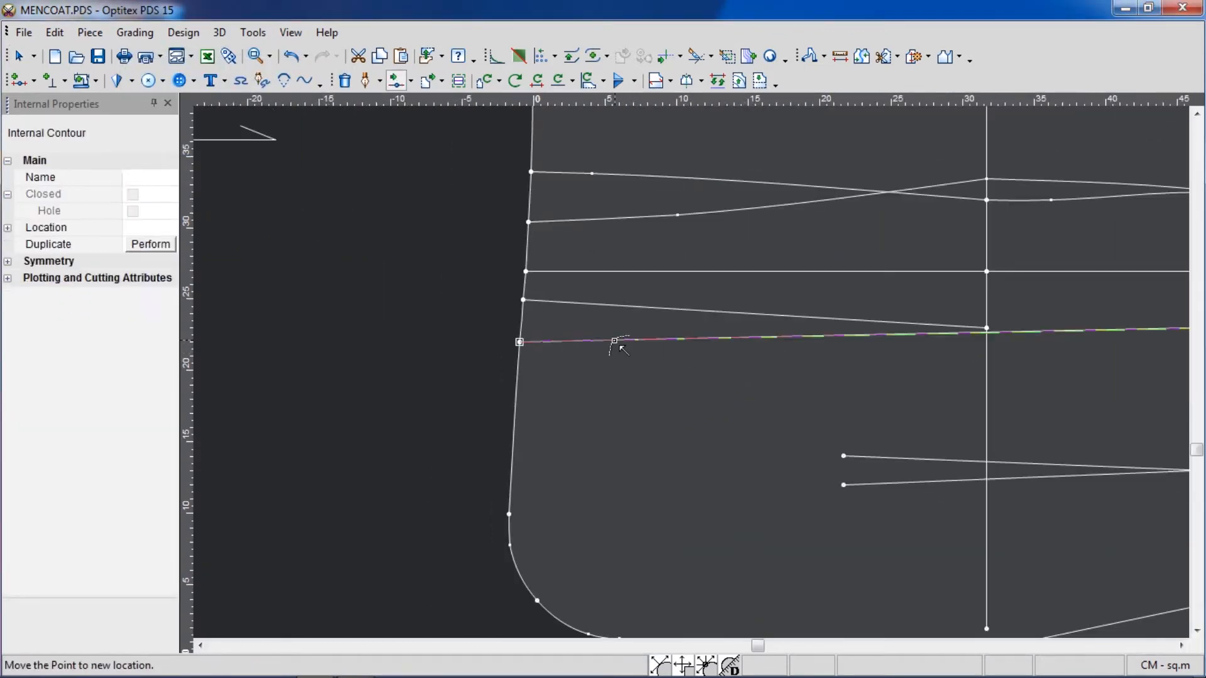
pyautogui.click(611, 342)
pyautogui.click(207, 353)
pyautogui.scroll(-3, 862, 328)
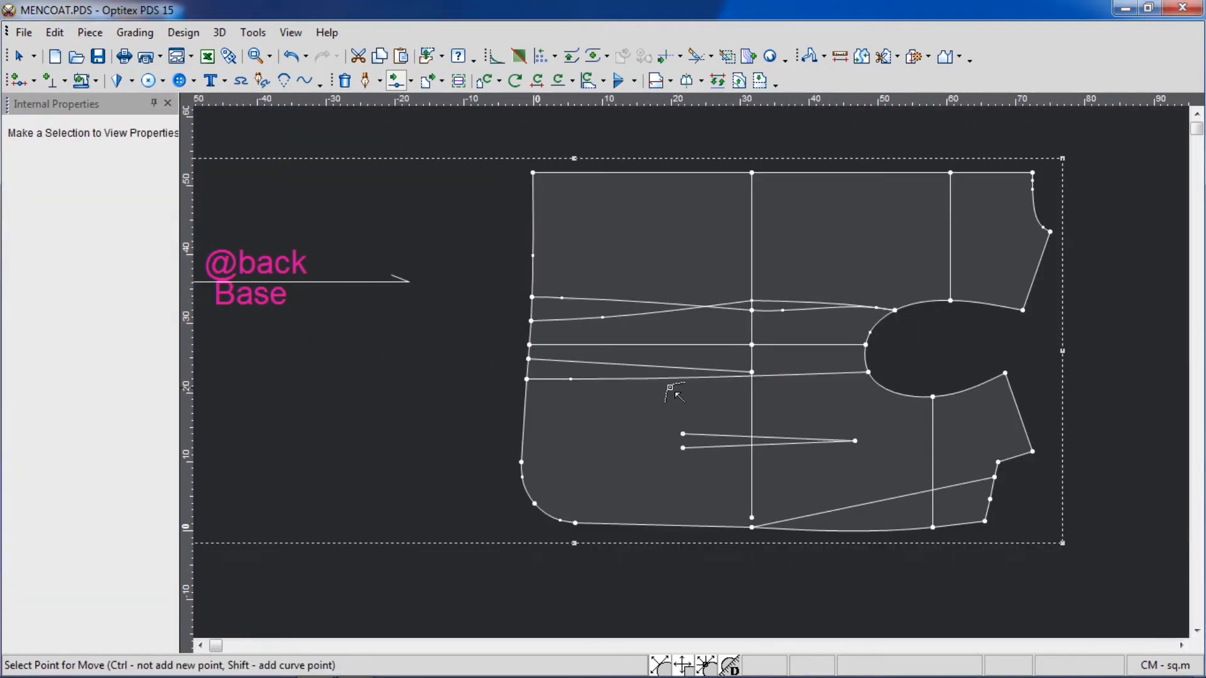
# - Add a point to the lowest panel line at the waistline, move it onto the adjacent panel line's end, and make it a grading point
pyautogui.scroll(5, 754, 380)
pyautogui.keyDown('shift'); pyautogui.click(686, 360); pyautogui.keyUp('shift')
pyautogui.click(673, 350)
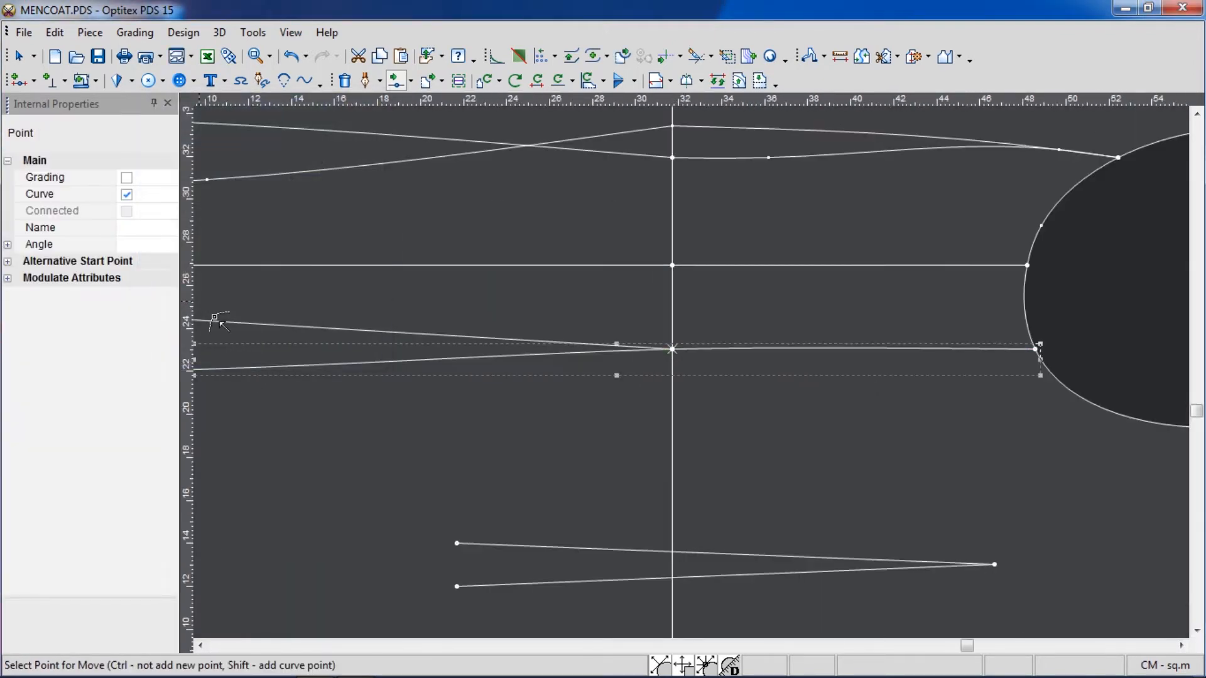
pyautogui.click(126, 178)
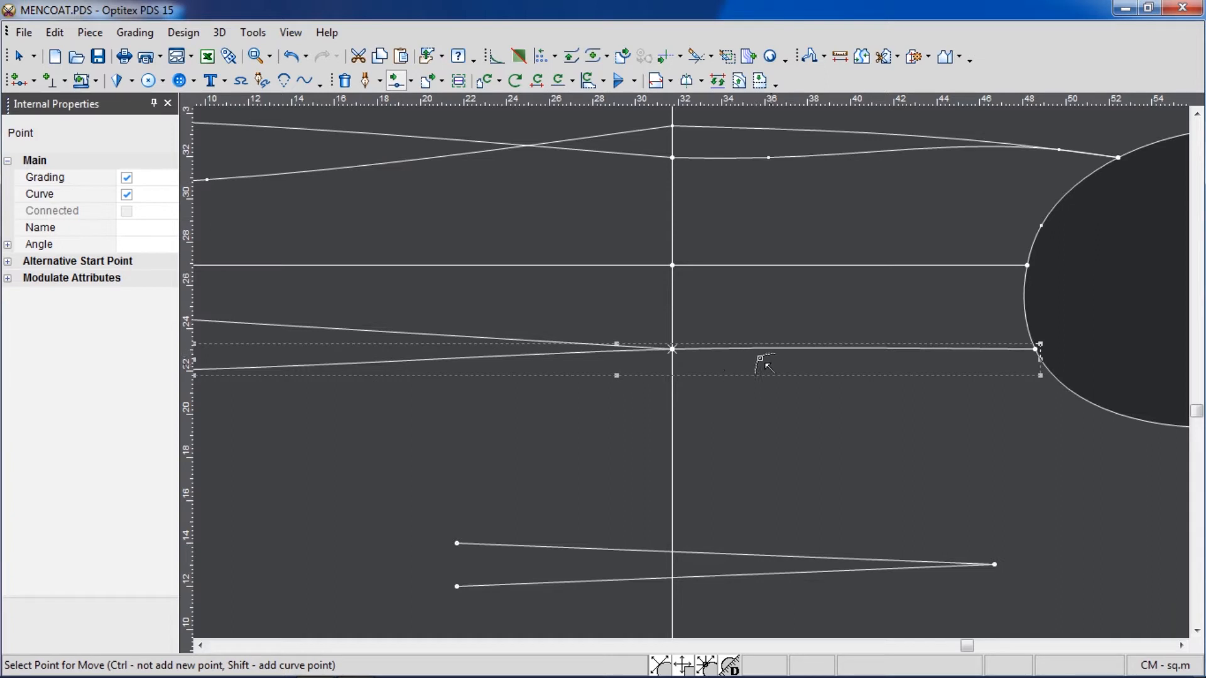
pyautogui.rightClick(1046, 290)
pyautogui.click(1074, 296)
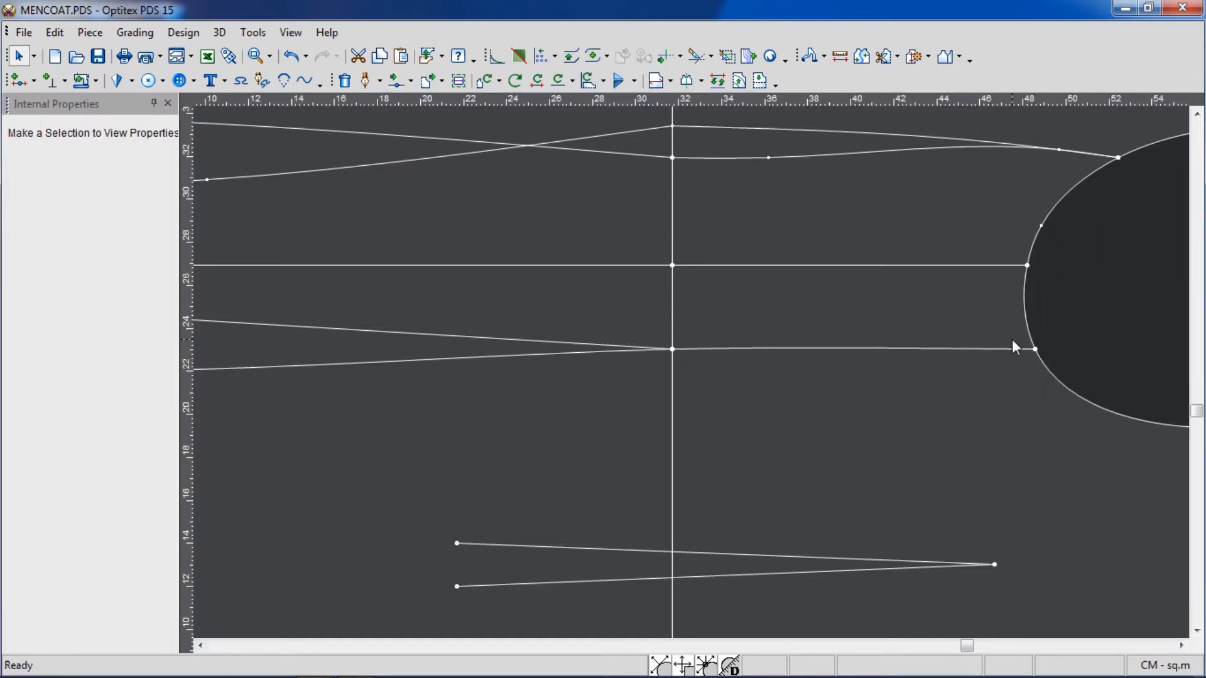
# - Turn off the curve attribute of the lowest panel line's waist point to straighten the section running to the armhole
pyautogui.scroll(3, 668, 372)
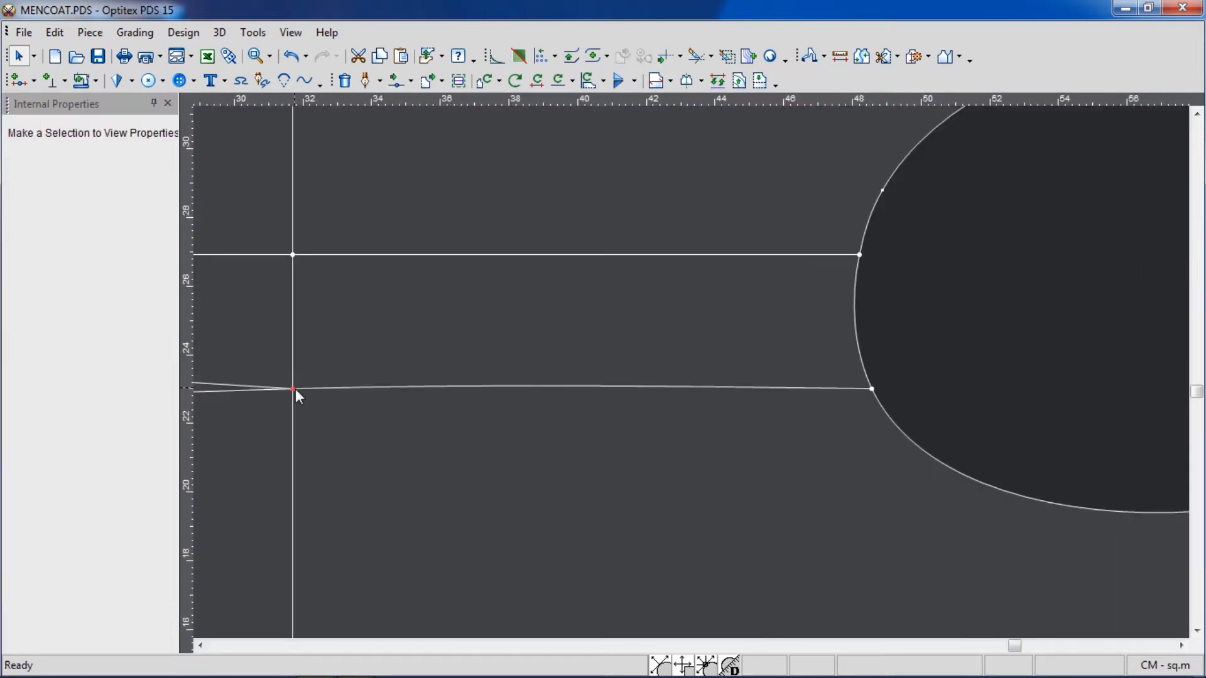
pyautogui.click(293, 390)
pyautogui.click(128, 195)
pyautogui.click(992, 317)
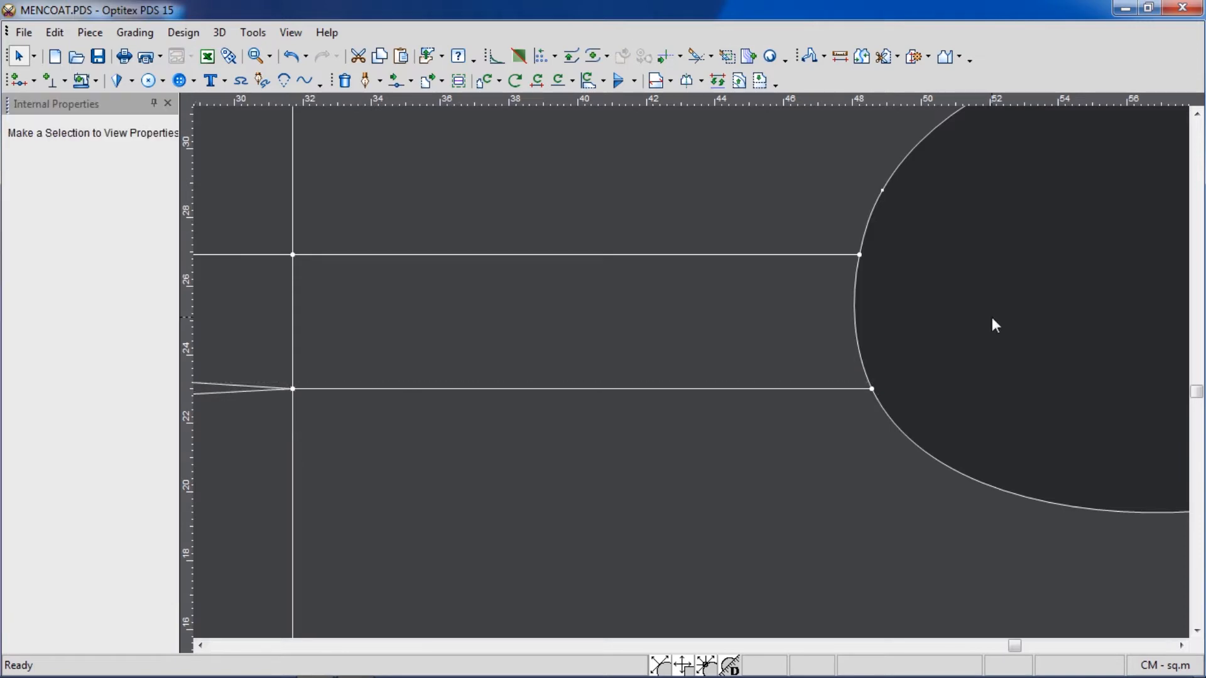
# - Trace the side panel as a new piece along the lowest panel line, hem, upper panel line and armhole, and place it below the base
pyautogui.scroll(-5, 691, 372)
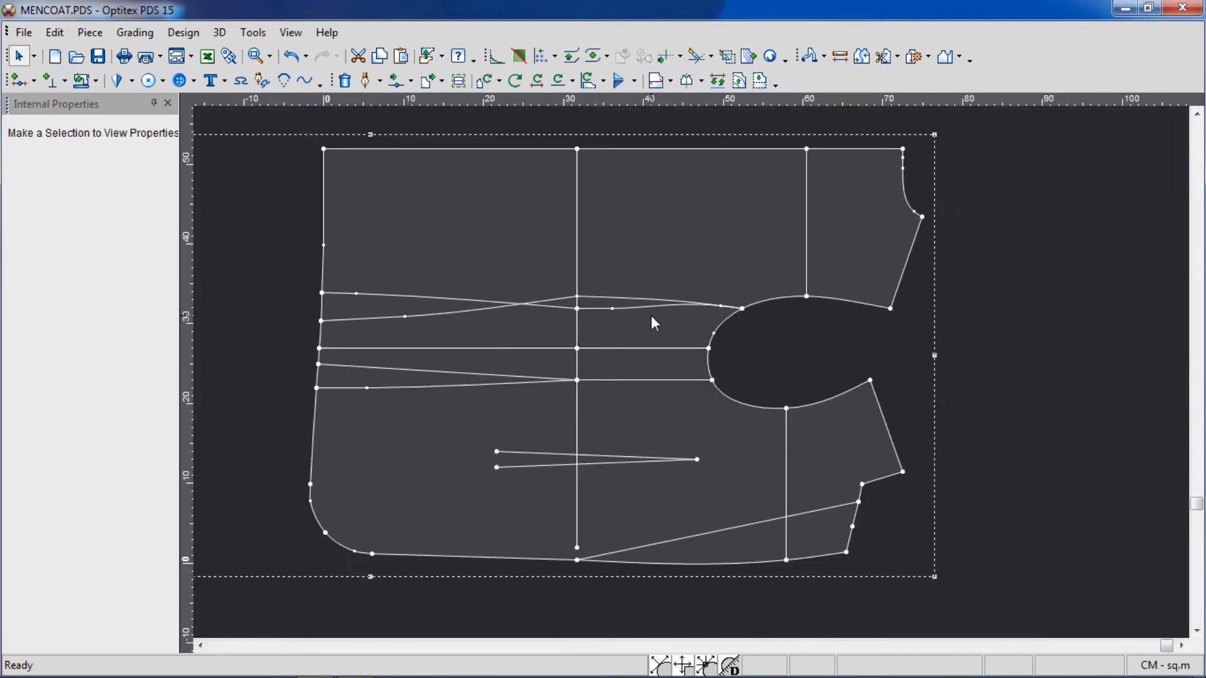
pyautogui.scroll(3, 711, 372)
pyautogui.scroll(-4, 704, 372)
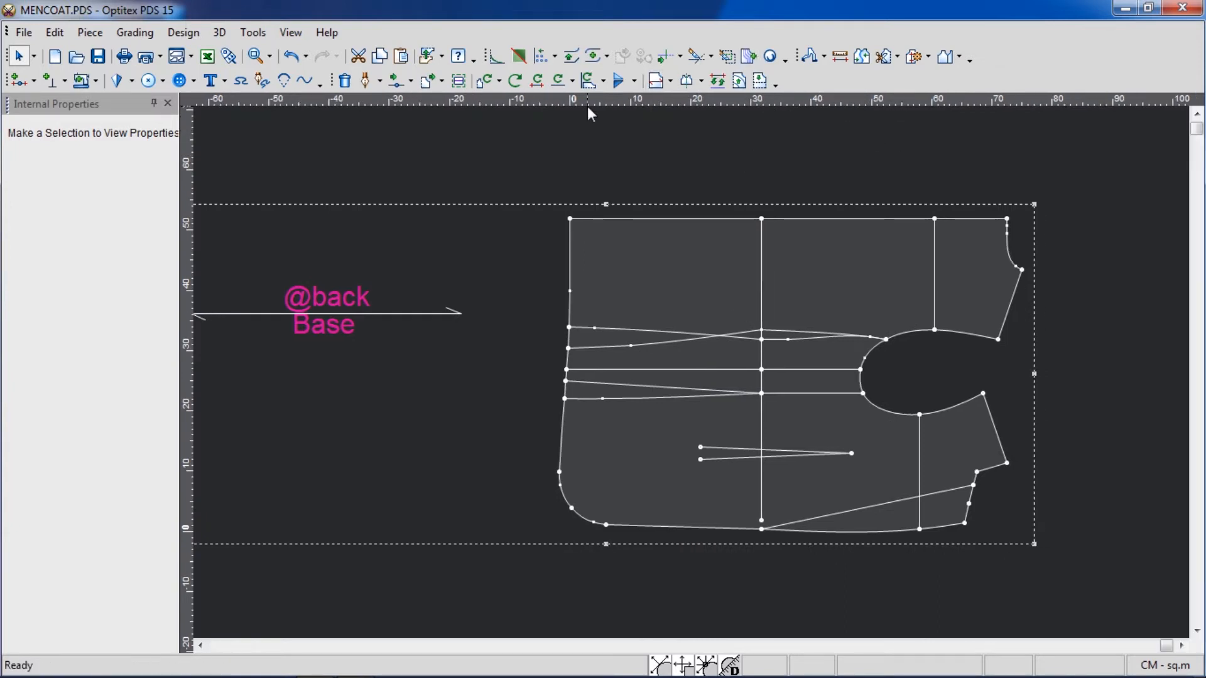
pyautogui.scroll(2, 844, 357)
pyautogui.moveTo(556, 364); pyautogui.dragTo(695, 383, button='middle')
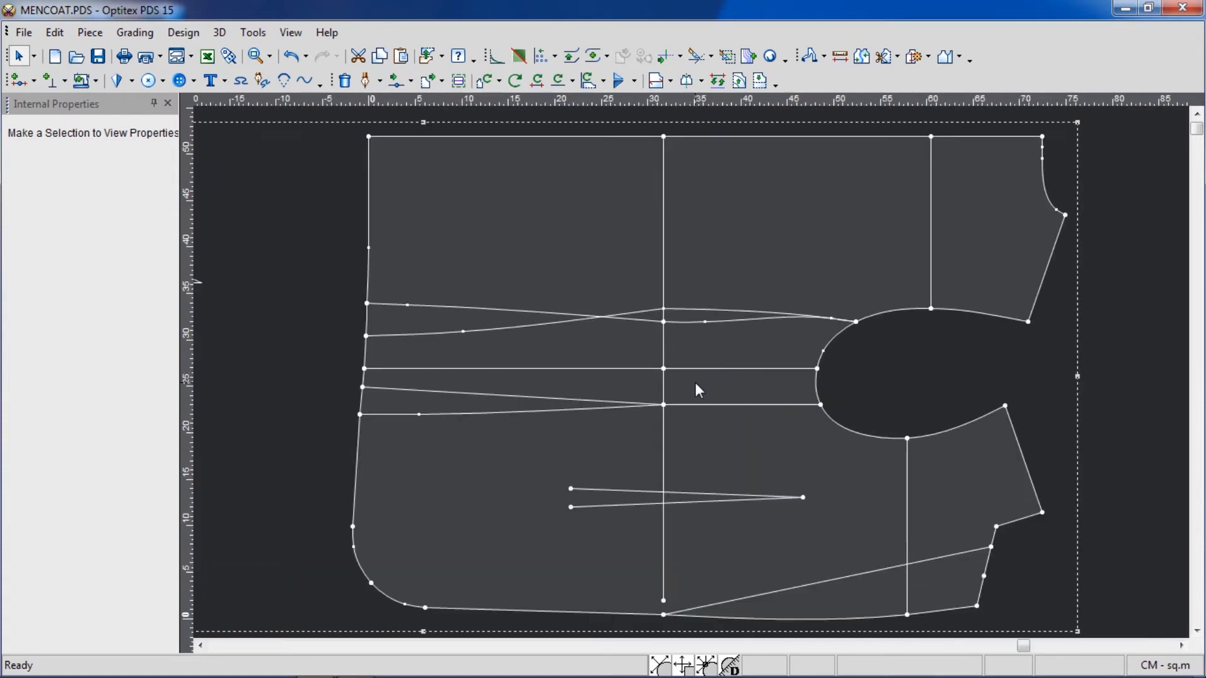
pyautogui.click(914, 57)
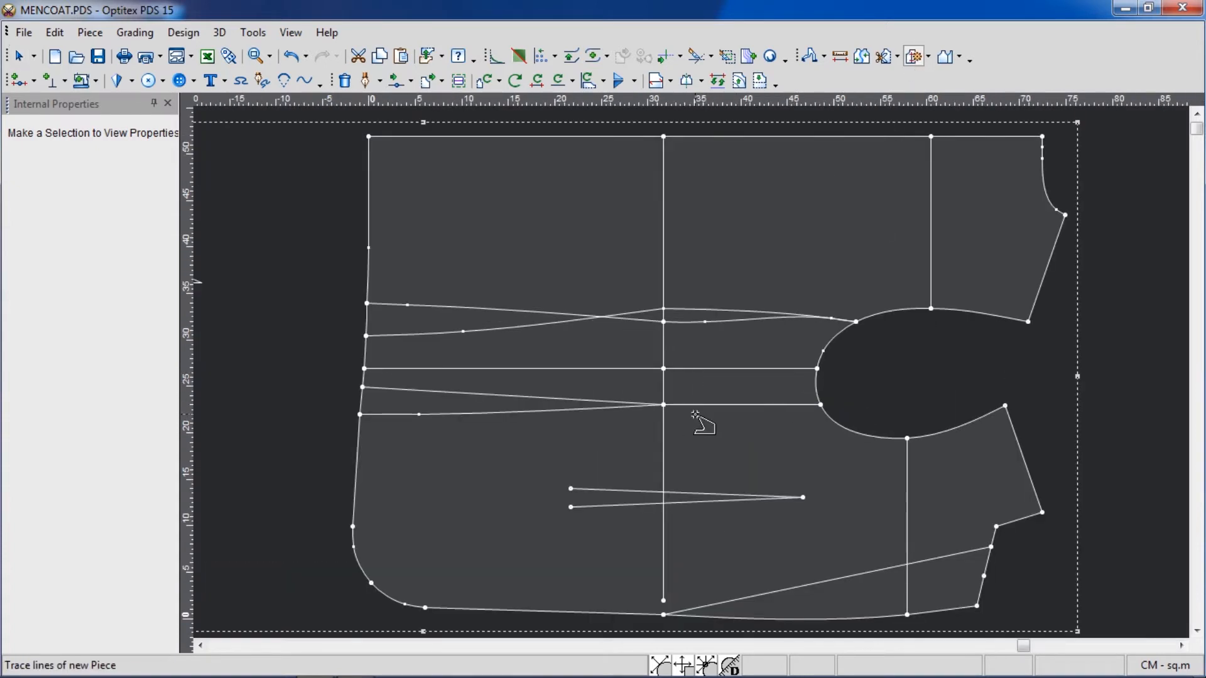
pyautogui.click(512, 396)
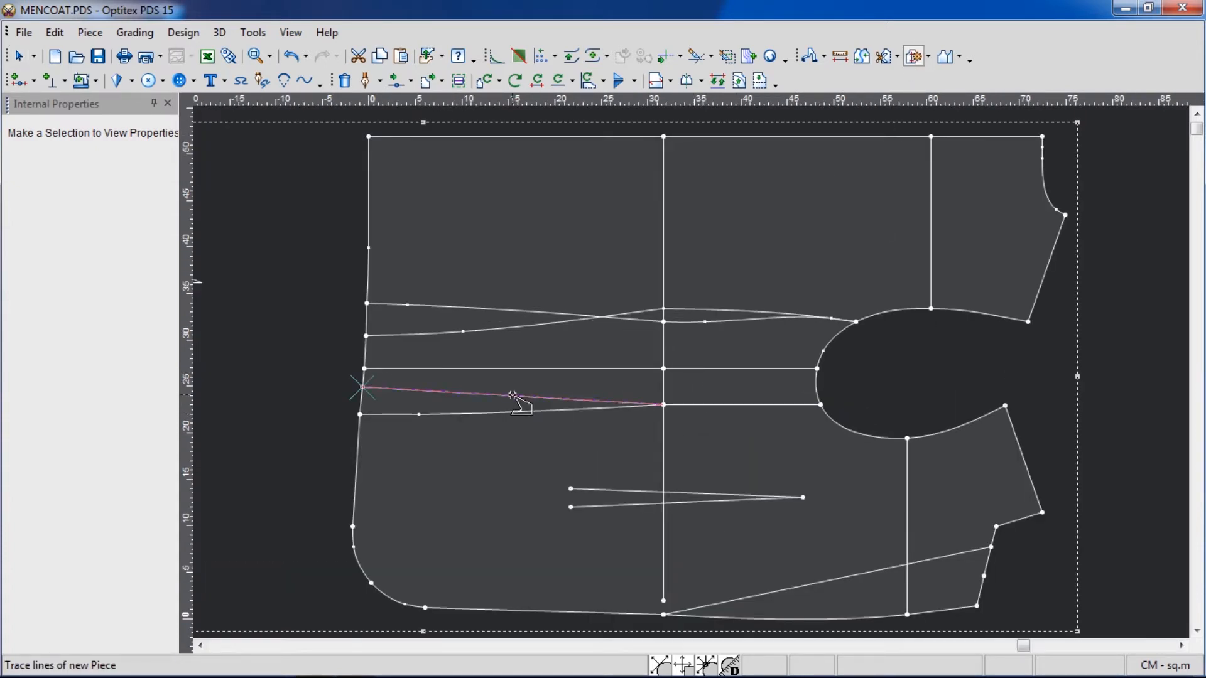
pyautogui.click(444, 413)
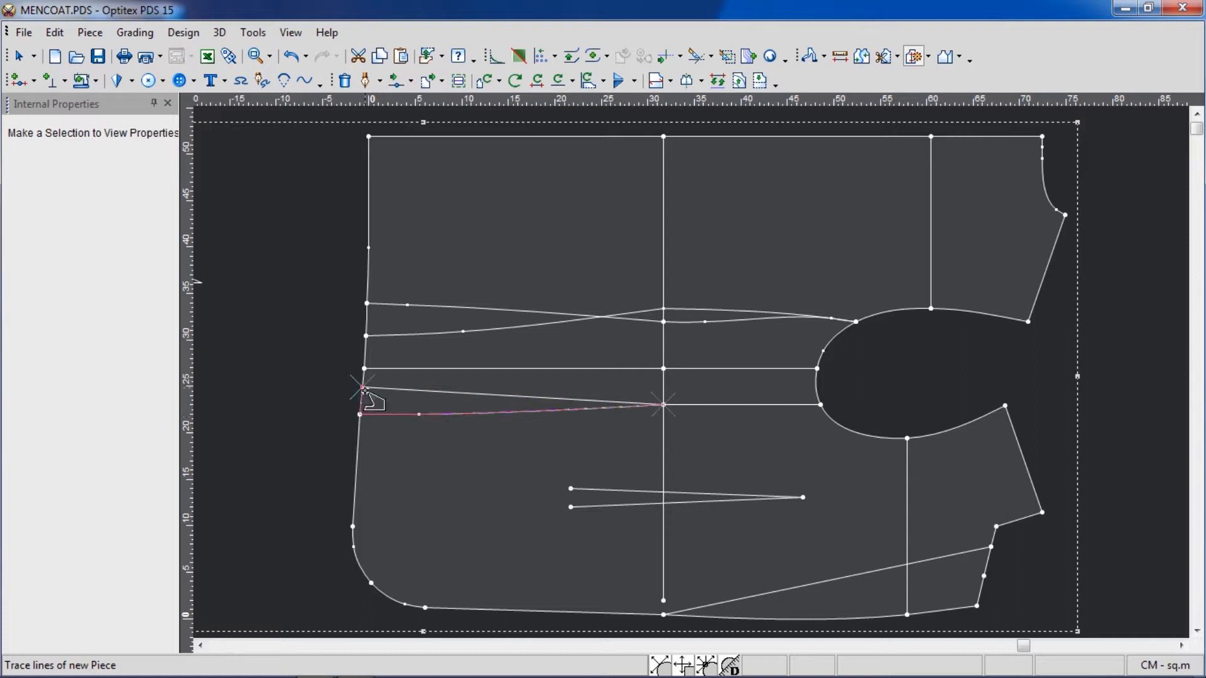
pyautogui.click(439, 309)
pyautogui.click(697, 323)
pyautogui.click(832, 343)
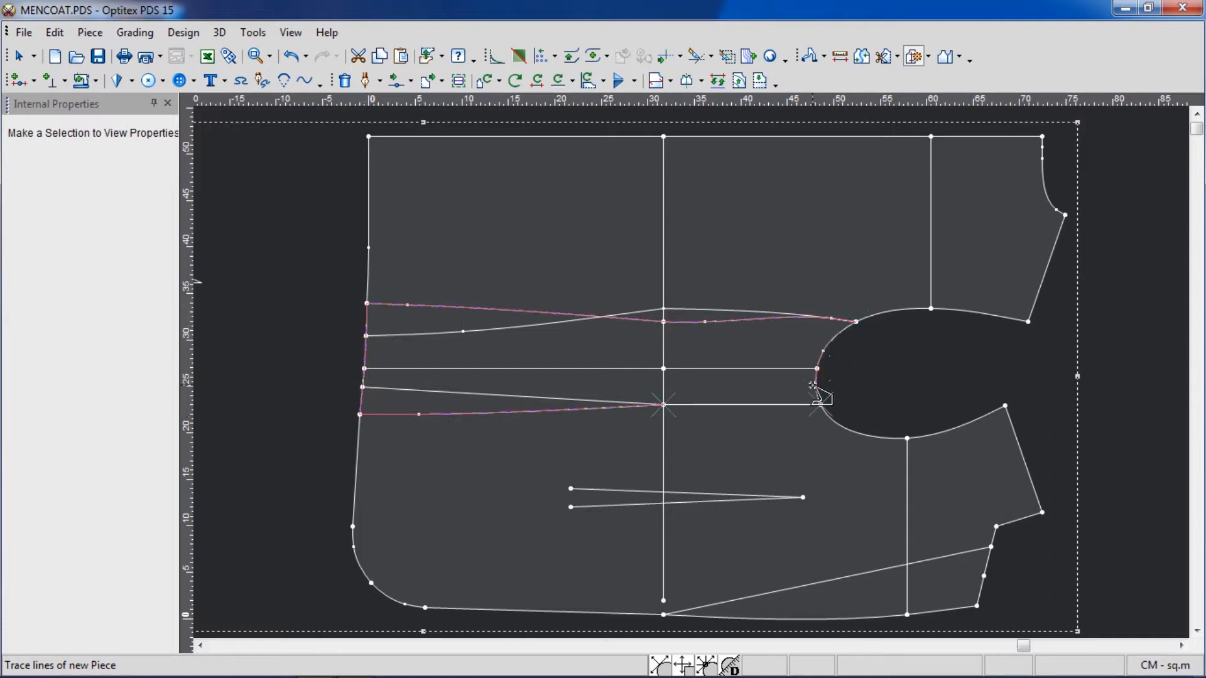
pyautogui.click(711, 405)
pyautogui.press('Return')
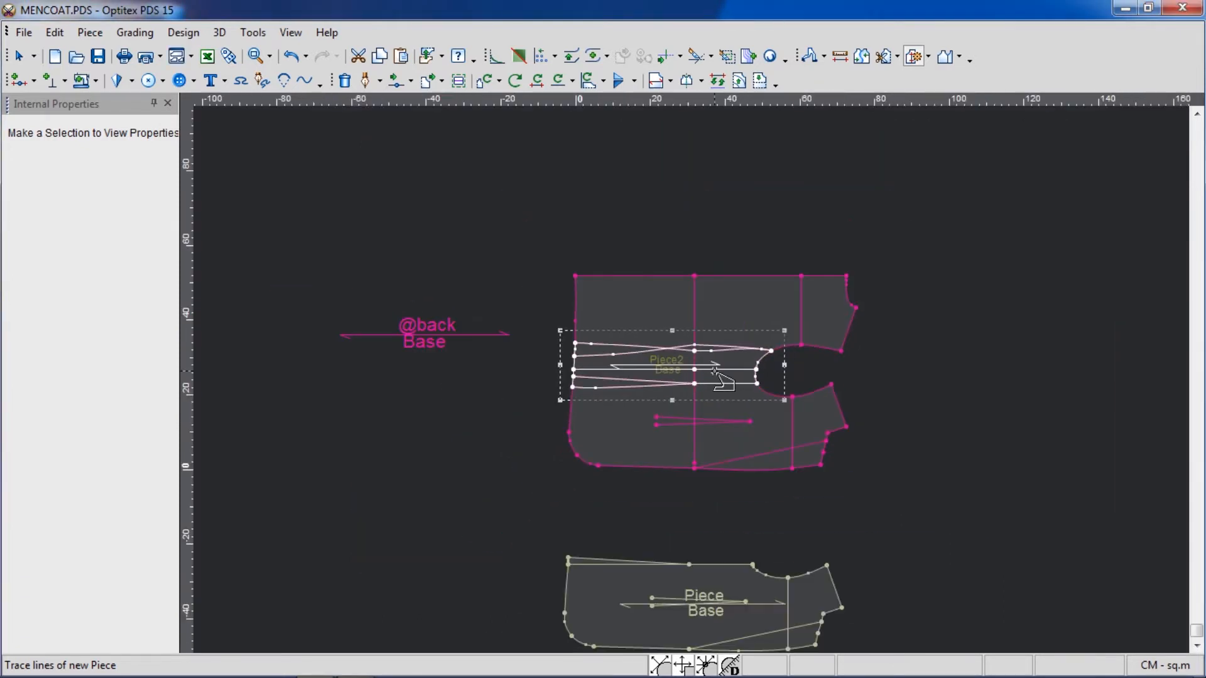
pyautogui.click(721, 531)
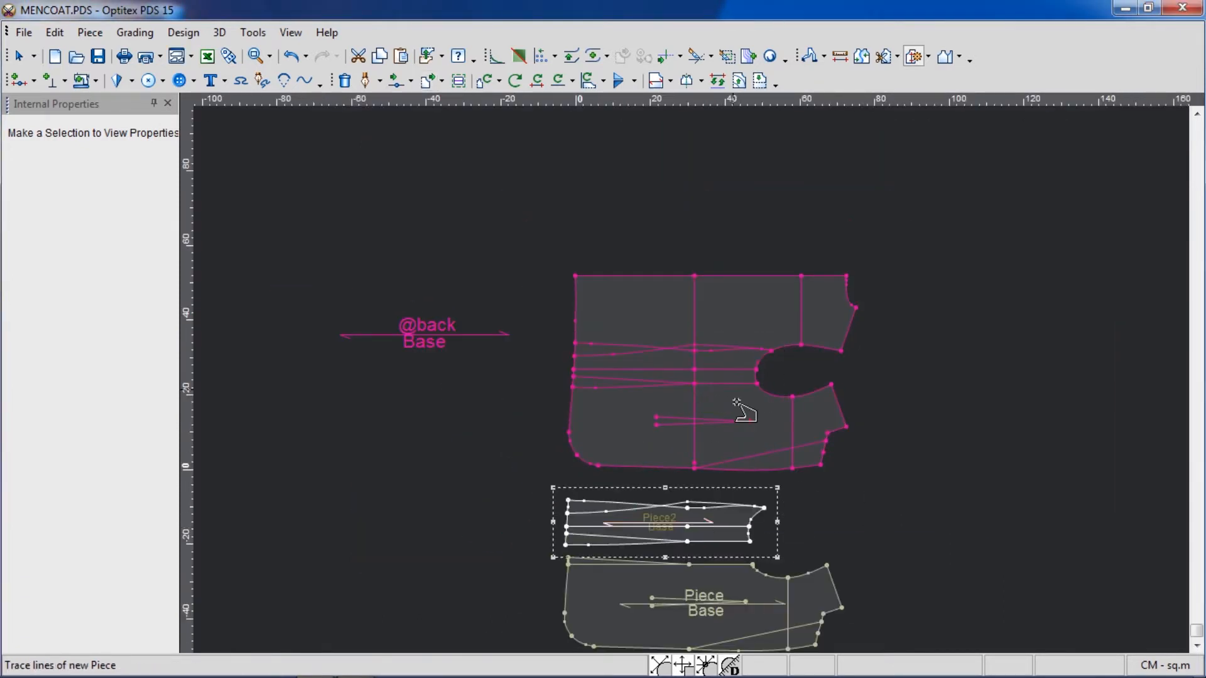
# - Trace the back as a new piece along its panel line, hem, centre back, neckline, shoulder and armhole
pyautogui.scroll(2, 741, 412)
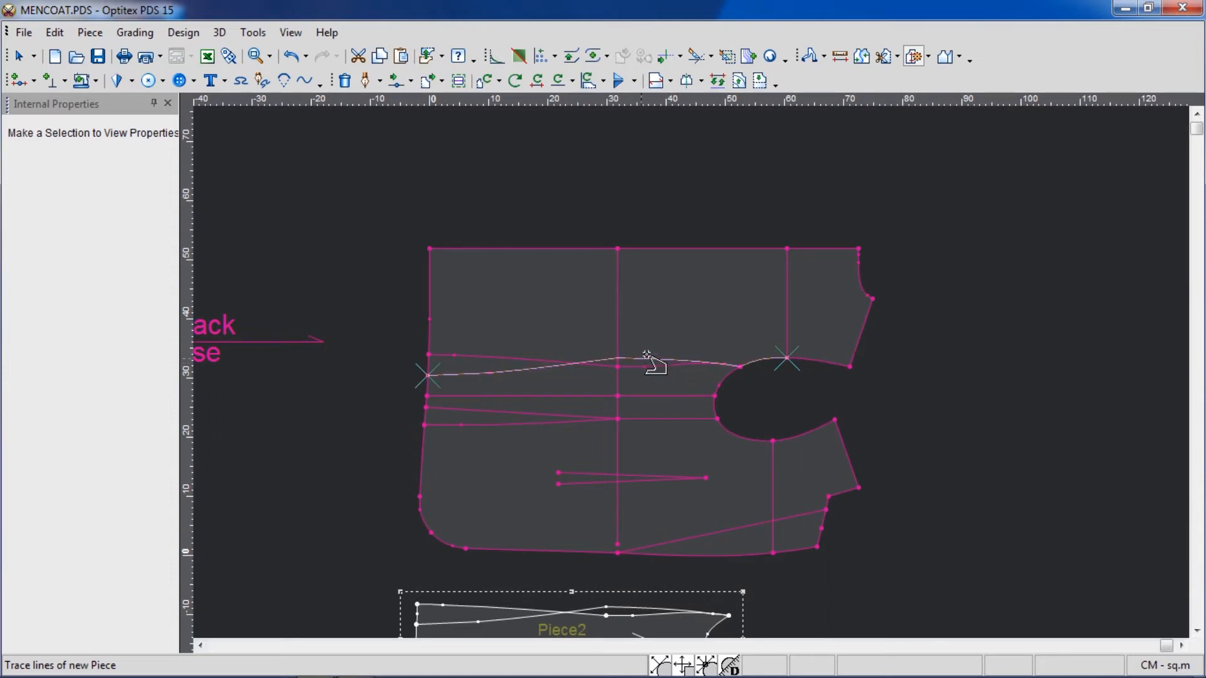
pyautogui.click(423, 310)
pyautogui.click(483, 252)
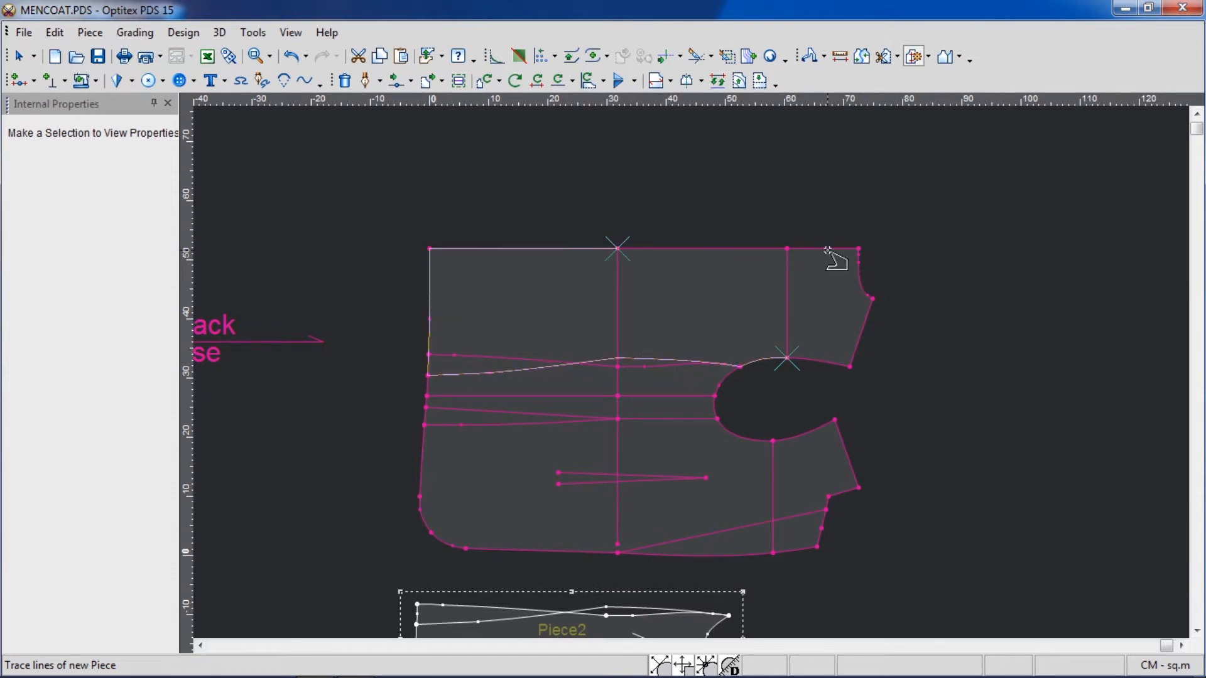
pyautogui.rightClick(816, 371)
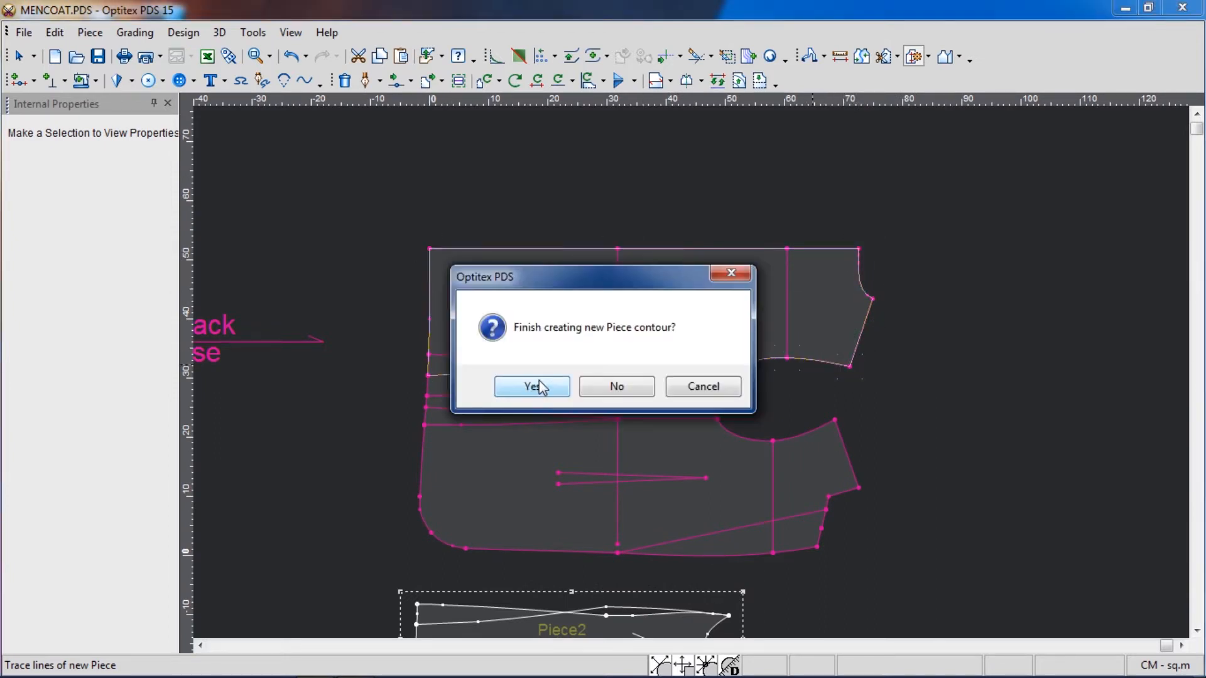
pyautogui.click(532, 386)
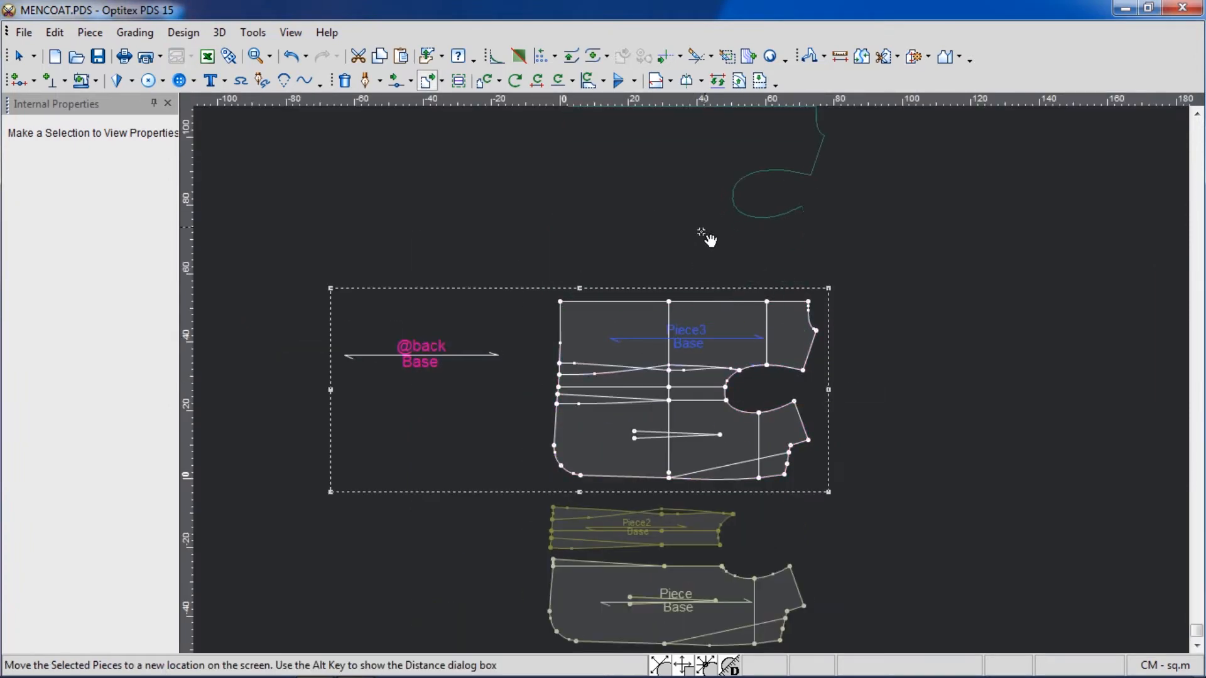
# - Move the base pattern up into the empty area and place the traced back piece just above the side panel piece
pyautogui.click(706, 254)
pyautogui.rightClick(786, 432)
pyautogui.click(831, 182)
pyautogui.moveTo(766, 349); pyautogui.dragTo(754, 464)
# - Delete the leftover internal panel lines from the side panel and front pieces, keeping the side panel's straight lengthwise line
pyautogui.scroll(4, 692, 374)
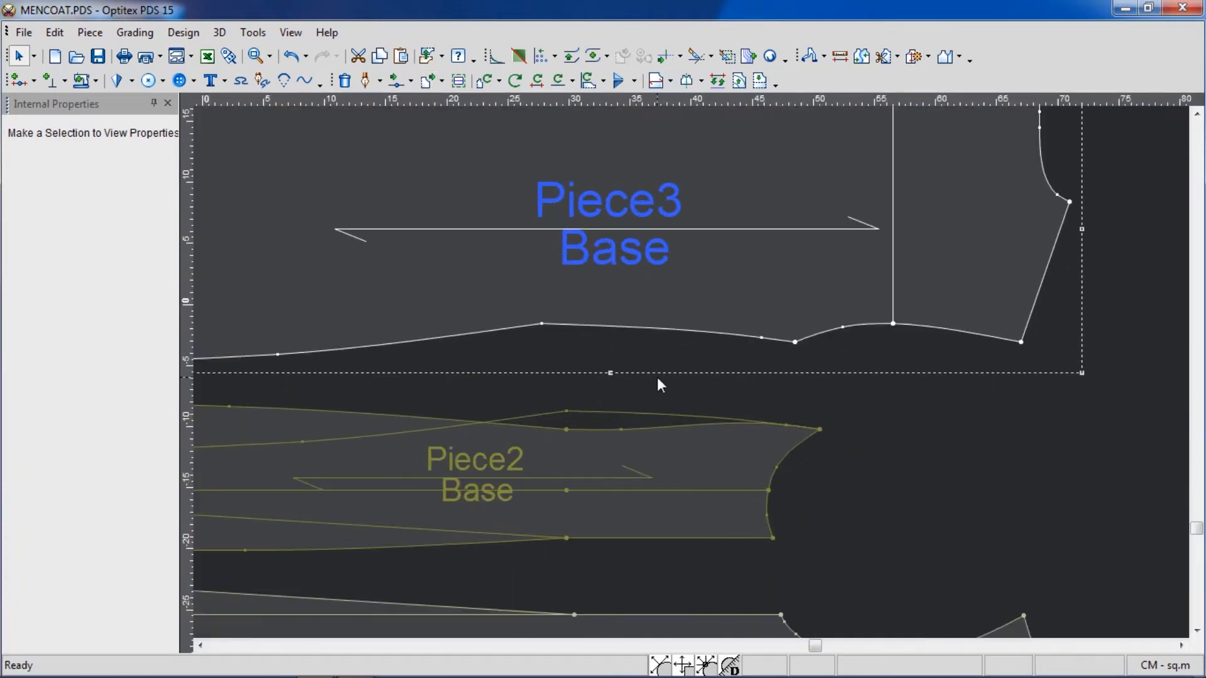
pyautogui.scroll(-5, 651, 372)
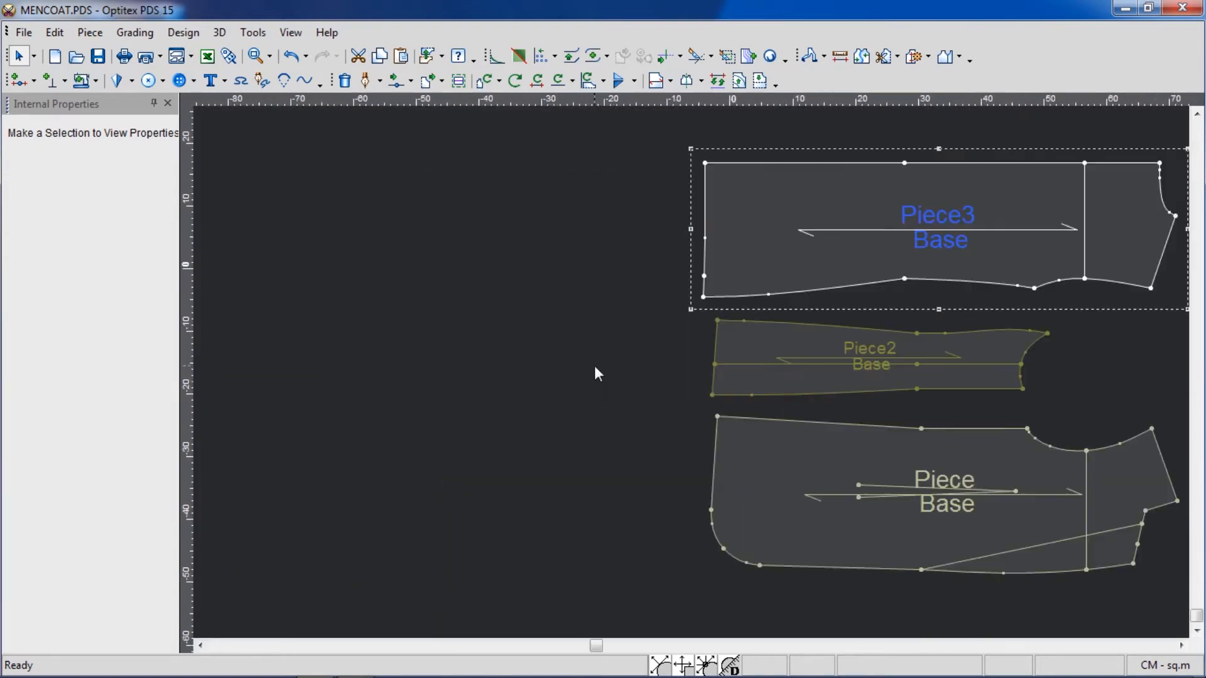
pyautogui.scroll(-1, 693, 355)
pyautogui.scroll(2, 696, 373)
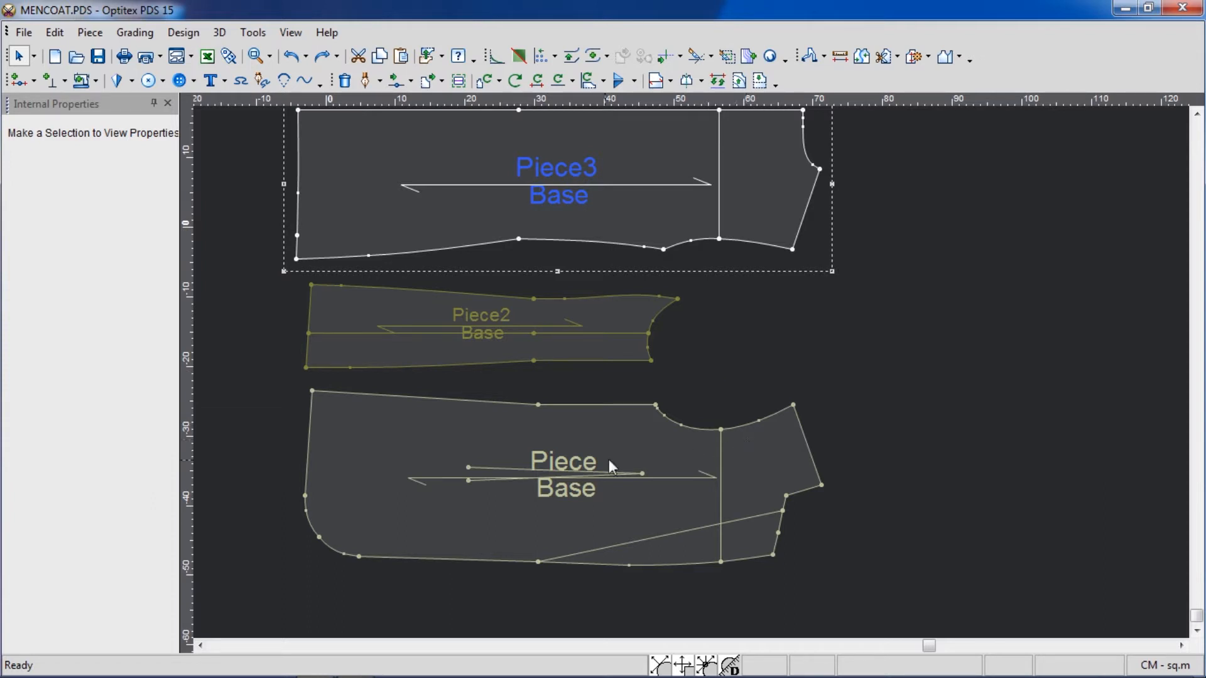
# - Move the front piece into the empty area beside the other pieces and set a vertical guide through its dart's open ends
pyautogui.scroll(-2, 532, 429)
pyautogui.moveTo(540, 390); pyautogui.dragTo(889, 392)
pyautogui.scroll(3, 692, 372)
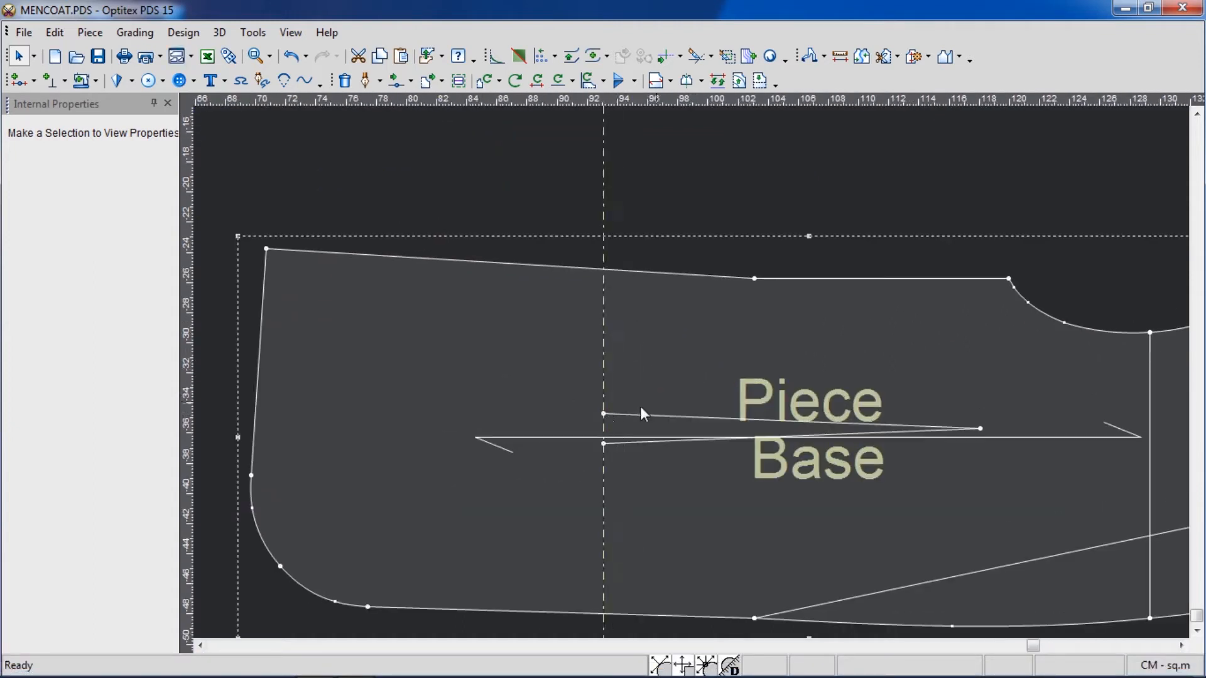
# - Add a grading point on the front piece's side edge where the vertical guide crosses it
pyautogui.moveTo(618, 270); pyautogui.dragTo(636, 302)
pyautogui.hotkey('ctrl', 'z')
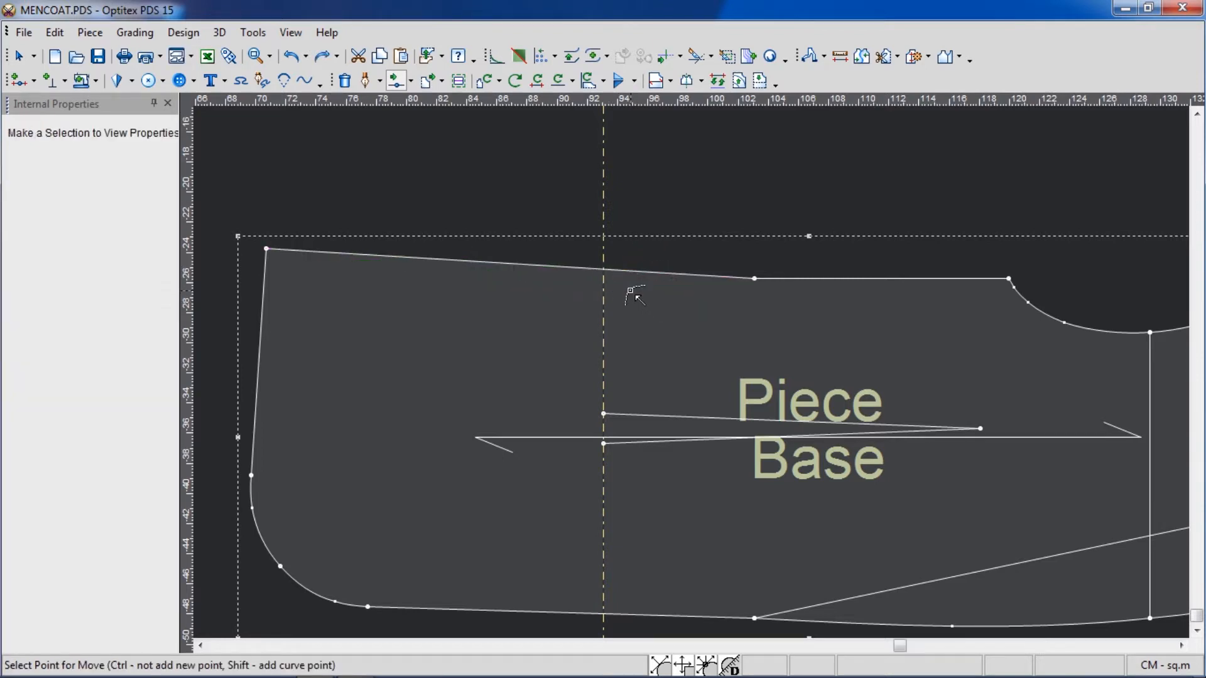
pyautogui.press('Insert')
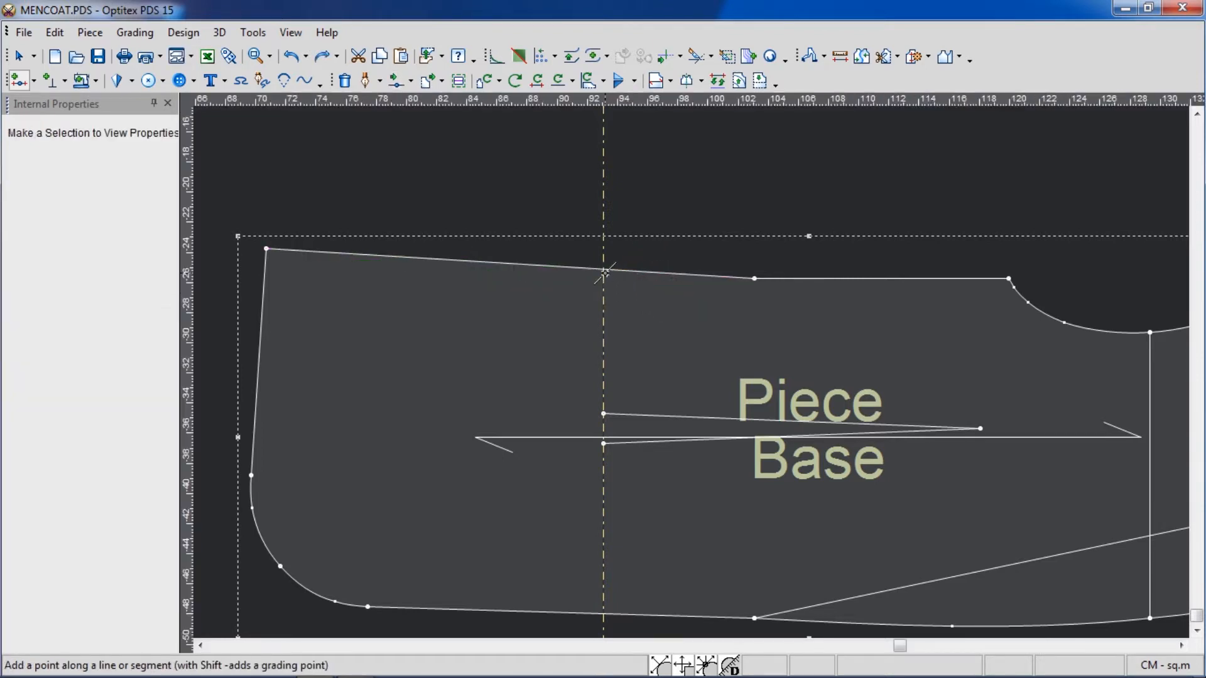
pyautogui.click(603, 269)
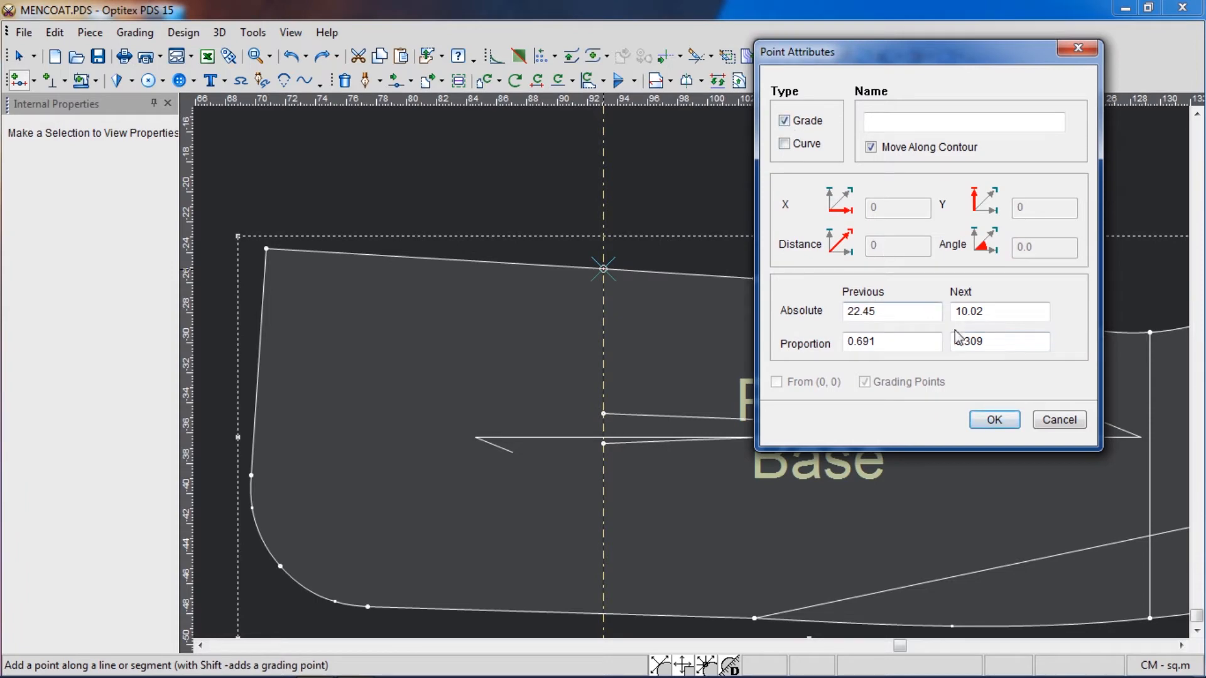
# - Add a grading point on the front piece's upper edge at the vertical guideline and pull a new contour point beside it to the dart tip
pyautogui.click(993, 421)
pyautogui.press('m')
pyautogui.click(581, 267)
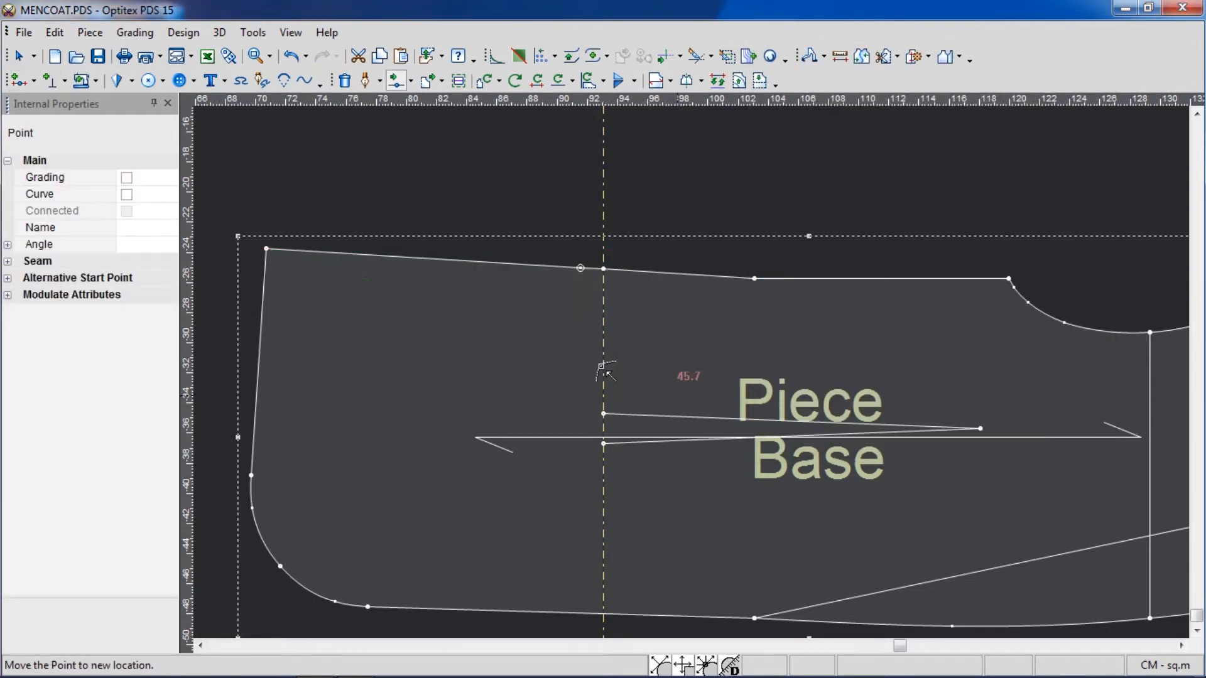
pyautogui.click(981, 428)
pyautogui.click(206, 348)
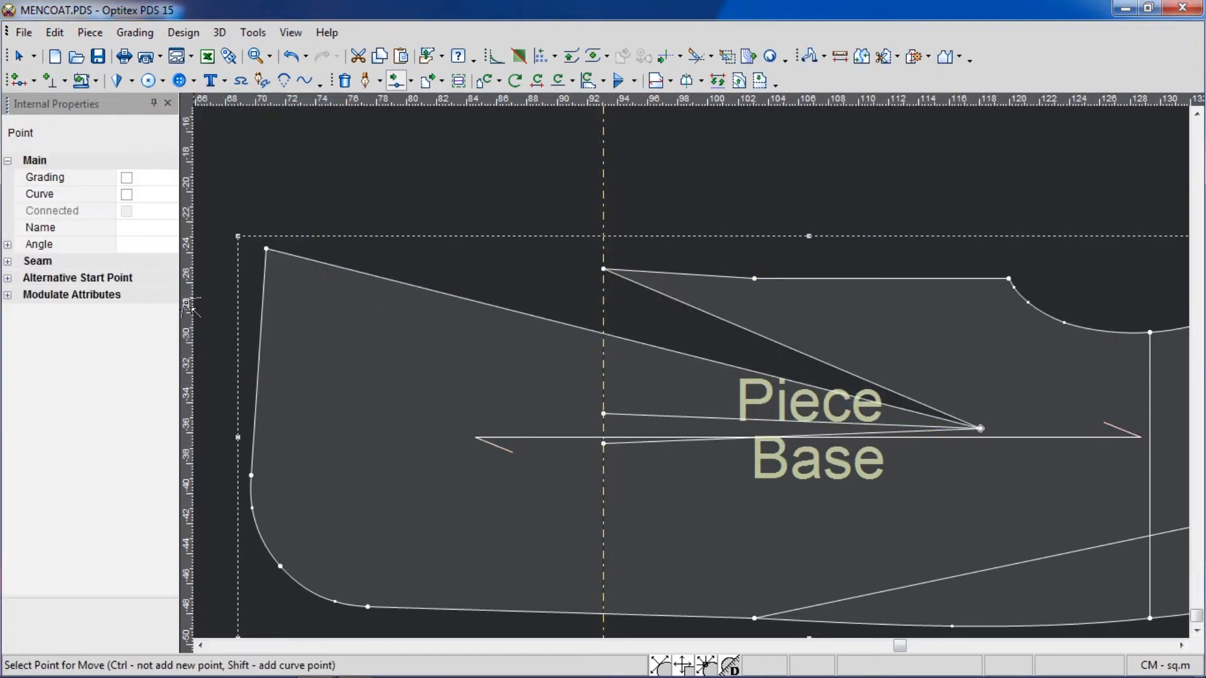
# - Pull new contour points from the slanted edge onto the lower dart leg's open end and onto the guideline point on the upper edge
pyautogui.click(126, 178)
pyautogui.click(470, 303)
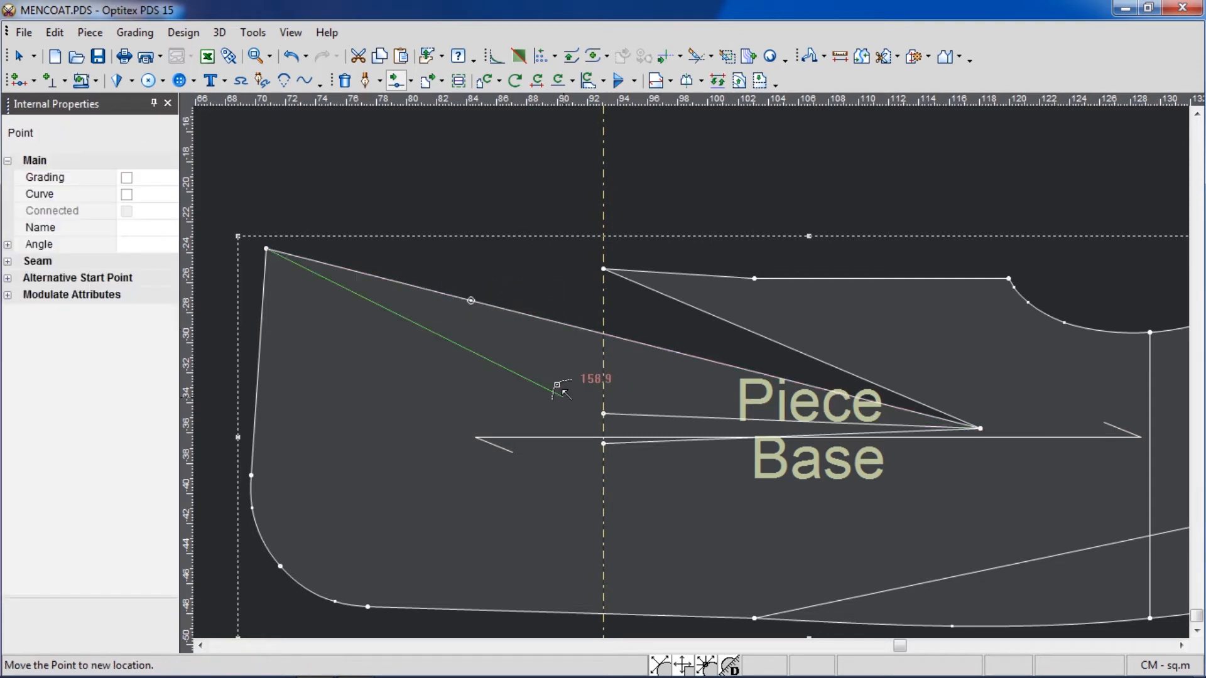
pyautogui.click(603, 443)
pyautogui.click(207, 349)
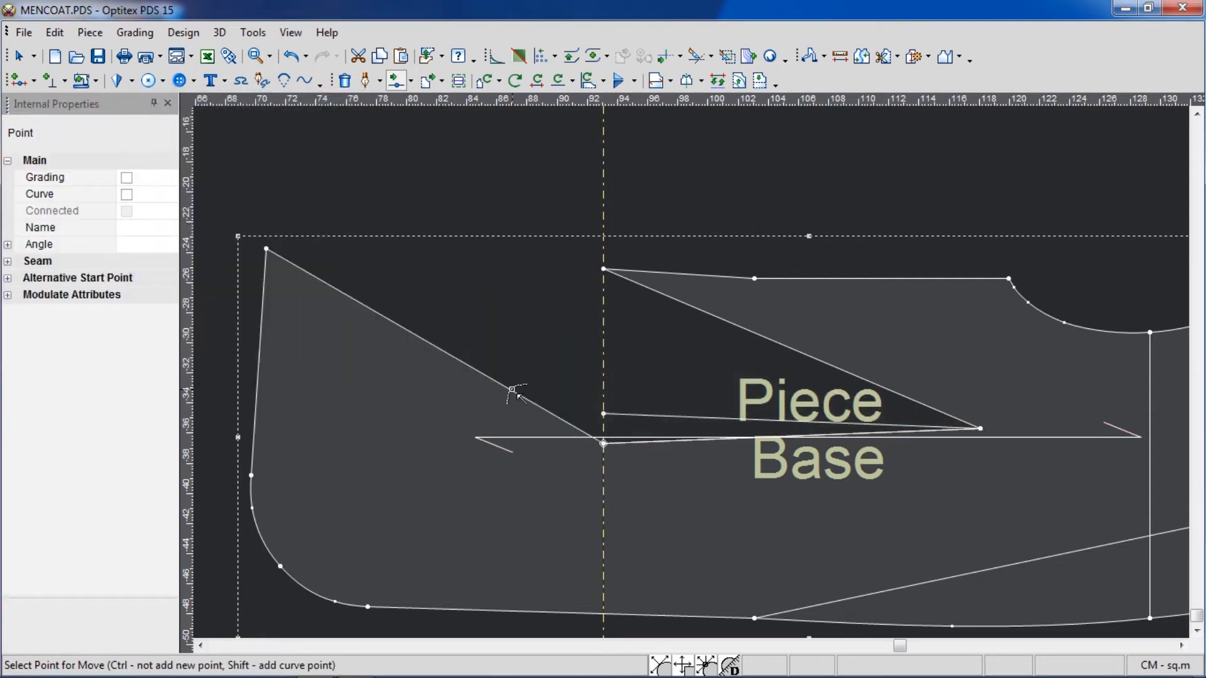
pyautogui.click(512, 390)
pyautogui.click(603, 269)
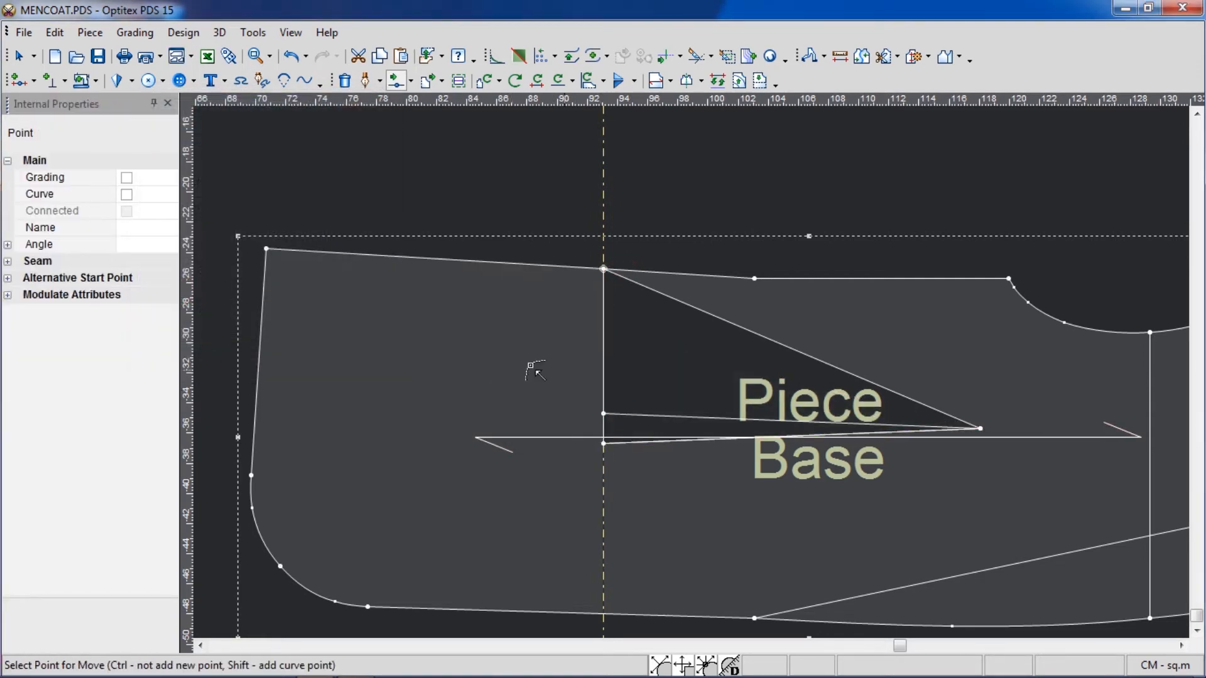
# - Pull a new contour point from the remaining slanted edge onto the lower dart leg's open end to close the cut
pyautogui.click(730, 338)
pyautogui.click(603, 444)
pyautogui.click(207, 347)
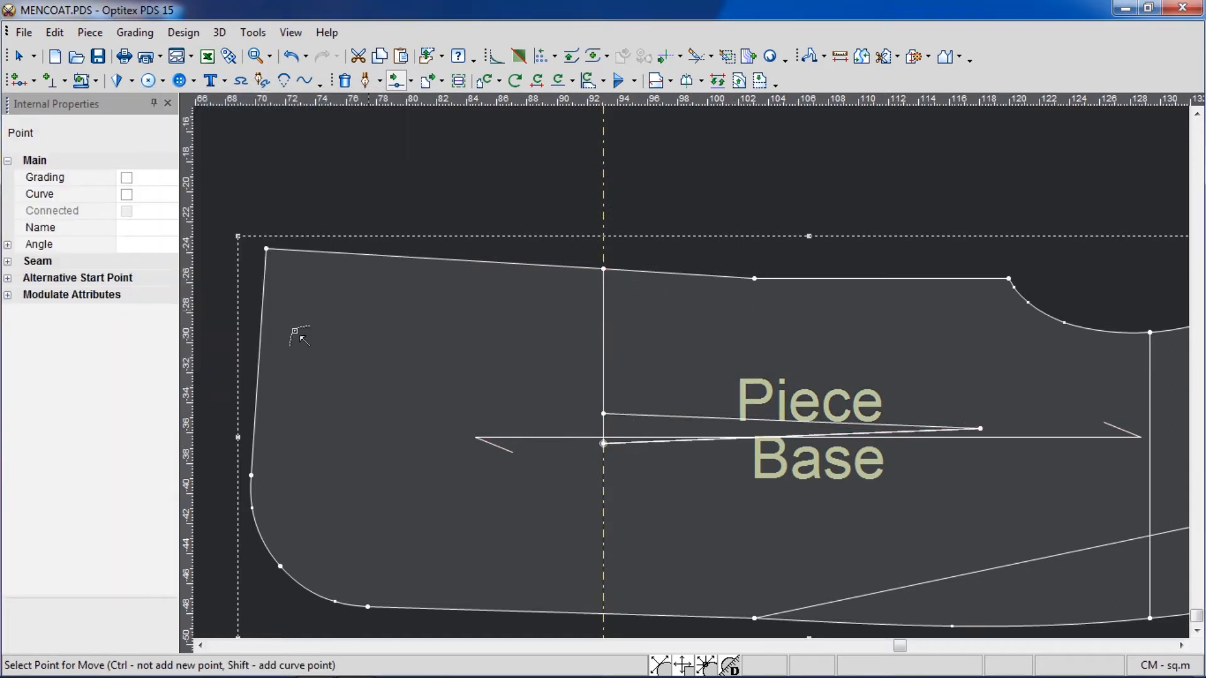
pyautogui.click(127, 194)
pyautogui.rightClick(738, 184)
pyautogui.click(763, 189)
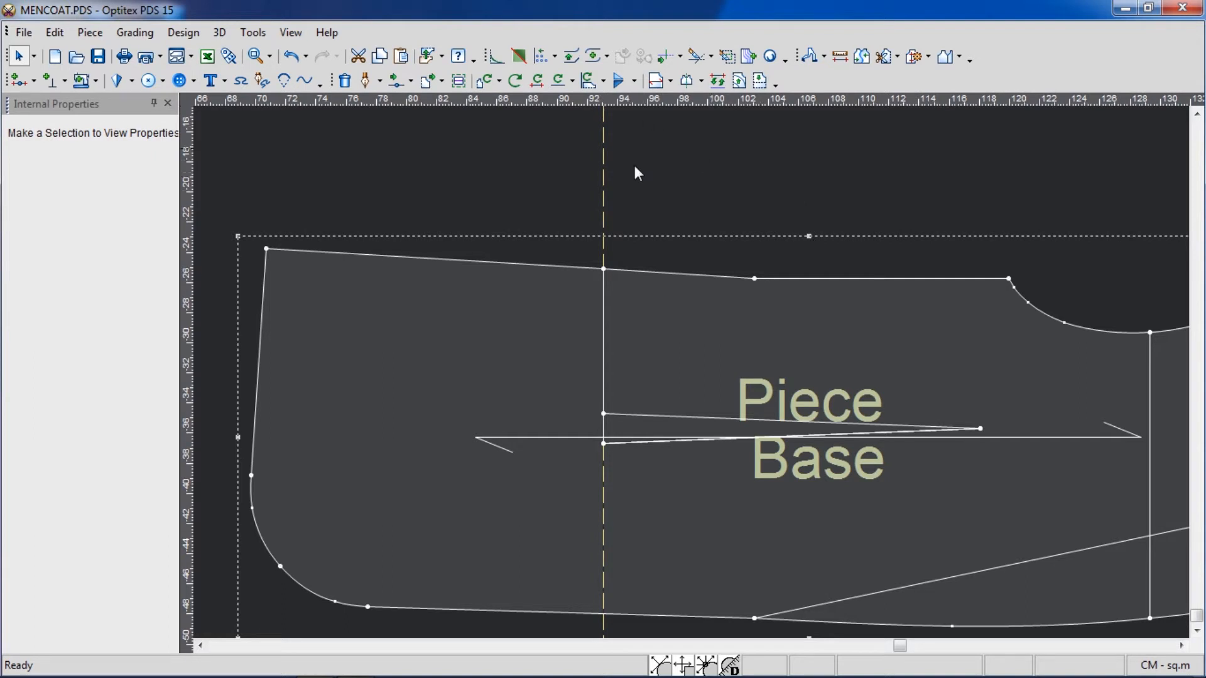
# - Rotate the contour segment from the lower dart leg's end to the upper waist point about the dart tip, onto the upper dart leg's end
pyautogui.click(537, 80)
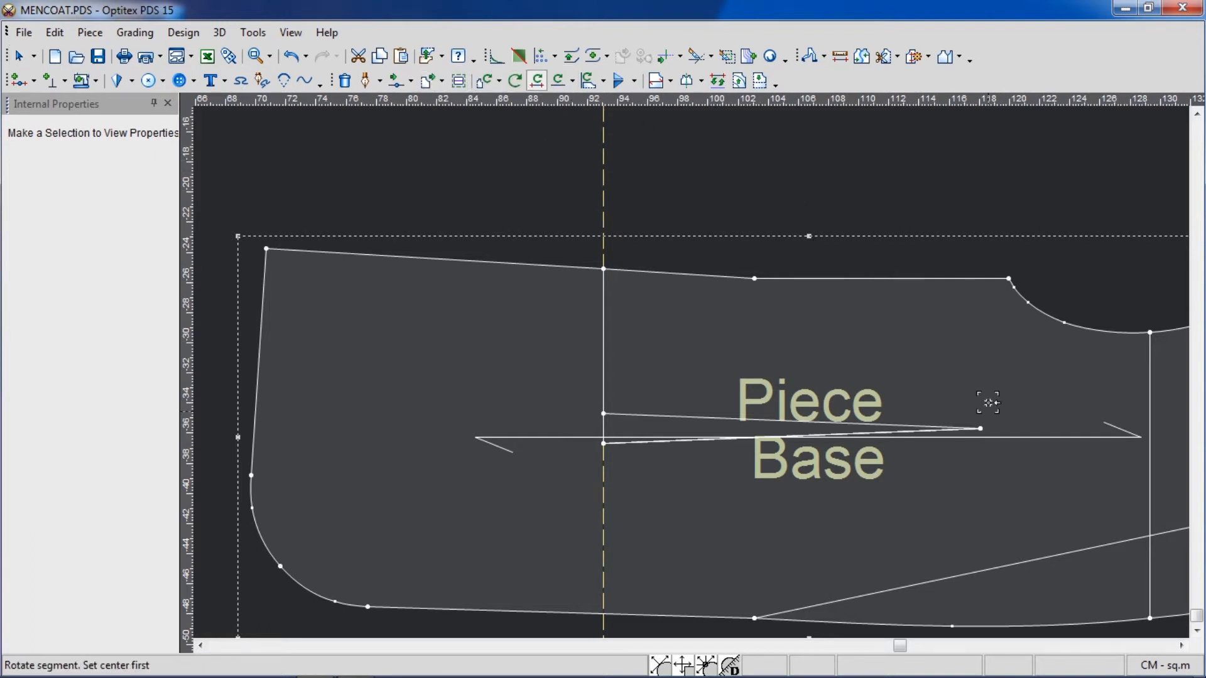
pyautogui.scroll(1, 988, 403)
pyautogui.click(980, 428)
pyautogui.click(603, 443)
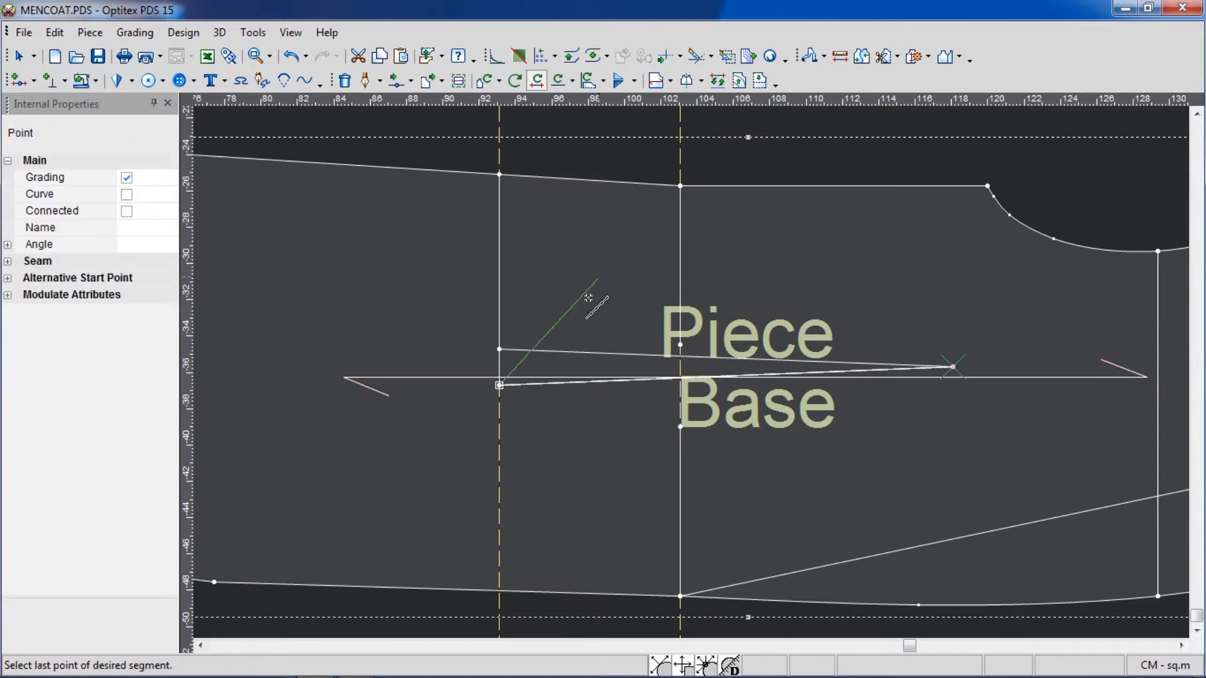
pyautogui.click(680, 186)
pyautogui.click(499, 351)
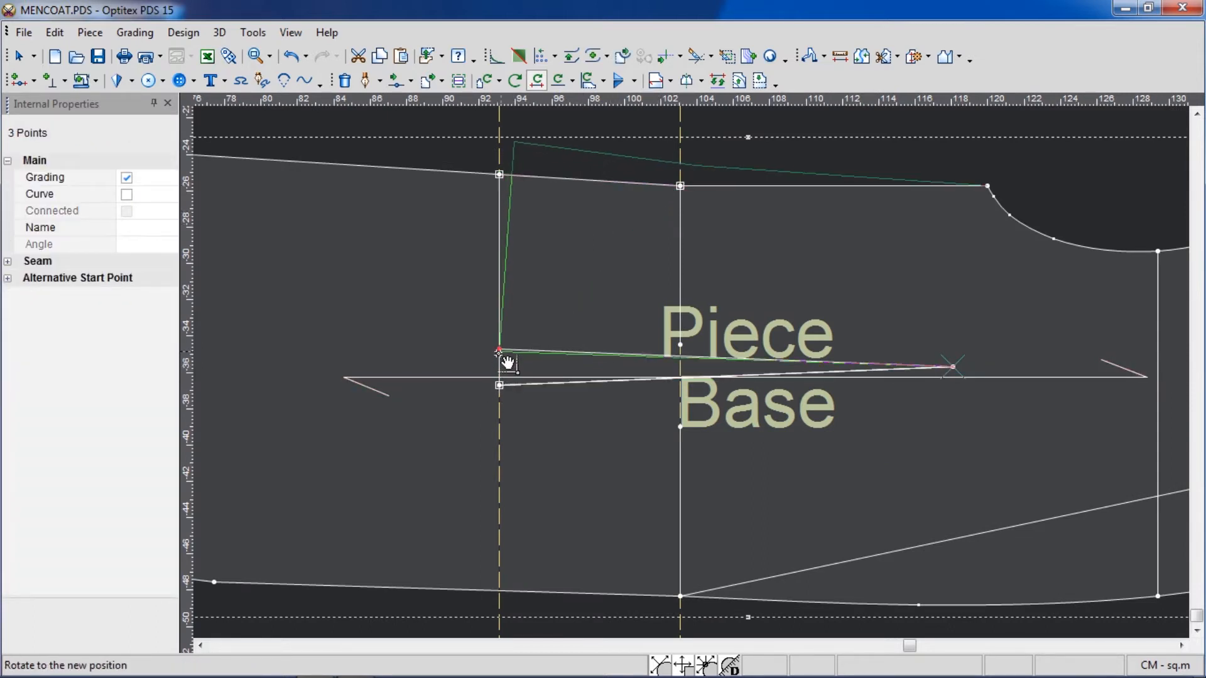
pyautogui.click(508, 363)
pyautogui.click(470, 198)
pyautogui.press('Escape')
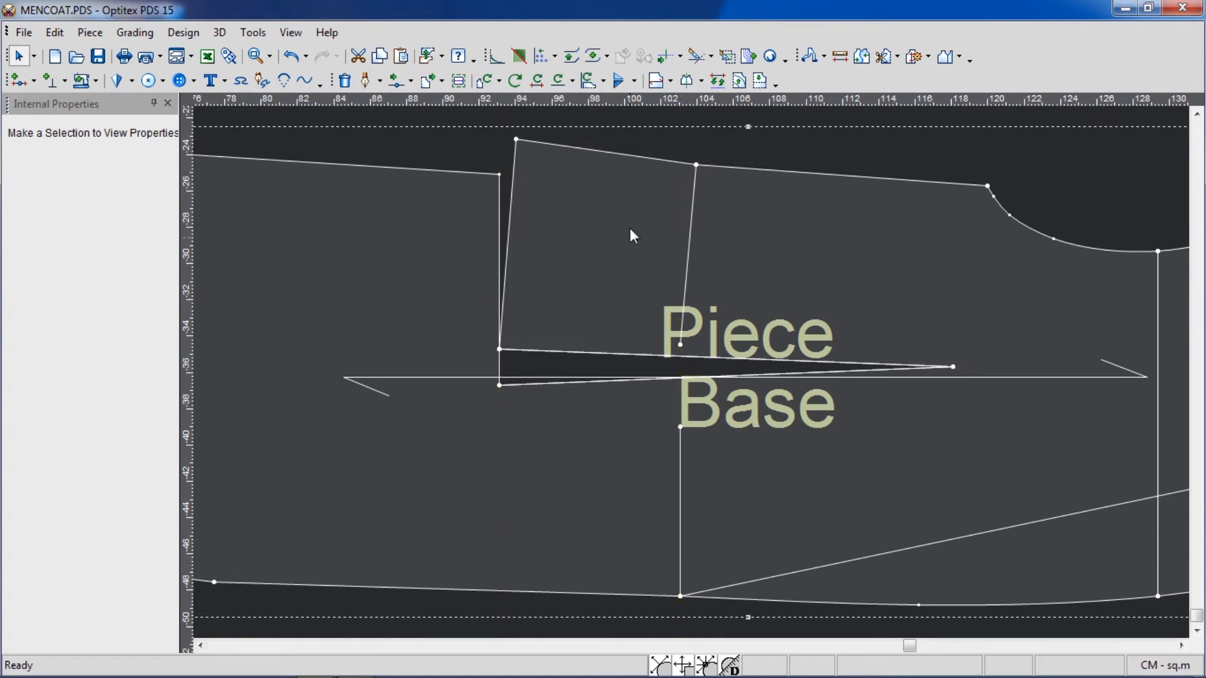
# - Extend the upper internal waist line to reach the dart opening's edge and create a point on the contour there
pyautogui.scroll(5, 603, 460)
pyautogui.scroll(-5, 691, 373)
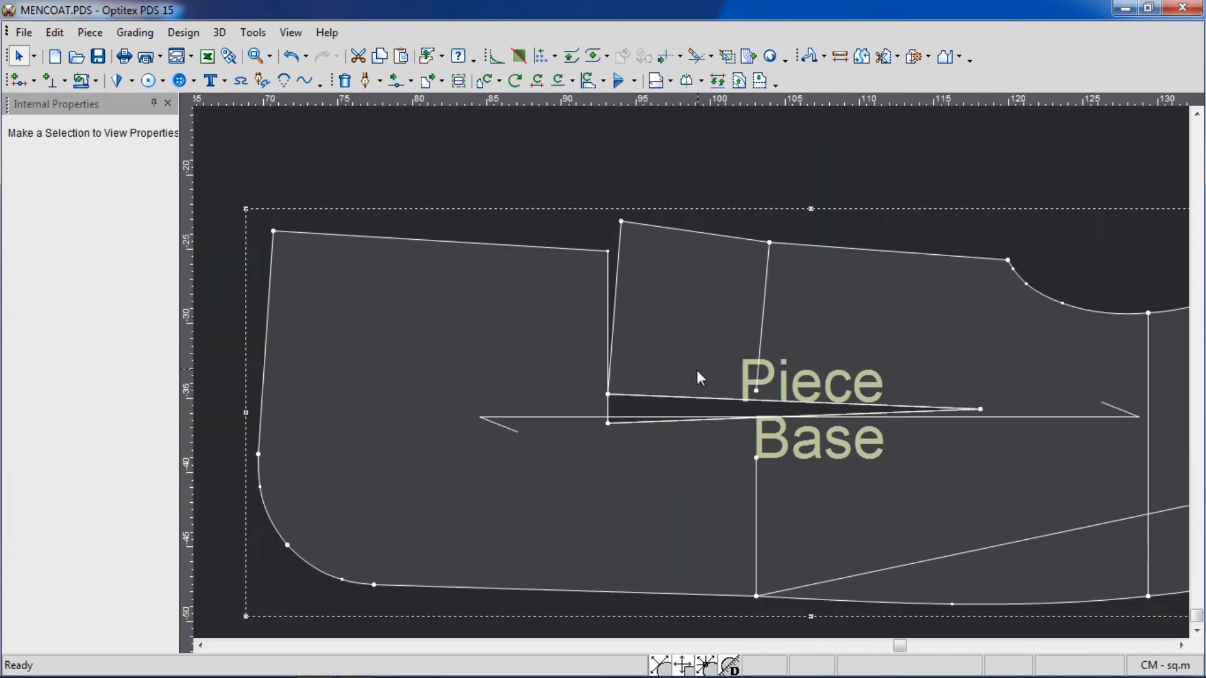
pyautogui.scroll(3, 790, 363)
pyautogui.click(616, 394)
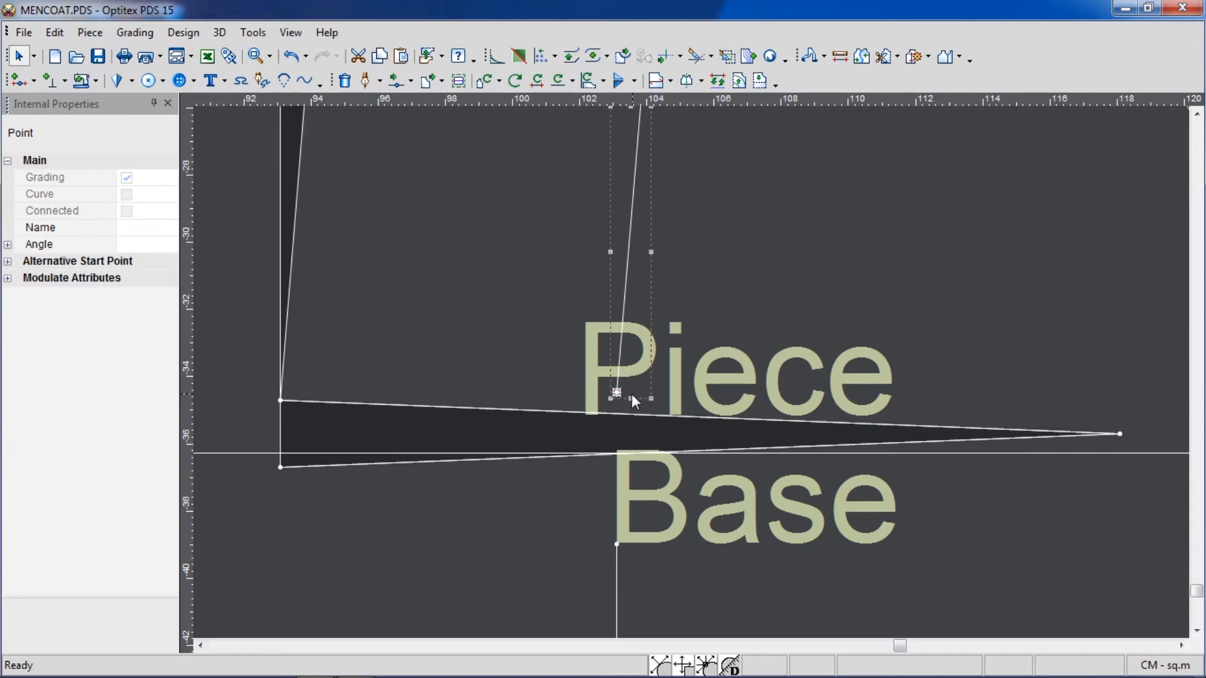
pyautogui.click(634, 394)
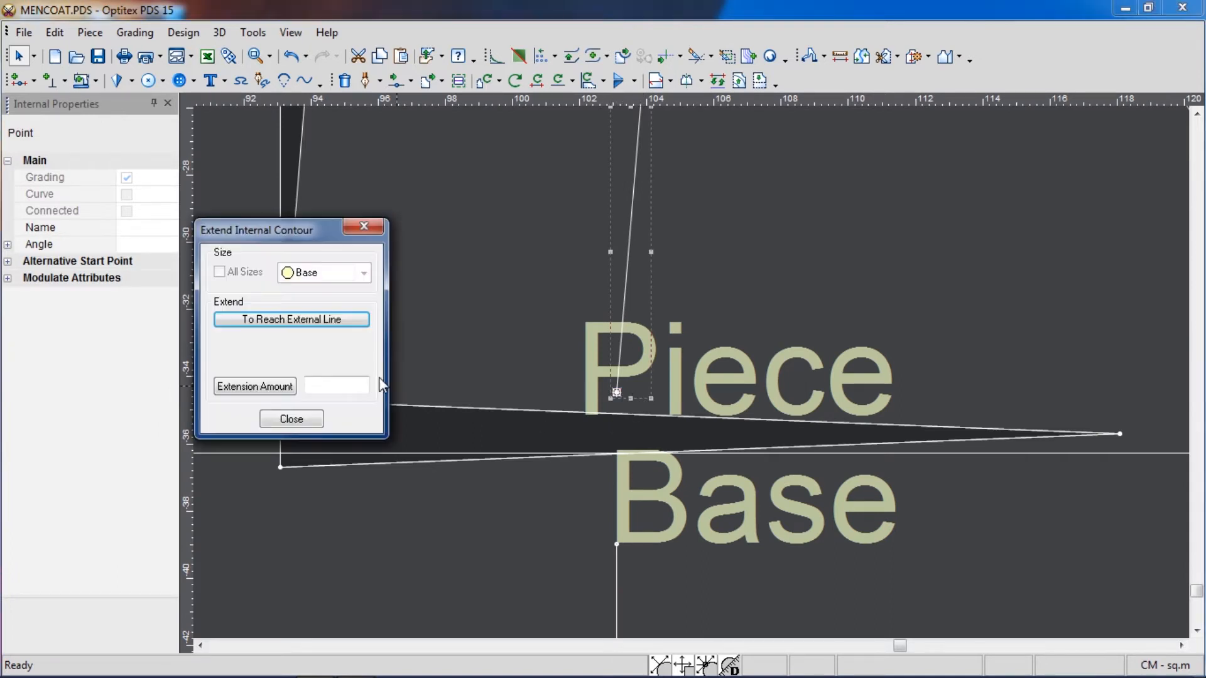
pyautogui.click(291, 319)
pyautogui.click(619, 385)
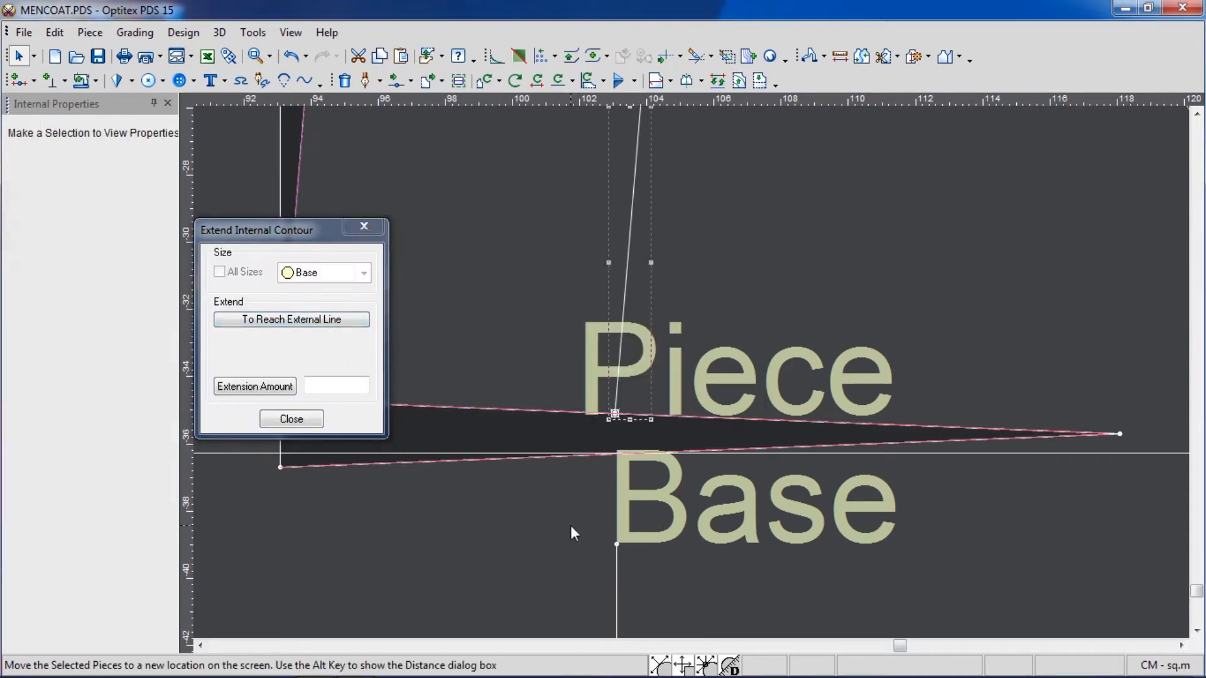
# - Extend the lower internal waist line to reach the dart opening's edge and create a point on the contour there
pyautogui.click(616, 544)
pyautogui.click(323, 319)
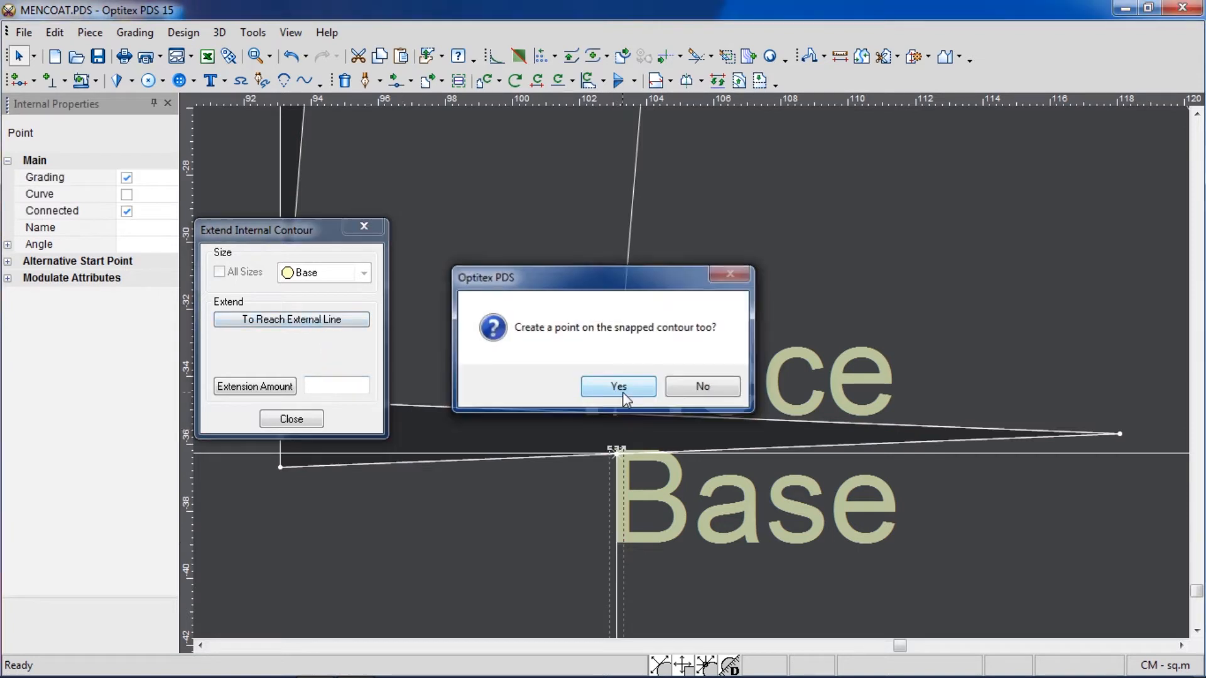
pyautogui.click(628, 388)
pyautogui.click(292, 419)
pyautogui.scroll(-3, 710, 387)
pyautogui.scroll(-2, 710, 387)
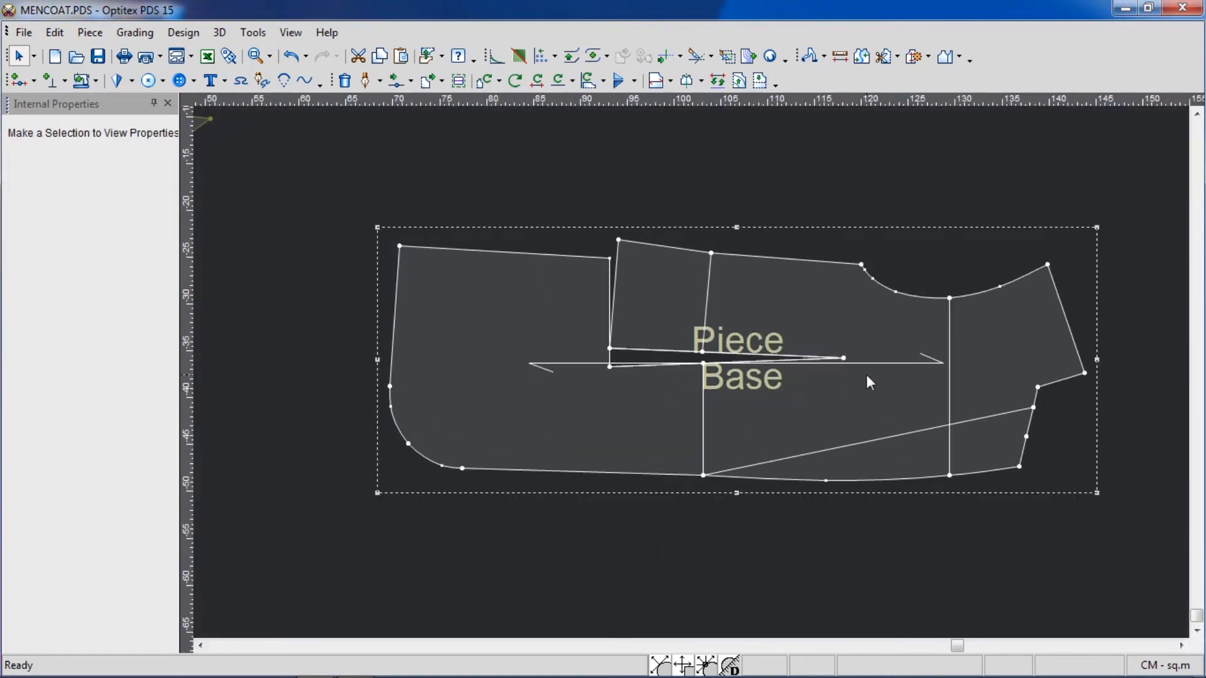
# - Move the baseline clear of the dart and lower the waist point on the lower dart leg onto the horizontal guideline
pyautogui.moveTo(942, 363); pyautogui.dragTo(430, 542)
pyautogui.scroll(3, 690, 371)
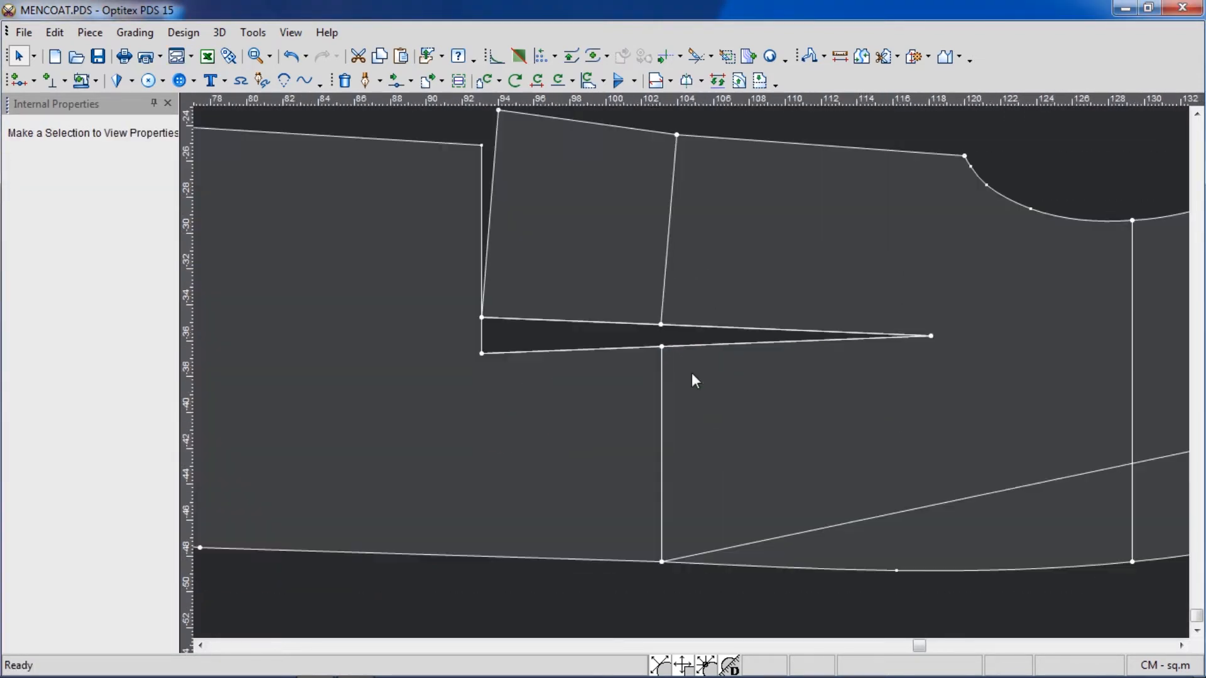
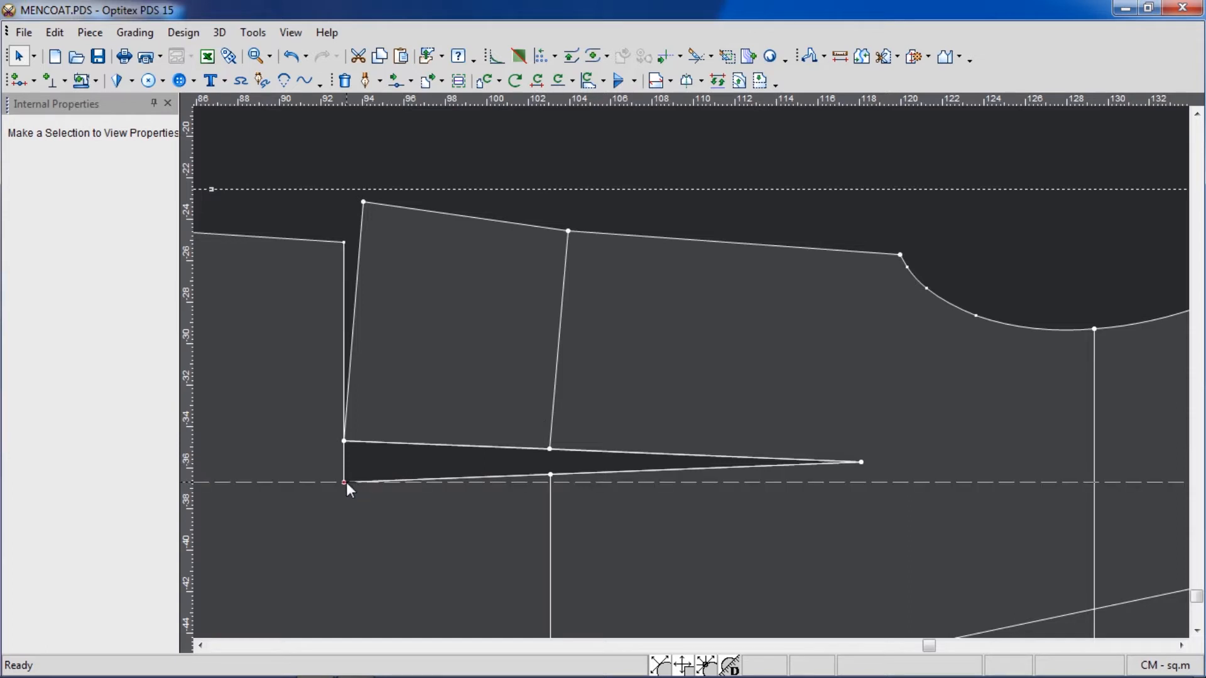
pyautogui.scroll(5, 551, 482)
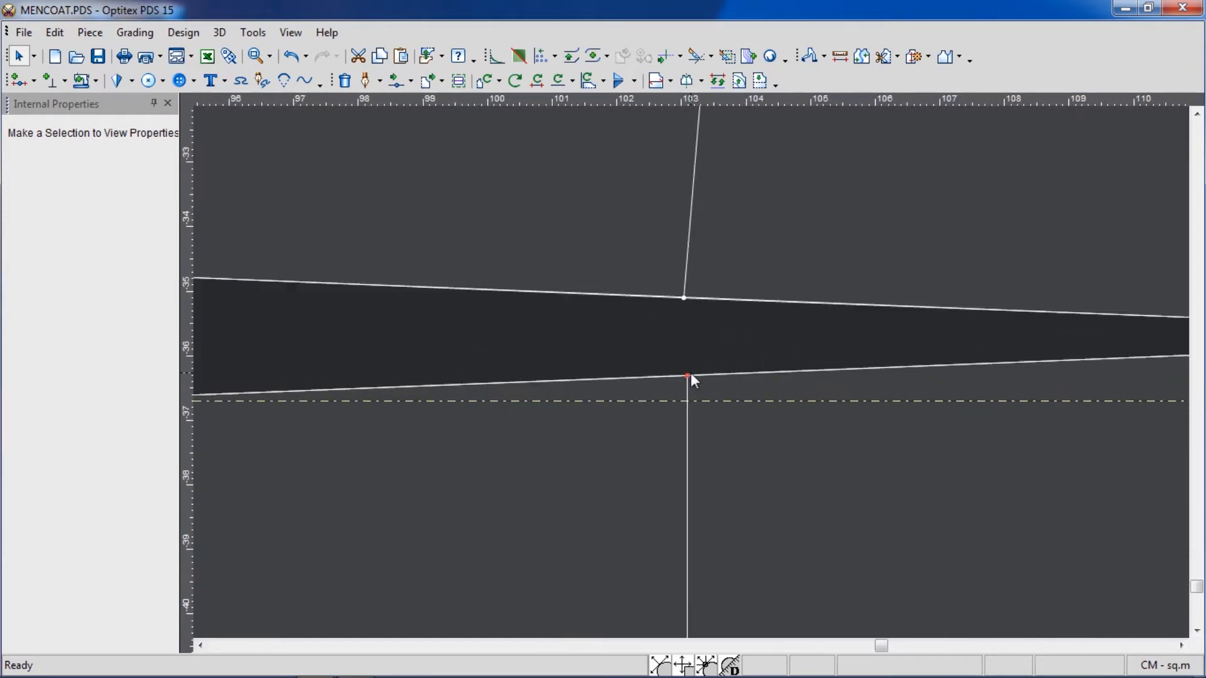
pyautogui.click(675, 371)
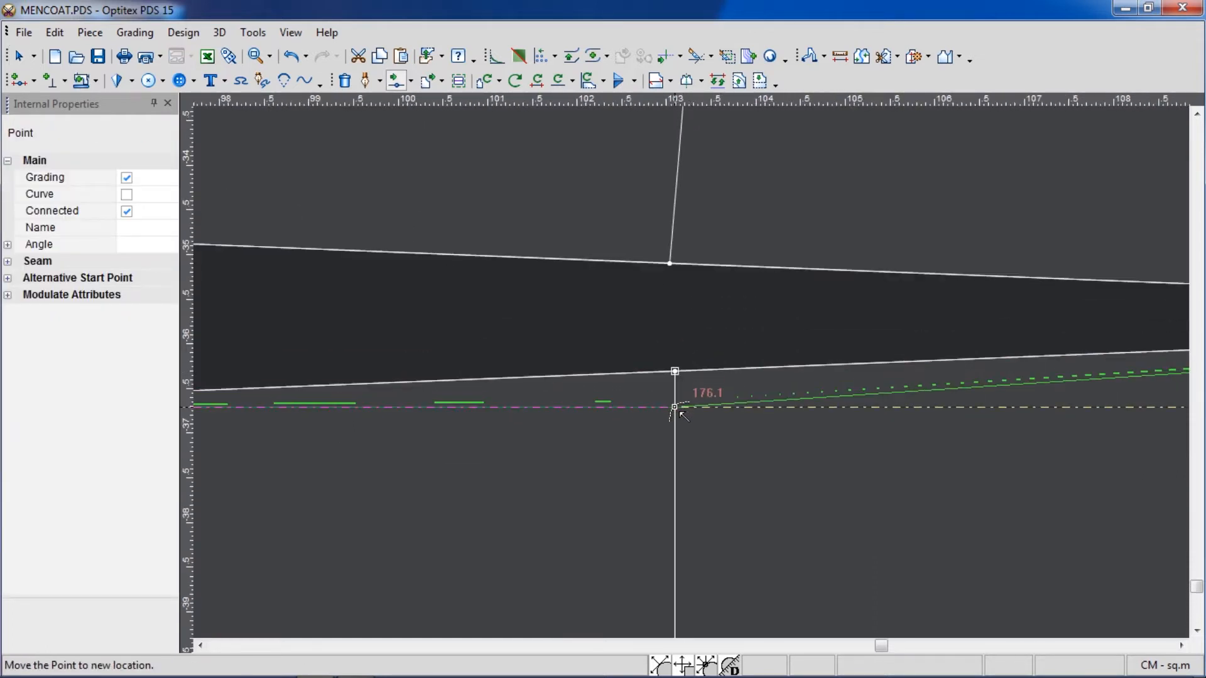
pyautogui.click(675, 407)
pyautogui.click(195, 352)
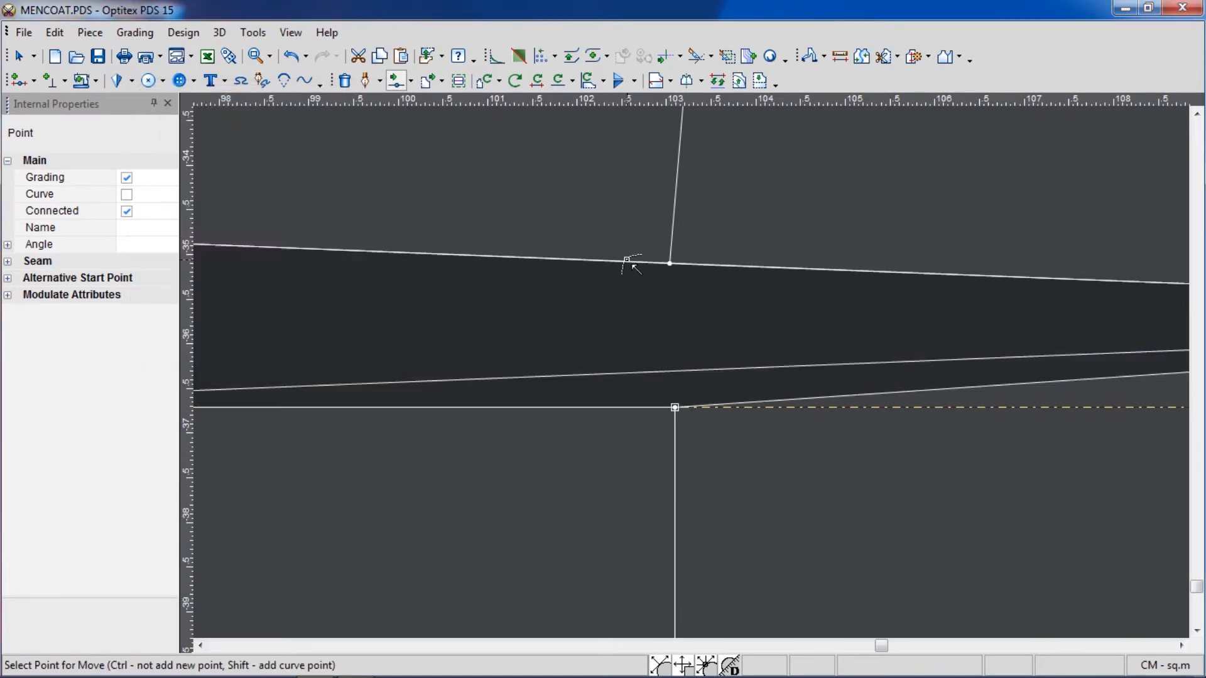
# - Raise the waist point on the upper dart leg along the waist line, level with that leg's open end
pyautogui.click(677, 270)
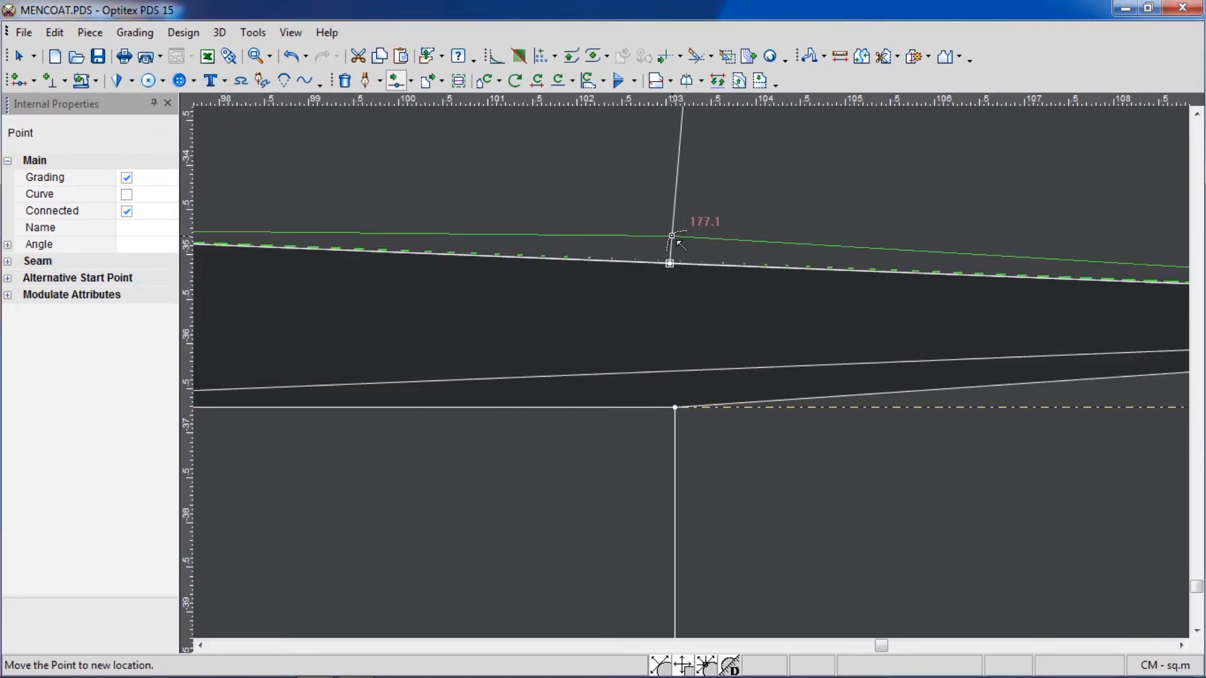
pyautogui.click(672, 237)
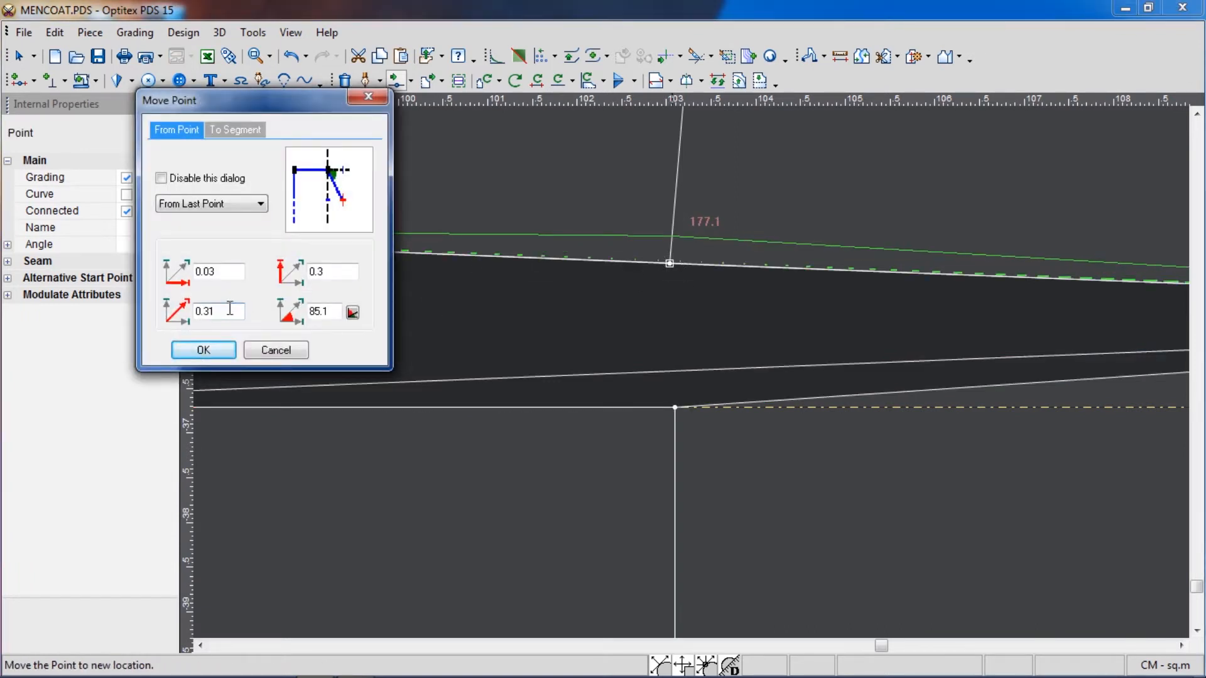
pyautogui.press('Return')
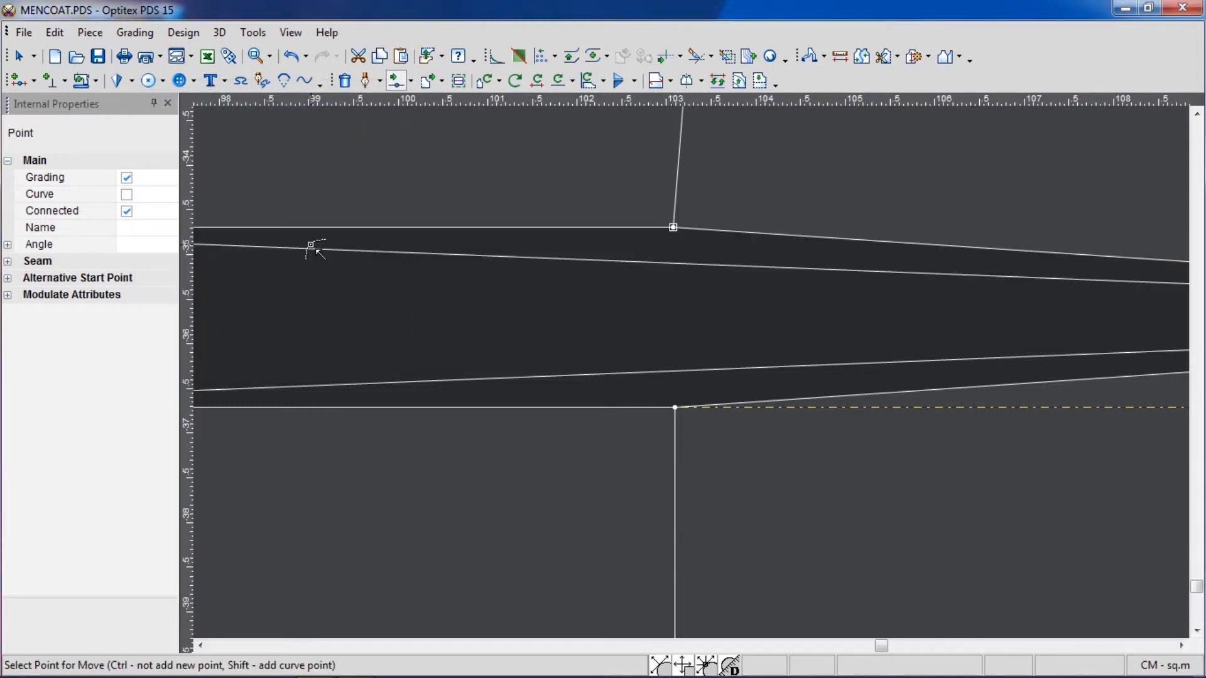
pyautogui.scroll(-5, 695, 379)
pyautogui.rightClick(749, 171)
pyautogui.click(770, 183)
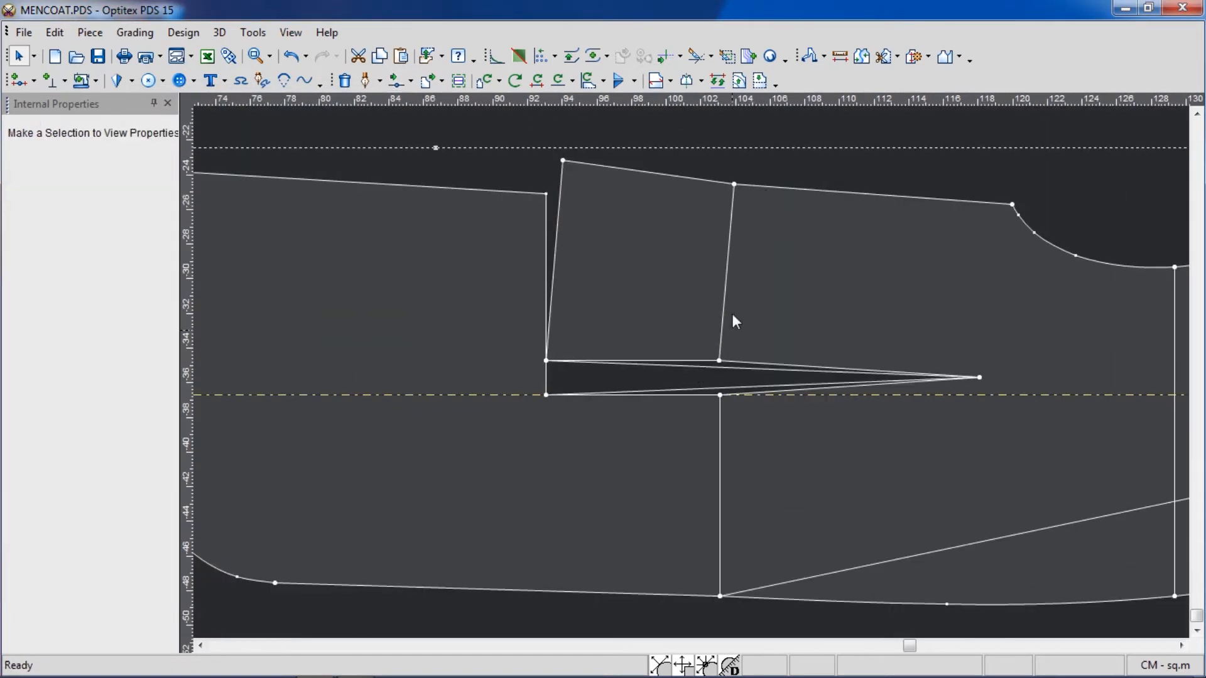
# - Align Piece2's upper armhole corner with Piece3's armhole corner, and the front piece's armhole corner with Piece2's lower armhole corner
pyautogui.click(737, 364)
pyautogui.click(737, 352)
pyautogui.scroll(-3, 696, 376)
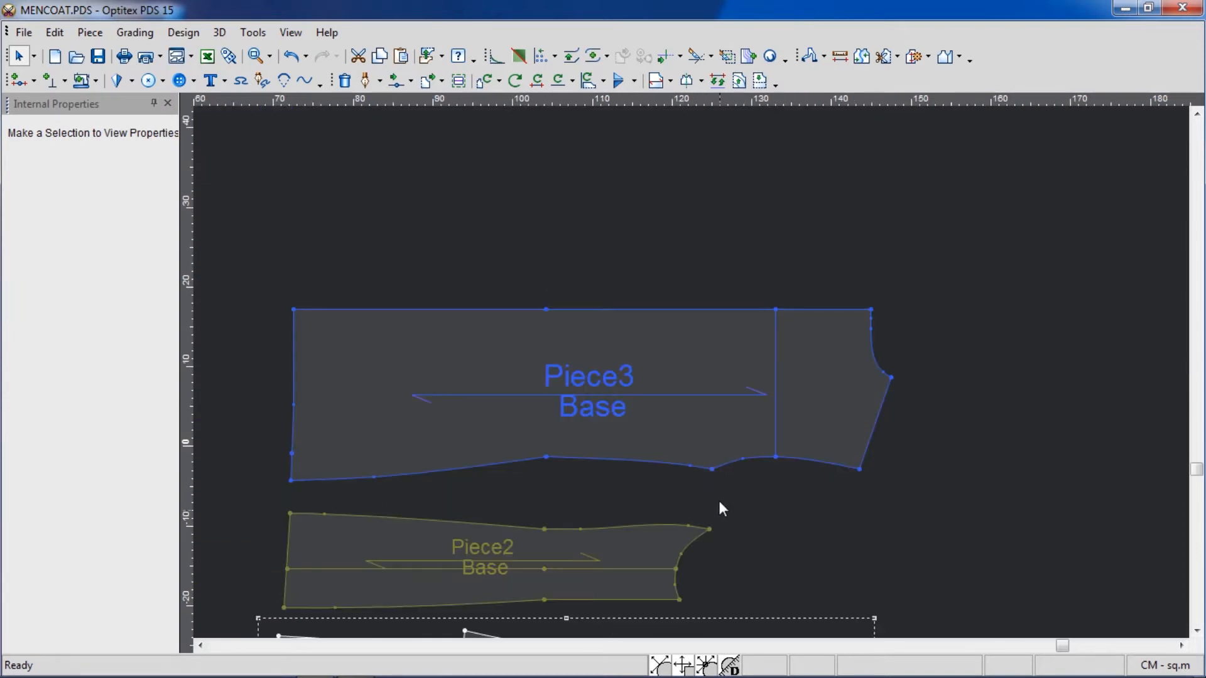
pyautogui.moveTo(710, 527); pyautogui.dragTo(713, 471)
pyautogui.scroll(-1, 715, 559)
pyautogui.scroll(2, 691, 379)
pyautogui.moveTo(642, 458); pyautogui.dragTo(653, 338)
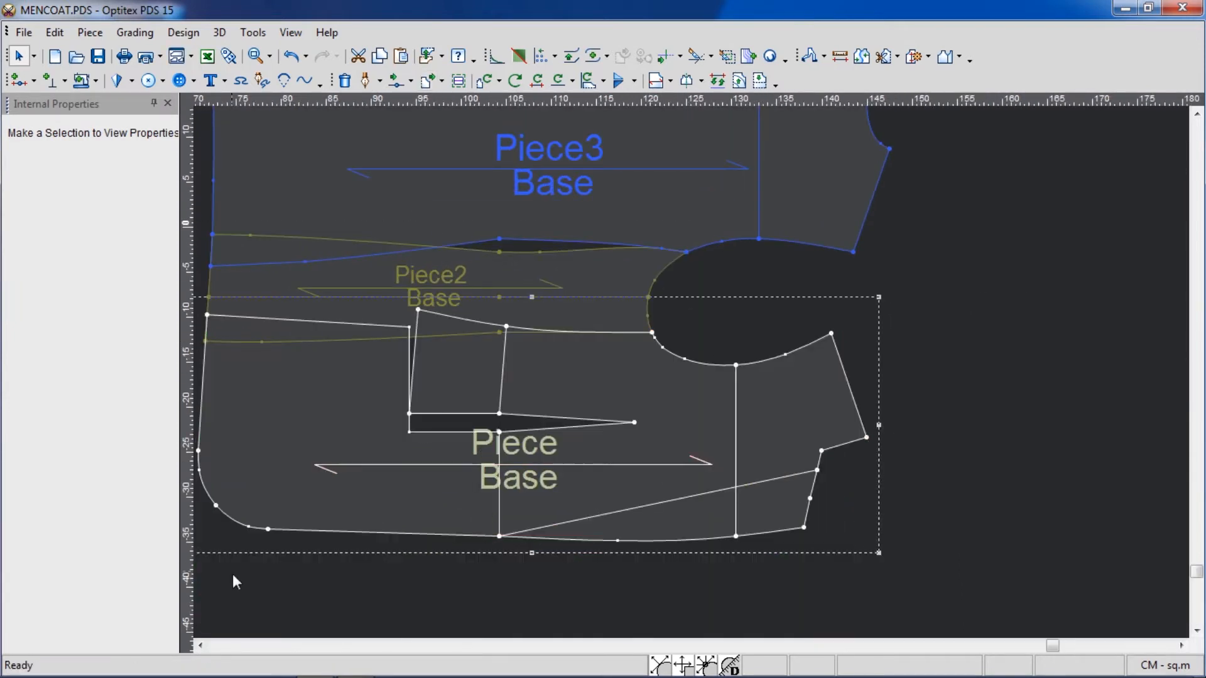
# - Place a vertical guideline at Piece2's armhole edge and offset it by -2 cm
pyautogui.scroll(4, 646, 299)
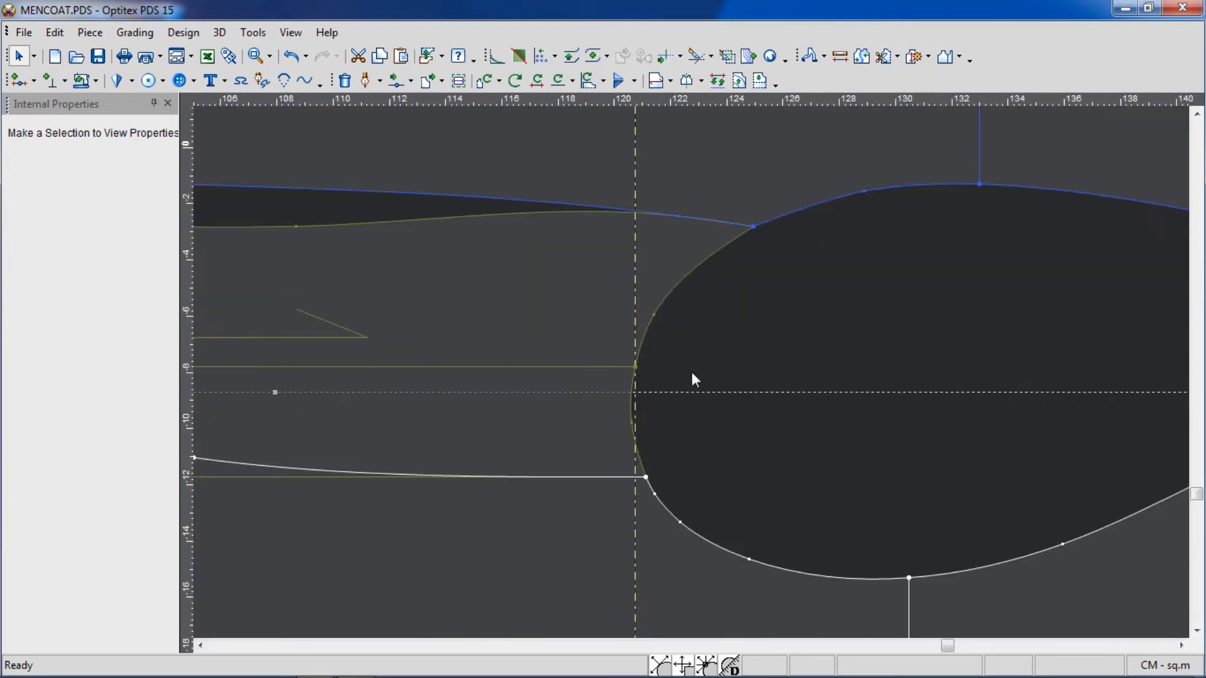
pyautogui.doubleClick(635, 325)
pyautogui.write('-2')
pyautogui.click(799, 489)
pyautogui.scroll(-3, 854, 500)
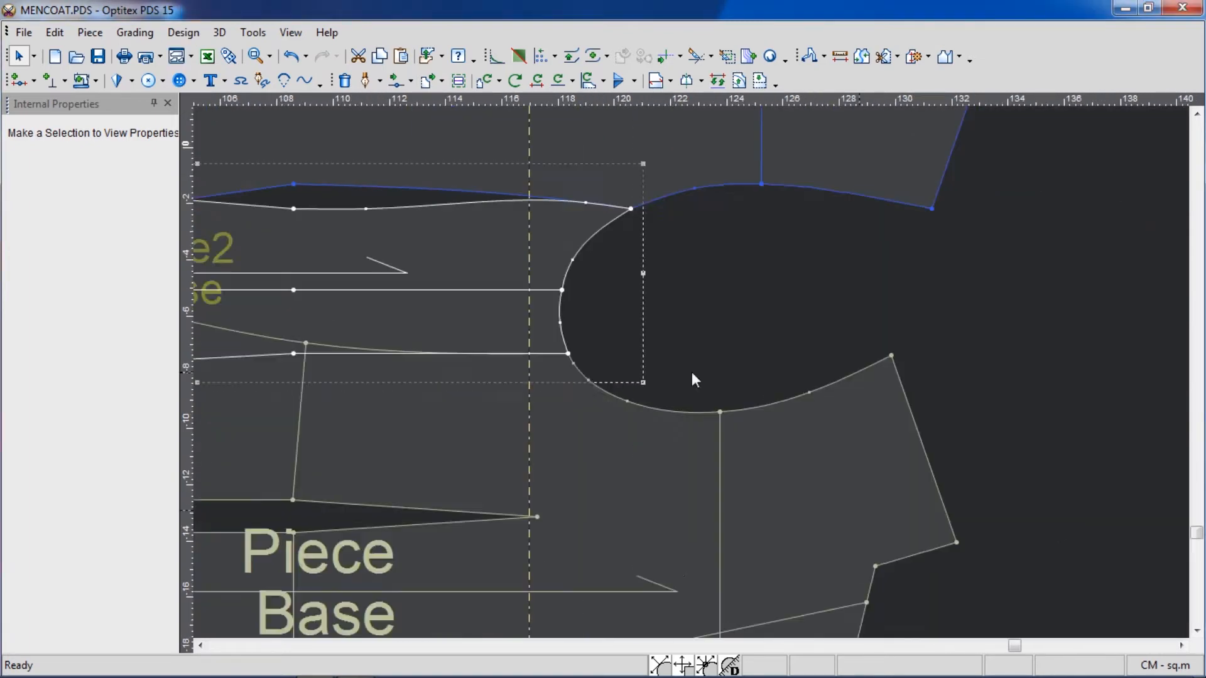
pyautogui.scroll(2, 600, 188)
pyautogui.scroll(2, 691, 377)
# - Draw an internal line at -90° in Piece3 along the vertical guideline, from its upper edge to its lower edge
pyautogui.press('d')
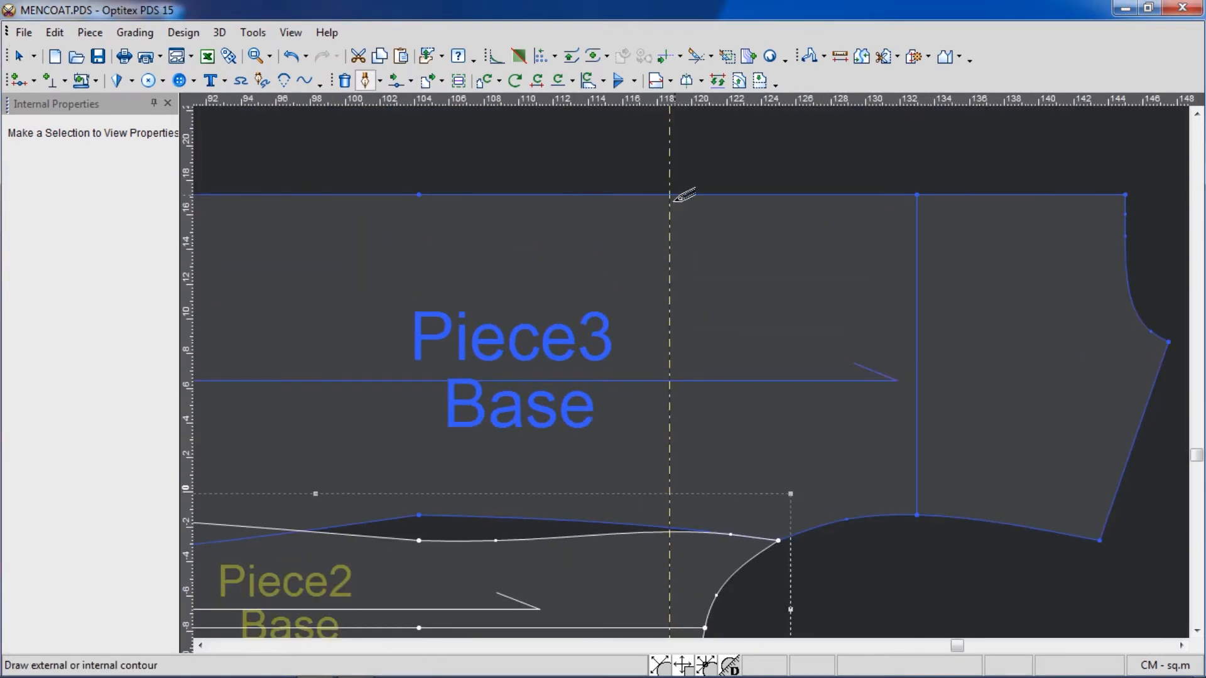
pyautogui.click(669, 194)
pyautogui.click(68, 450)
pyautogui.click(616, 384)
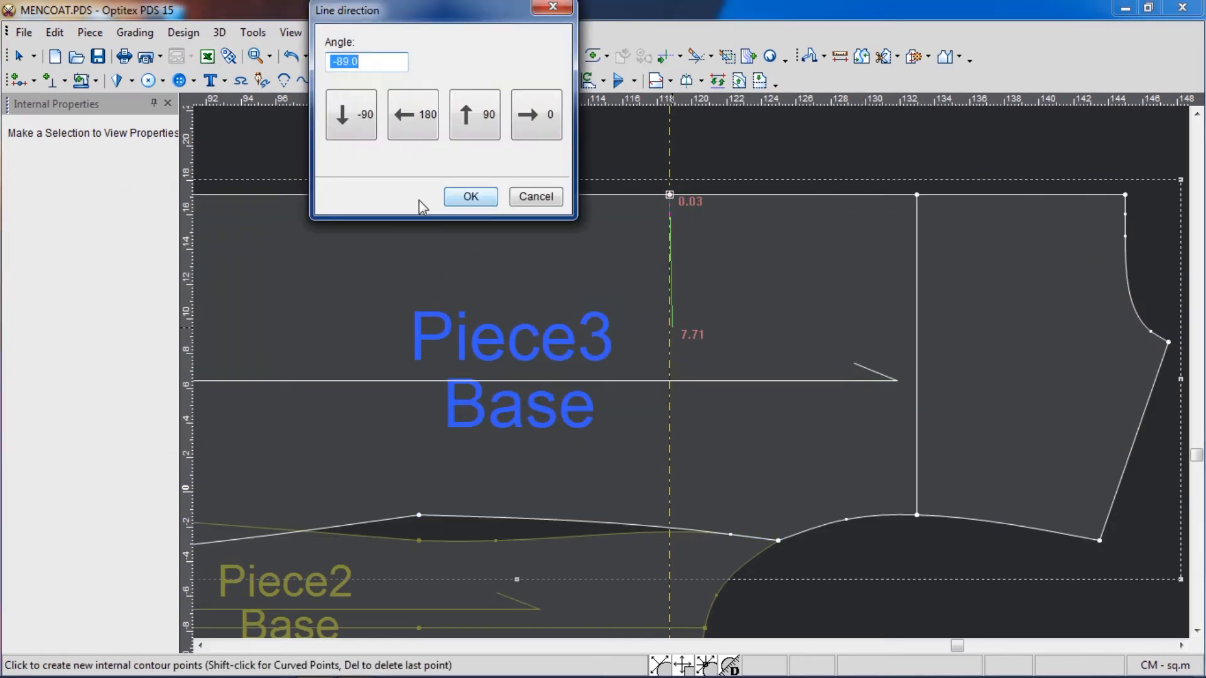
pyautogui.click(376, 114)
pyautogui.click(616, 385)
pyautogui.scroll(-2, 697, 409)
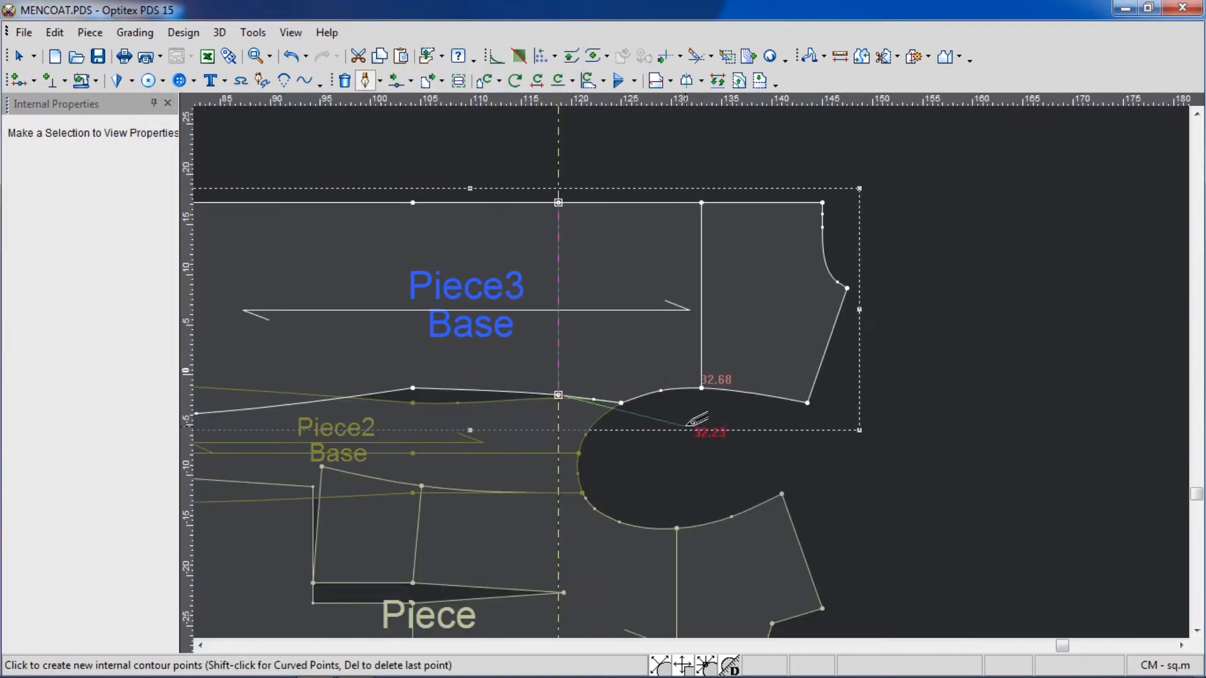
pyautogui.rightClick(705, 435)
pyautogui.click(736, 216)
pyautogui.scroll(-1, 685, 374)
pyautogui.scroll(2, 653, 370)
# - Start an internal line on the front piece's upper edge where the vertical guideline crosses it
pyautogui.click(713, 344)
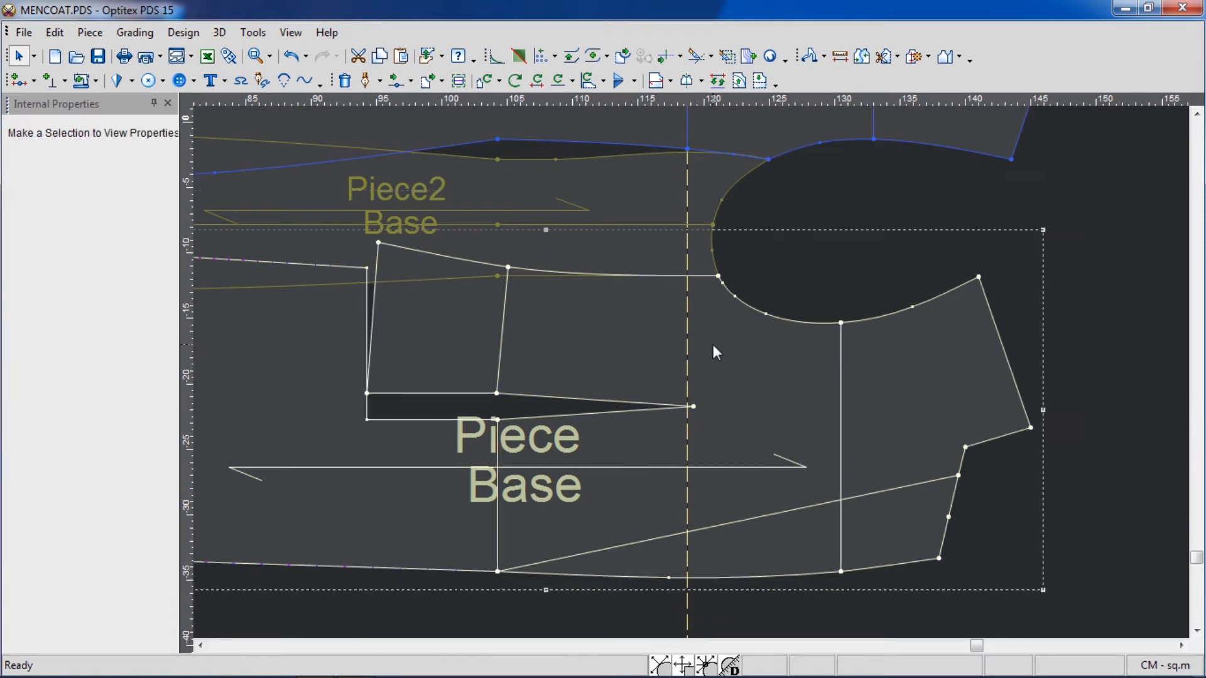
pyautogui.press('d')
pyautogui.click(688, 276)
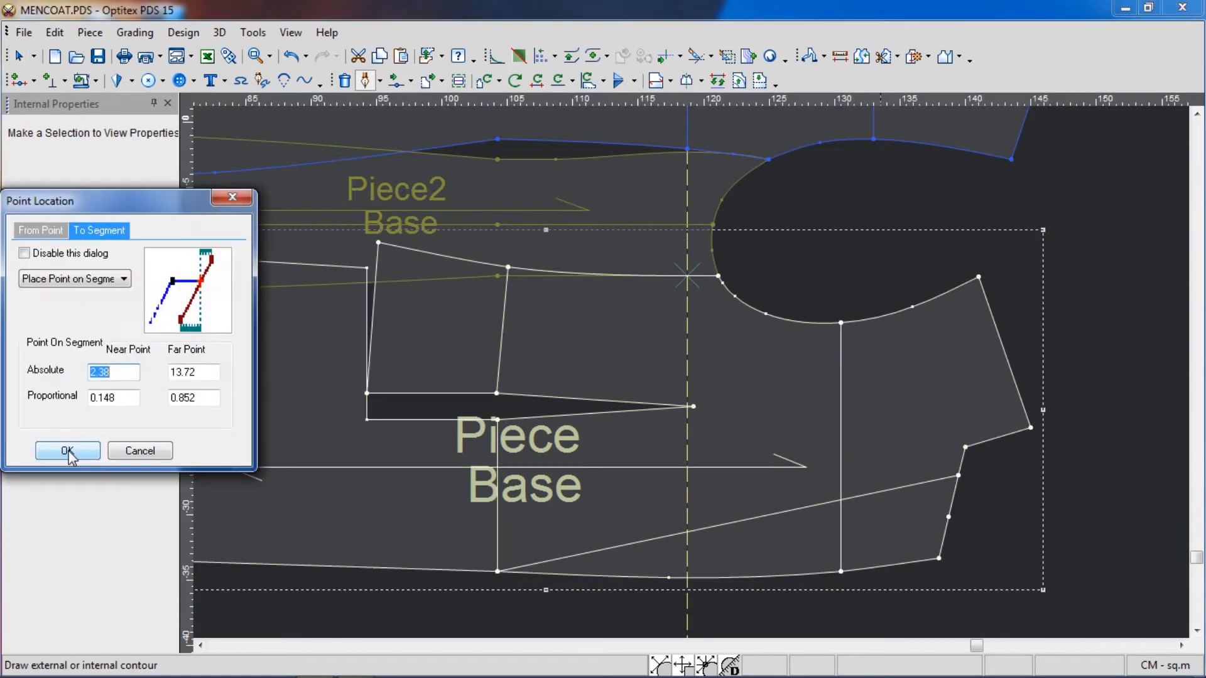
pyautogui.click(67, 451)
pyautogui.click(616, 385)
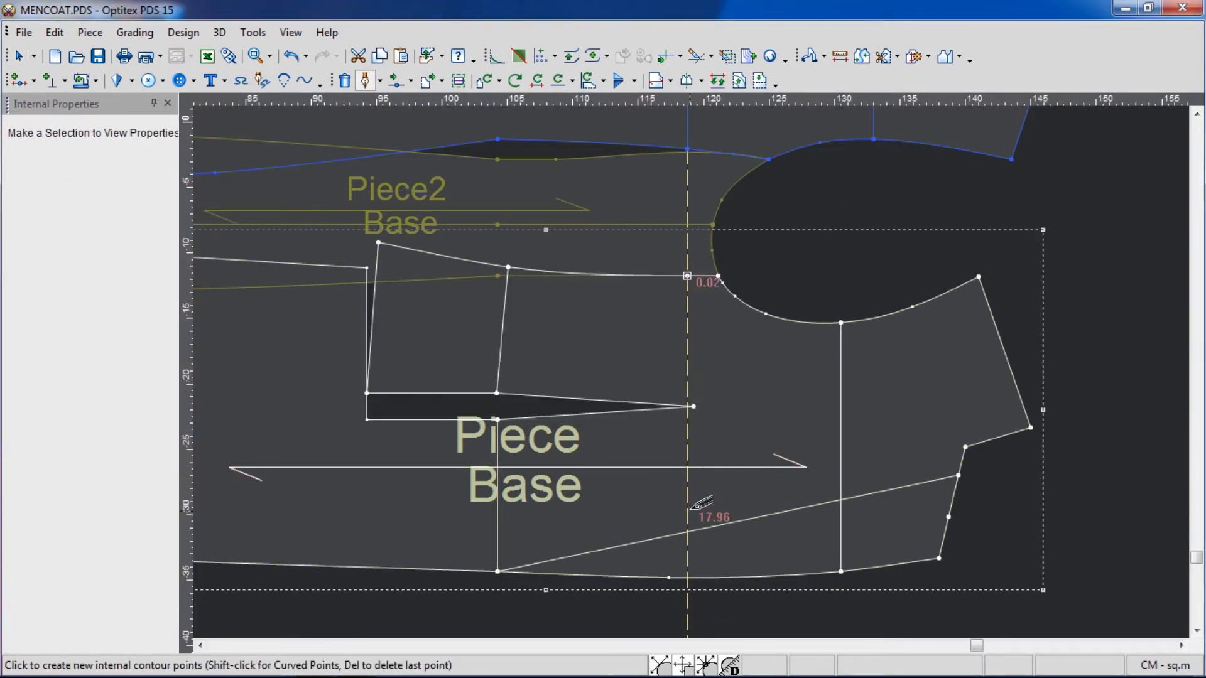
# - End the internal line straight below its start, 1.5 cm above the front-edge waist point used as the snap reference
pyautogui.click(498, 571)
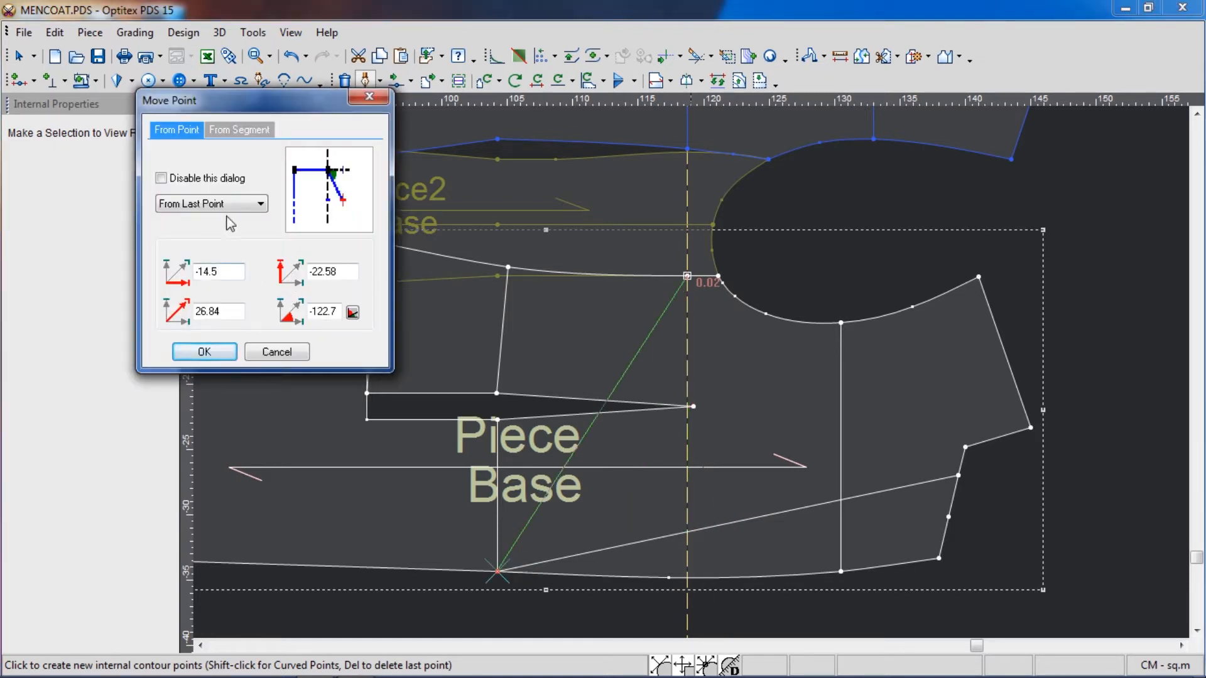
pyautogui.click(222, 205)
pyautogui.click(218, 220)
pyautogui.moveTo(229, 271); pyautogui.dragTo(66, 268)
pyautogui.write('0')
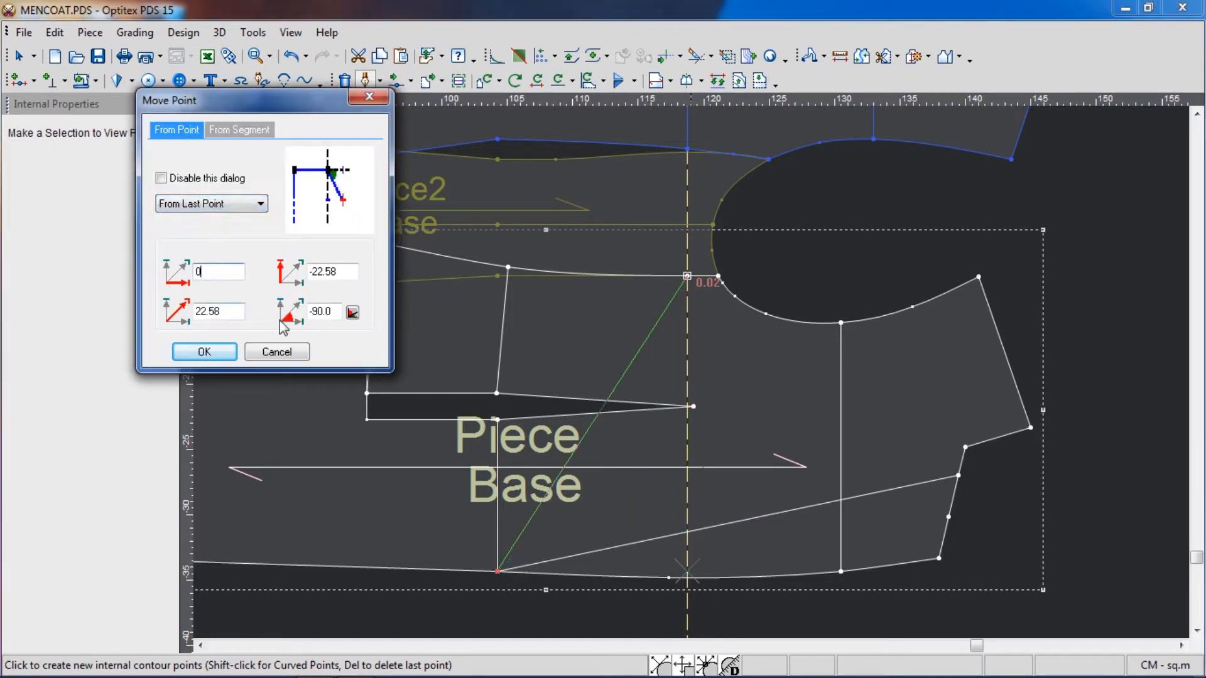
pyautogui.click(195, 206)
pyautogui.click(195, 245)
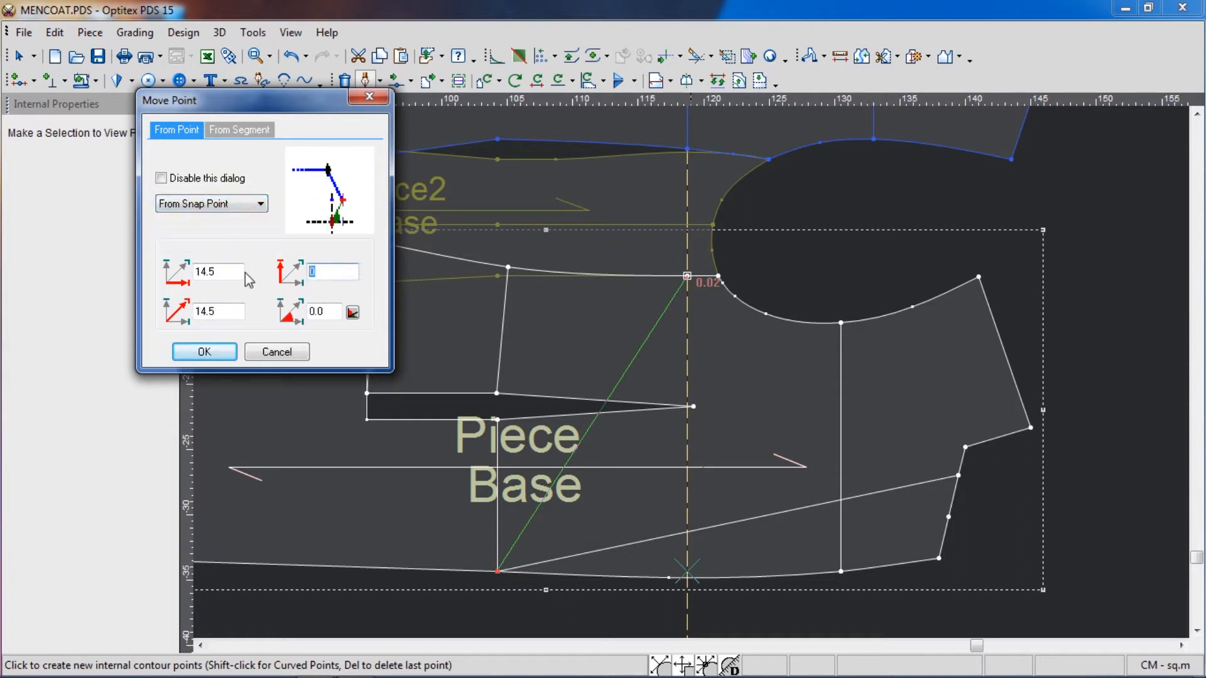
pyautogui.write('1.5')
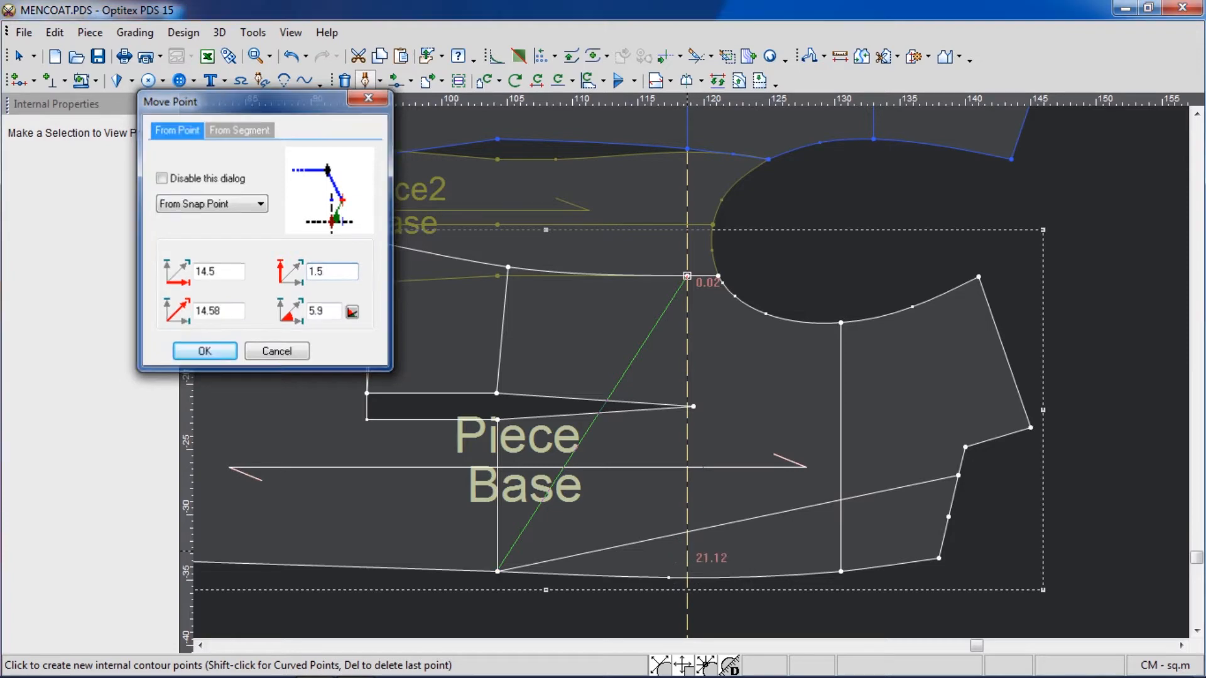
pyautogui.press('Return')
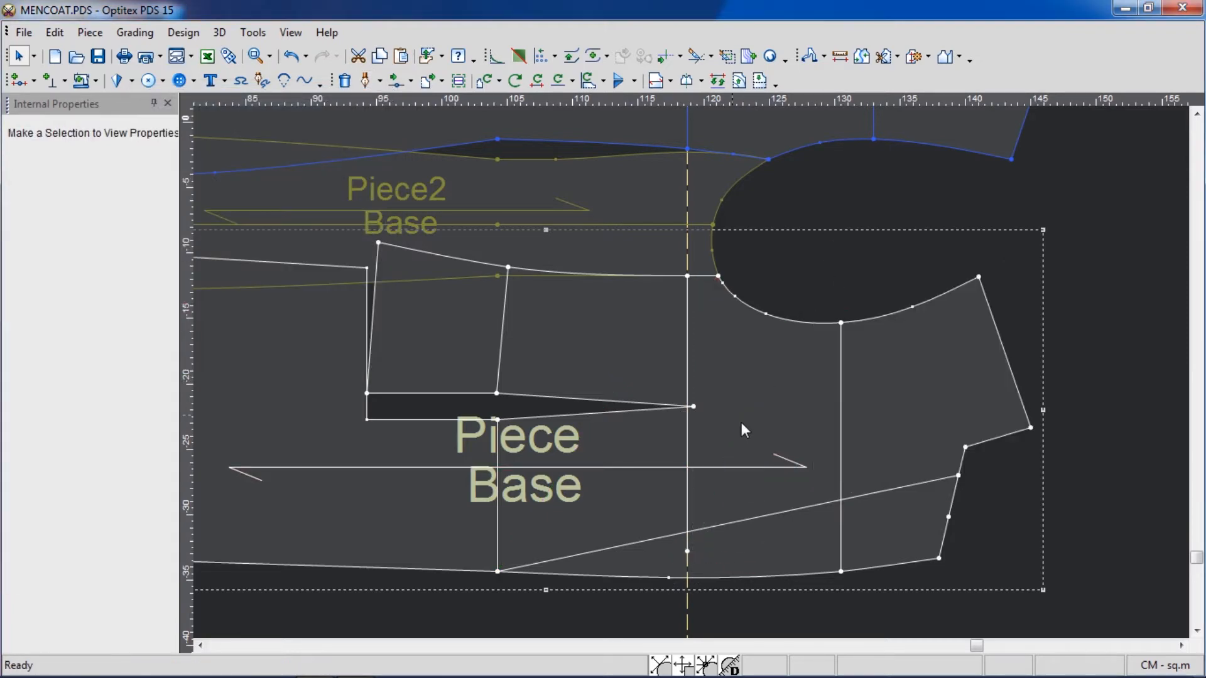
# - Move the front dart tip horizontally -0.5 cm onto the new vertical line, with a vertical offset of 0
pyautogui.scroll(4, 686, 374)
pyautogui.scroll(4, 691, 372)
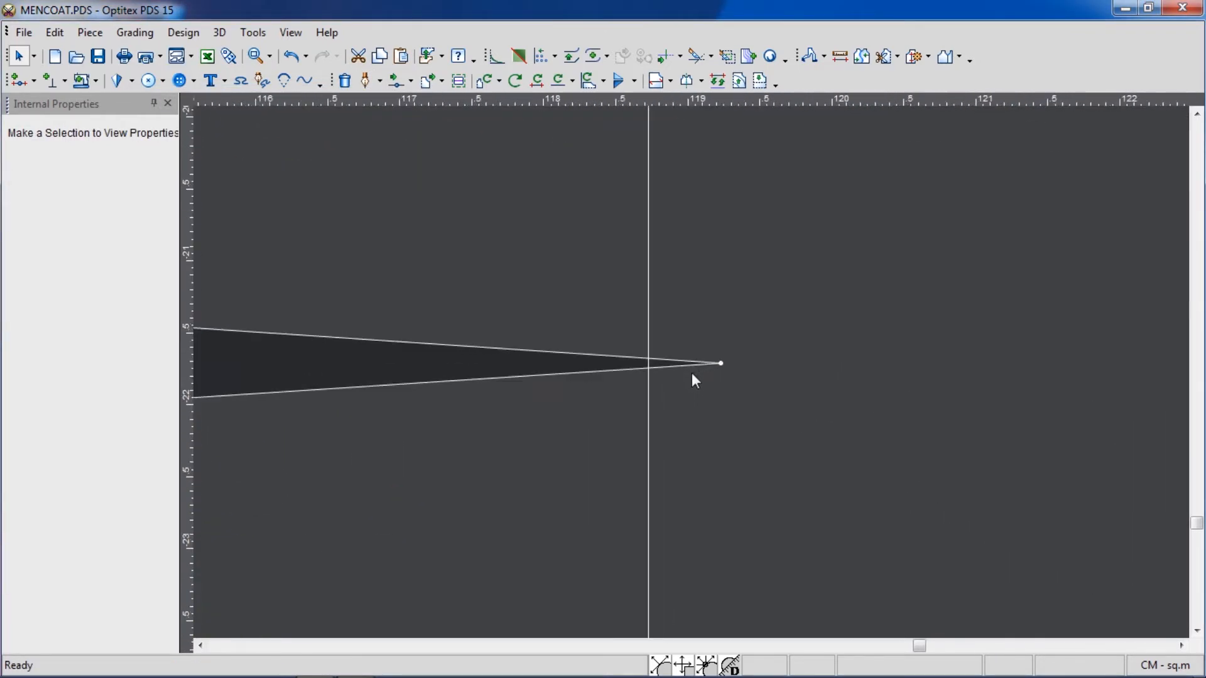
pyautogui.press('m')
pyautogui.click(692, 353)
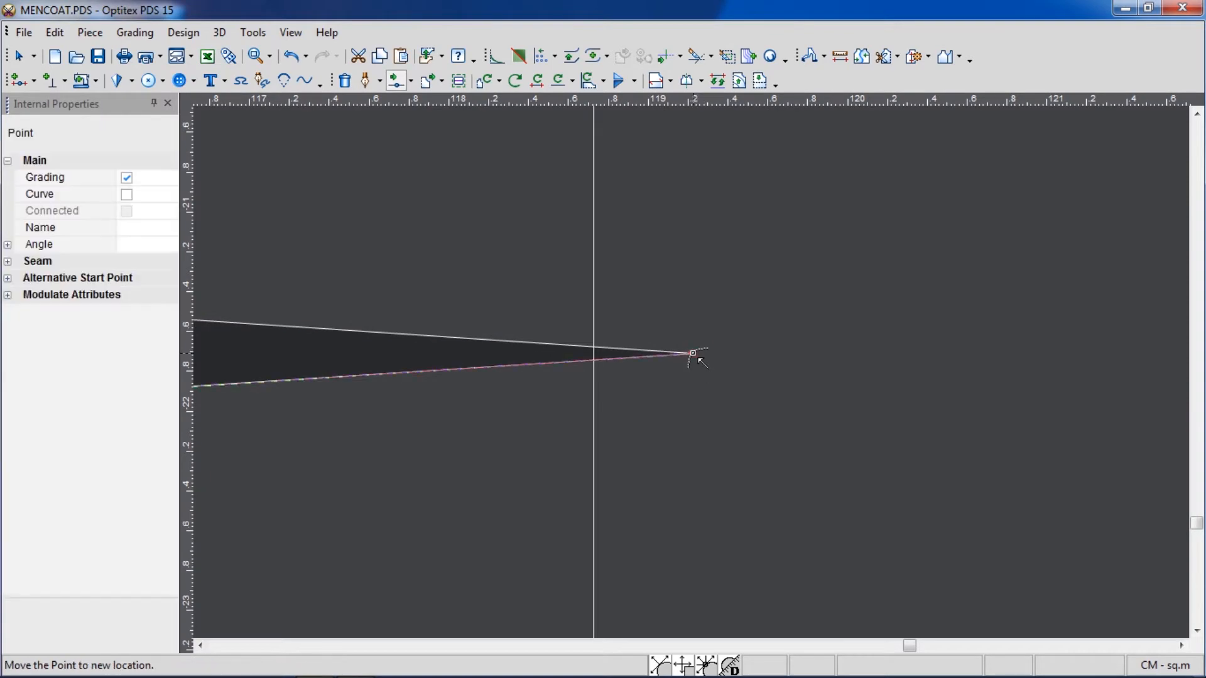
pyautogui.click(594, 353)
pyautogui.press('Tab')
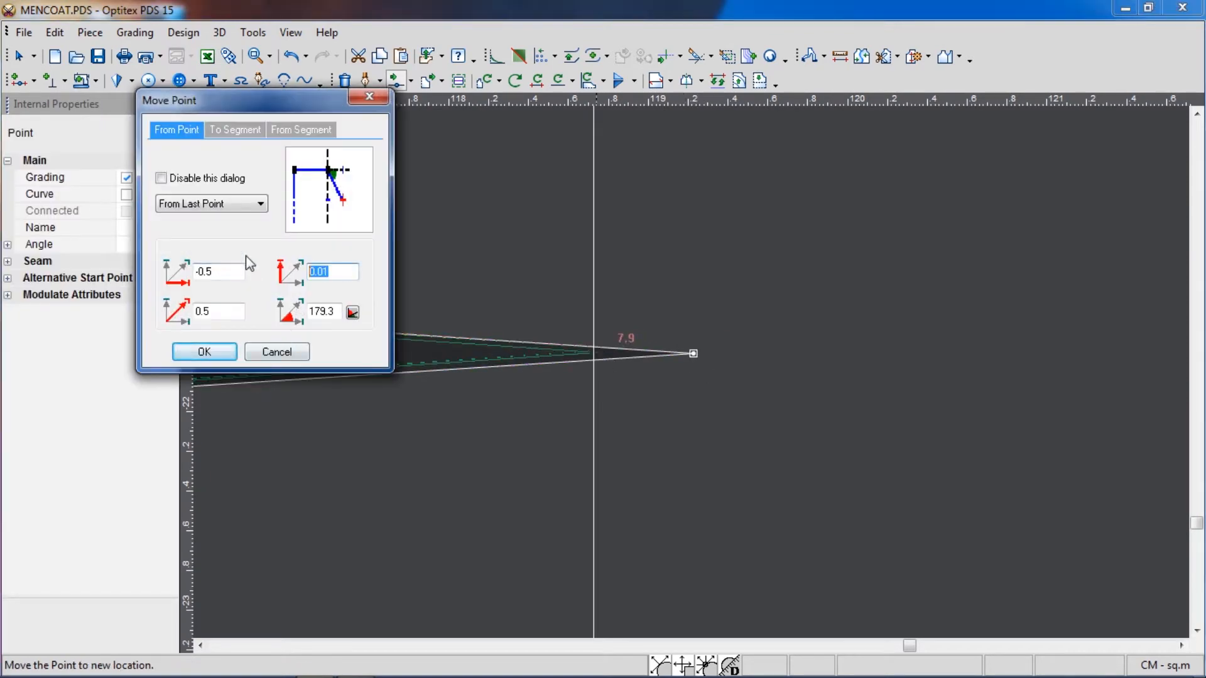
pyautogui.write('0')
pyautogui.press('Return')
pyautogui.scroll(-4, 785, 377)
pyautogui.scroll(-5, 794, 372)
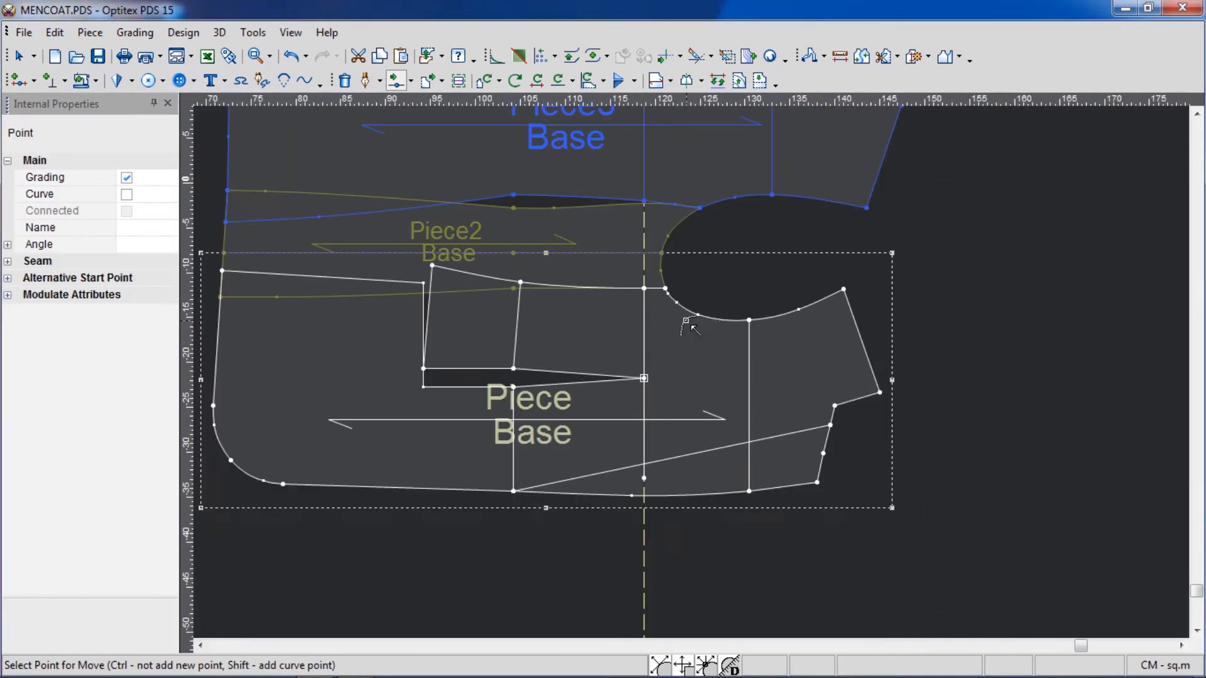
# - Draw an internal waist line in Piece3 from its upper edge down to the waist point on its lower edge
pyautogui.rightClick(857, 289)
pyautogui.click(881, 295)
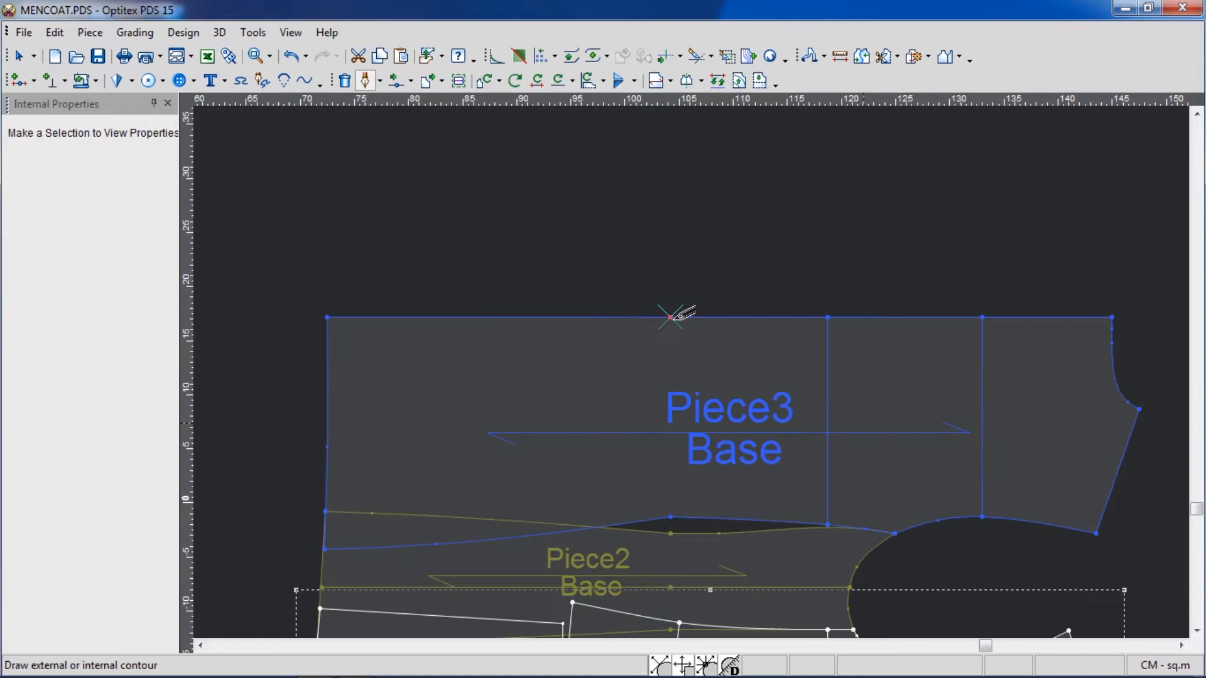
pyautogui.click(670, 317)
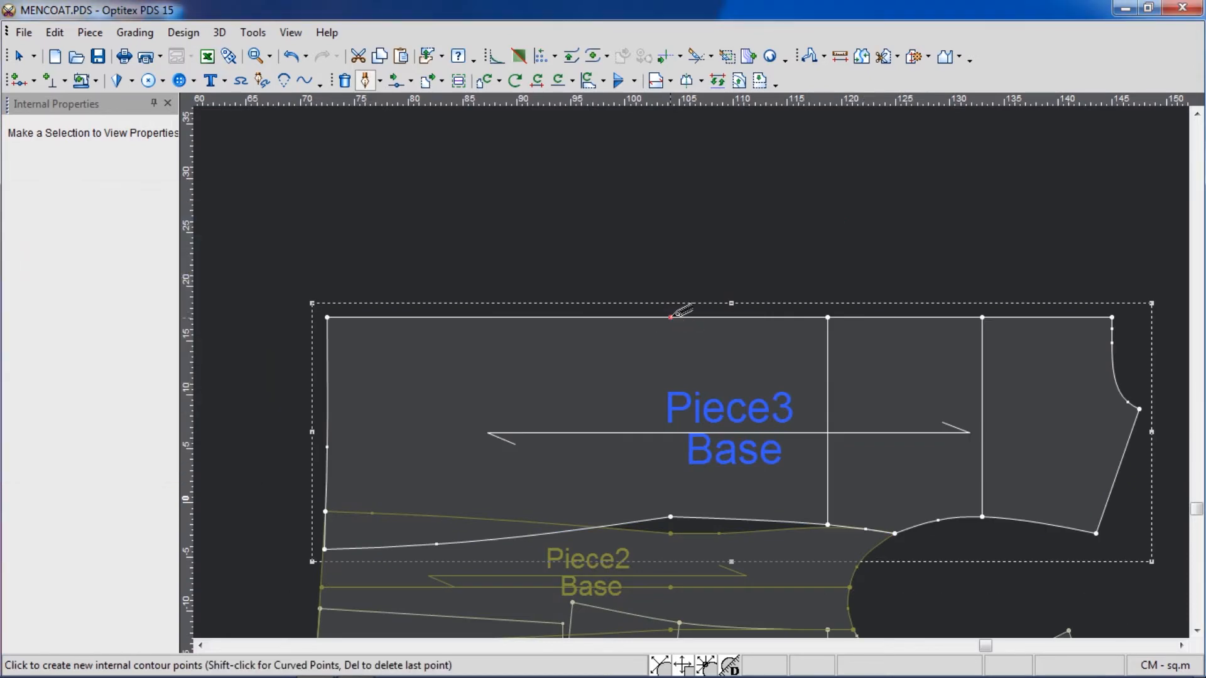
pyautogui.click(670, 516)
pyautogui.click(206, 348)
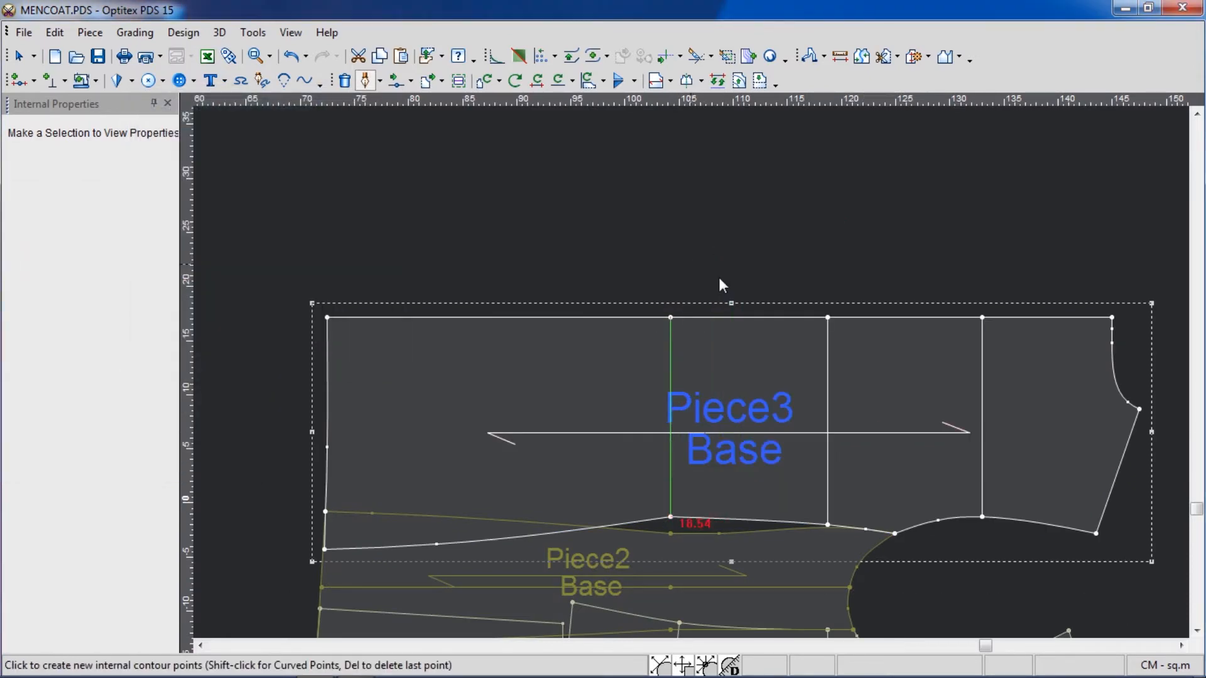
pyautogui.press('Escape')
# - Draw an internal waist line in Piece2 between its upper and lower waist points
pyautogui.scroll(-1, 680, 510)
pyautogui.scroll(2, 683, 409)
pyautogui.click(721, 375)
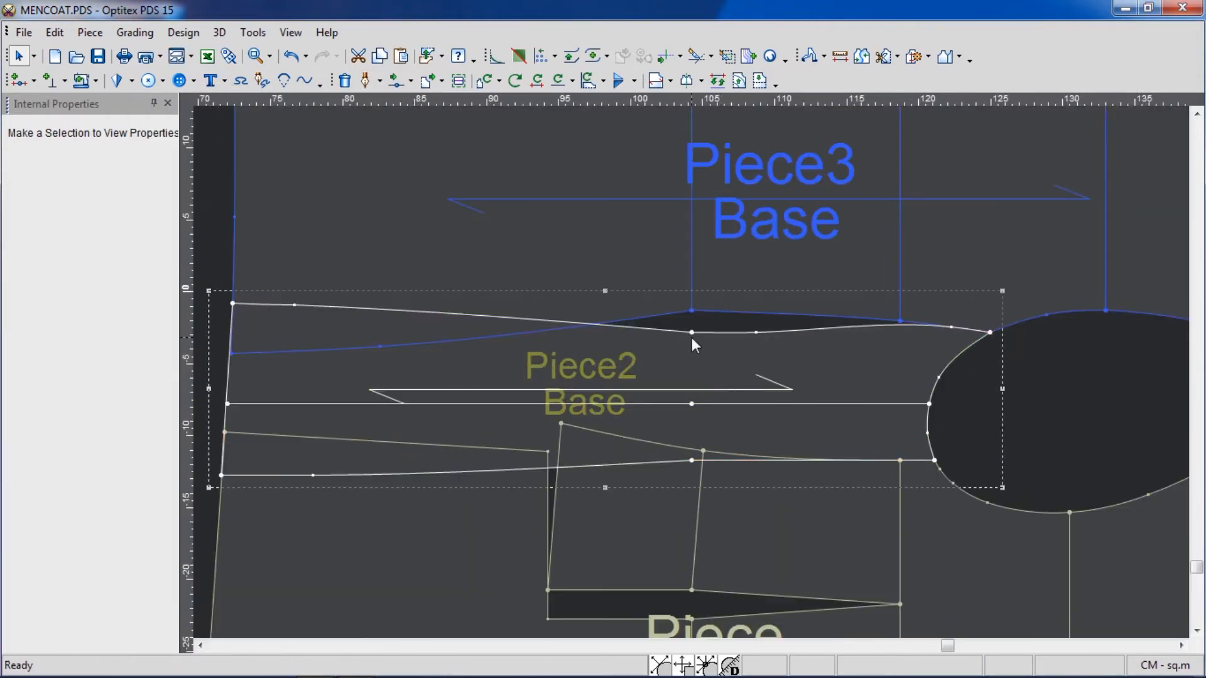
pyautogui.press('d')
pyautogui.click(691, 332)
pyautogui.press('Return')
pyautogui.click(692, 459)
pyautogui.press('Return')
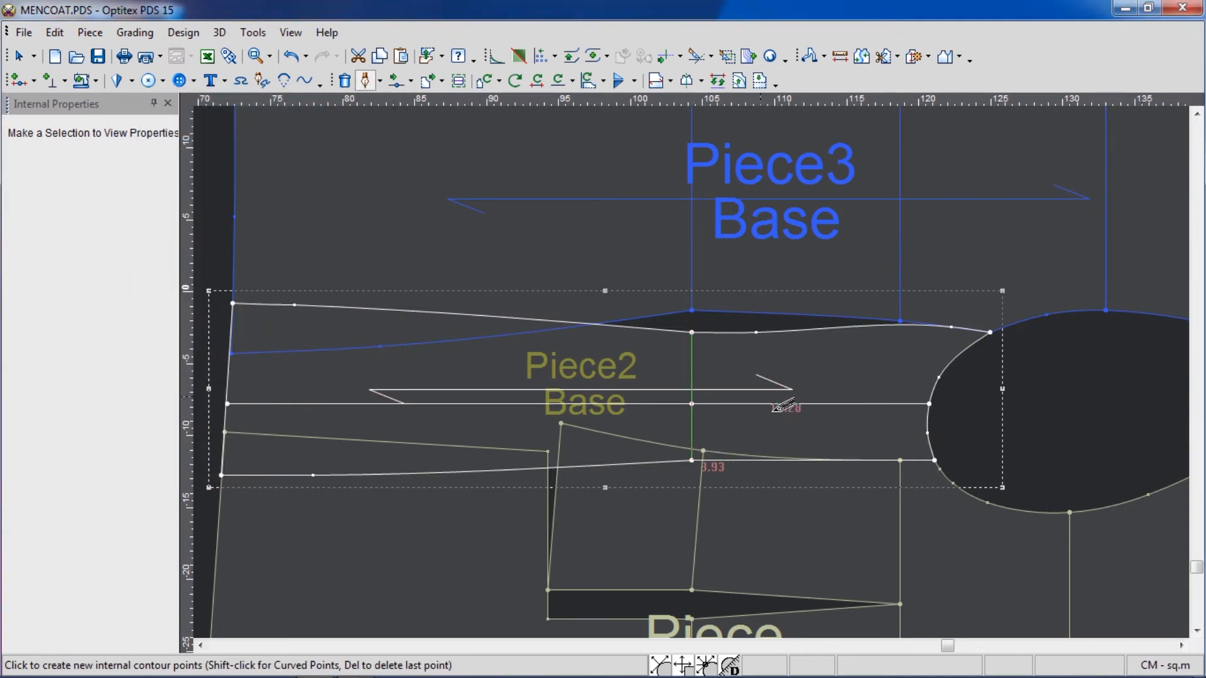
pyautogui.press('Escape')
pyautogui.press('Escape')
# - Move the hem corner of Piece3's upper edge straight down about 1 cm, with a horizontal offset of 0
pyautogui.scroll(-1, 683, 383)
pyautogui.scroll(2, 667, 400)
pyautogui.scroll(-4, 692, 371)
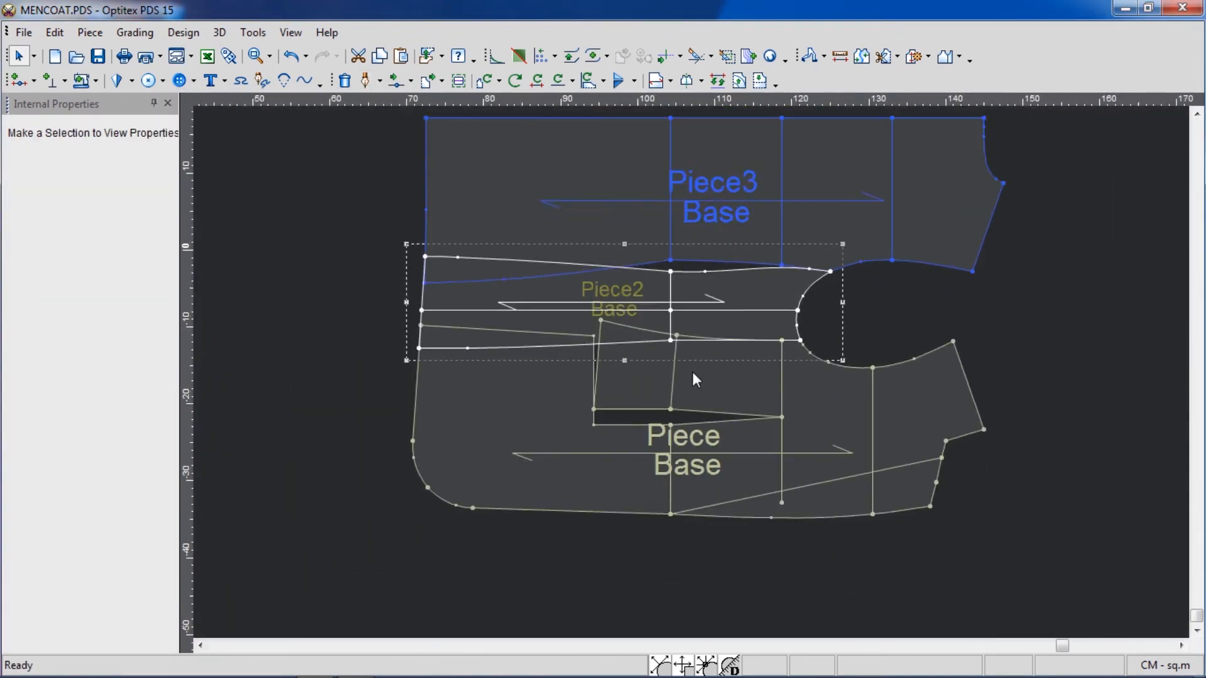
pyautogui.scroll(1, 693, 373)
pyautogui.scroll(1, 692, 380)
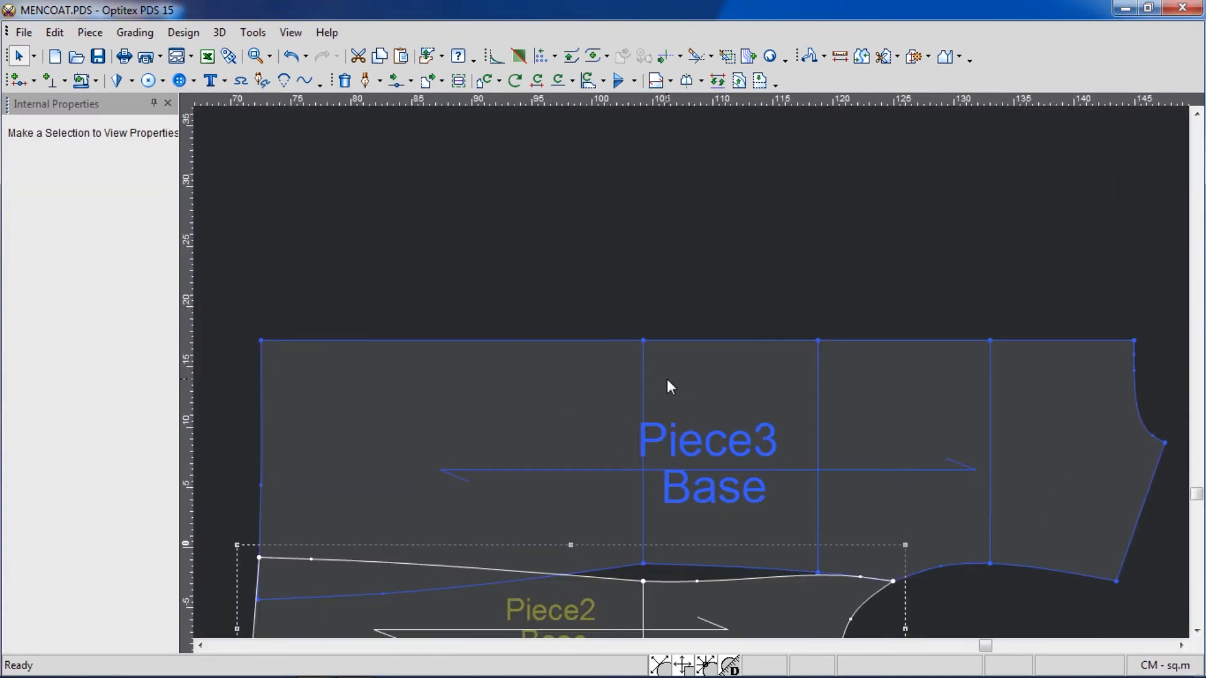
pyautogui.press('m')
pyautogui.click(261, 341)
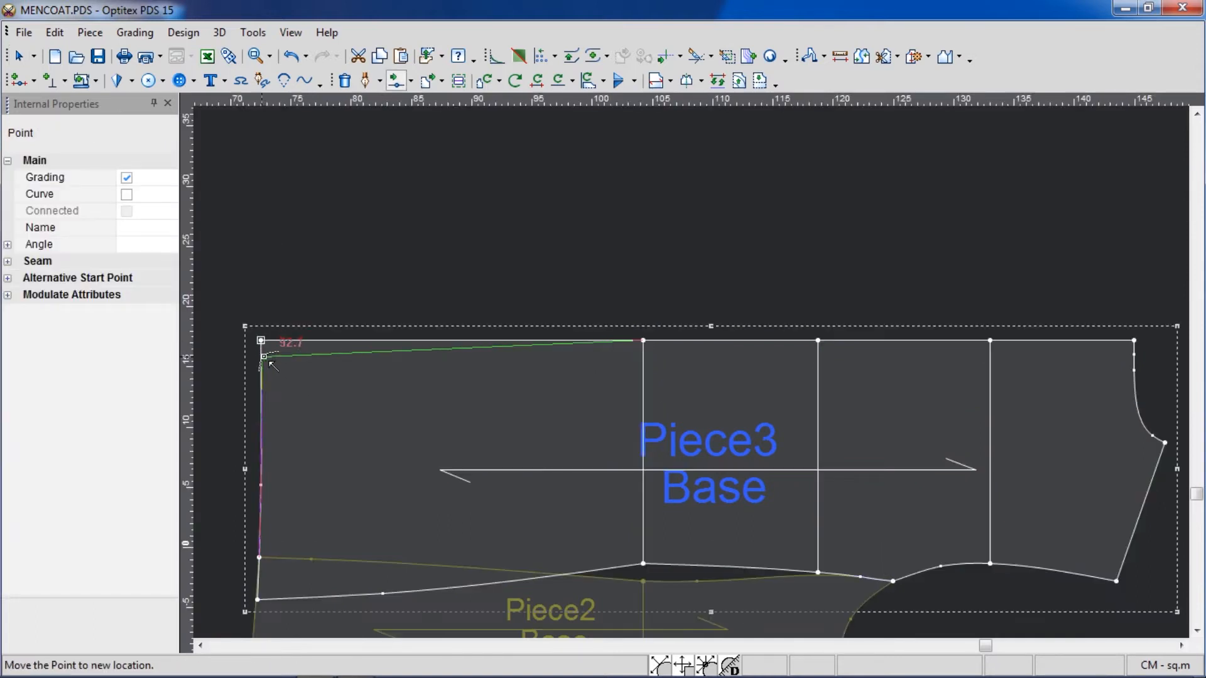
pyautogui.click(261, 356)
pyautogui.write('0')
pyautogui.click(346, 273)
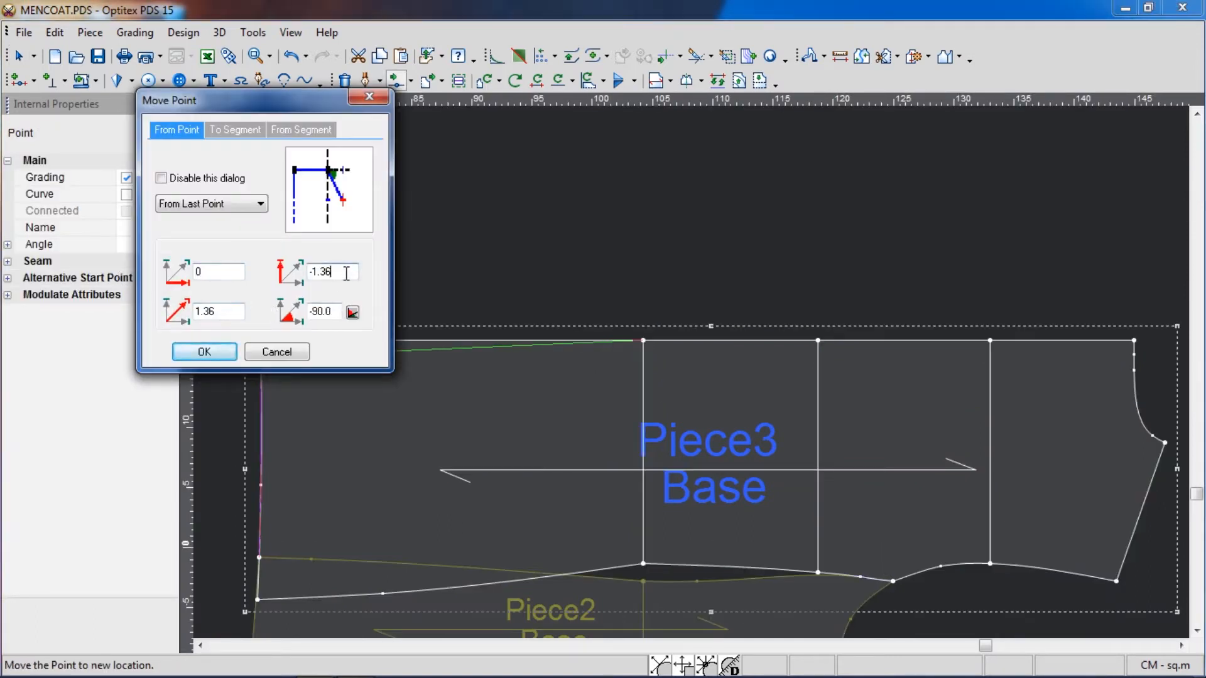
pyautogui.click(182, 355)
# - Lower Piece3's upper waist point about 1.5 cm and the top point of the adjacent vertical line about 0.5 cm, both straight down
pyautogui.click(643, 341)
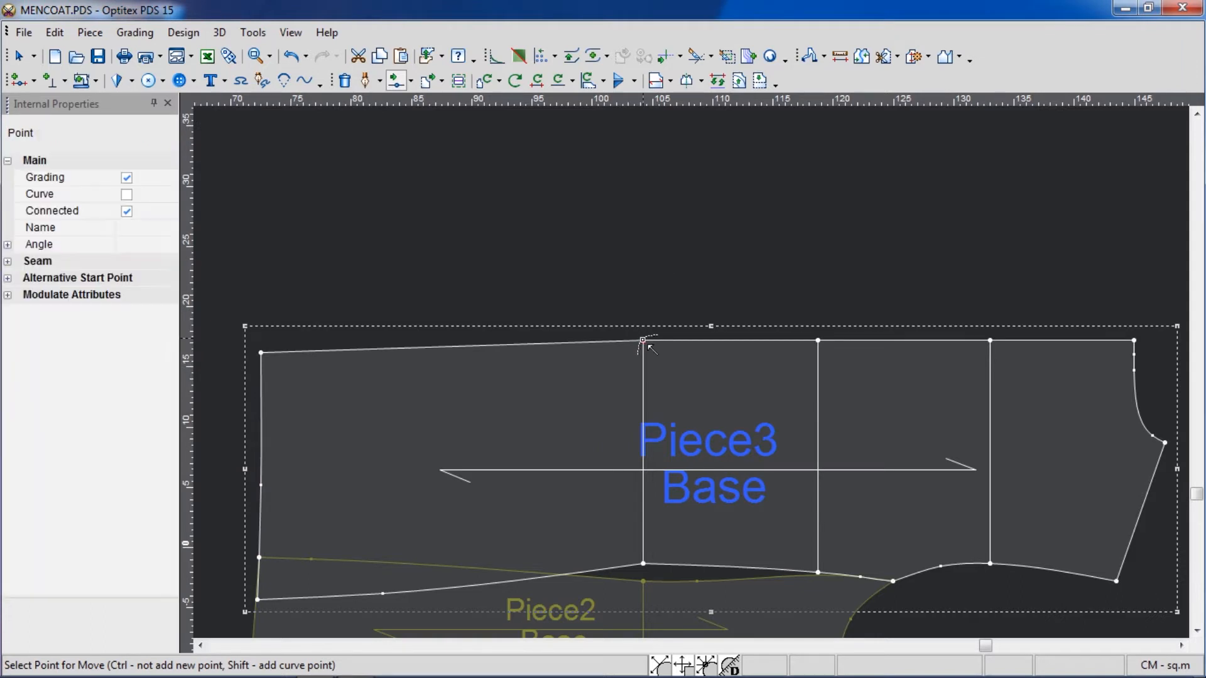
pyautogui.click(642, 357)
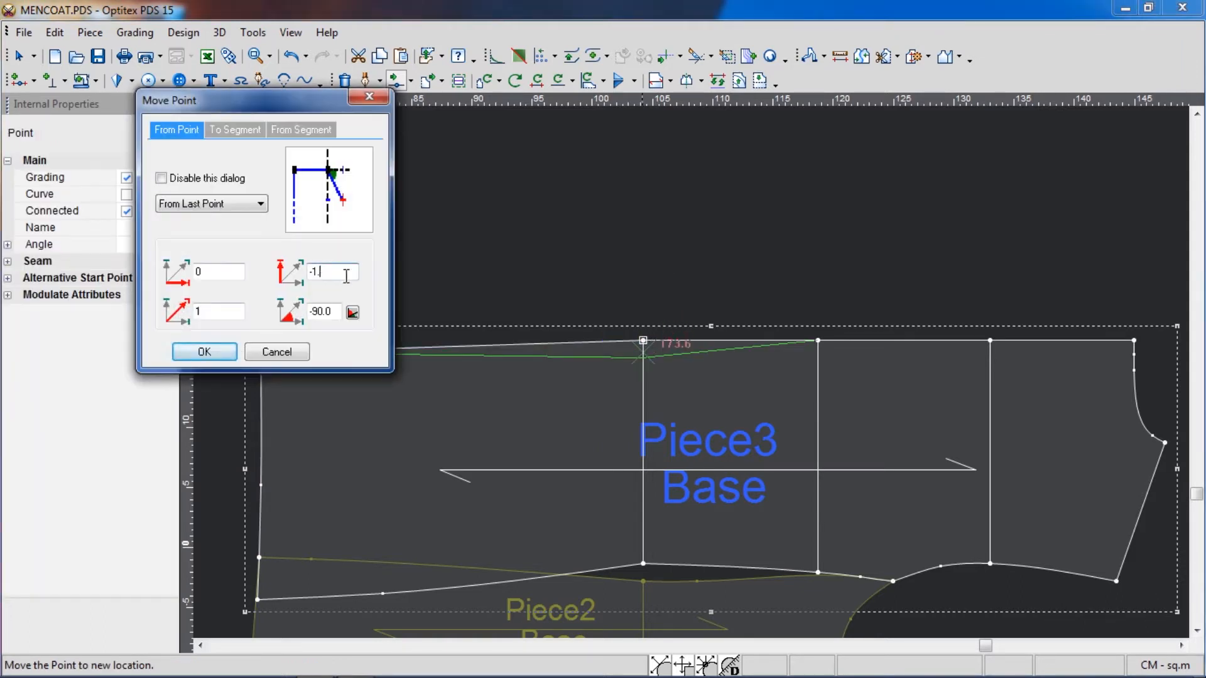
pyautogui.click(204, 352)
pyautogui.scroll(2, 690, 417)
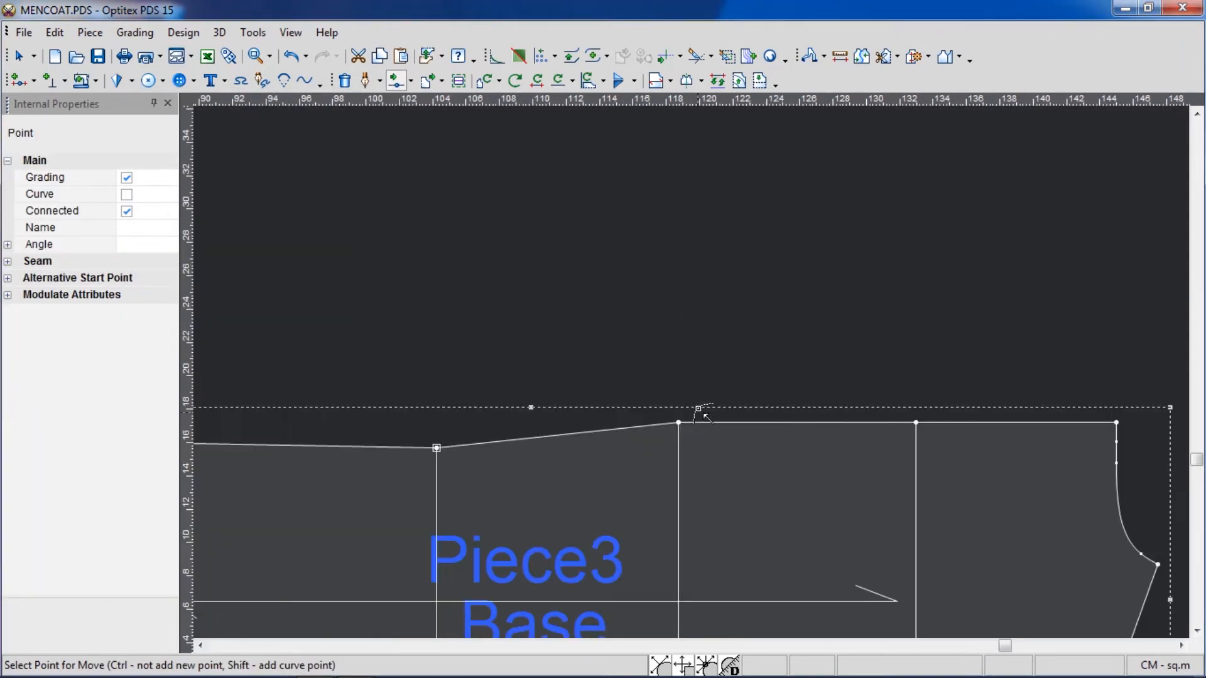
pyautogui.click(683, 427)
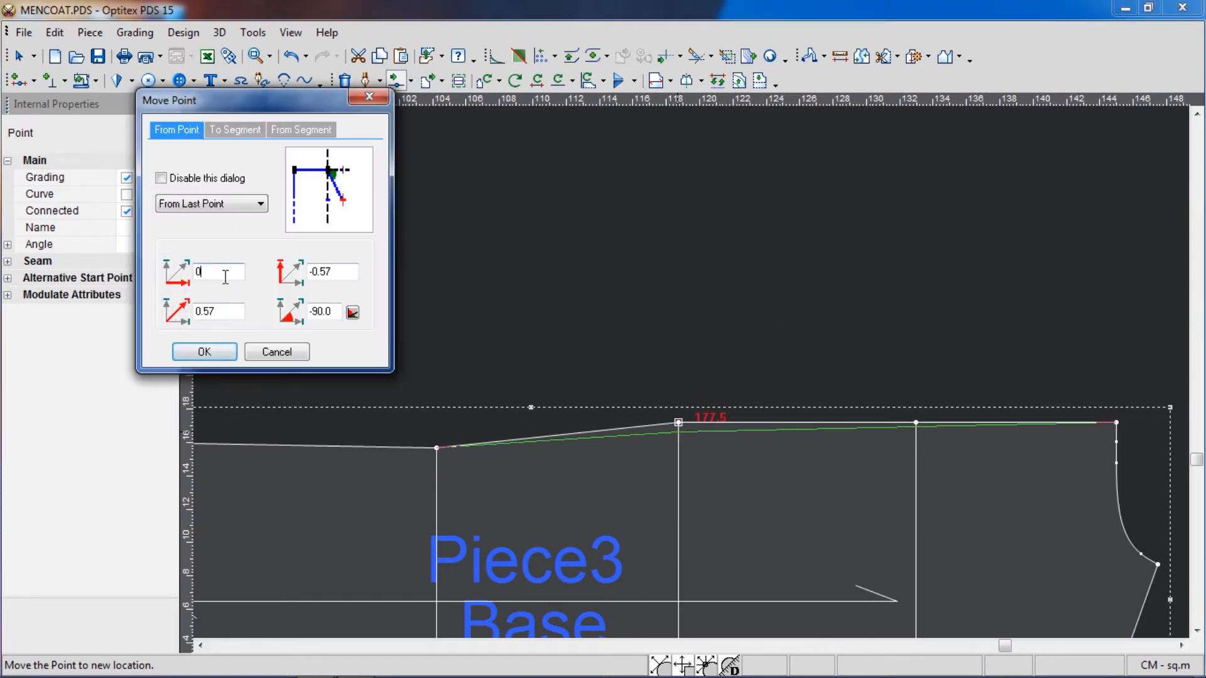
pyautogui.click(204, 352)
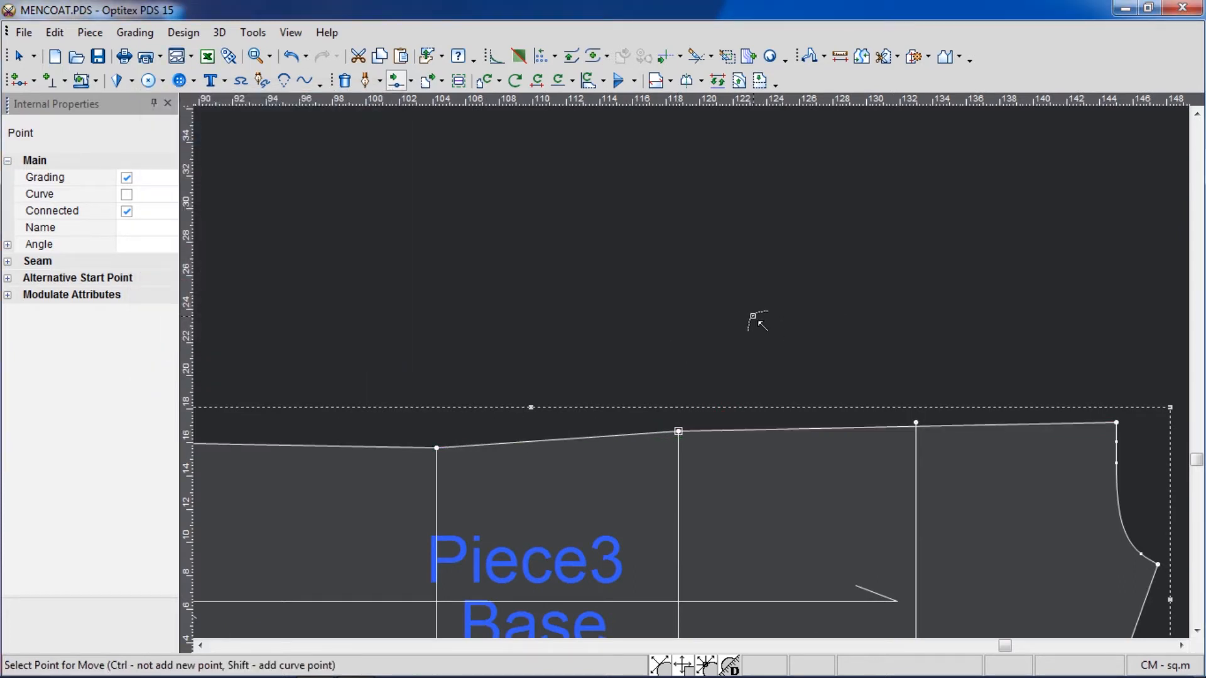
# - Snap Piece3's upper edge to the top of the vertical line nearest the neck, making the added point a grading and curve point
pyautogui.rightClick(755, 320)
pyautogui.press('Escape')
pyautogui.click(891, 427)
pyautogui.click(916, 422)
pyautogui.click(233, 351)
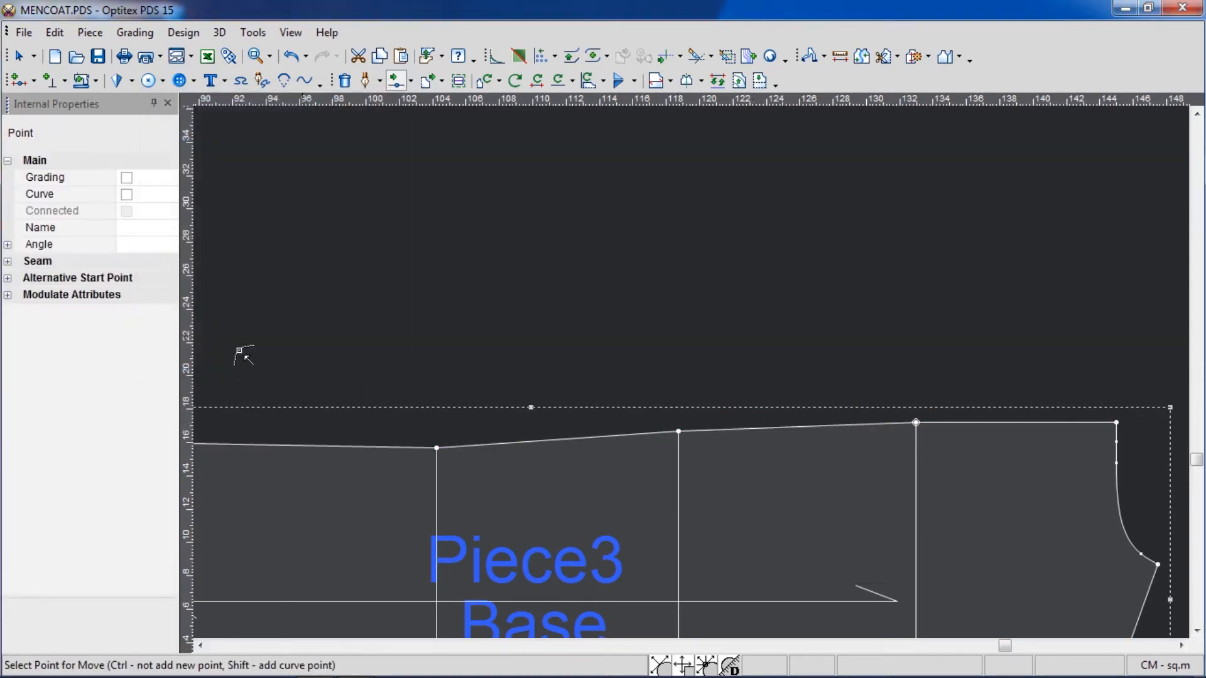
pyautogui.click(125, 194)
pyautogui.rightClick(592, 242)
pyautogui.click(622, 262)
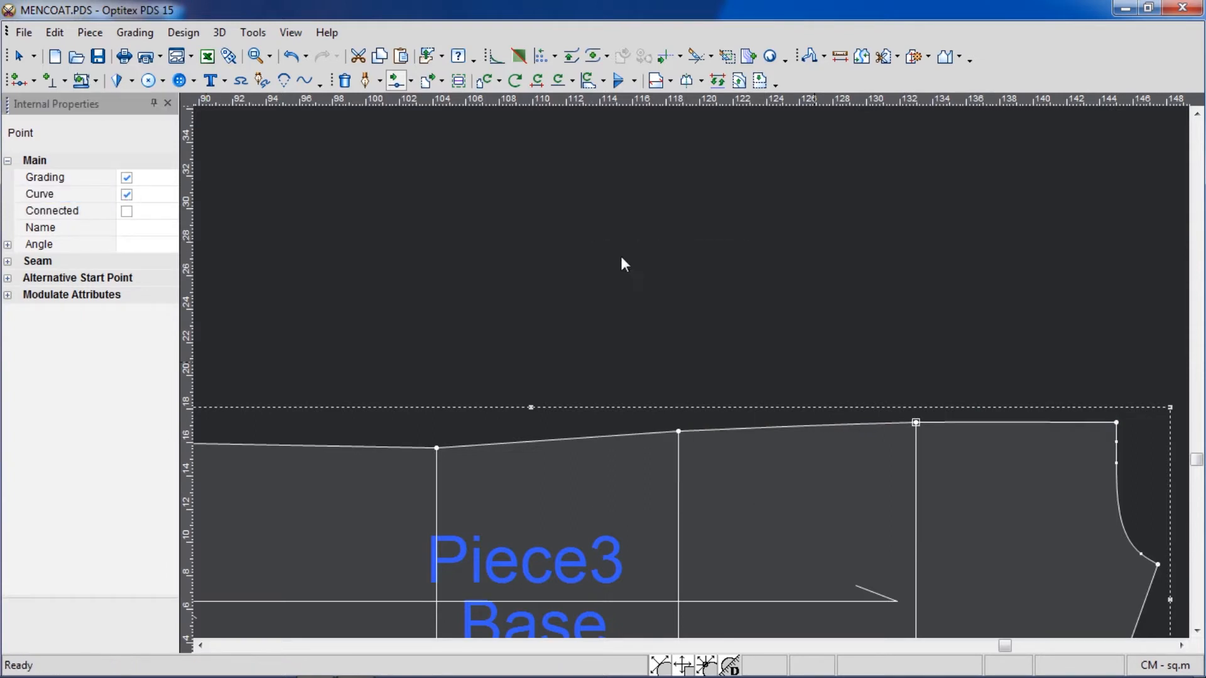
# - Make the upper waist point and the next vertical line's top point on Piece3 curve points
pyautogui.keyDown('shift'); pyautogui.click(677, 431); pyautogui.keyUp('shift')
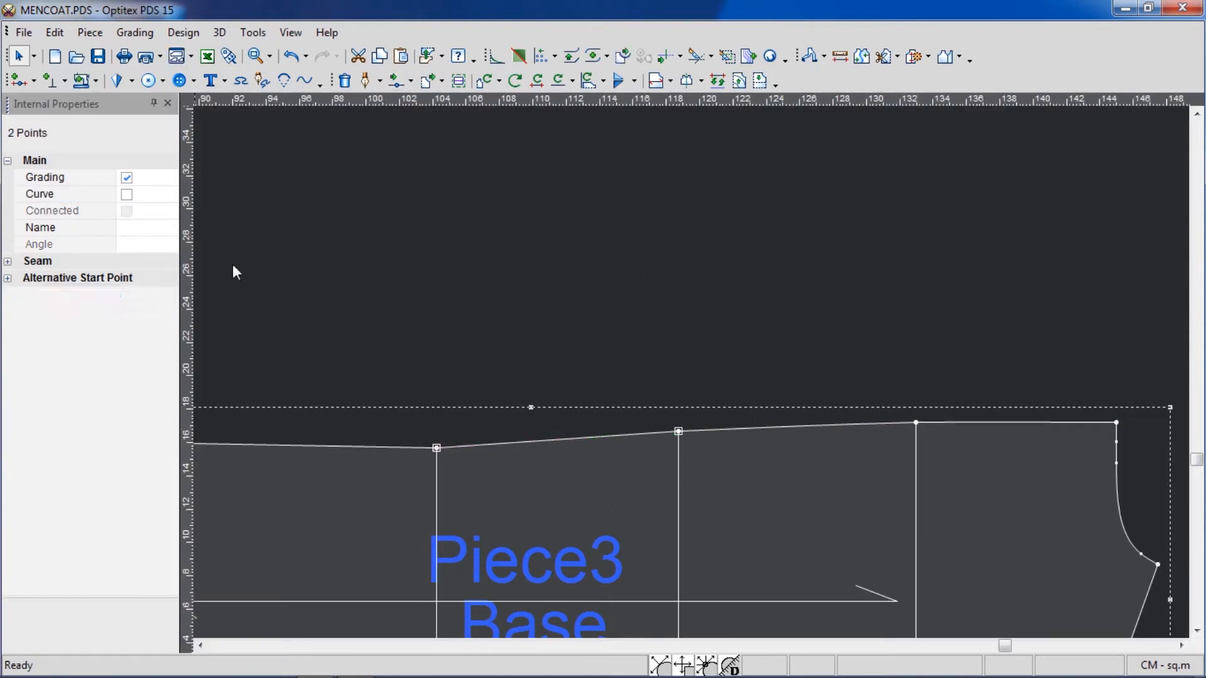
pyautogui.click(127, 194)
pyautogui.click(533, 268)
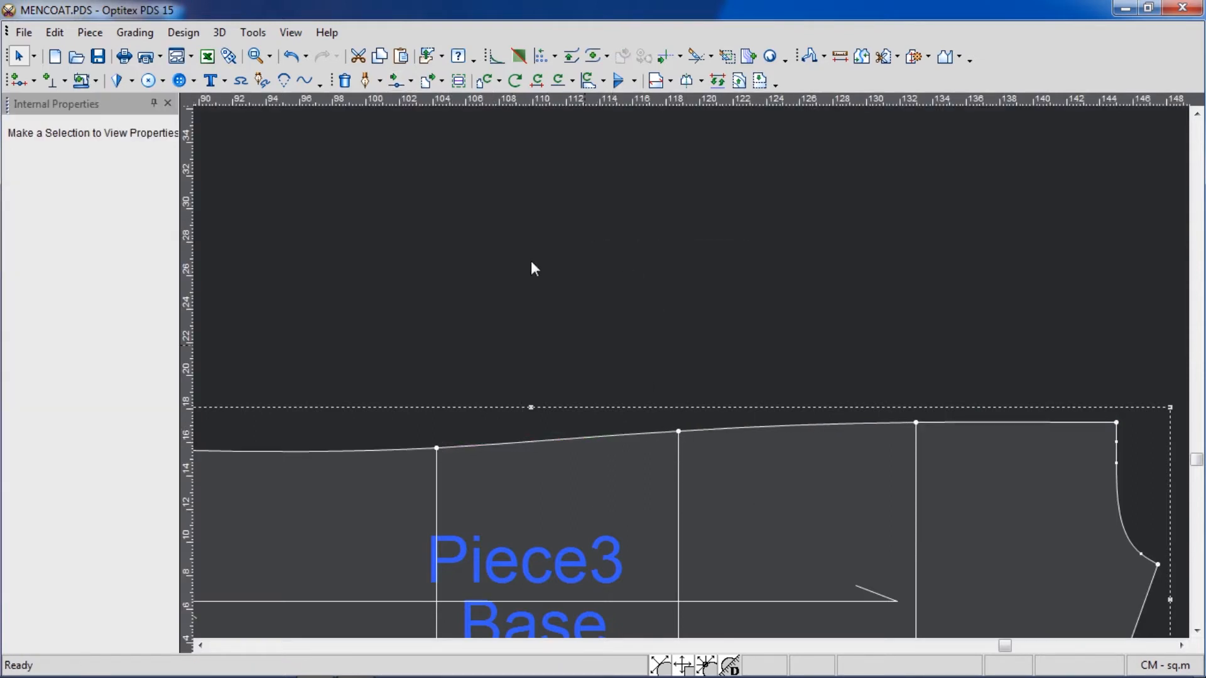
# - Place a horizontal guideline at Piece3's upper hem corner and raise a point of the upper edge near the hem onto it
pyautogui.click(366, 80)
pyautogui.press('m')
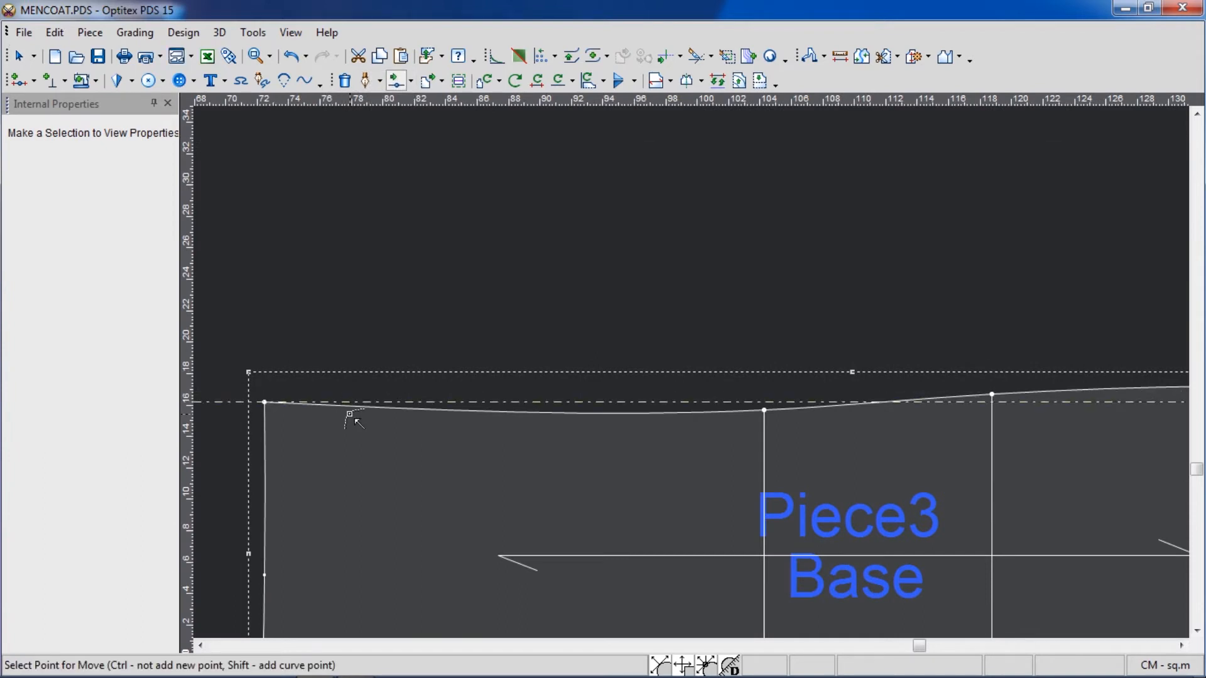
pyautogui.click(344, 406)
pyautogui.click(361, 401)
pyautogui.press('Return')
pyautogui.scroll(-2, 700, 385)
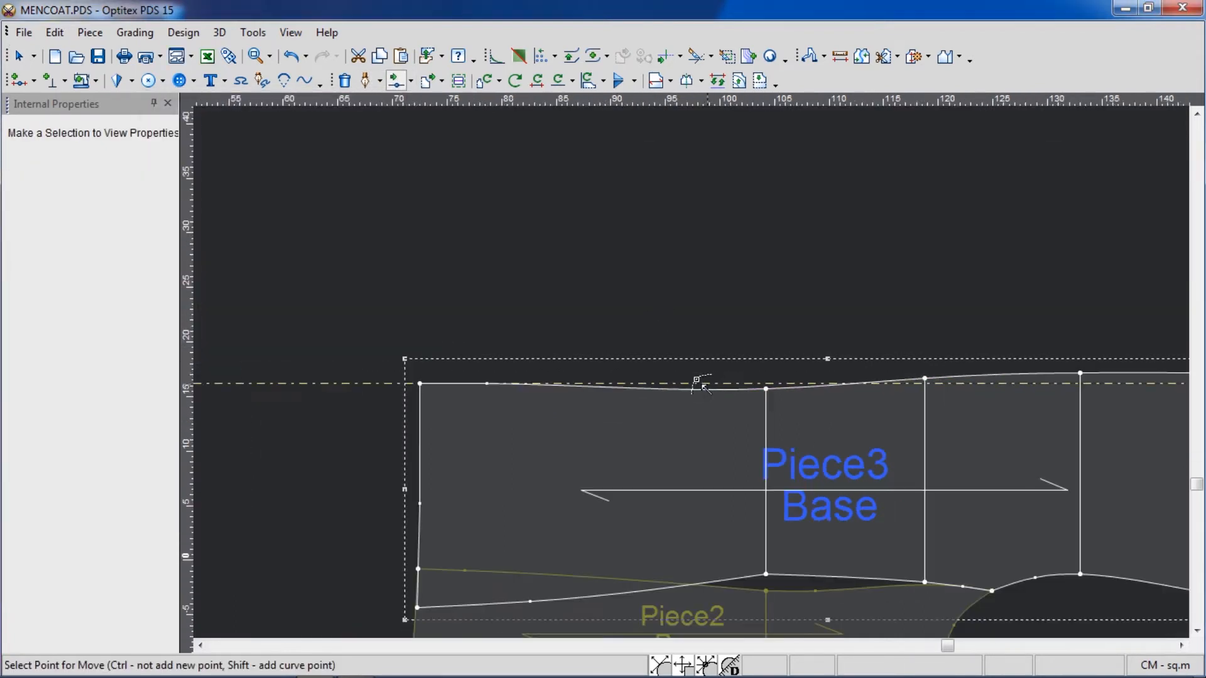
# - Raise a second point on Piece3's upper edge, closer to the waist, onto the horizontal guideline
pyautogui.scroll(2, 550, 393)
pyautogui.click(762, 361)
pyautogui.click(762, 360)
pyautogui.press('Return')
pyautogui.scroll(-3, 694, 371)
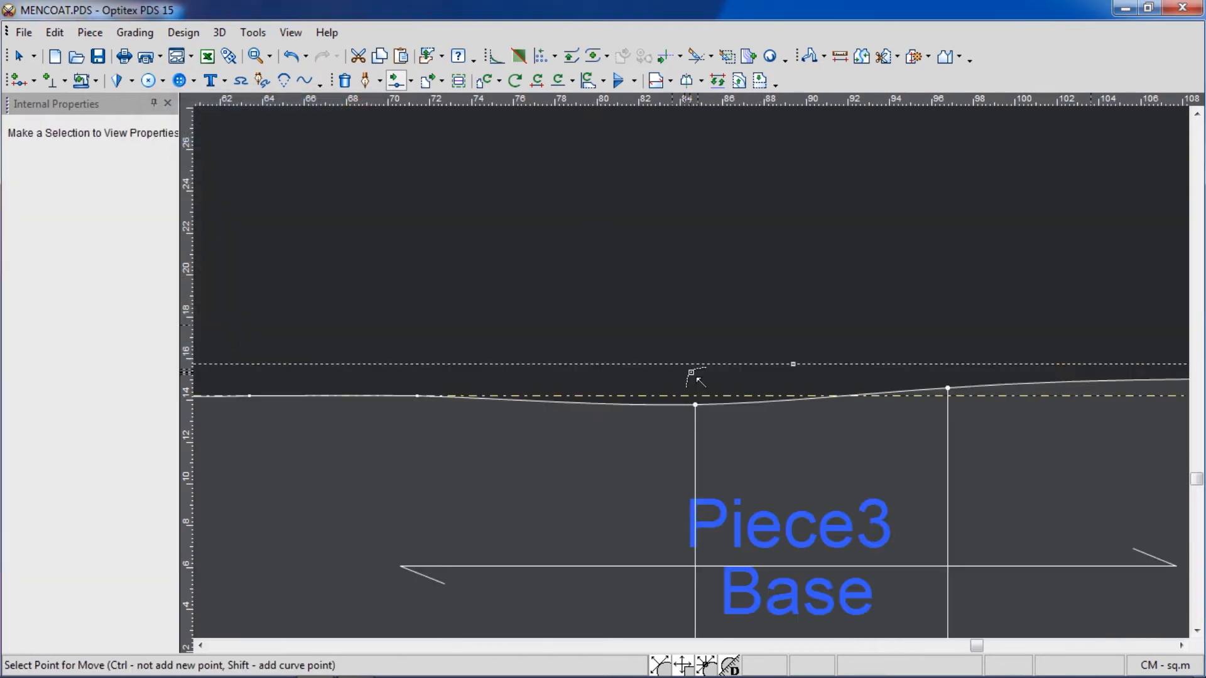
# - Remove the horizontal guidelines and move Piece3 straight up about 10 cm, clear of Piece2
pyautogui.rightClick(697, 378)
pyautogui.press('Escape')
pyautogui.scroll(-2, 687, 374)
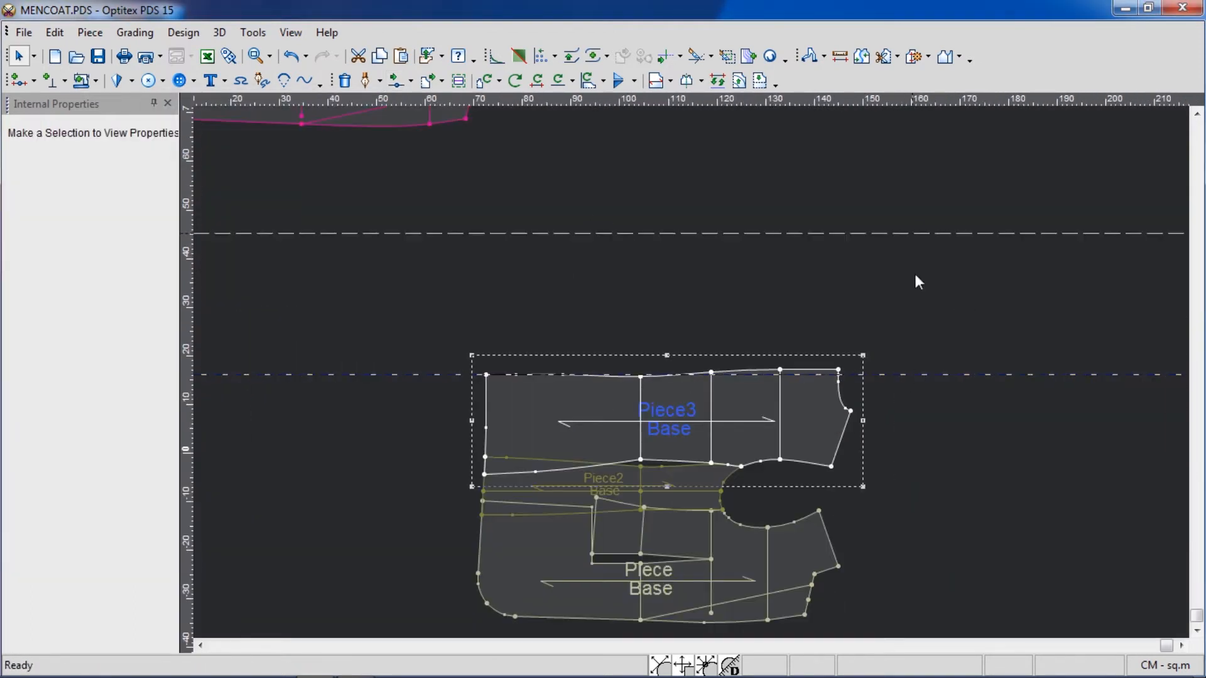
pyautogui.moveTo(695, 418); pyautogui.dragTo(747, 373)
pyautogui.moveTo(734, 414); pyautogui.dragTo(741, 398)
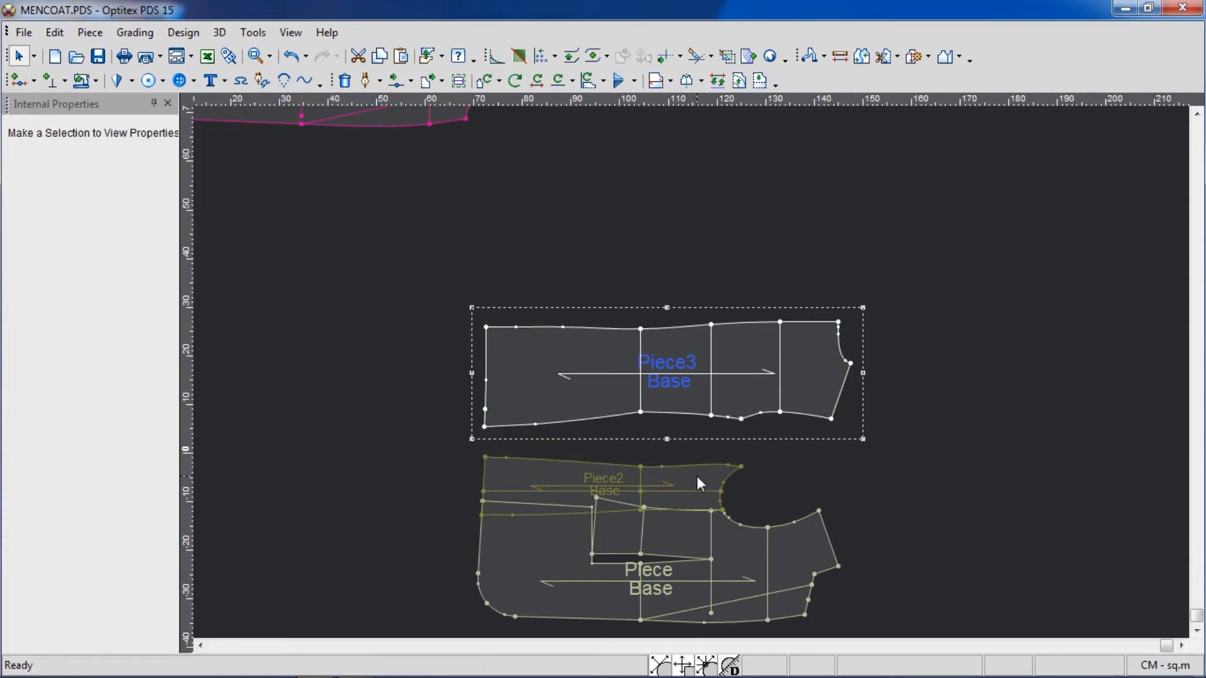
# - Separate the overlapping pieces by moving Piece2 slightly up and Piece slightly down
pyautogui.moveTo(699, 482)
pyautogui.mouseDown()
pyautogui.moveTo(710, 458)
pyautogui.moveTo(699, 463)
pyautogui.mouseUp()
pyautogui.moveTo(696, 553); pyautogui.dragTo(696, 563)
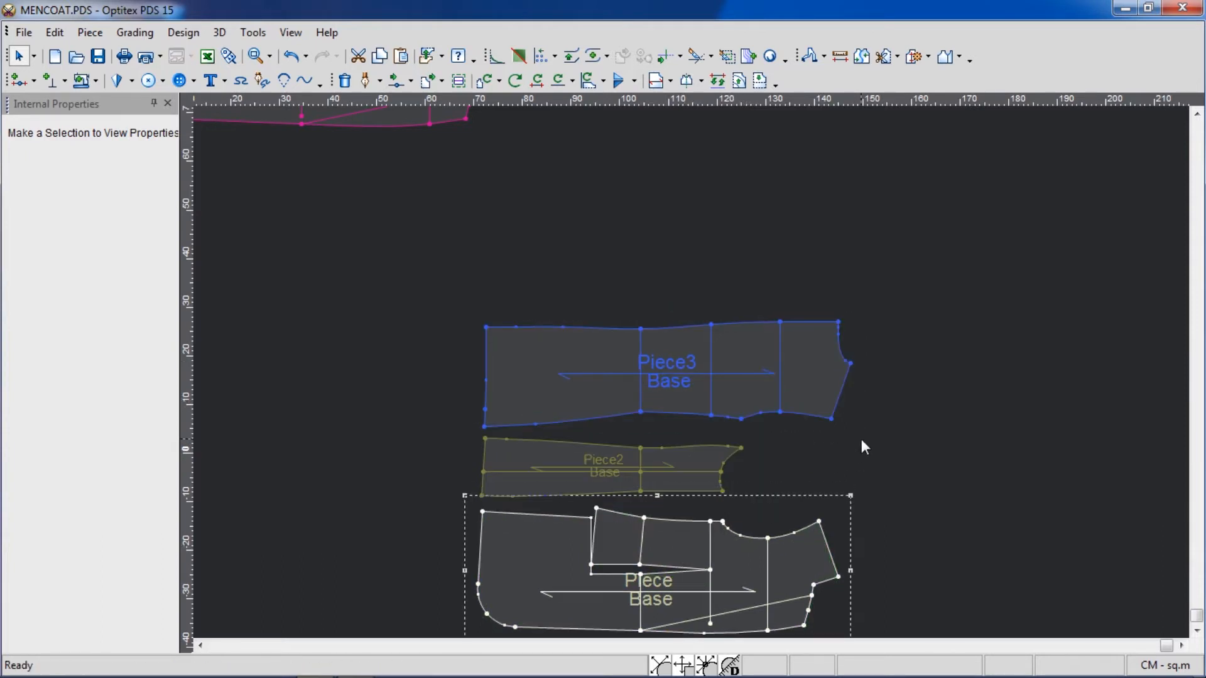
pyautogui.scroll(4, 691, 377)
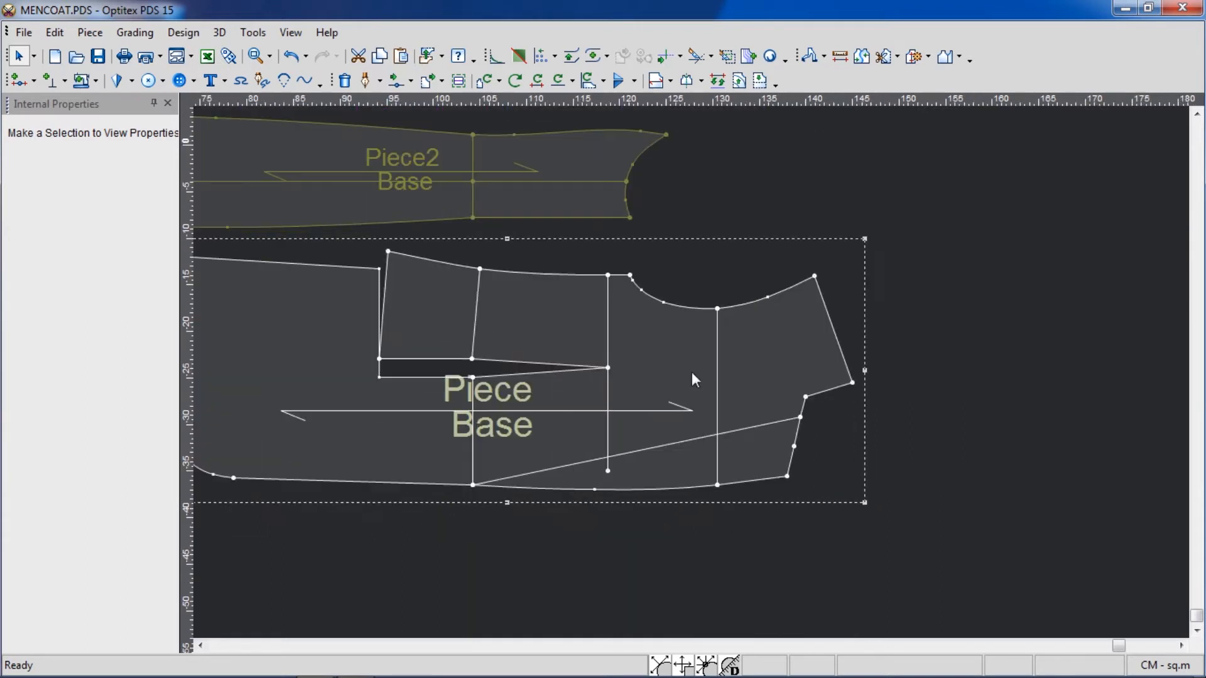
pyautogui.scroll(-2, 694, 375)
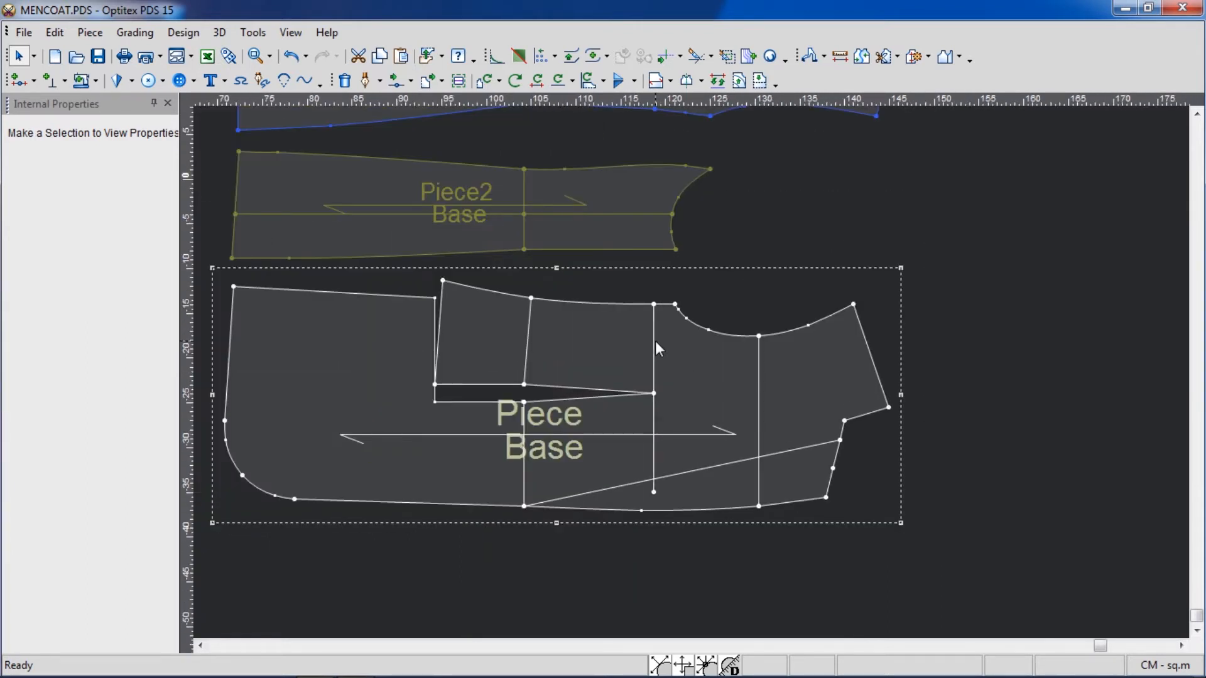
# - Draw a vertical internal line near Piece2's armhole from its horizontal internal line up to the upper edge, creating a point on that edge
pyautogui.scroll(5, 689, 376)
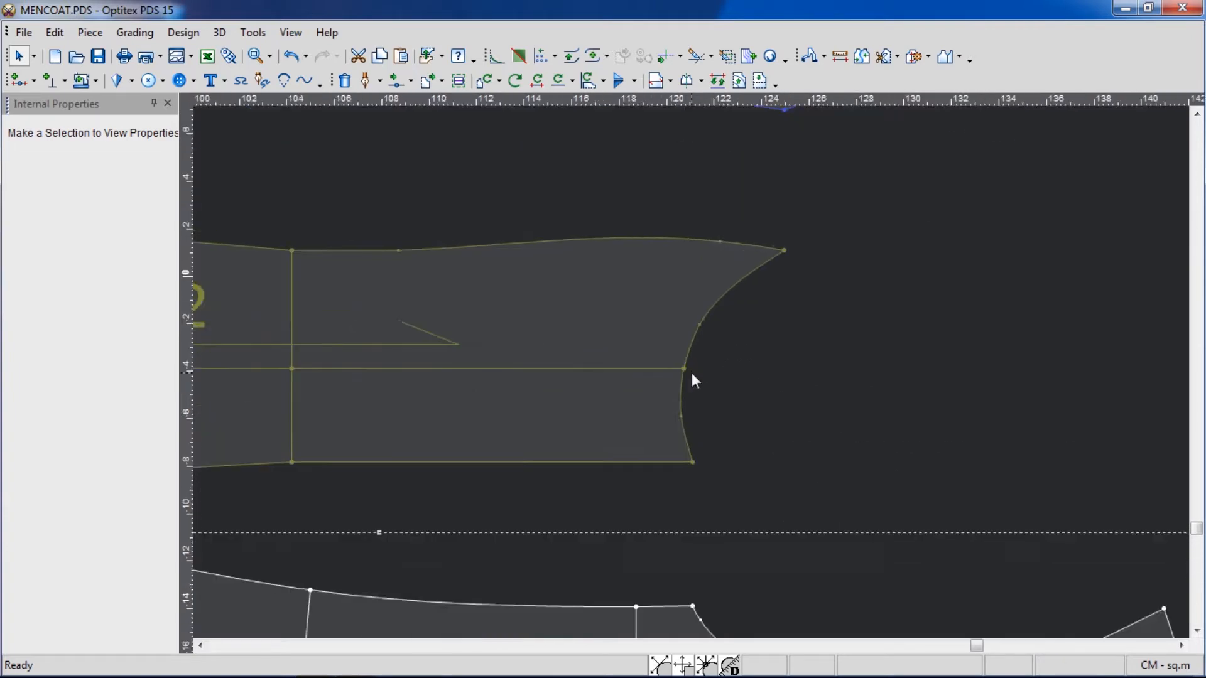
pyautogui.press('d')
pyautogui.click(628, 368)
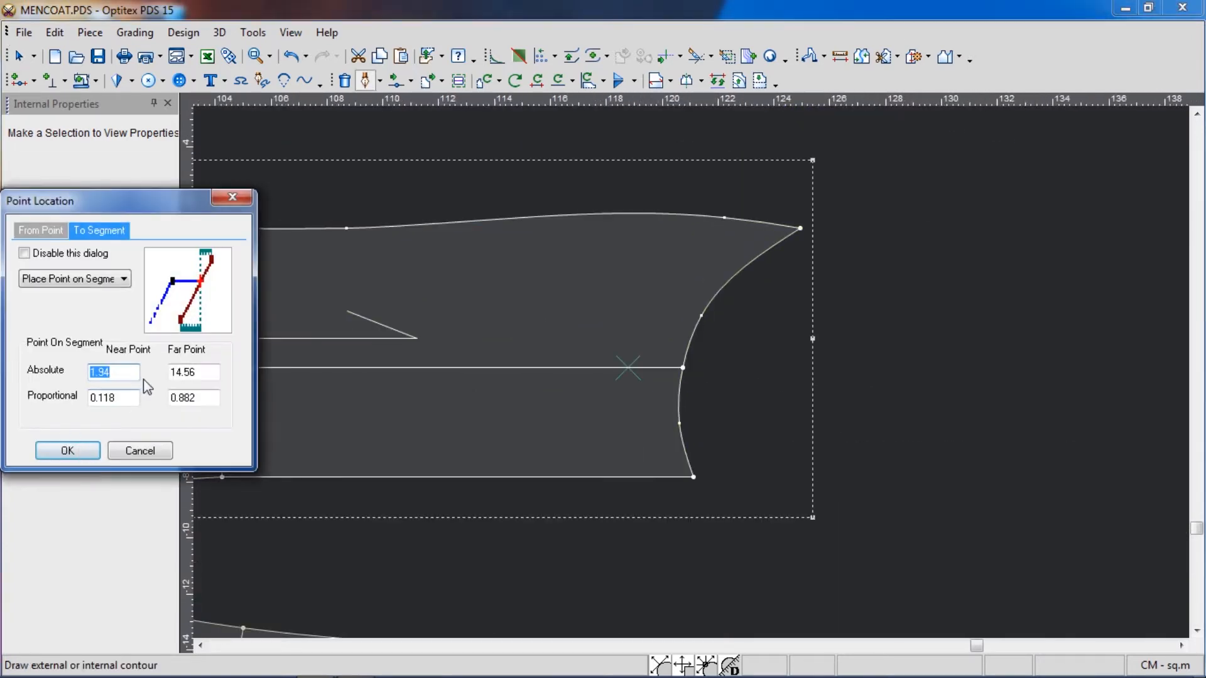
pyautogui.click(76, 450)
pyautogui.click(630, 386)
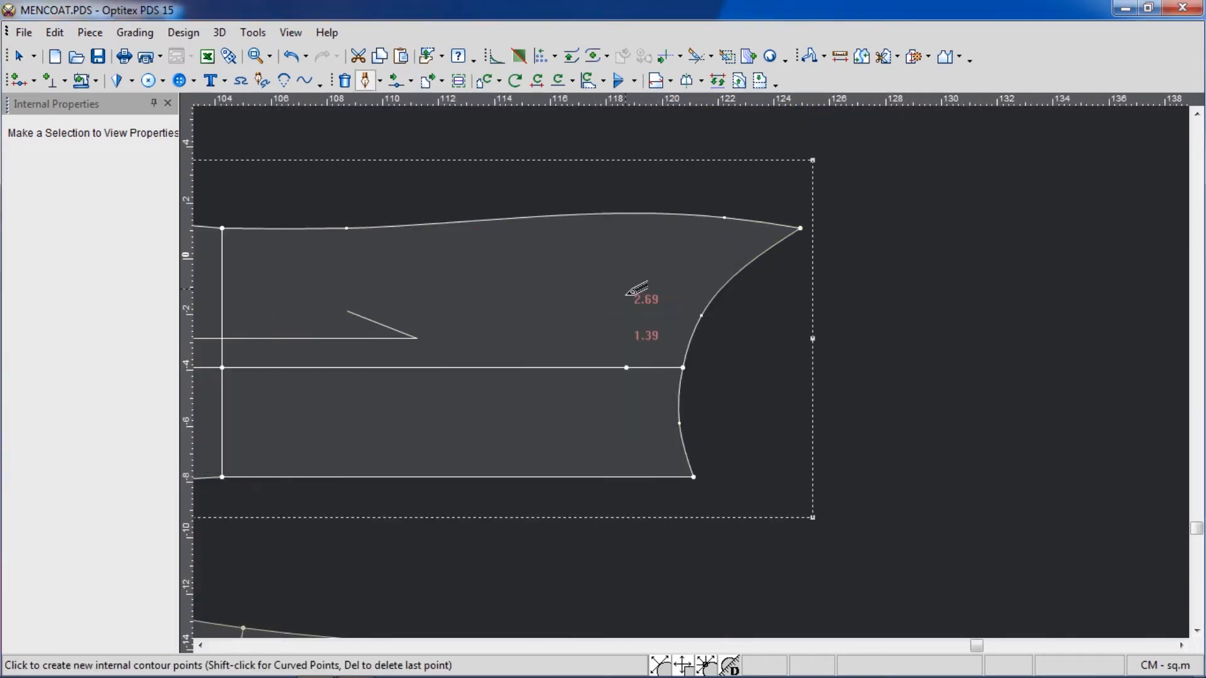
pyautogui.press('d')
pyautogui.click(464, 112)
pyautogui.click(207, 353)
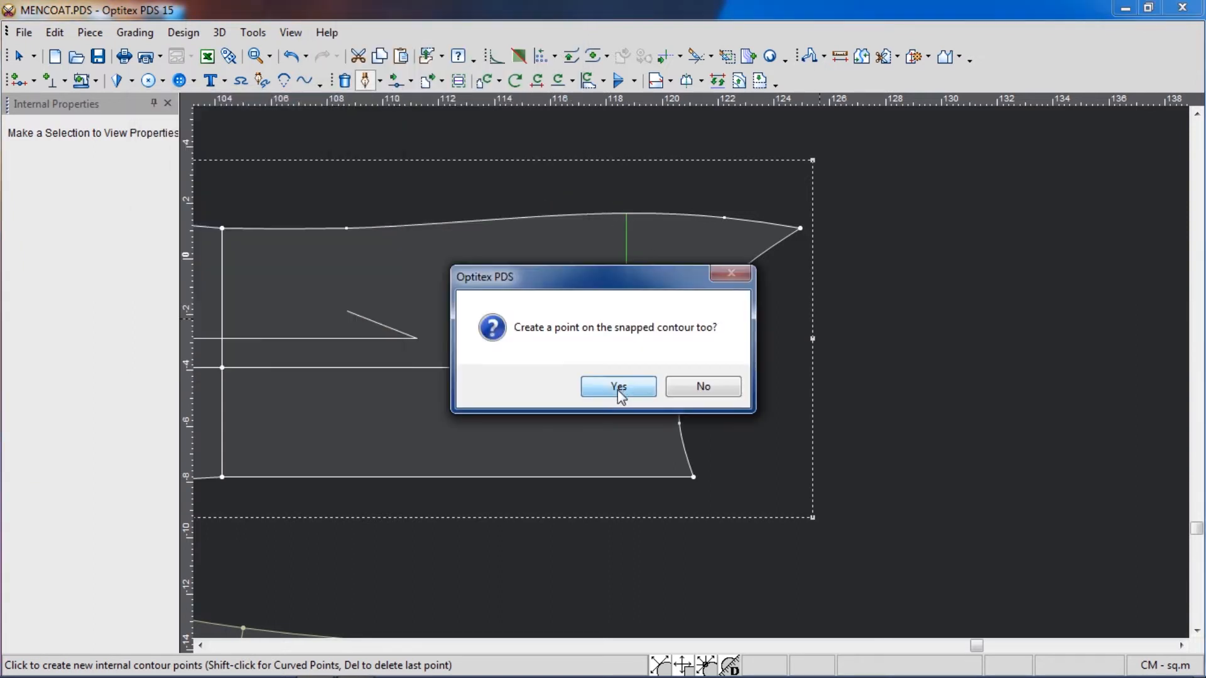
pyautogui.click(619, 394)
pyautogui.rightClick(844, 179)
pyautogui.click(902, 192)
# - Extend the lower end of Piece2's new vertical line to reach the external line at the lower edge
pyautogui.click(628, 370)
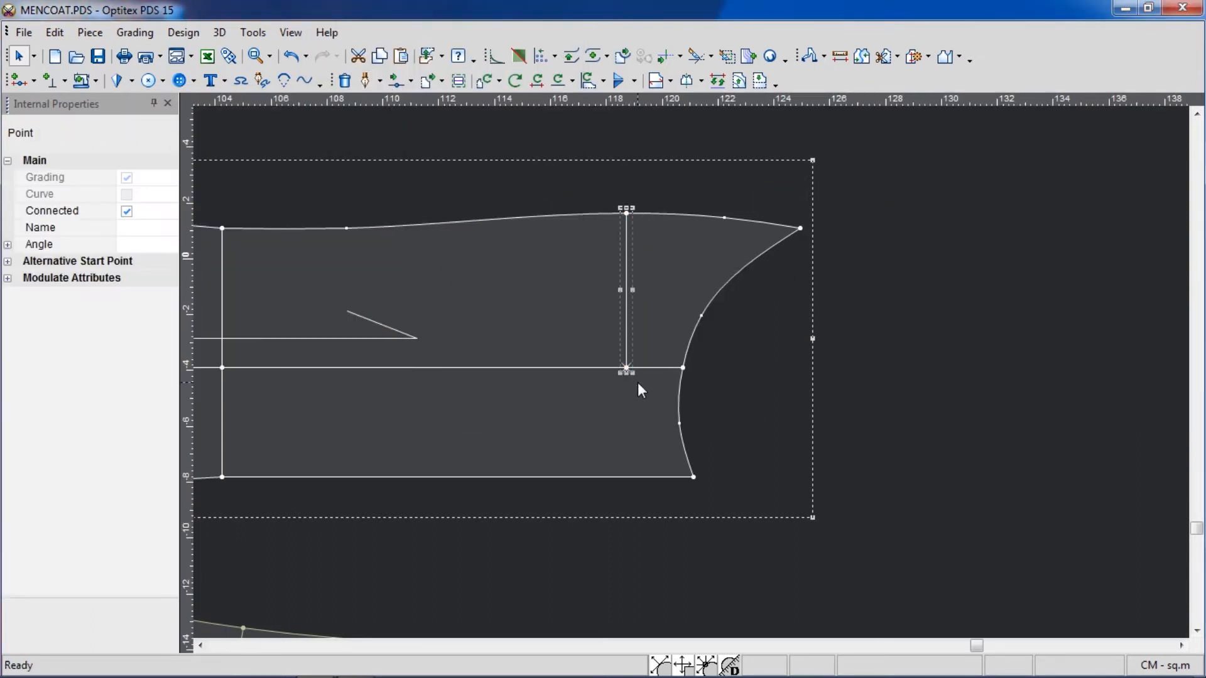
pyautogui.press('e')
pyautogui.click(299, 416)
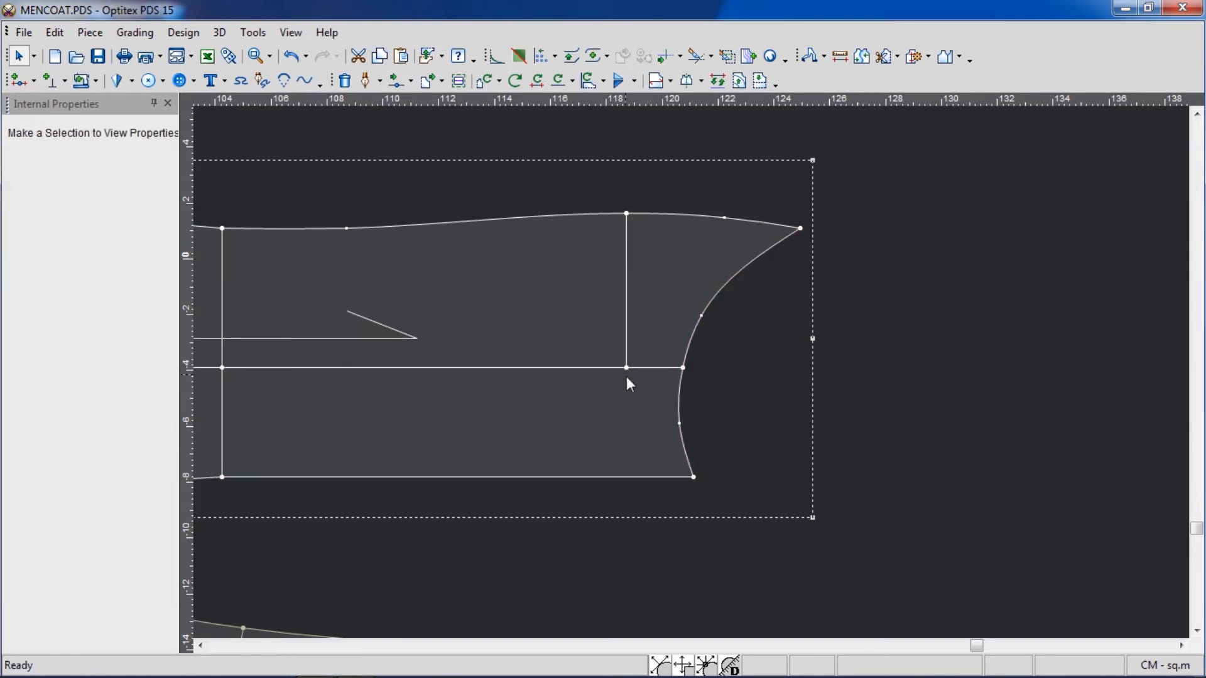
pyautogui.click(627, 371)
pyautogui.press('Escape')
pyautogui.click(626, 369)
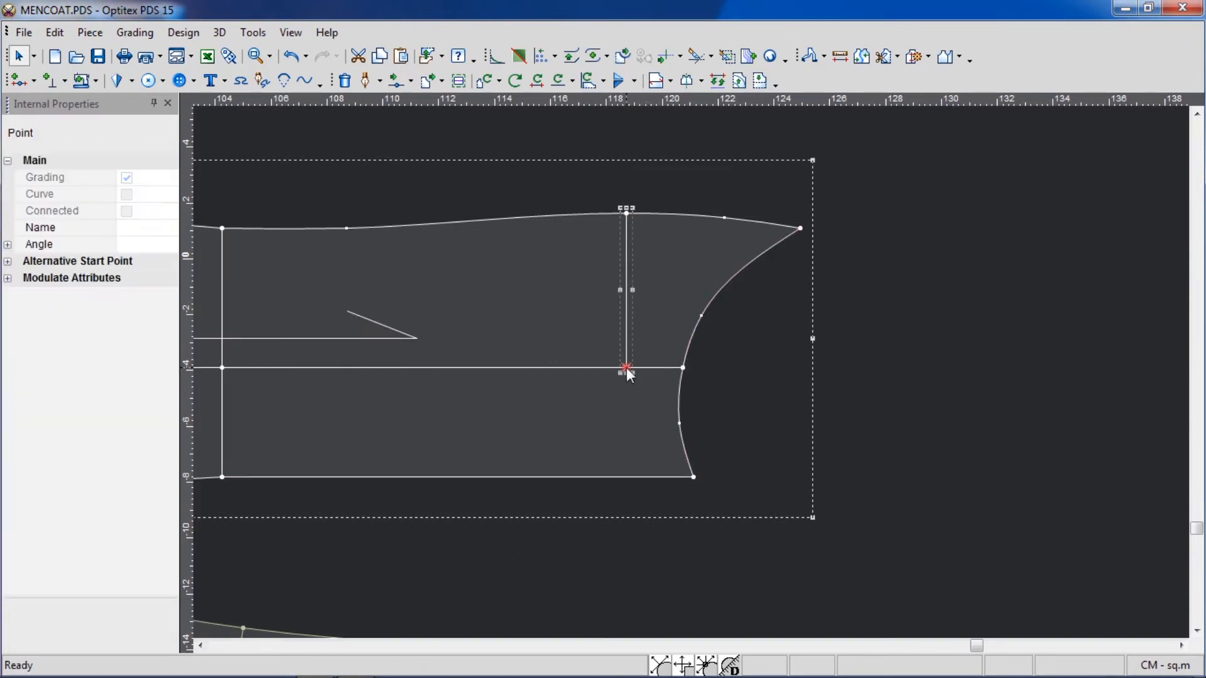
pyautogui.press('e')
pyautogui.press('Return')
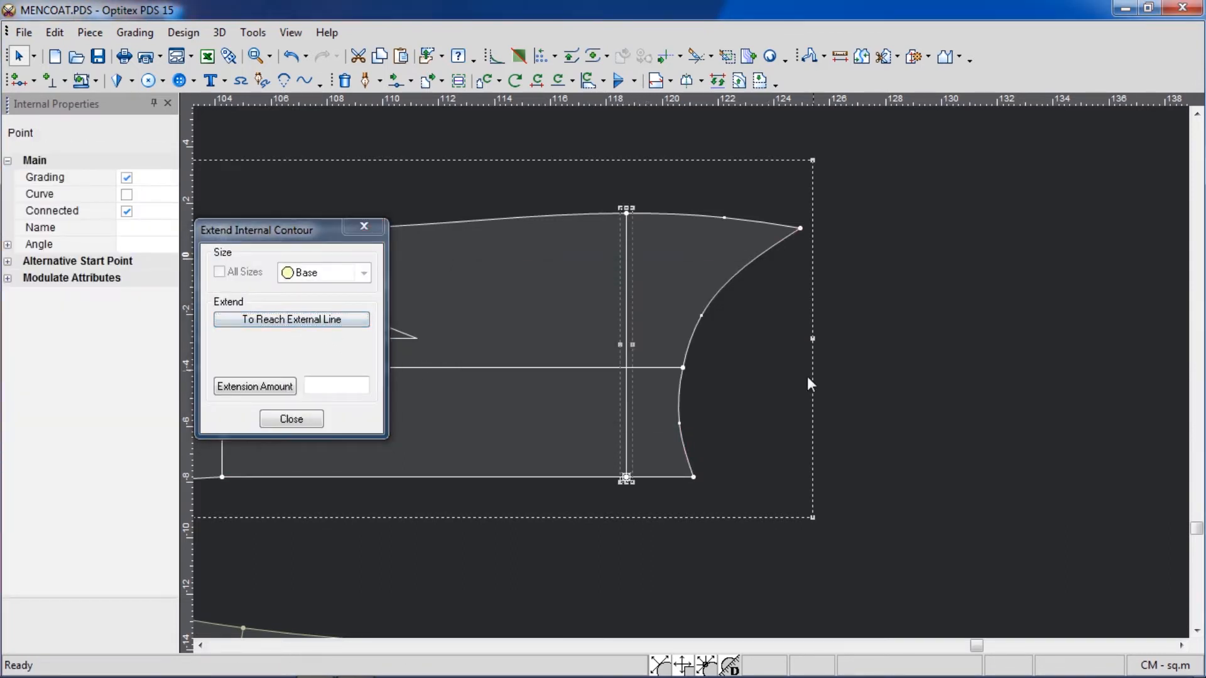
pyautogui.click(292, 418)
# - Add a grading point on Piece3's lower edge, 15 cm along the contour from the hem corner
pyautogui.scroll(-4, 732, 352)
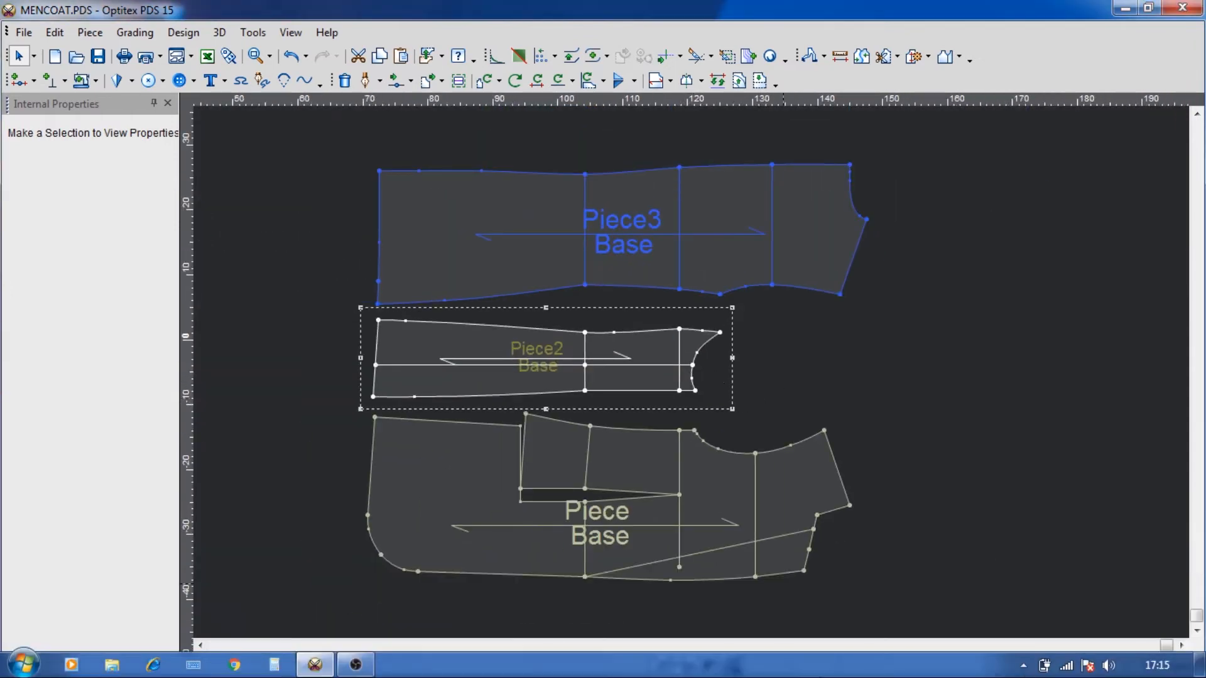
pyautogui.hotkey('ctrl', 'l')
pyautogui.click(682, 359)
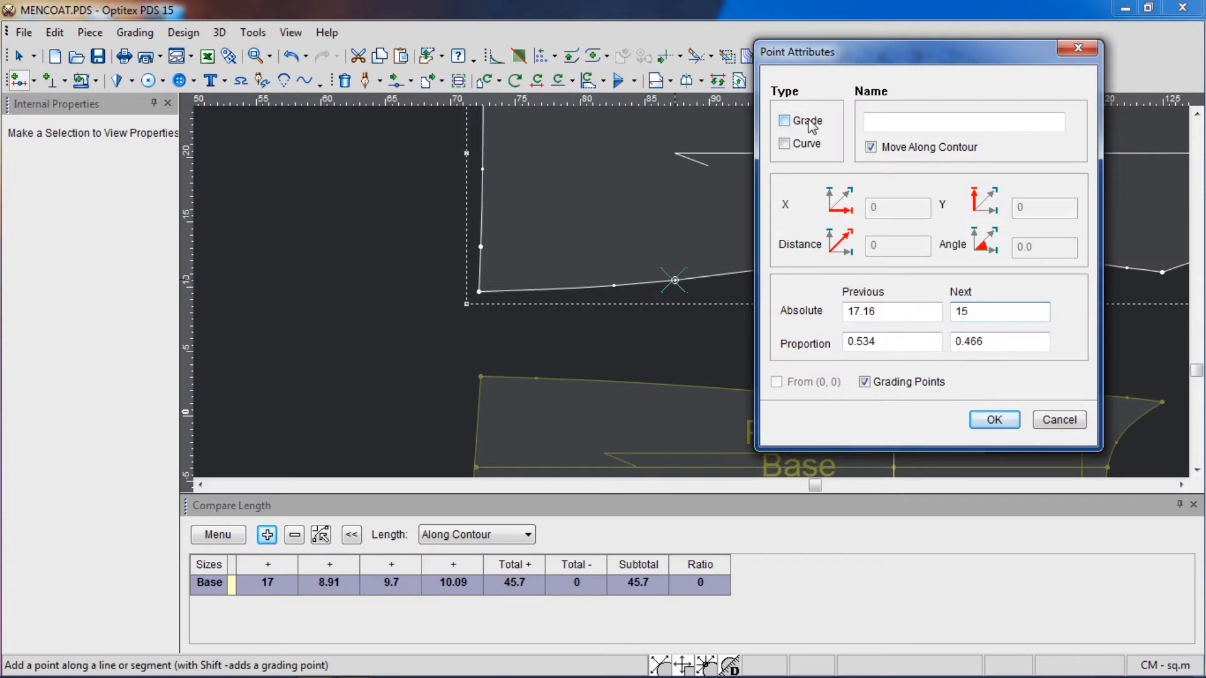
pyautogui.click(785, 120)
pyautogui.click(994, 420)
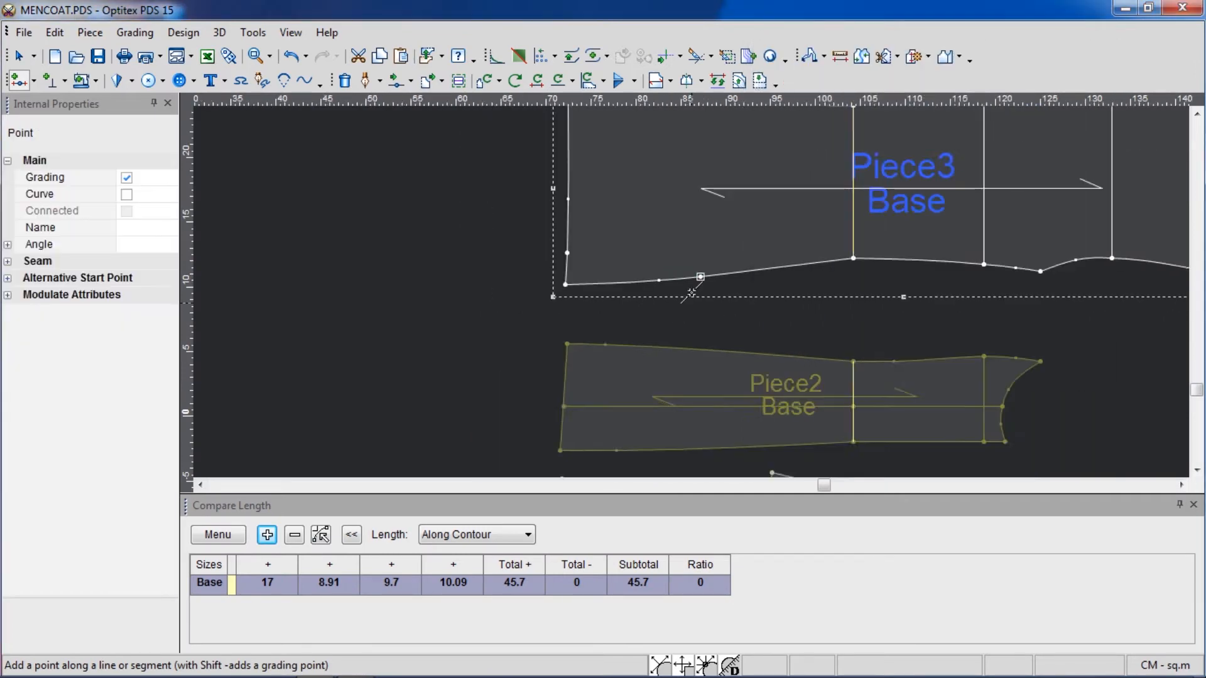
# - Add a grading point on Piece2's upper edge, 15 cm along the contour from the hem corner
pyautogui.scroll(-1, 688, 301)
pyautogui.scroll(1, 699, 317)
pyautogui.click(701, 320)
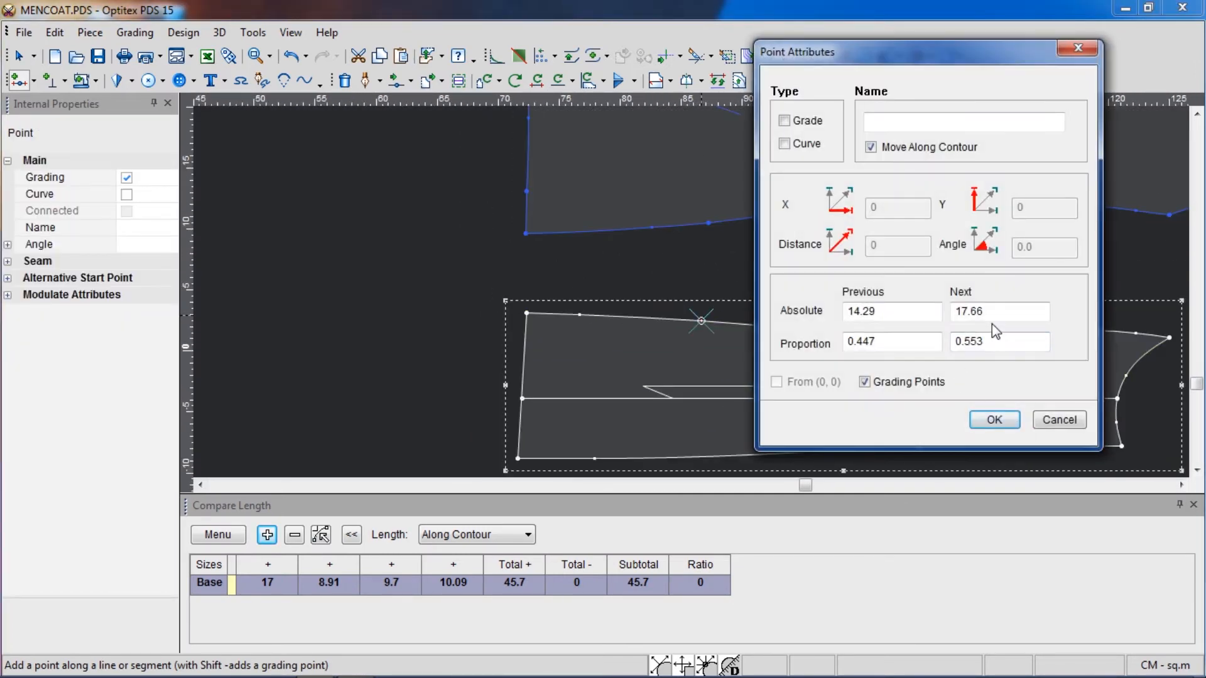
pyautogui.doubleClick(884, 312)
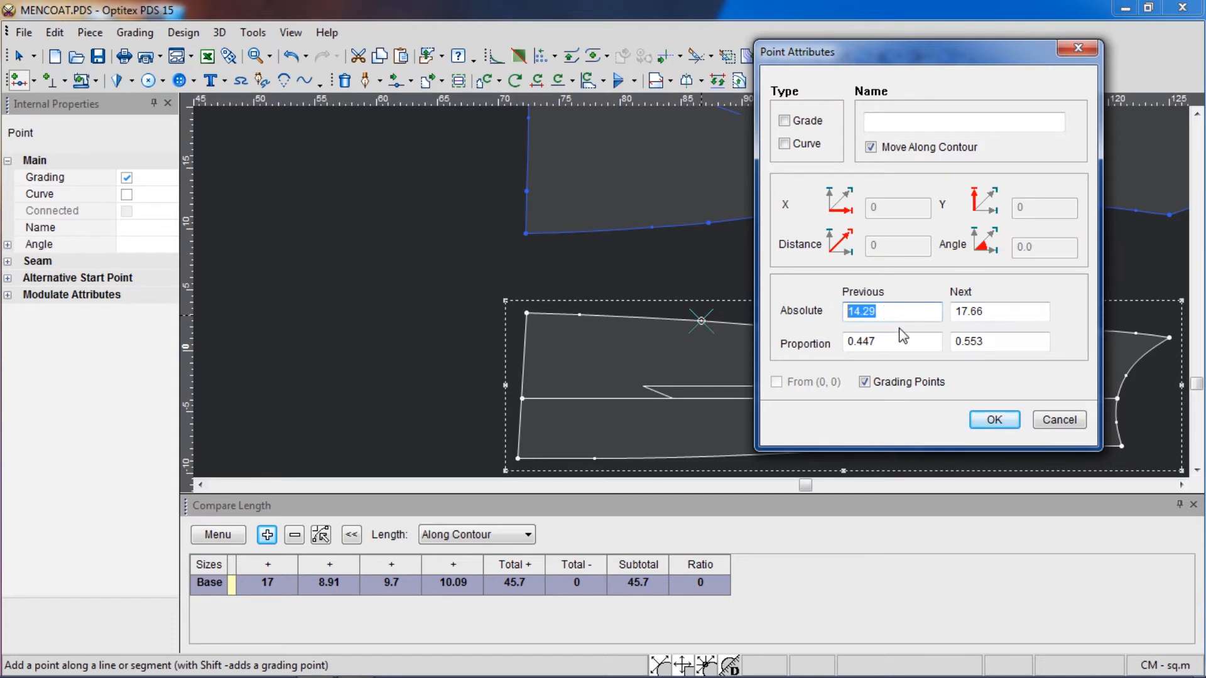
pyautogui.write('15')
pyautogui.press('Return')
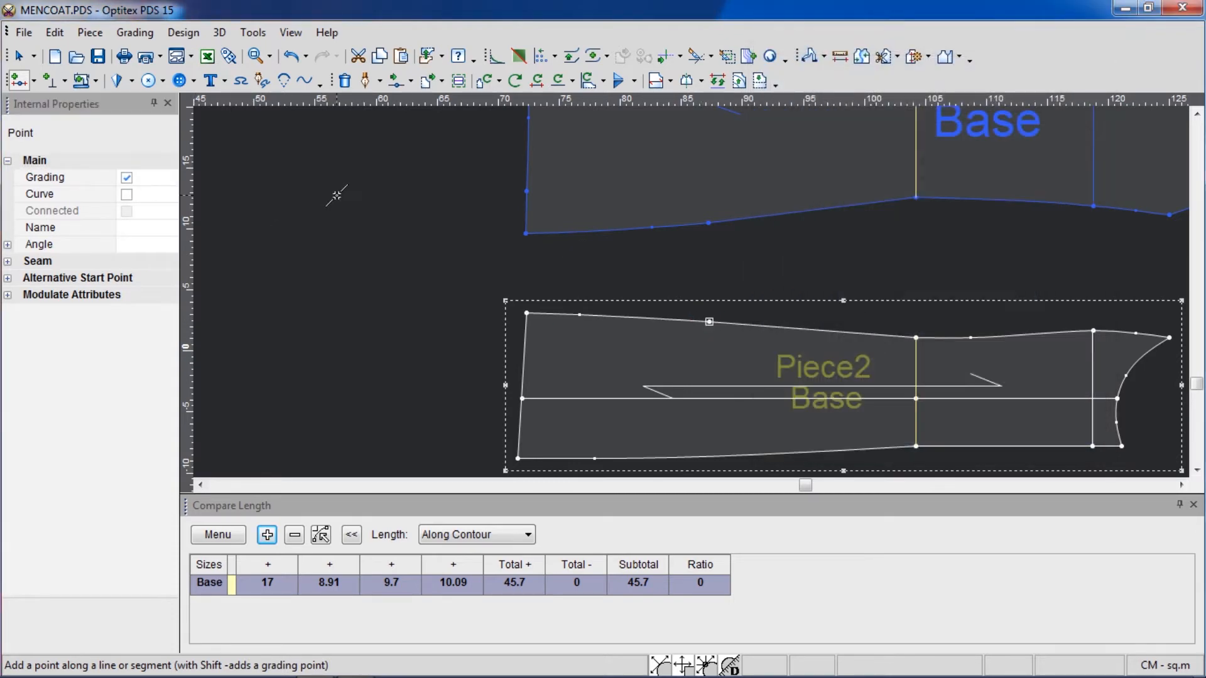
# - Remove the curve points between the hem corner and the 15 cm point on Piece2's upper edge and Piece3's lower edge
pyautogui.rightClick(337, 195)
pyautogui.click(710, 228)
pyautogui.click(472, 277)
pyautogui.scroll(-3, 472, 277)
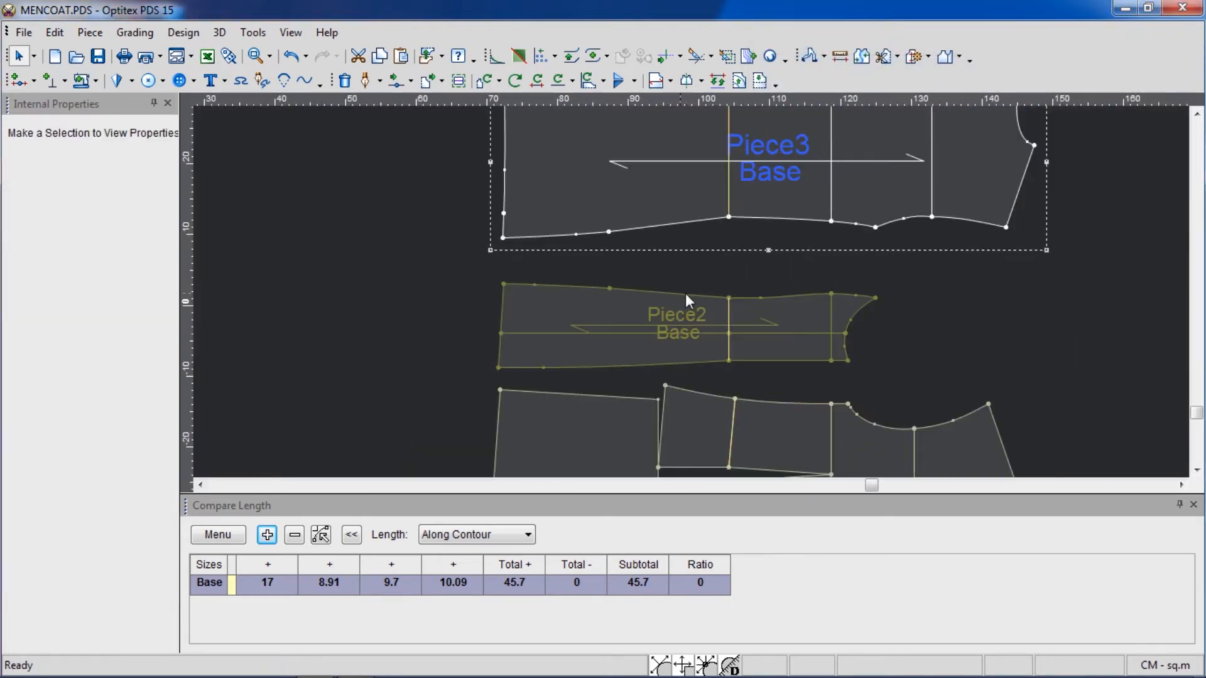
pyautogui.scroll(2, 685, 293)
pyautogui.scroll(-3, 768, 308)
pyautogui.scroll(4, 697, 286)
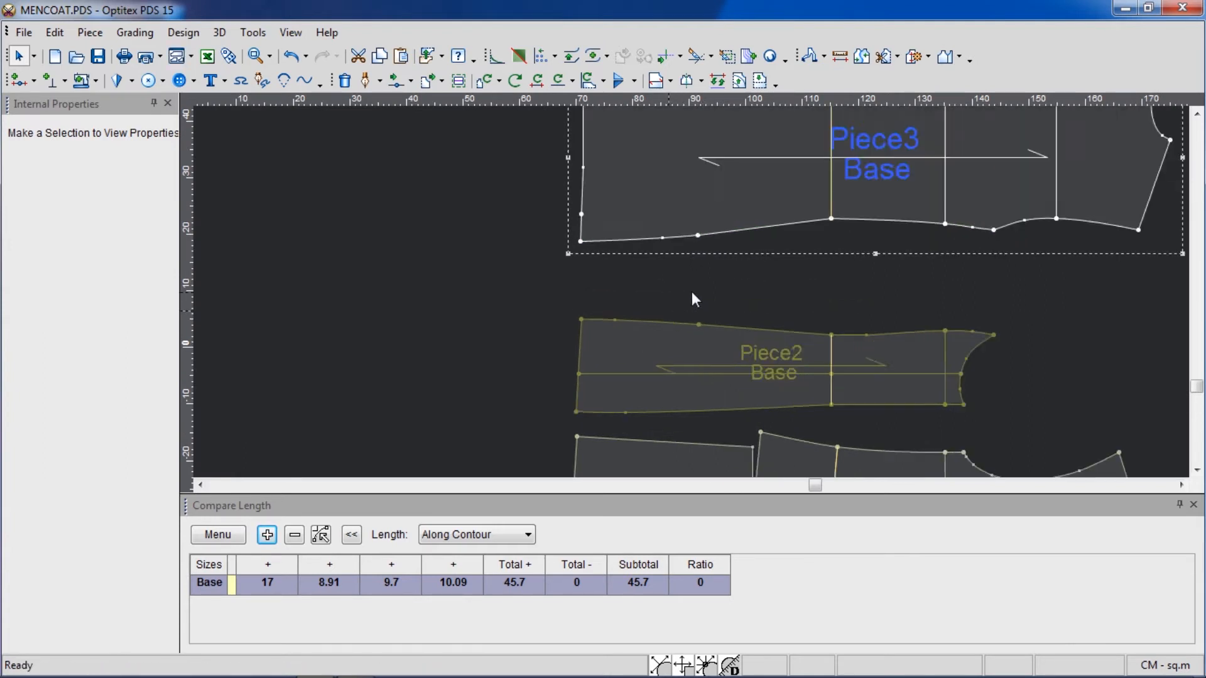
pyautogui.click(567, 339)
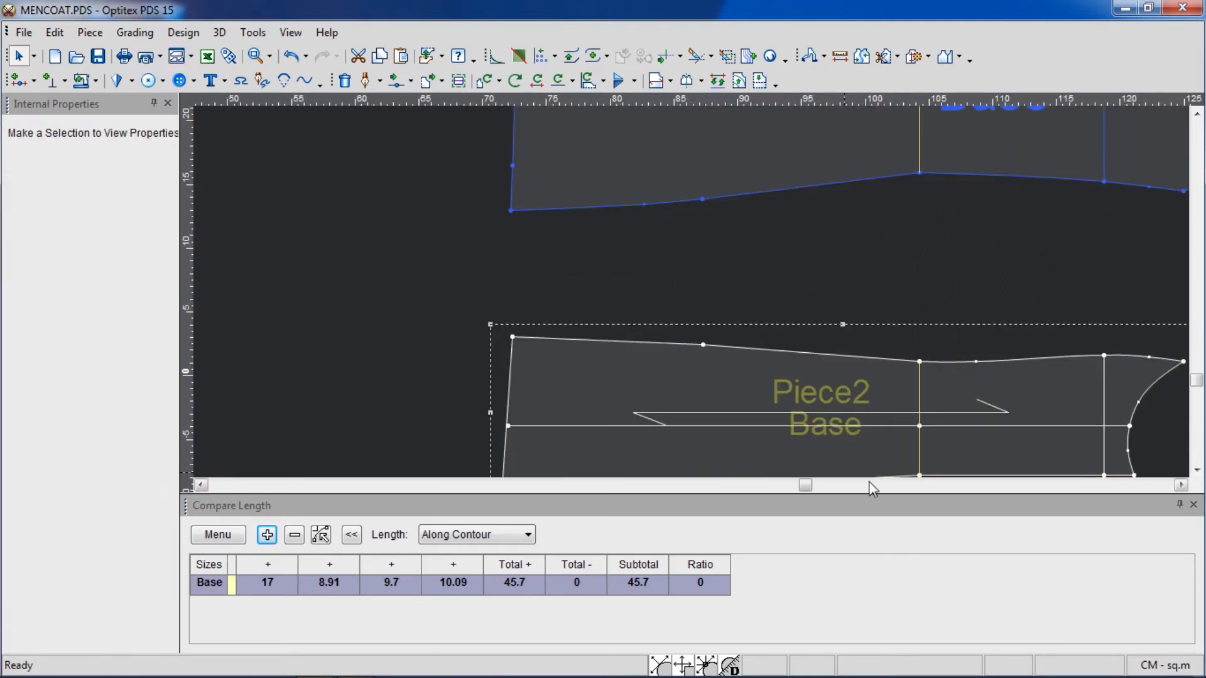
pyautogui.click(702, 345)
pyautogui.click(702, 200)
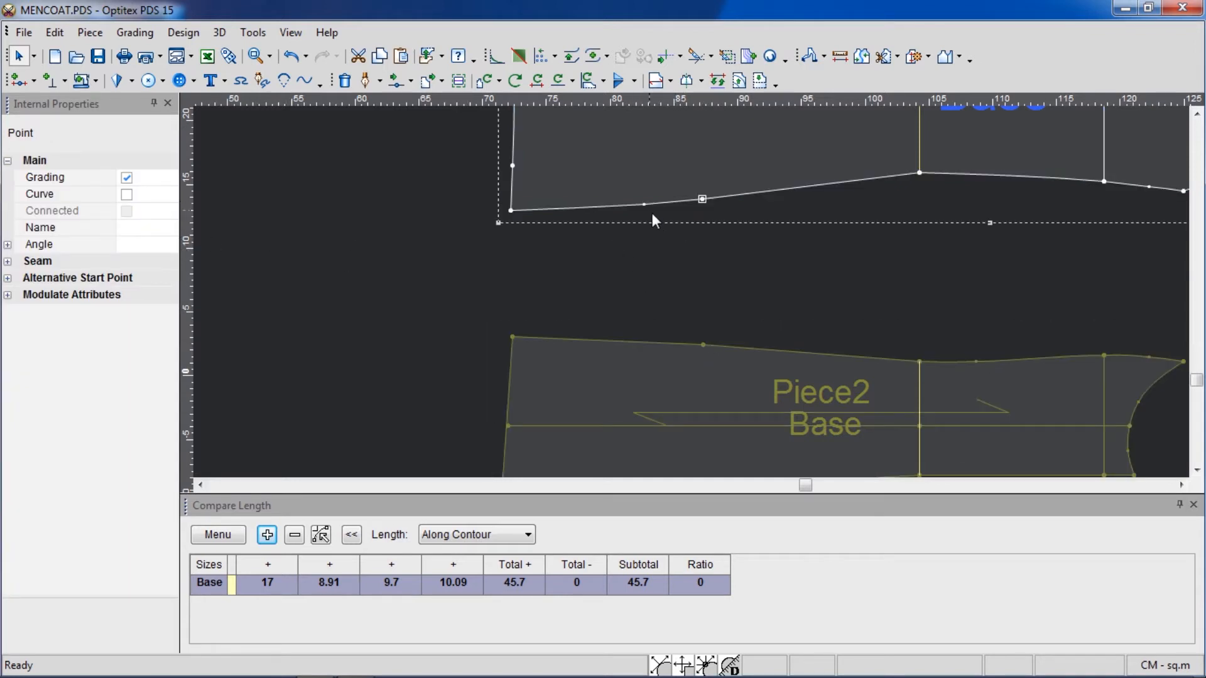
# - Place a guideline about 3 cm above Piece2's upper edge near the hem and raise new corners onto it at the hem and 15 cm point
pyautogui.click(755, 344)
pyautogui.click(886, 485)
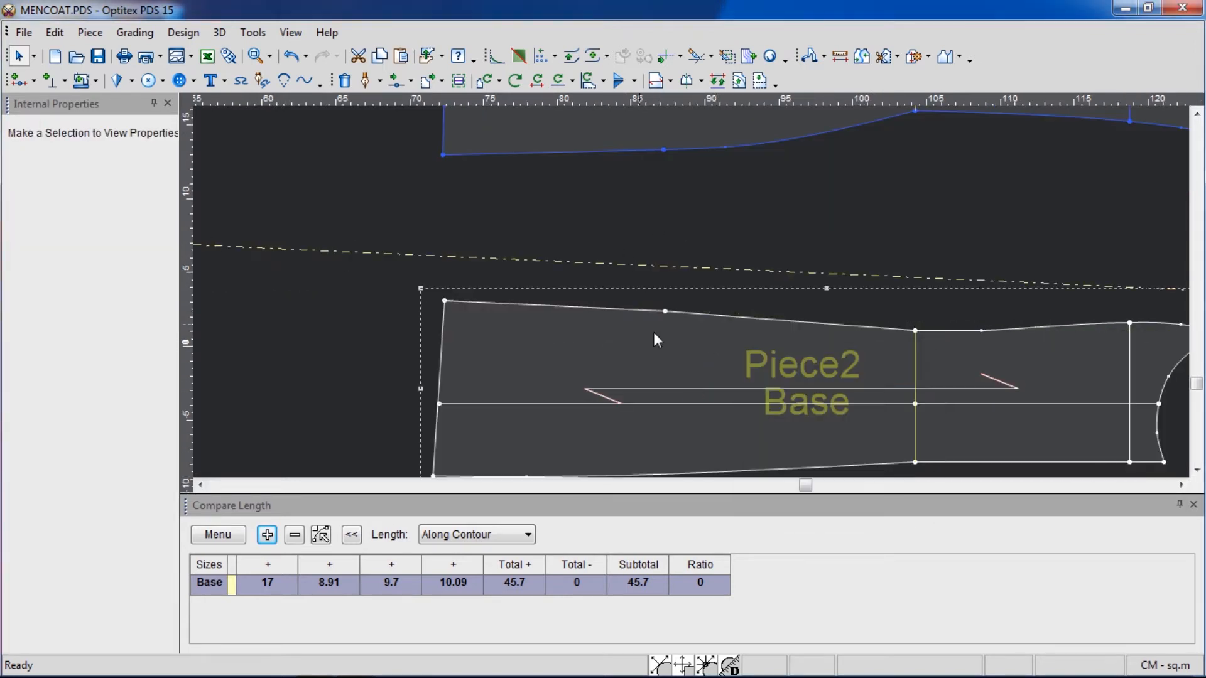
pyautogui.press('m')
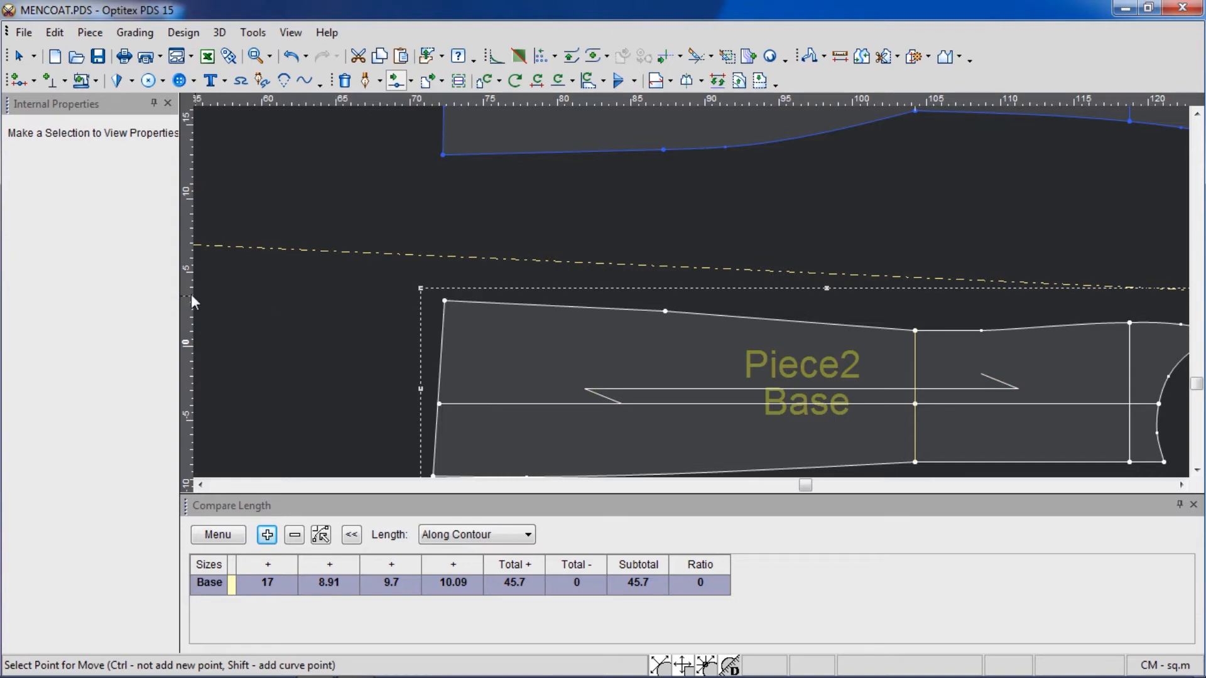
pyautogui.scroll(3, 713, 309)
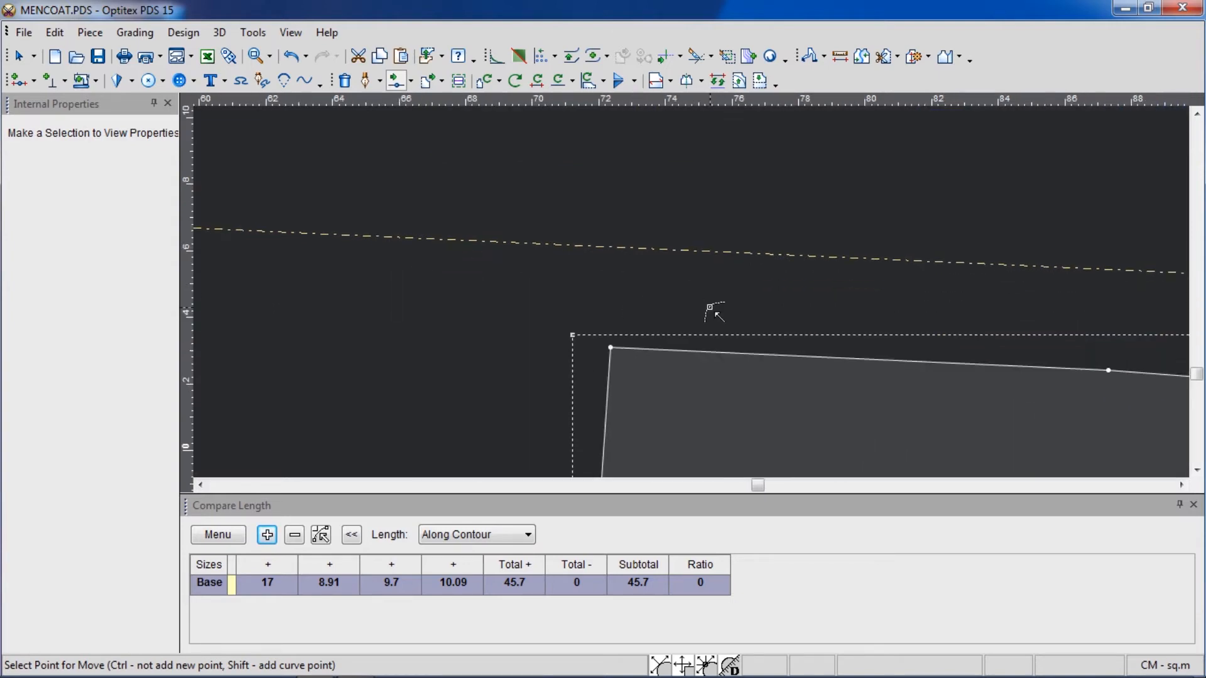
pyautogui.click(439, 280)
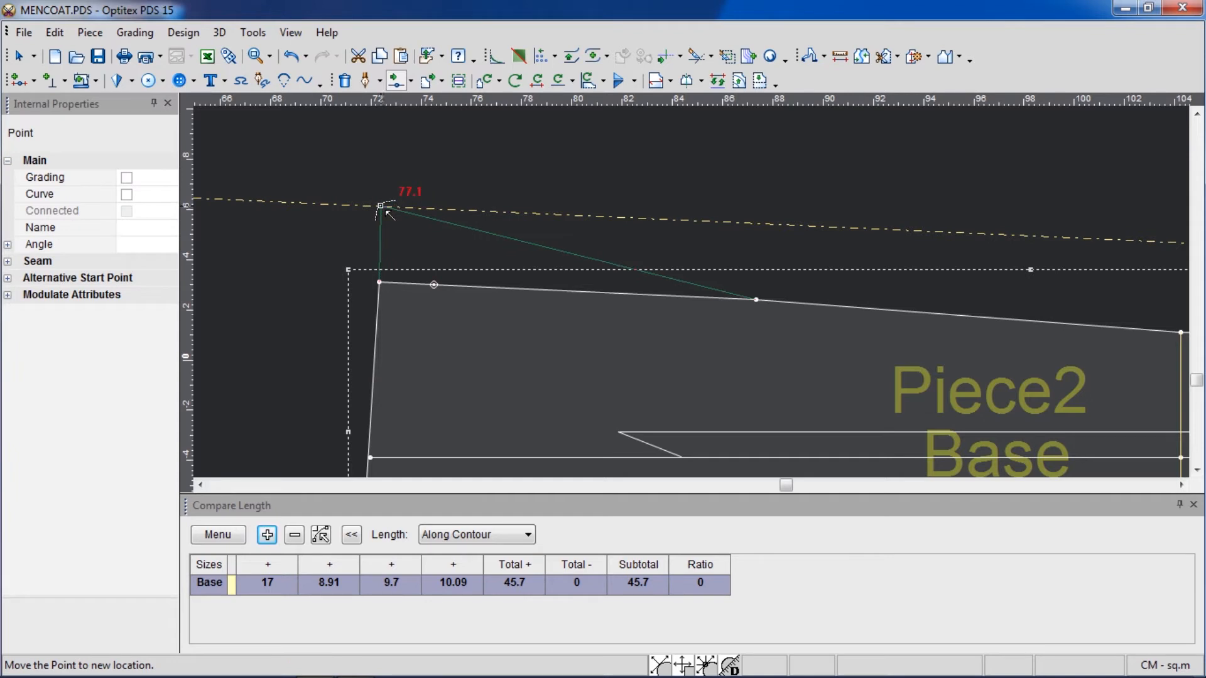
pyautogui.click(381, 206)
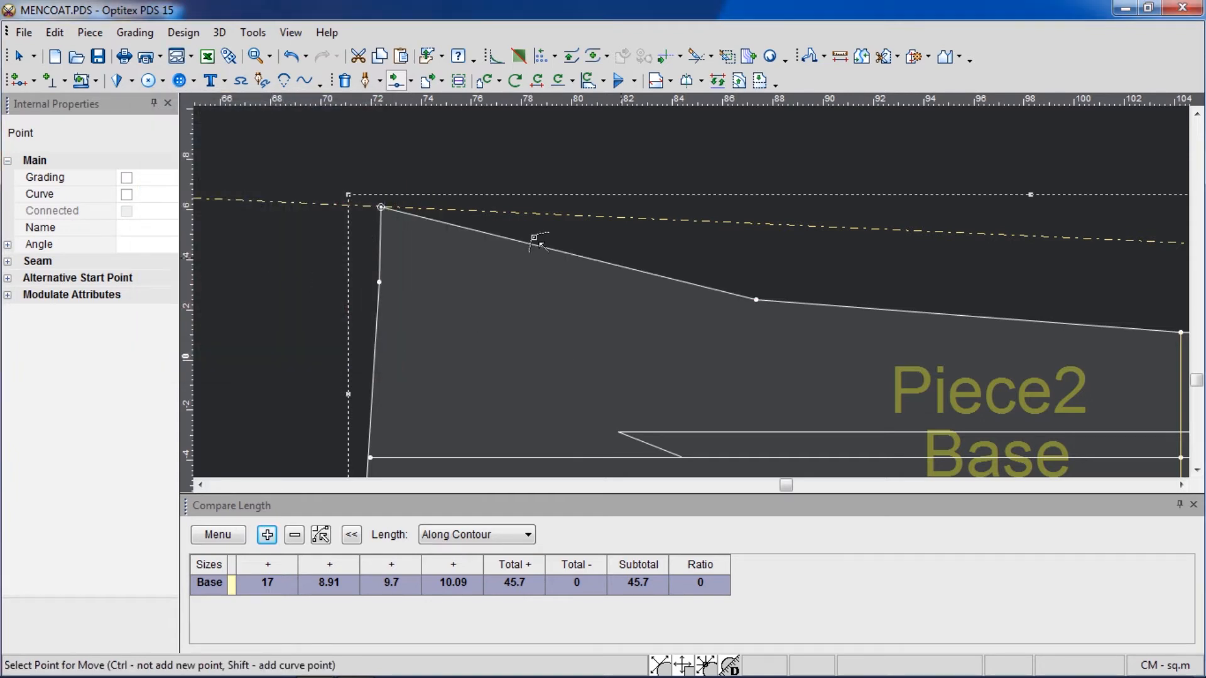
pyautogui.click(720, 290)
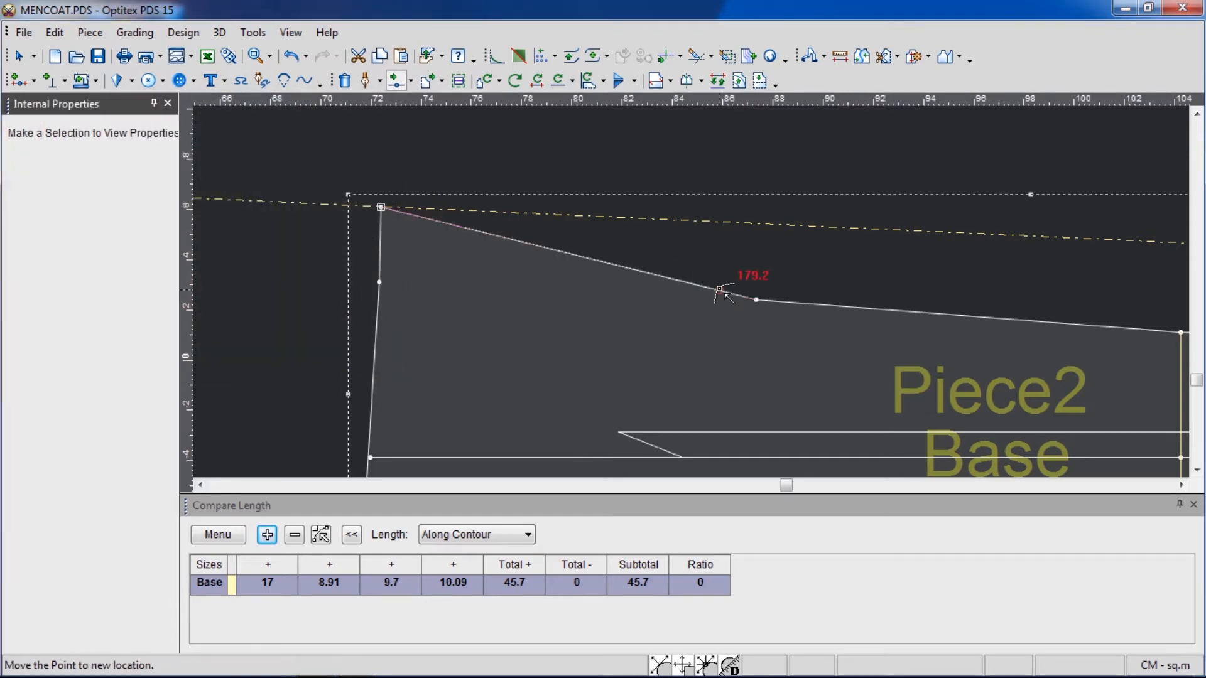
pyautogui.click(759, 221)
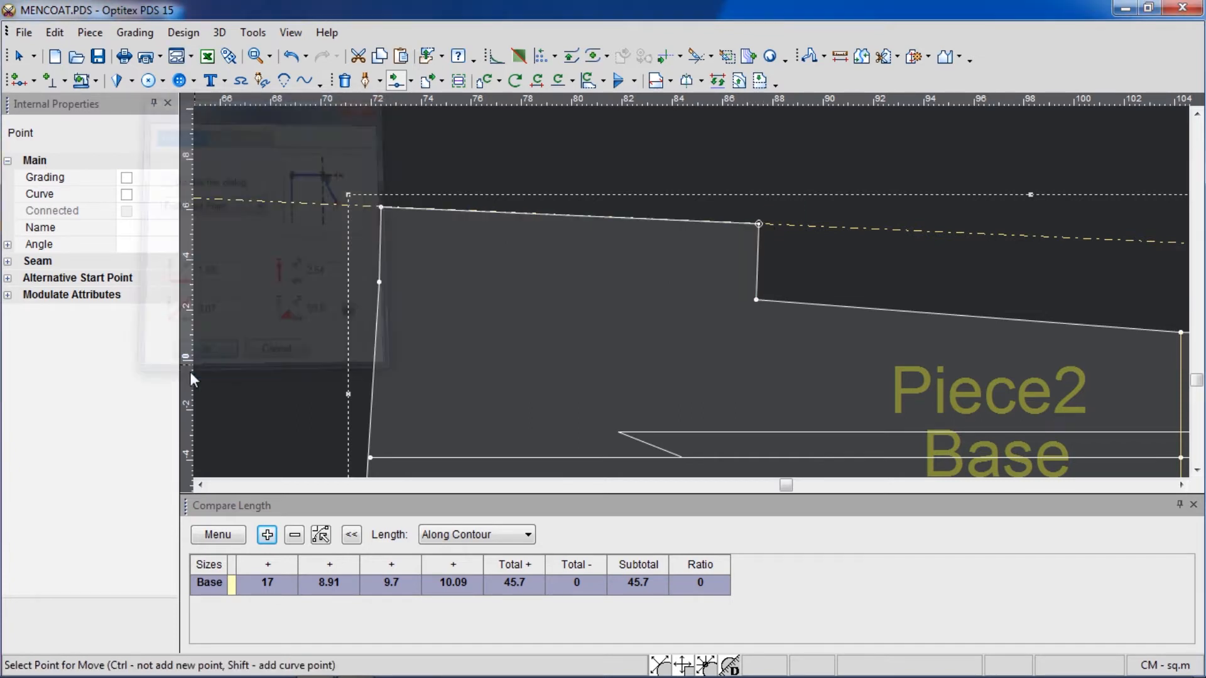
# - Shift the raised hem corner of Piece2 slightly along the guideline so it continues the slanted hem line
pyautogui.scroll(1, 691, 292)
pyautogui.scroll(2, 674, 283)
pyautogui.click(626, 238)
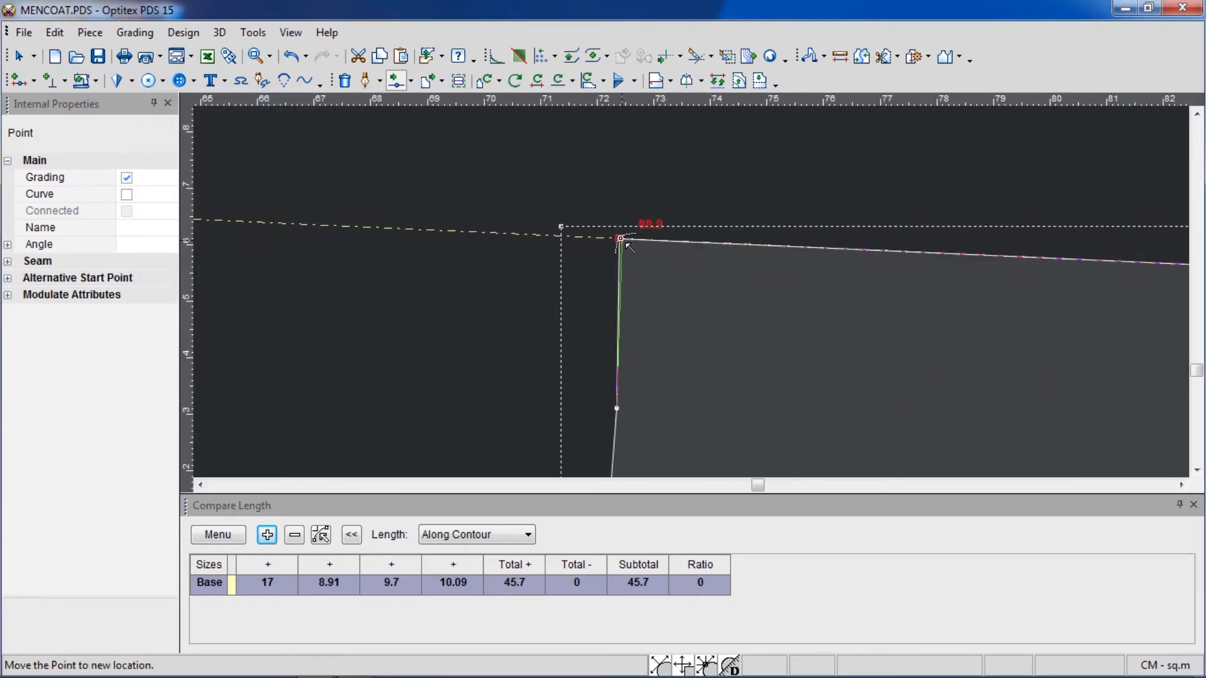
pyautogui.click(628, 239)
pyautogui.scroll(-3, 607, 382)
pyautogui.scroll(2, 824, 300)
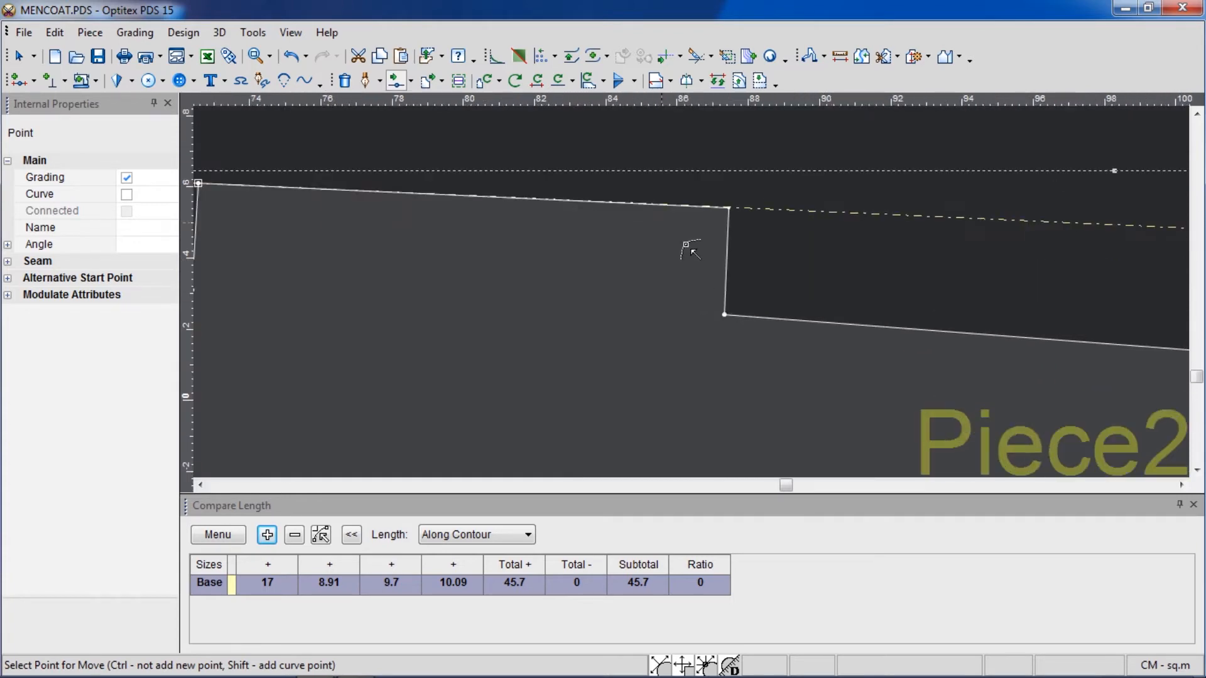
pyautogui.scroll(-1, 669, 179)
pyautogui.rightClick(648, 210)
pyautogui.click(667, 221)
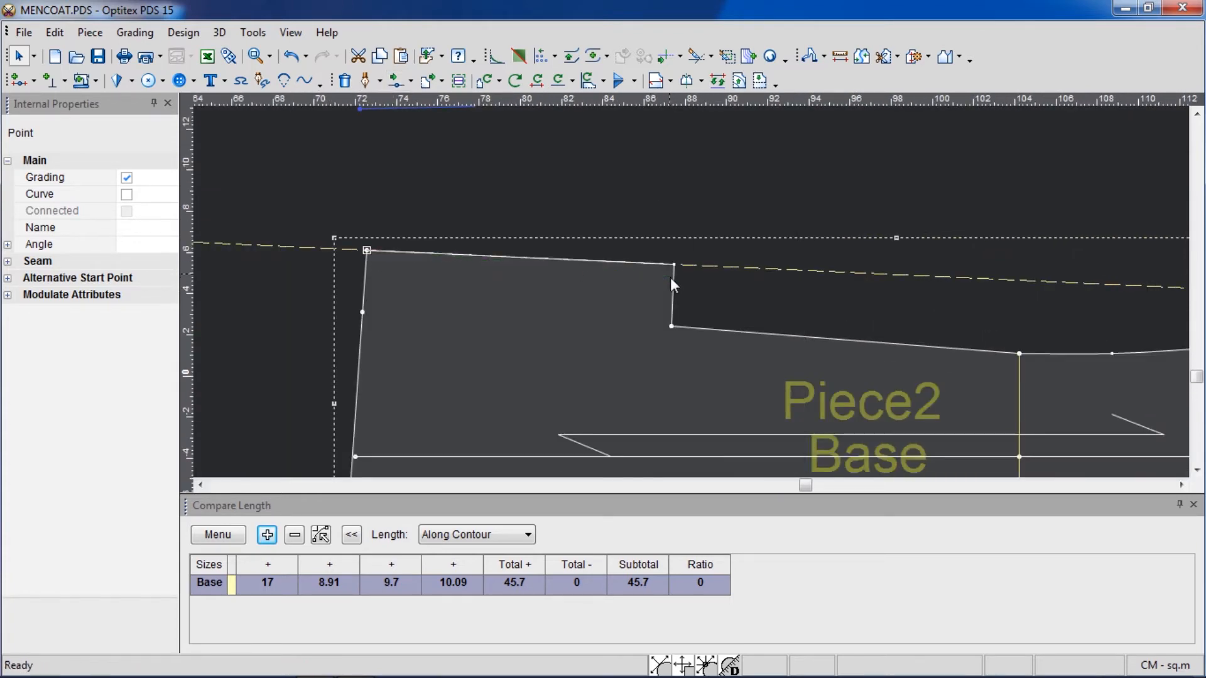
pyautogui.click(611, 196)
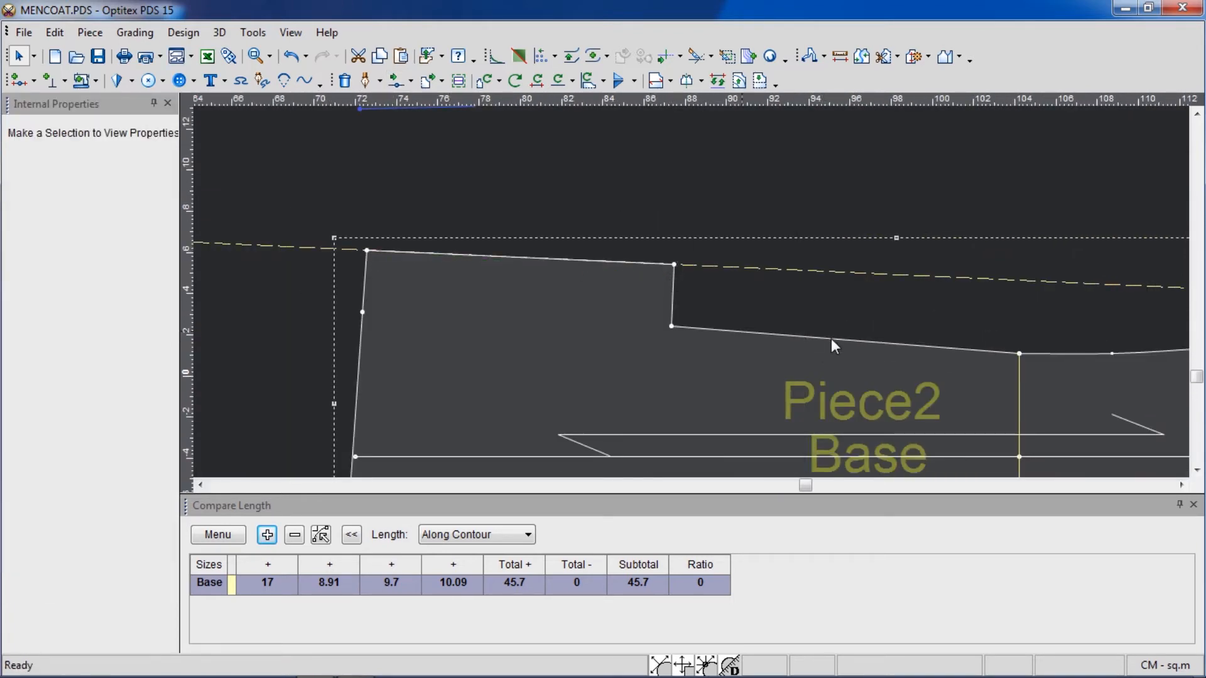
# - Create a guideline through the hem corner and the 15 cm point of Piece3's lower edge and align it with that edge
pyautogui.scroll(-3, 716, 299)
pyautogui.scroll(1, 694, 300)
pyautogui.scroll(3, 691, 292)
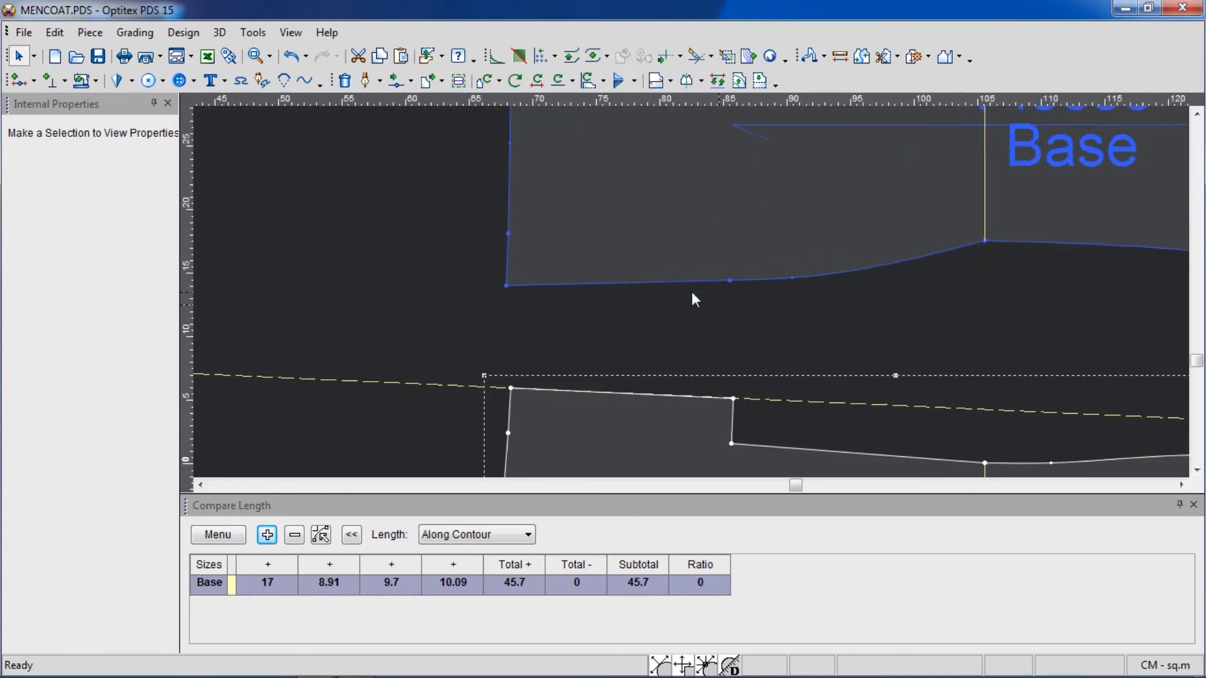
pyautogui.click(736, 278)
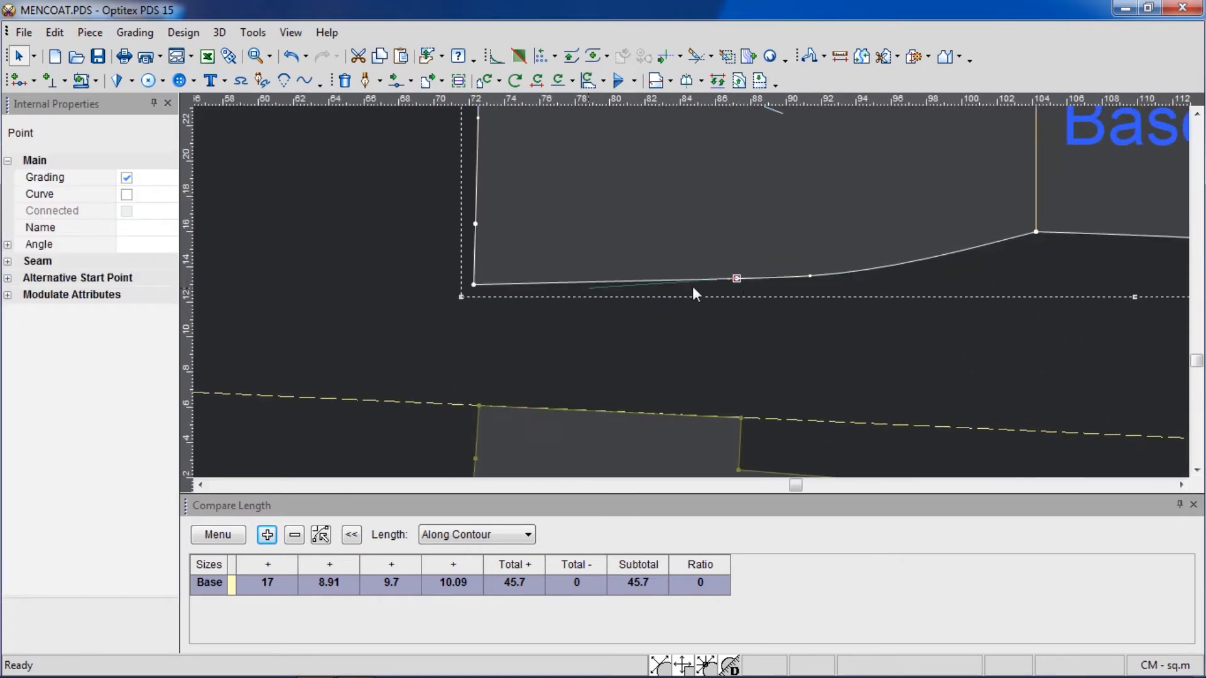
pyautogui.keyDown('shift'); pyautogui.click(474, 284); pyautogui.keyUp('shift')
pyautogui.click(89, 32)
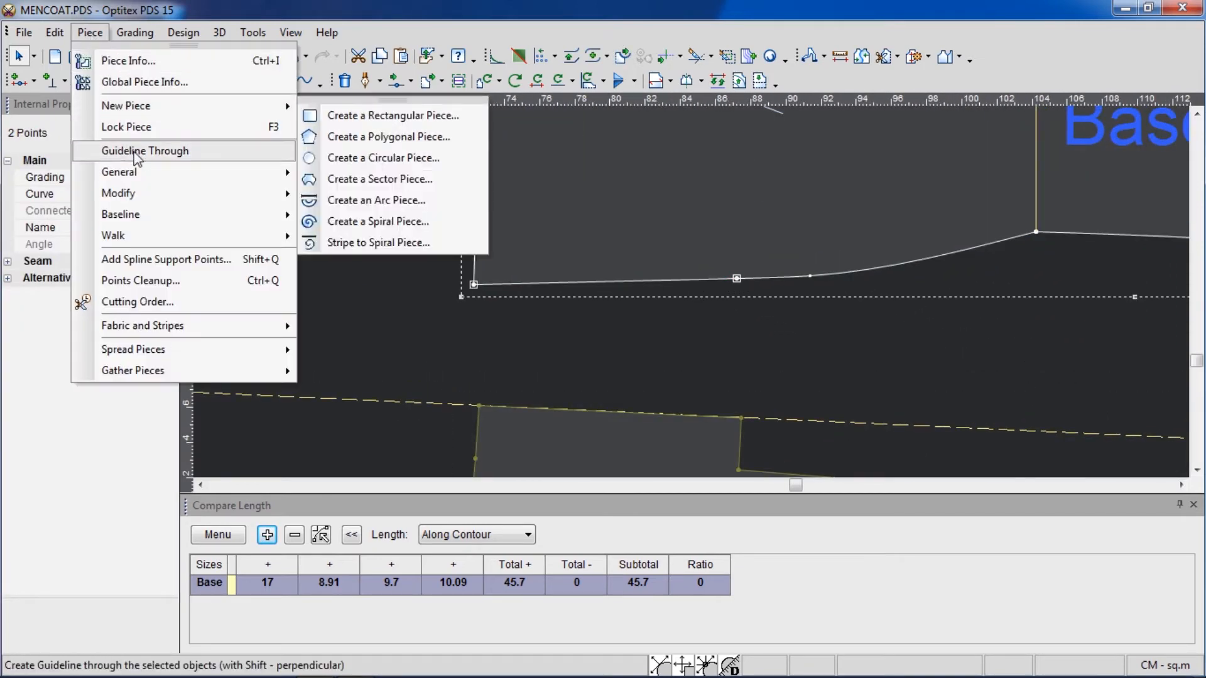
pyautogui.click(148, 150)
pyautogui.doubleClick(427, 284)
pyautogui.click(805, 487)
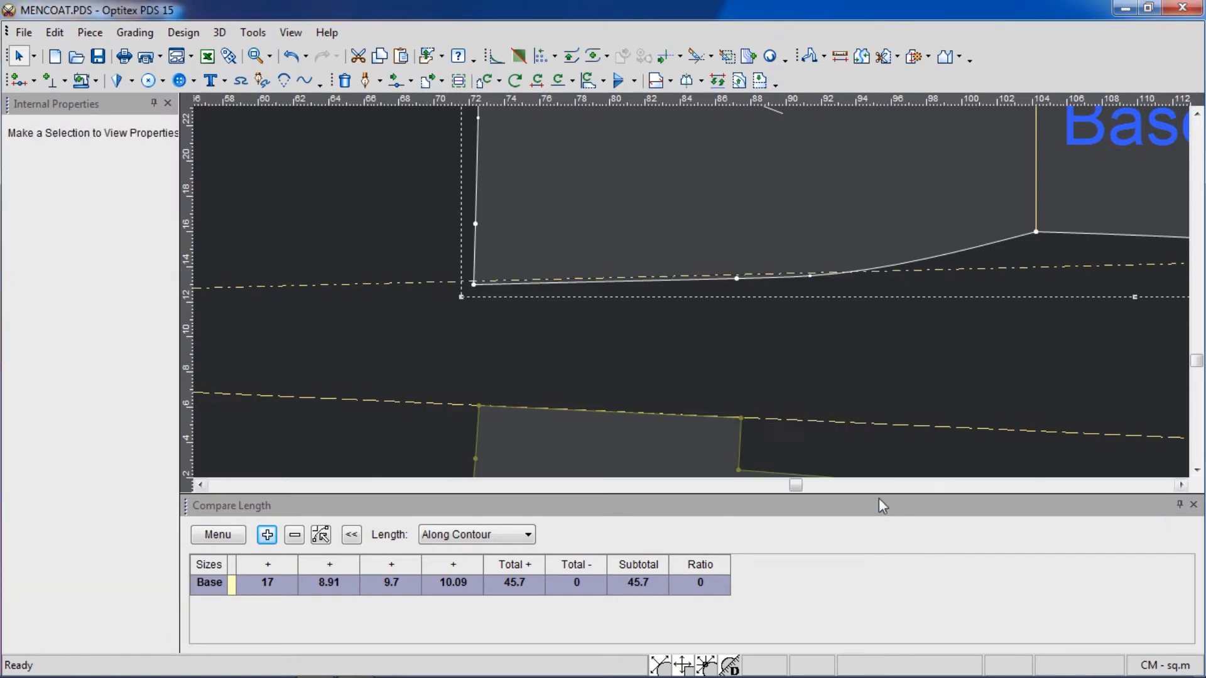
pyautogui.doubleClick(506, 284)
pyautogui.click(806, 486)
pyautogui.click(459, 287)
pyautogui.scroll(2, 457, 284)
pyautogui.moveTo(685, 292)
pyautogui.mouseDown()
pyautogui.moveTo(668, 295)
pyautogui.moveTo(703, 291)
pyautogui.moveTo(635, 295)
pyautogui.moveTo(680, 290)
pyautogui.mouseUp()
# - Try to offset a parallel guideline 3 cm from the guideline along Piece3's lower edge
pyautogui.doubleClick(627, 289)
pyautogui.click(882, 466)
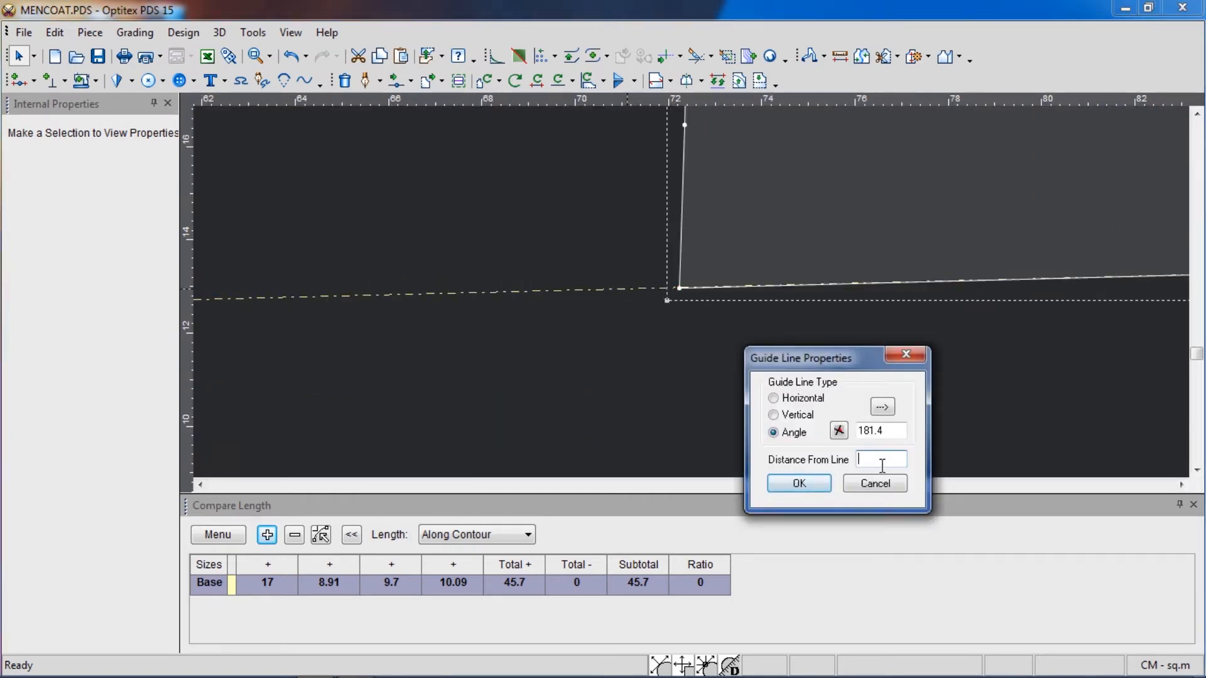
pyautogui.write('3')
pyautogui.press('Return')
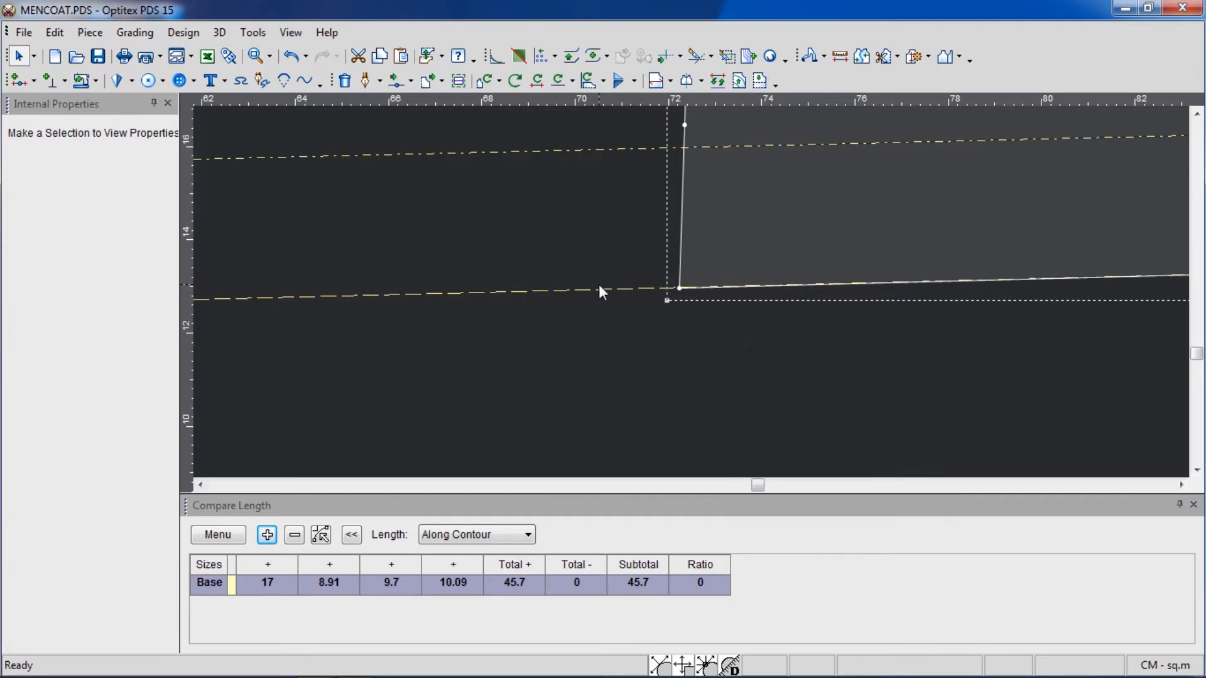
# - Place a parallel guideline 3 cm below Piece3's lower edge and remove all the other guidelines
pyautogui.doubleClick(600, 290)
pyautogui.write('3')
pyautogui.click(801, 483)
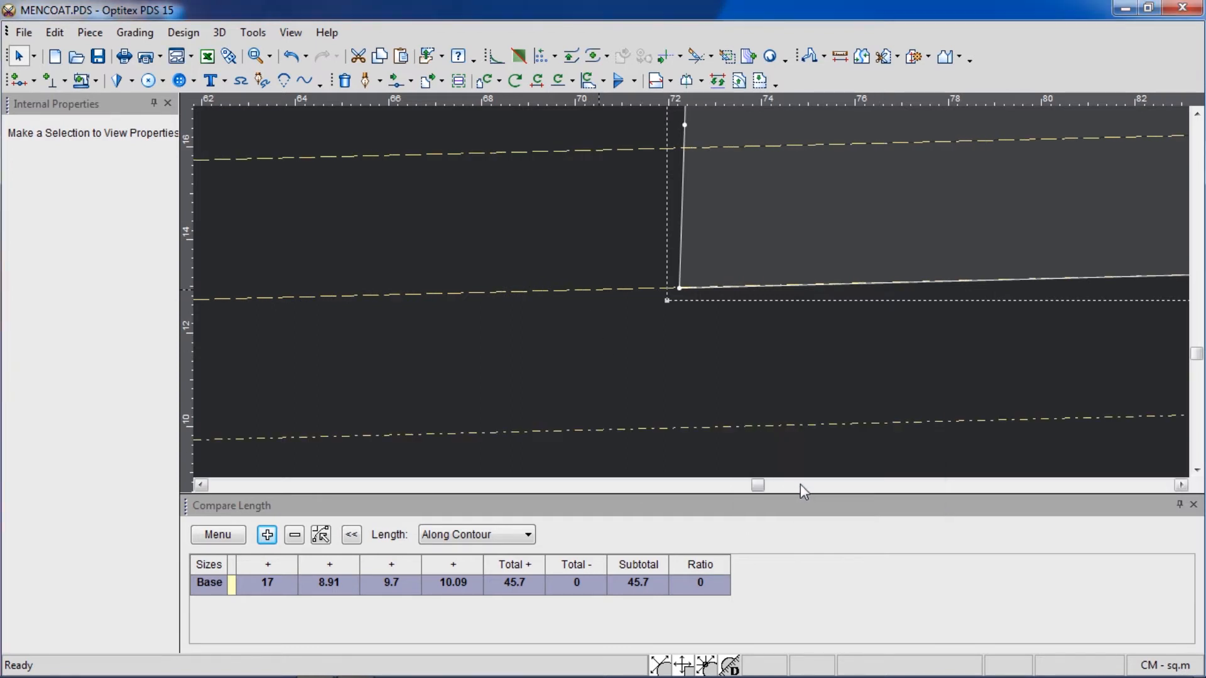
pyautogui.scroll(-3, 648, 208)
pyautogui.moveTo(603, 147); pyautogui.dragTo(610, 182)
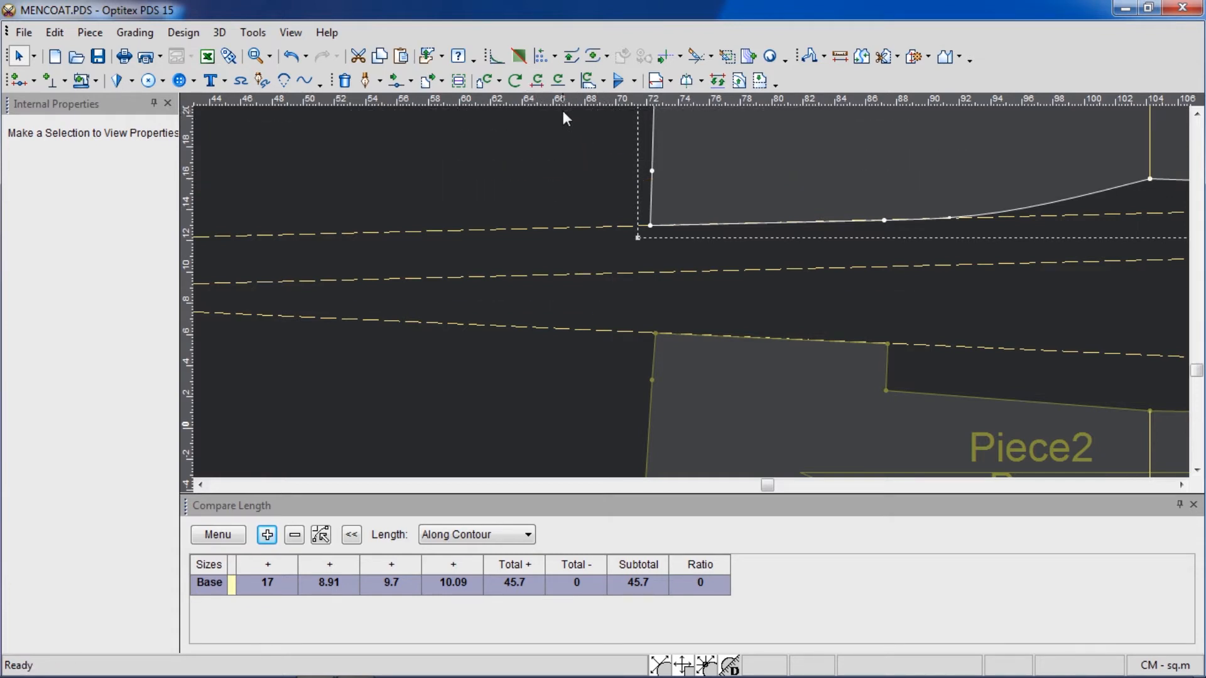
pyautogui.press('Delete')
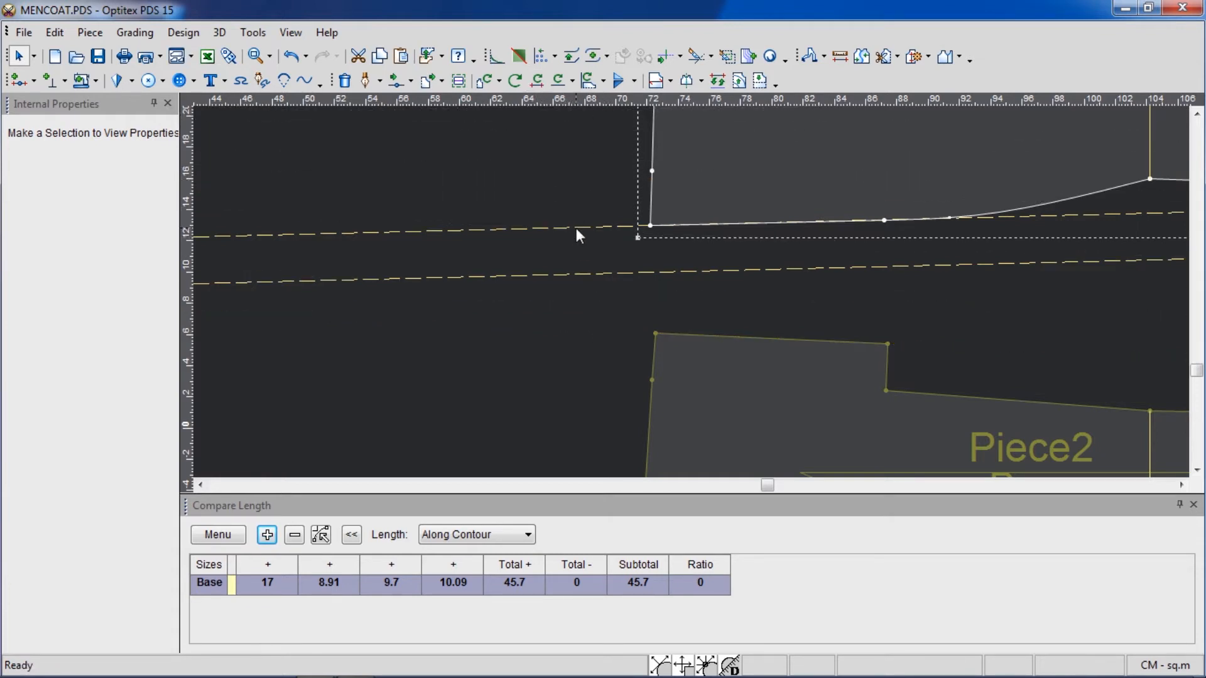
pyautogui.moveTo(578, 230); pyautogui.dragTo(586, 100)
# - Extend Piece3's lower edge by moving new corners onto the guideline at the 15 cm point and the hem corner
pyautogui.press('m')
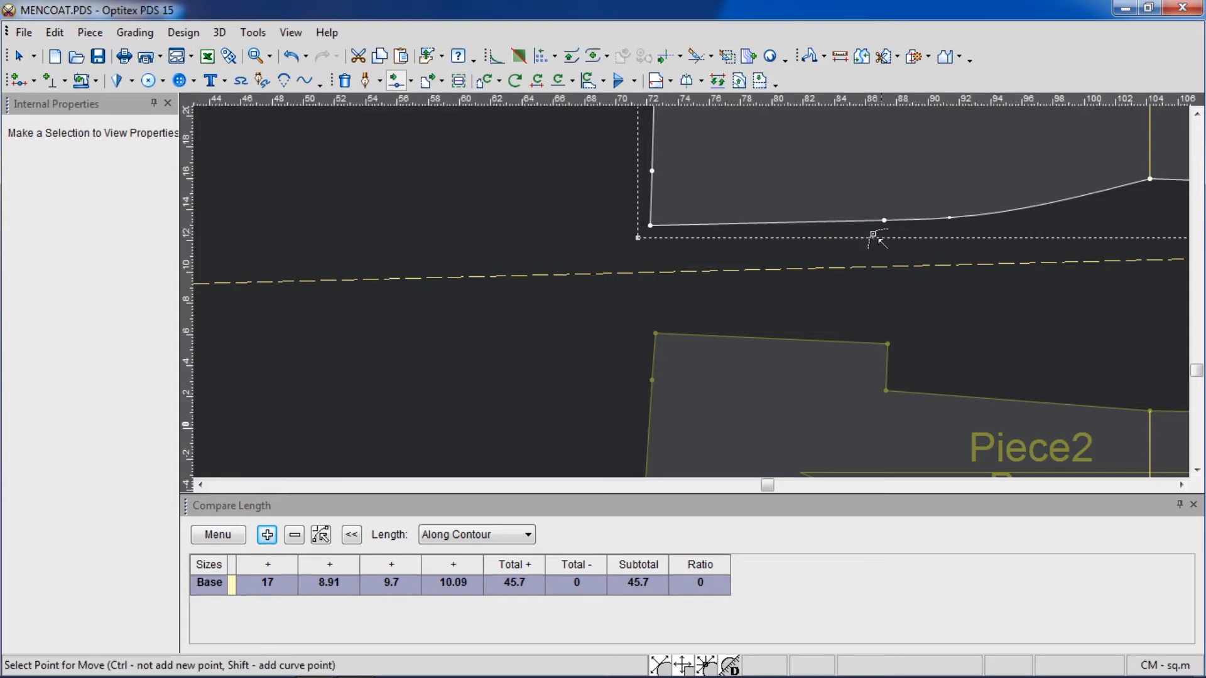
pyautogui.click(861, 220)
pyautogui.click(887, 270)
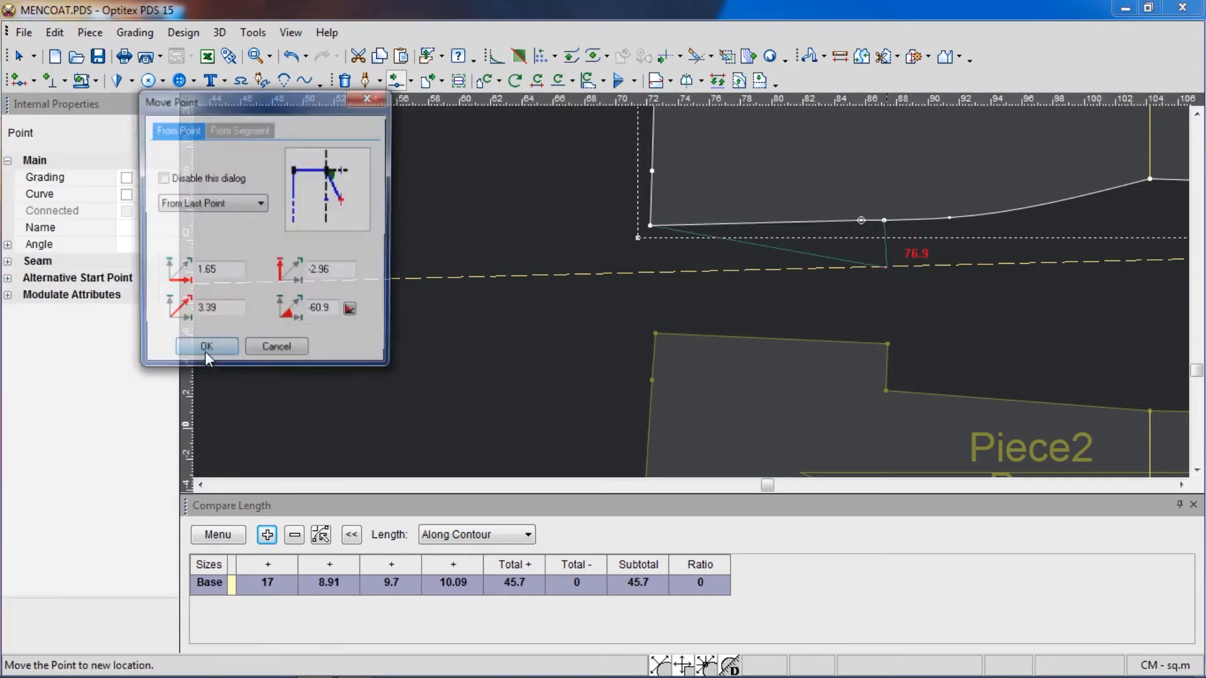
pyautogui.press('Return')
pyautogui.click(673, 230)
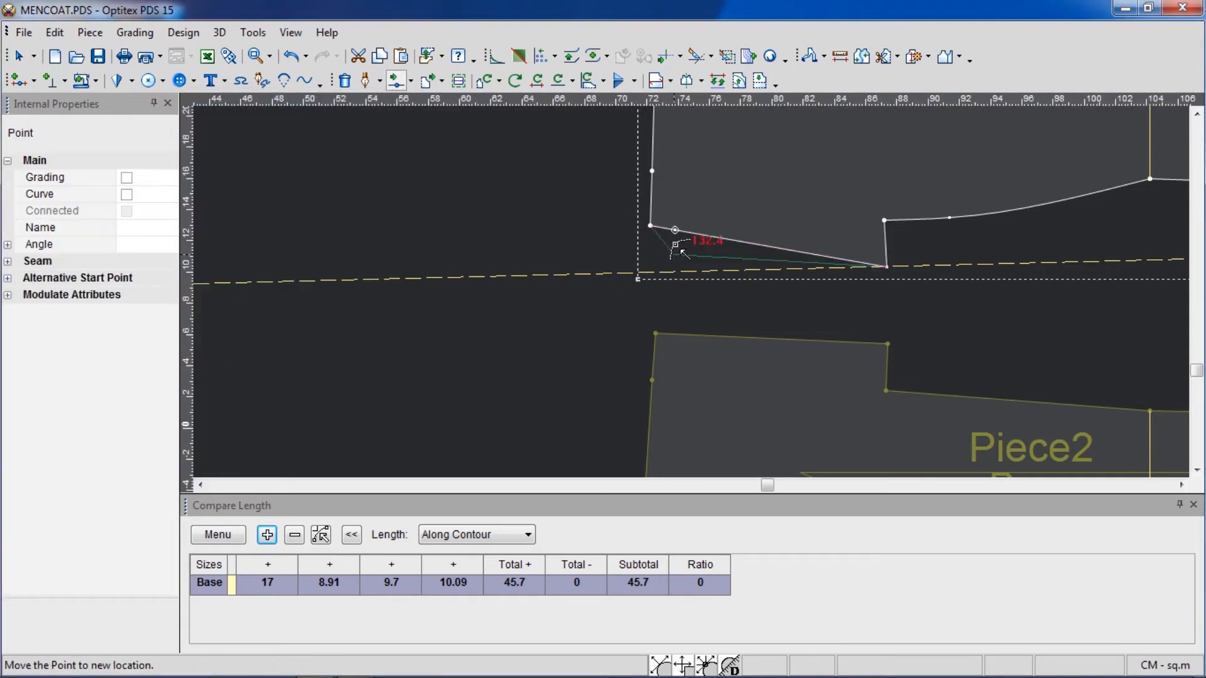
pyautogui.click(649, 275)
pyautogui.press('Return')
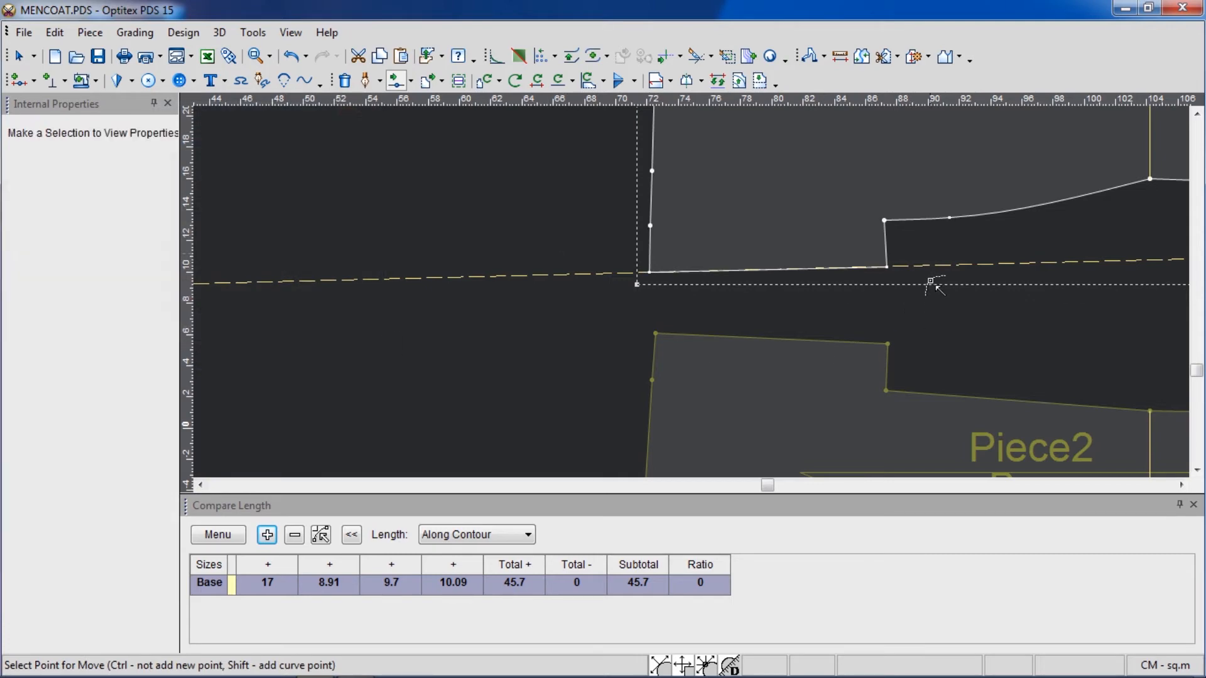
# - Make the new corners of Piece3's vent extension grading points
pyautogui.rightClick(336, 198)
pyautogui.press('Escape')
pyautogui.click(887, 268)
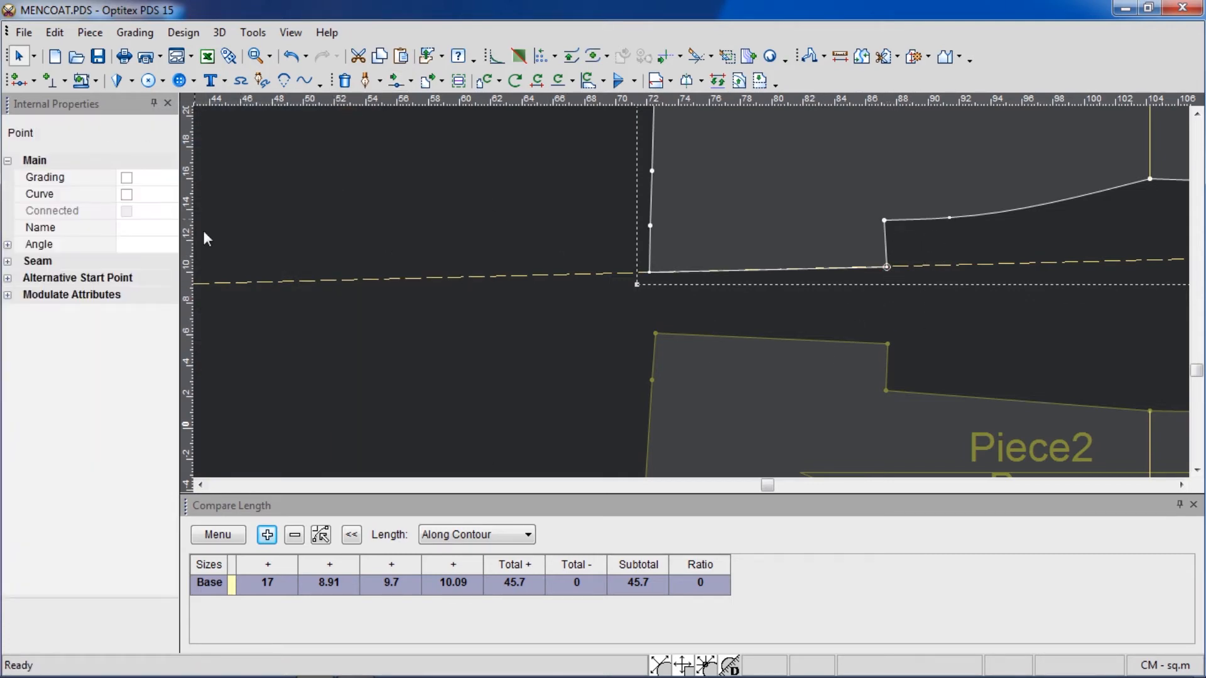
pyautogui.click(649, 272)
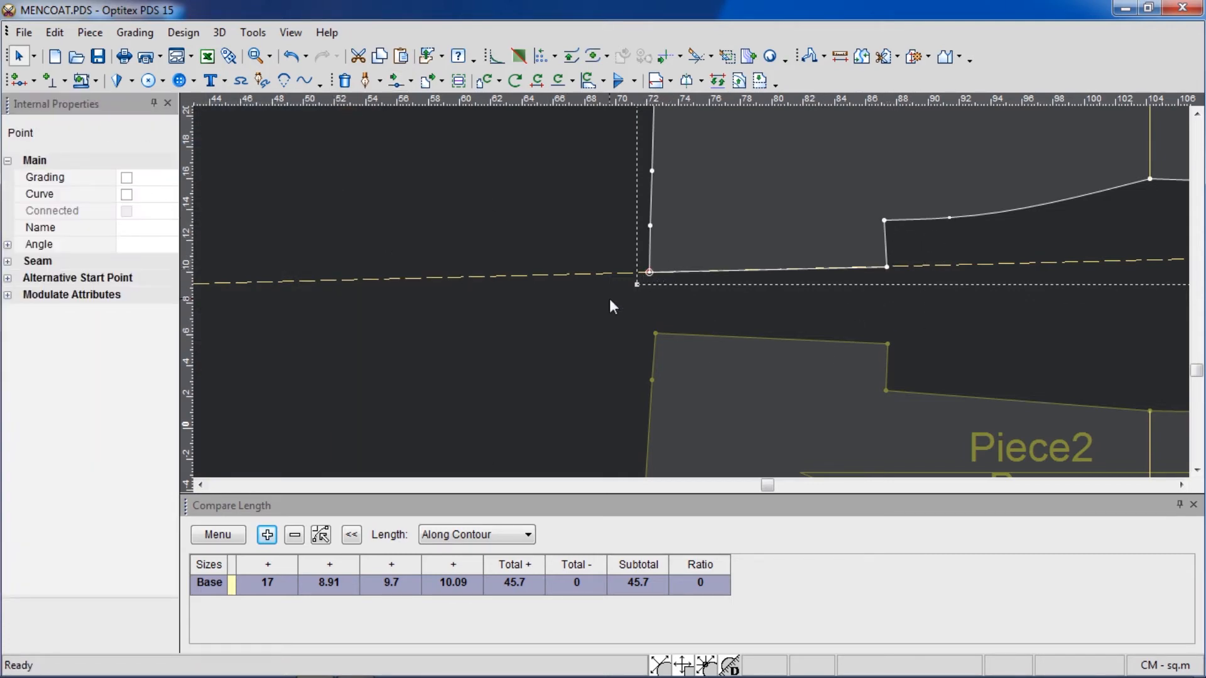
pyautogui.click(128, 178)
pyautogui.click(432, 214)
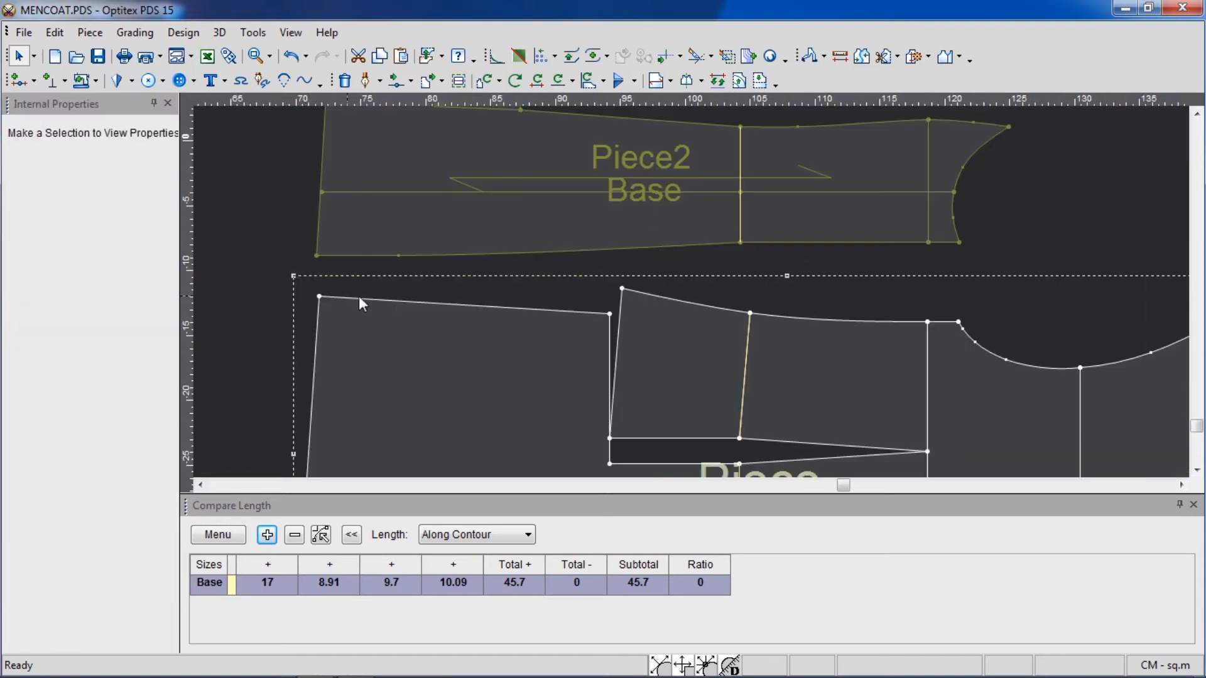
# - Walk Piece2 from its armhole corner along the front piece's upper edge and notch Piece2 at the front's pocket cut corner
pyautogui.click(250, 284)
pyautogui.press('w')
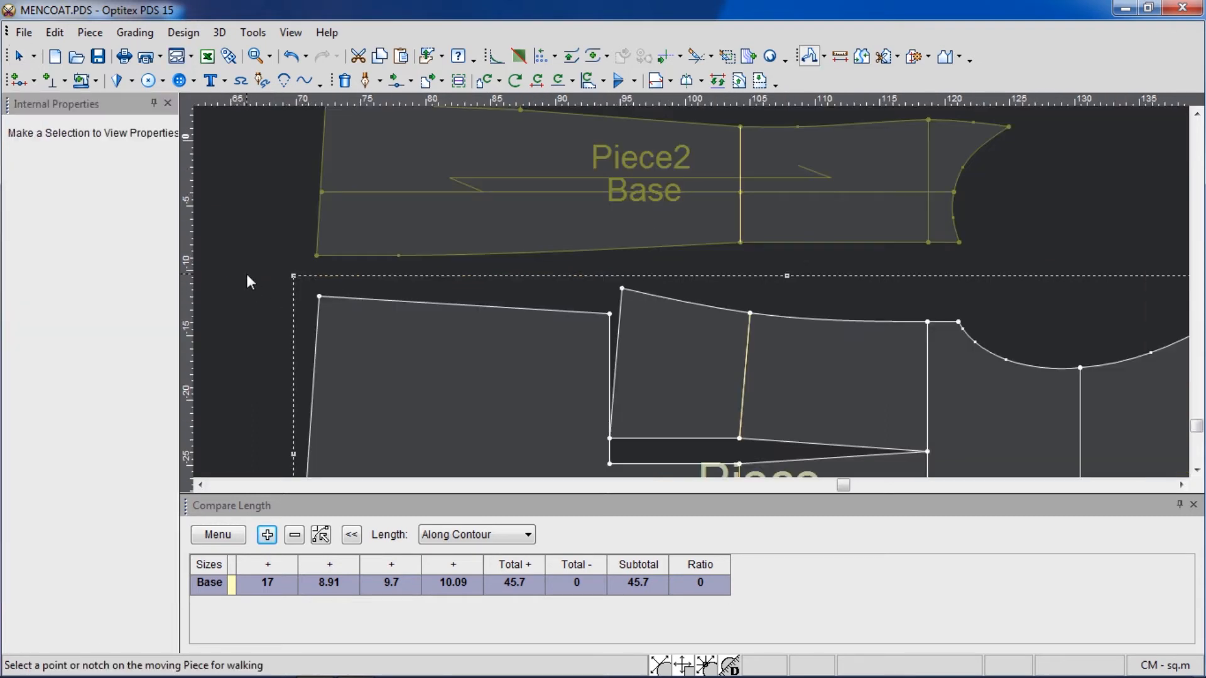
pyautogui.click(959, 244)
pyautogui.click(959, 323)
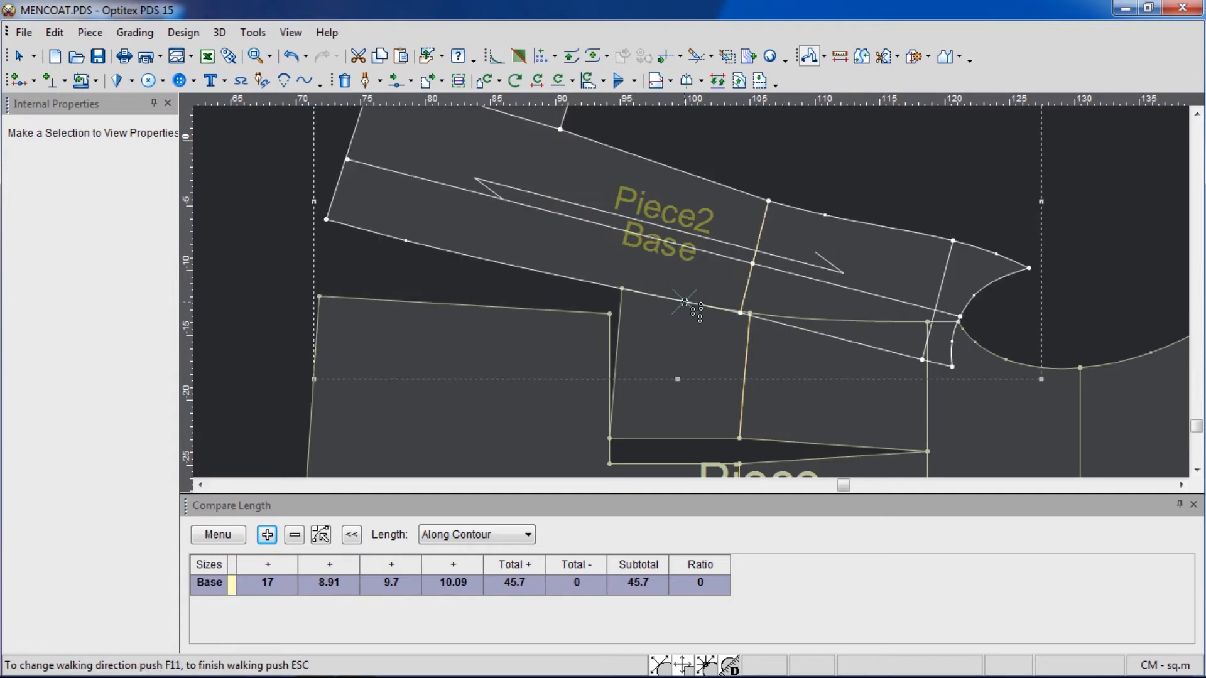
pyautogui.scroll(3, 688, 302)
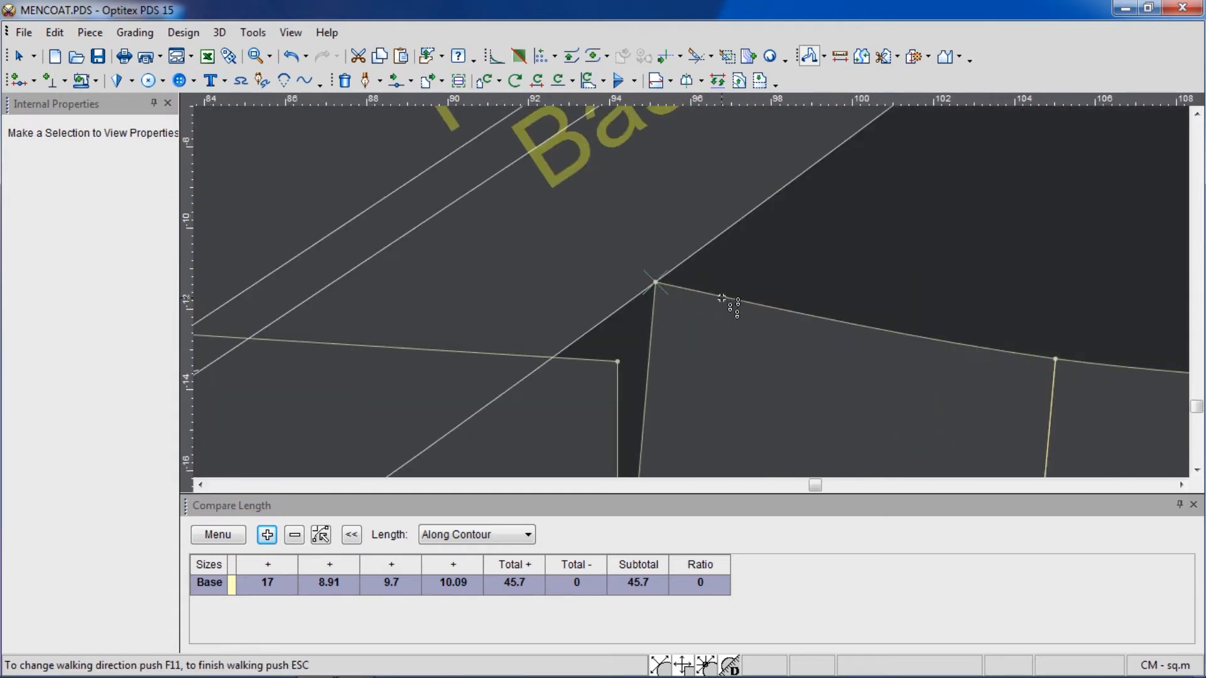
pyautogui.click(723, 299)
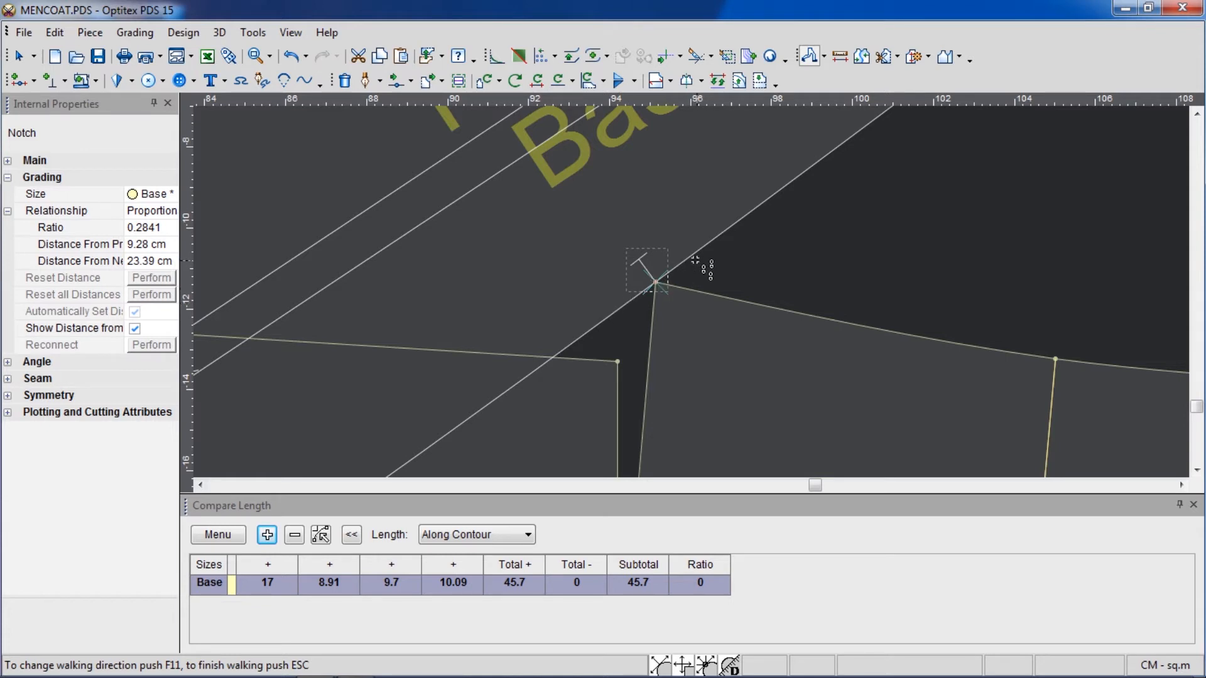
pyautogui.rightClick(761, 268)
pyautogui.click(810, 282)
pyautogui.click(632, 387)
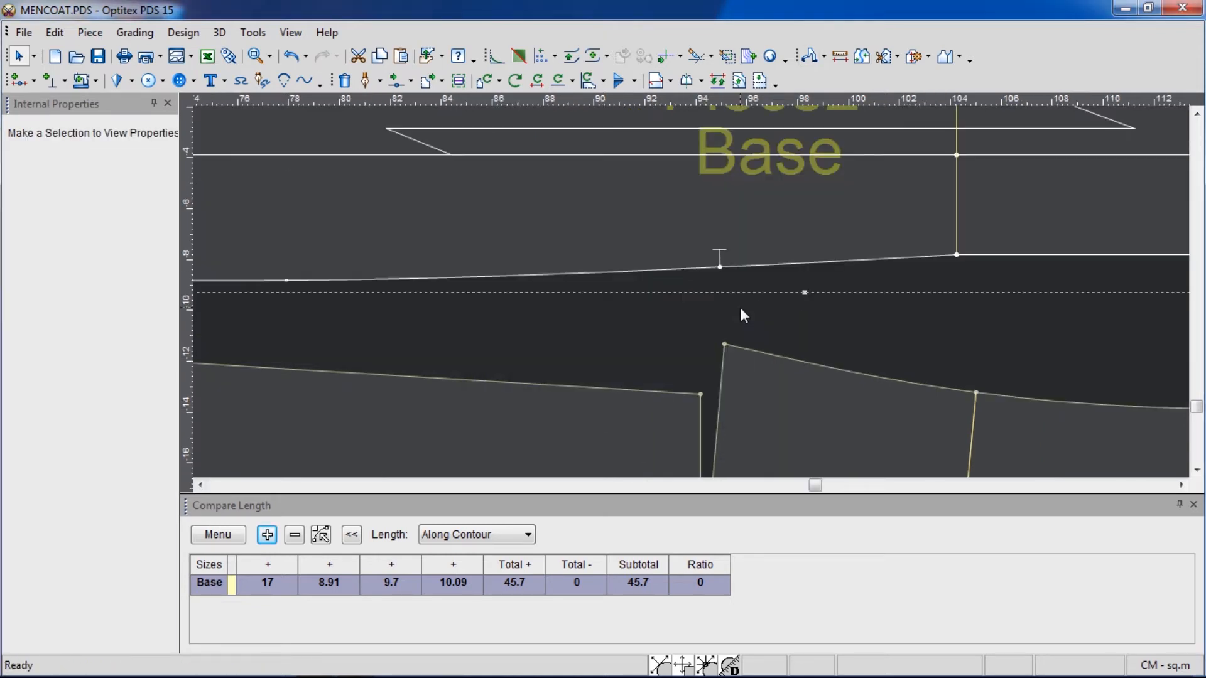
# - Walk Piece2 from the new notch along the front piece's section below the pocket cut to check the hem corners
pyautogui.click(720, 266)
pyautogui.click(700, 395)
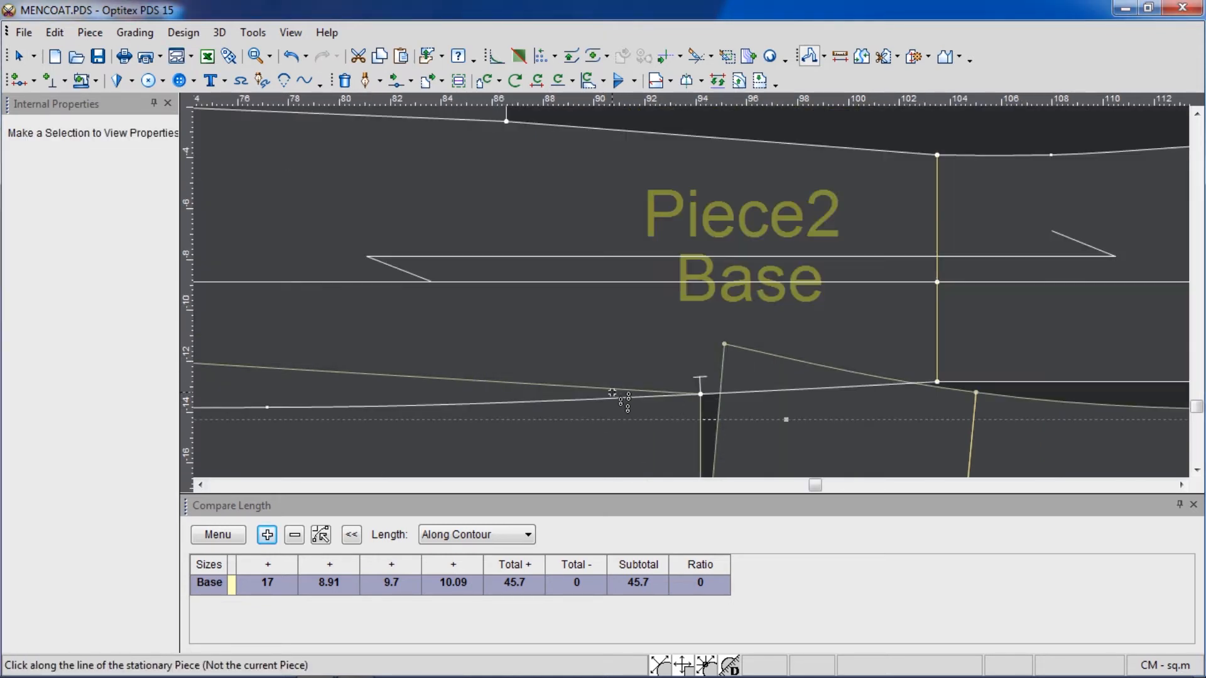
pyautogui.click(612, 389)
pyautogui.scroll(-2, 567, 406)
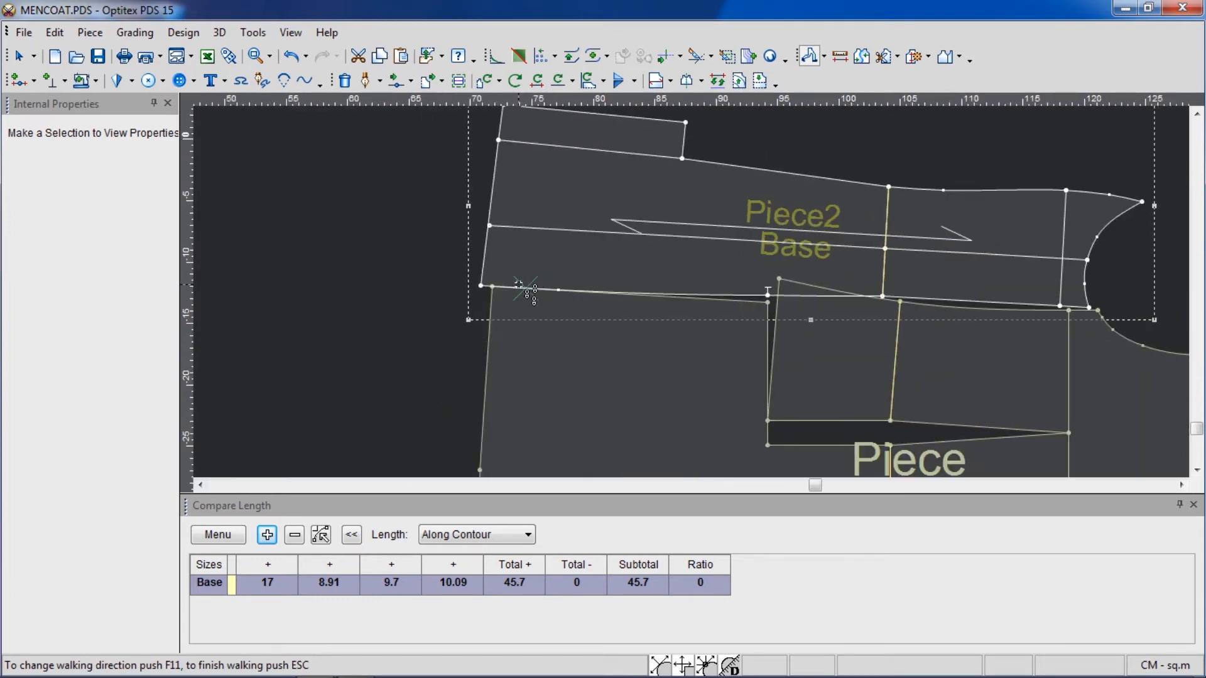
pyautogui.scroll(3, 525, 285)
pyautogui.scroll(-2, 686, 301)
pyautogui.scroll(-2, 691, 293)
pyautogui.scroll(3, 691, 294)
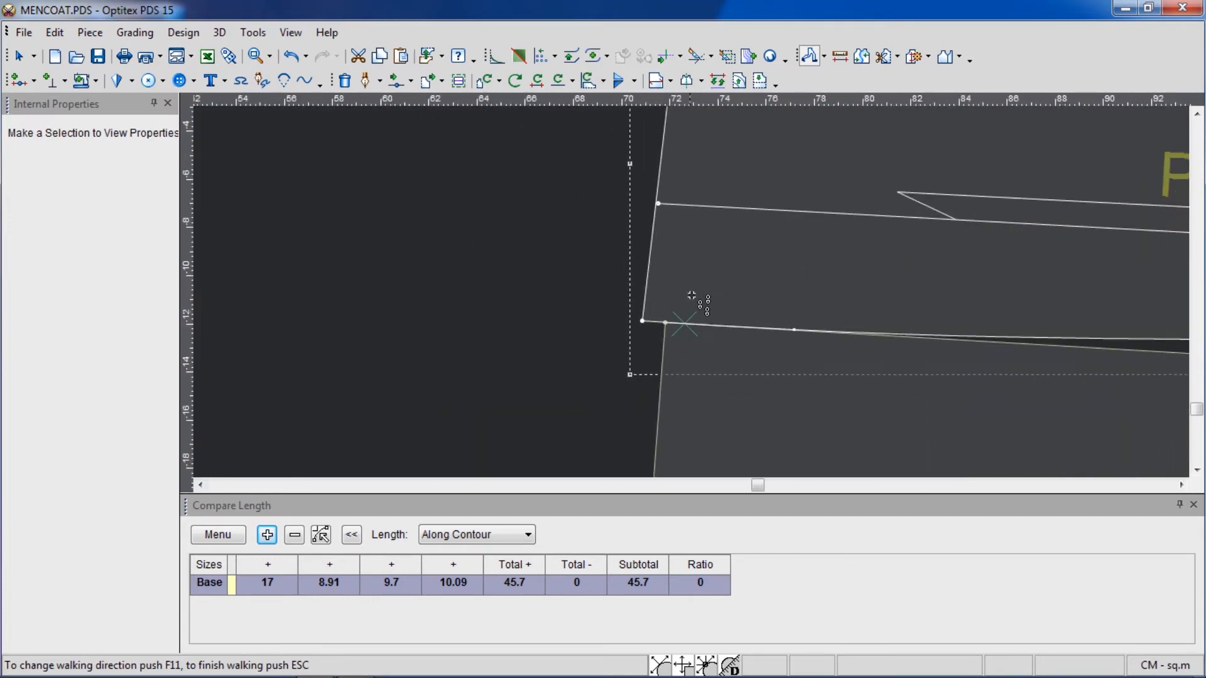
pyautogui.scroll(-2, 697, 295)
pyautogui.scroll(5, 713, 307)
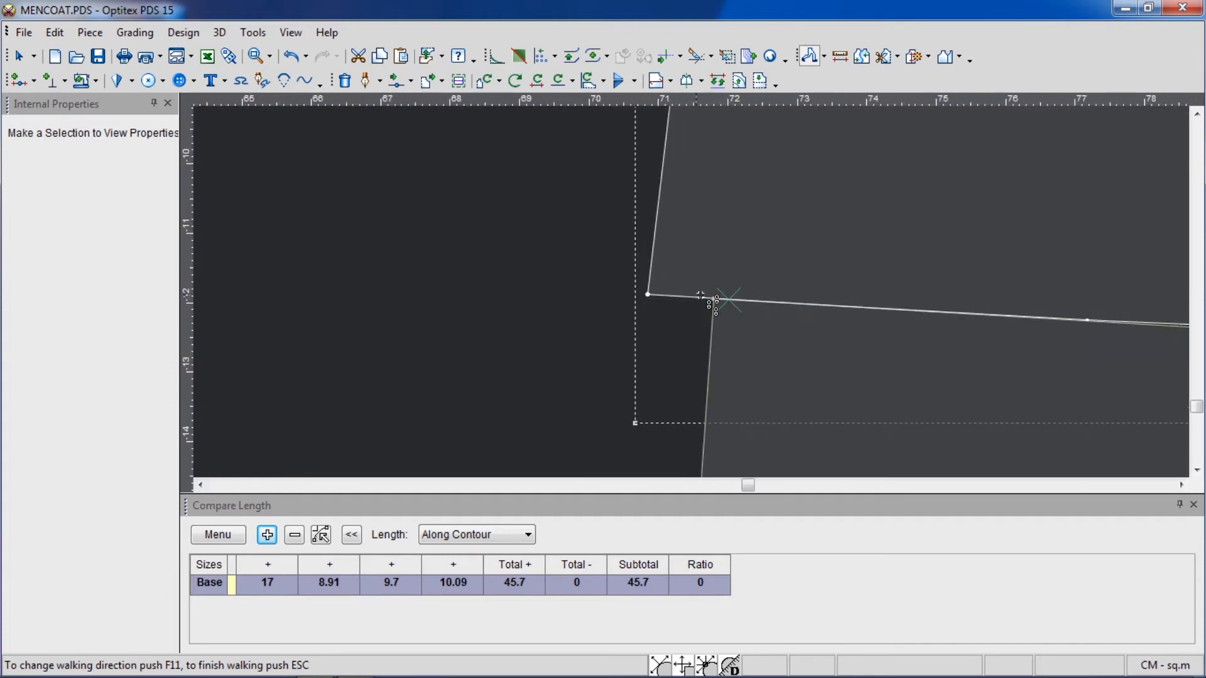
# - Measure the gap between the hem corners of Piece2 and the front piece
pyautogui.press('Escape')
pyautogui.click(648, 294)
pyautogui.click(713, 299)
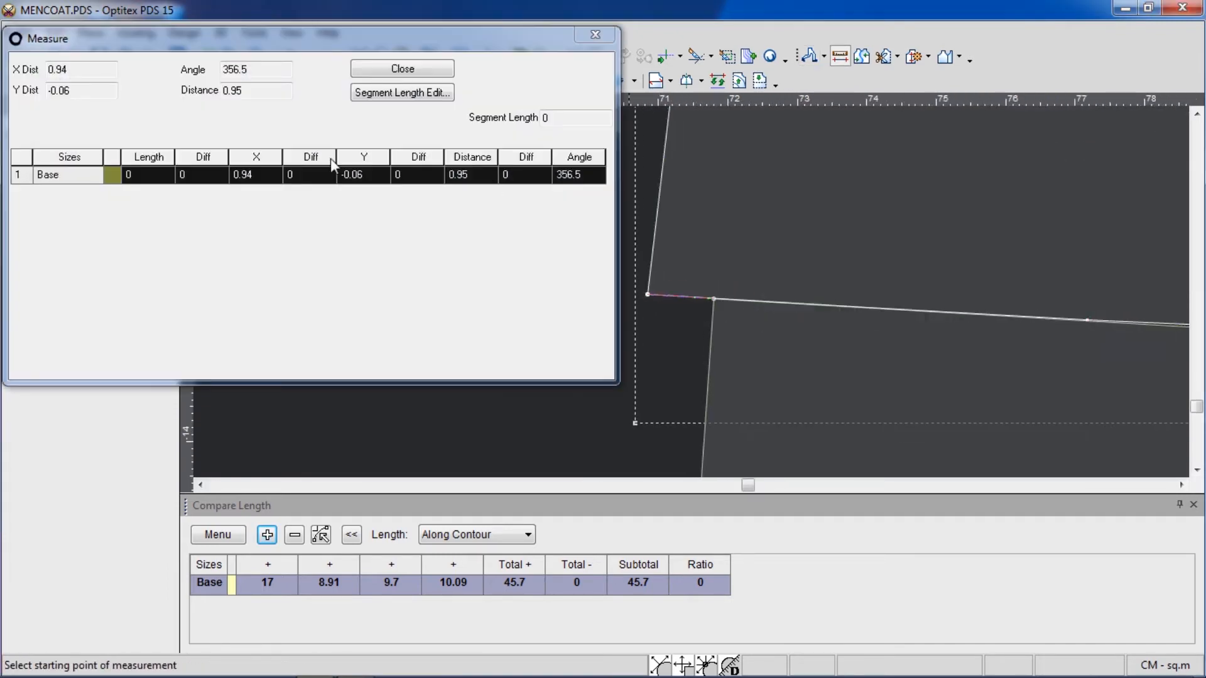
pyautogui.click(382, 71)
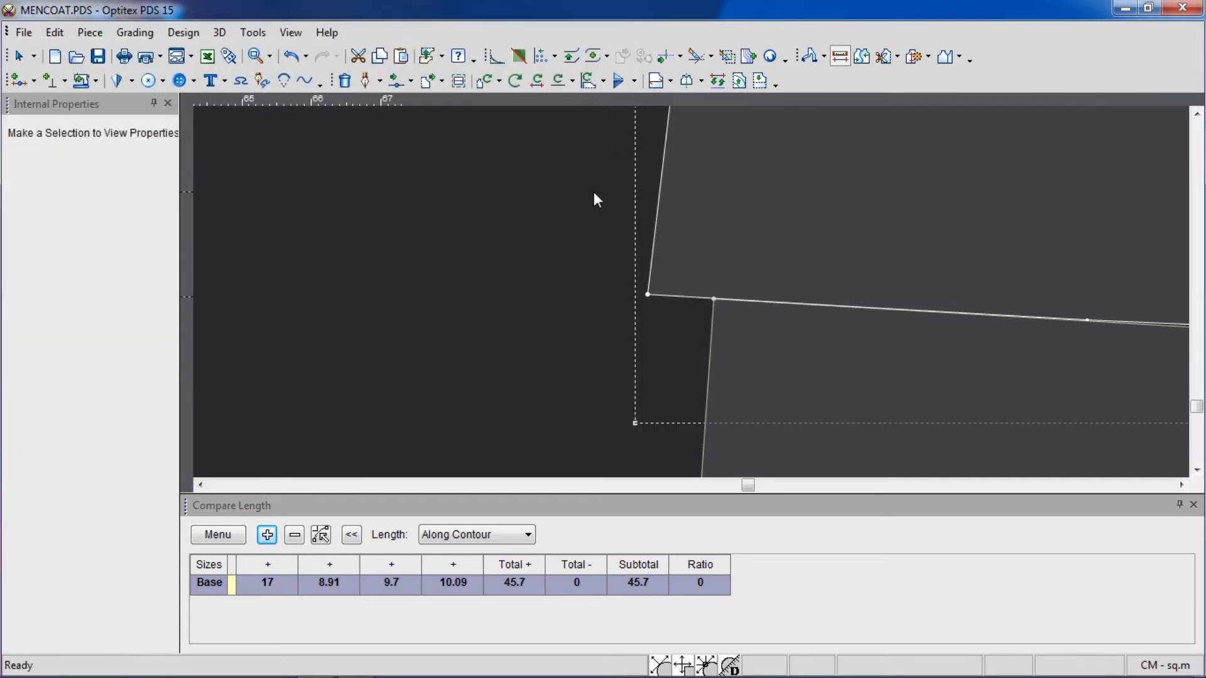
# - Rotate Piece2 back to its initial baseline
pyautogui.scroll(-4, 644, 208)
pyautogui.click(768, 309)
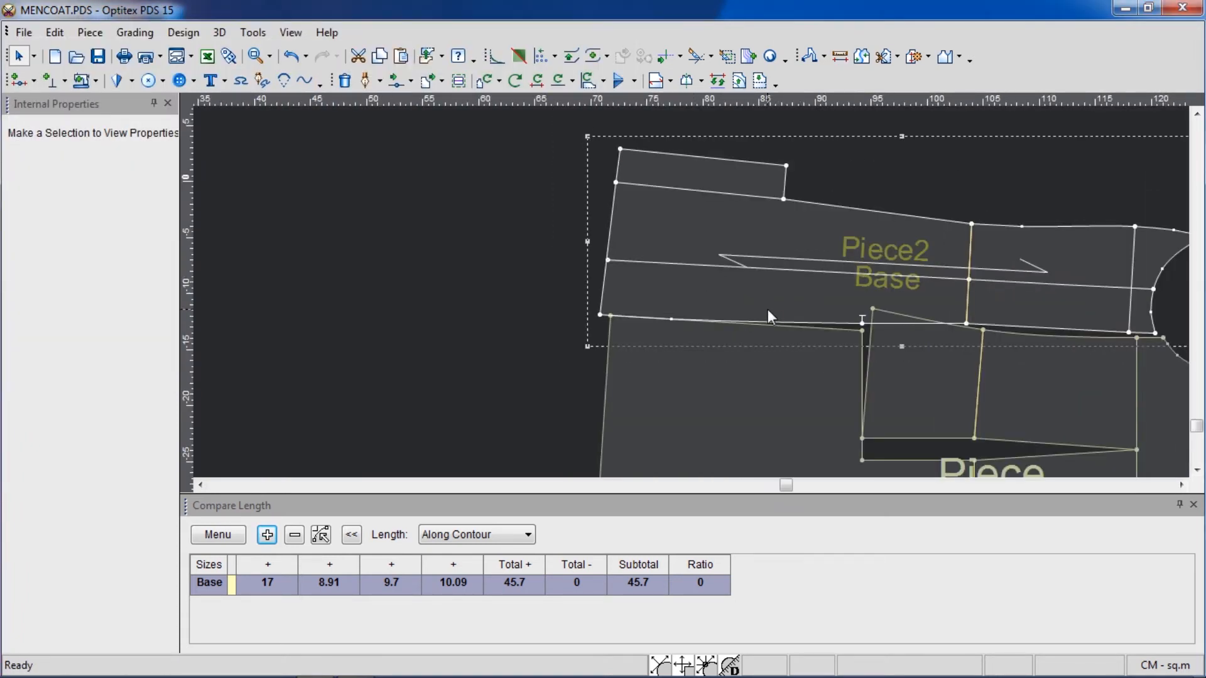
pyautogui.press('b')
pyautogui.click(743, 306)
pyautogui.rightClick(417, 224)
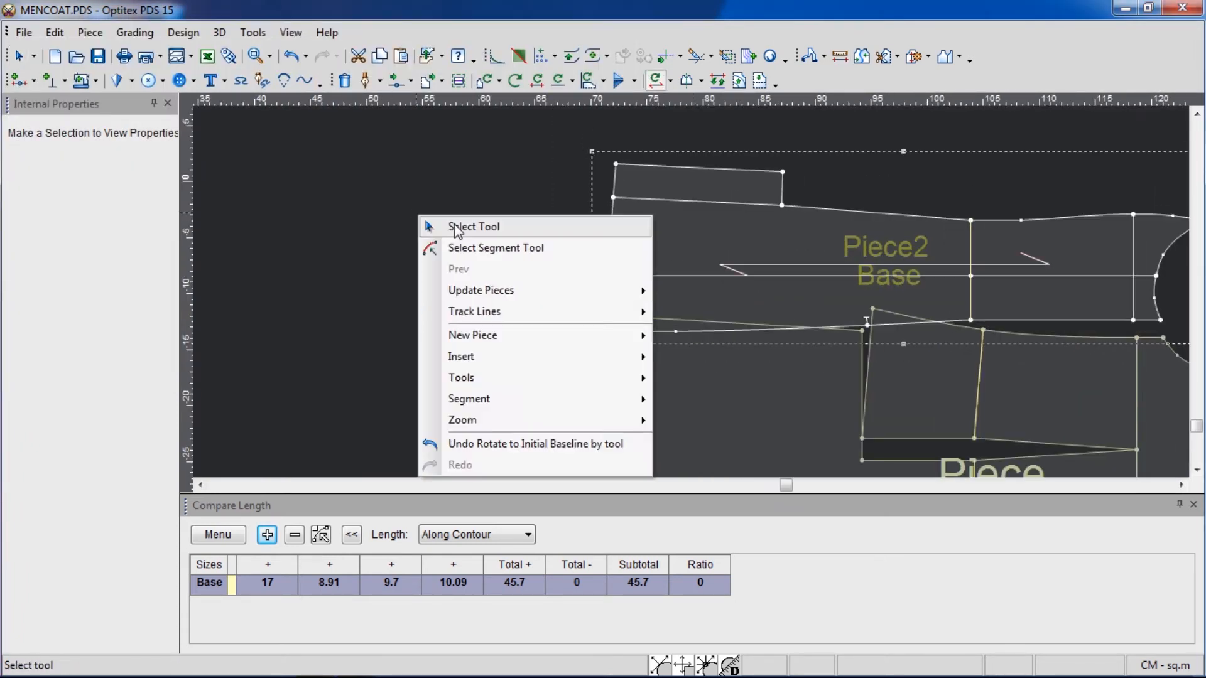
pyautogui.click(465, 226)
# - Walk Piece2 along the front piece's lower section again until their hem corners can be matched
pyautogui.scroll(2, 769, 251)
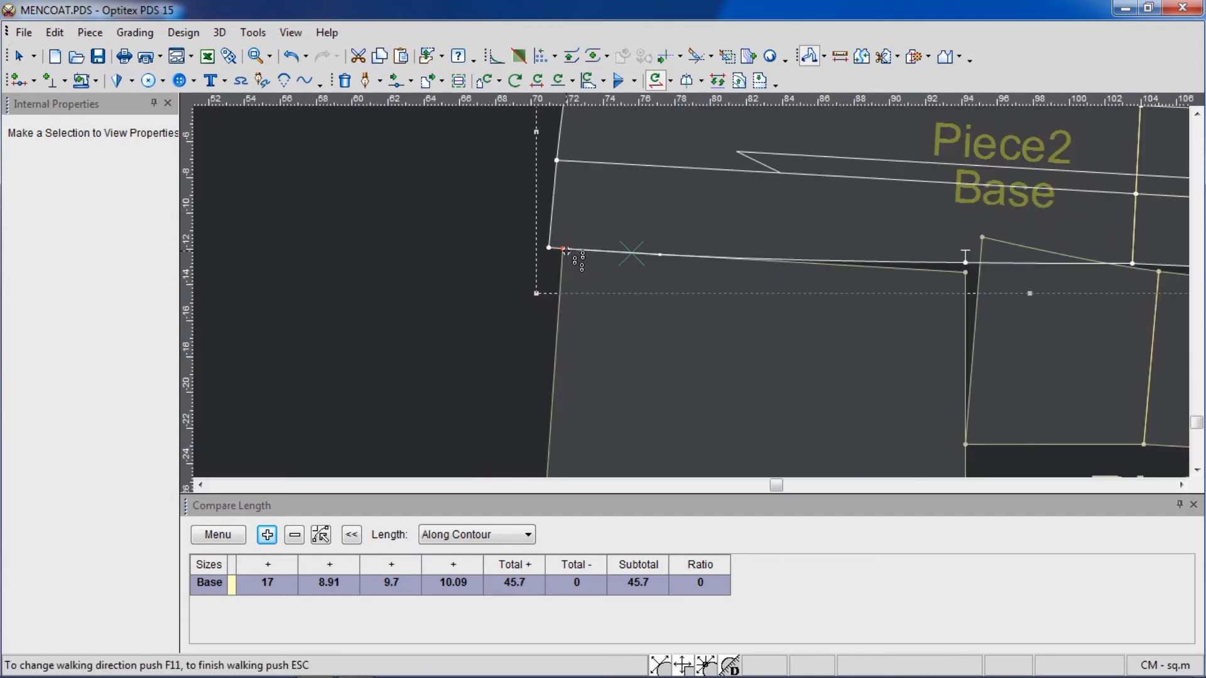
pyautogui.scroll(-2, 571, 256)
pyautogui.scroll(3, 696, 294)
pyautogui.scroll(2, 688, 292)
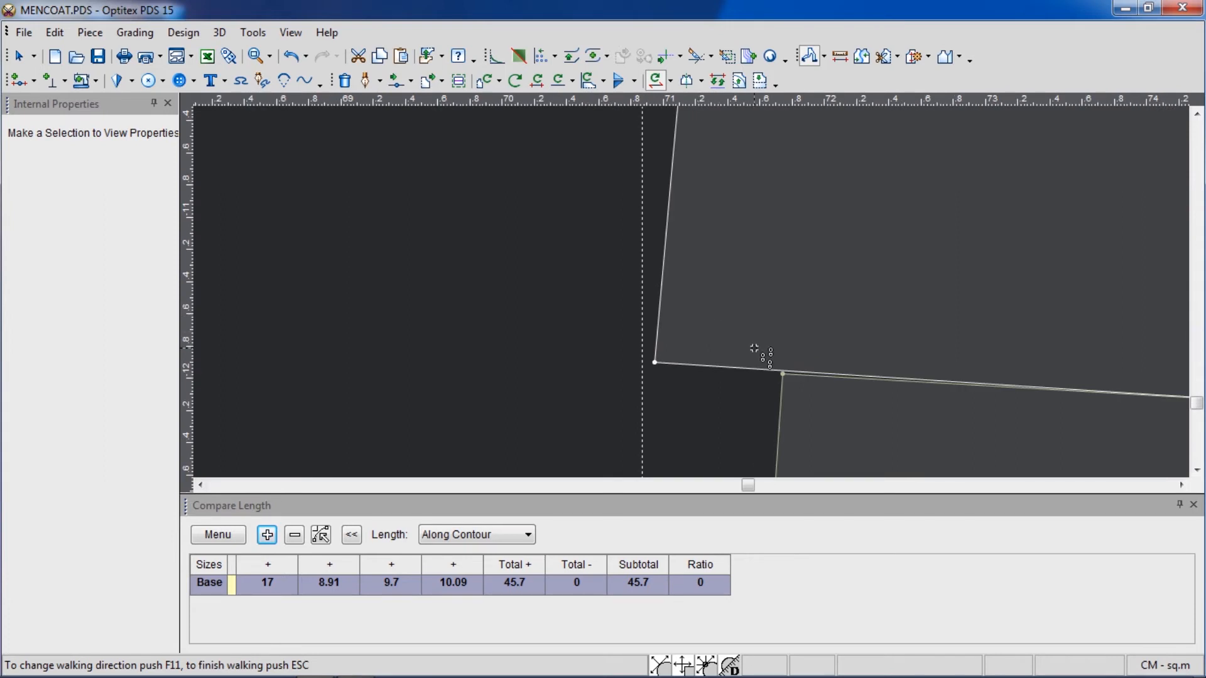
pyautogui.scroll(3, 766, 344)
# - Move Piece2's lower hem corner 0.4 cm horizontally along the seam towards the front piece's hem corner
pyautogui.press('m')
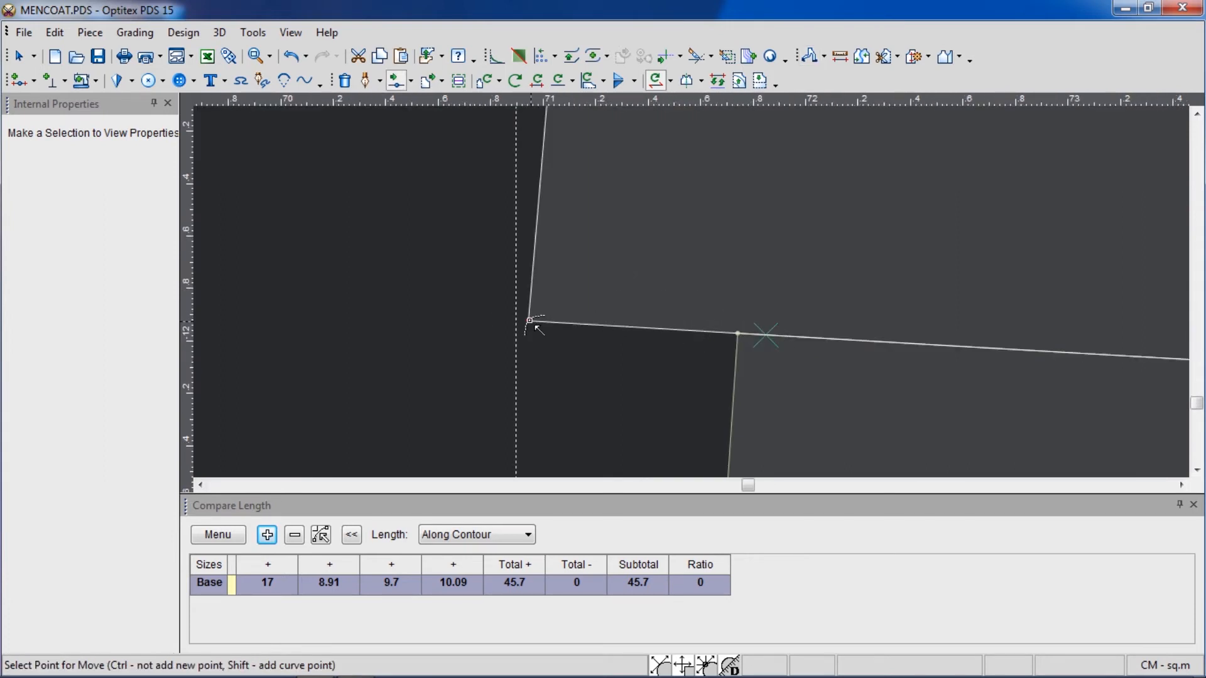
pyautogui.click(529, 321)
pyautogui.click(630, 326)
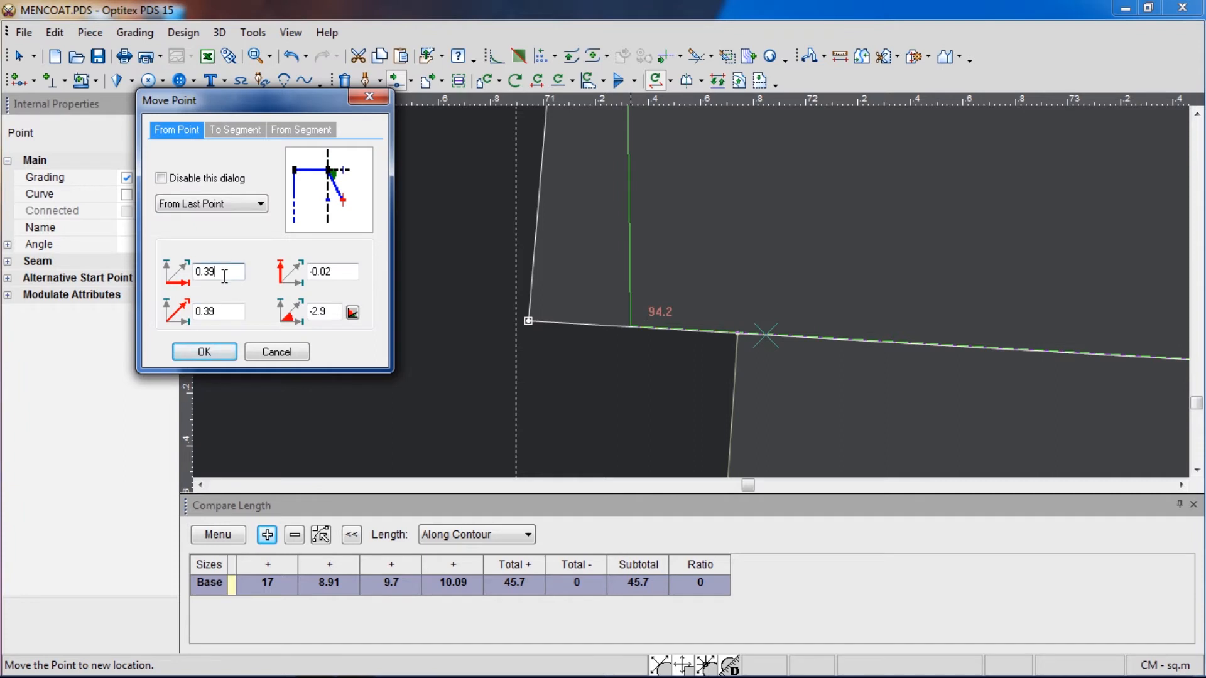
pyautogui.press('BackSpace')
pyautogui.press('BackSpace')
pyautogui.write('4')
pyautogui.click(204, 350)
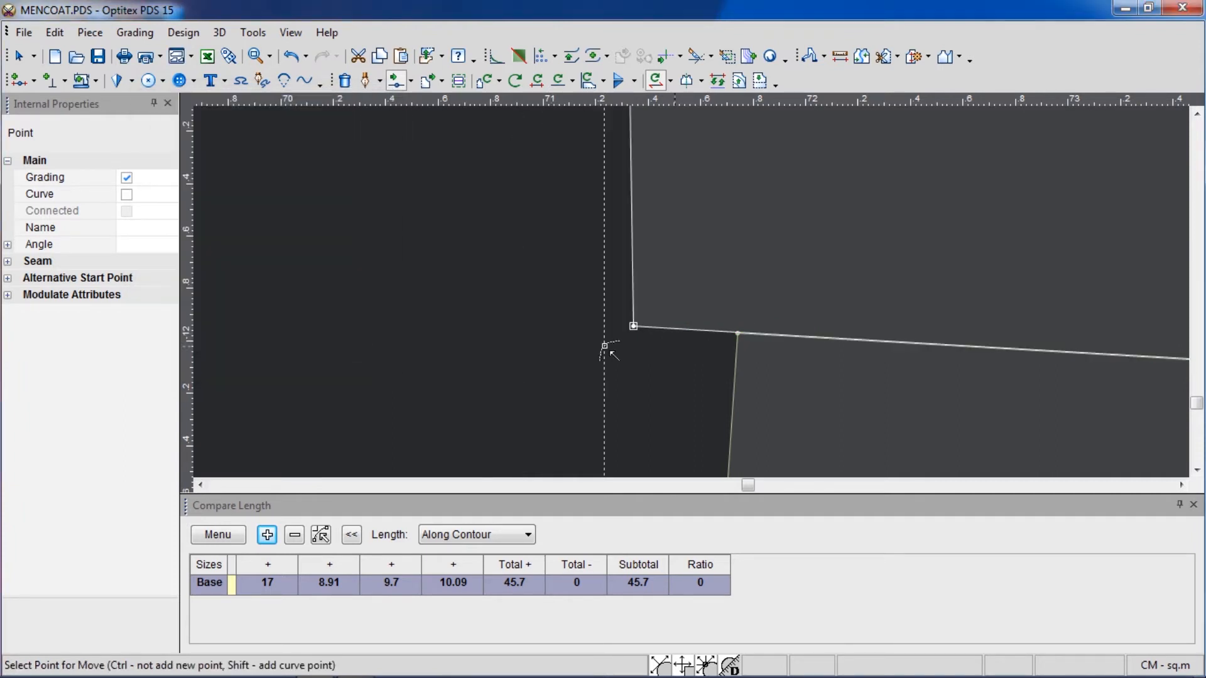
# - Move the front piece's hem corner -0.4 cm horizontally and 0.03 cm vertically onto Piece2's hem corner
pyautogui.click(738, 334)
pyautogui.click(633, 326)
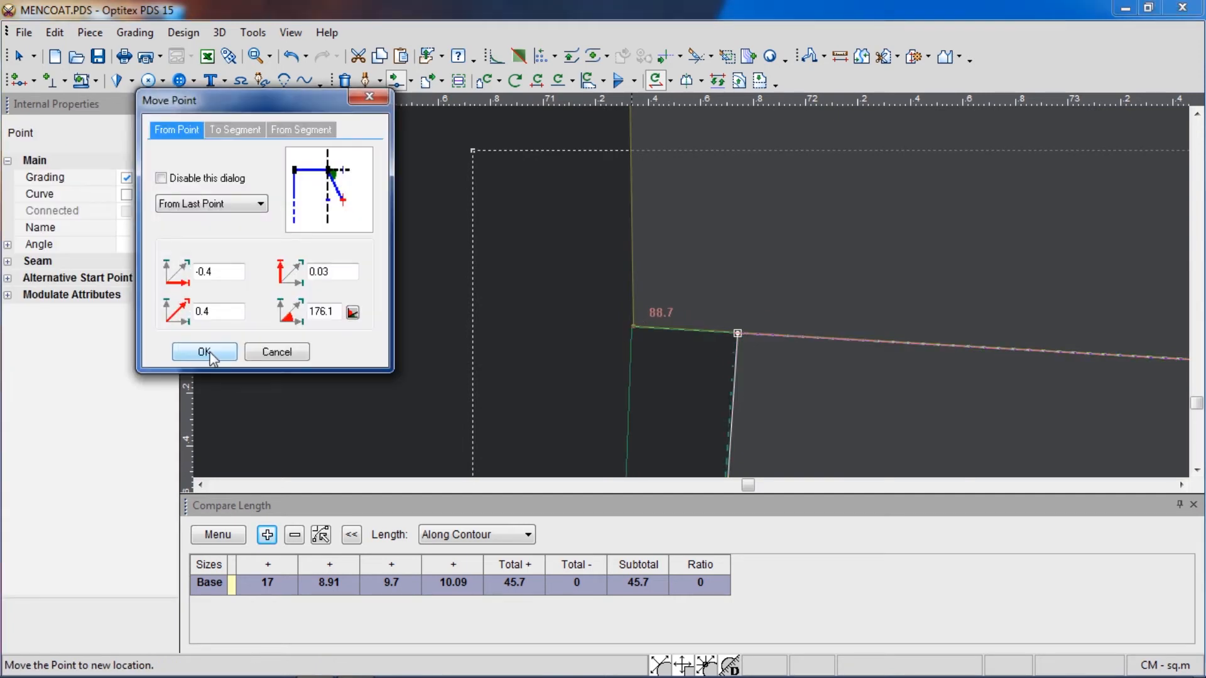
pyautogui.click(209, 353)
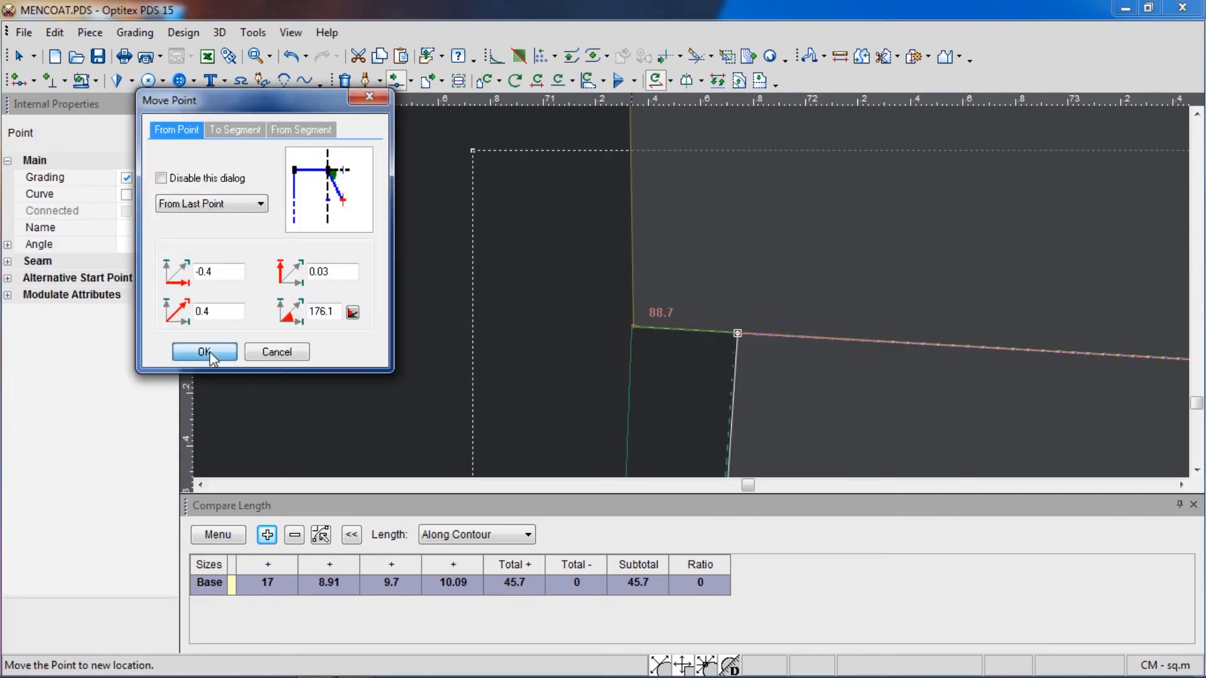
# - Move the point where Piece2's inner lengthwise line meets the hem 0.3 cm horizontally and -0.02 cm vertically
pyautogui.scroll(-3, 694, 294)
pyautogui.scroll(8, 683, 308)
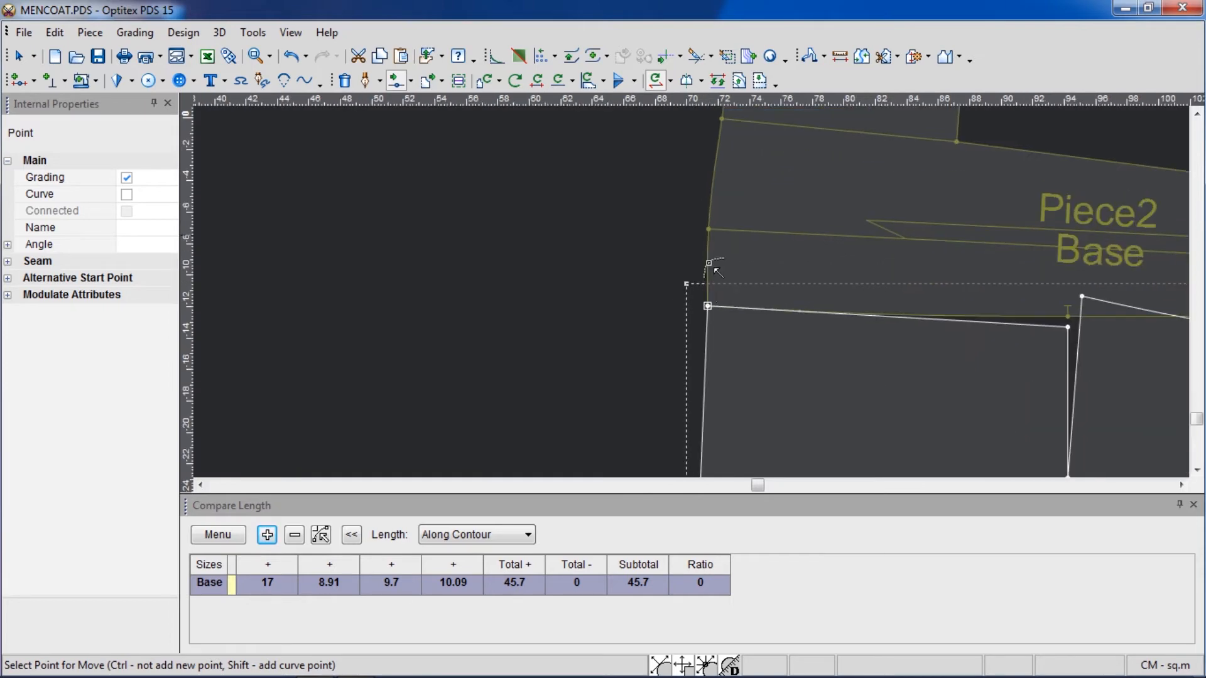
pyautogui.click(678, 294)
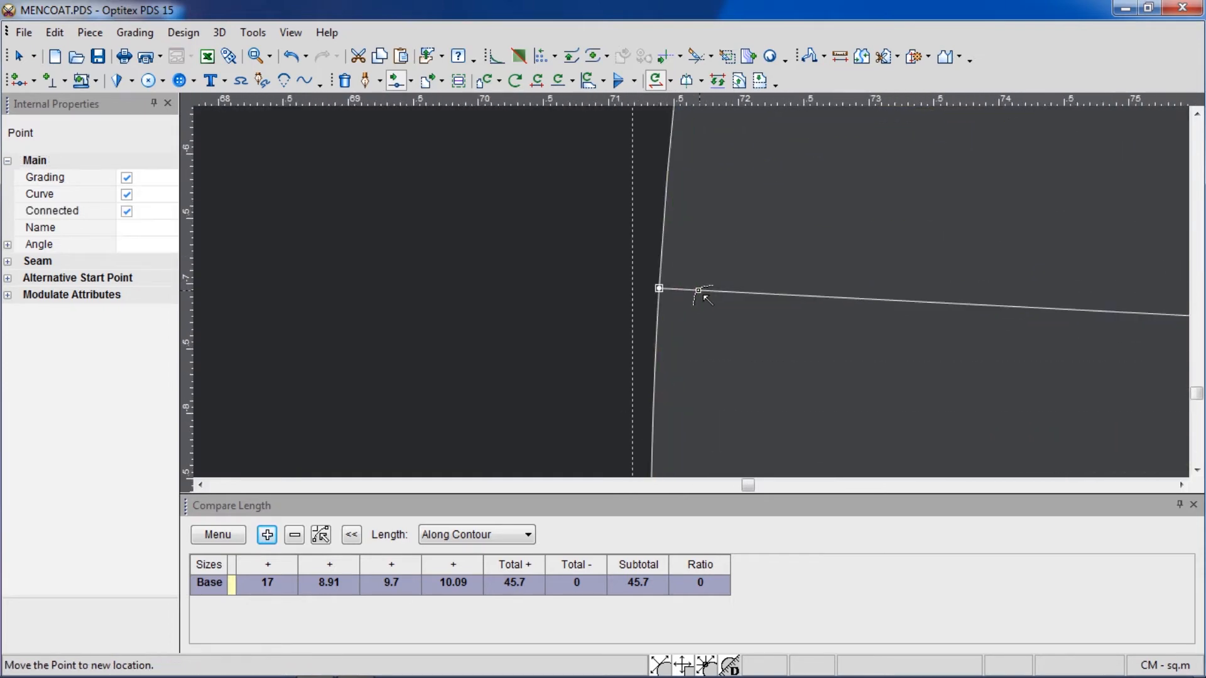
pyautogui.scroll(-1, 694, 292)
pyautogui.scroll(2, 694, 294)
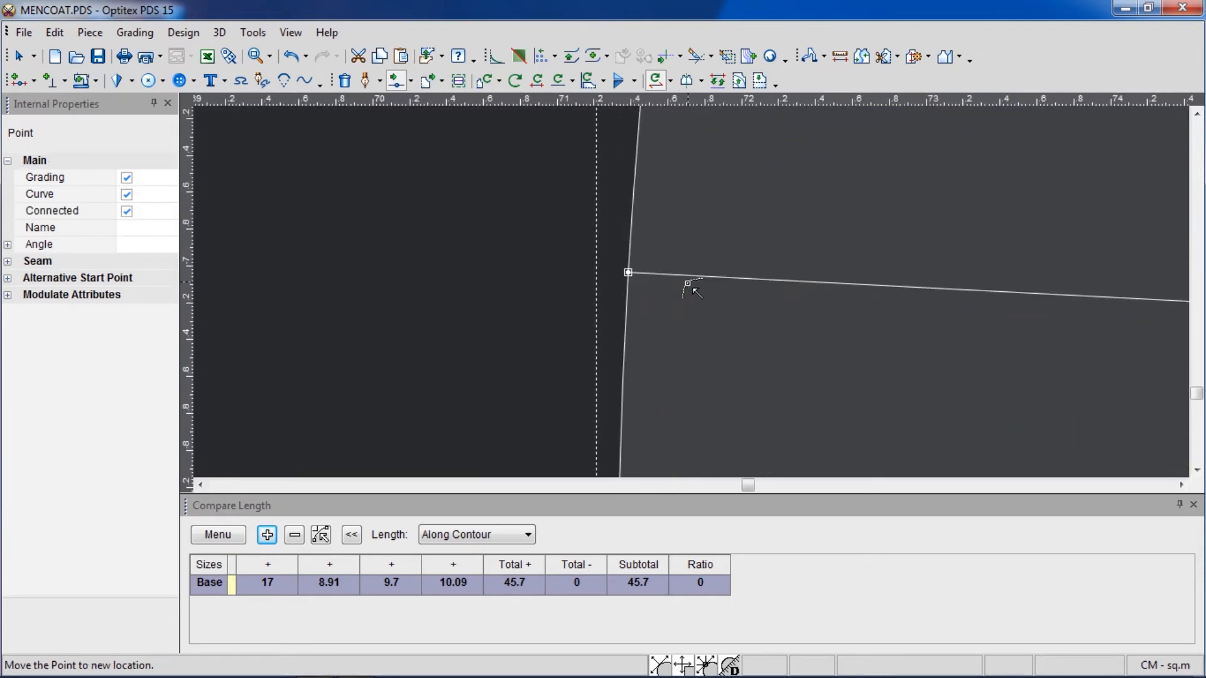
pyautogui.click(683, 280)
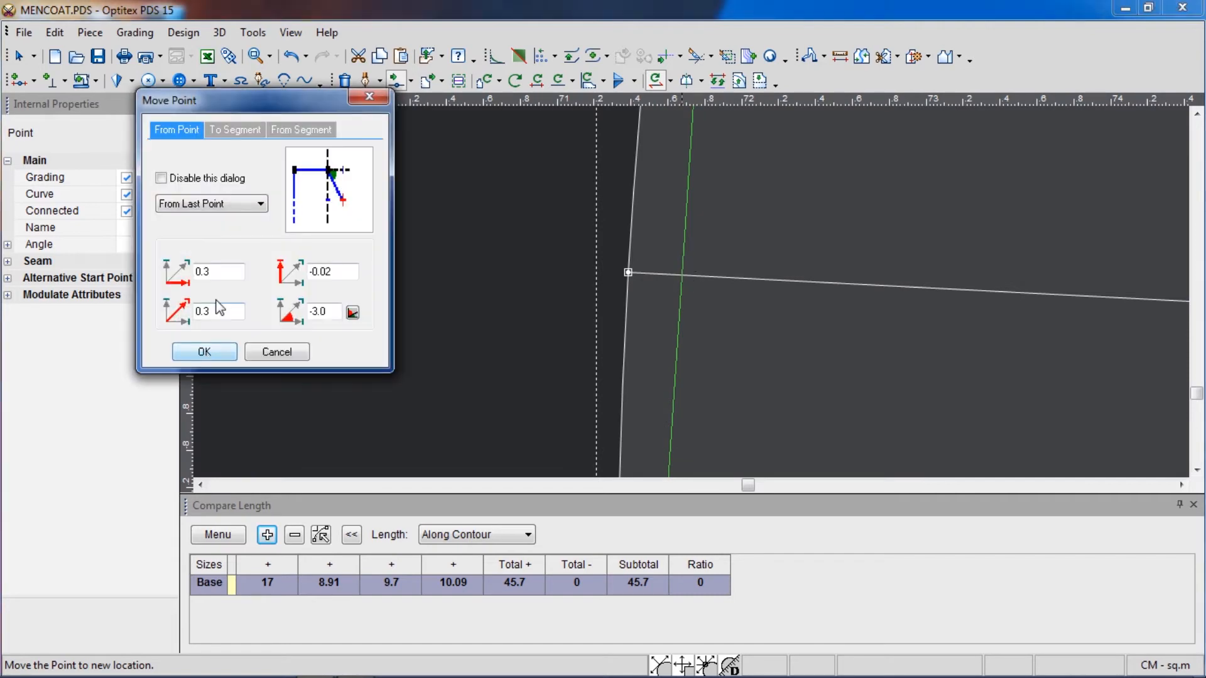
pyautogui.click(210, 352)
pyautogui.scroll(-5, 697, 289)
pyautogui.rightClick(554, 259)
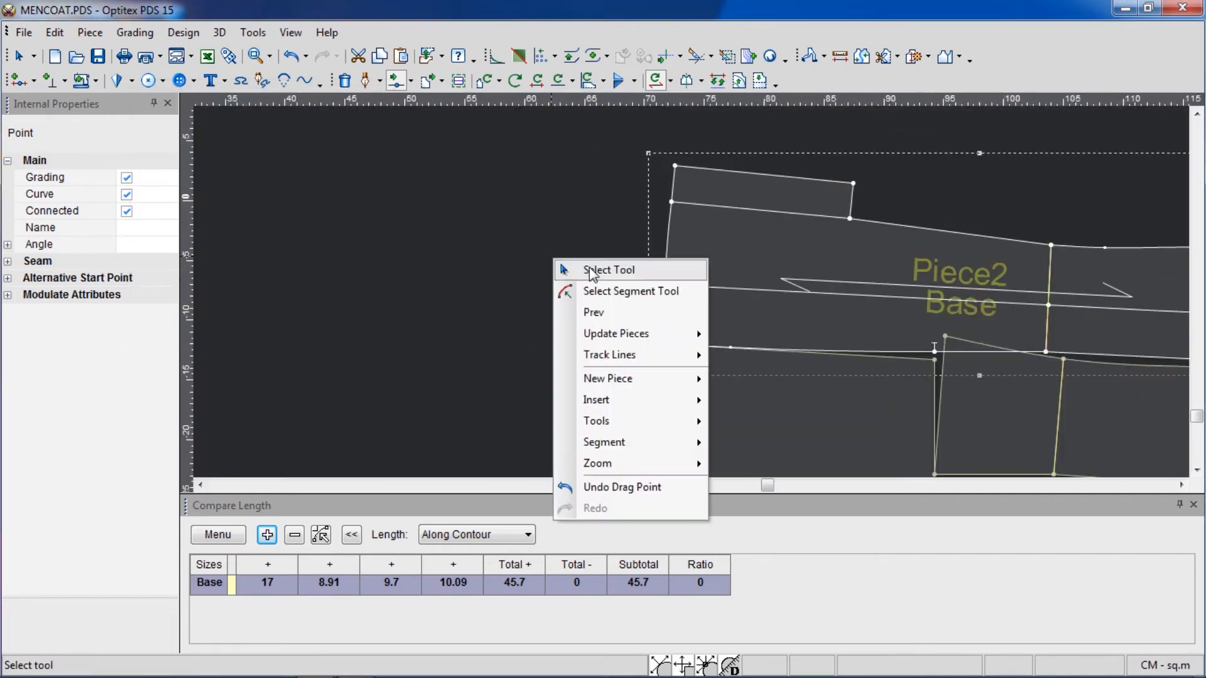
pyautogui.click(590, 270)
# - Rotate Piece2 back to its baseline and move it clear of the front piece
pyautogui.scroll(-3, 695, 292)
pyautogui.scroll(2, 723, 295)
pyautogui.click(712, 311)
pyautogui.press('b')
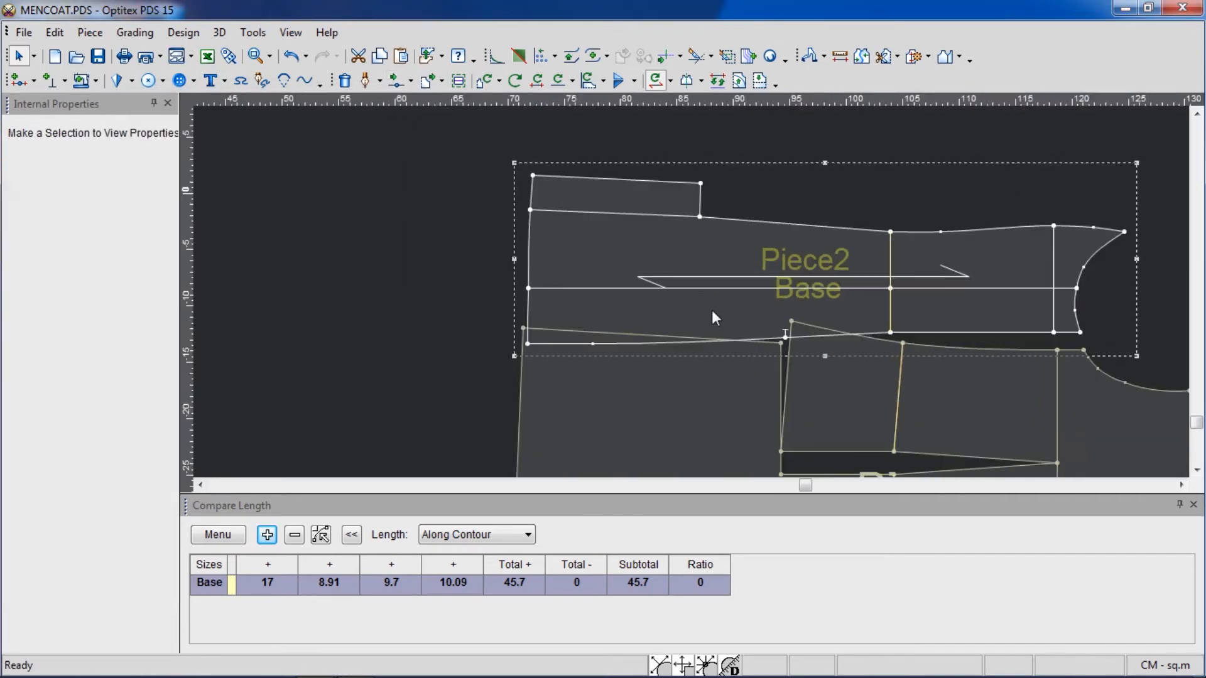
pyautogui.moveTo(595, 277); pyautogui.dragTo(597, 233)
# - Add the length of Piece3's back neck curve to the existing length comparison
pyautogui.scroll(-3, 684, 292)
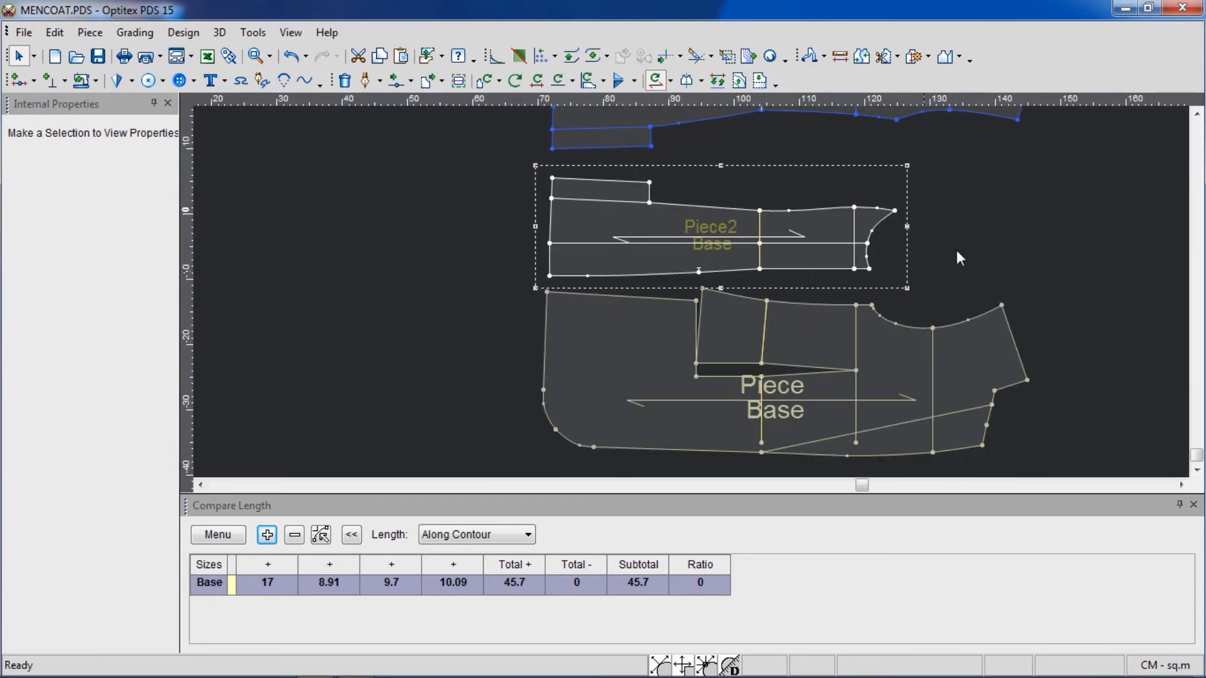
pyautogui.scroll(3, 690, 302)
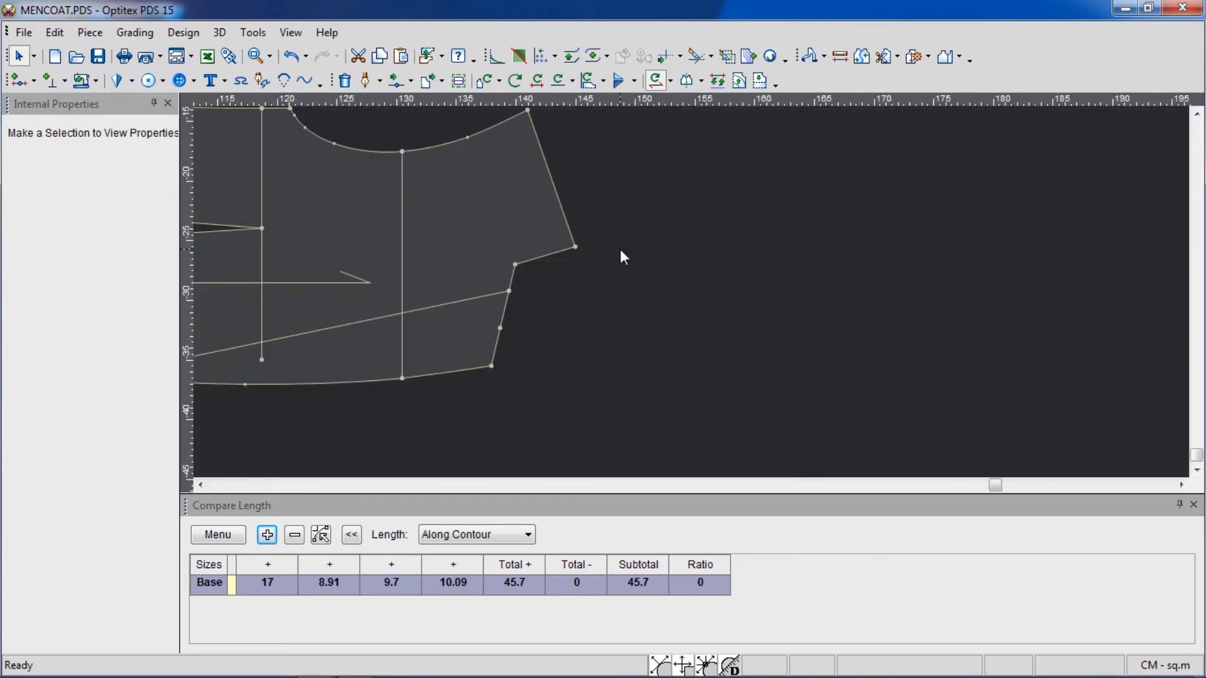
pyautogui.scroll(-3, 692, 274)
pyautogui.scroll(5, 692, 263)
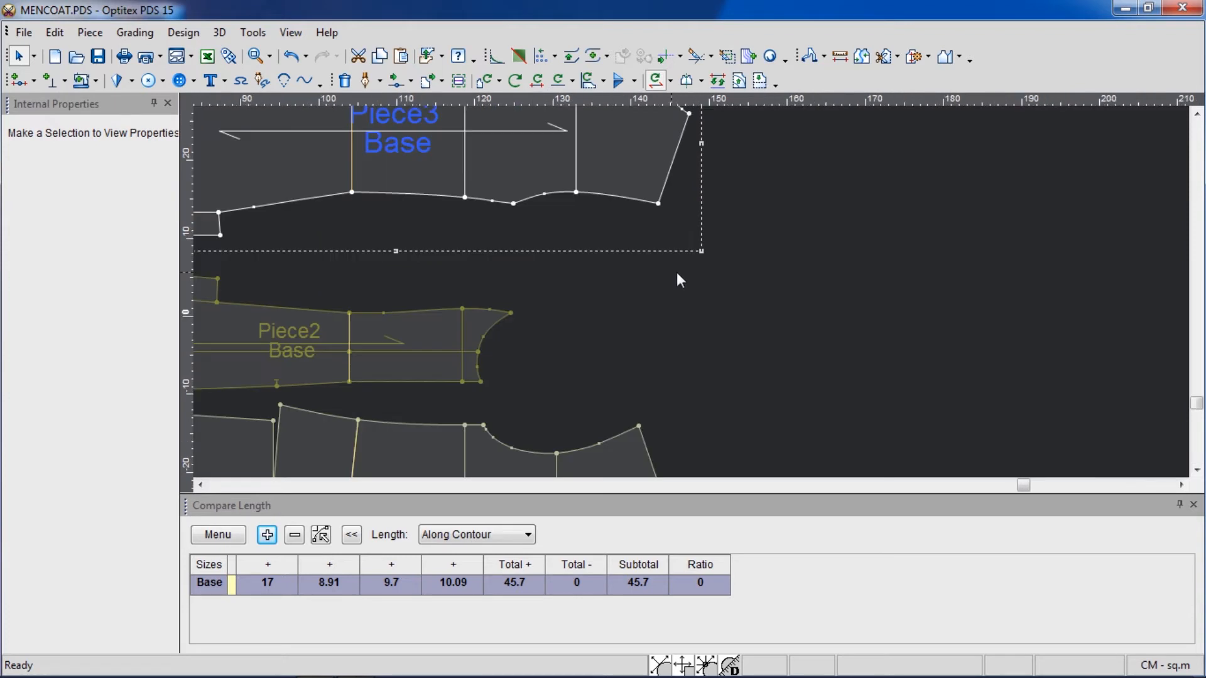
pyautogui.scroll(2, 694, 295)
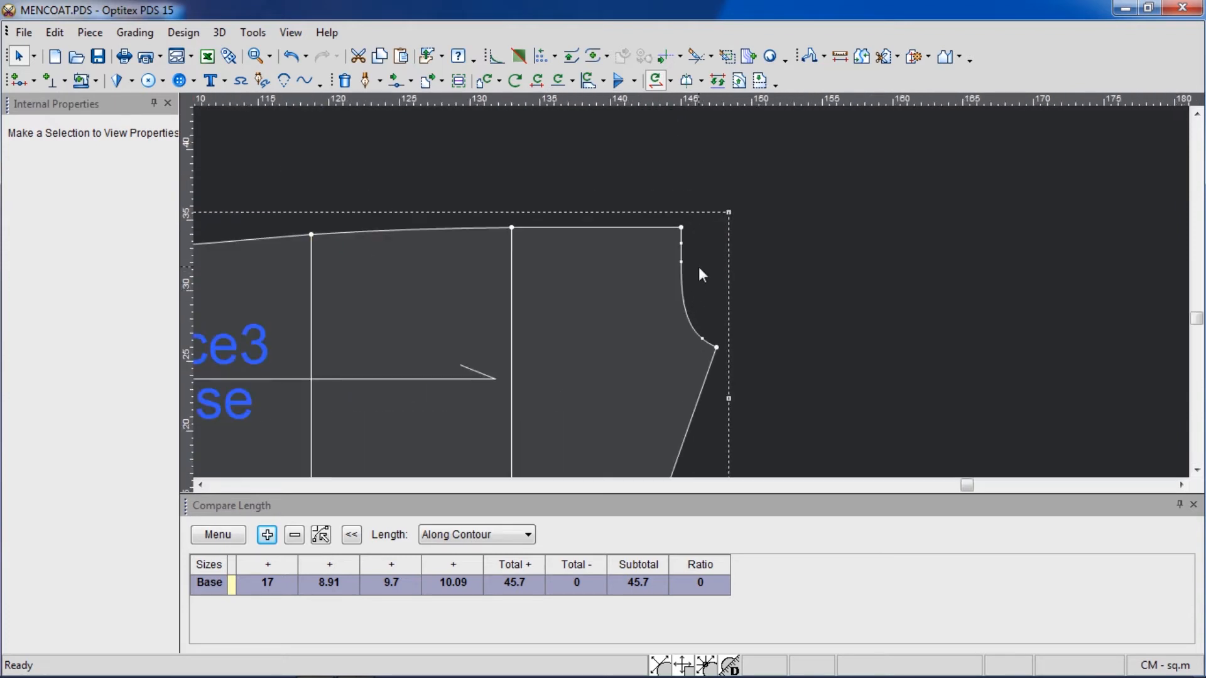
pyautogui.click(680, 231)
pyautogui.click(717, 348)
pyautogui.click(266, 534)
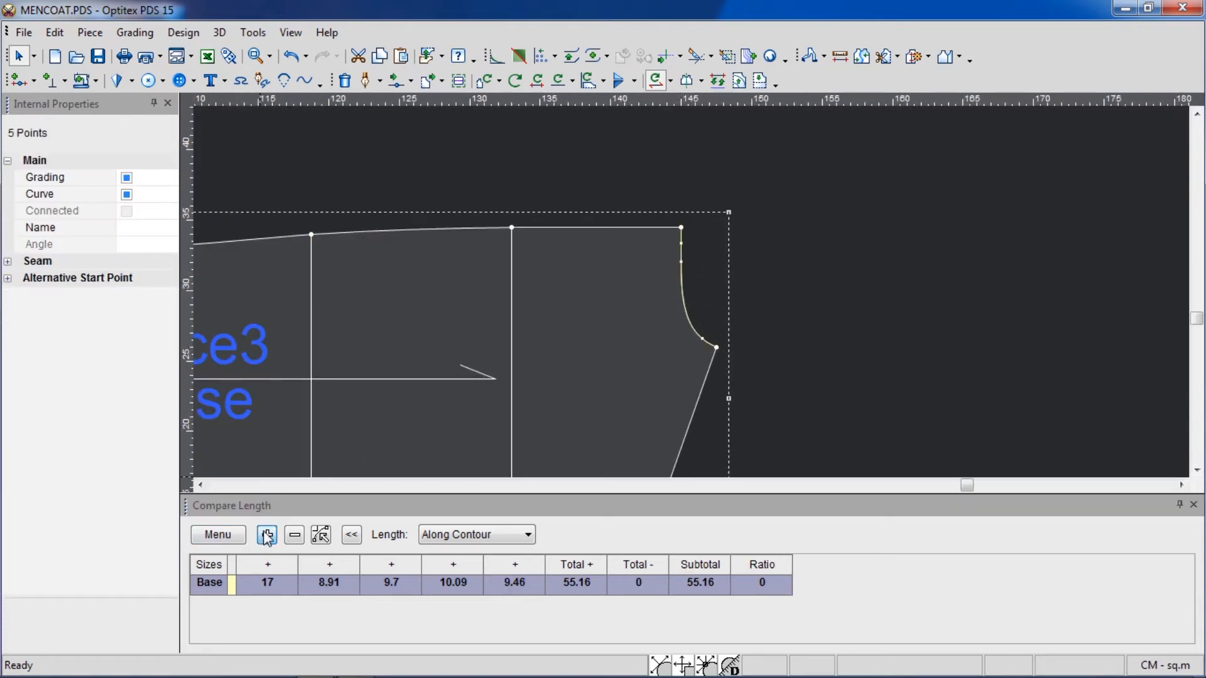
# - Clear the length comparison and add only Piece3's back neck curve to it
pyautogui.click(218, 535)
pyautogui.click(233, 476)
pyautogui.click(267, 535)
pyautogui.scroll(-2, 693, 299)
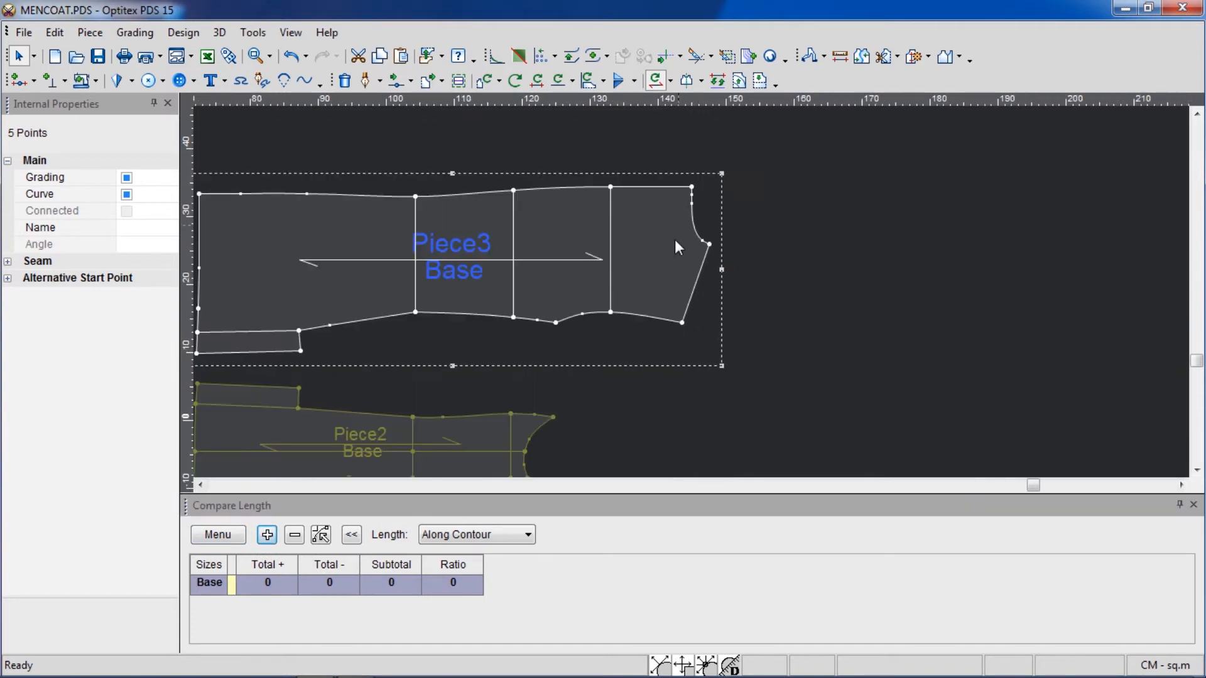
pyautogui.click(692, 187)
pyautogui.click(708, 245)
pyautogui.click(265, 531)
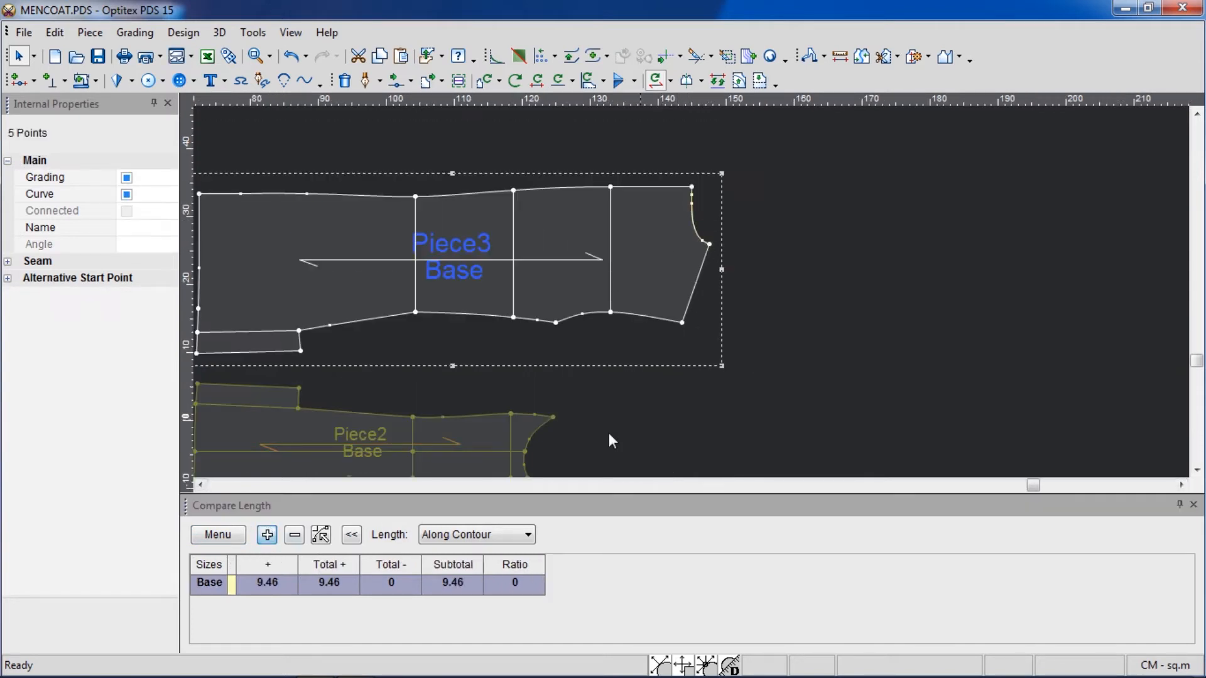
# - Add the front piece's short neck segment beside the shoulder to the length comparison
pyautogui.scroll(-5, 689, 293)
pyautogui.scroll(2, 692, 322)
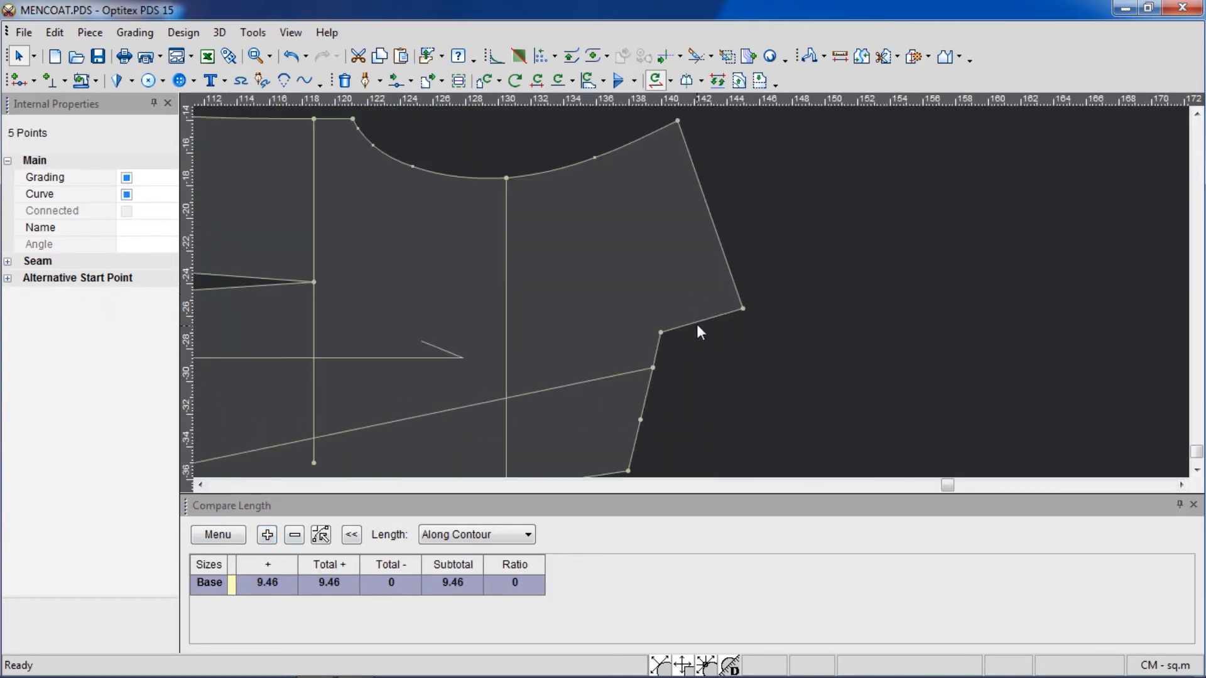
pyautogui.moveTo(744, 309); pyautogui.dragTo(642, 420)
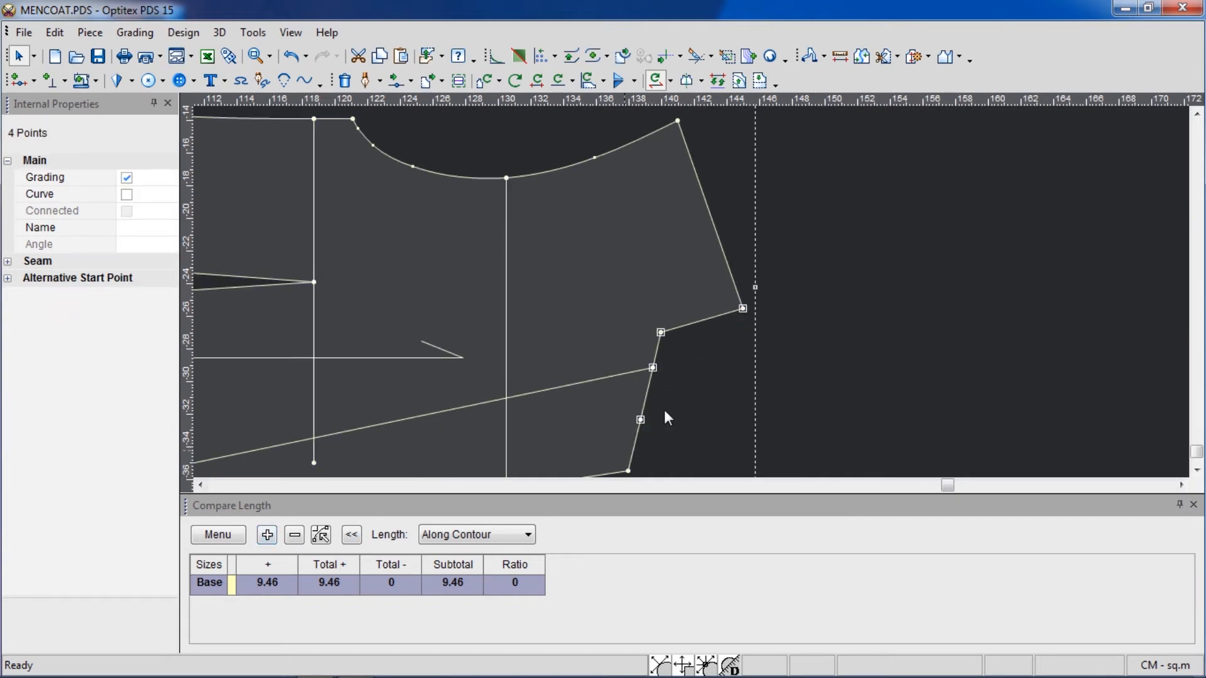
pyautogui.moveTo(743, 309); pyautogui.dragTo(661, 332)
pyautogui.click(267, 535)
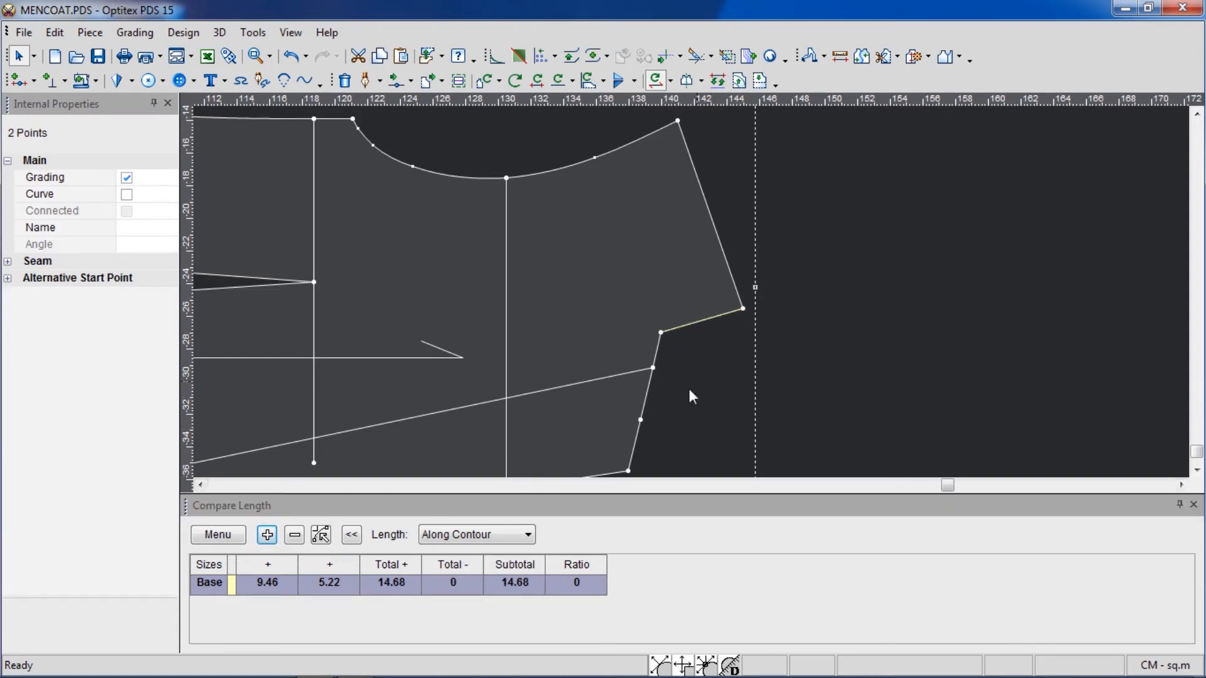
pyautogui.scroll(-2, 690, 333)
pyautogui.scroll(-1, 691, 292)
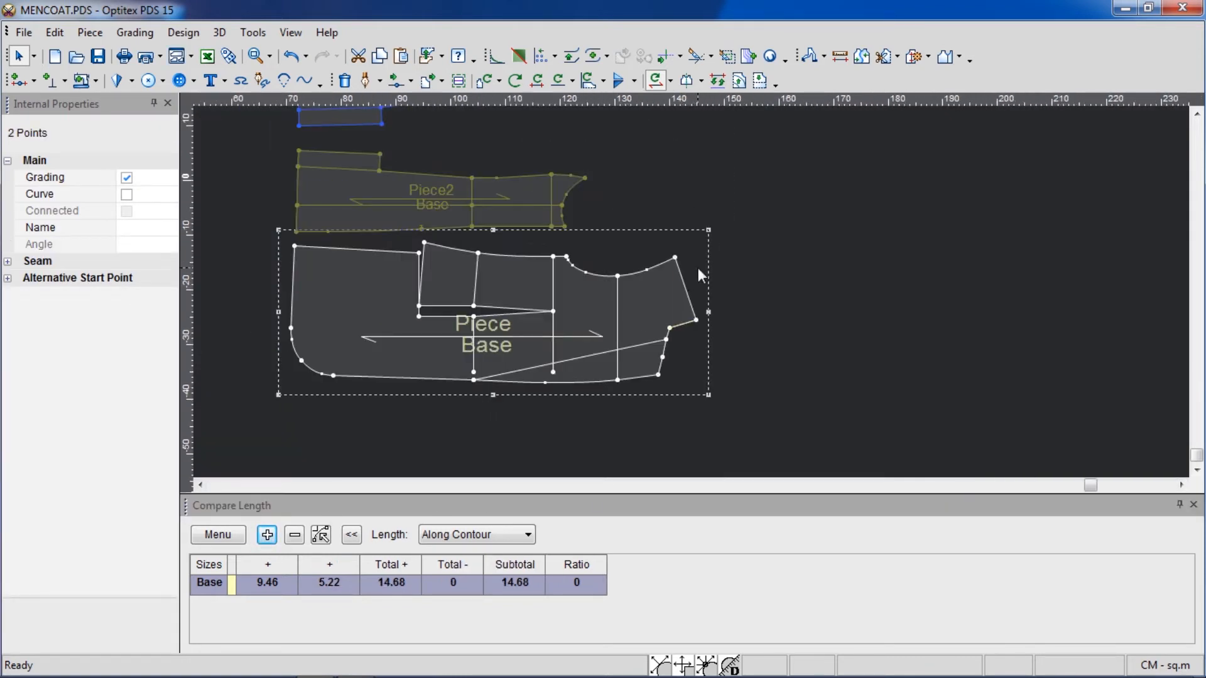
pyautogui.scroll(3, 692, 292)
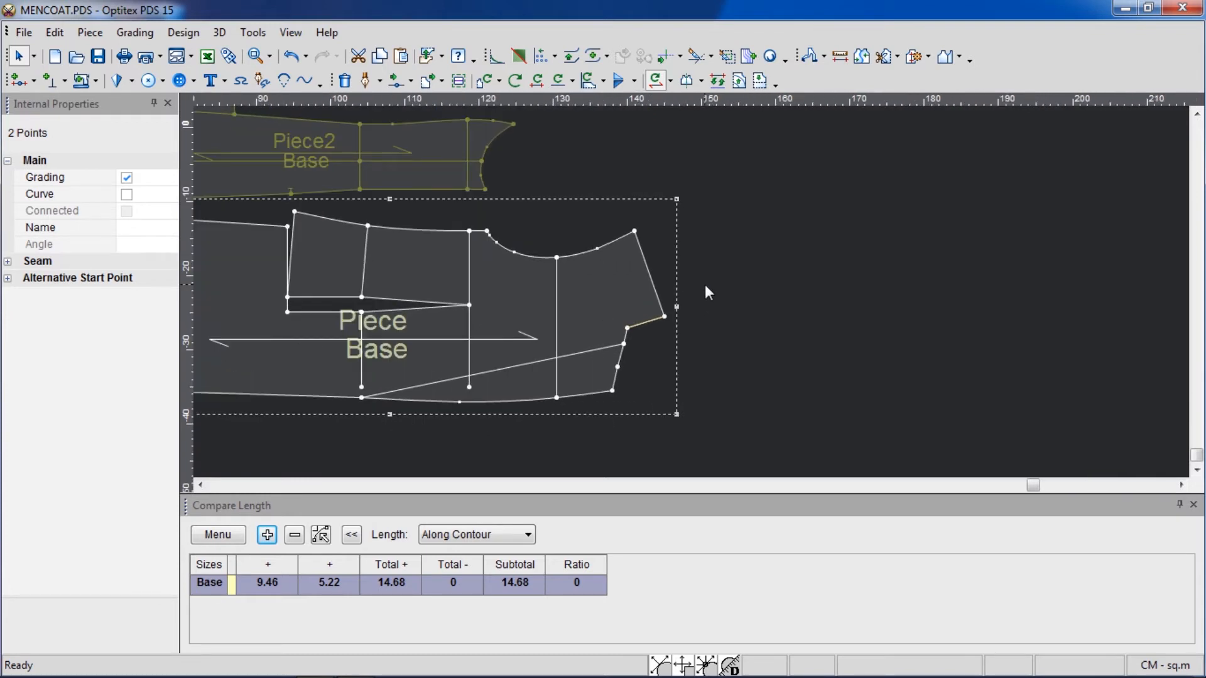
pyautogui.click(706, 284)
pyautogui.press('d')
pyautogui.scroll(3, 694, 322)
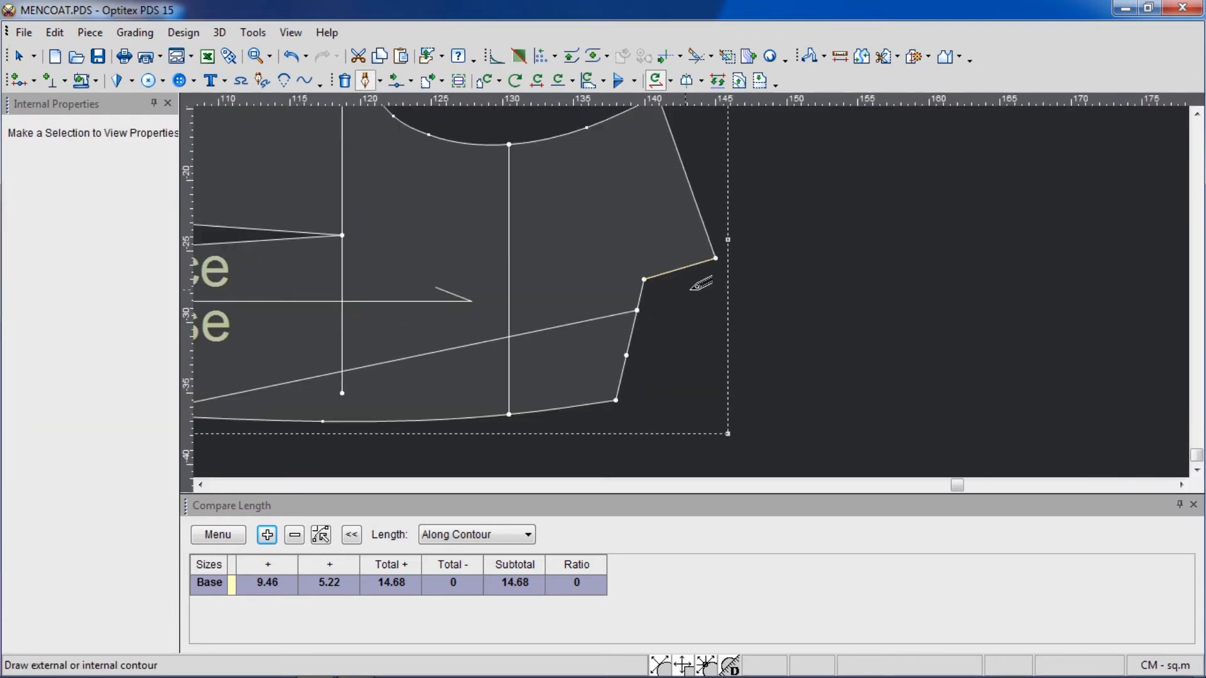
pyautogui.click(645, 278)
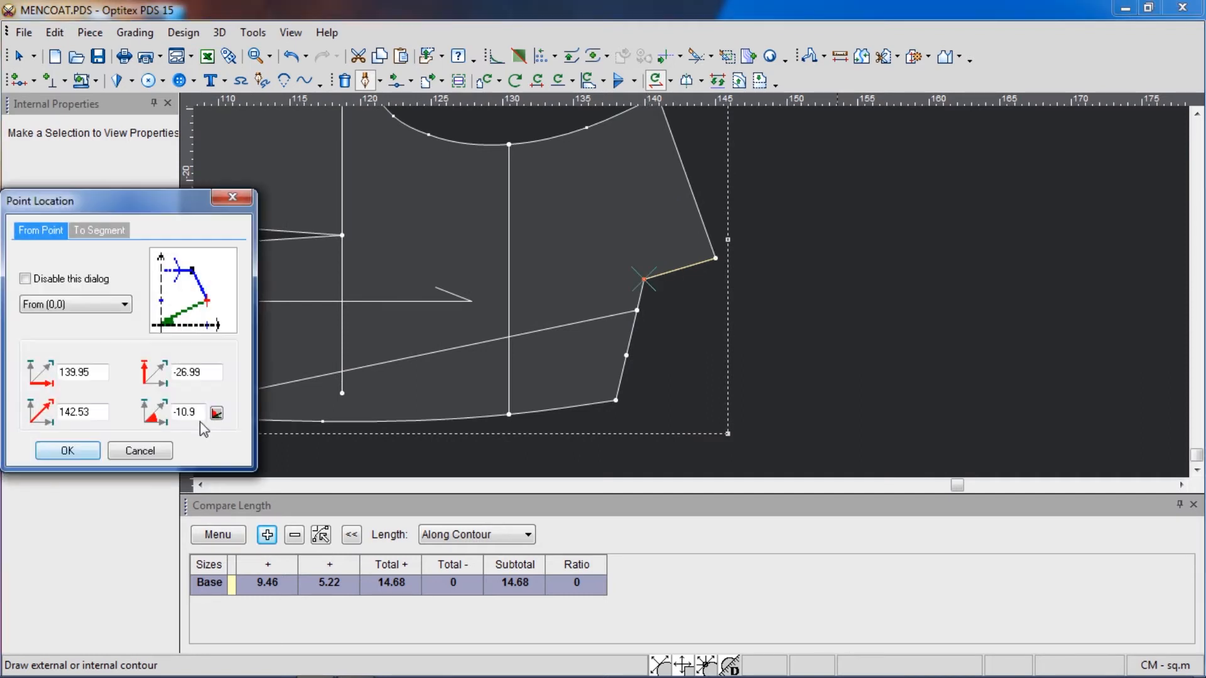
pyautogui.click(93, 450)
# - Create a guideline through both end points of the front piece's short neck segment
pyautogui.click(572, 291)
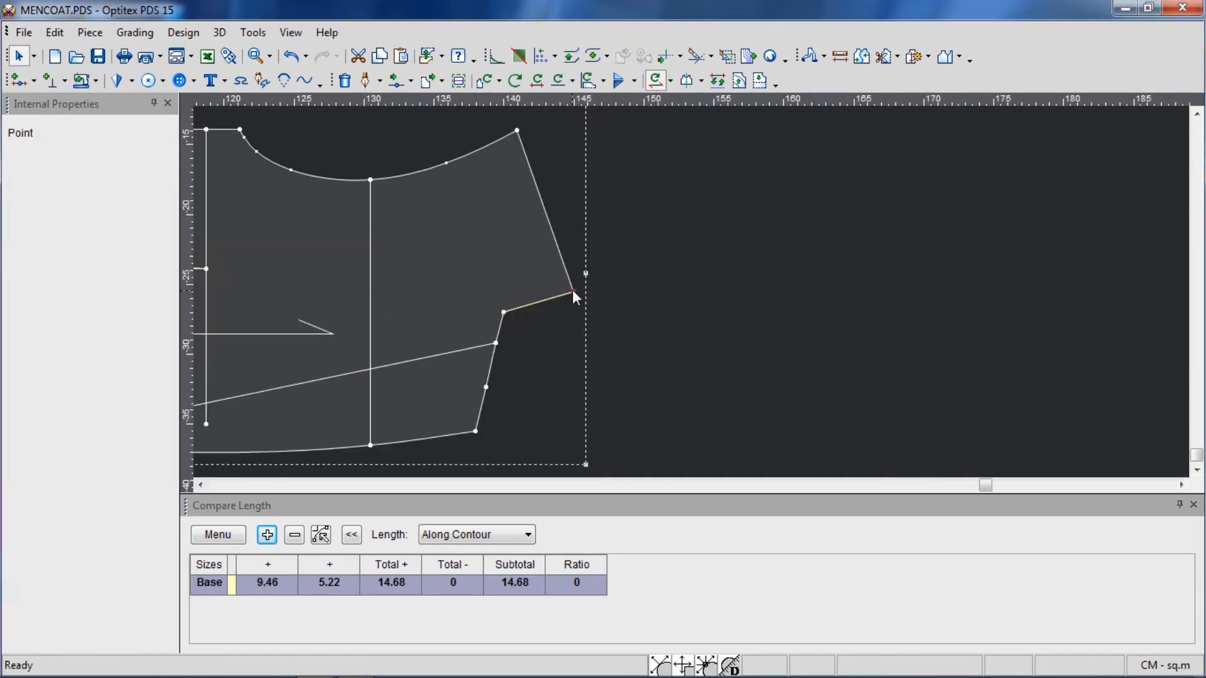
pyautogui.keyDown('shift'); pyautogui.click(504, 312); pyautogui.keyUp('shift')
pyautogui.click(128, 32)
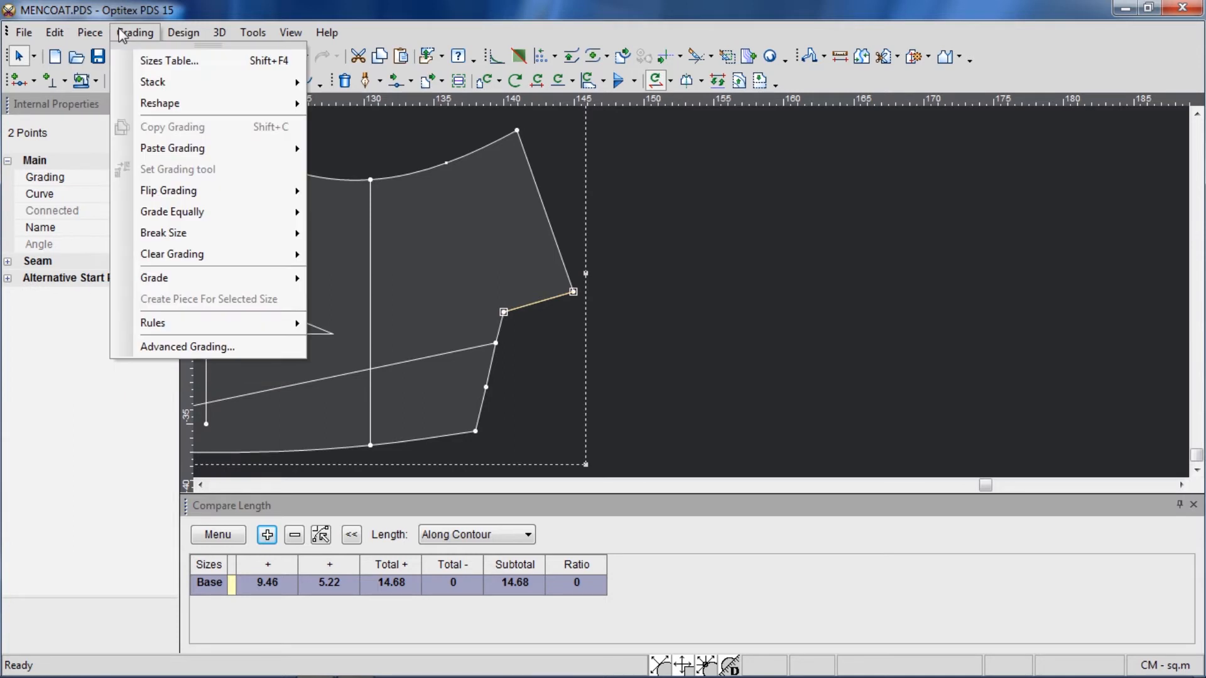
pyautogui.click(120, 32)
pyautogui.click(90, 32)
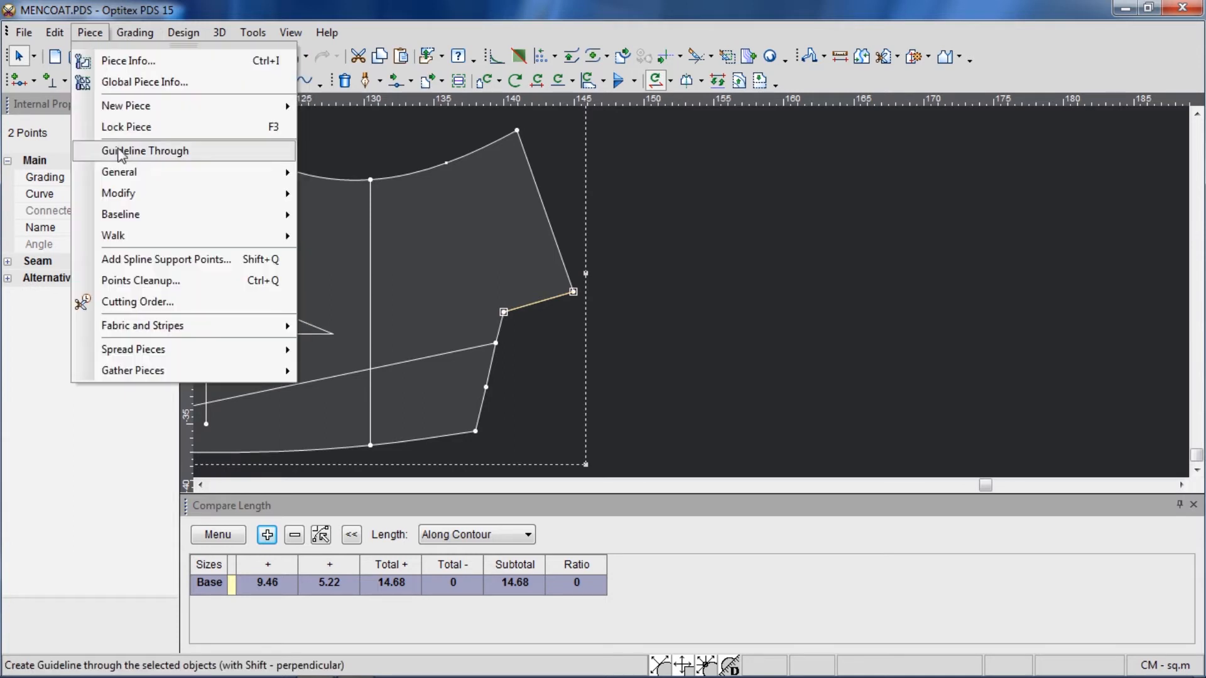
pyautogui.click(144, 151)
# - Draw an internal line about 14.5 cm long from the neck segment's inner corner along the guideline, past the shoulder
pyautogui.click(364, 81)
pyautogui.click(504, 312)
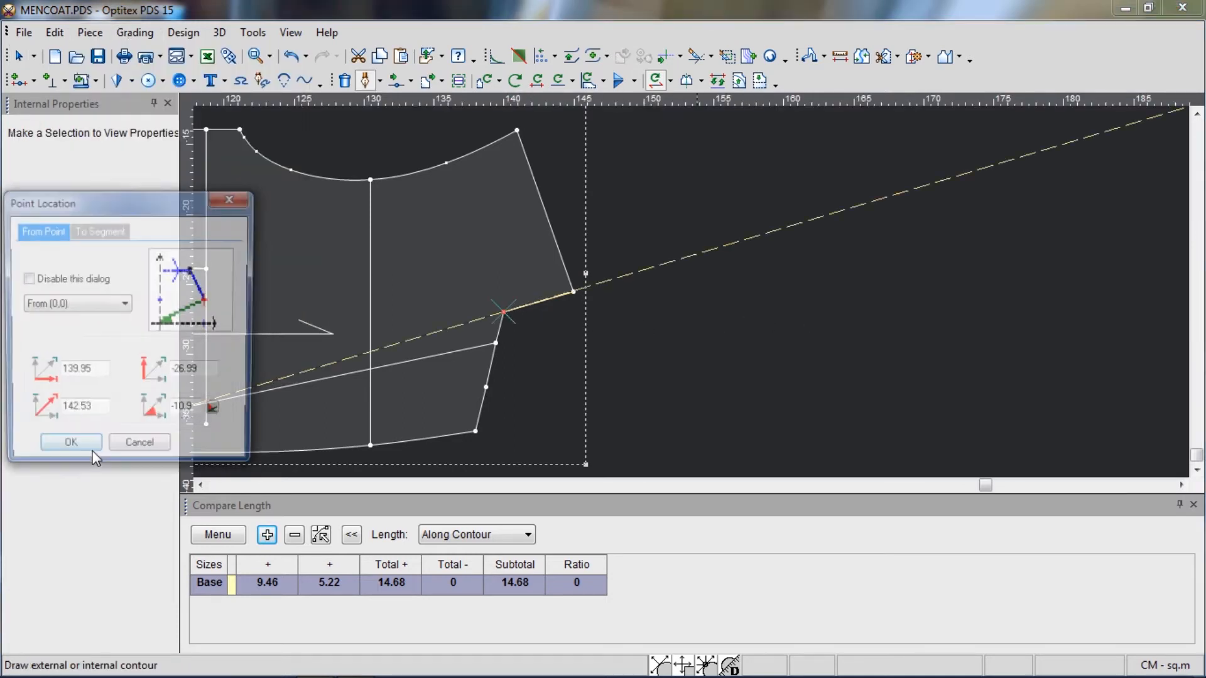
pyautogui.press('Return')
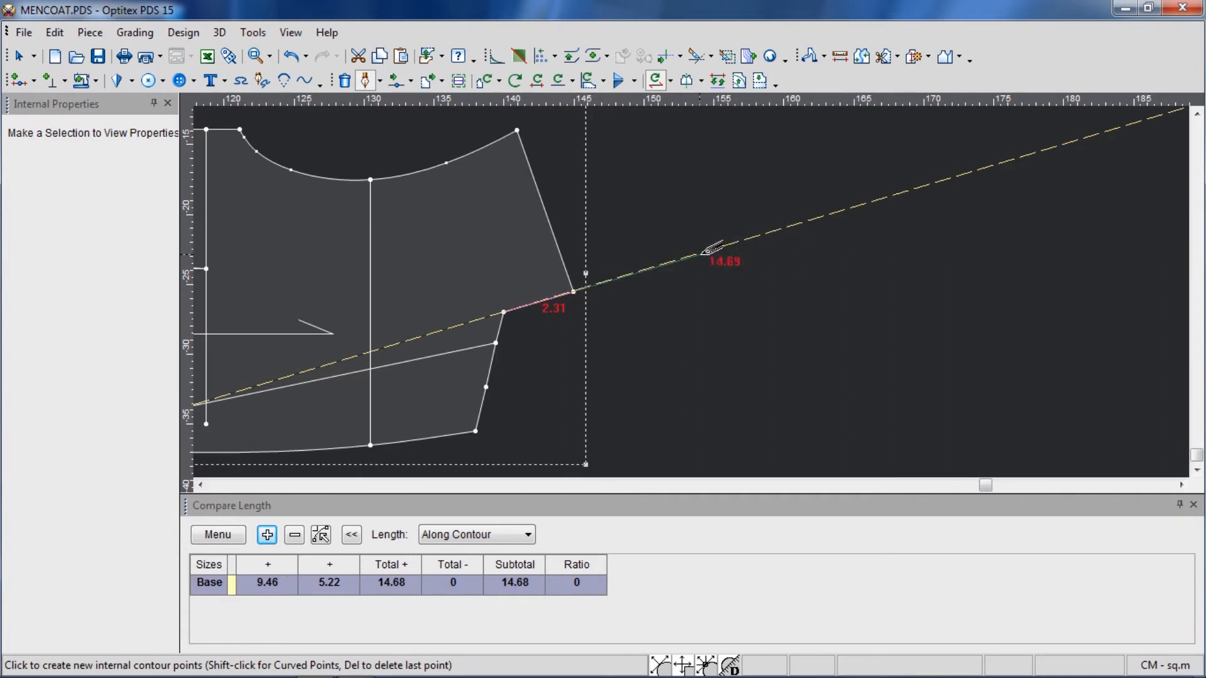
pyautogui.click(704, 252)
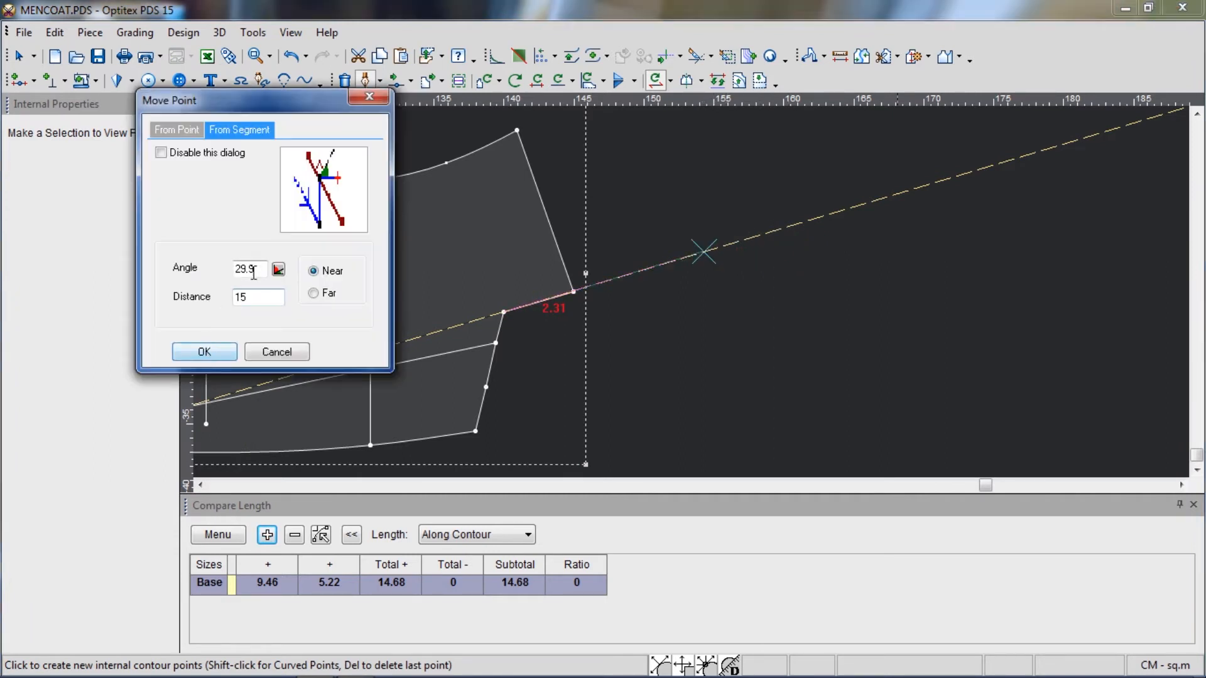
pyautogui.press('Tab')
pyautogui.write('1')
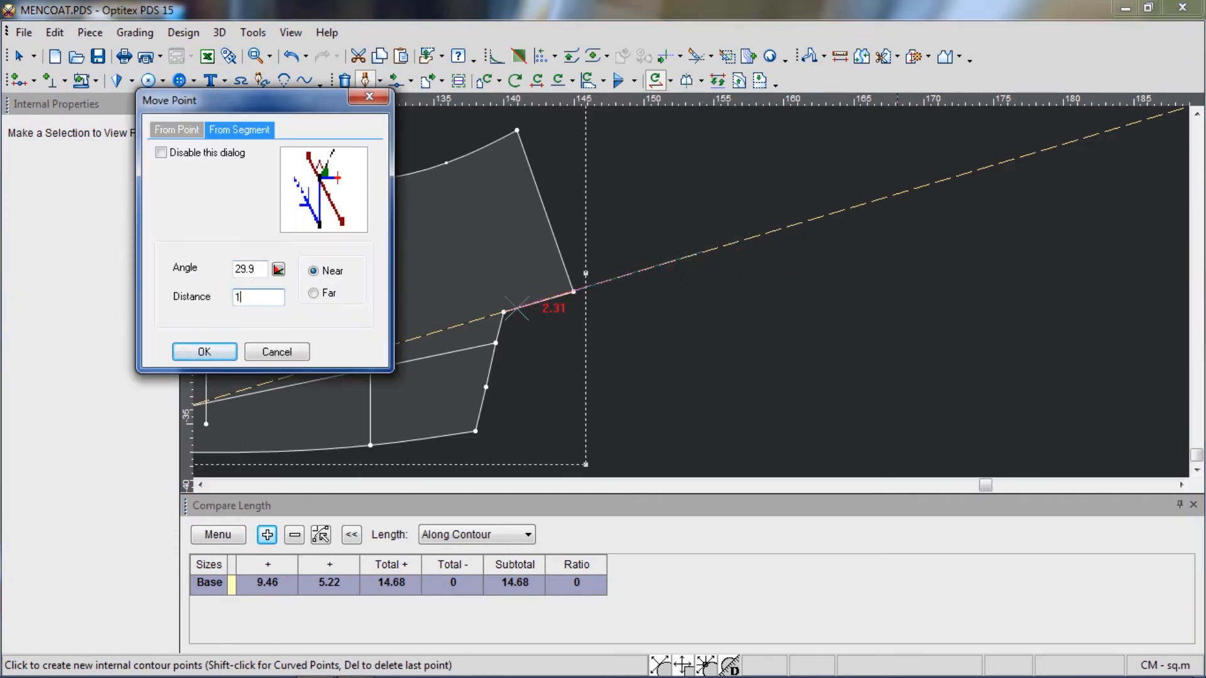
pyautogui.write('5.5')
pyautogui.press('Return')
pyautogui.rightClick(775, 297)
pyautogui.click(775, 298)
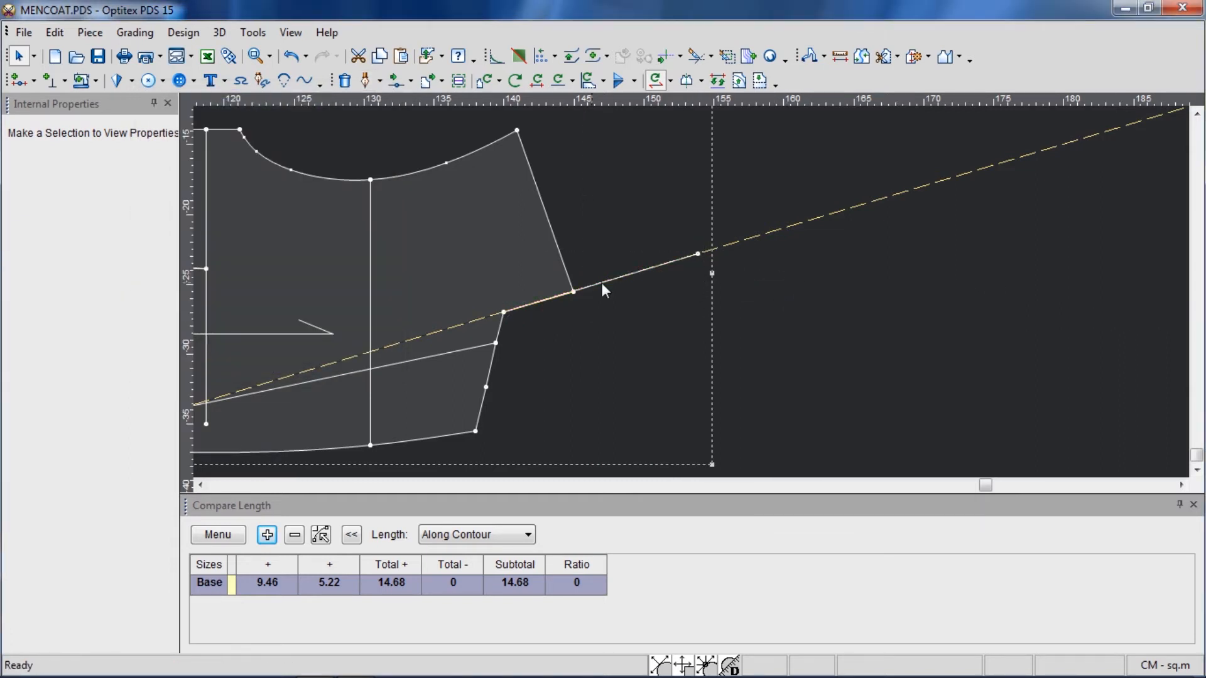
# - Bend the neck extension line slightly upward with a curve point near its middle, and remove the guideline
pyautogui.scroll(2, 692, 292)
pyautogui.press('m')
pyautogui.keyDown('shift'); pyautogui.click(705, 295); pyautogui.keyUp('shift')
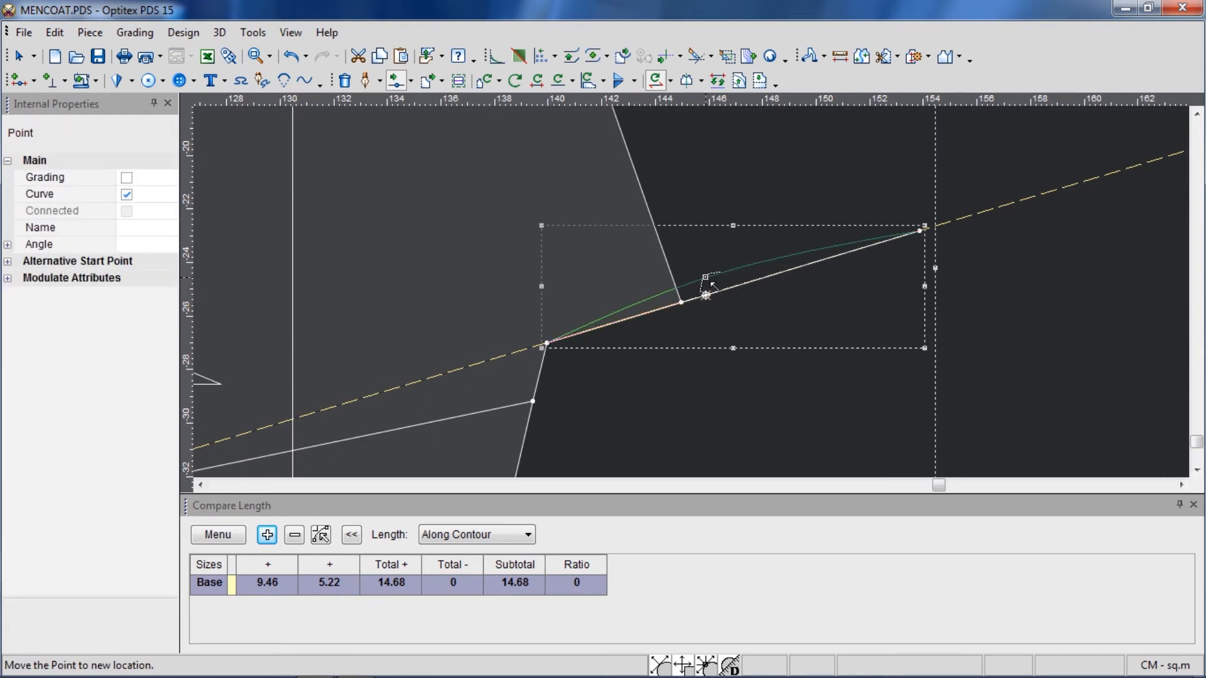
pyautogui.click(710, 288)
pyautogui.scroll(-1, 661, 404)
pyautogui.scroll(-2, 711, 353)
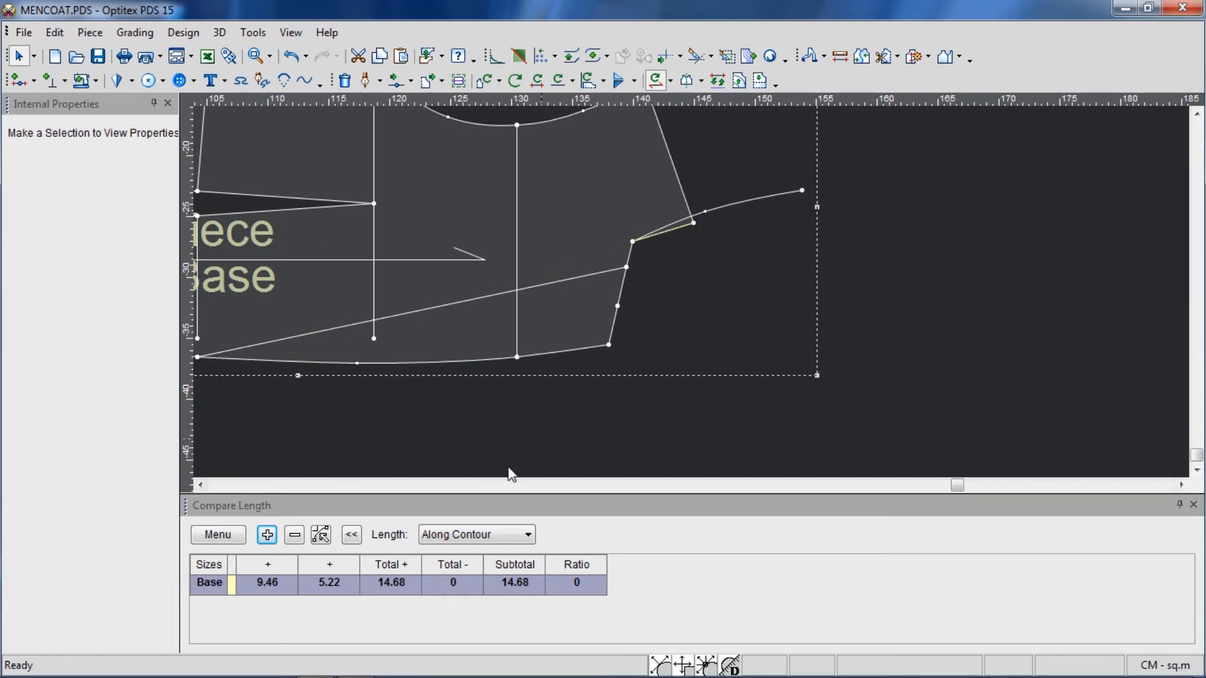
# - Create a guideline through the two outermost points of the front piece's lapel top edge
pyautogui.click(618, 307)
pyautogui.keyDown('shift'); pyautogui.click(609, 345); pyautogui.keyUp('shift')
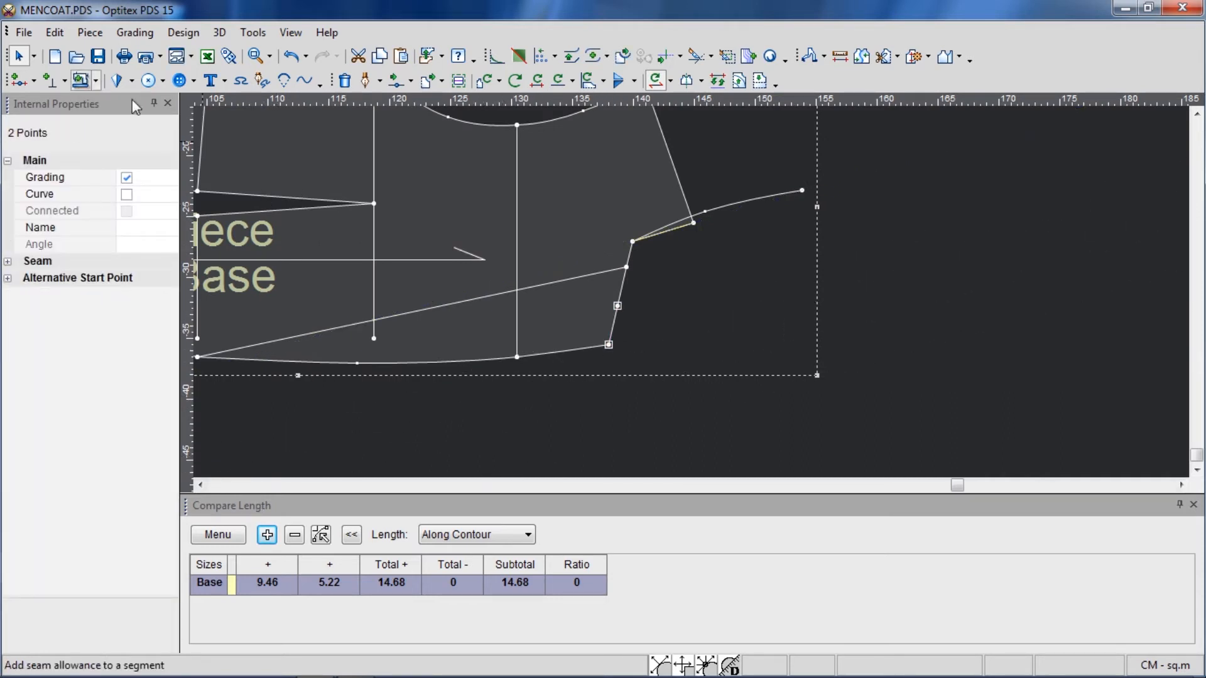
pyautogui.click(55, 39)
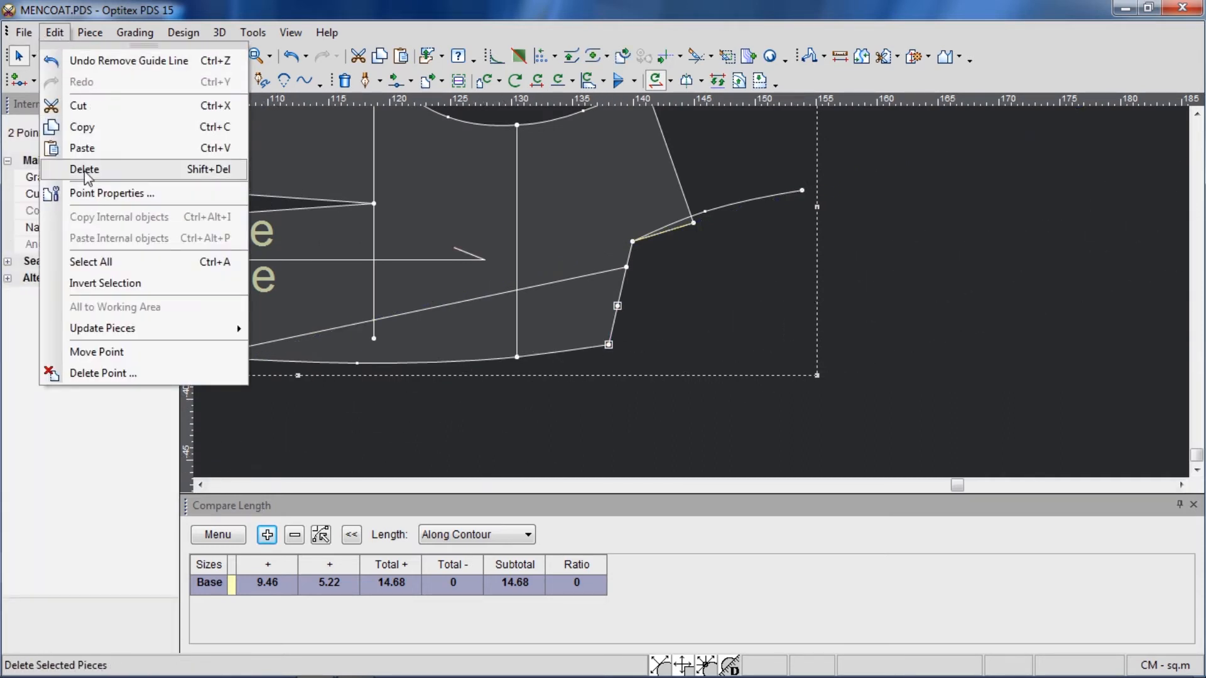
pyautogui.click(24, 32)
pyautogui.click(89, 32)
pyautogui.moveTo(125, 191)
pyautogui.click(345, 239)
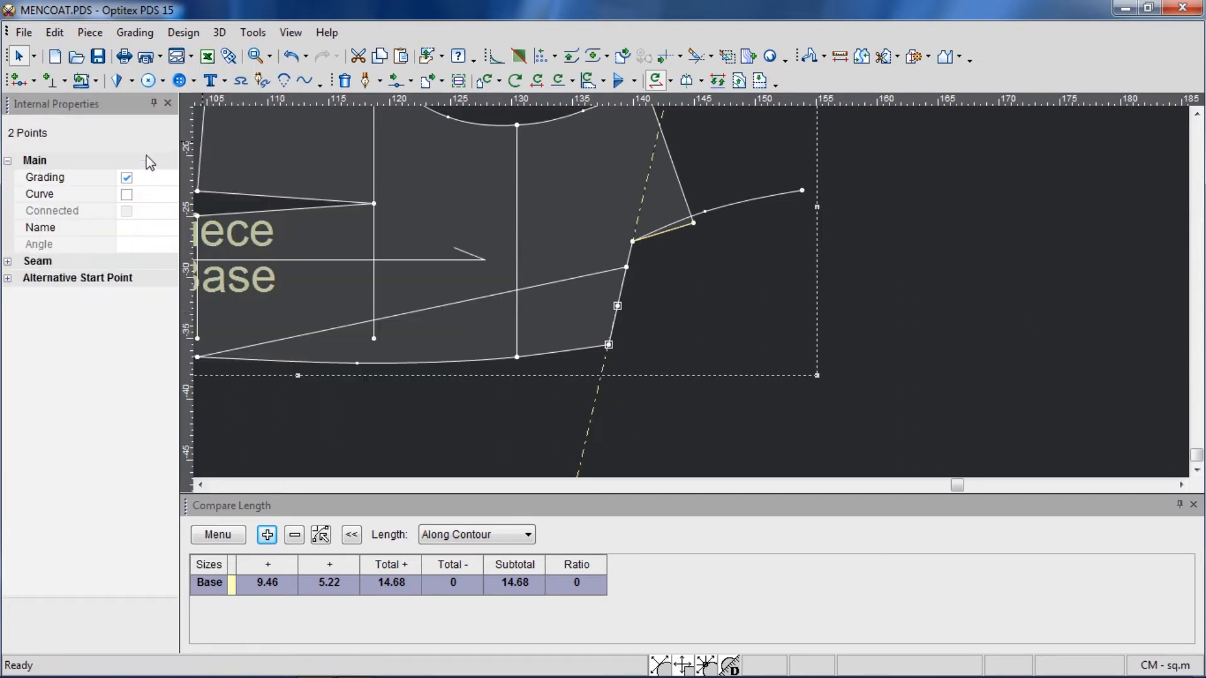
# - Turn the guideline perpendicular to the lapel top edge at its middle point and draw a 3.25 cm internal line outward along it
pyautogui.click(596, 389)
pyautogui.scroll(2, 619, 307)
pyautogui.scroll(1, 692, 292)
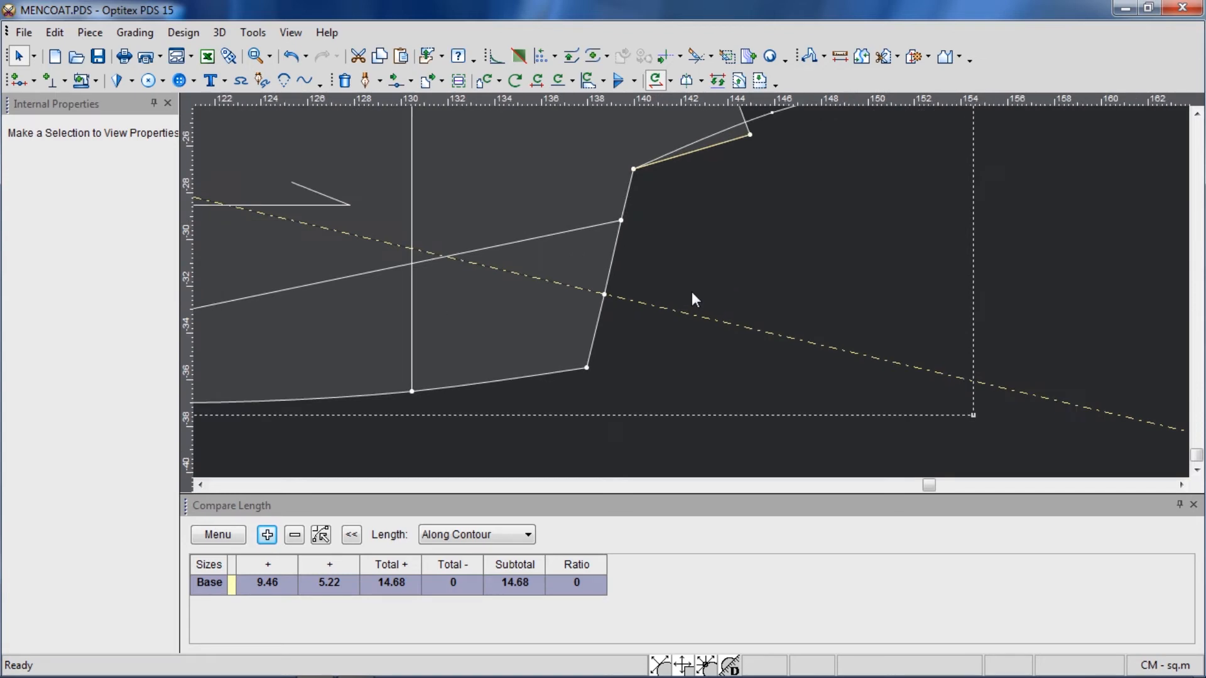
pyautogui.press('d')
pyautogui.click(604, 294)
pyautogui.press('Return')
pyautogui.click(687, 312)
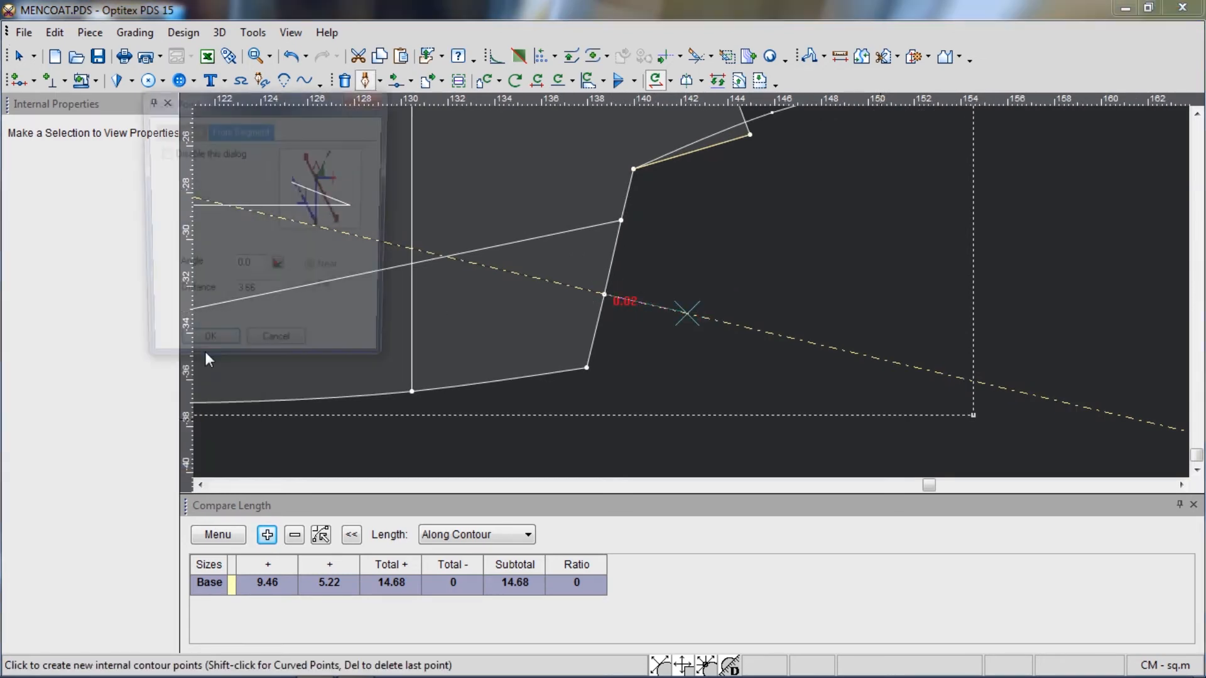
pyautogui.press('BackSpace')
pyautogui.press('BackSpace')
pyautogui.press('BackSpace')
pyautogui.press('BackSpace')
pyautogui.write('2.00')
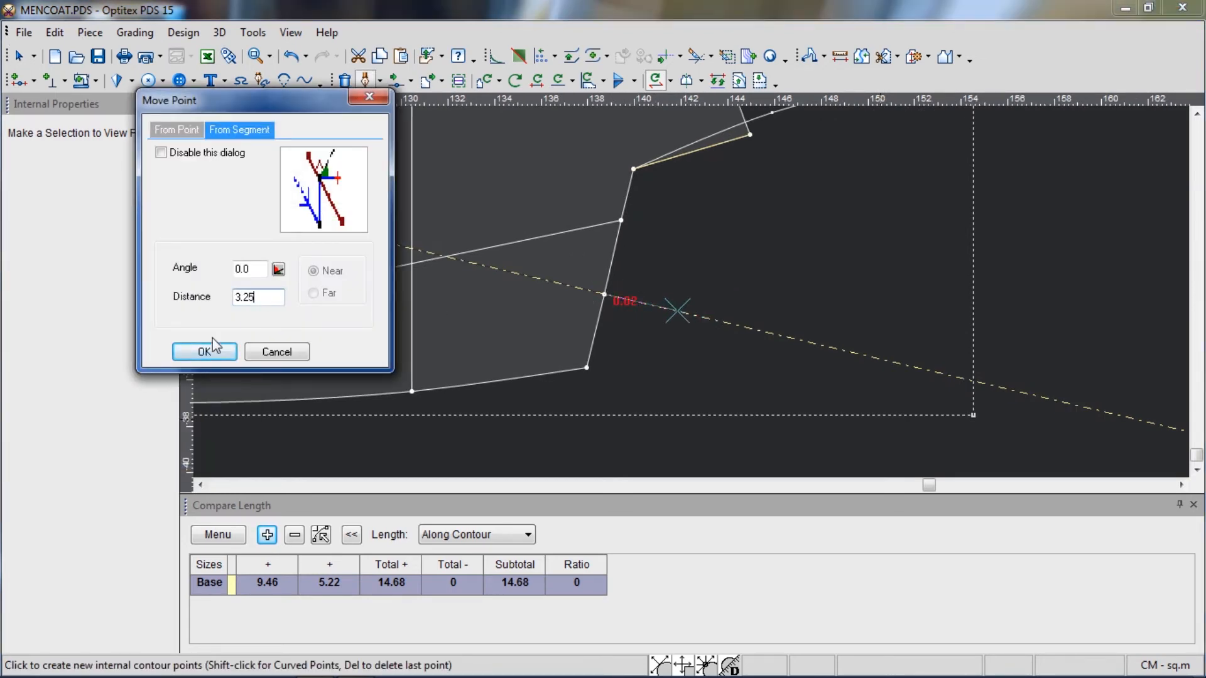
pyautogui.click(205, 351)
# - Continue the internal line straight to the outer end point of the curved neck extension line and finish it
pyautogui.scroll(-2, 700, 315)
pyautogui.scroll(1, 697, 287)
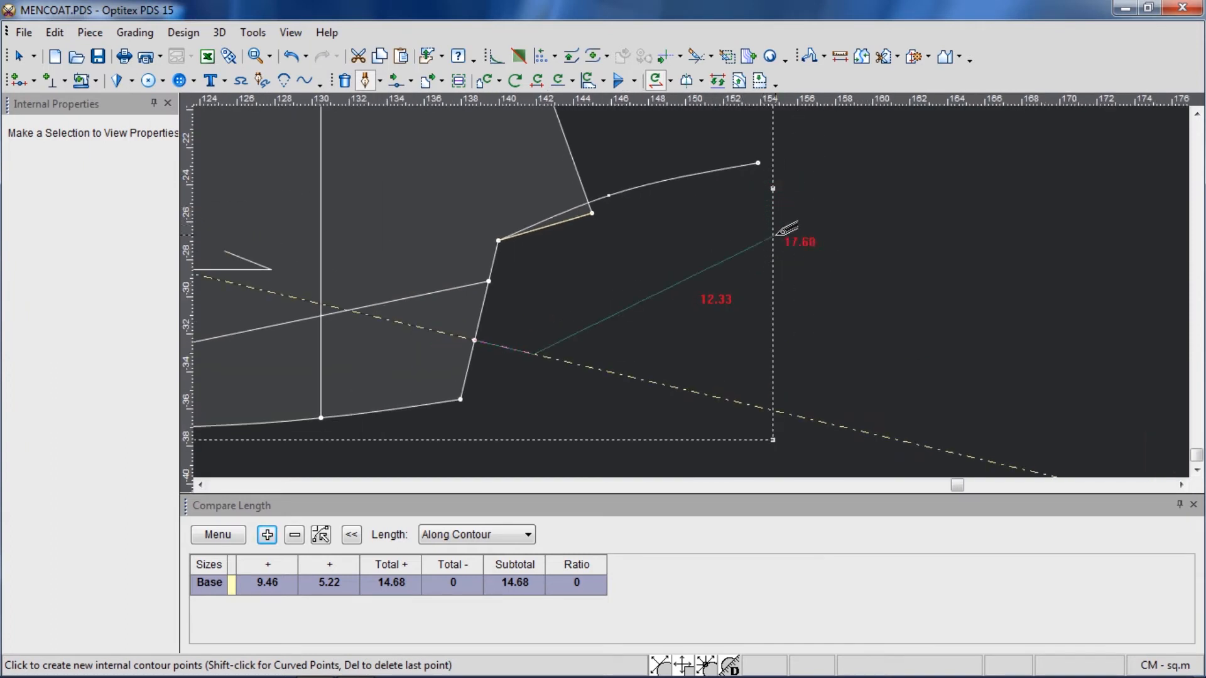
pyautogui.click(758, 164)
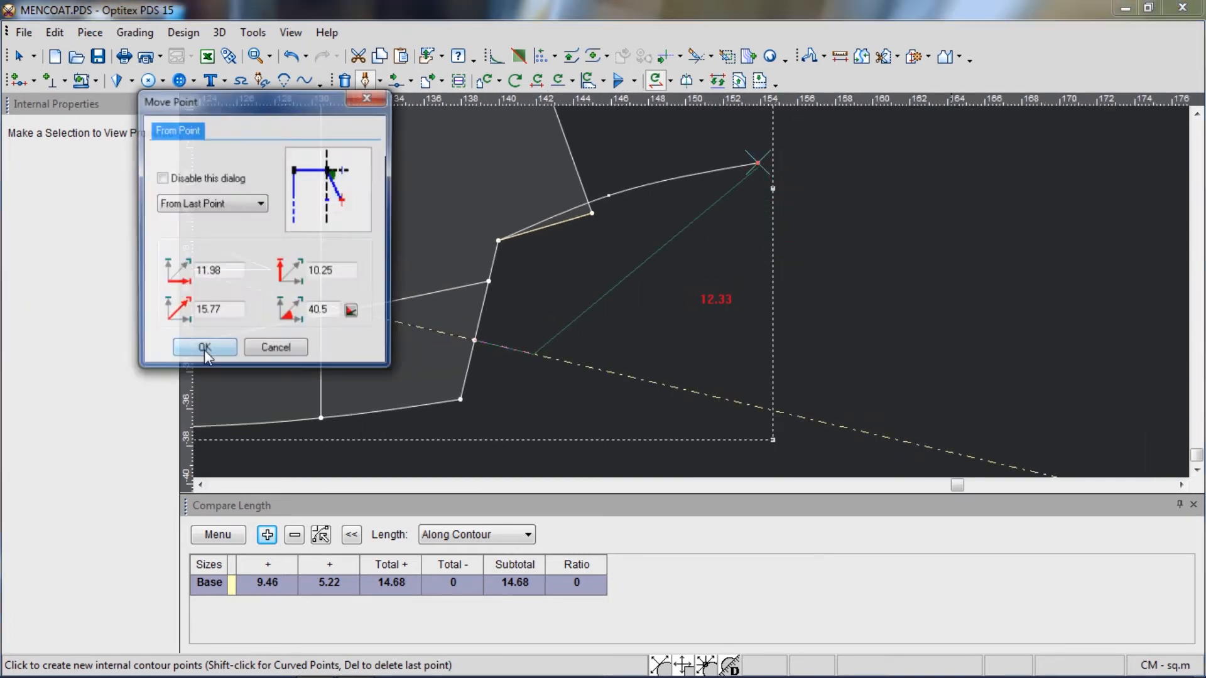
pyautogui.click(205, 349)
pyautogui.rightClick(872, 218)
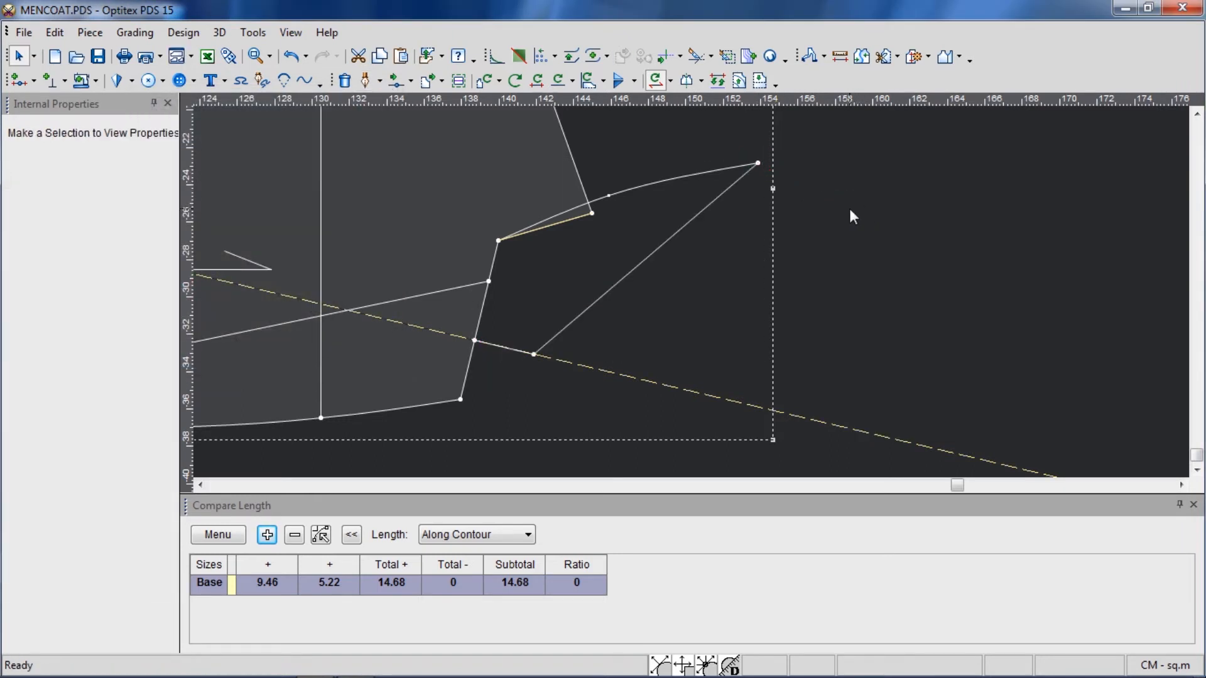
# - Create a guideline through the neck extension's curve point and its outer end point, and remove the lapel guideline
pyautogui.click(609, 196)
pyautogui.keyDown('shift'); pyautogui.click(758, 163); pyautogui.keyUp('shift')
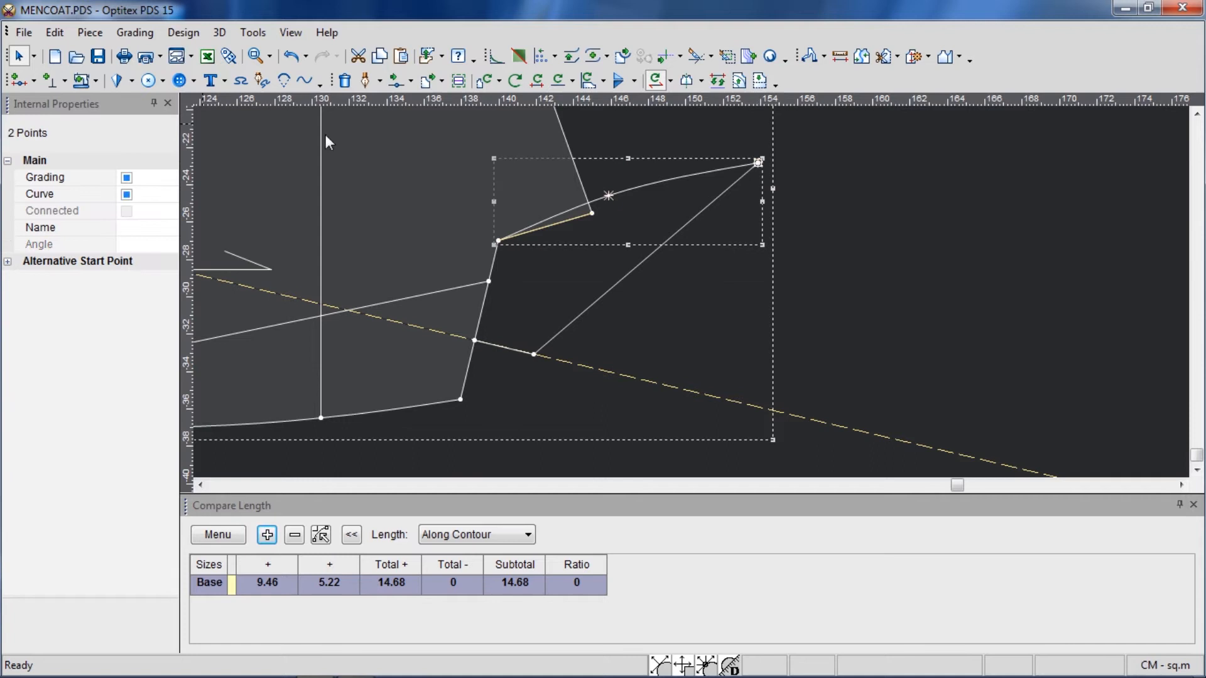
pyautogui.click(87, 32)
pyautogui.click(141, 151)
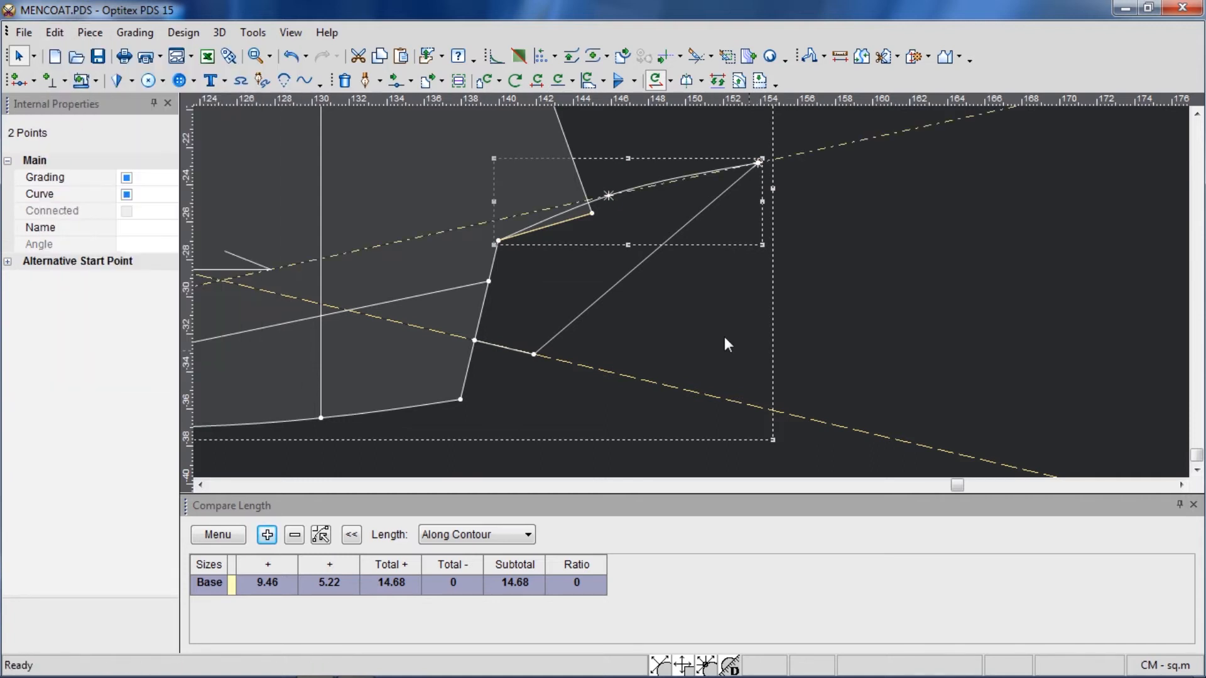
pyautogui.click(819, 416)
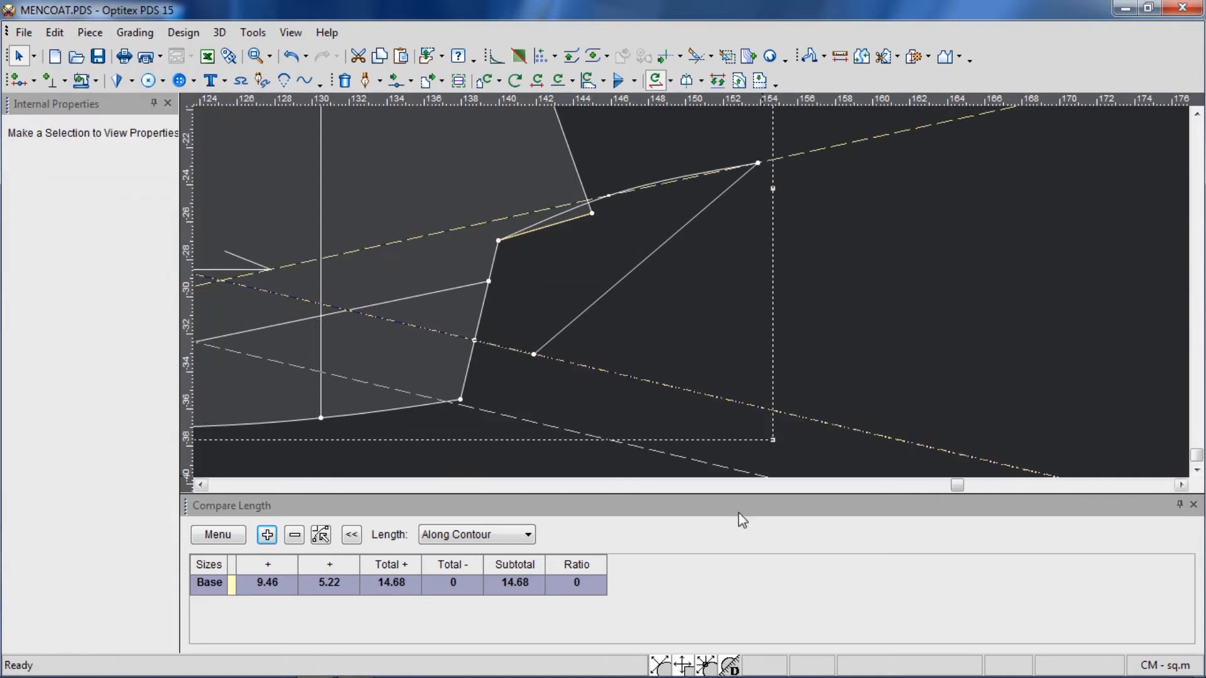
# - Offset the neck extension guideline by 5 cm toward the collar's outer edge
pyautogui.doubleClick(801, 154)
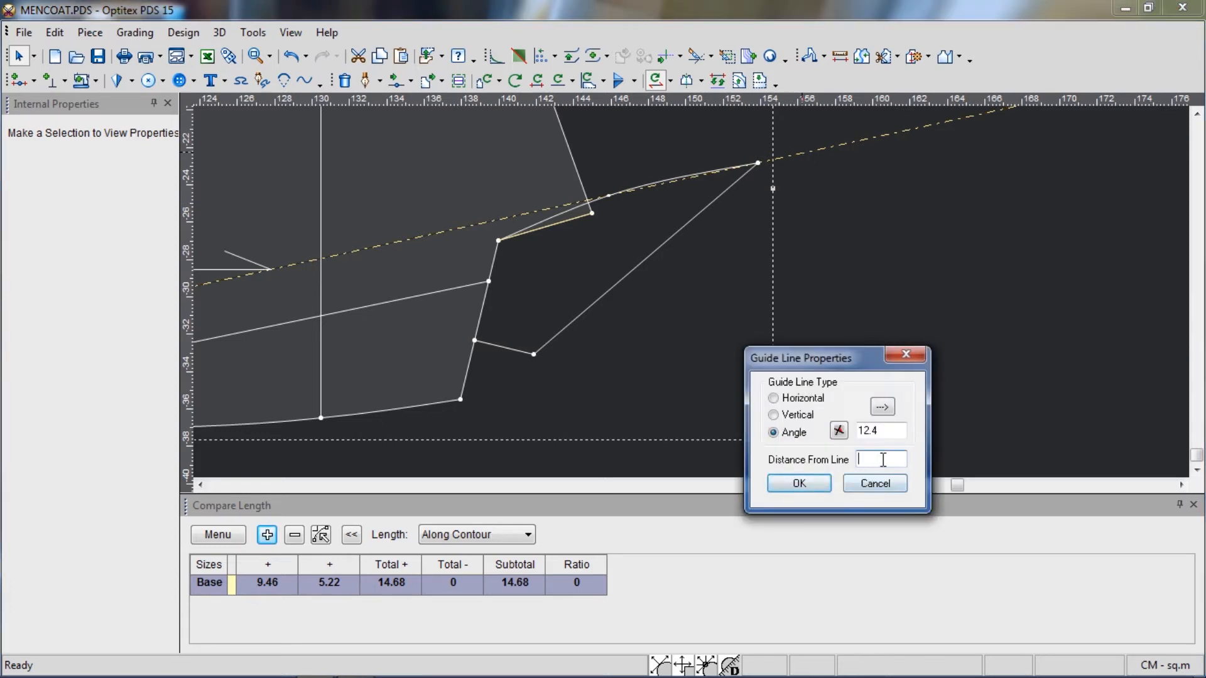
pyautogui.scroll(-3, 800, 487)
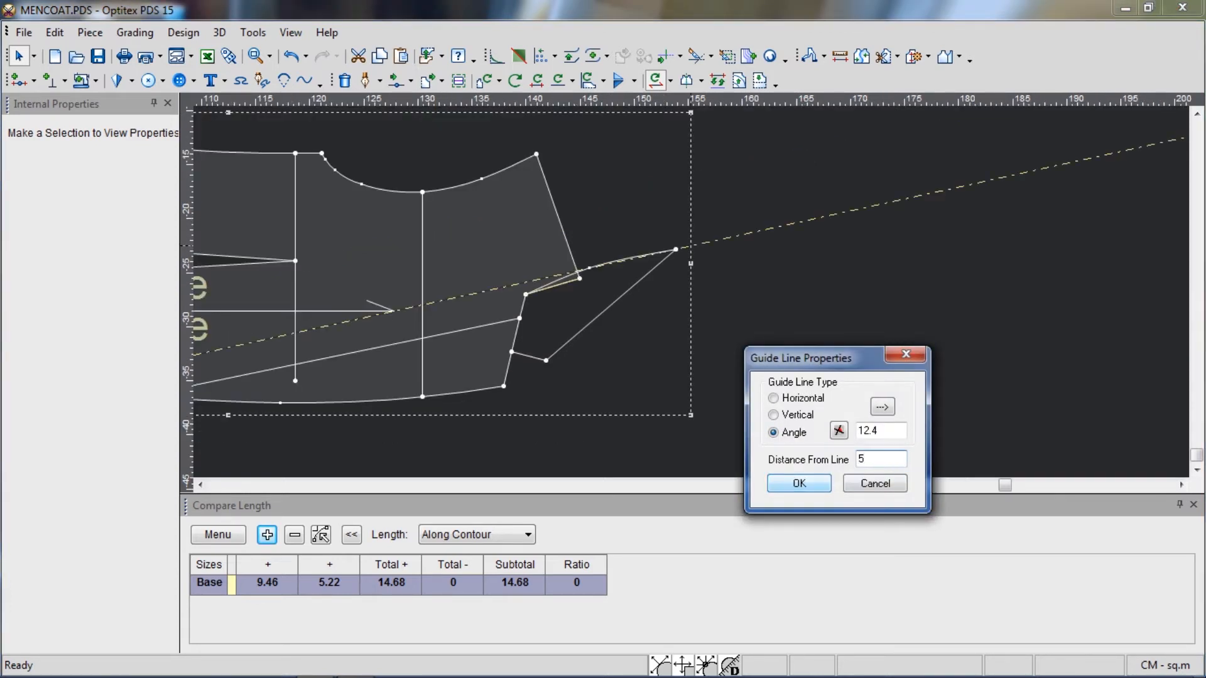
pyautogui.click(799, 483)
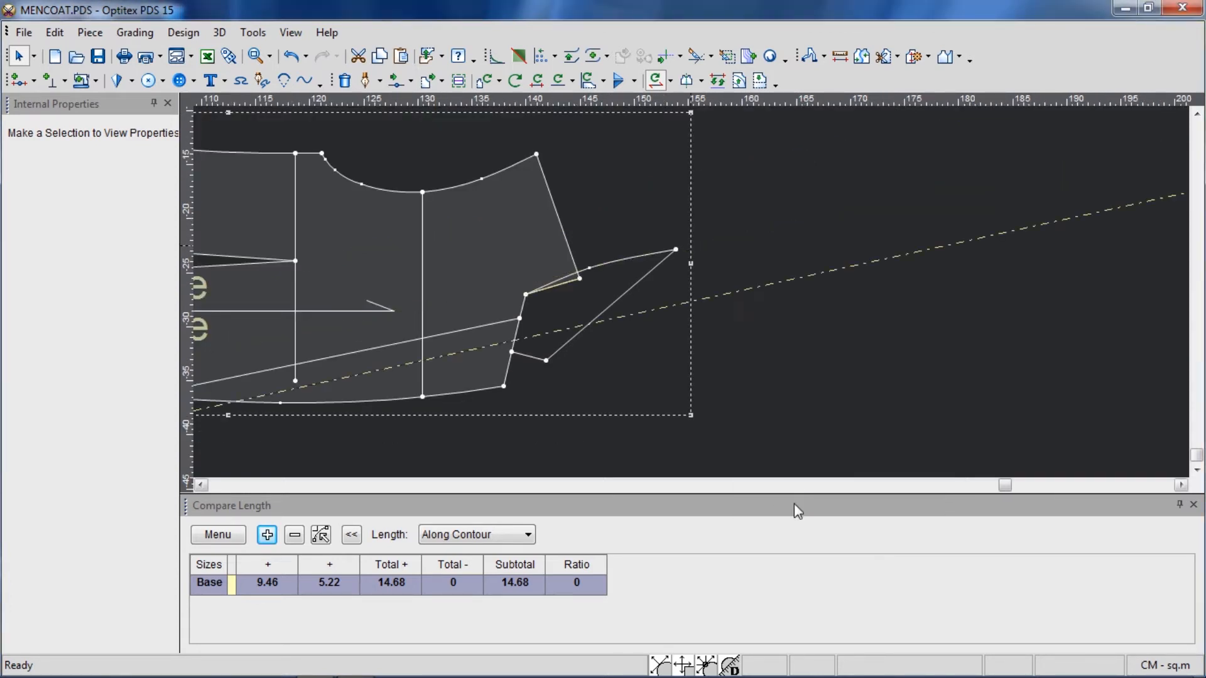
# - Copy the offset guideline and place the copy perpendicular to it through the neck extension's outer end point
pyautogui.scroll(2, 691, 292)
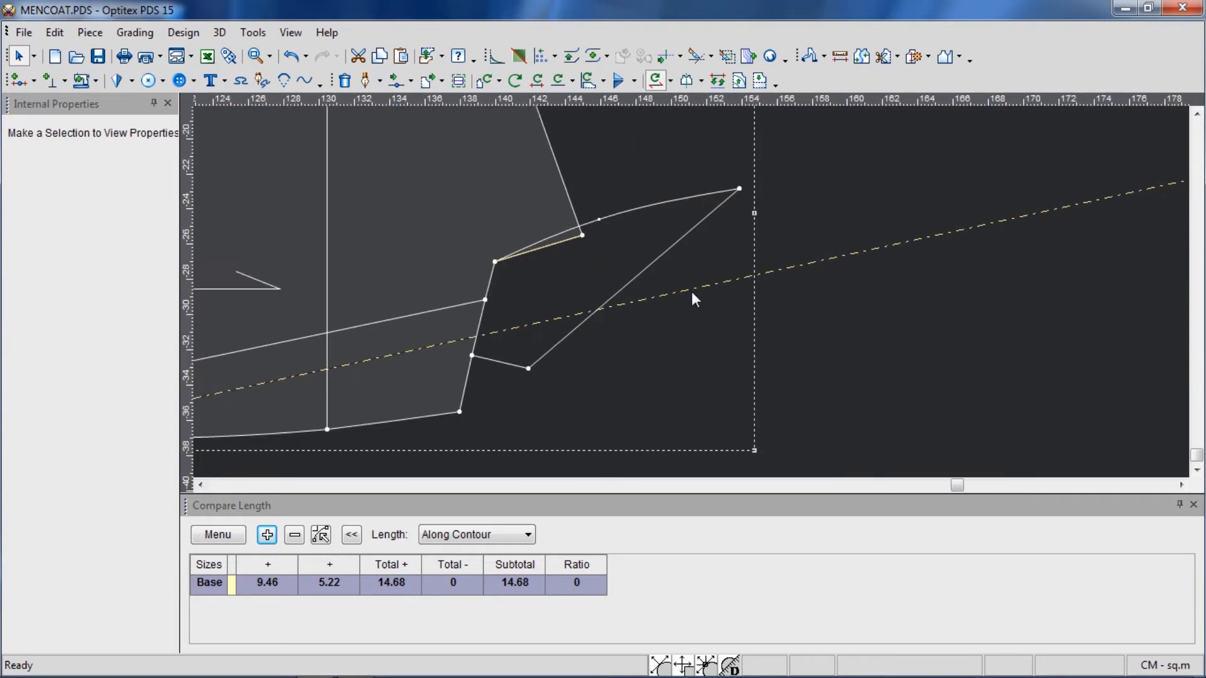
pyautogui.doubleClick(827, 259)
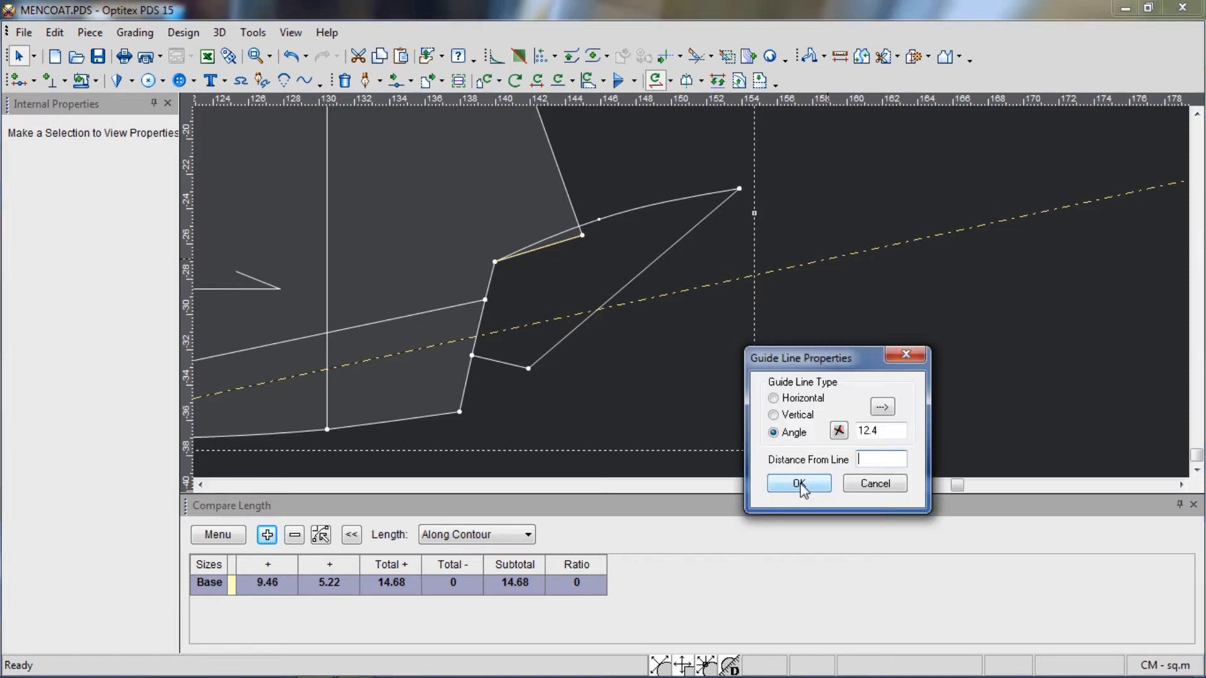
pyautogui.click(800, 484)
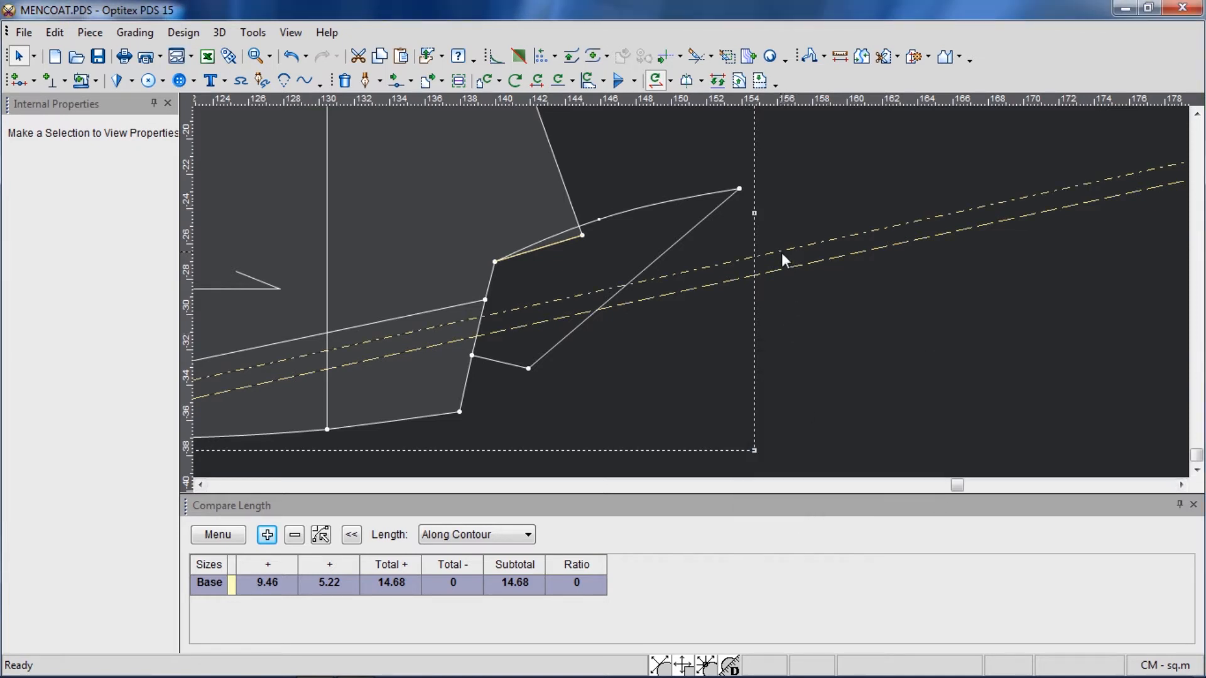
pyautogui.moveTo(781, 252); pyautogui.dragTo(741, 189)
pyautogui.moveTo(765, 244)
pyautogui.mouseDown()
pyautogui.moveTo(738, 231)
pyautogui.moveTo(737, 189)
pyautogui.moveTo(747, 228)
pyautogui.mouseUp()
# - Add a point on the slanted collar line, make it a non-curve corner, and move it to the intersection of the two guidelines
pyautogui.press('m')
pyautogui.click(739, 188)
pyautogui.click(691, 230)
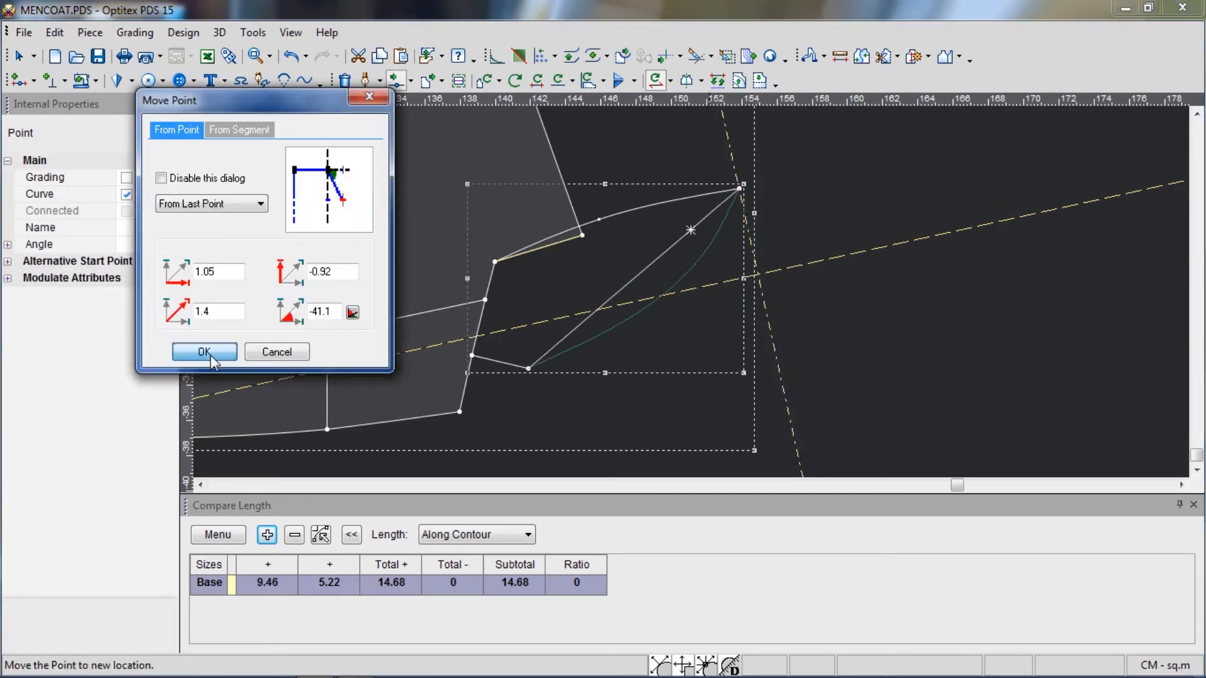
pyautogui.click(209, 354)
pyautogui.click(128, 195)
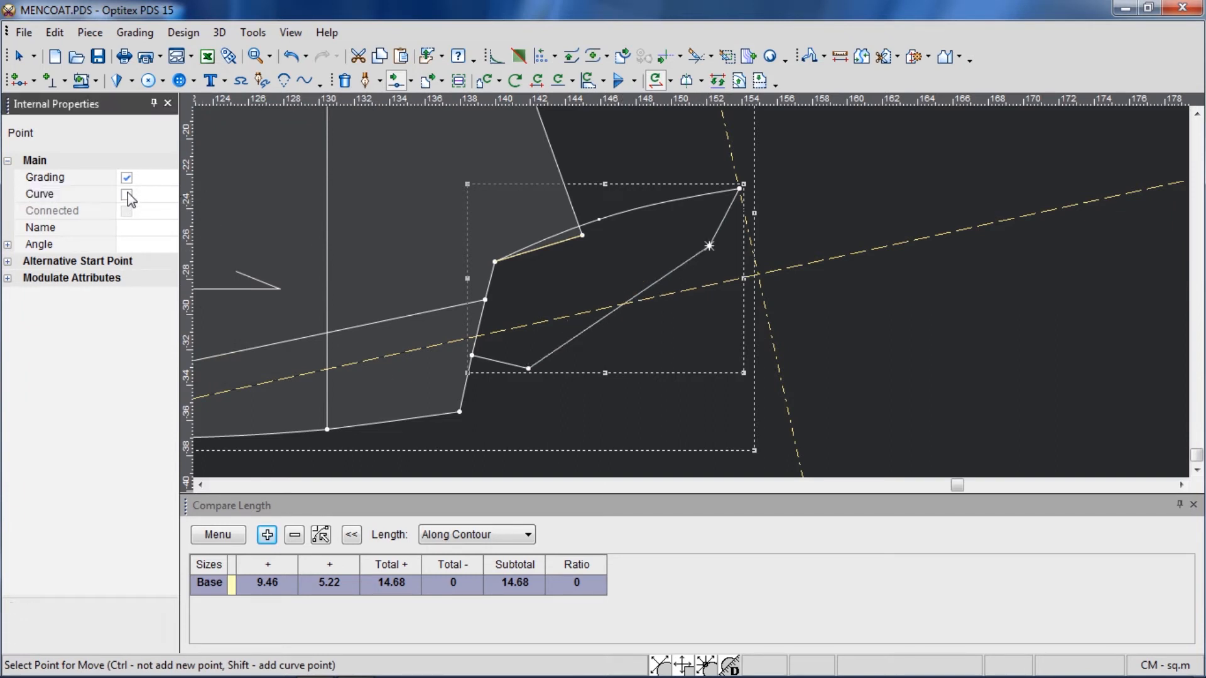
pyautogui.click(708, 247)
pyautogui.click(759, 275)
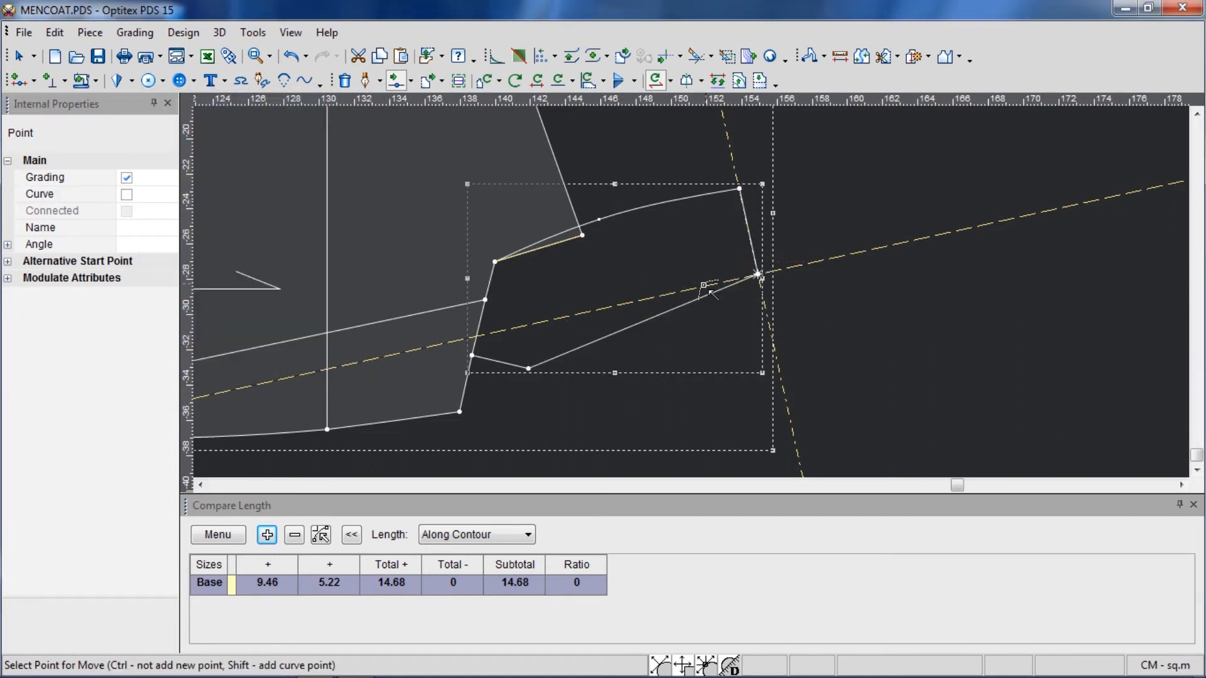
# - Add a curve point to the collar's outer edge line and move it onto the guideline close to the centre back corner
pyautogui.scroll(2, 709, 290)
pyautogui.click(591, 349)
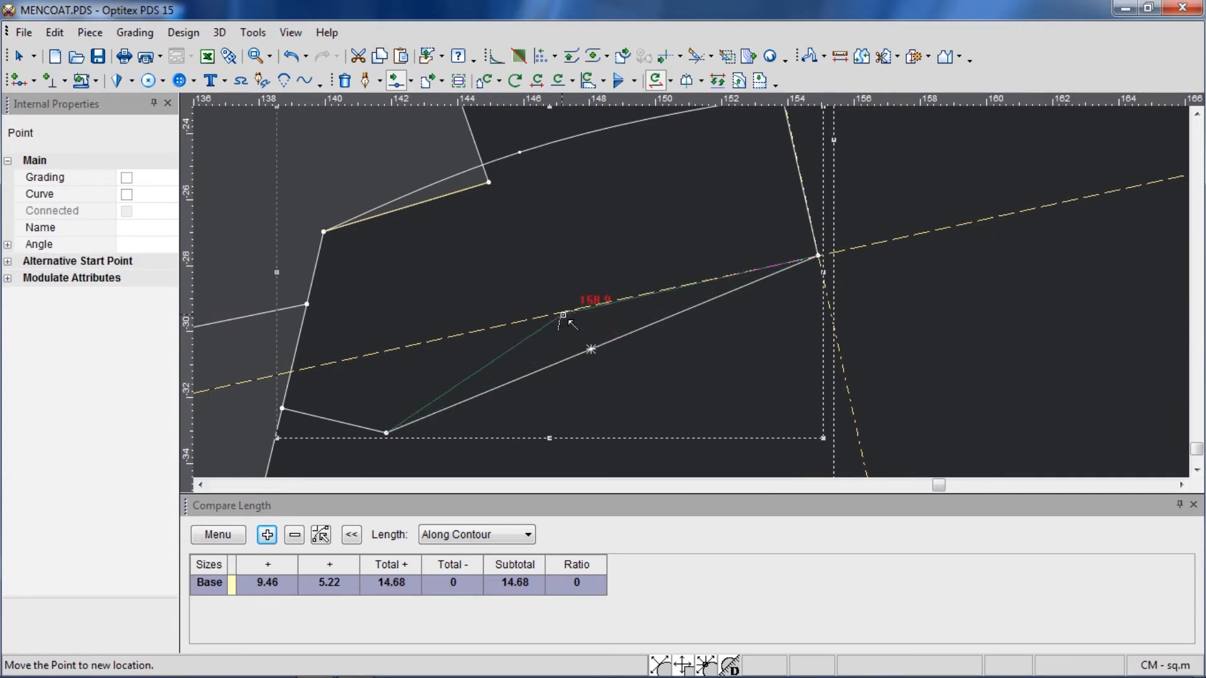
pyautogui.hotkey('ctrl', 'z')
pyautogui.keyDown('shift'); pyautogui.click(578, 353); pyautogui.keyUp('shift')
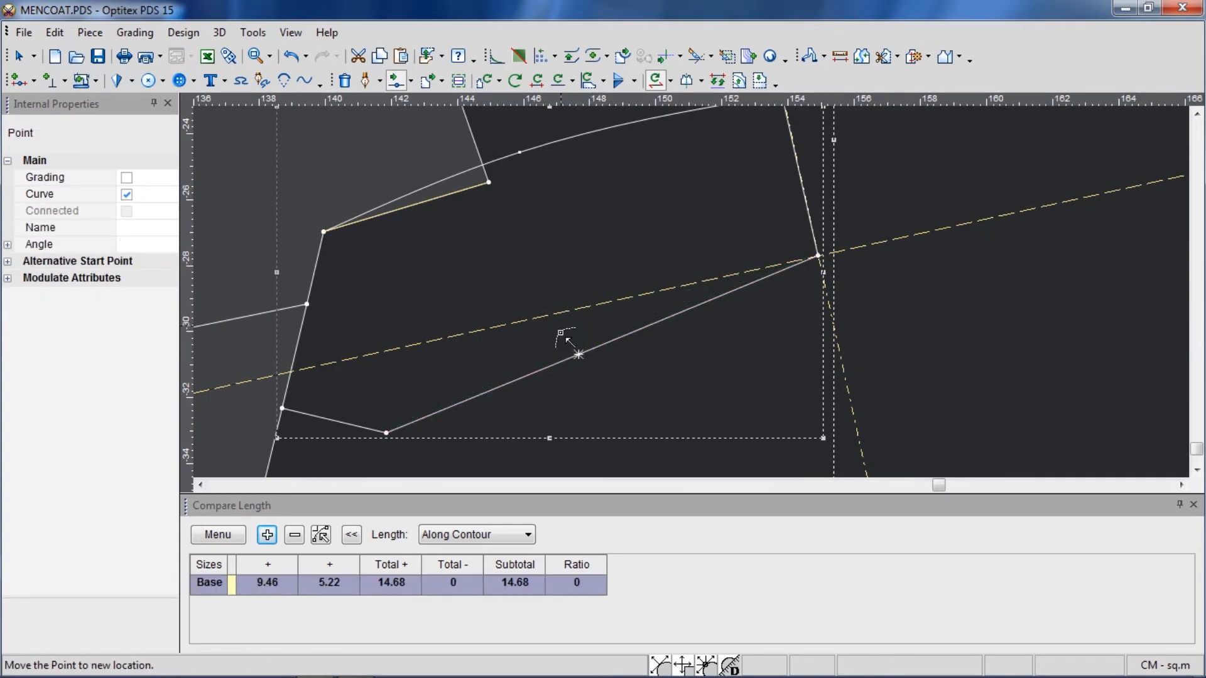
pyautogui.click(560, 315)
pyautogui.click(207, 347)
pyautogui.scroll(-1, 707, 324)
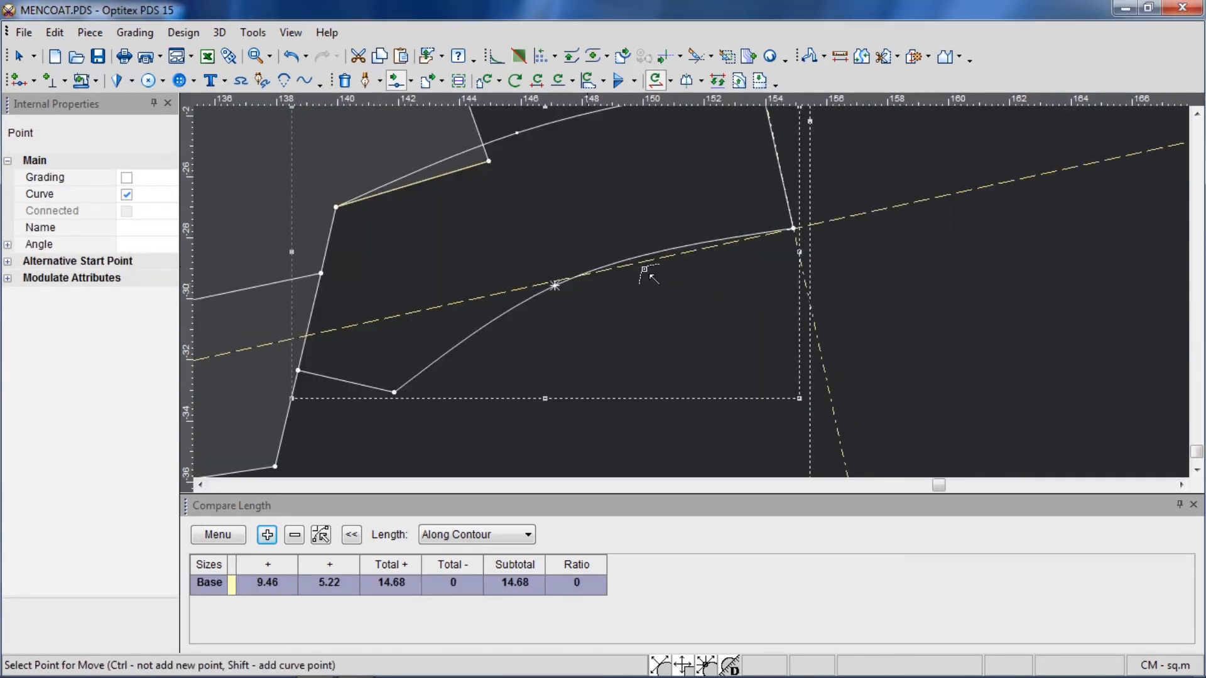
pyautogui.click(554, 285)
pyautogui.click(721, 245)
pyautogui.click(207, 348)
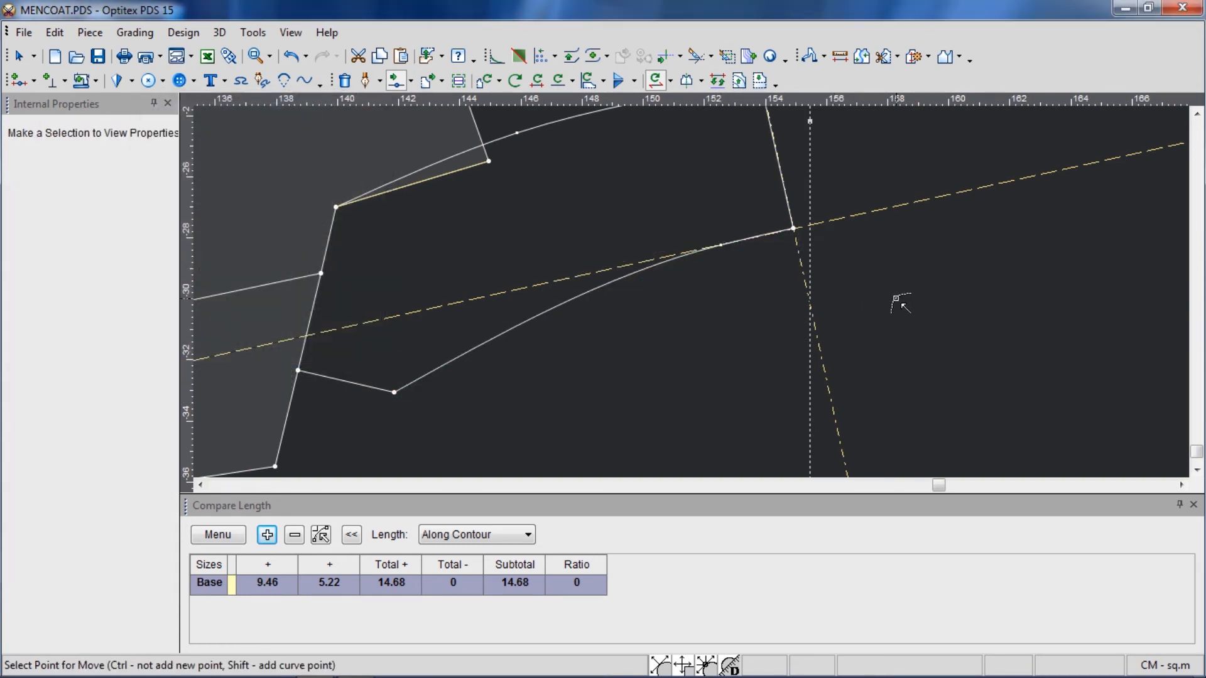
# - Add a second curve point nearer the collar tip and pull it slightly toward the guideline to shape the outer edge
pyautogui.scroll(-2, 901, 304)
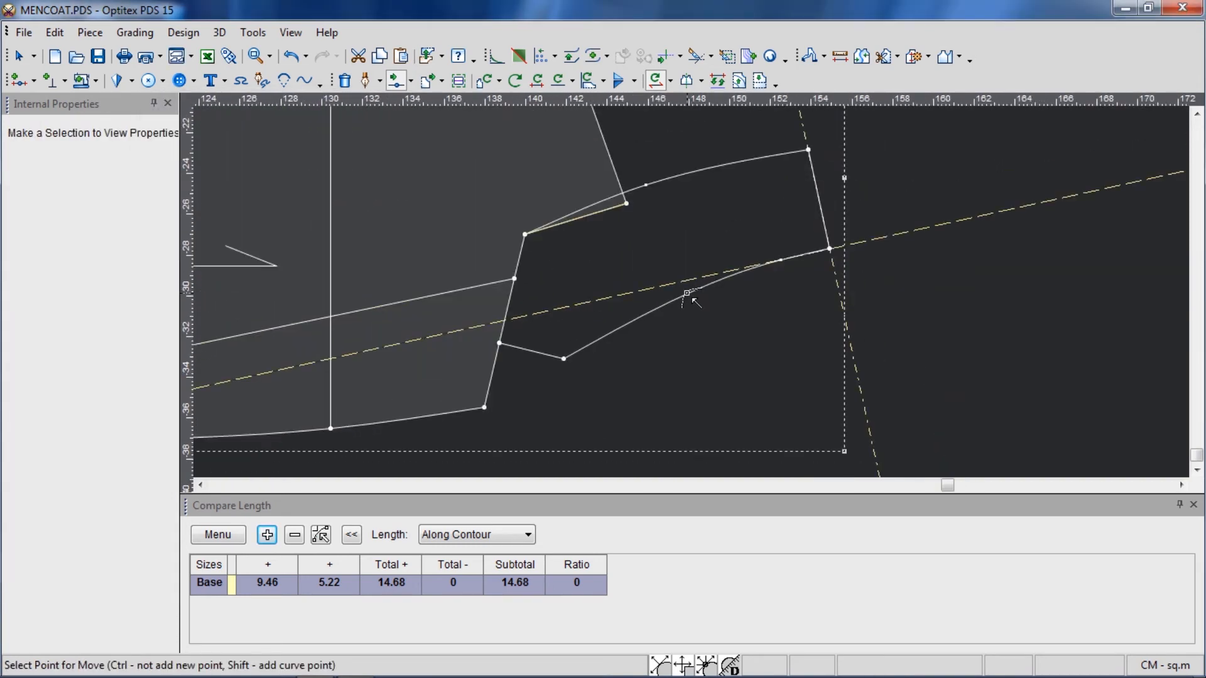
pyautogui.scroll(1, 690, 300)
pyautogui.click(694, 289)
pyautogui.click(682, 294)
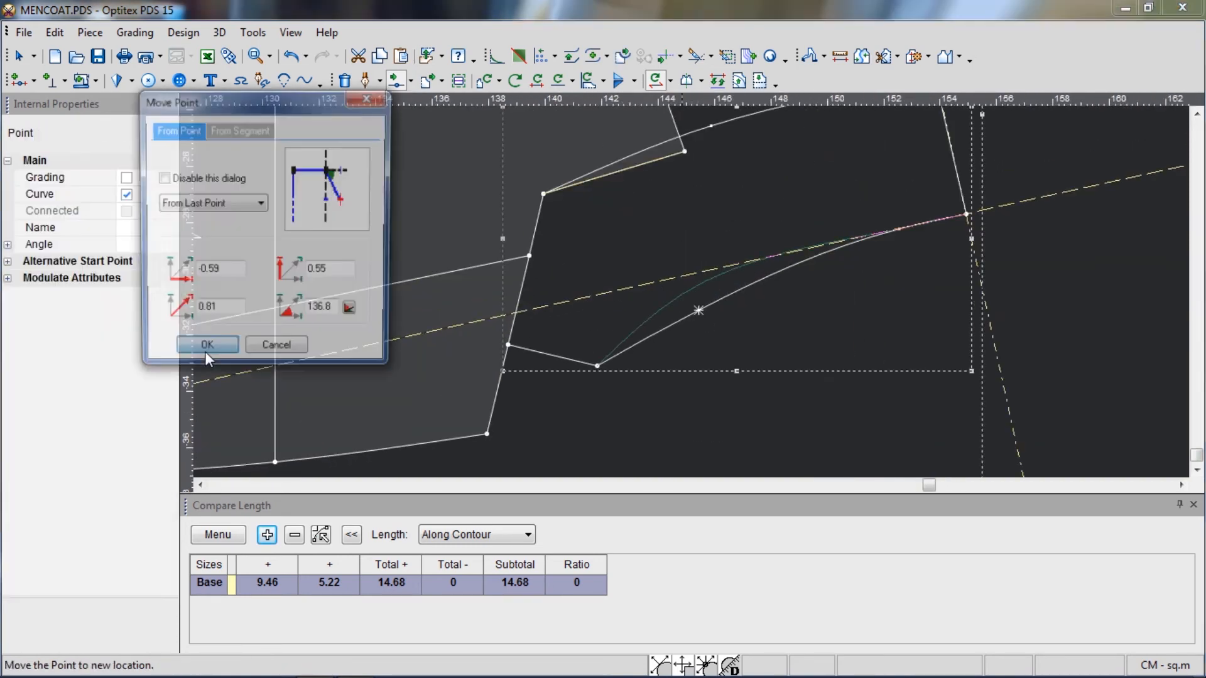
pyautogui.click(210, 346)
pyautogui.click(682, 295)
pyautogui.click(684, 296)
pyautogui.click(210, 346)
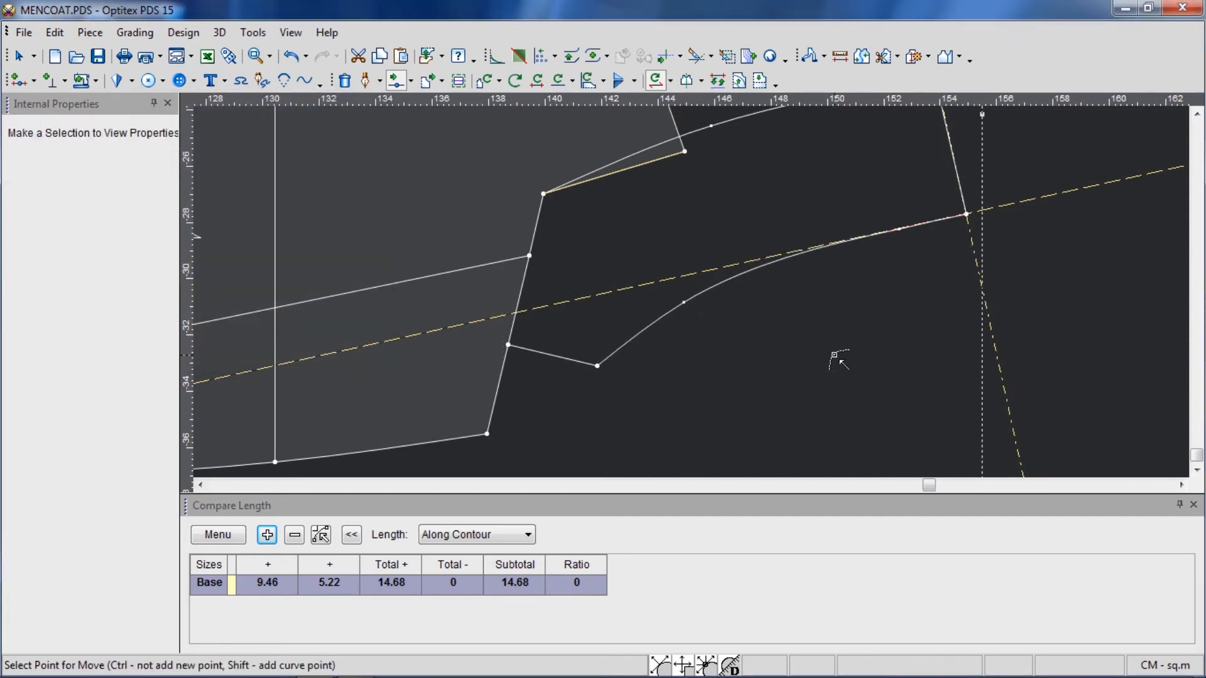
# - Trace the neck line, centre back, outer edge, collar tip and lapel edge segments into a new collar piece
pyautogui.scroll(3, 816, 349)
pyautogui.scroll(-3, 697, 296)
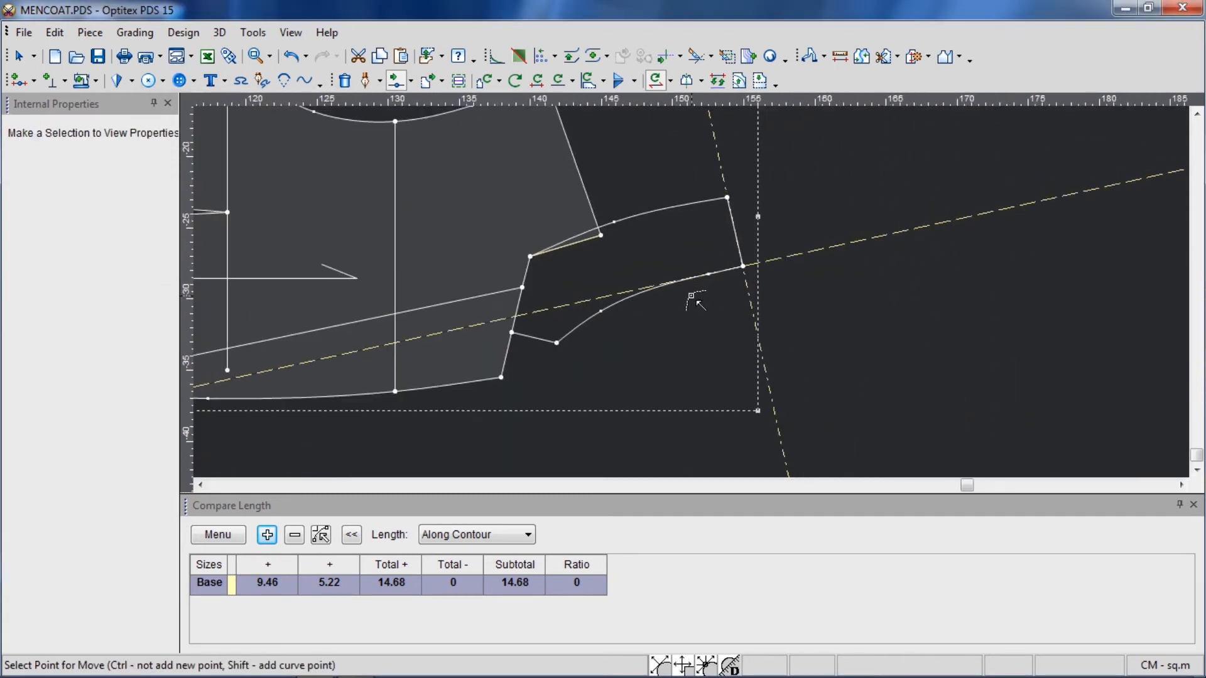
pyautogui.scroll(-1, 782, 300)
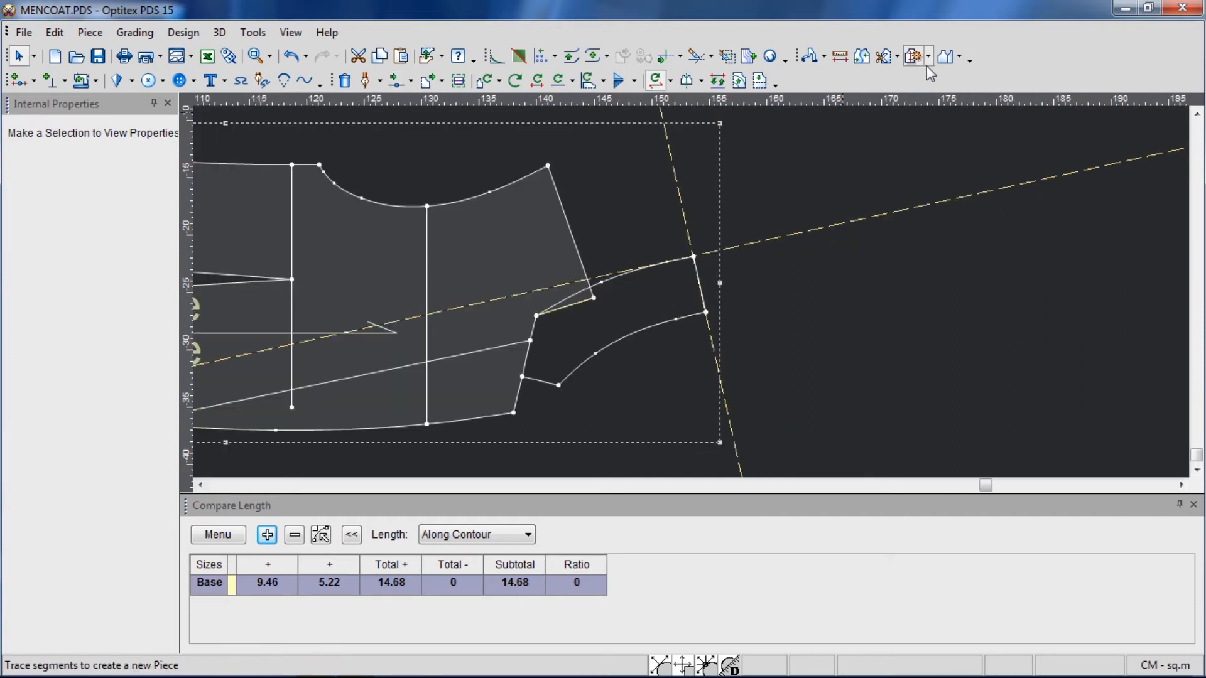
pyautogui.click(915, 56)
pyautogui.click(698, 284)
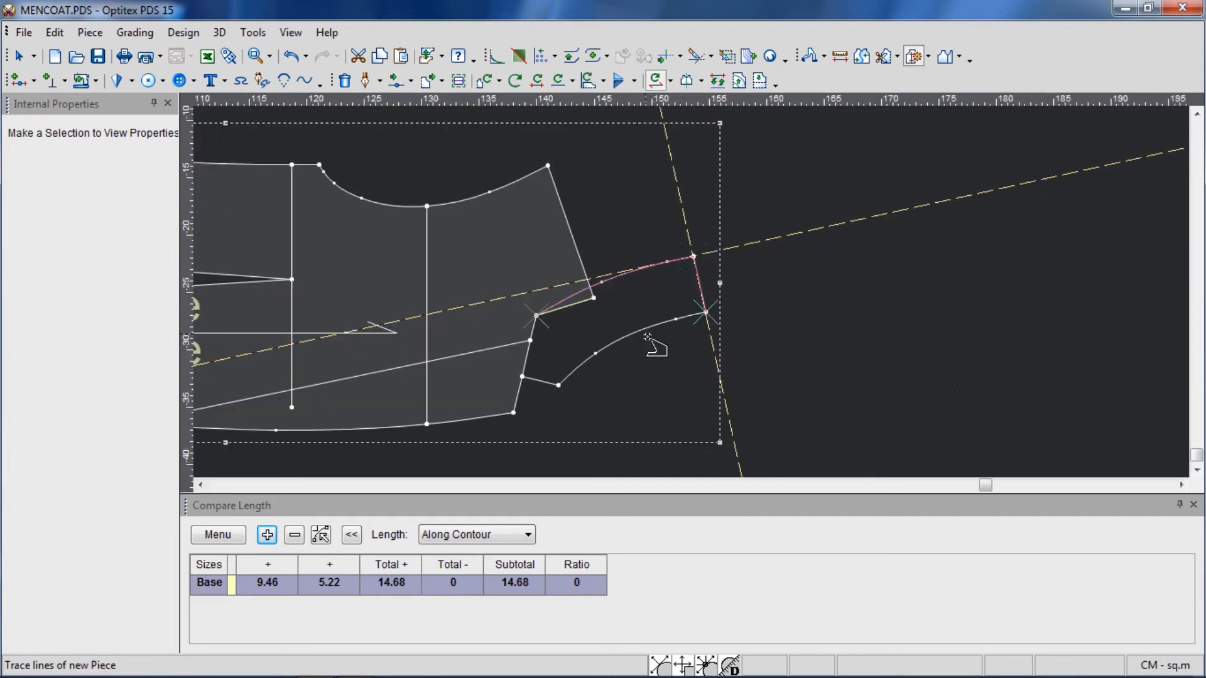
pyautogui.click(646, 334)
pyautogui.click(535, 382)
pyautogui.click(529, 356)
pyautogui.click(534, 326)
pyautogui.click(546, 387)
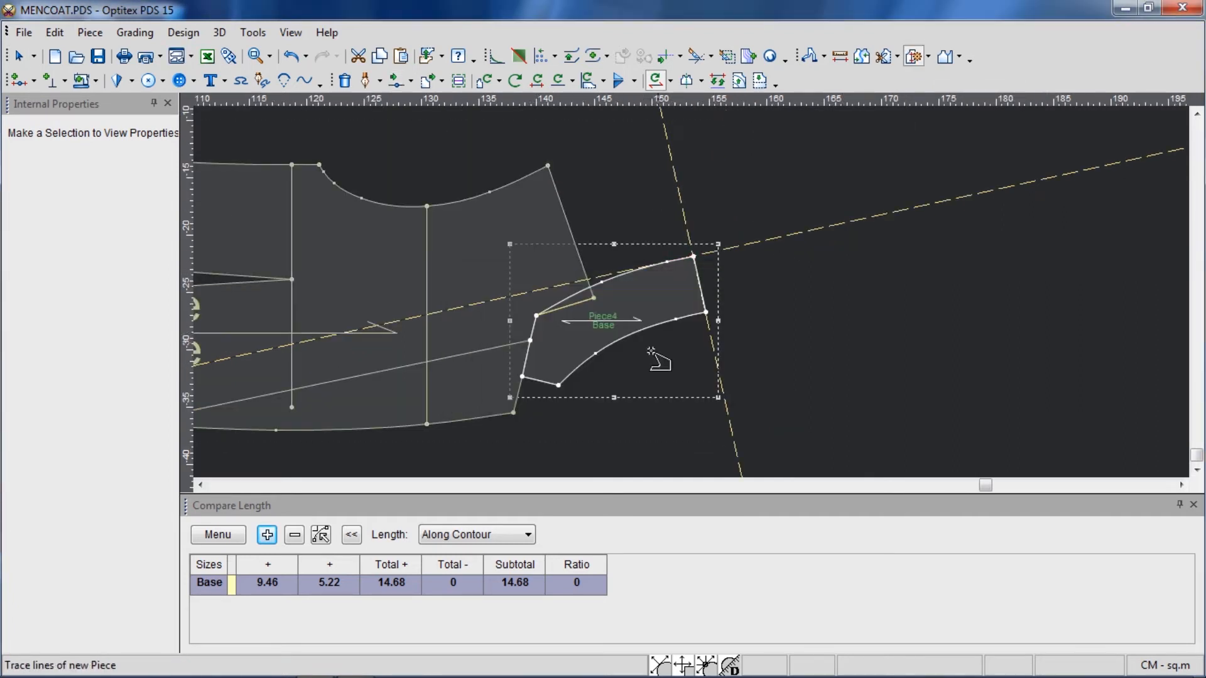
pyautogui.rightClick(816, 292)
pyautogui.click(835, 302)
# - Mirror the collar piece across its centre back edge as a half line and move it clear of the front piece
pyautogui.click(687, 81)
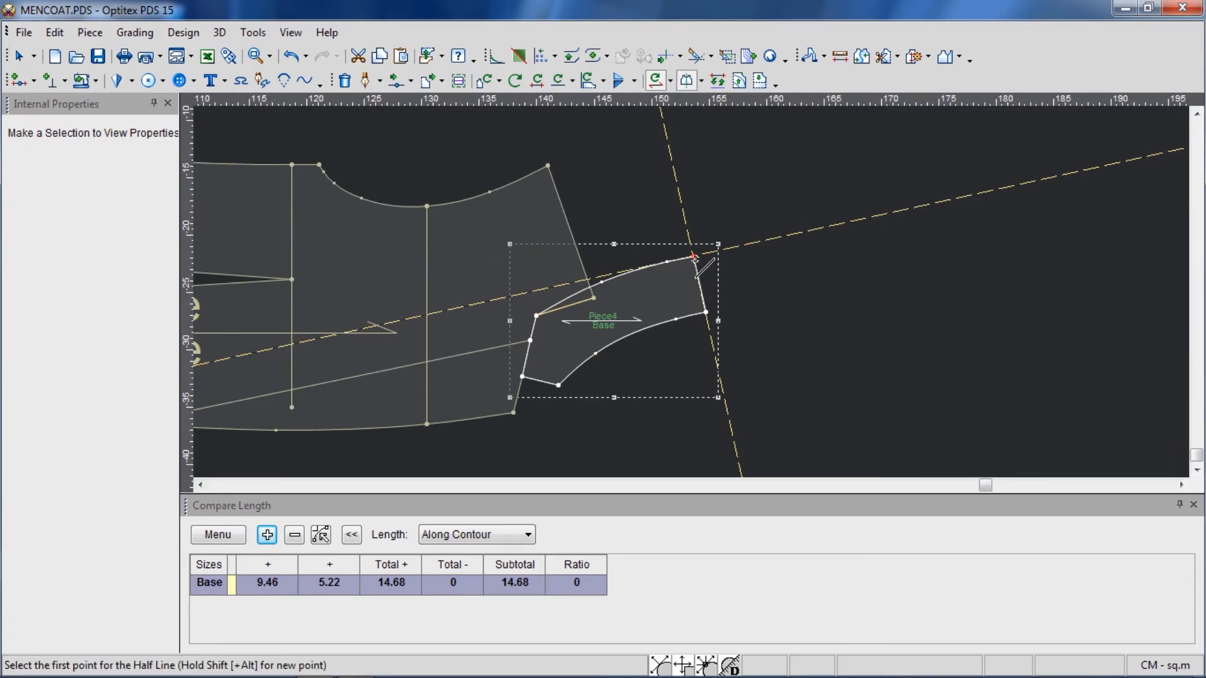
pyautogui.click(693, 257)
pyautogui.click(706, 312)
pyautogui.scroll(-2, 790, 215)
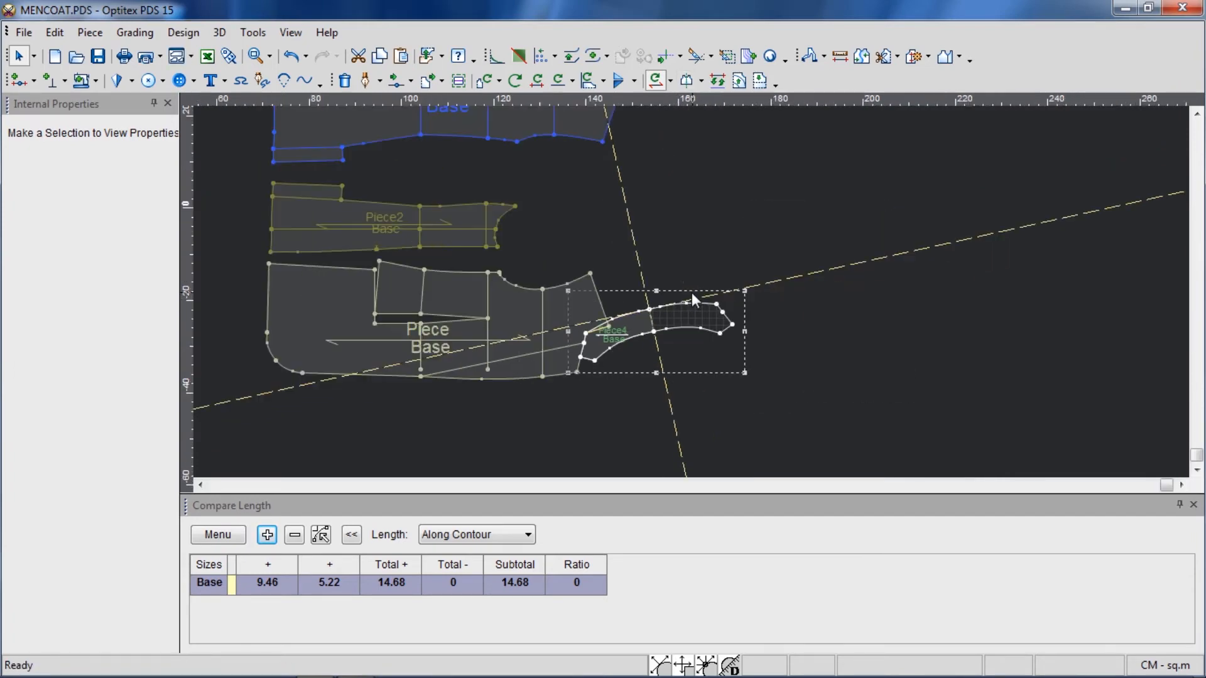
pyautogui.moveTo(693, 300); pyautogui.dragTo(776, 187)
pyautogui.scroll(2, 730, 202)
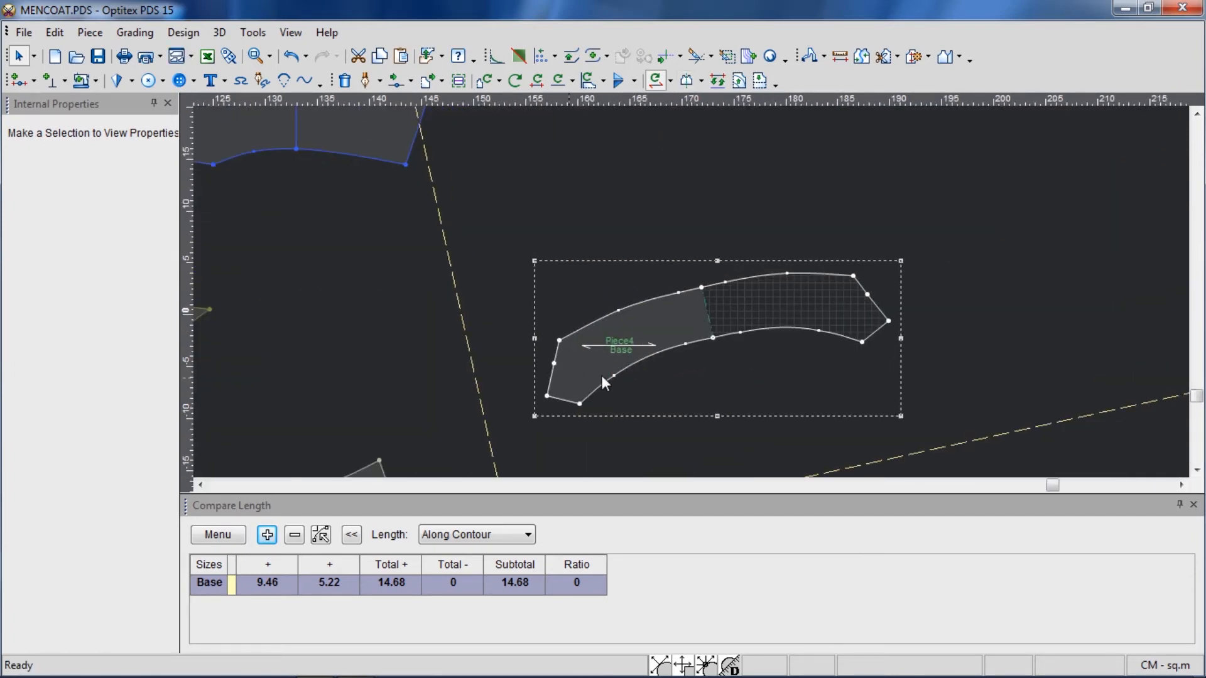
# - Rotate the collar piece's baseline to run parallel to its centre back line
pyautogui.scroll(-1, 691, 292)
pyautogui.scroll(5, 691, 291)
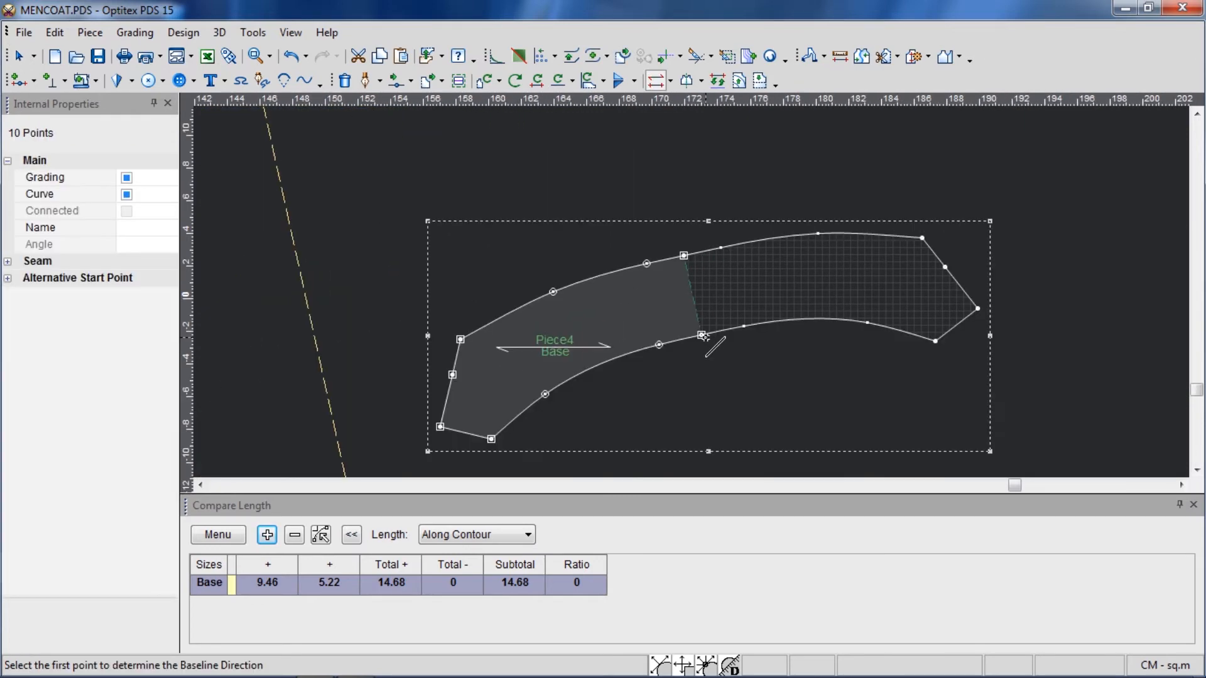
pyautogui.click(702, 335)
pyautogui.click(684, 255)
pyautogui.rightClick(676, 209)
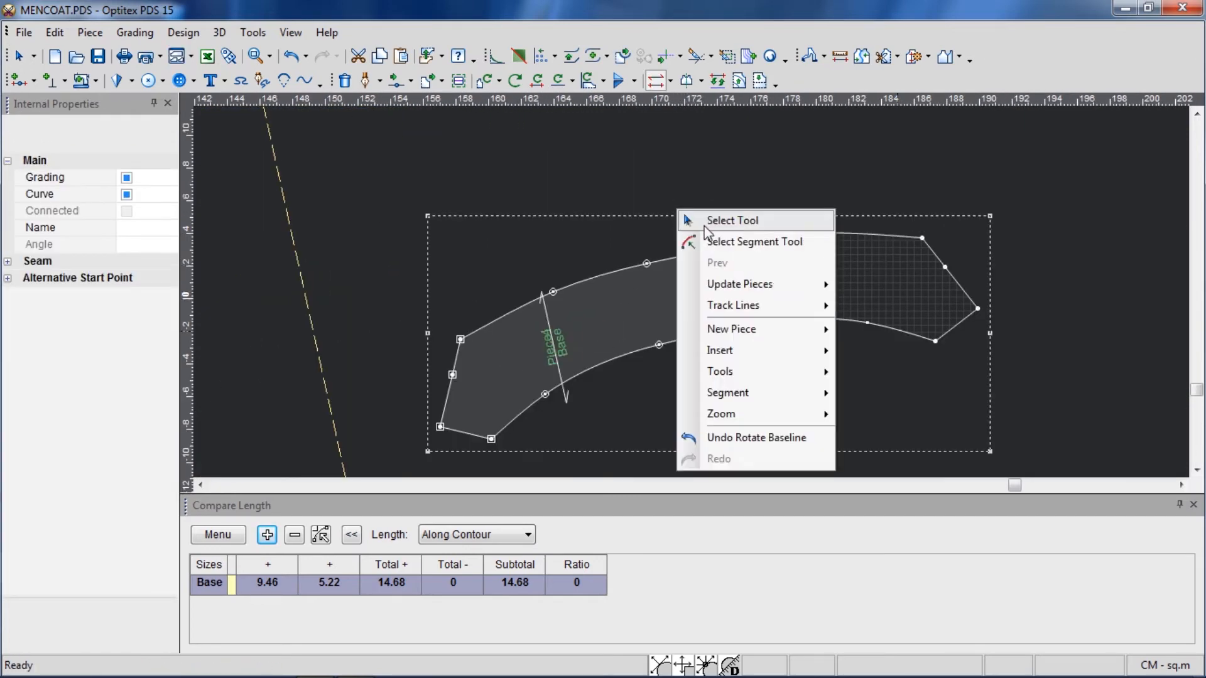
pyautogui.click(706, 224)
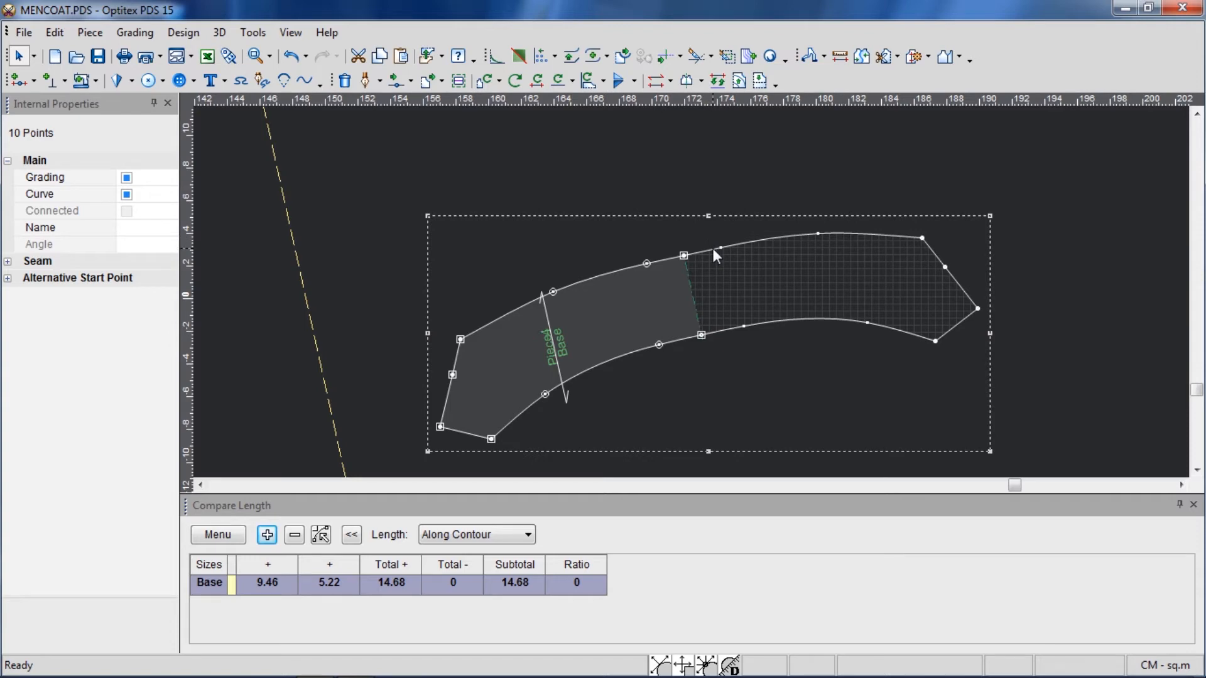
# - Undo the last baseline change and rotate the collar piece so its baseline lies horizontal
pyautogui.hotkey('ctrl', 'z')
pyautogui.press('b')
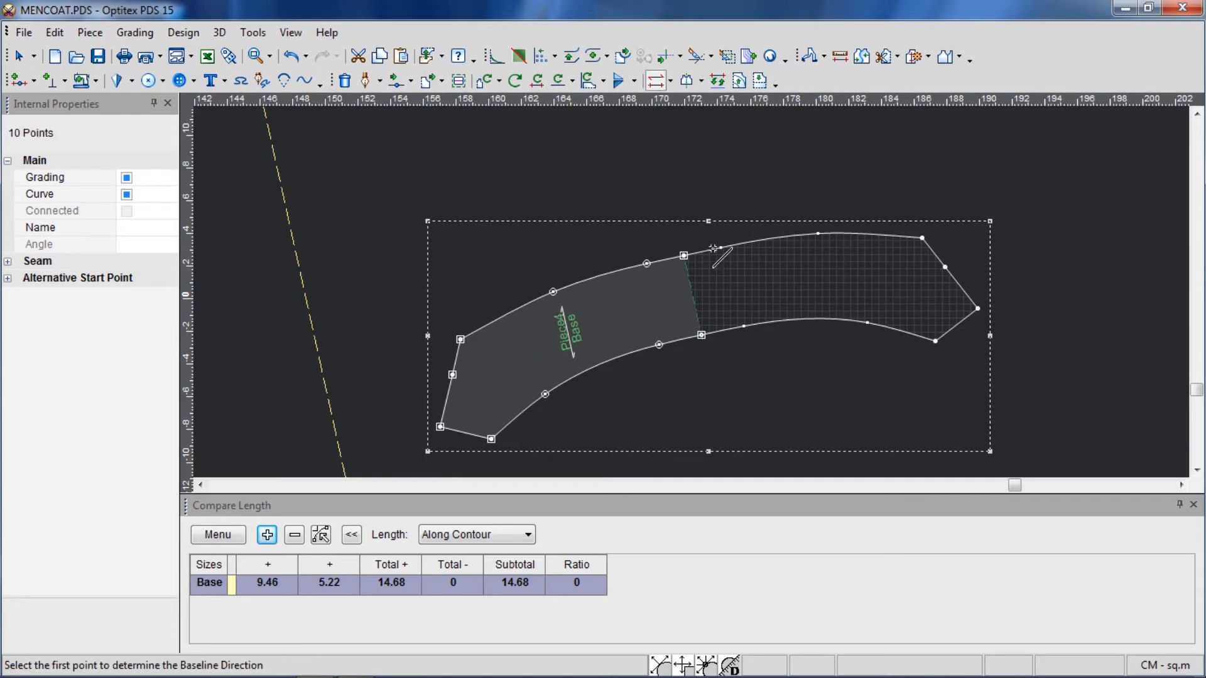
pyautogui.press('=')
pyautogui.rightClick(850, 216)
pyautogui.click(864, 231)
pyautogui.scroll(2, 815, 279)
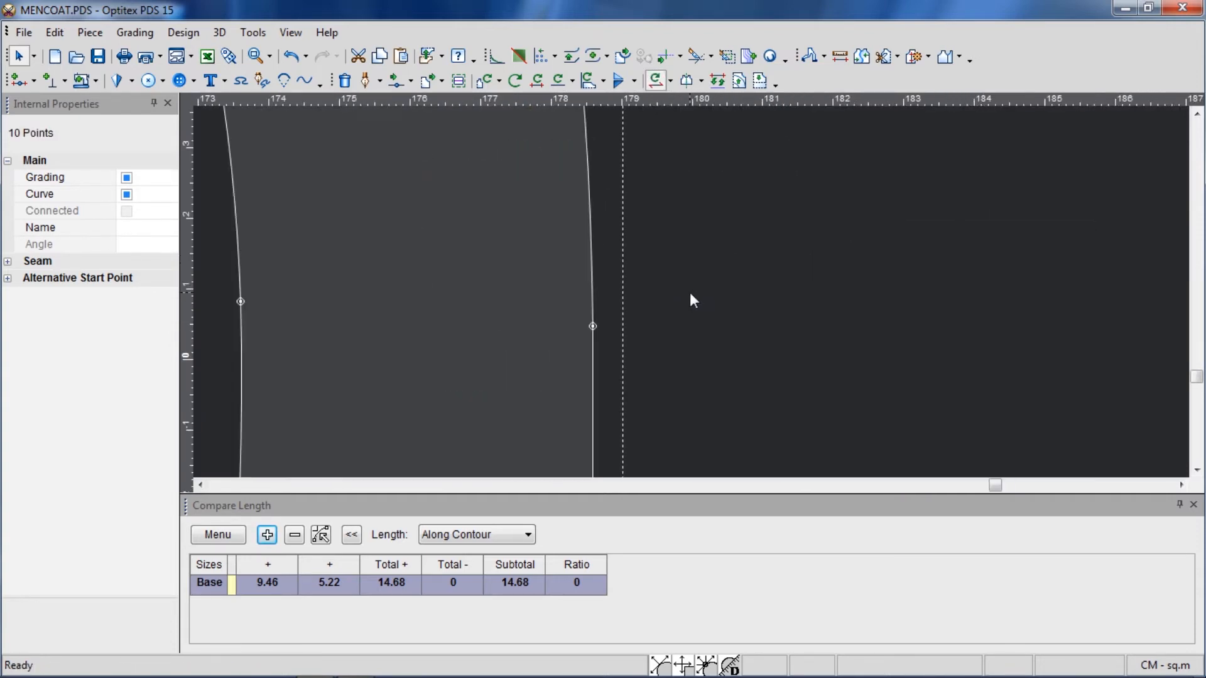
# - Move the curve points beside the centre back line closer to it on both long edges of the collar
pyautogui.scroll(-2, 690, 292)
pyautogui.press('m')
pyautogui.click(707, 240)
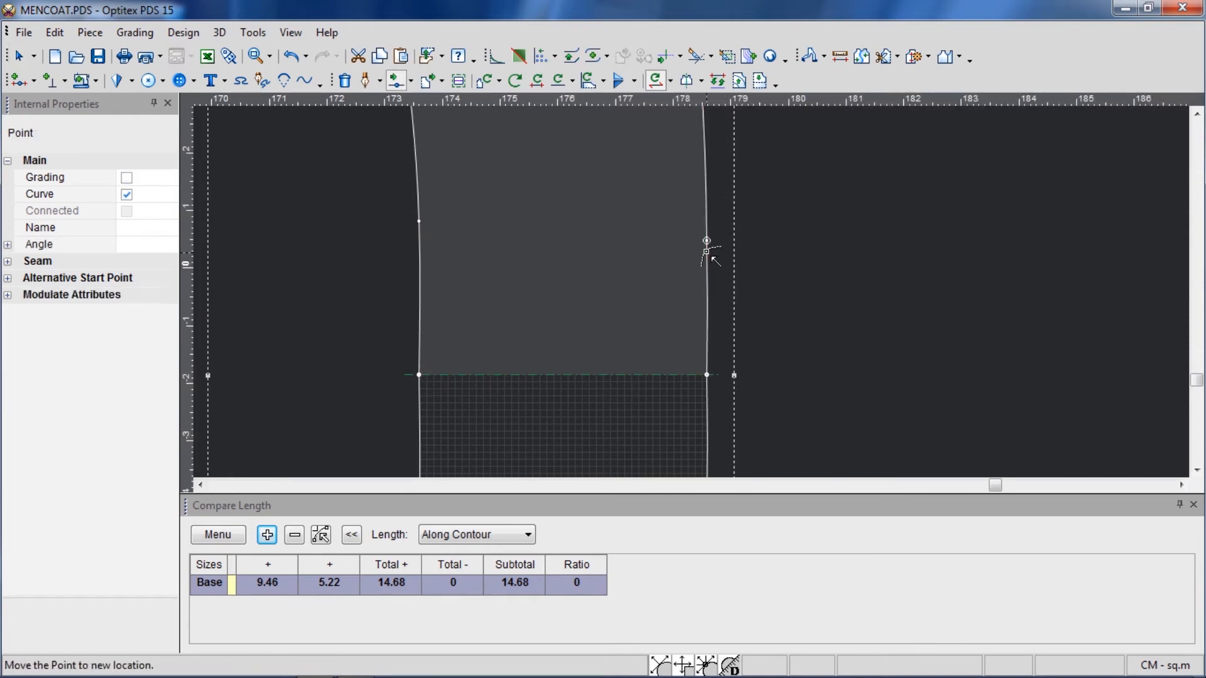
pyautogui.click(705, 271)
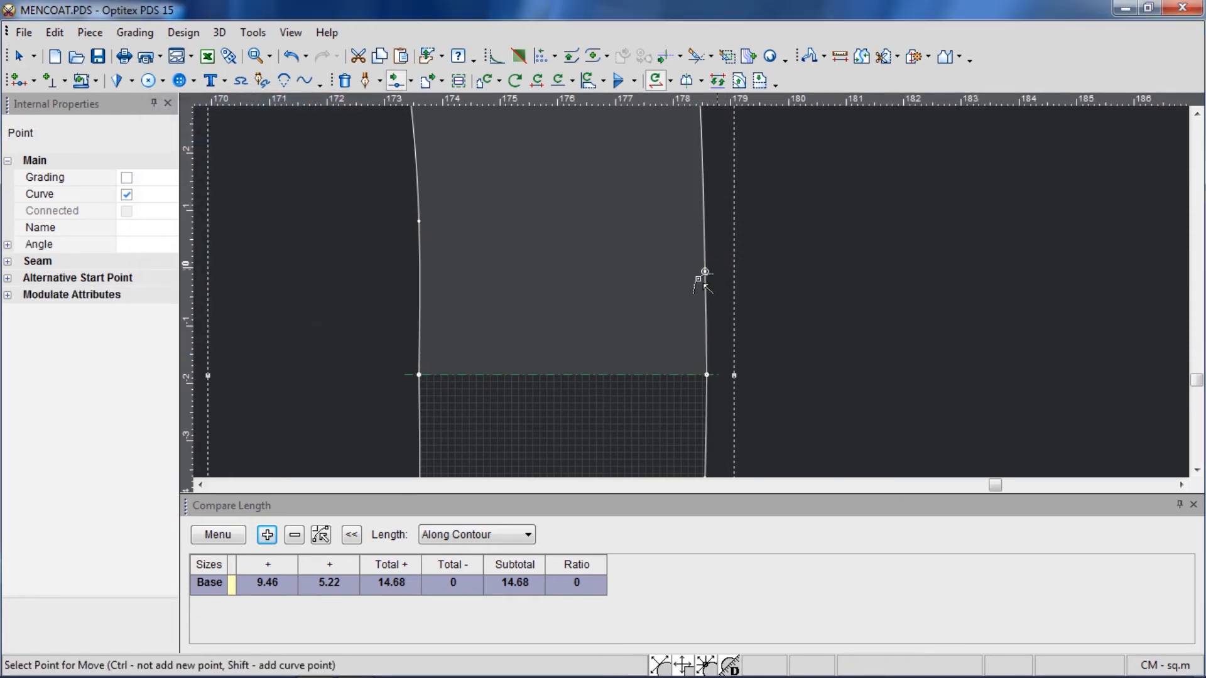
pyautogui.click(424, 241)
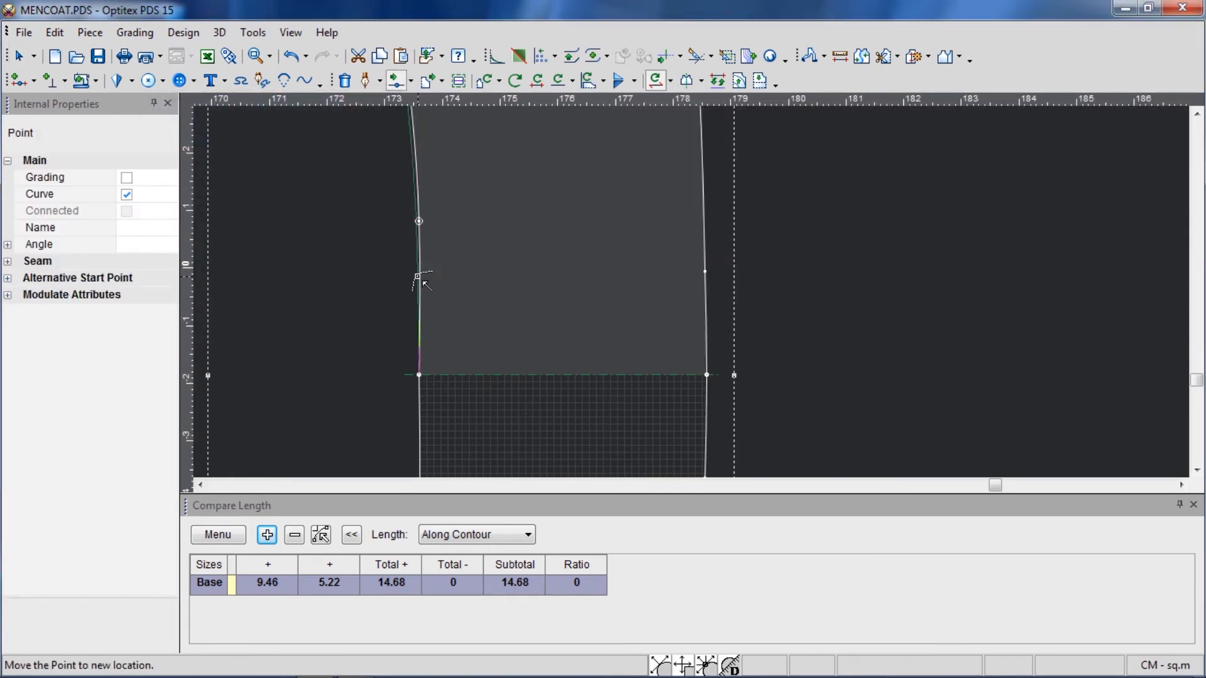
pyautogui.click(418, 276)
pyautogui.scroll(-3, 697, 295)
pyautogui.rightClick(747, 244)
pyautogui.click(750, 253)
pyautogui.scroll(-3, 749, 258)
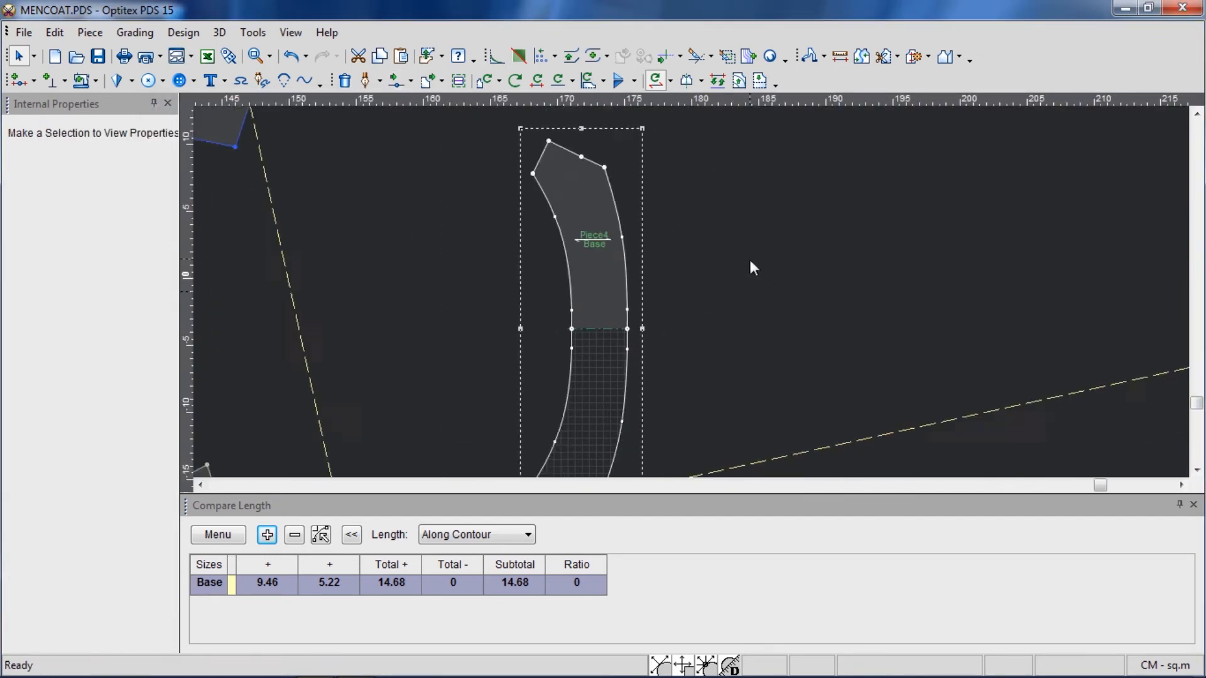
# - Delete the leftover collar construction contour and the guidelines around the front piece
pyautogui.scroll(4, 691, 292)
pyautogui.scroll(-2, 692, 294)
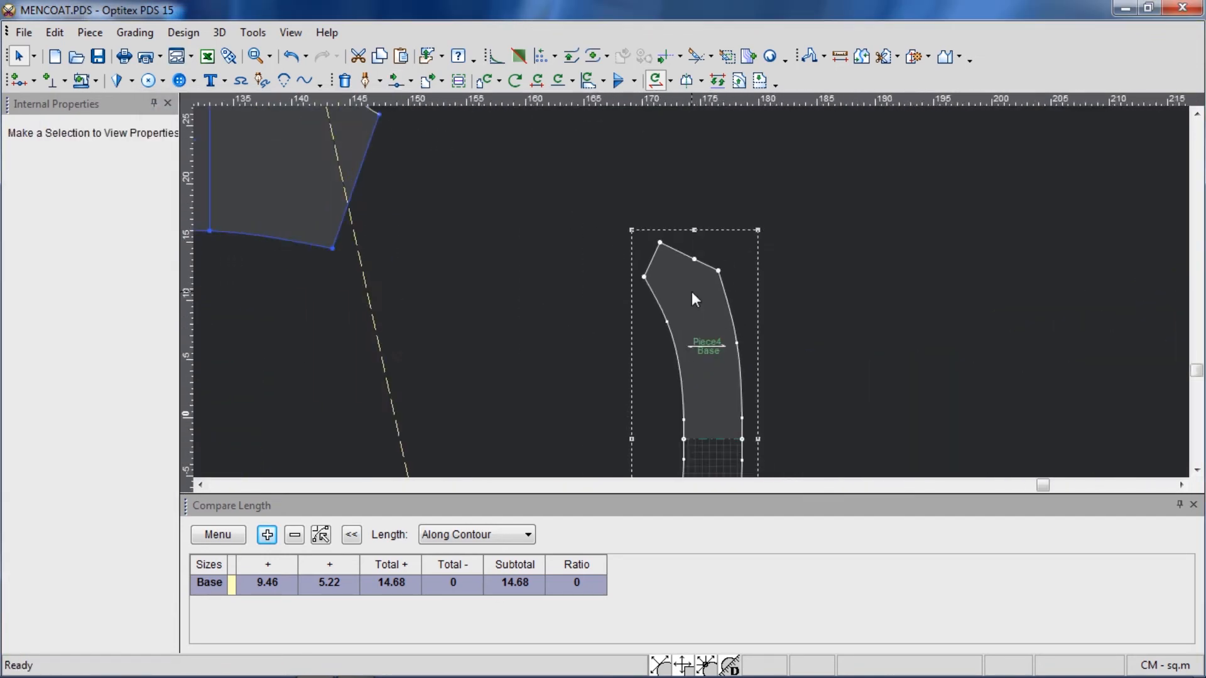
pyautogui.scroll(3, 692, 273)
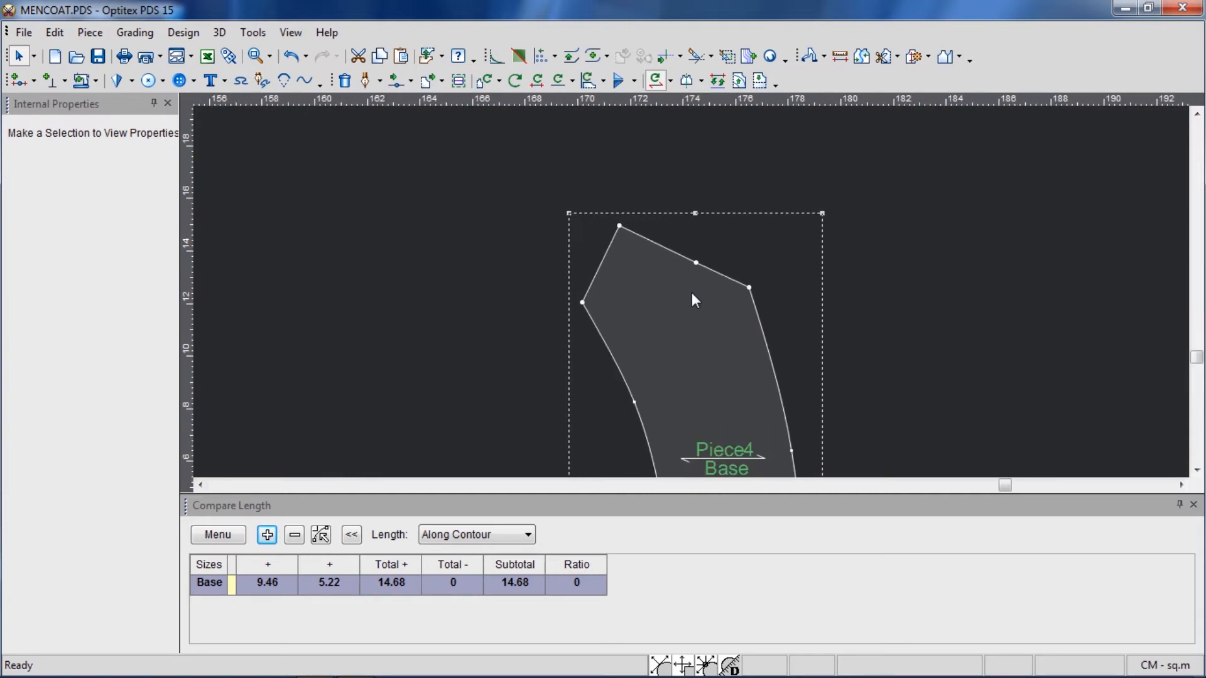
pyautogui.scroll(-4, 692, 292)
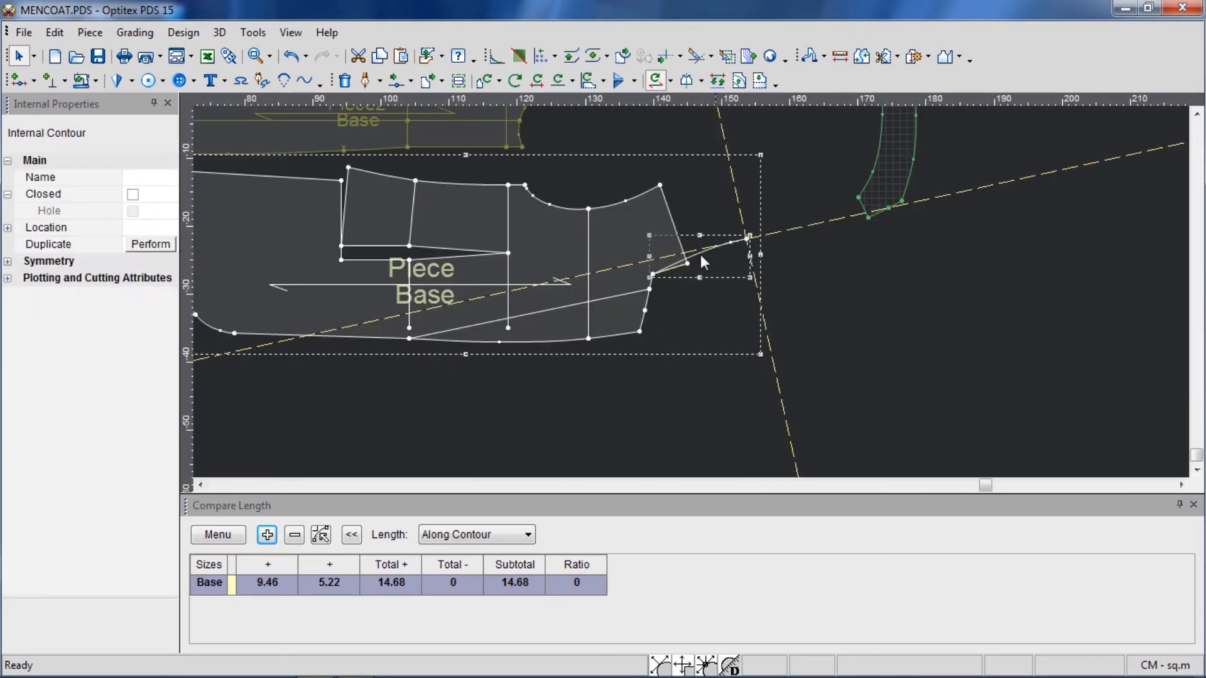
pyautogui.press('Delete')
pyautogui.scroll(-3, 718, 282)
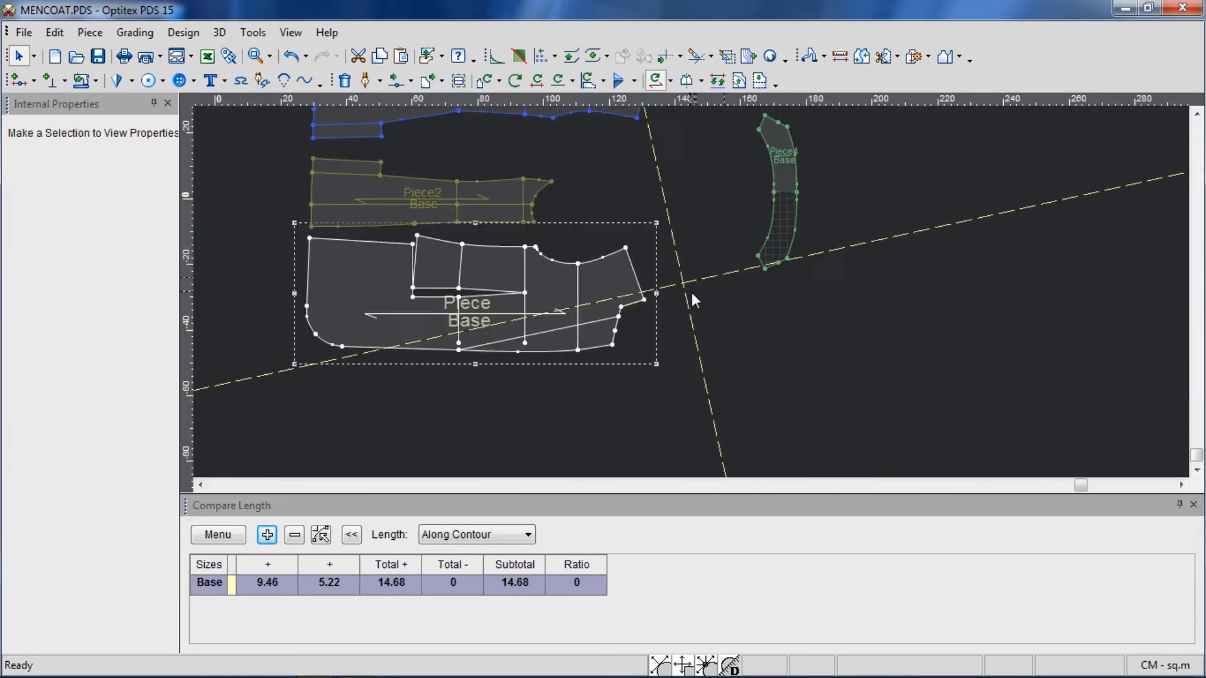
pyautogui.scroll(1, 691, 292)
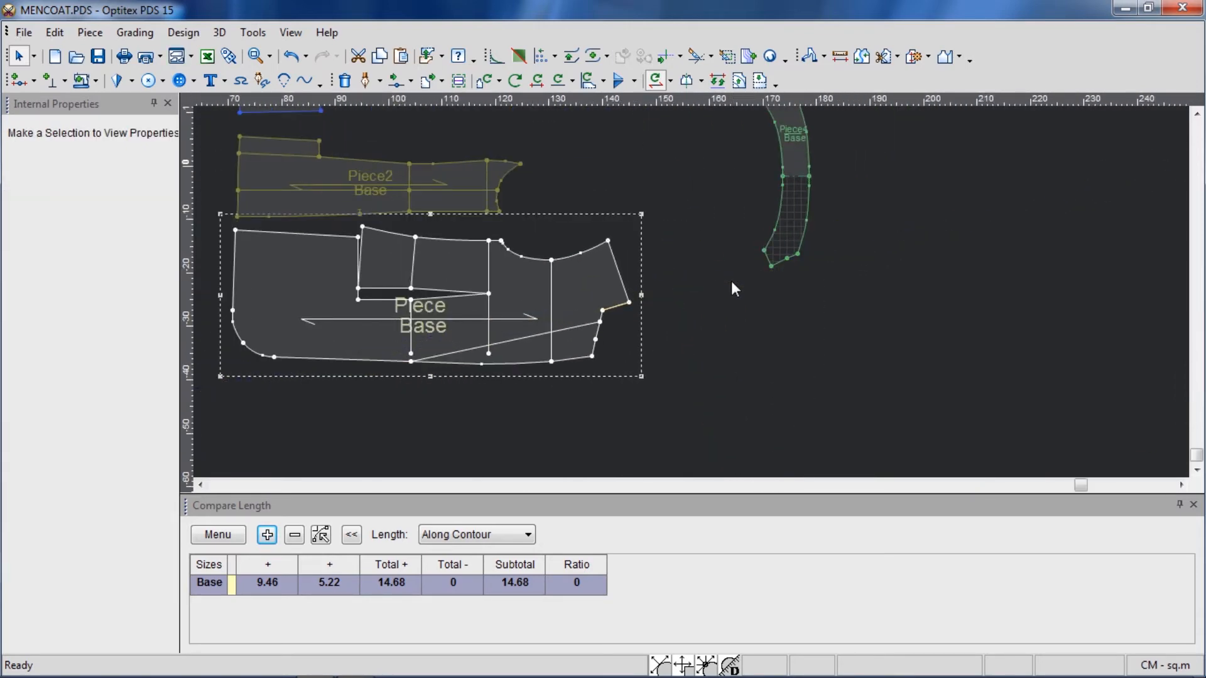
pyautogui.scroll(-3, 732, 277)
pyautogui.moveTo(442, 142); pyautogui.dragTo(635, 185)
pyautogui.scroll(2, 691, 298)
pyautogui.scroll(3, 779, 248)
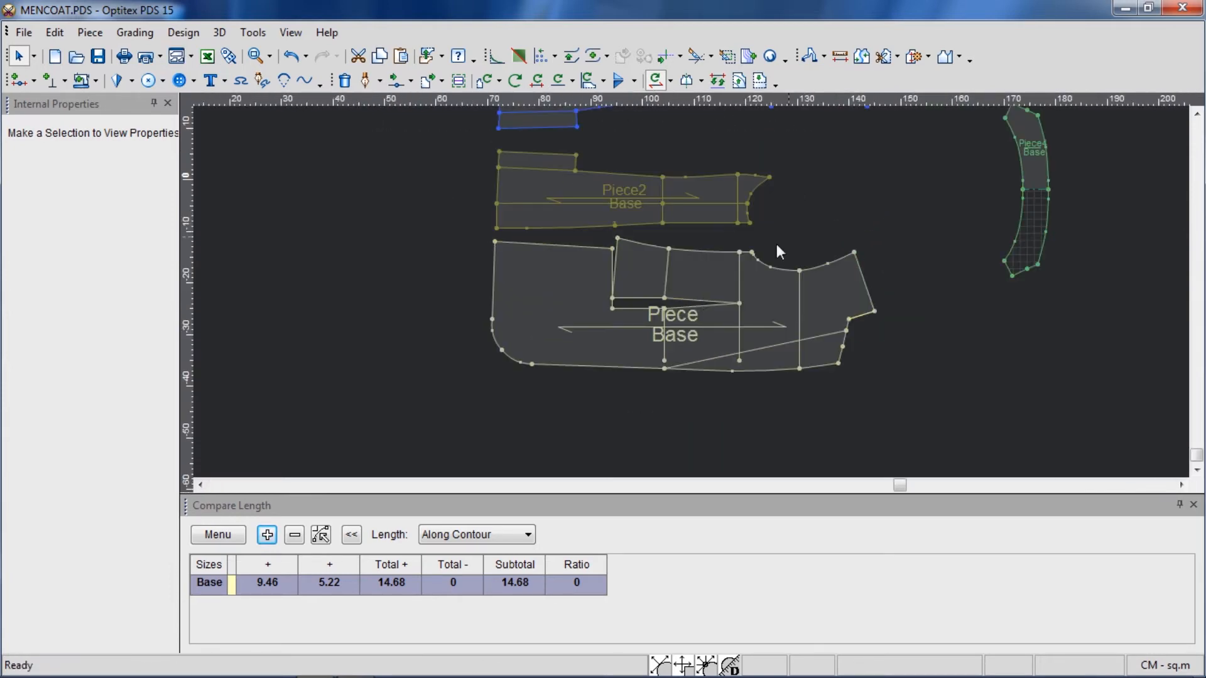
pyautogui.scroll(-2, 718, 296)
# - Rotate the collar piece by 180 degrees and shift it slightly toward the body pieces
pyautogui.click(995, 248)
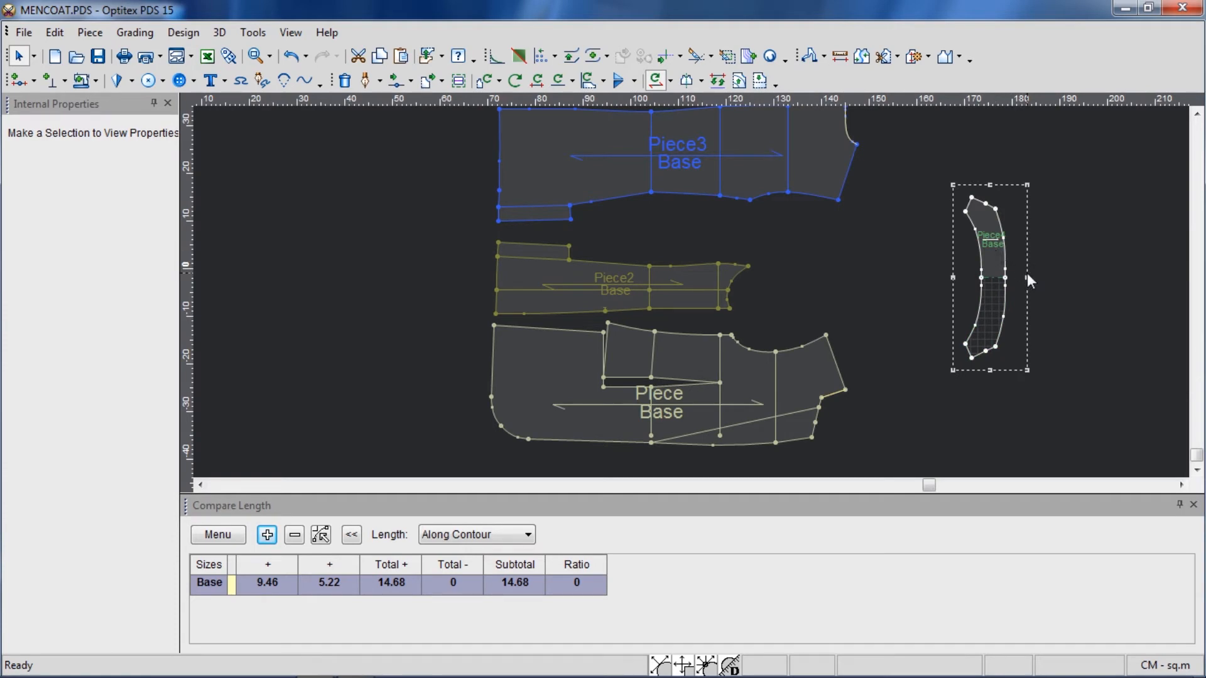
pyautogui.press(']')
pyautogui.press(']')
pyautogui.scroll(3, 977, 276)
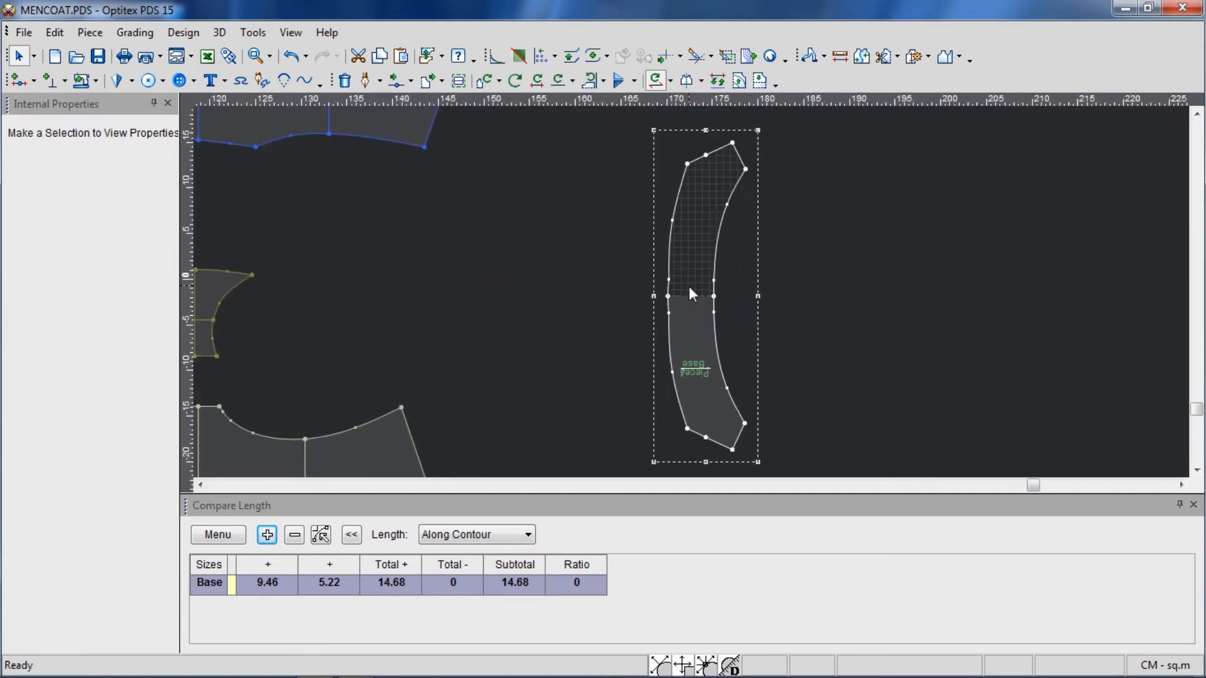
pyautogui.scroll(-2, 690, 289)
pyautogui.scroll(2, 692, 292)
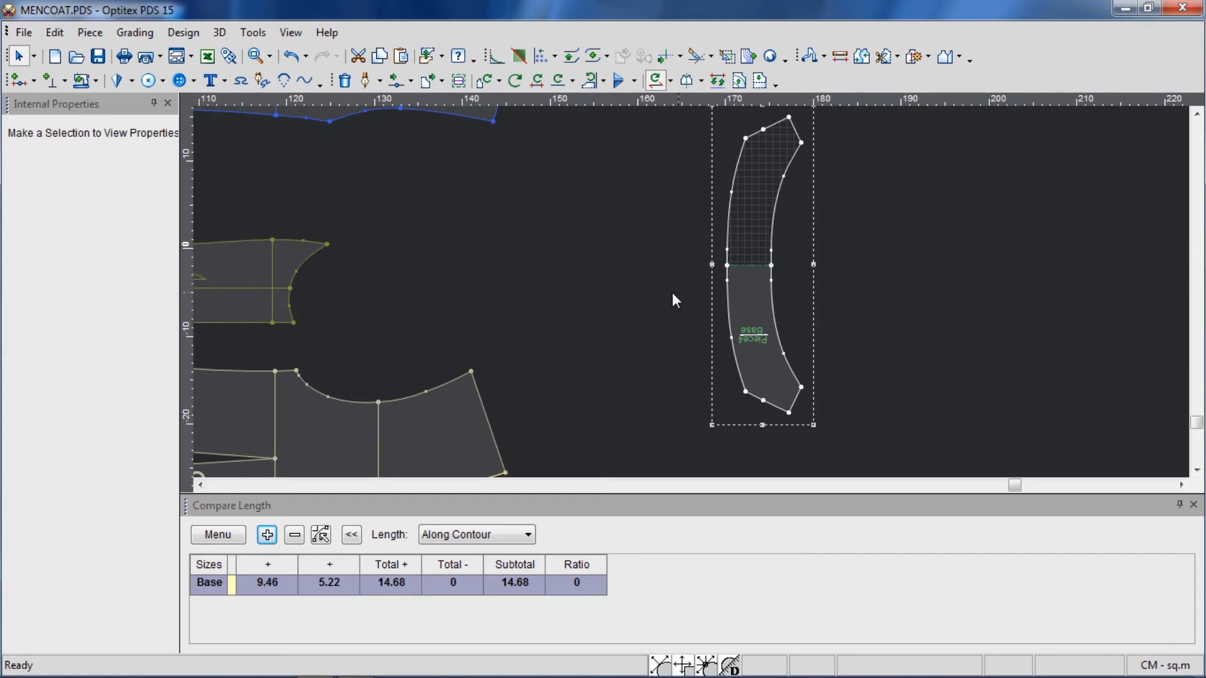
pyautogui.moveTo(722, 297); pyautogui.dragTo(735, 302)
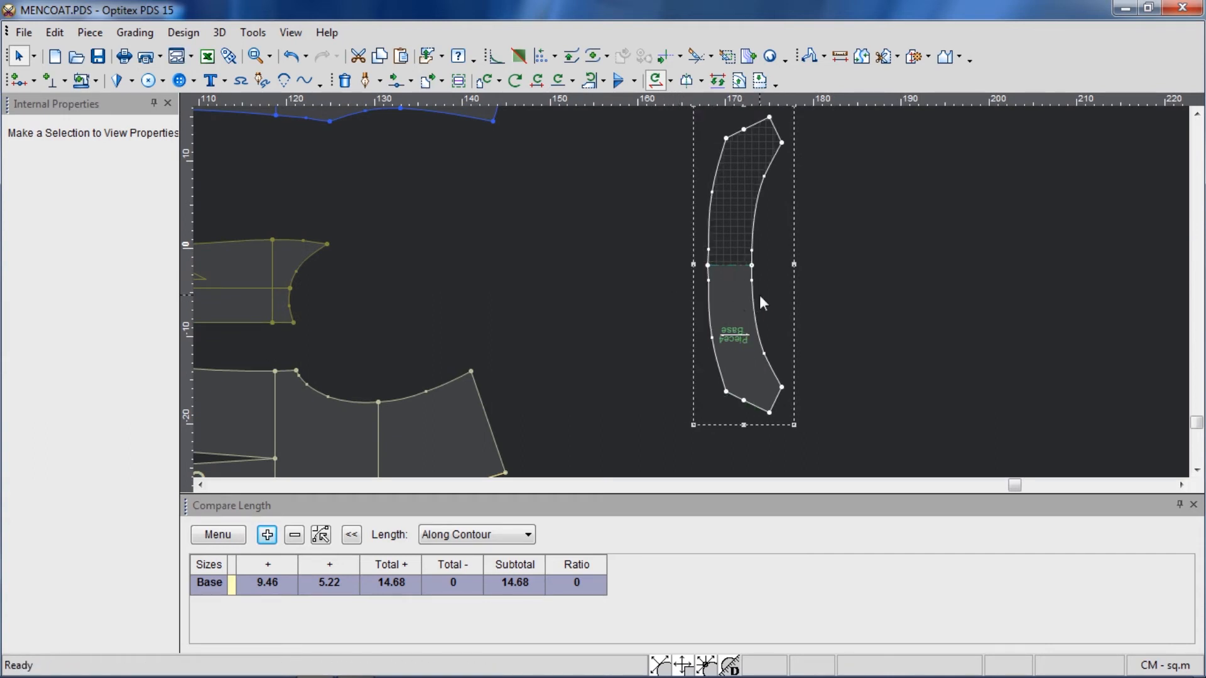
pyautogui.click(618, 80)
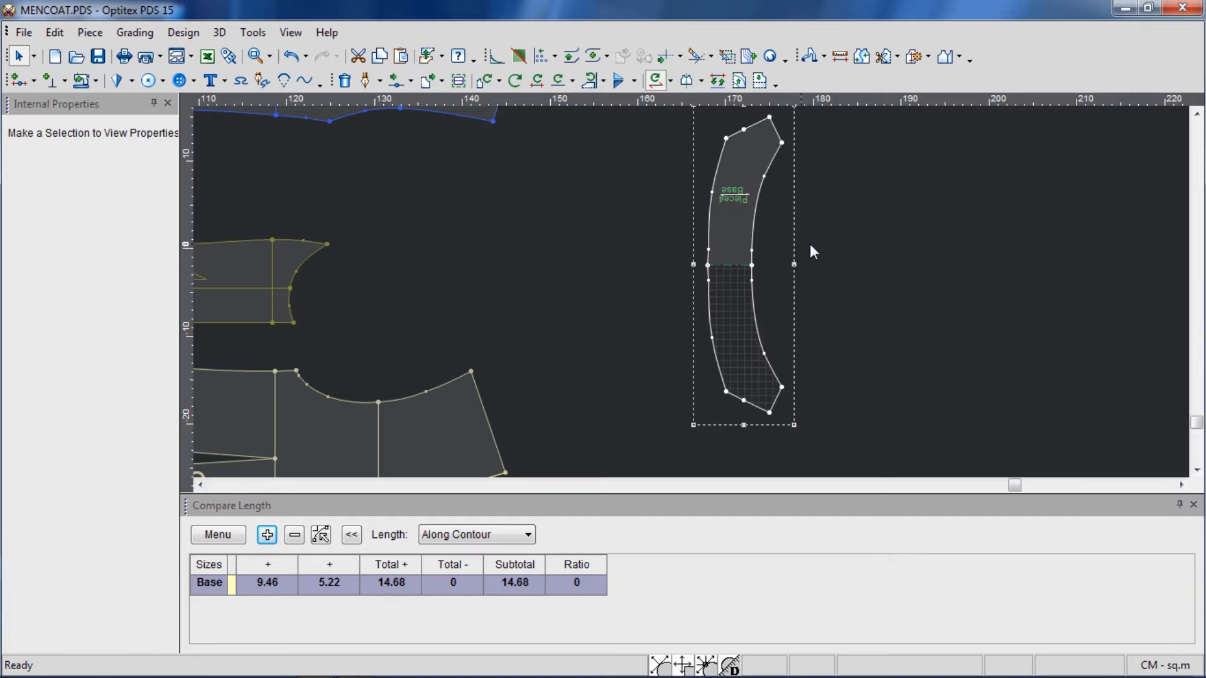
pyautogui.click(618, 82)
# - Duplicate the collar piece, place the copy clear beside the original and reduce it to a half without its mirrored side
pyautogui.hotkey('ctrl', 'c')
pyautogui.hotkey('ctrl', 'v')
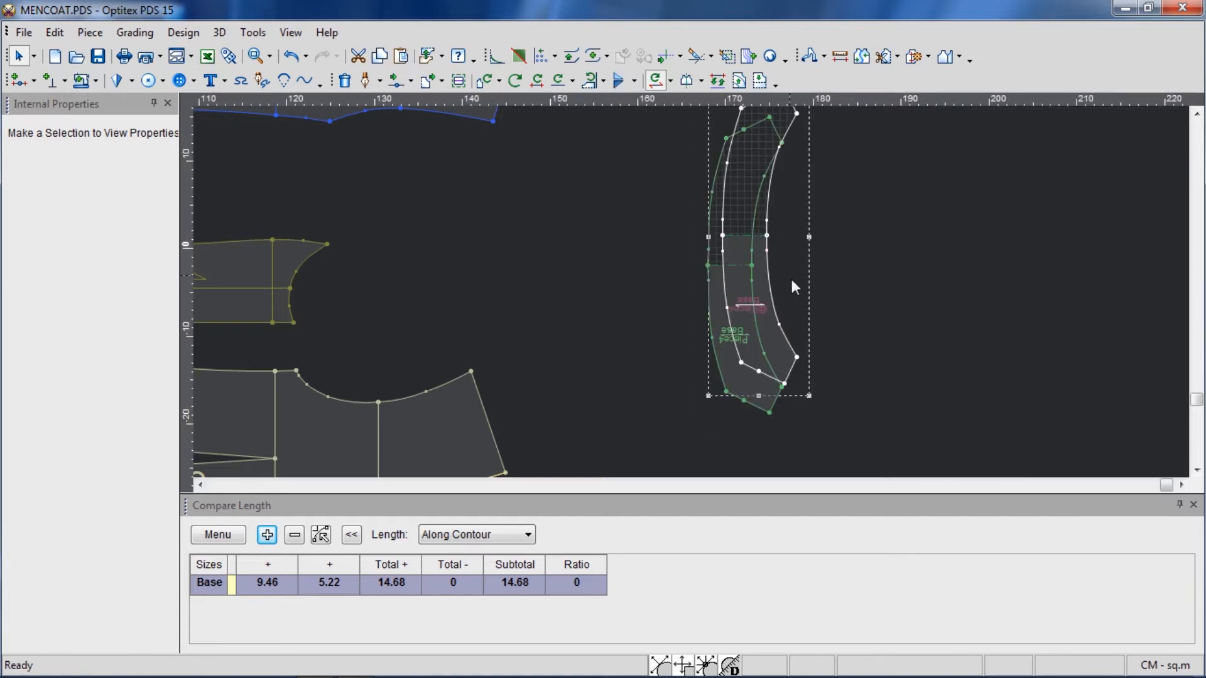
pyautogui.moveTo(791, 280); pyautogui.dragTo(929, 302)
pyautogui.scroll(2, 936, 361)
pyautogui.scroll(-1, 657, 314)
pyautogui.scroll(2, 691, 292)
# - Create a line parallel to the collar copy's long convex neck edge at 1.6 cm, adding points on the snapped contour
pyautogui.press('p')
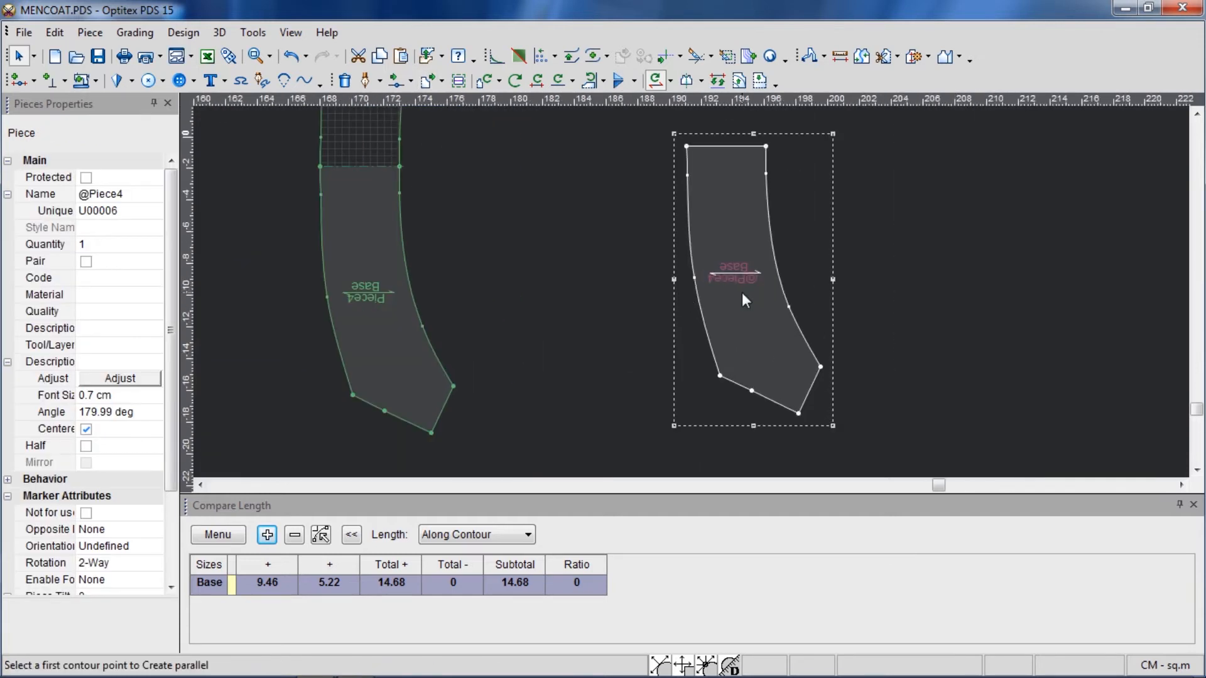
pyautogui.click(720, 376)
pyautogui.click(687, 147)
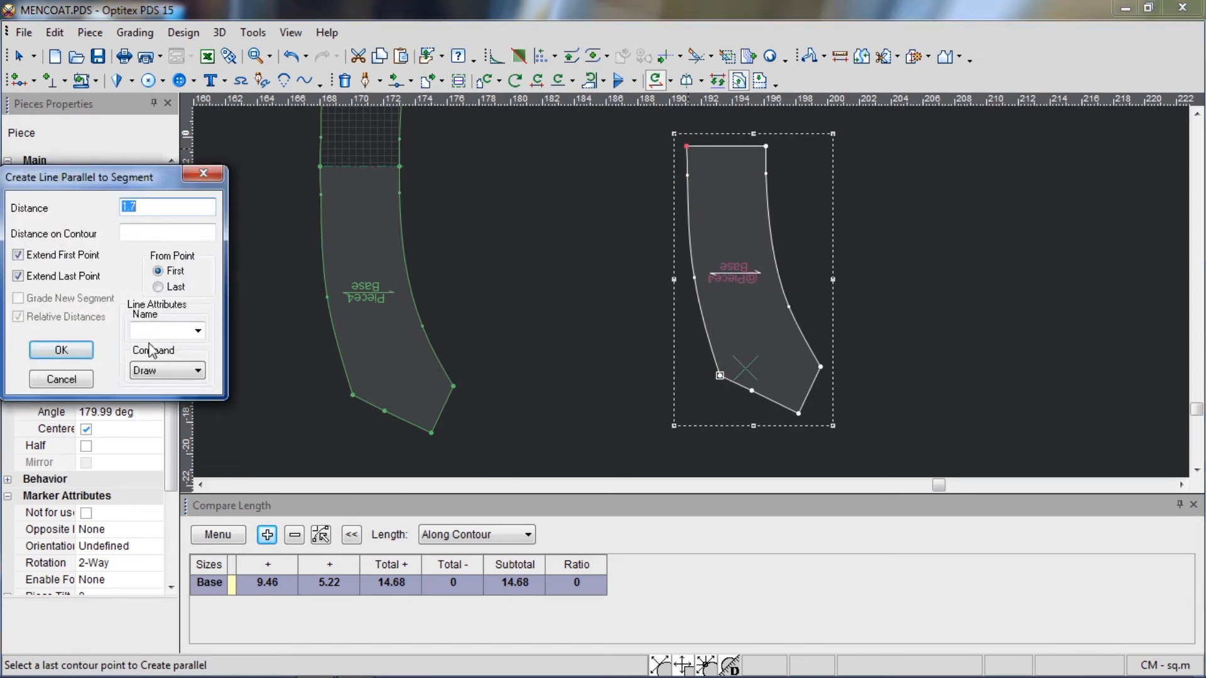
pyautogui.write('1.6')
pyautogui.press('Return')
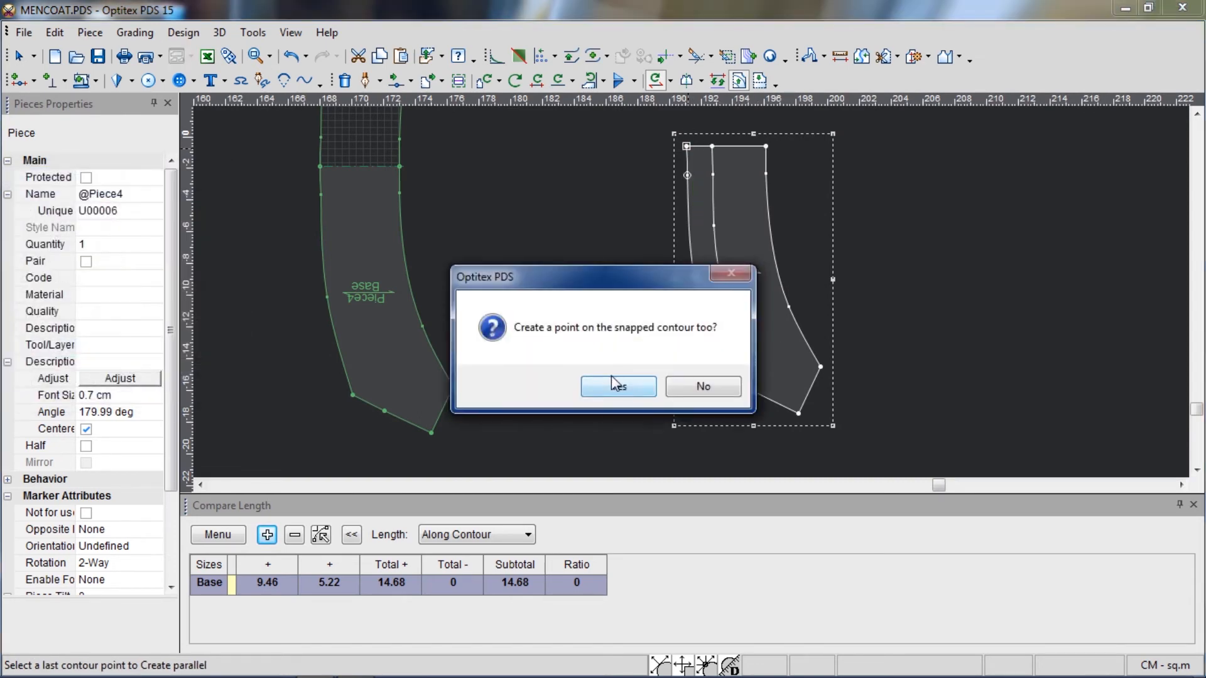
pyautogui.click(626, 388)
pyautogui.rightClick(902, 296)
pyautogui.click(929, 304)
# - Cut the collar copy along the parallel line with a seam width of 0 and move the narrow strip away
pyautogui.scroll(5, 721, 281)
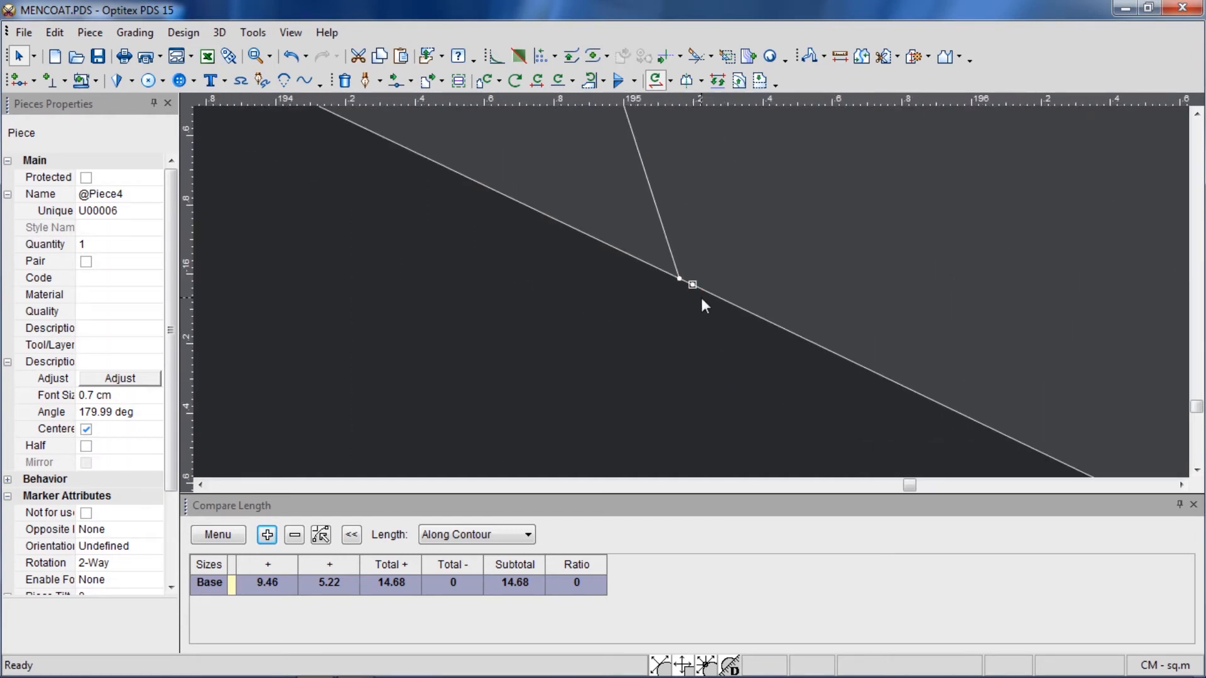
pyautogui.scroll(-5, 698, 295)
pyautogui.scroll(-2, 691, 243)
pyautogui.scroll(3, 647, 173)
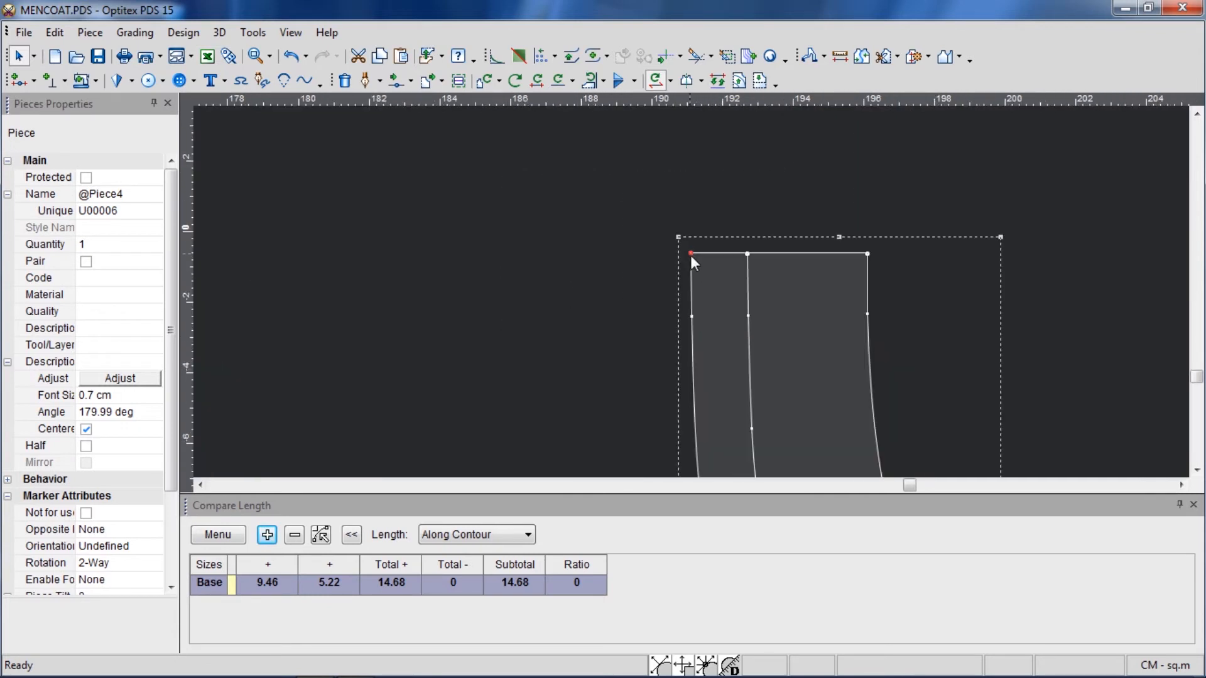
pyautogui.scroll(3, 690, 254)
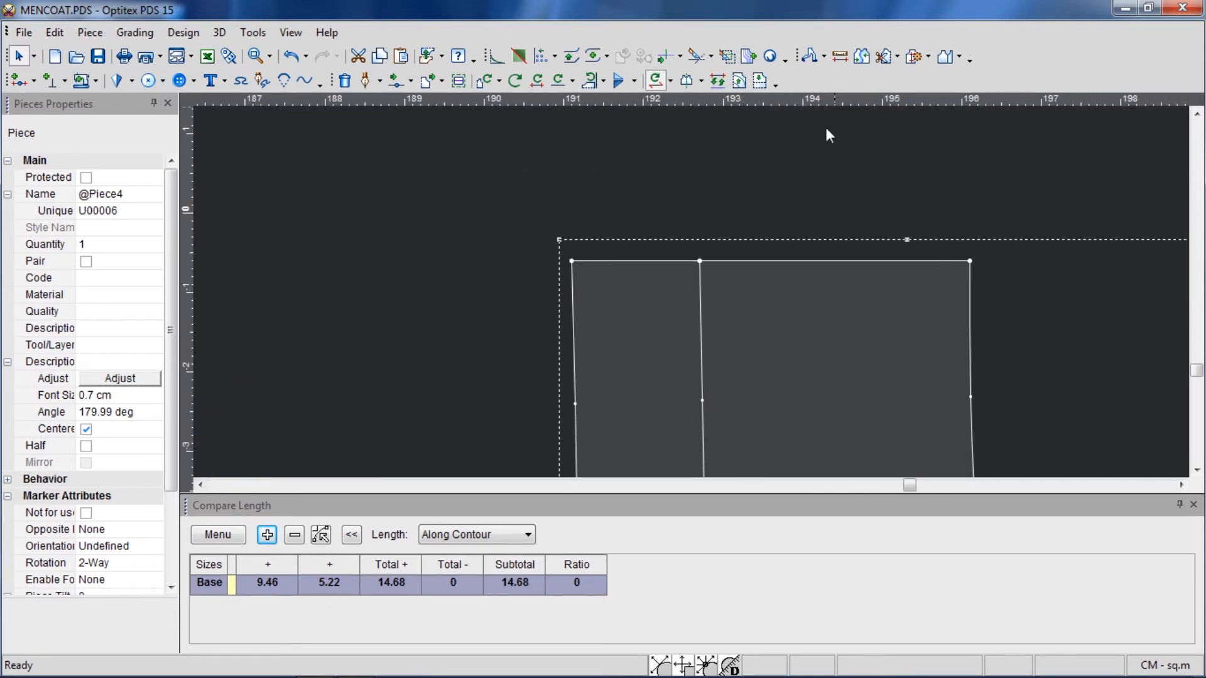
pyautogui.click(898, 57)
pyautogui.click(936, 108)
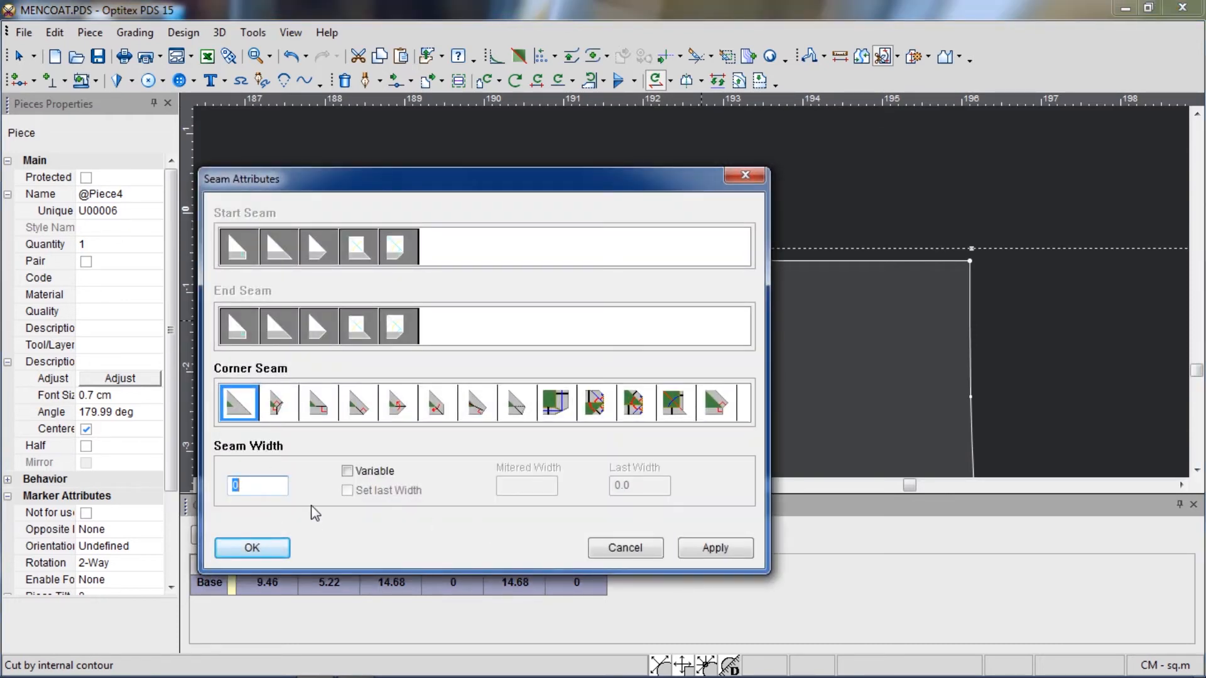
pyautogui.click(252, 547)
pyautogui.rightClick(691, 200)
pyautogui.scroll(-5, 692, 292)
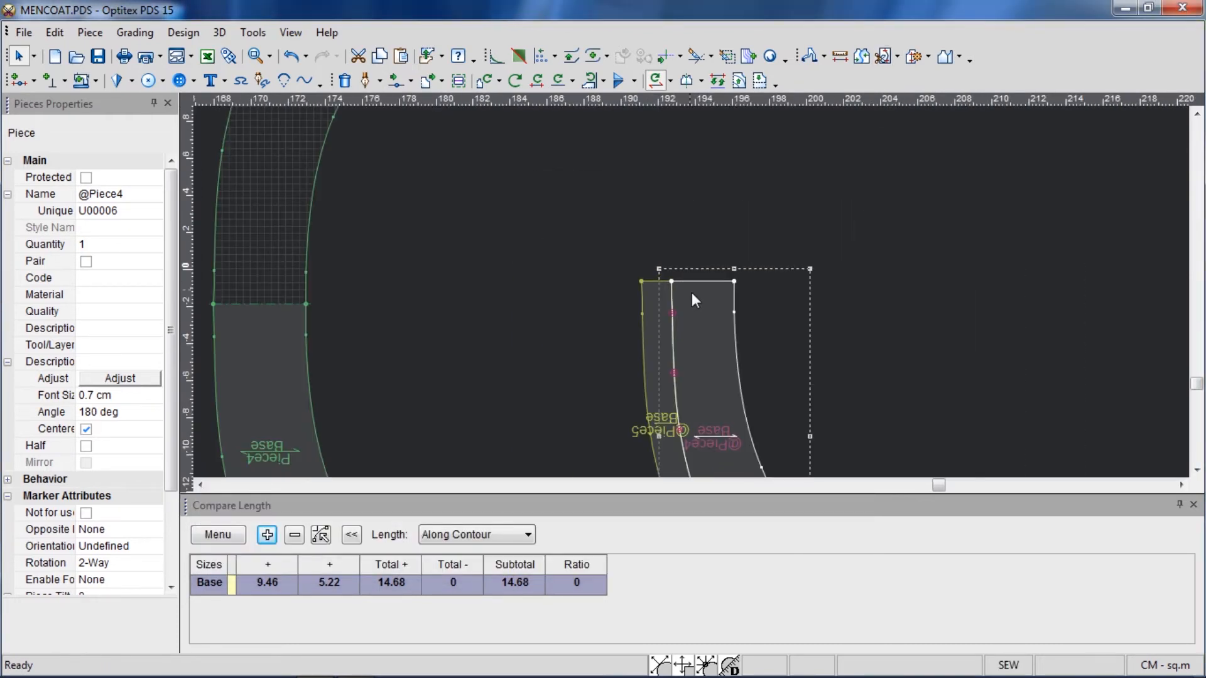
pyautogui.moveTo(657, 295); pyautogui.dragTo(641, 290)
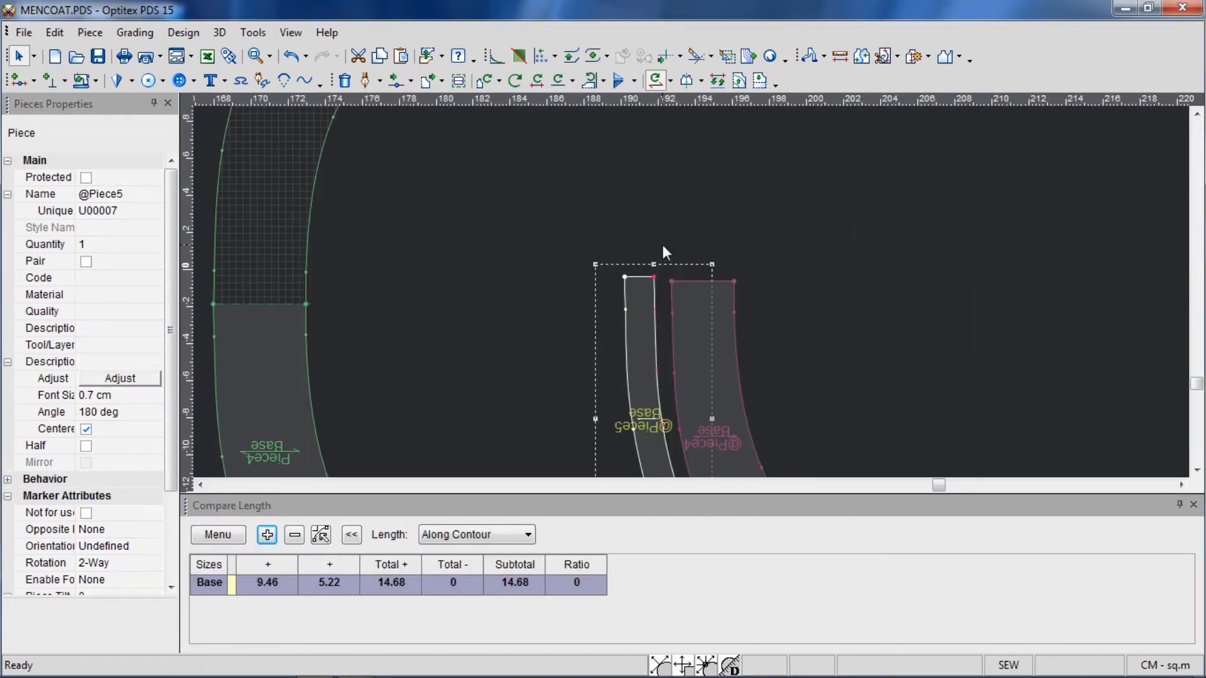
# - Mirror both cut collar pieces across their centre back edges as half lines
pyautogui.click(624, 277)
pyautogui.click(653, 276)
pyautogui.click(671, 281)
pyautogui.click(735, 281)
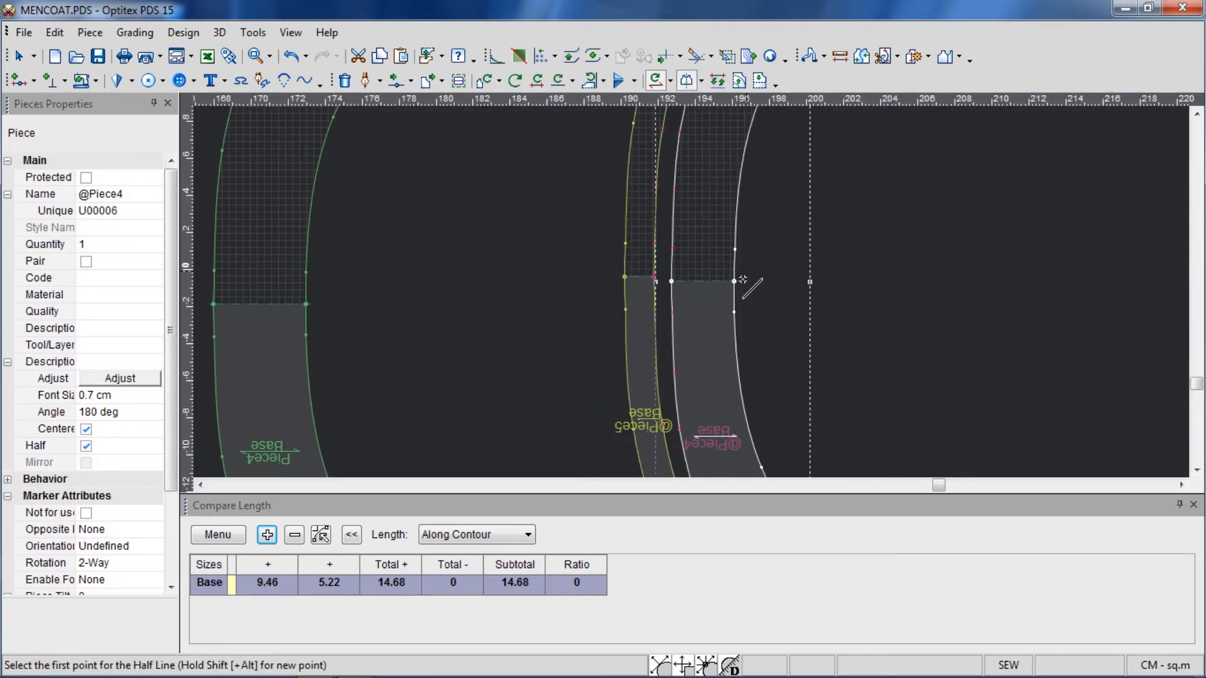
pyautogui.press('Escape')
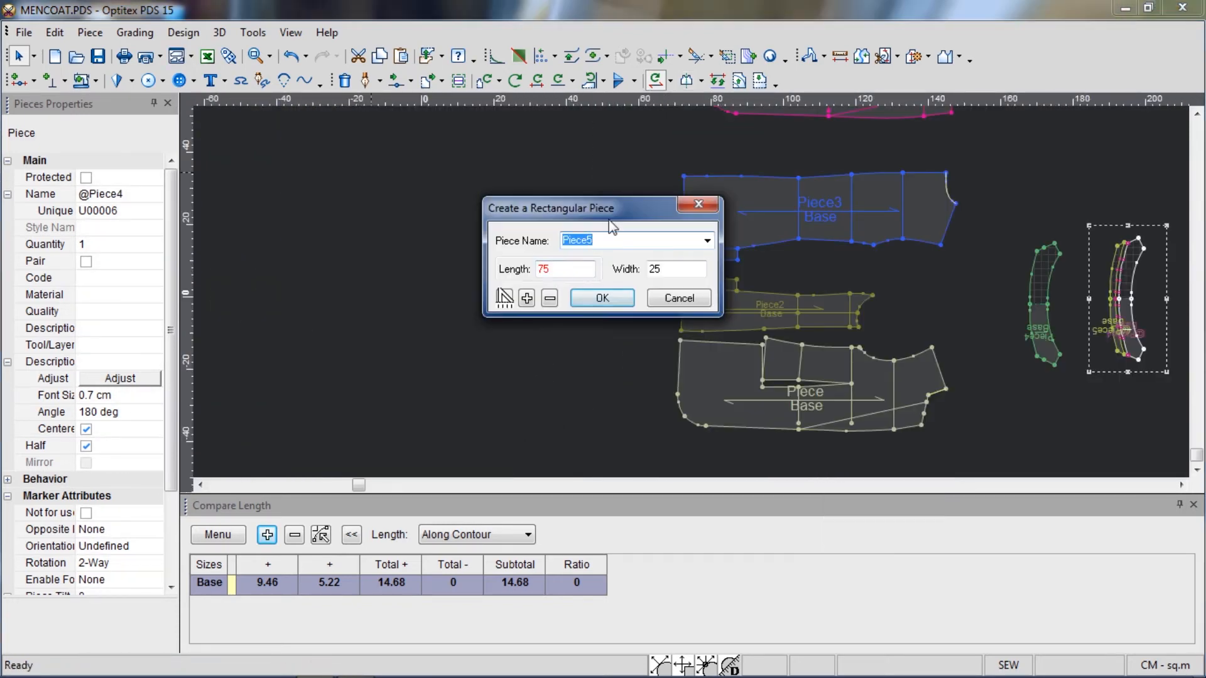
# - Create a rectangular piece named sleeve with length 18 and width 65 in free space beside the body pieces
pyautogui.moveTo(604, 216); pyautogui.dragTo(379, 209)
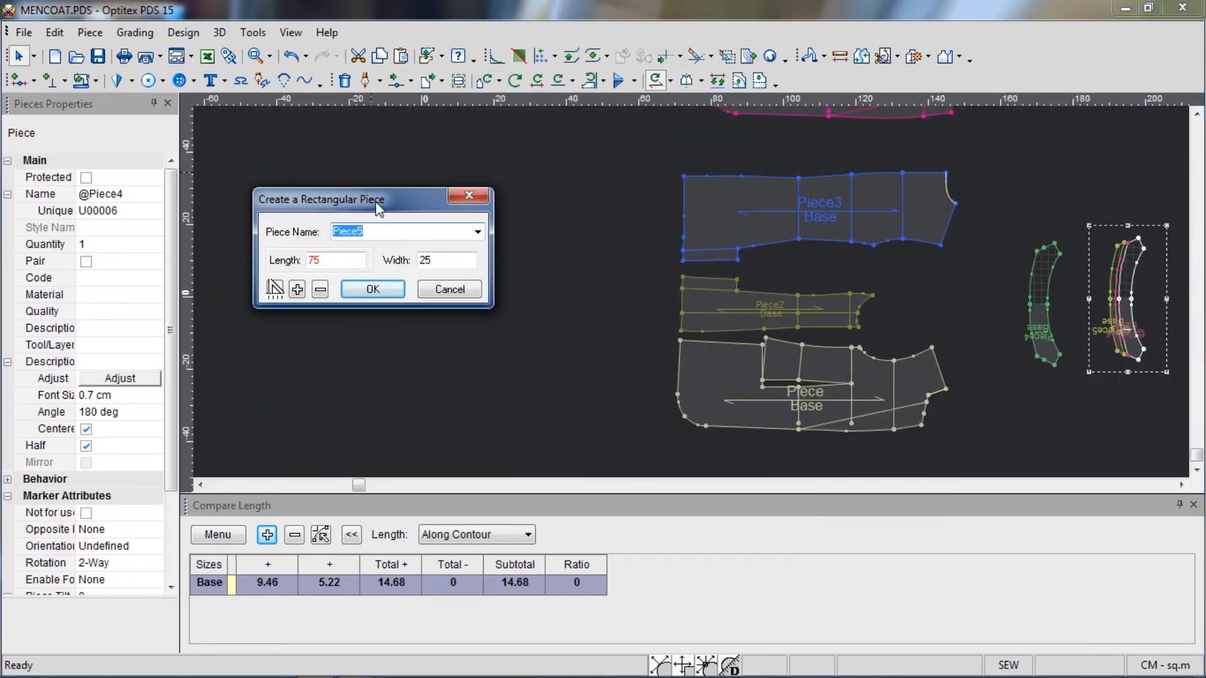
pyautogui.press('BackSpace')
pyautogui.write('sleeve')
pyautogui.press('Tab')
pyautogui.write('18')
pyautogui.press('Tab')
pyautogui.write('6')
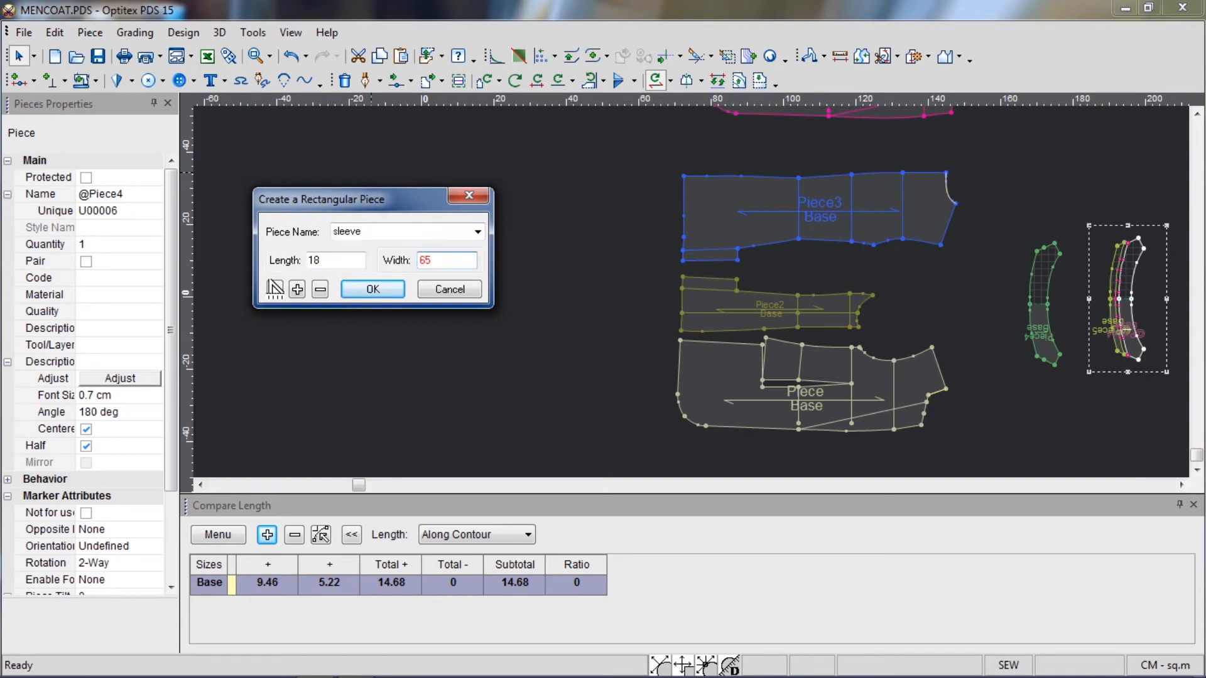
pyautogui.click(373, 289)
pyautogui.moveTo(513, 369); pyautogui.dragTo(414, 314)
# - Mirror the sleeve rectangle across its right-hand long edge as a half line
pyautogui.scroll(2, 414, 313)
pyautogui.click(686, 81)
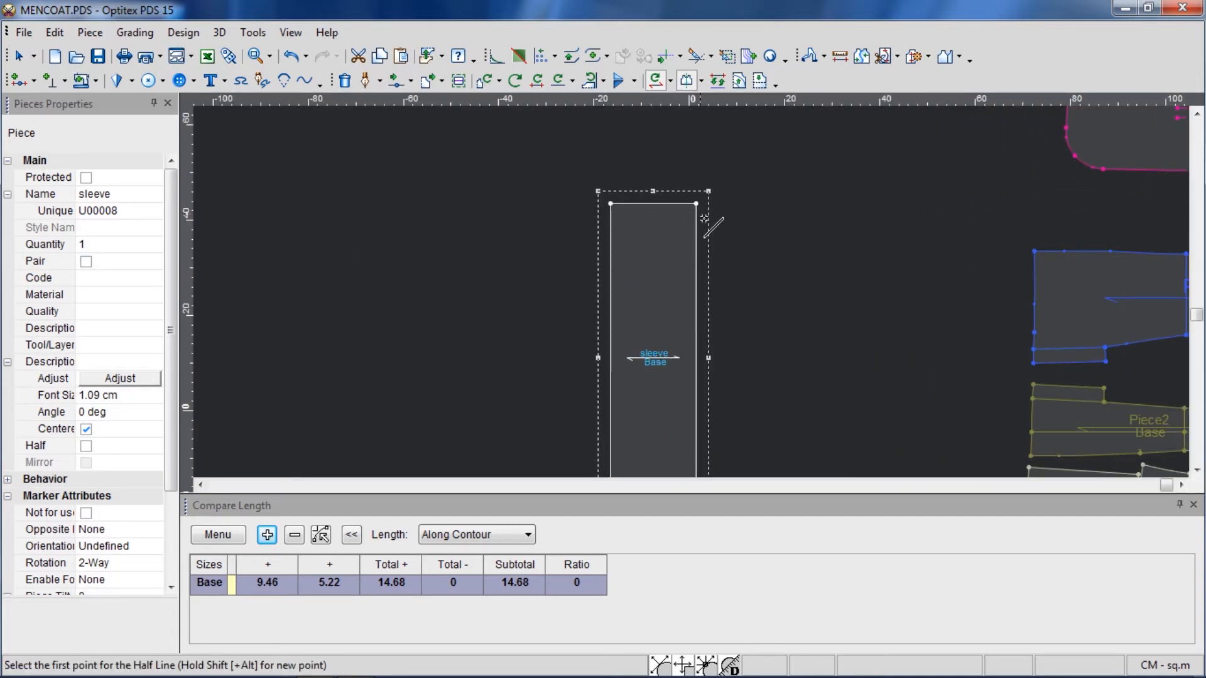
pyautogui.click(697, 206)
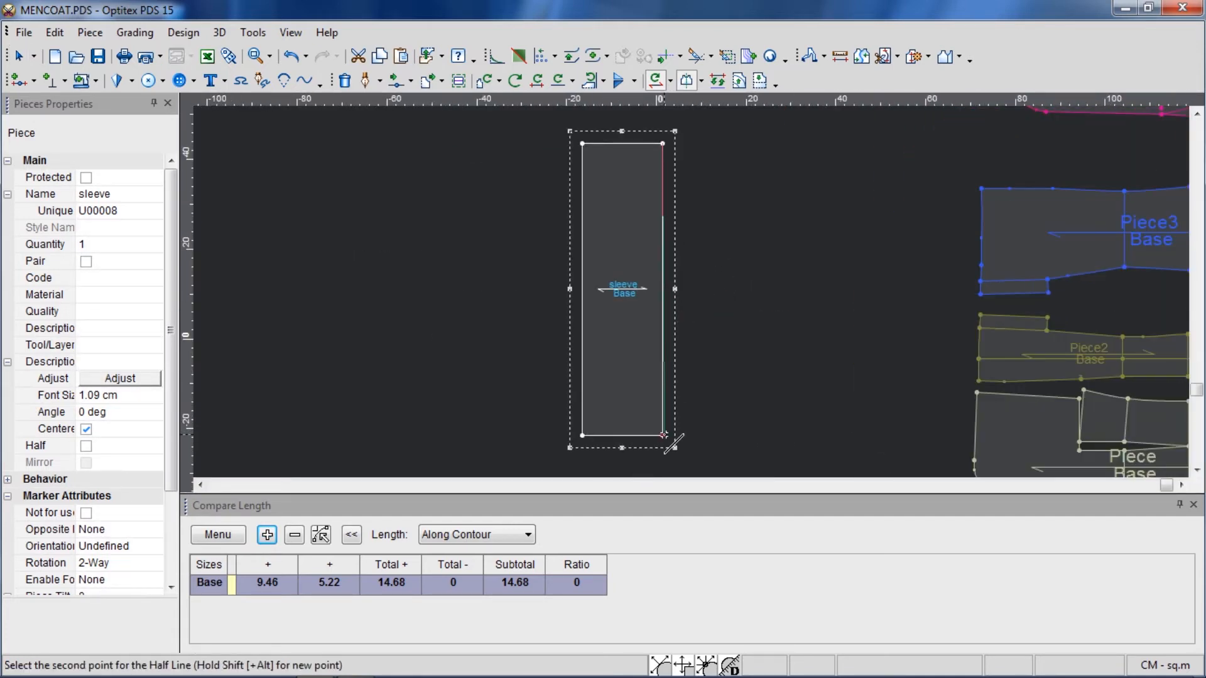
pyautogui.click(663, 435)
pyautogui.rightClick(789, 171)
pyautogui.click(810, 176)
pyautogui.scroll(2, 545, 273)
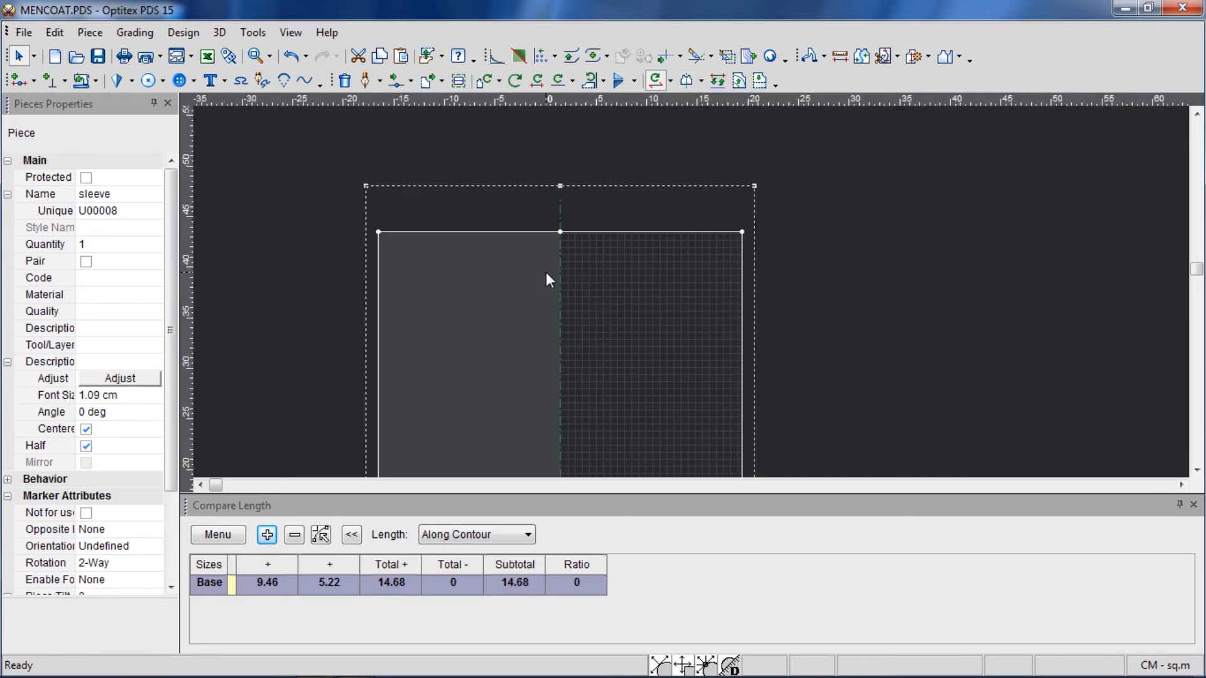
pyautogui.scroll(-1, 431, 292)
pyautogui.scroll(1, 691, 293)
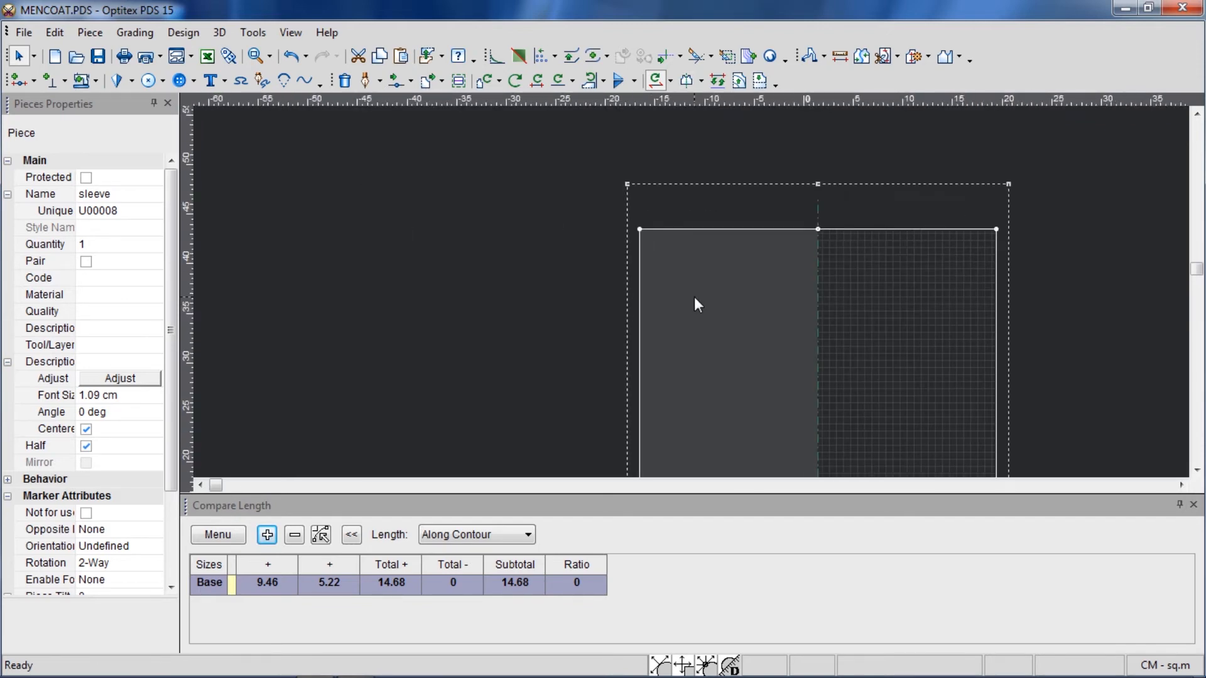
# - Add a grading point on the sleeve's left edge 15 cm below its top-left corner, then delete that corner
pyautogui.press('p')
pyautogui.scroll(-1, 690, 345)
pyautogui.scroll(2, 681, 314)
pyautogui.click(659, 311)
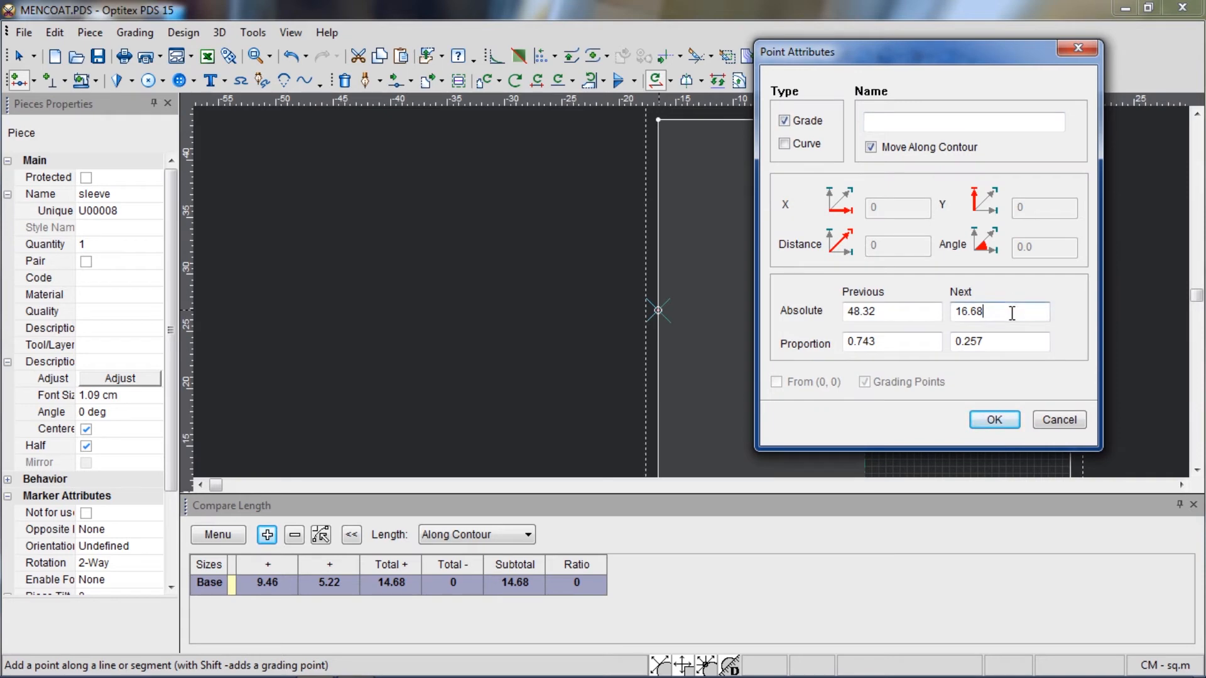
pyautogui.press('BackSpace')
pyautogui.press('BackSpace')
pyautogui.press('BackSpace')
pyautogui.press('BackSpace')
pyautogui.press('BackSpace')
pyautogui.write('15')
pyautogui.press('Return')
pyautogui.rightClick(533, 160)
pyautogui.click(563, 168)
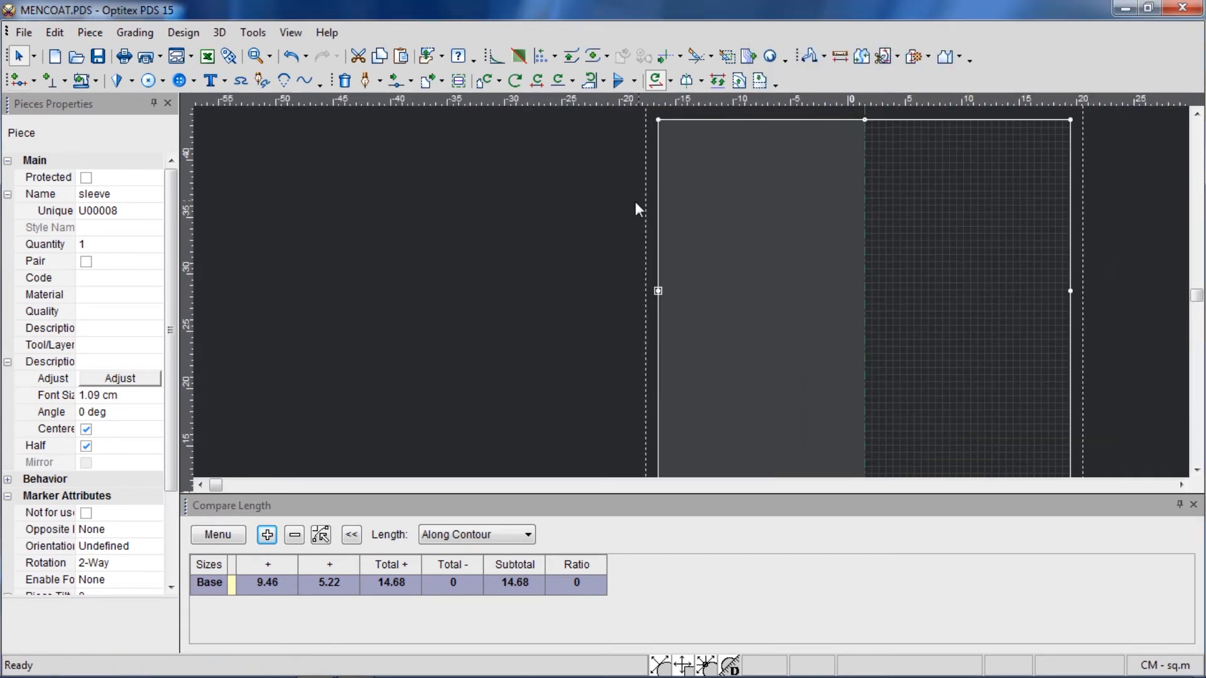
pyautogui.press('Delete')
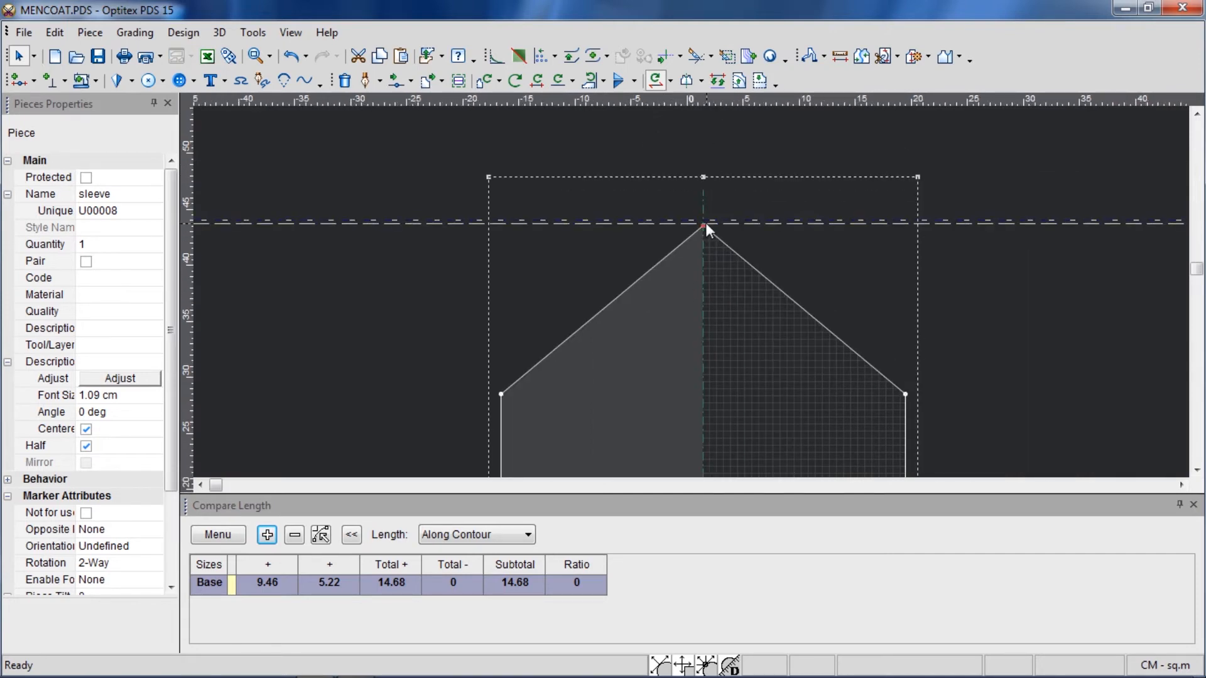
# - Curve the sleeve cap by raising its line level near the peak and pulling it inward near the left underarm
pyautogui.press('m')
pyautogui.click(688, 238)
pyautogui.click(688, 239)
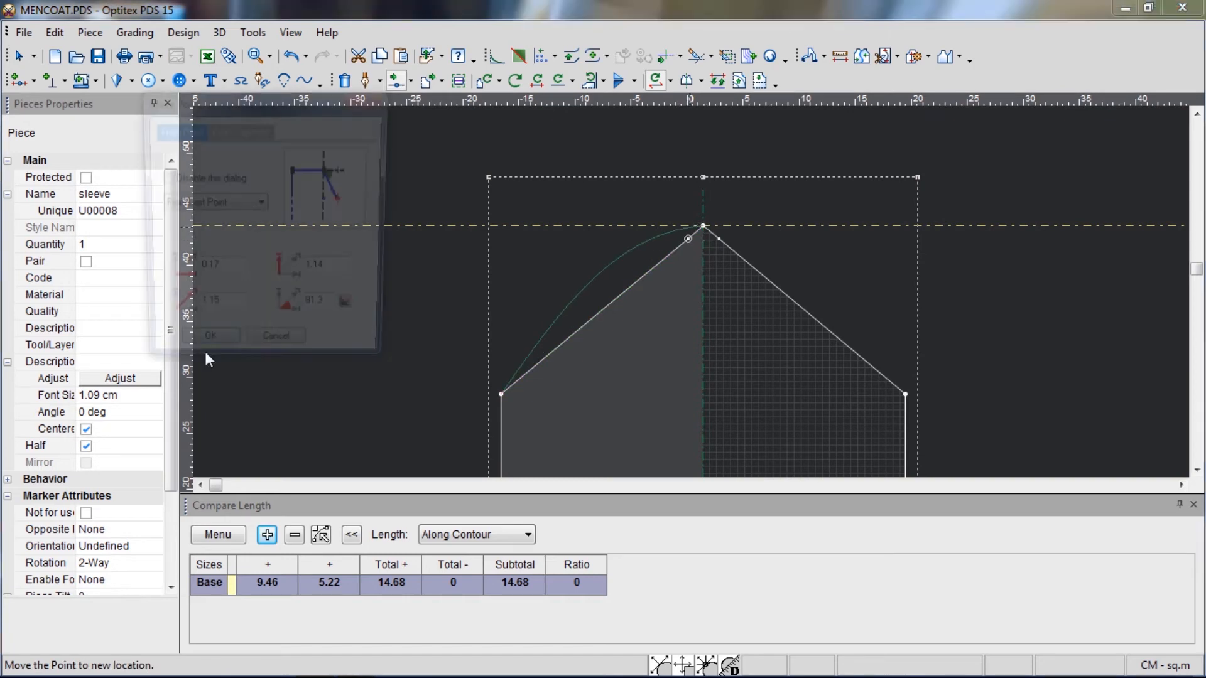
pyautogui.scroll(2, 687, 283)
pyautogui.click(678, 274)
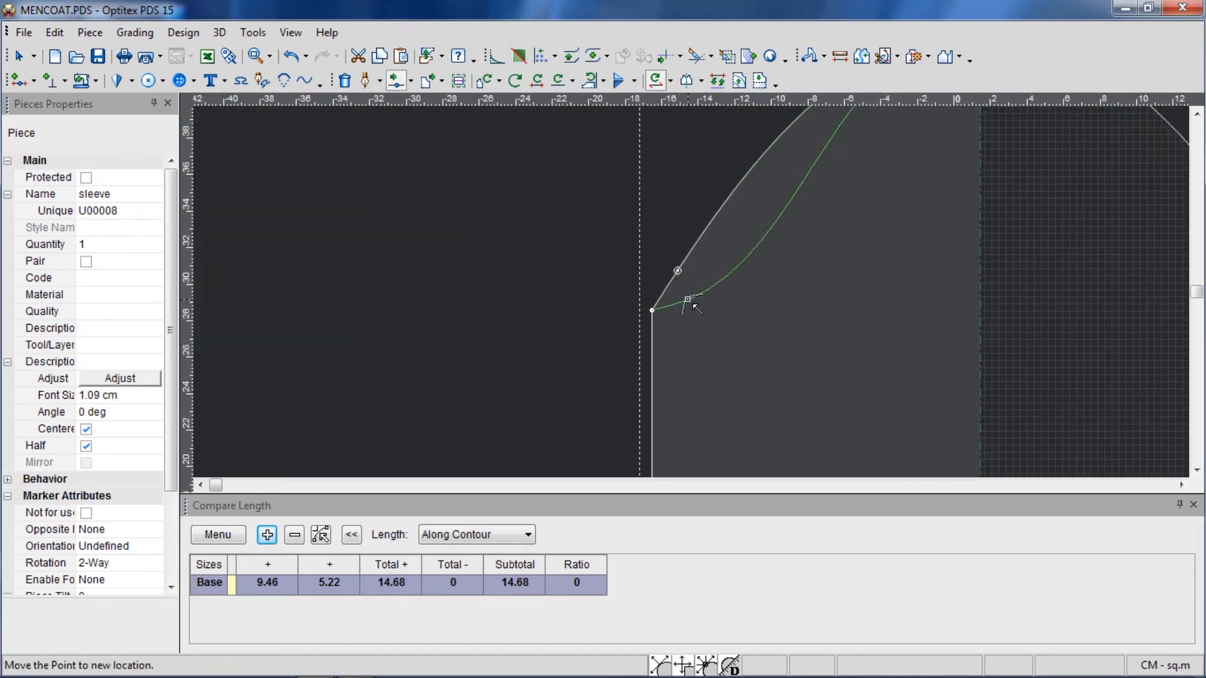
pyautogui.click(688, 302)
# - Pull the middle of the left cap curve outward to round the sleeve cap
pyautogui.scroll(-2, 691, 270)
pyautogui.click(686, 258)
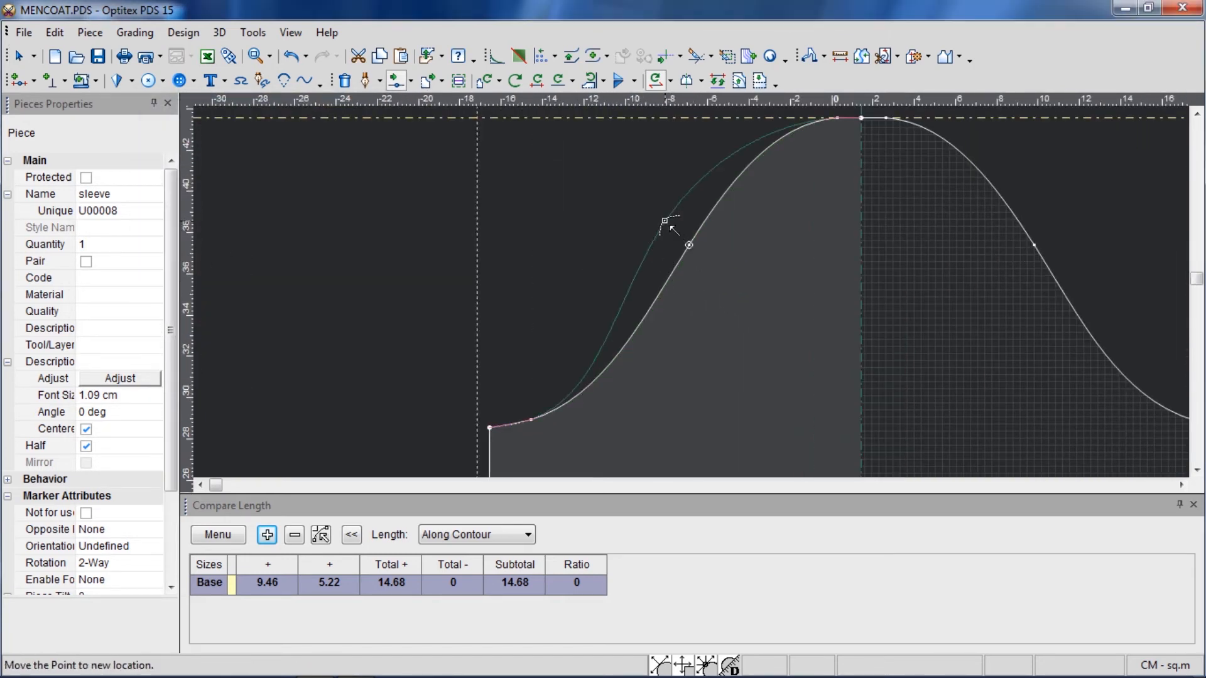
pyautogui.click(656, 216)
pyautogui.click(215, 350)
pyautogui.scroll(-2, 810, 286)
pyautogui.scroll(-1, 753, 295)
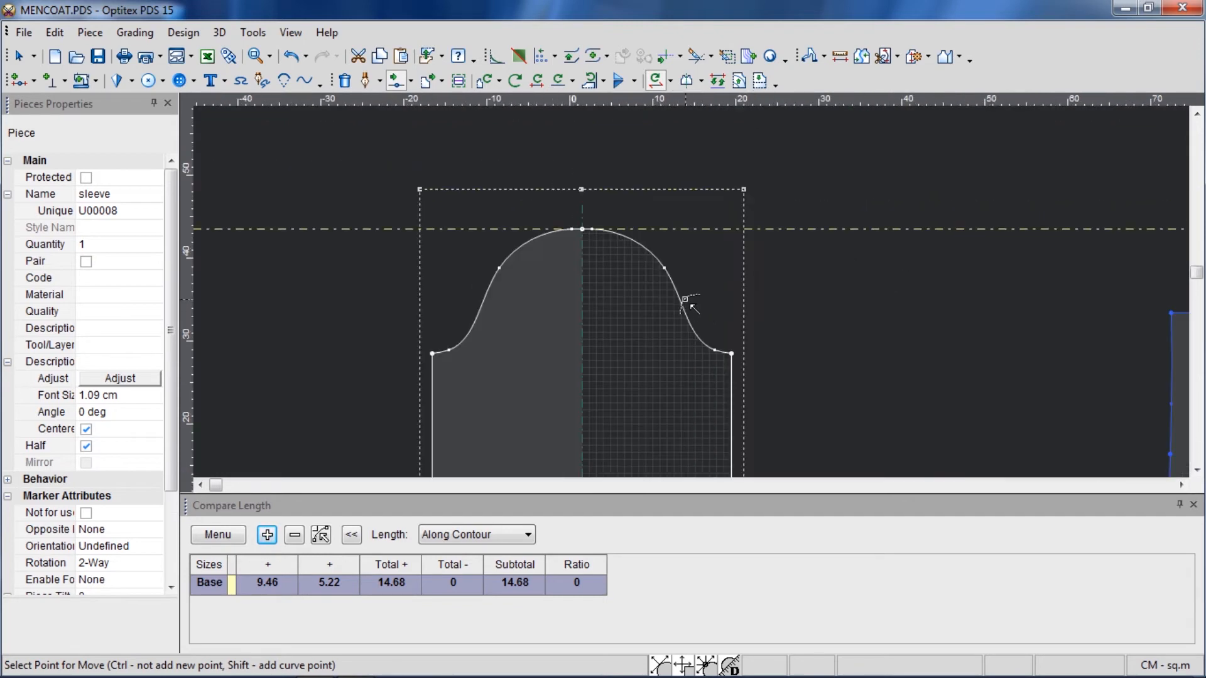
pyautogui.rightClick(760, 183)
pyautogui.scroll(-3, 692, 292)
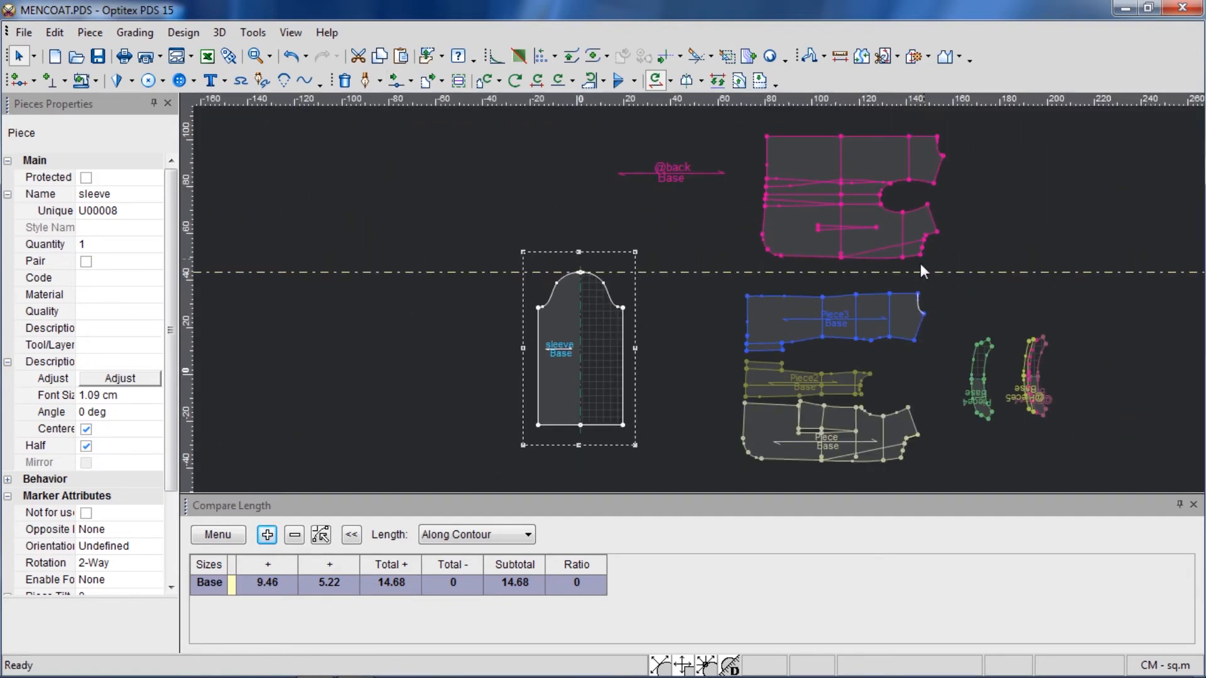
pyautogui.scroll(3, 921, 262)
pyautogui.scroll(2, 735, 294)
pyautogui.click(657, 353)
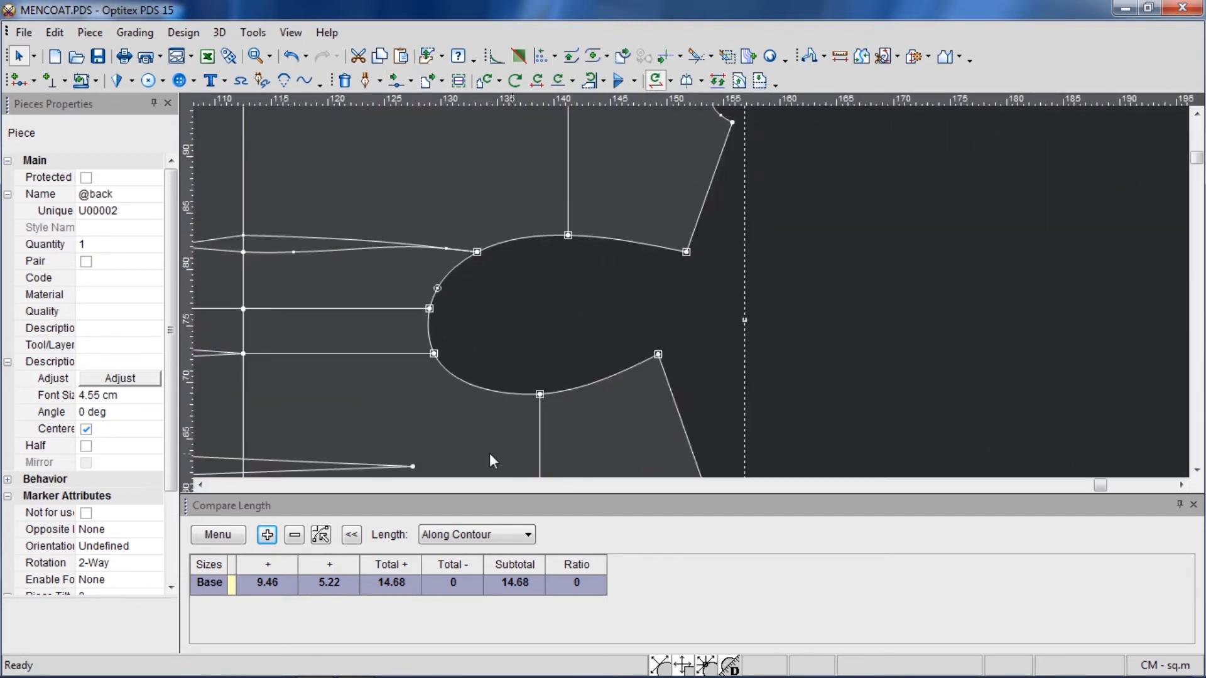
pyautogui.click(234, 537)
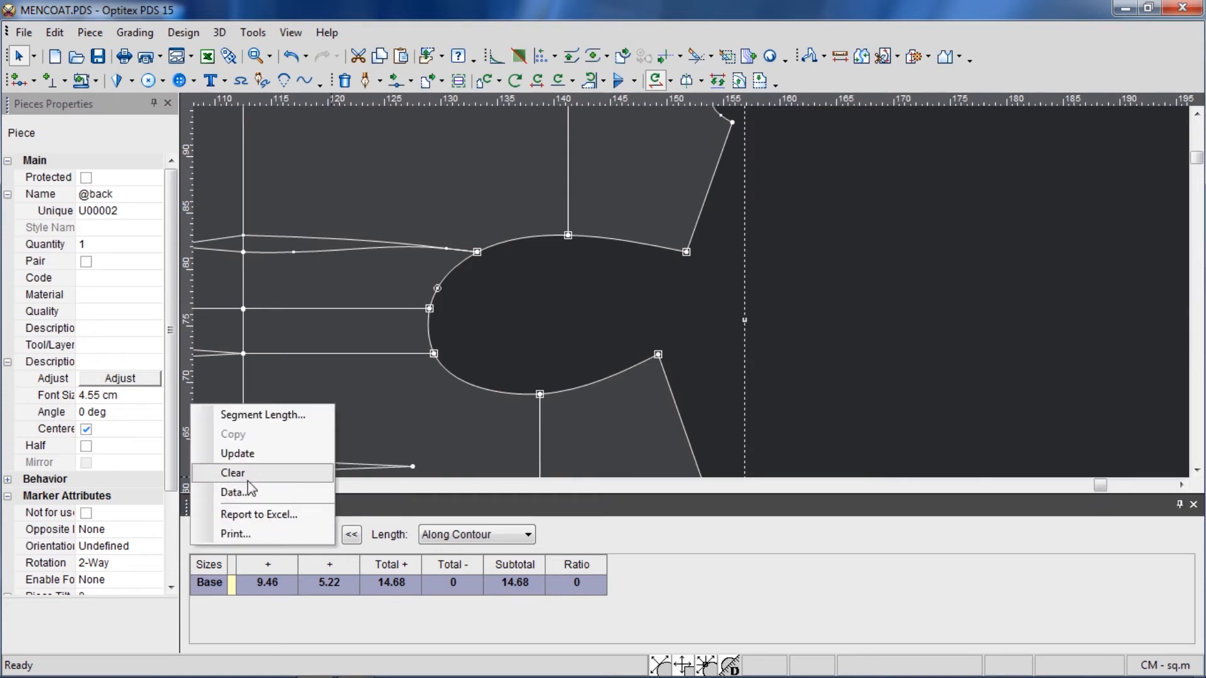
pyautogui.click(220, 473)
pyautogui.click(268, 534)
# - Open the half sleeve into a full piece and remove its protection
pyautogui.scroll(-4, 537, 397)
pyautogui.scroll(3, 586, 261)
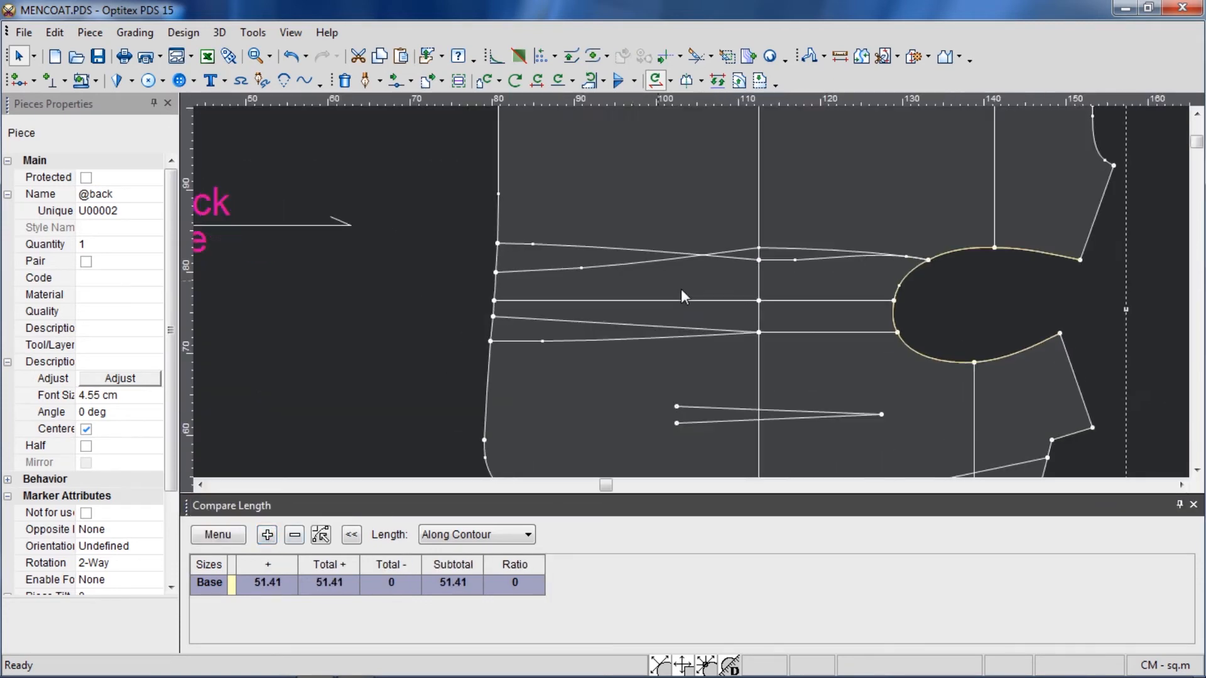
pyautogui.scroll(-3, 621, 258)
pyautogui.scroll(3, 414, 383)
pyautogui.scroll(-1, 684, 307)
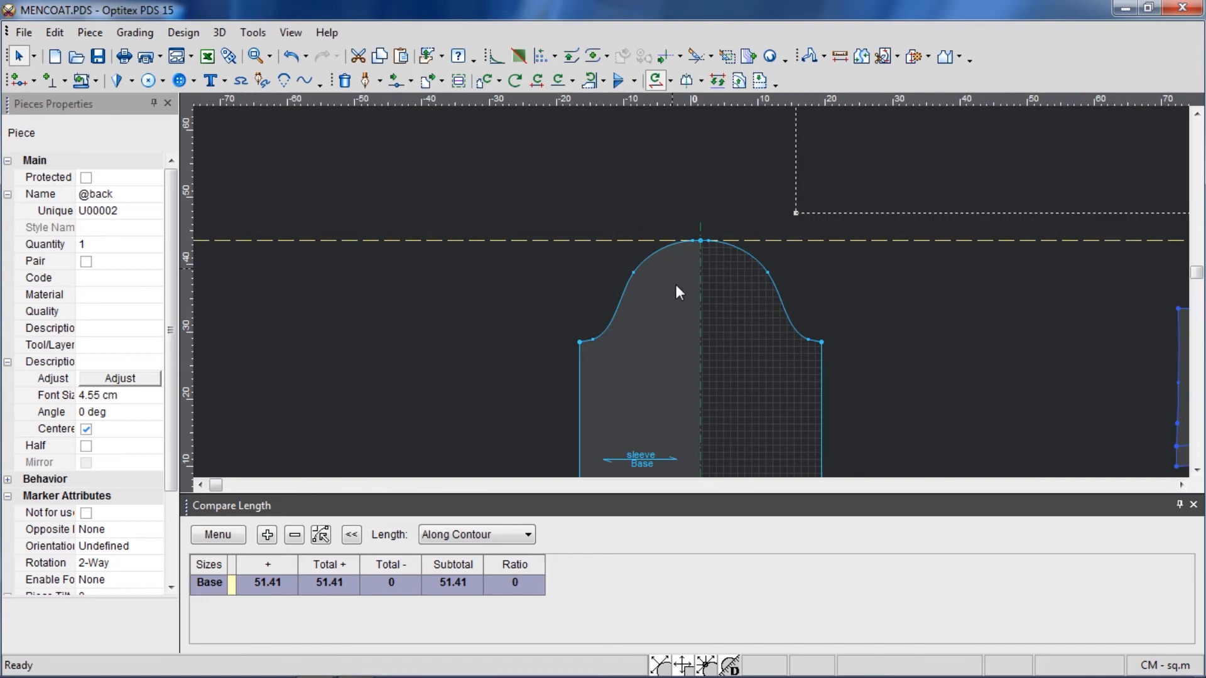
pyautogui.click(579, 342)
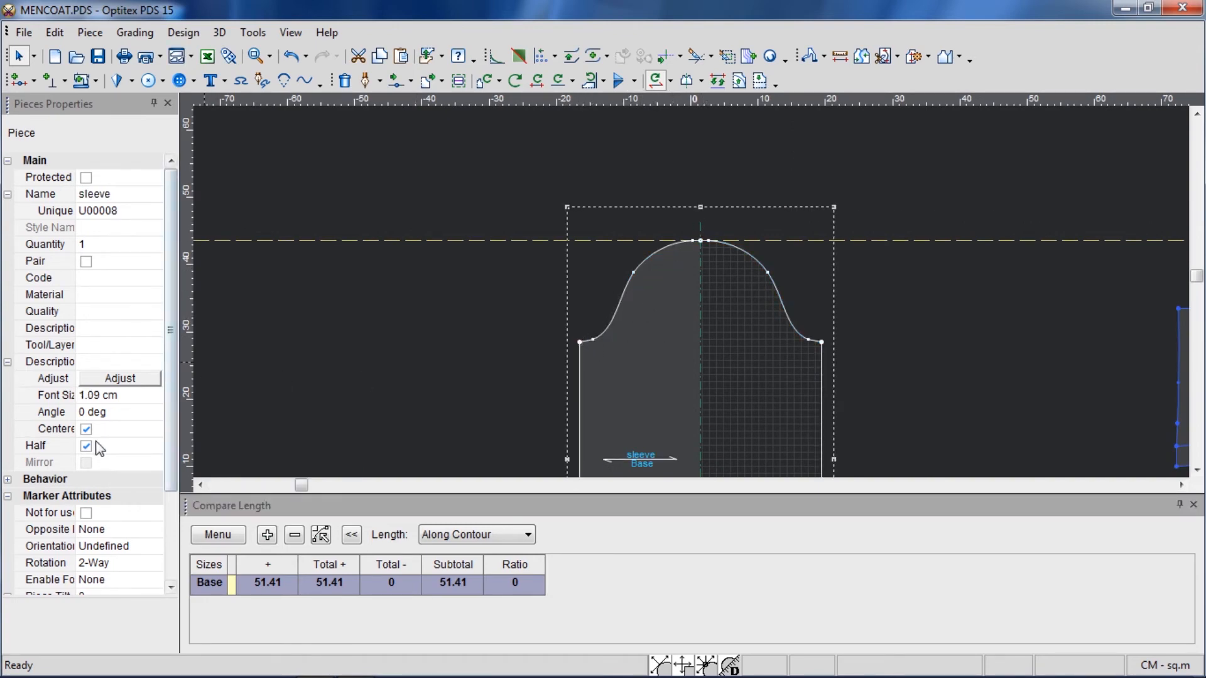
pyautogui.click(701, 81)
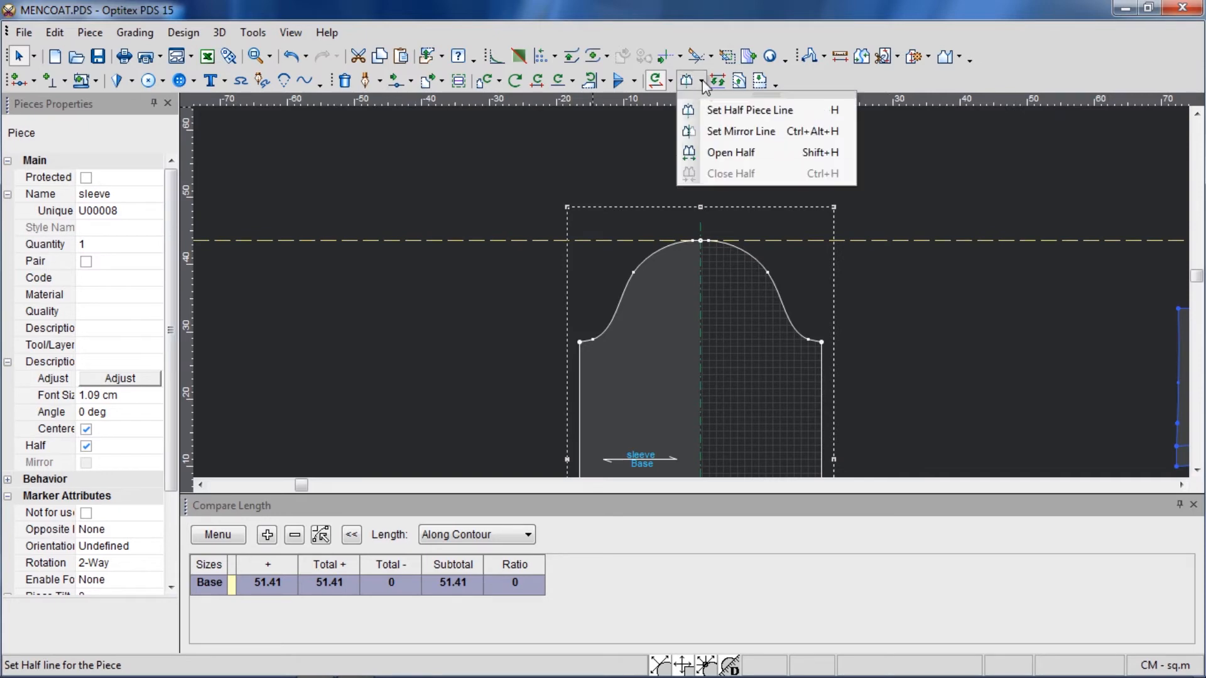
pyautogui.click(710, 152)
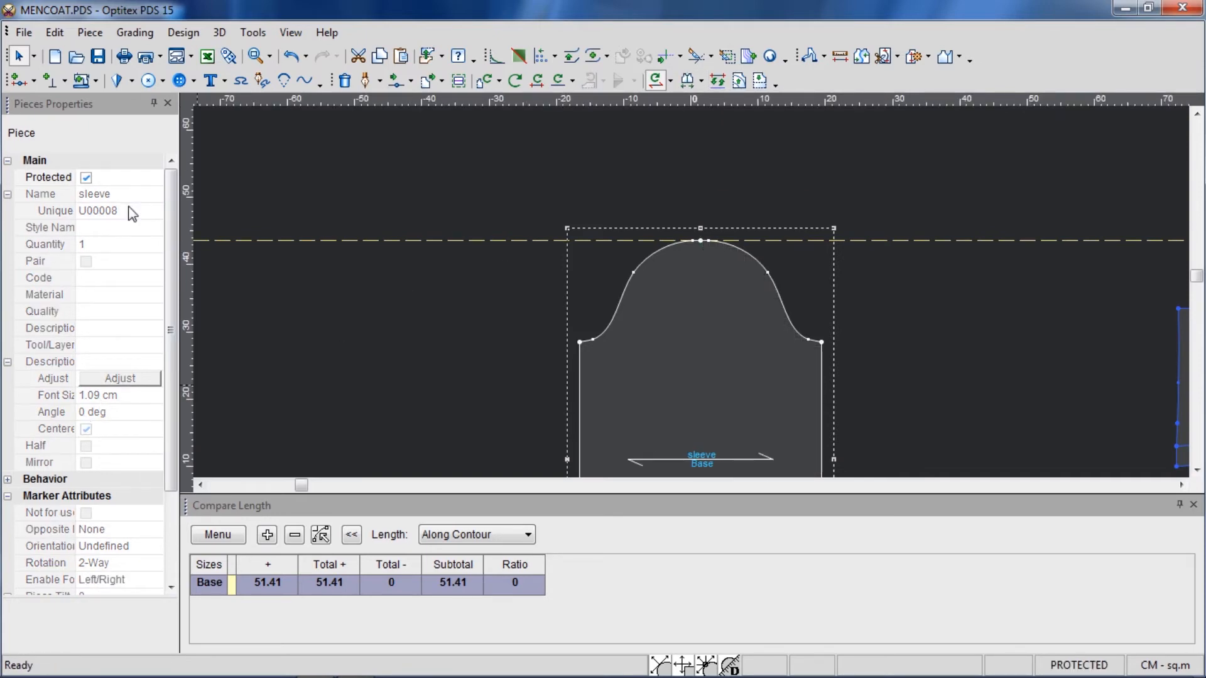
pyautogui.click(86, 177)
# - Add the whole sleeve cap contour, from underarm corner to underarm corner, as a minus length in the comparison
pyautogui.scroll(-1, 692, 292)
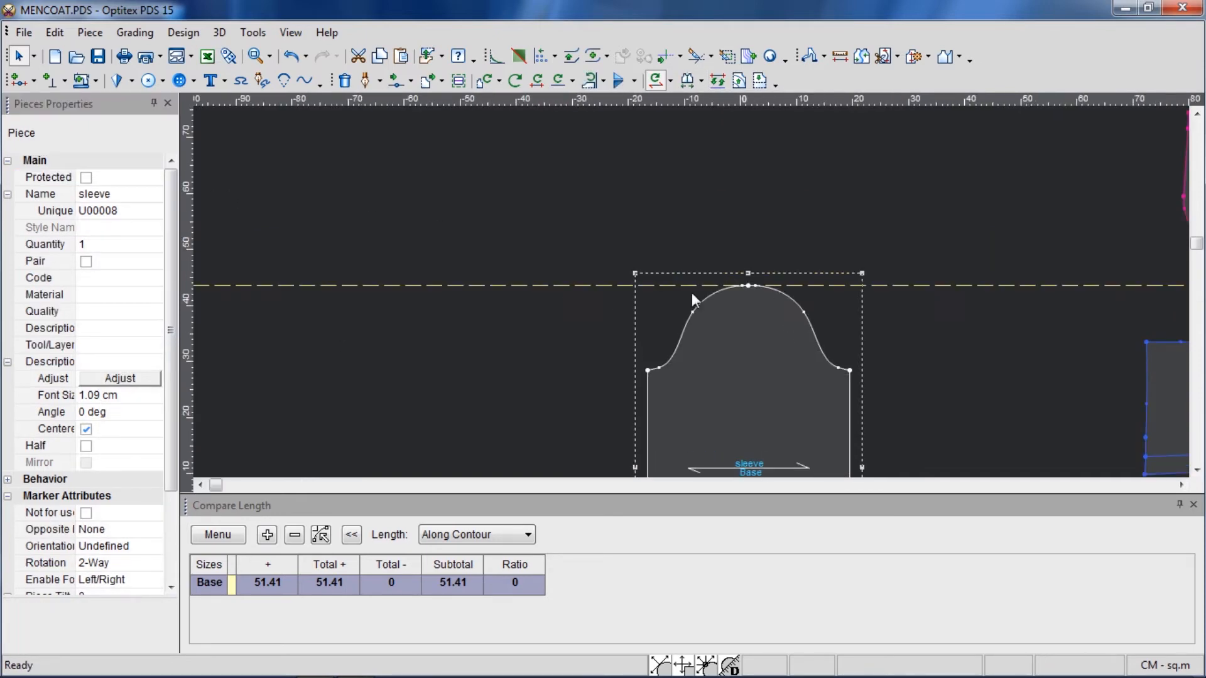
pyautogui.scroll(-1, 691, 292)
pyautogui.scroll(3, 692, 292)
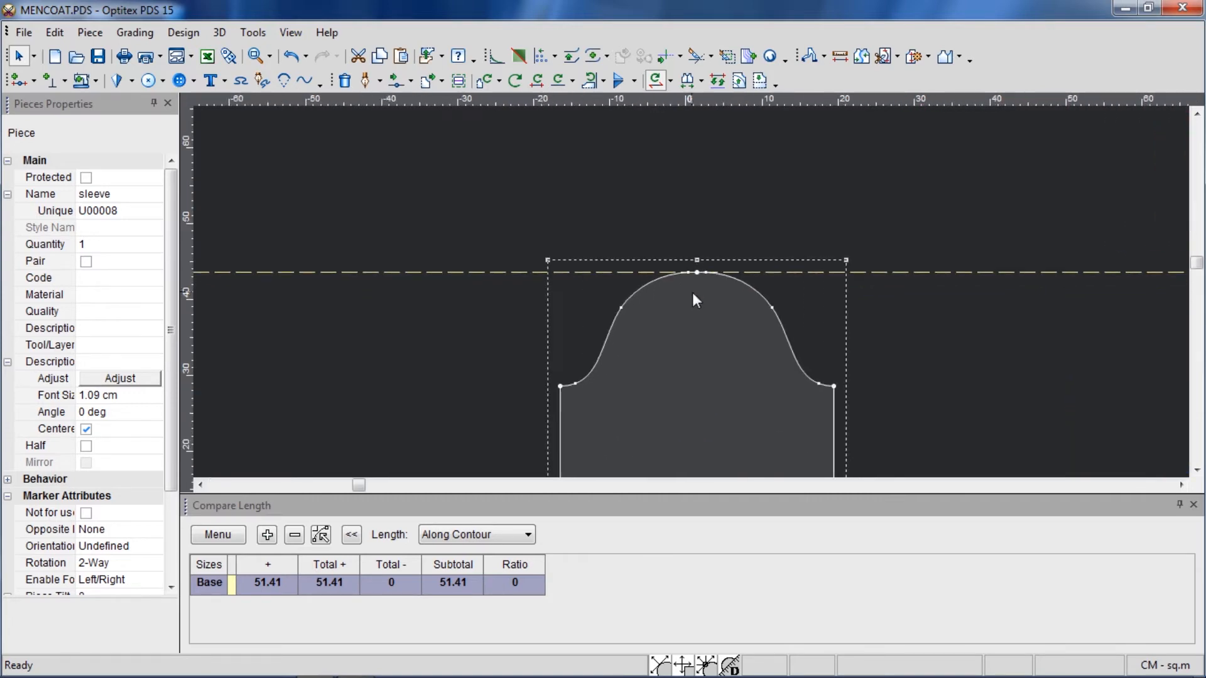
pyautogui.click(676, 279)
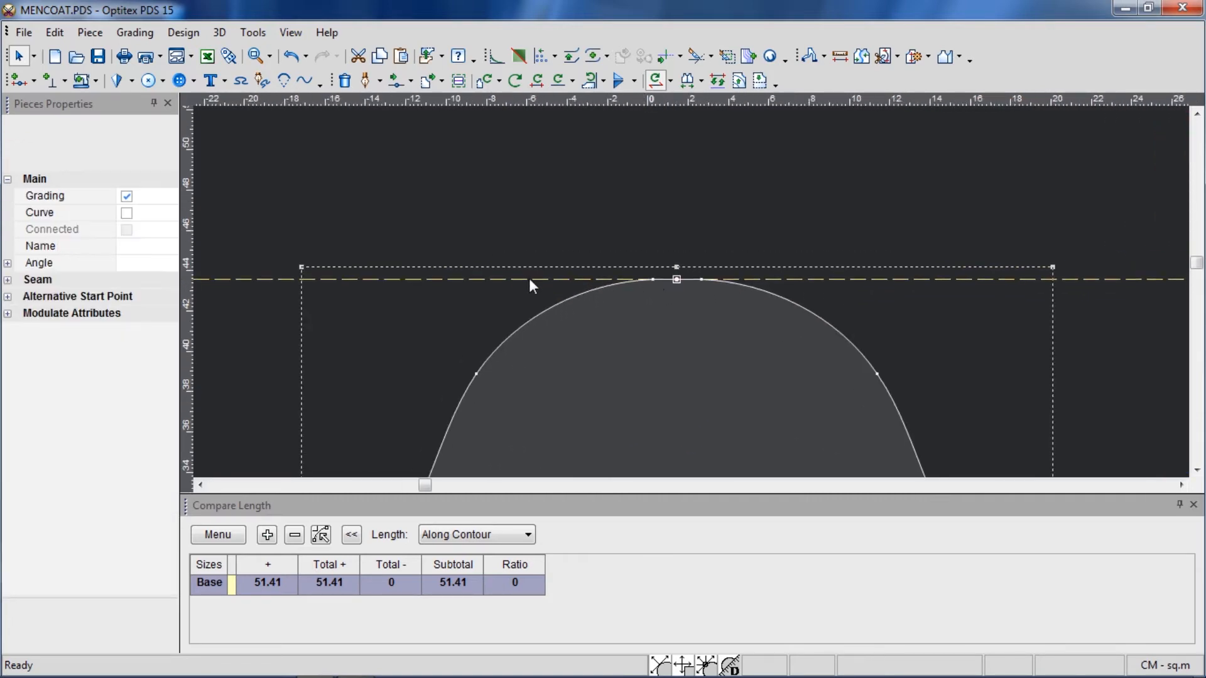
pyautogui.scroll(-2, 647, 349)
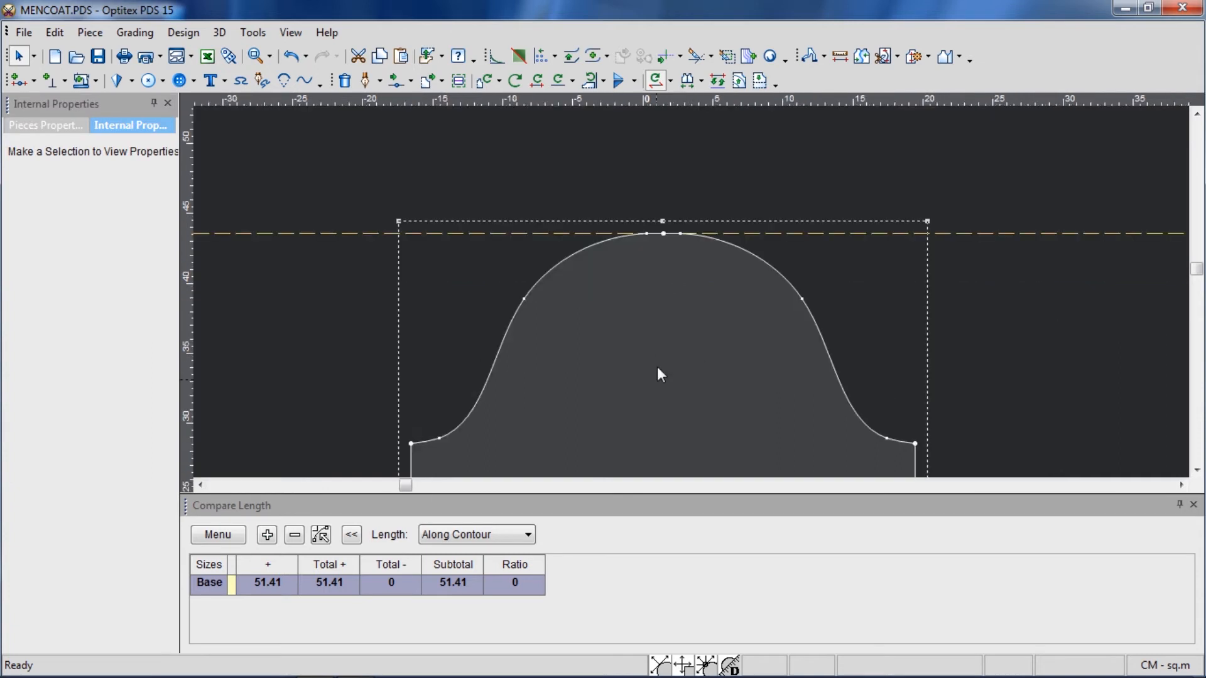
pyautogui.click(482, 342)
pyautogui.click(898, 341)
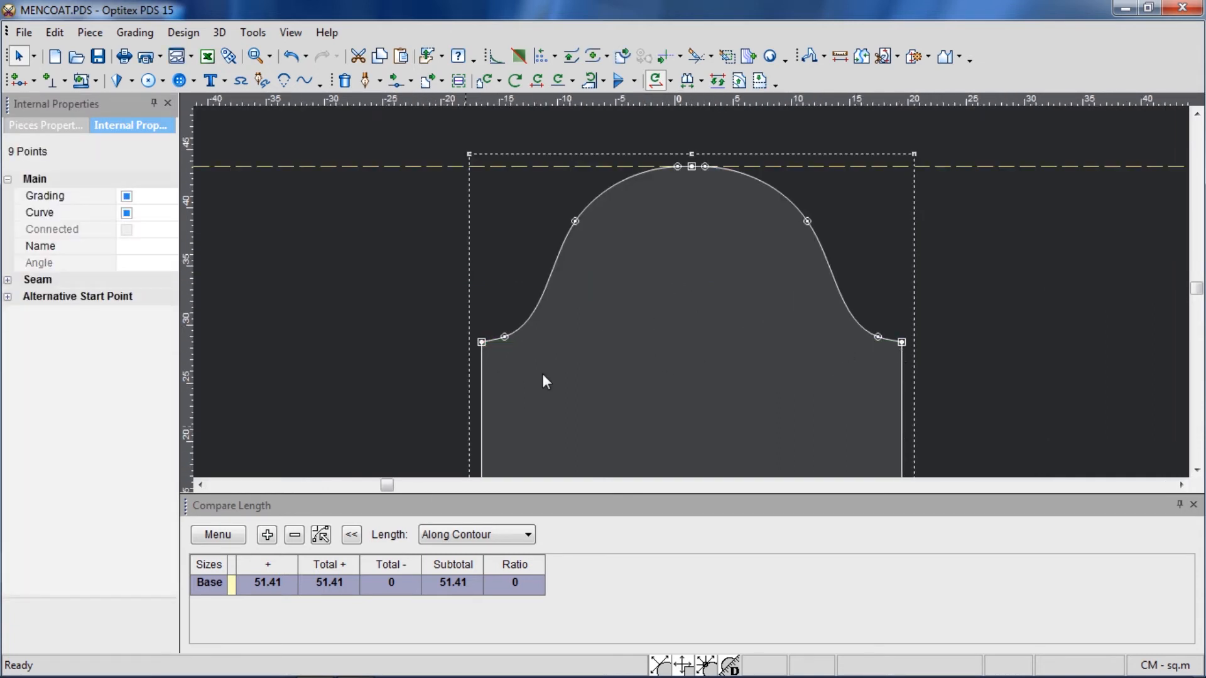
pyautogui.click(293, 537)
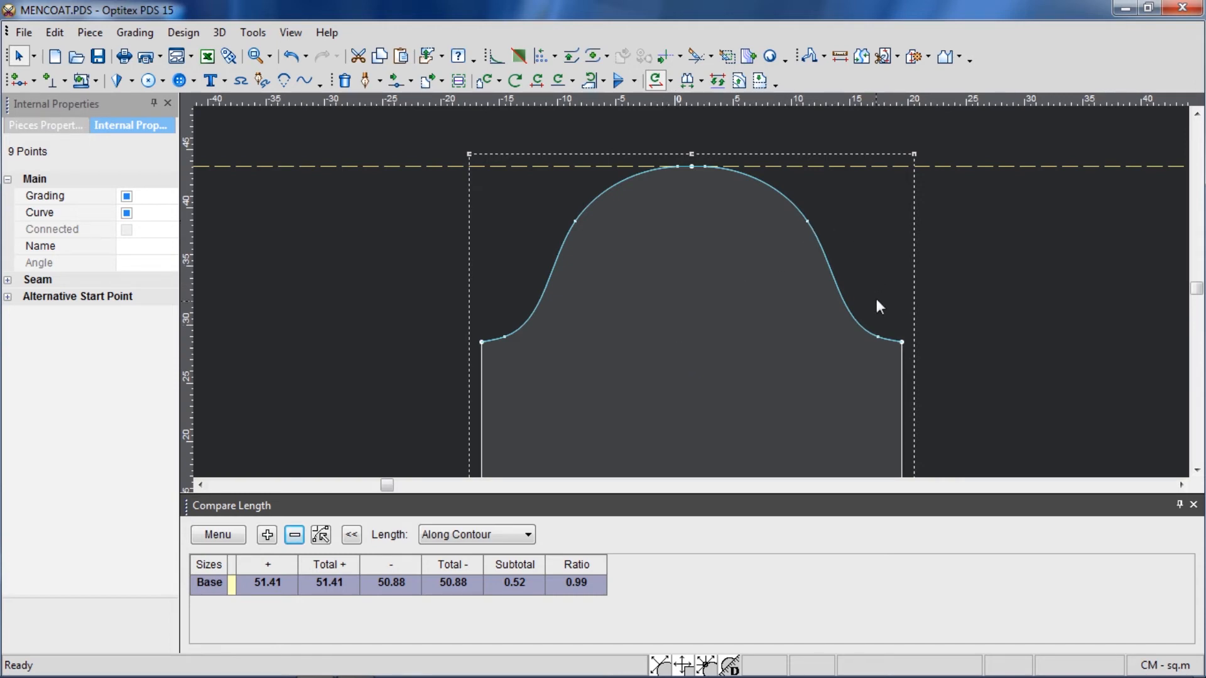
# - Try to shift the upper sleeve cap points, including the peak, horizontally toward the right underarm
pyautogui.click(894, 267)
pyautogui.scroll(-2, 925, 246)
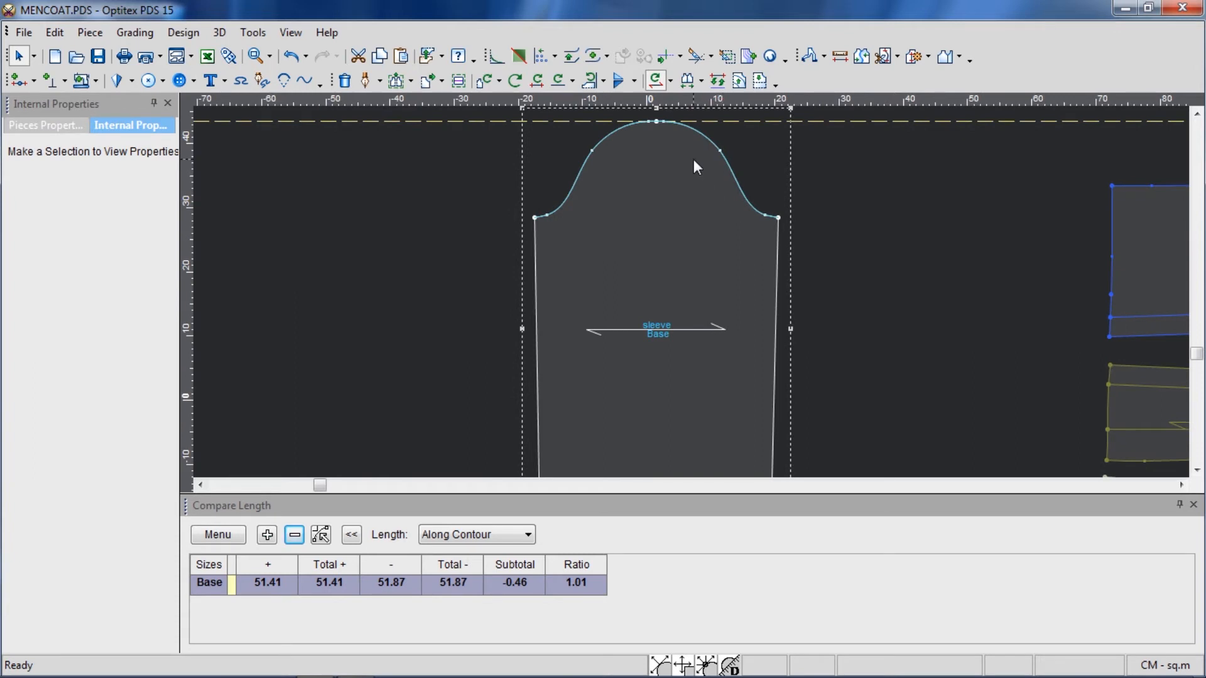
pyautogui.scroll(1, 694, 159)
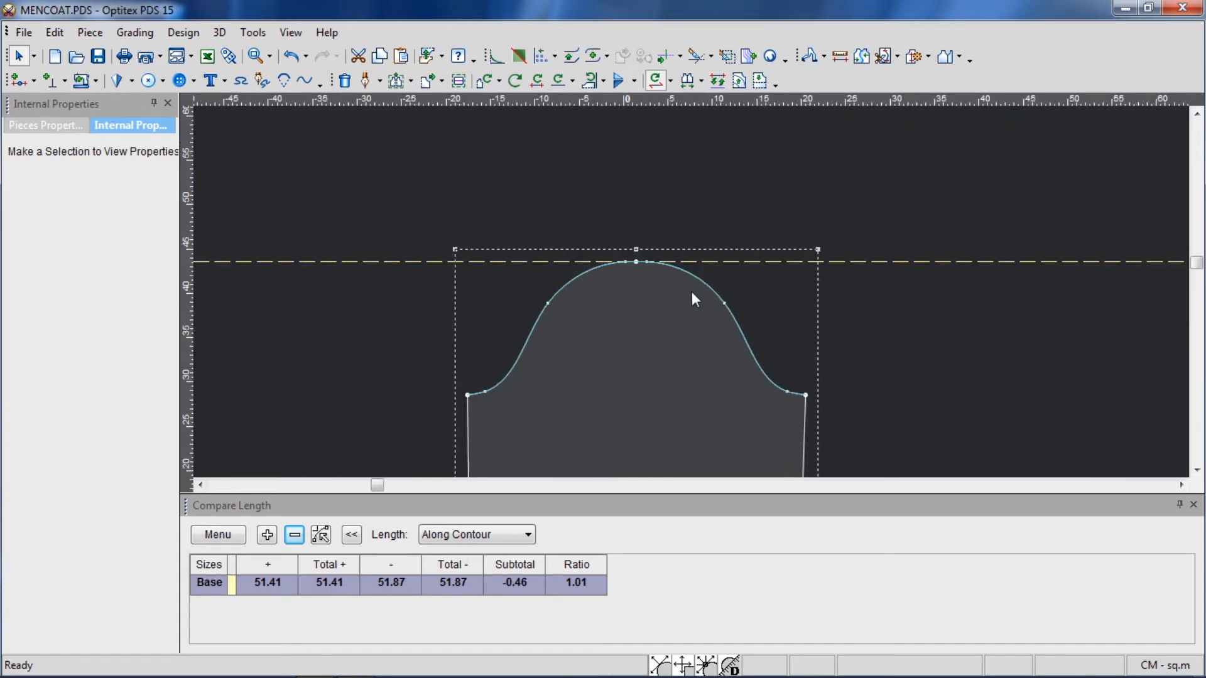
pyautogui.click(396, 80)
pyautogui.moveTo(531, 225); pyautogui.dragTo(752, 362)
pyautogui.click(726, 307)
pyautogui.click(739, 306)
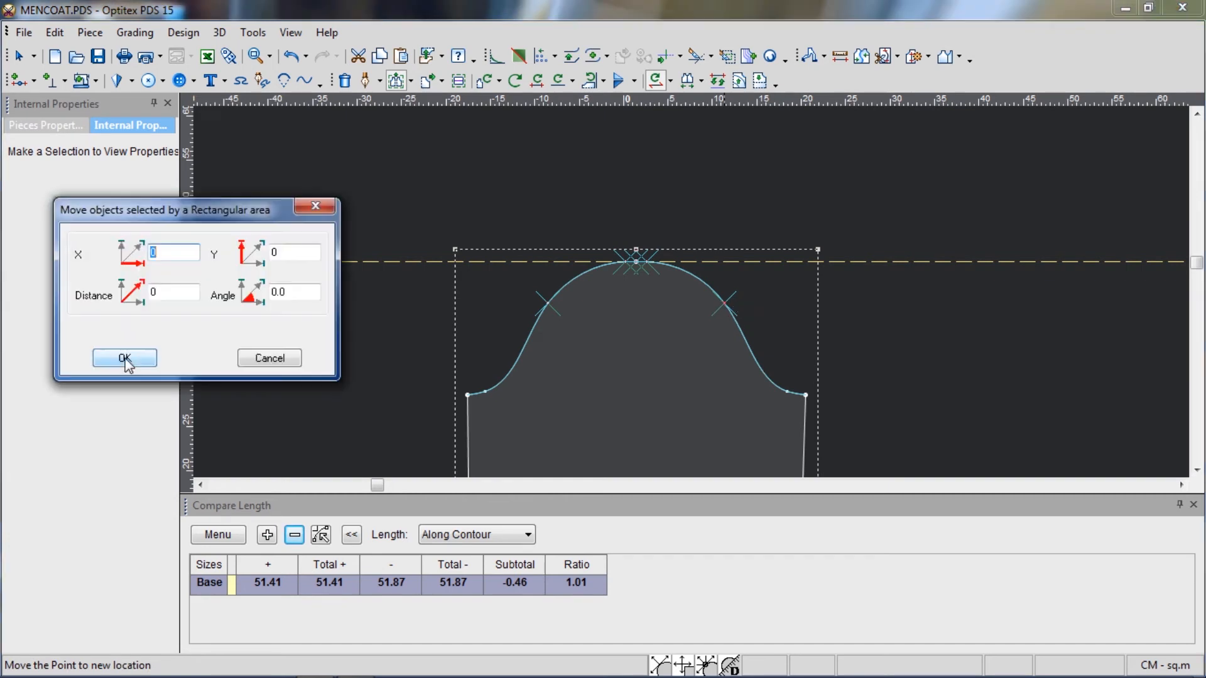
pyautogui.click(125, 358)
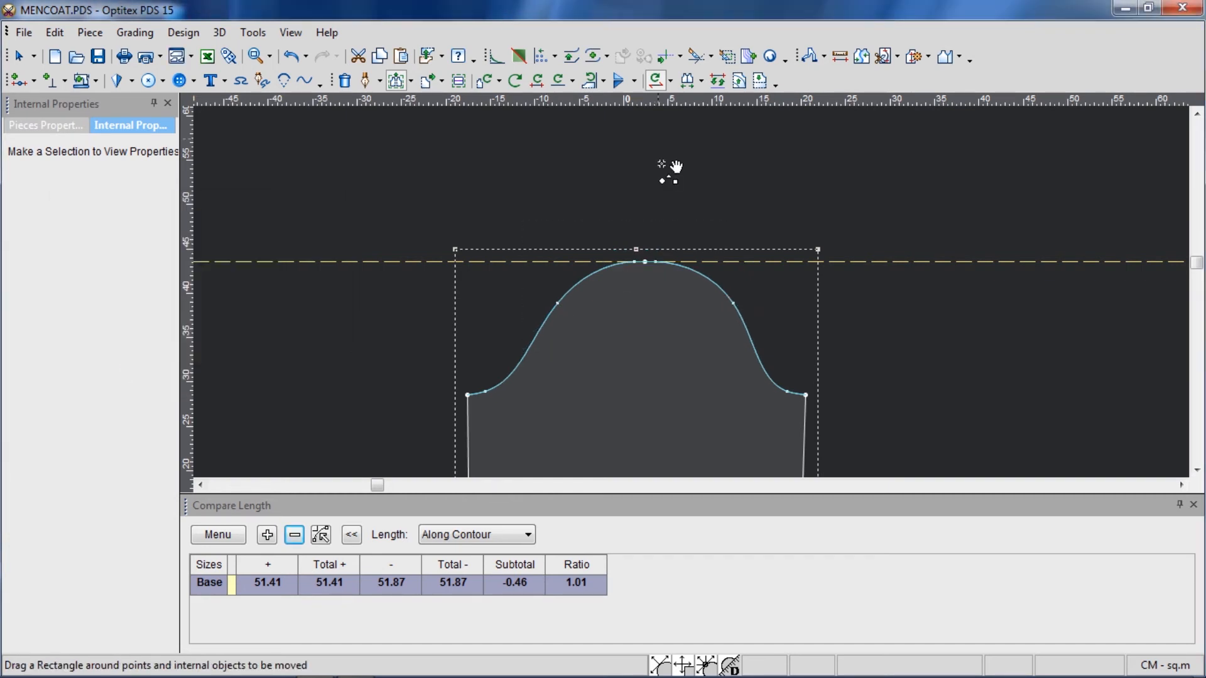
pyautogui.rightClick(658, 139)
pyautogui.click(688, 148)
pyautogui.scroll(-2, 767, 342)
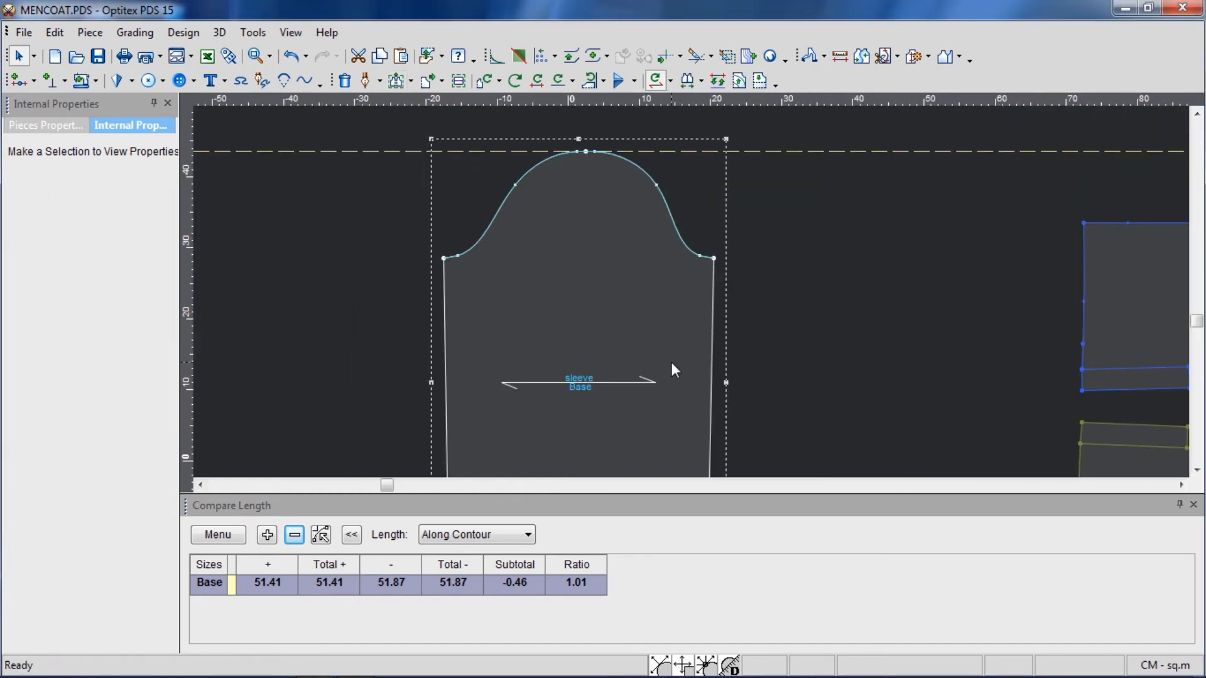
pyautogui.scroll(-2, 698, 320)
pyautogui.scroll(3, 692, 293)
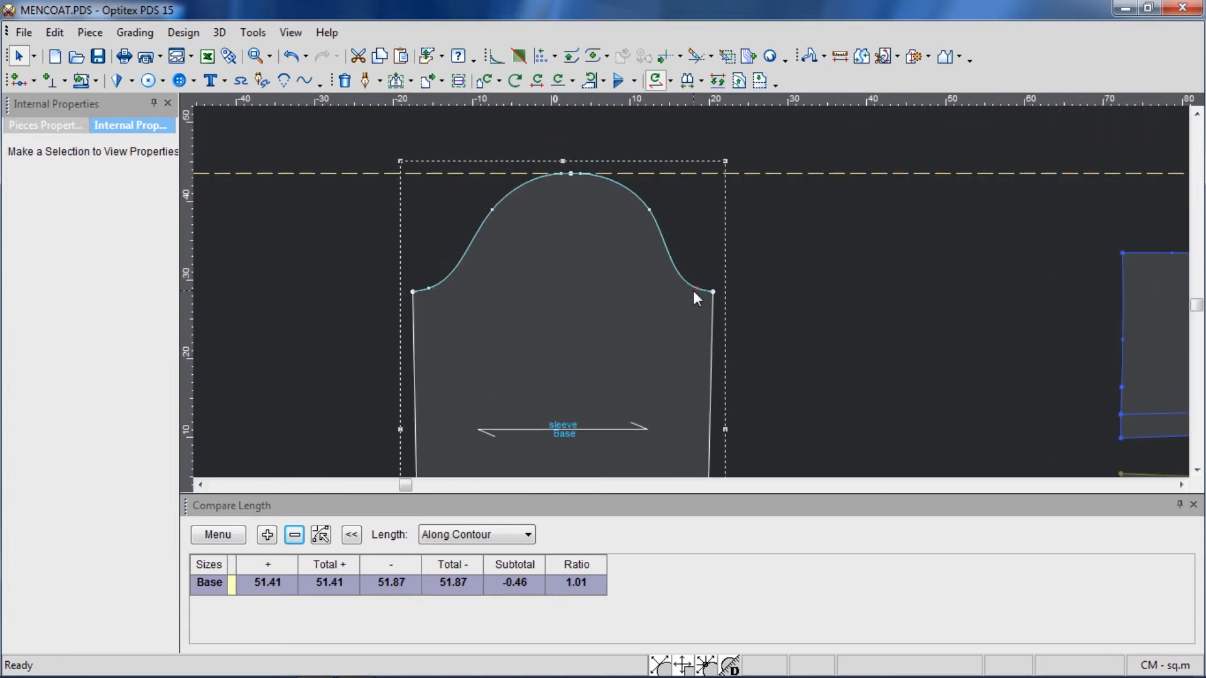
# - Widen the sleeve at the underarm by moving the left and right underarm corners with their curve points outward 1 cm each
pyautogui.scroll(-3, 692, 291)
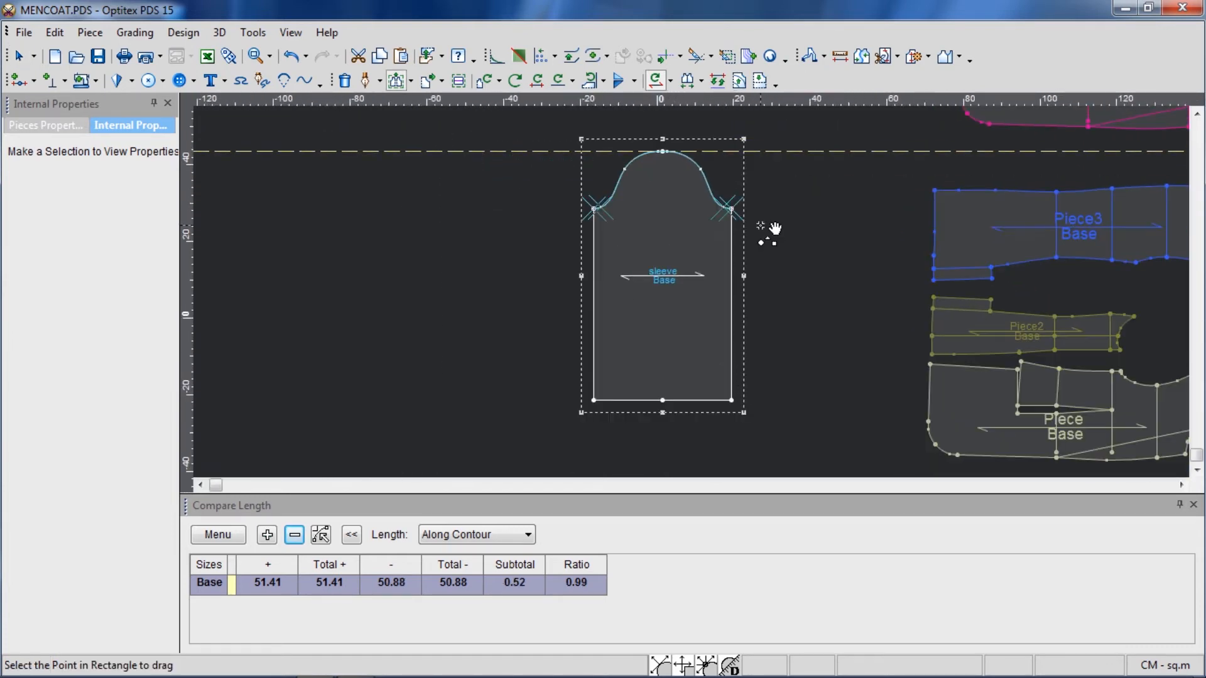
pyautogui.press('Escape')
pyautogui.moveTo(574, 202); pyautogui.dragTo(606, 230)
pyautogui.click(601, 208)
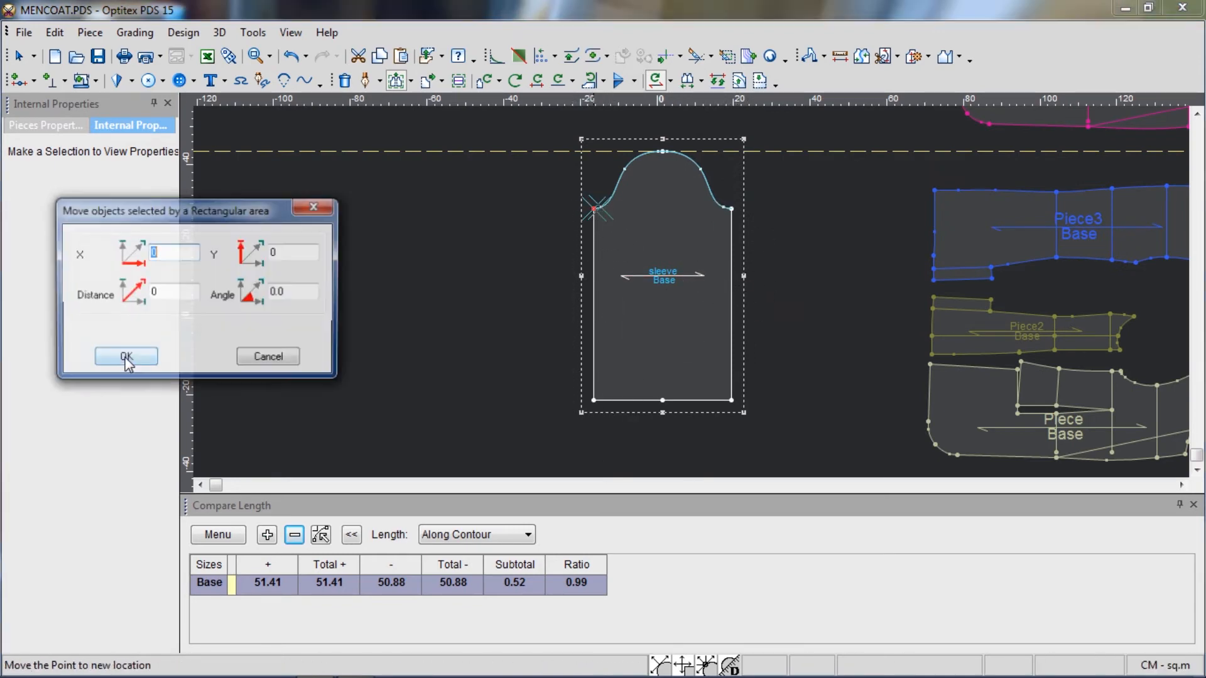
pyautogui.click(124, 358)
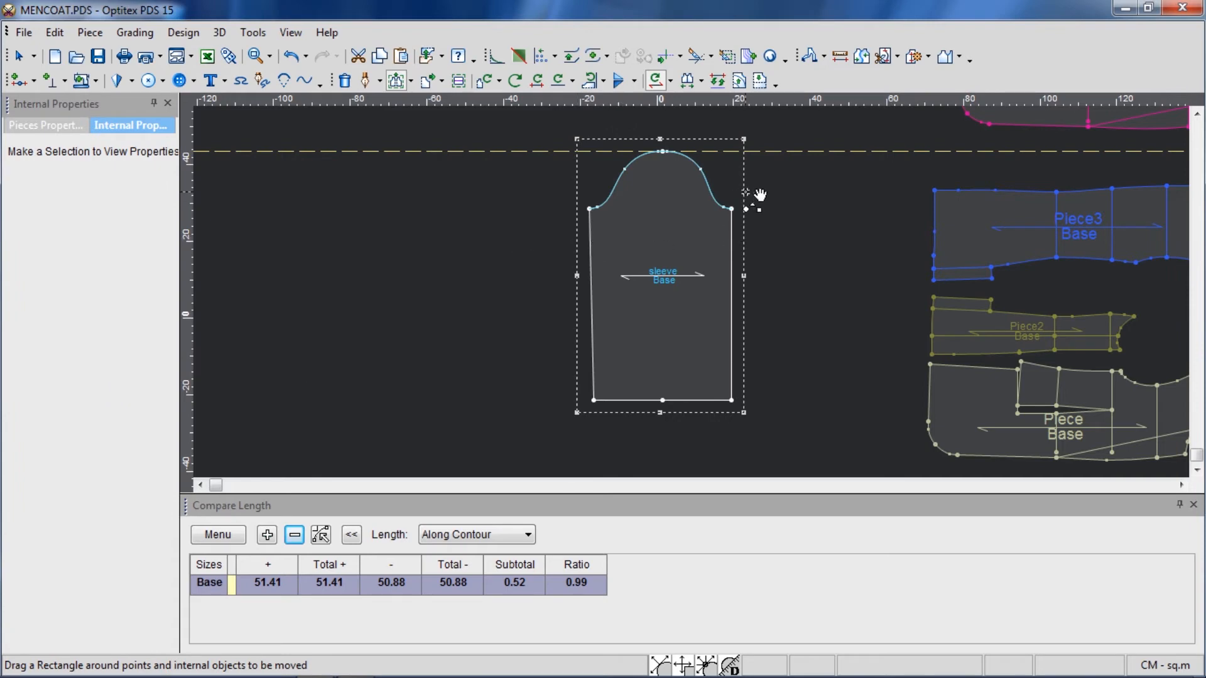
pyautogui.moveTo(757, 196); pyautogui.dragTo(723, 222)
pyautogui.click(731, 208)
pyautogui.click(124, 358)
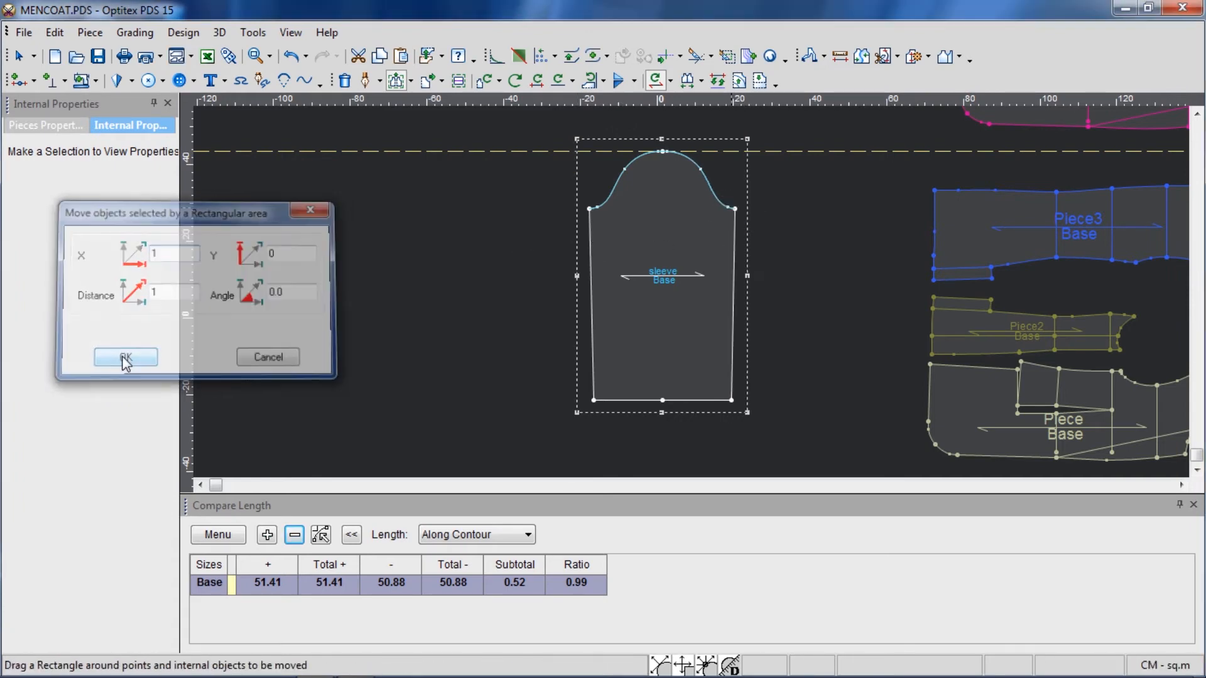
# - Update the length comparison for the widened sleeve cap
pyautogui.click(231, 535)
pyautogui.click(242, 455)
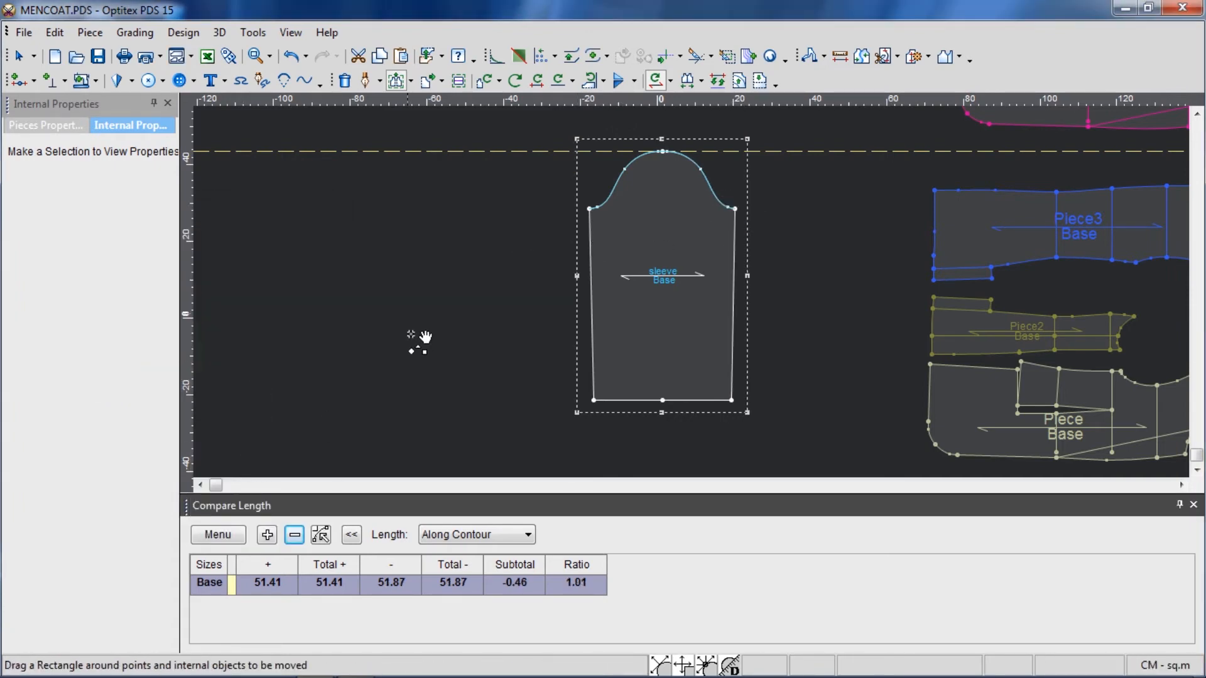
pyautogui.rightClick(396, 277)
pyautogui.click(440, 295)
# - Move the sleeve's bottom-right hem corner inward with a horizontal offset of -.3
pyautogui.scroll(1, 663, 448)
pyautogui.click(663, 449)
pyautogui.click(651, 449)
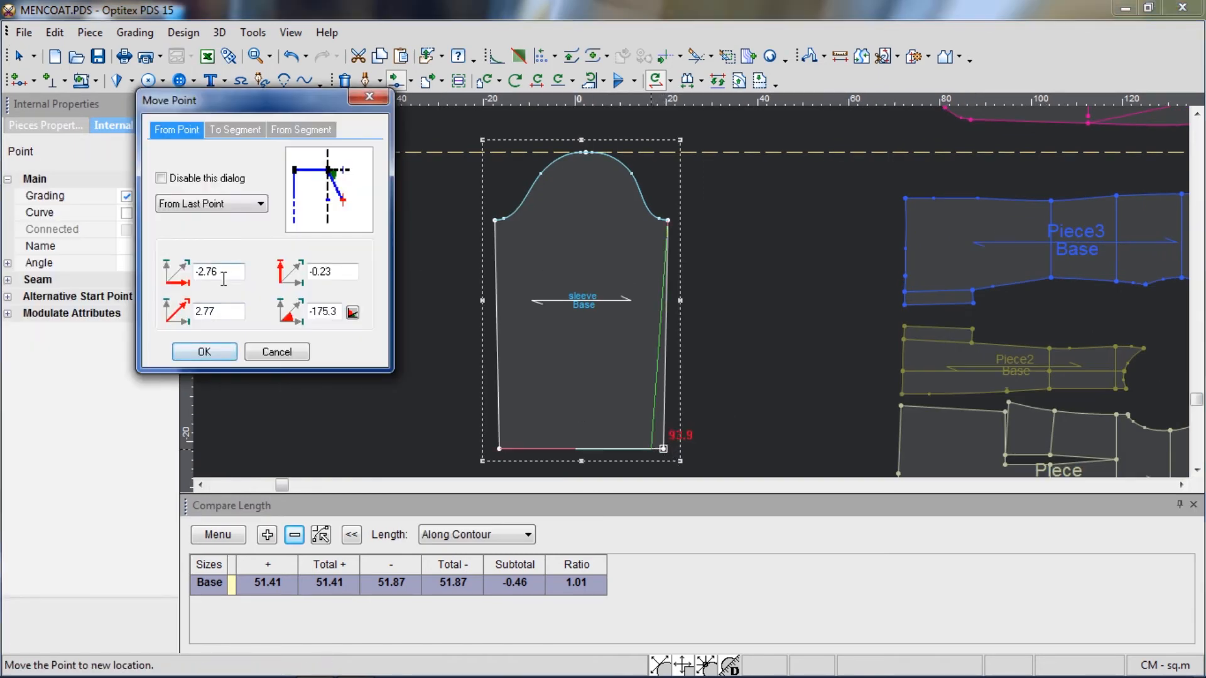
pyautogui.doubleClick(224, 279)
pyautogui.press('BackSpace')
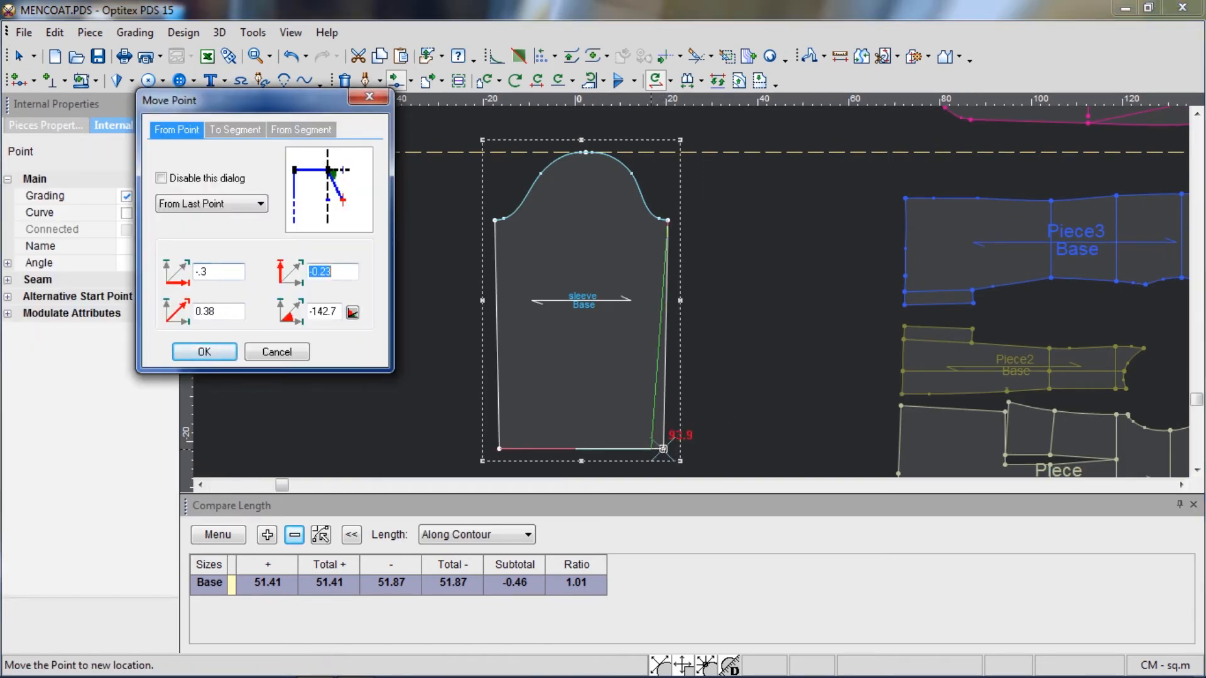
# - Move the sleeve's right hem corner horizontally by -0.3 cm, and again by -3 cm
pyautogui.press('Return')
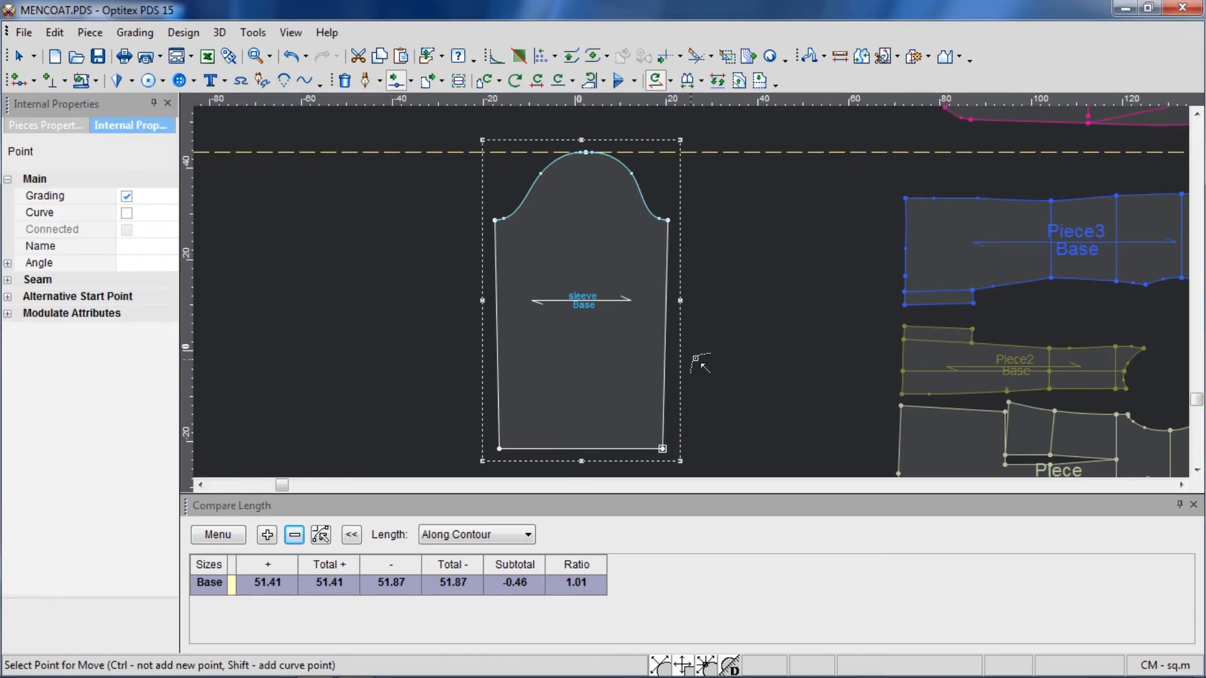
pyautogui.click(662, 448)
pyautogui.click(629, 449)
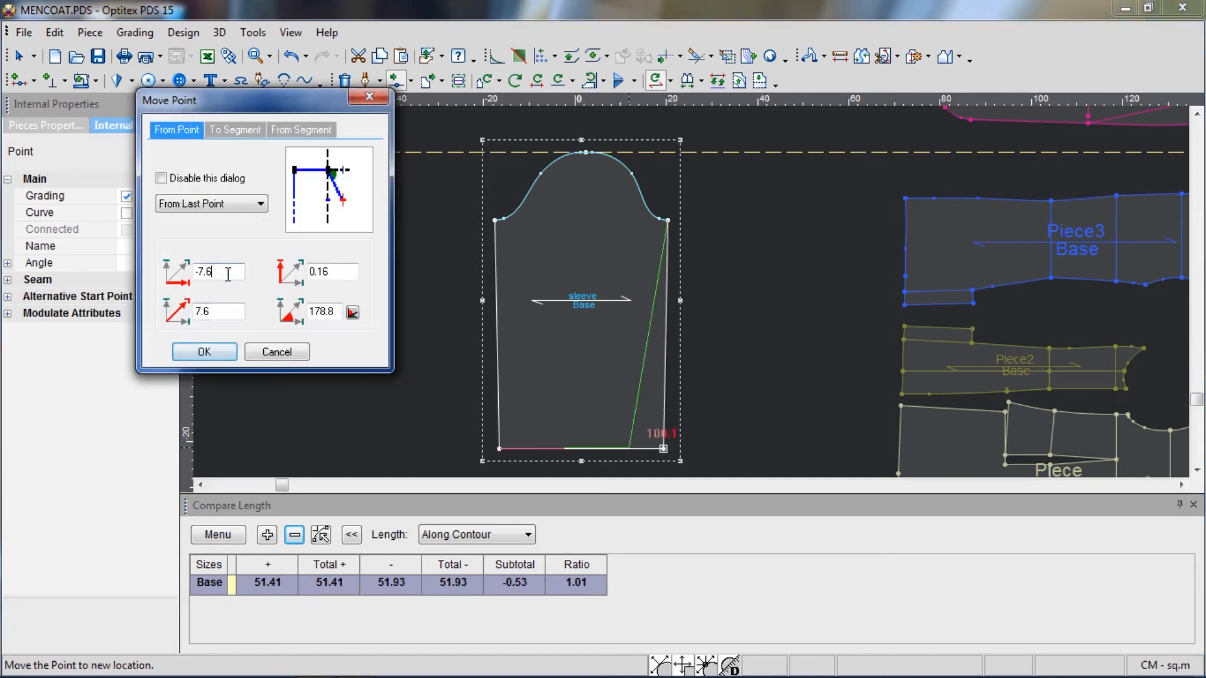
pyautogui.doubleClick(228, 274)
pyautogui.write('-3')
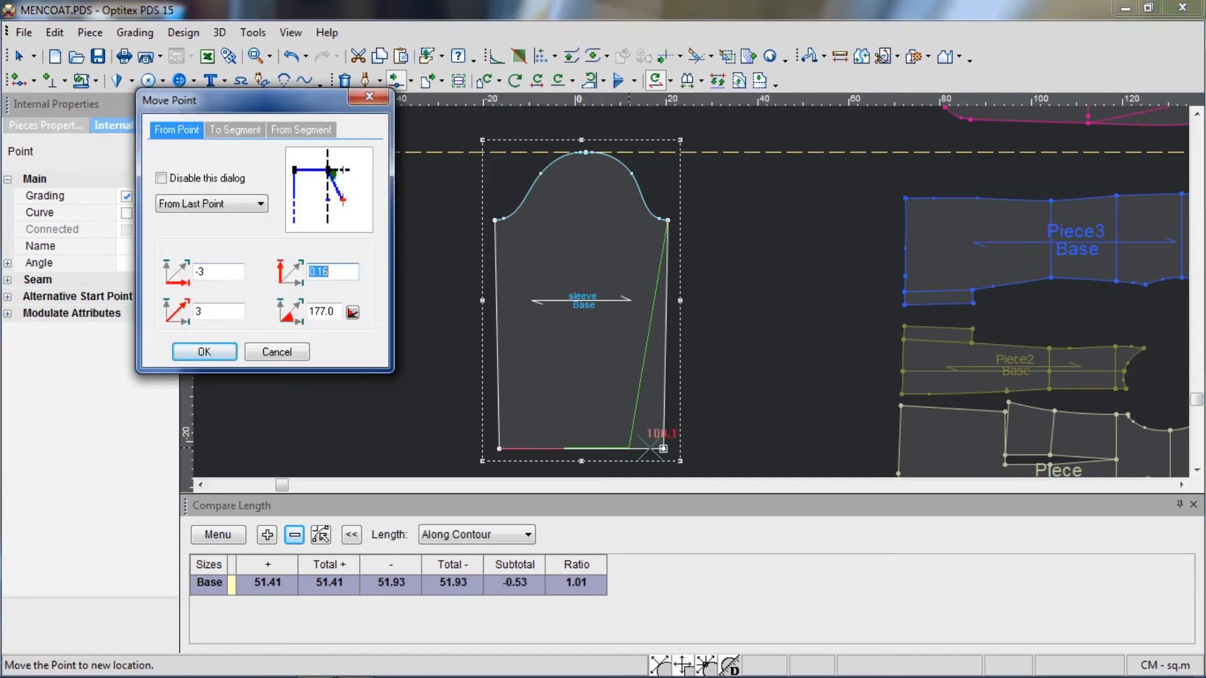
pyautogui.press('Return')
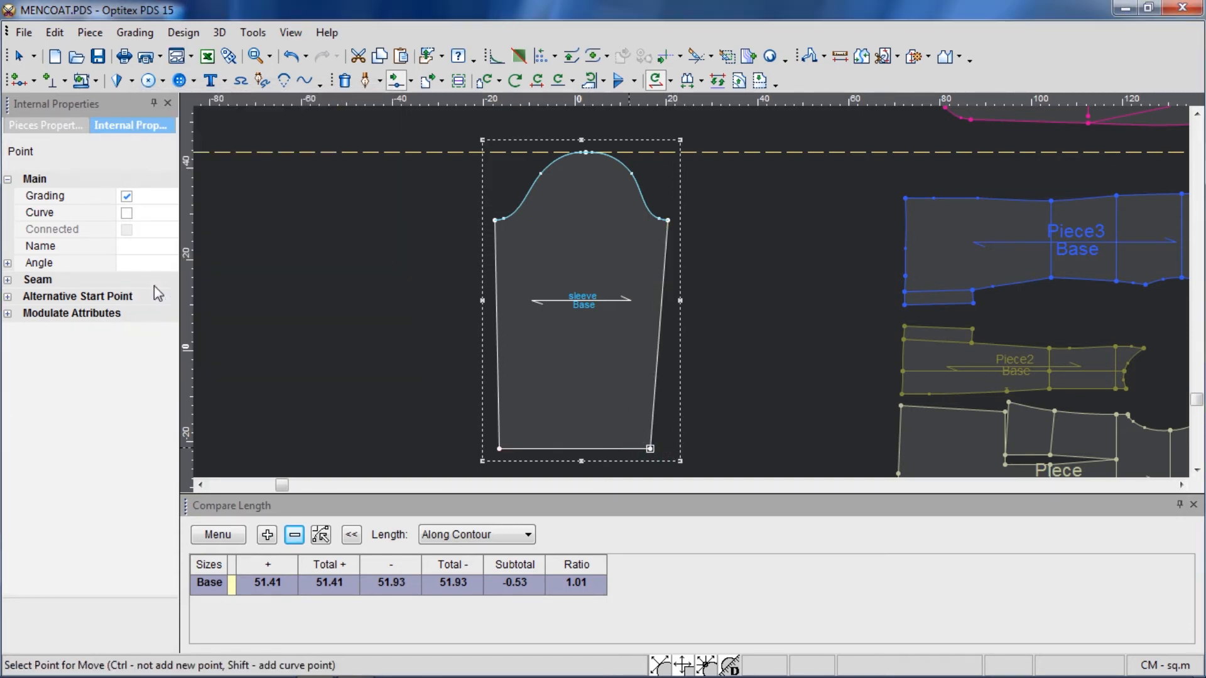
# - Move the sleeve's left hem corner 3 cm horizontally inward and leave the Move Point tool
pyautogui.click(498, 450)
pyautogui.click(515, 449)
pyautogui.doubleClick(217, 271)
pyautogui.write('3')
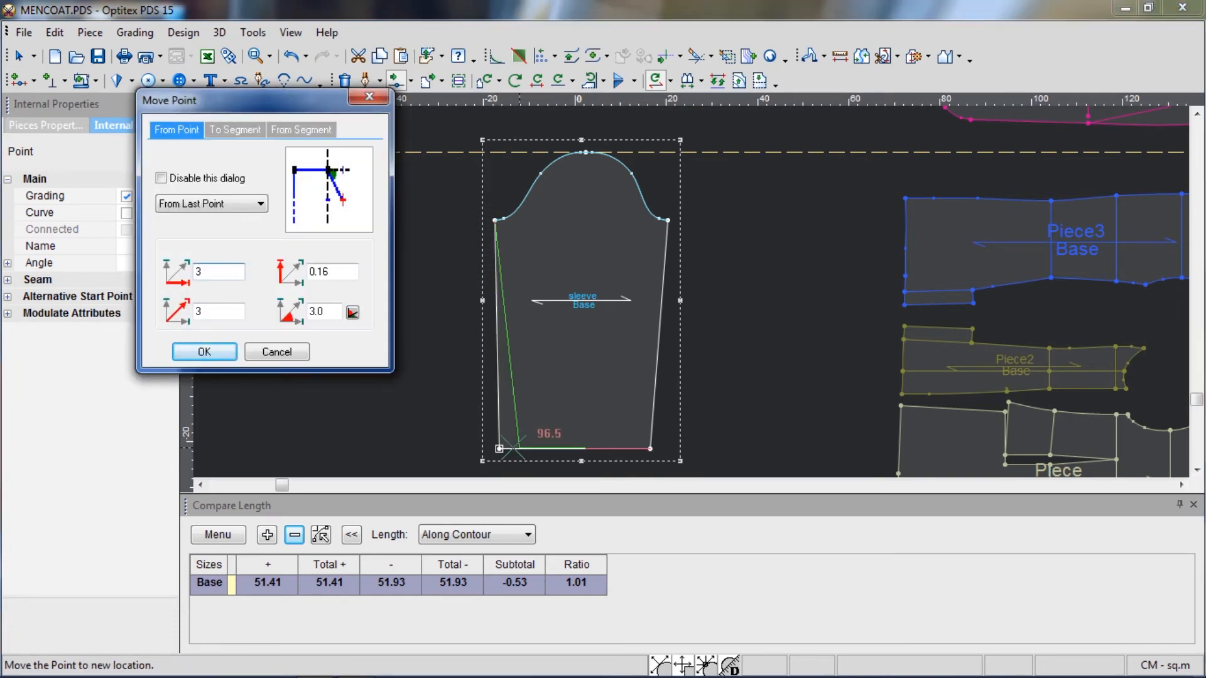
pyautogui.press('Return')
pyautogui.rightClick(685, 191)
pyautogui.click(694, 198)
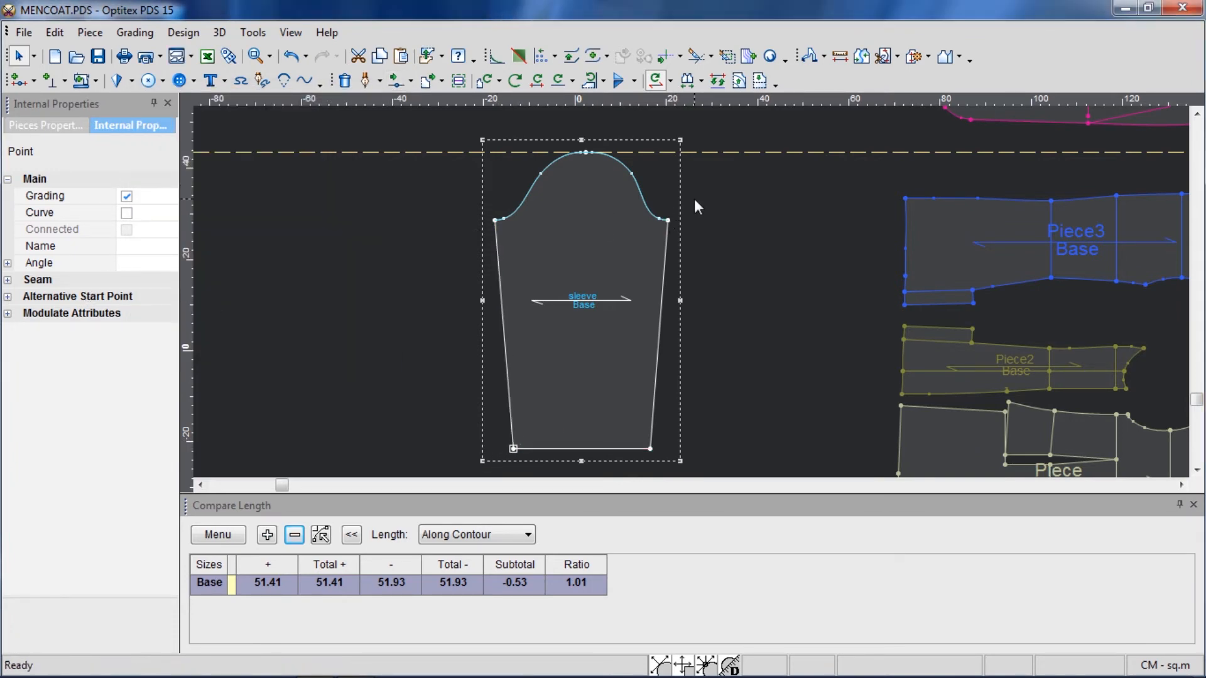
# - Draw an internal line parallel to the sleeve's left side seam at a distance of 10 cm, extended at both ends
pyautogui.scroll(2, 689, 292)
pyautogui.scroll(-2, 691, 293)
pyautogui.scroll(1, 692, 292)
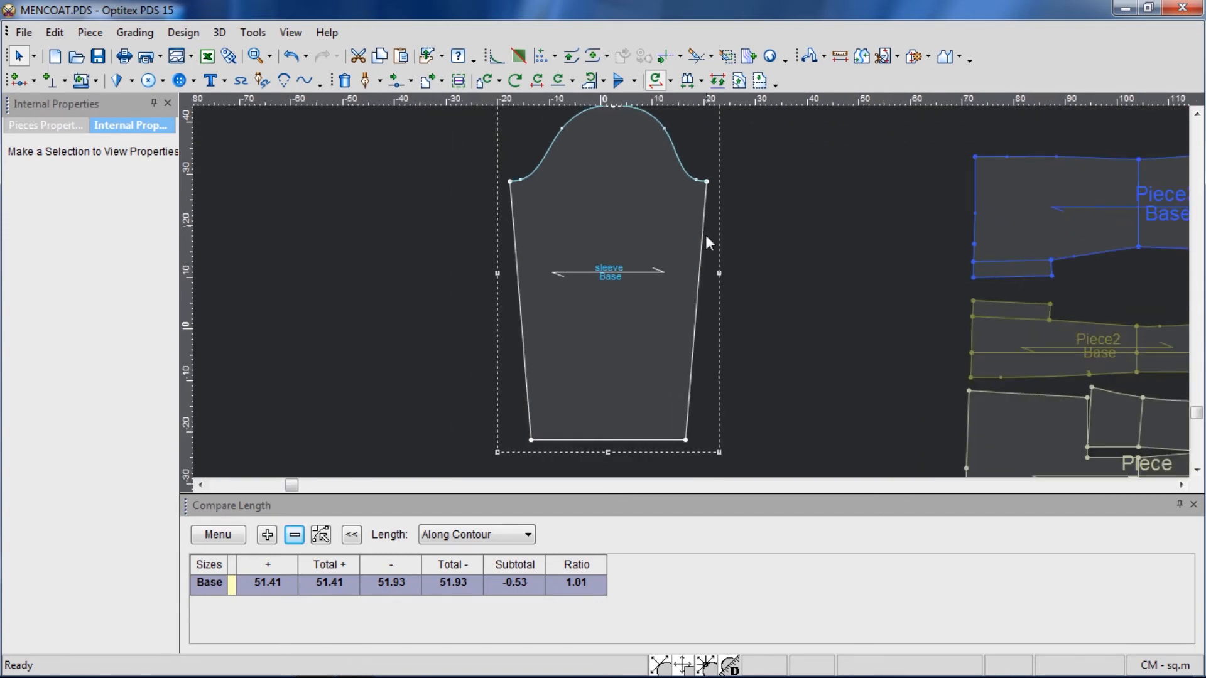
pyautogui.click(706, 181)
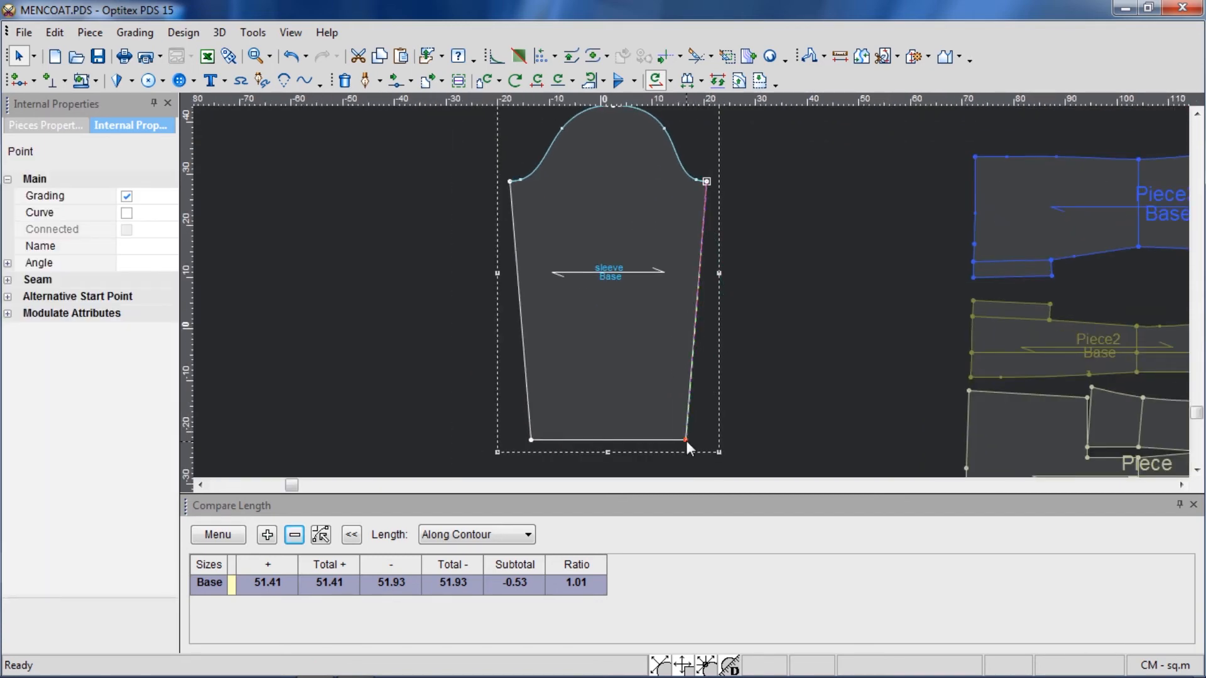
pyautogui.click(757, 268)
pyautogui.press('p')
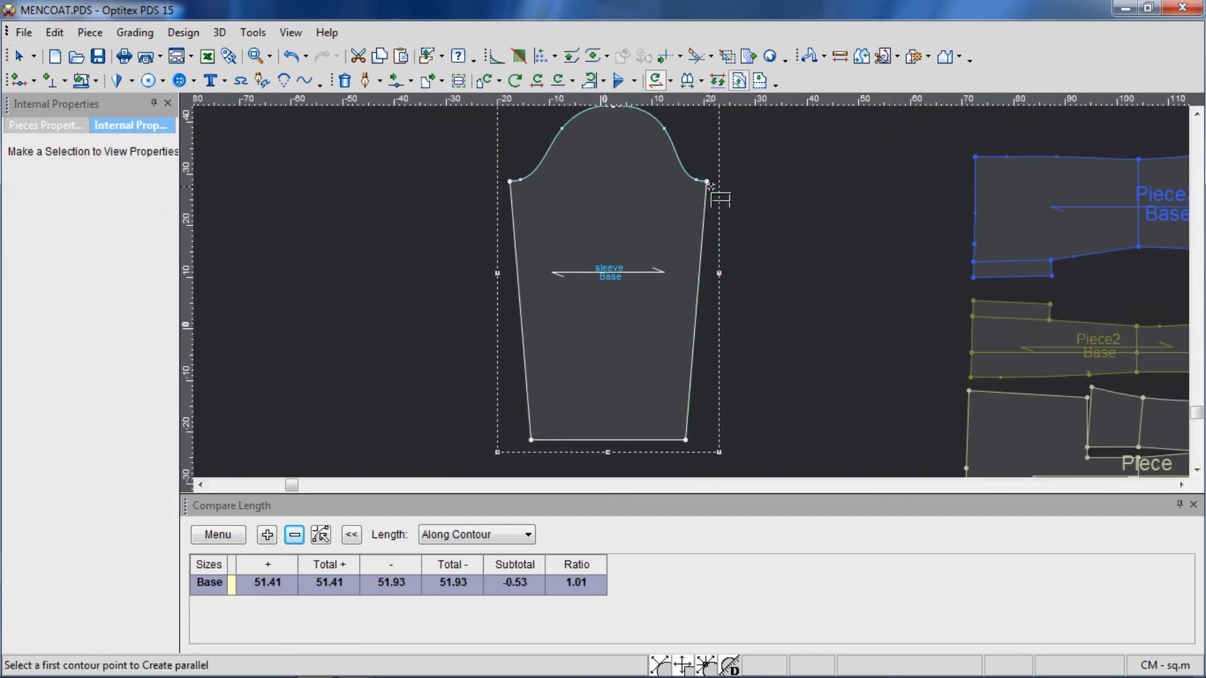
pyautogui.click(707, 181)
pyautogui.scroll(-1, 666, 365)
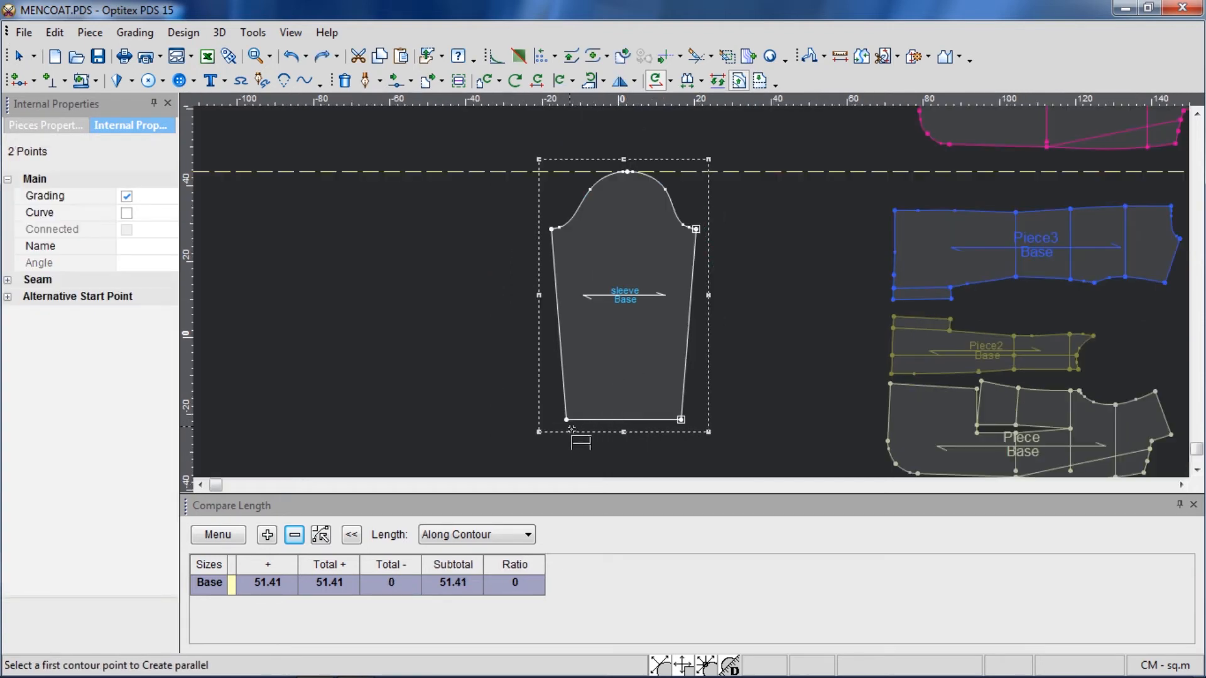
pyautogui.click(551, 228)
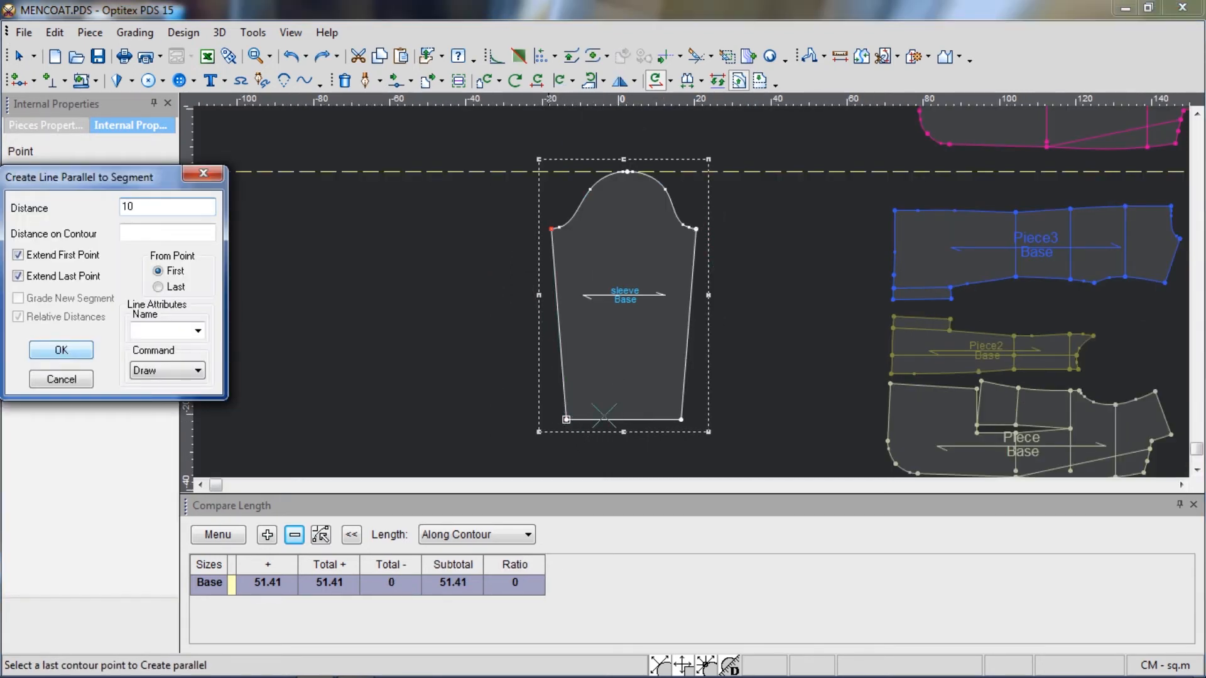
pyautogui.press('Return')
pyautogui.click(617, 388)
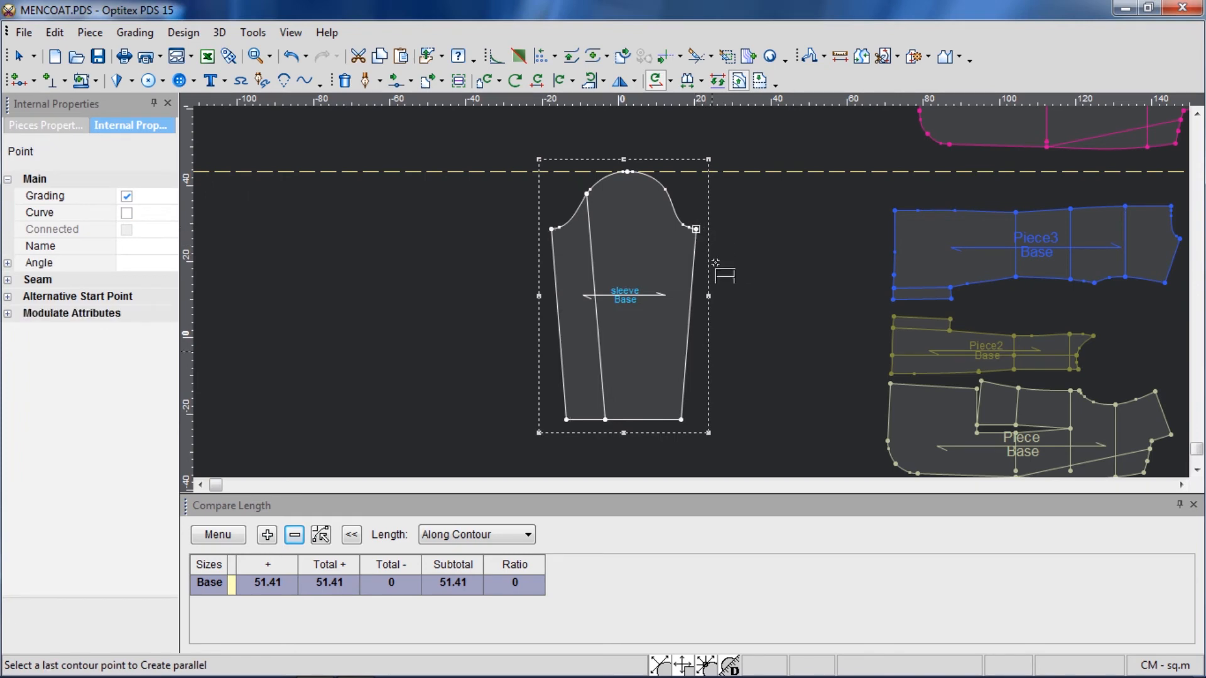
# - Try an internal line parallel to the right side seam at a distance of 7 cm, and undo it
pyautogui.click(682, 419)
pyautogui.write('5')
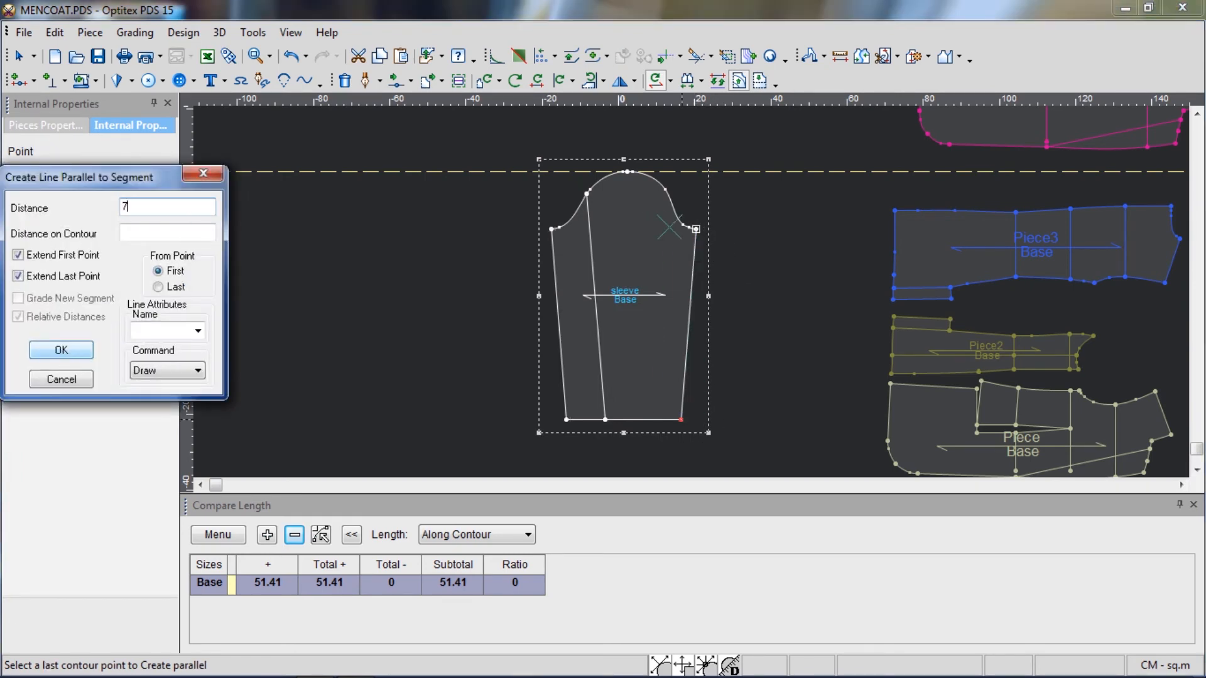
pyautogui.click(60, 350)
pyautogui.click(619, 388)
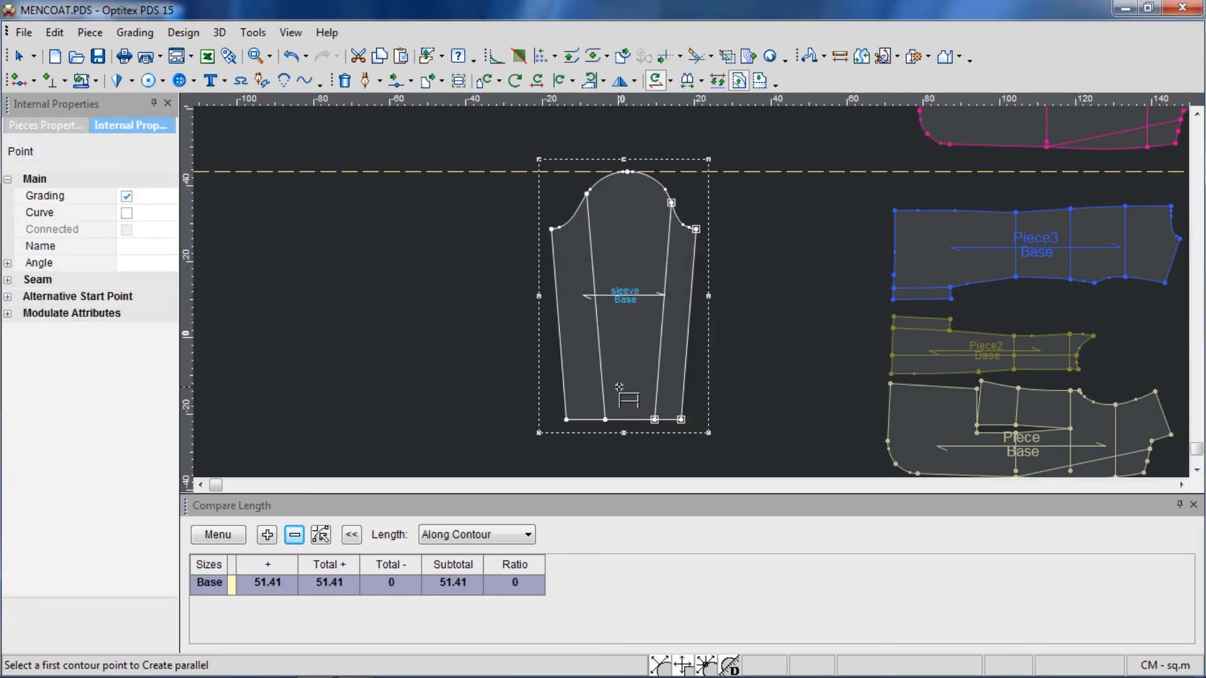
pyautogui.hotkey('ctrl', 'z')
pyautogui.hotkey('ctrl', 'z')
# - Draw an internal line parallel to the sleeve's right side seam, creating points on the snapped contour as well
pyautogui.click(696, 229)
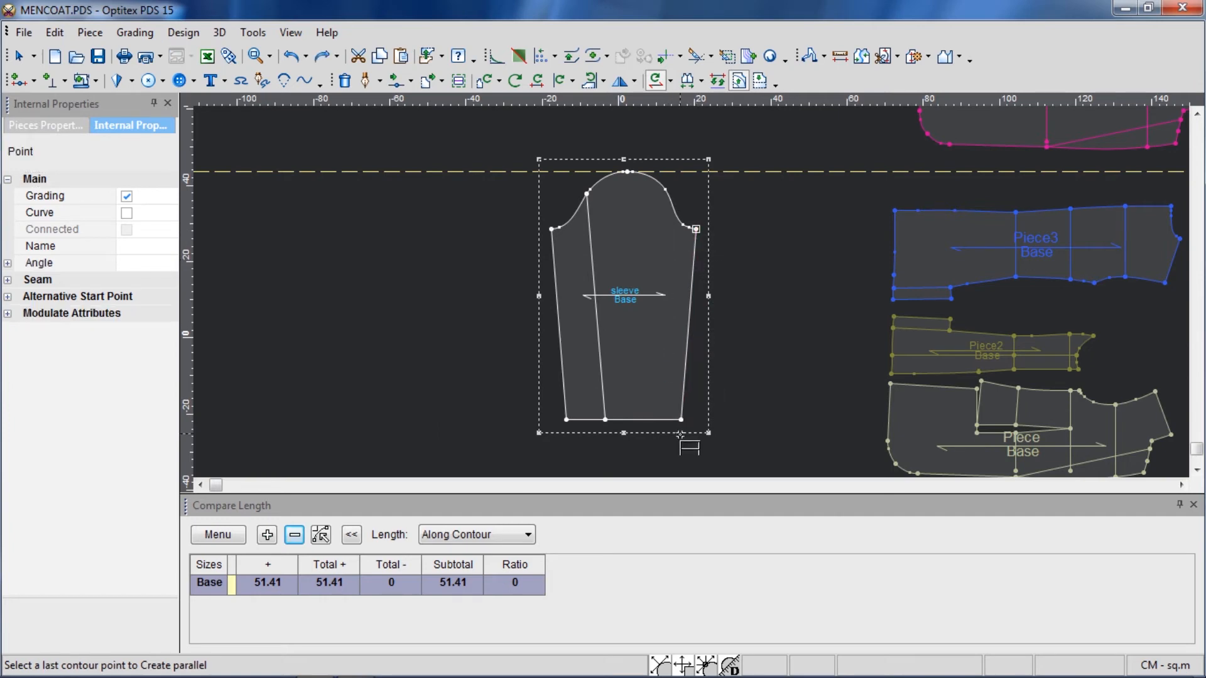
pyautogui.click(681, 419)
pyautogui.click(62, 348)
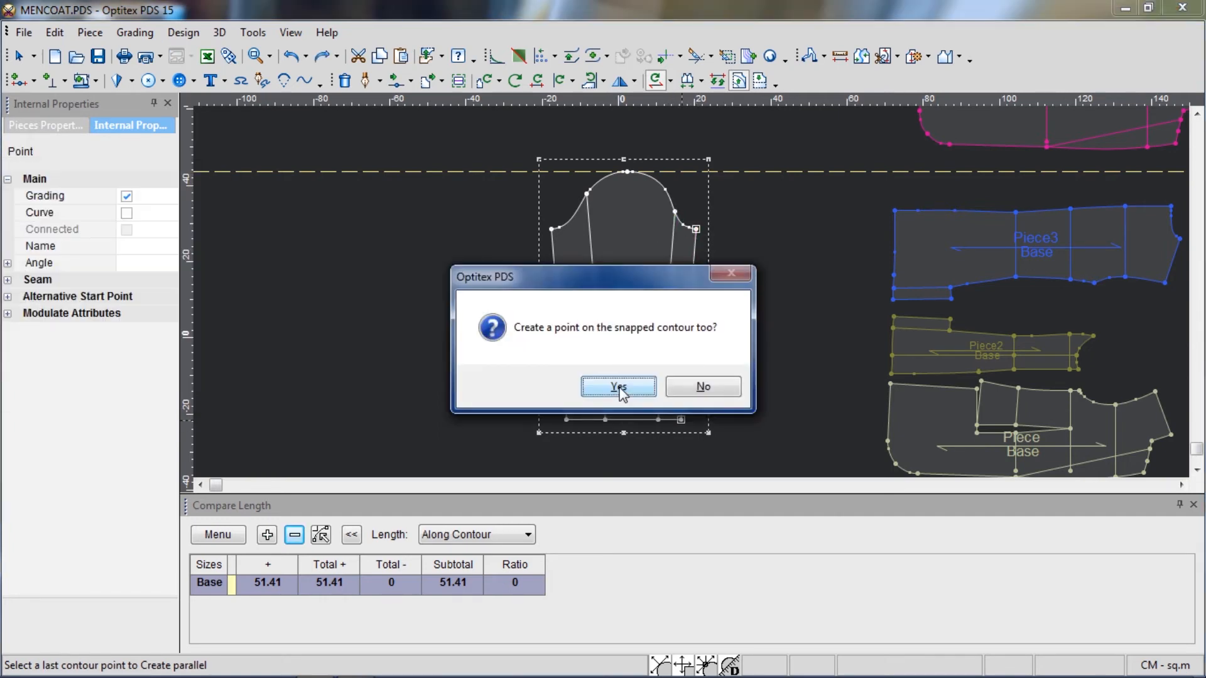
pyautogui.click(617, 386)
pyautogui.rightClick(738, 194)
pyautogui.click(760, 202)
pyautogui.scroll(3, 692, 292)
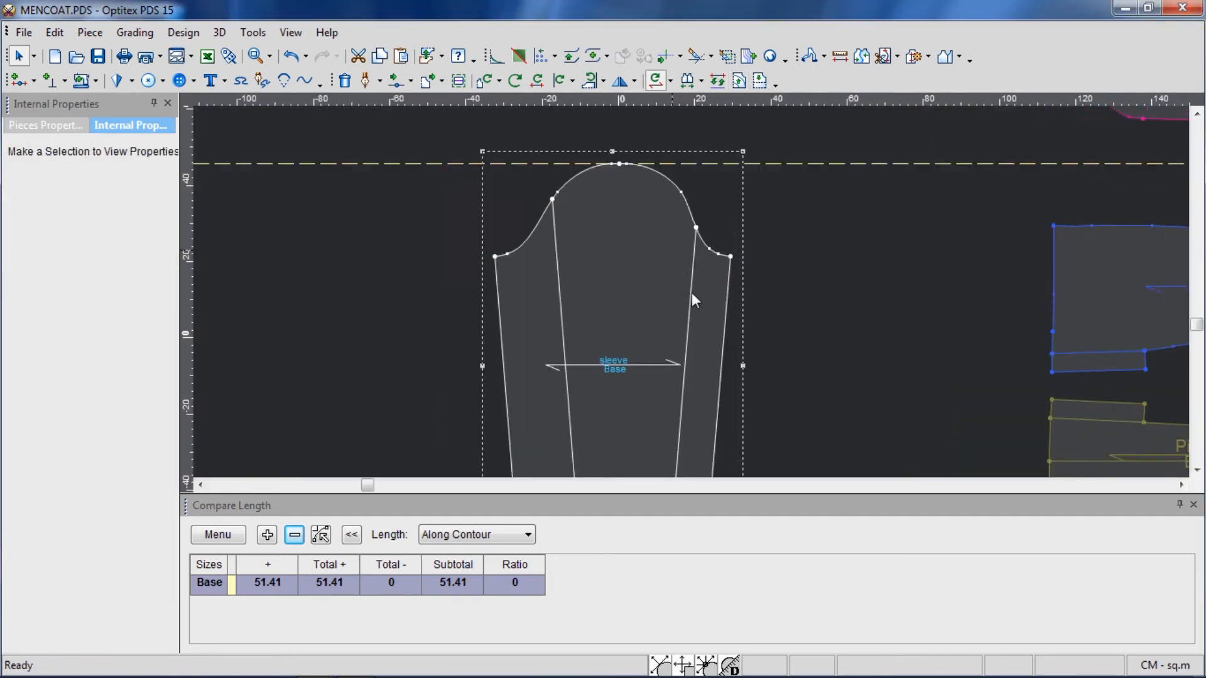
pyautogui.scroll(-4, 693, 296)
# - Move the sleeve aside and place a pasted copy of it to its right
pyautogui.moveTo(642, 289); pyautogui.dragTo(464, 293)
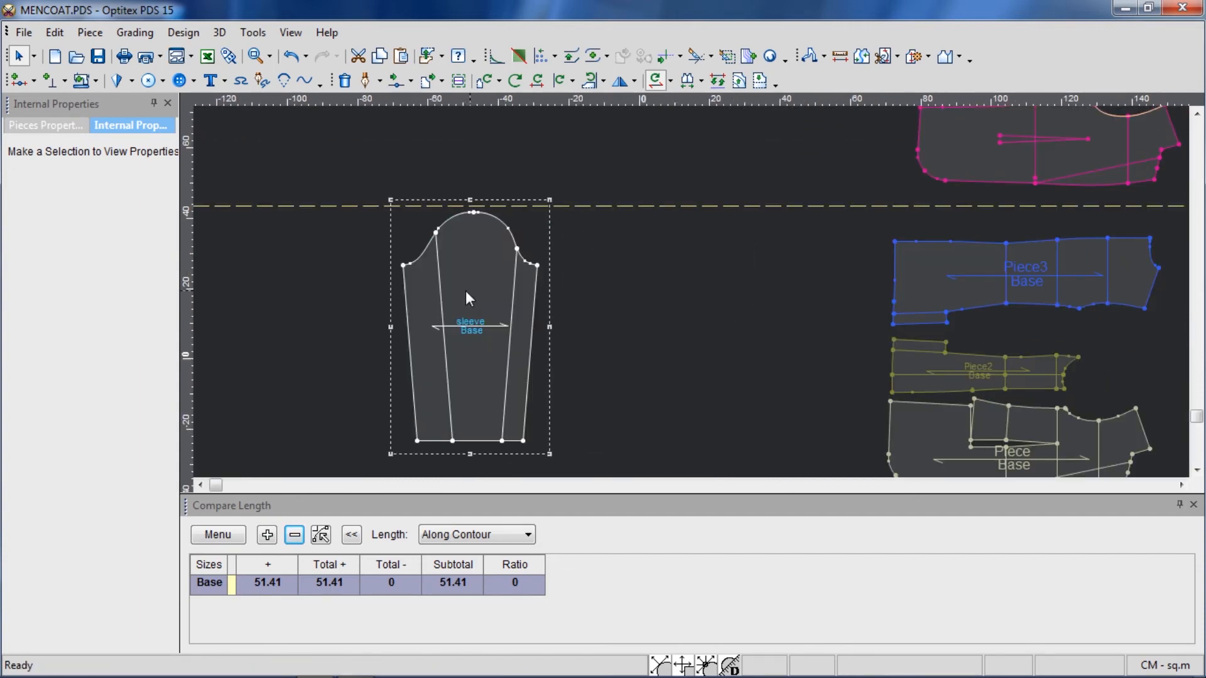
pyautogui.hotkey('ctrl', 'c')
pyautogui.hotkey('ctrl', 'v')
pyautogui.moveTo(529, 220); pyautogui.dragTo(670, 262)
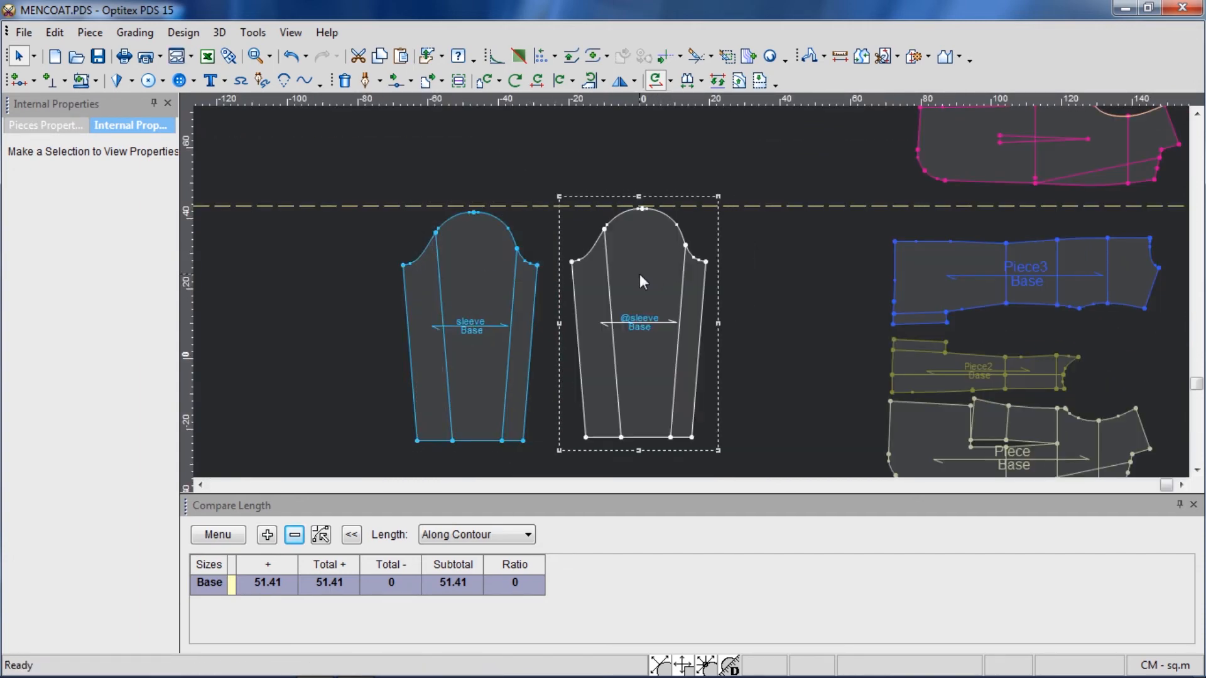
# - Cut the copied sleeve along both internal lines with a seam width of 0
pyautogui.click(883, 56)
pyautogui.click(608, 280)
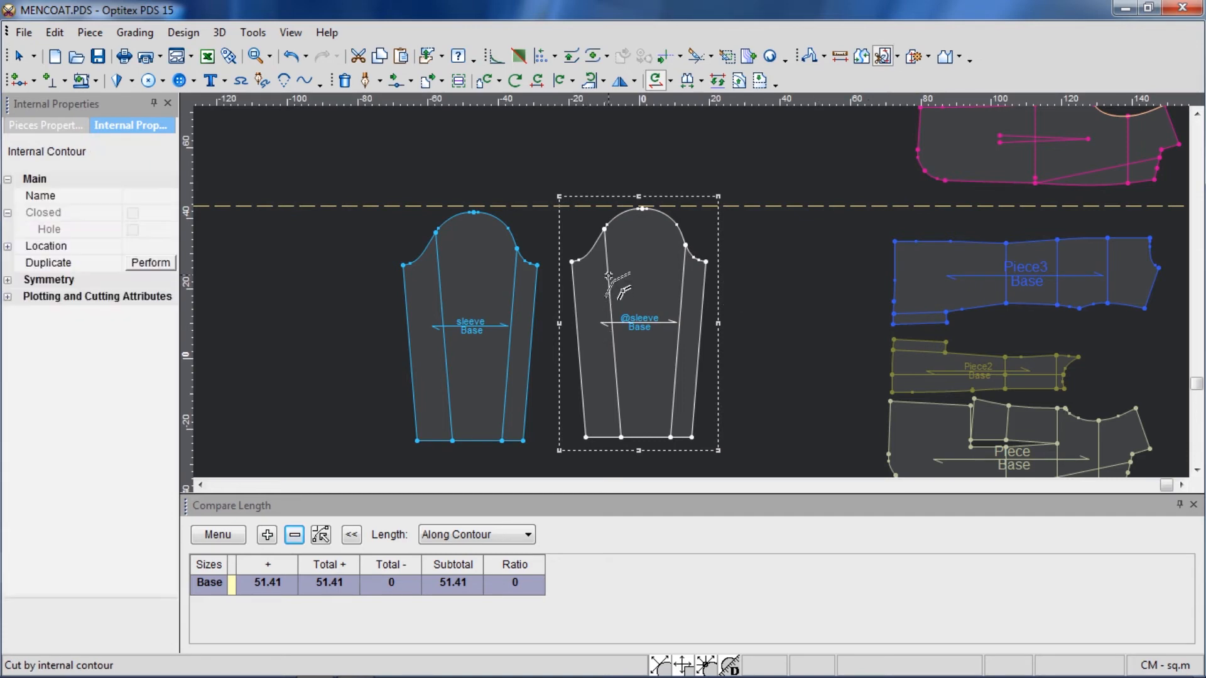
pyautogui.press('Return')
pyautogui.click(680, 300)
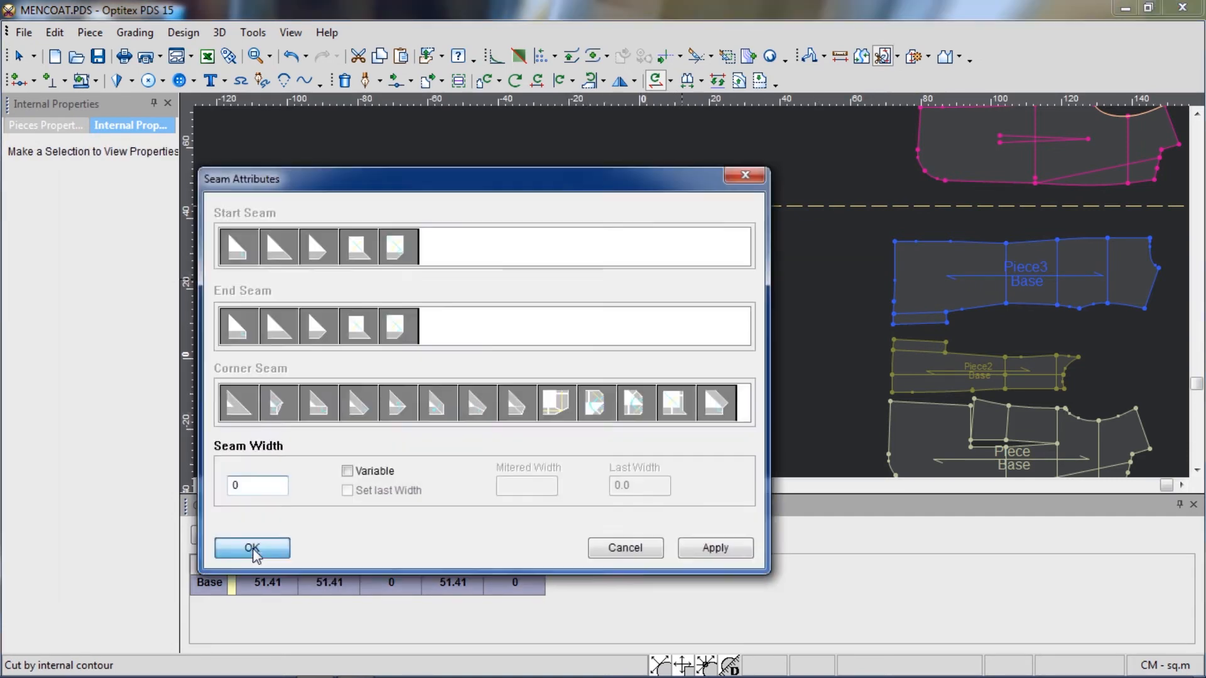
pyautogui.click(250, 546)
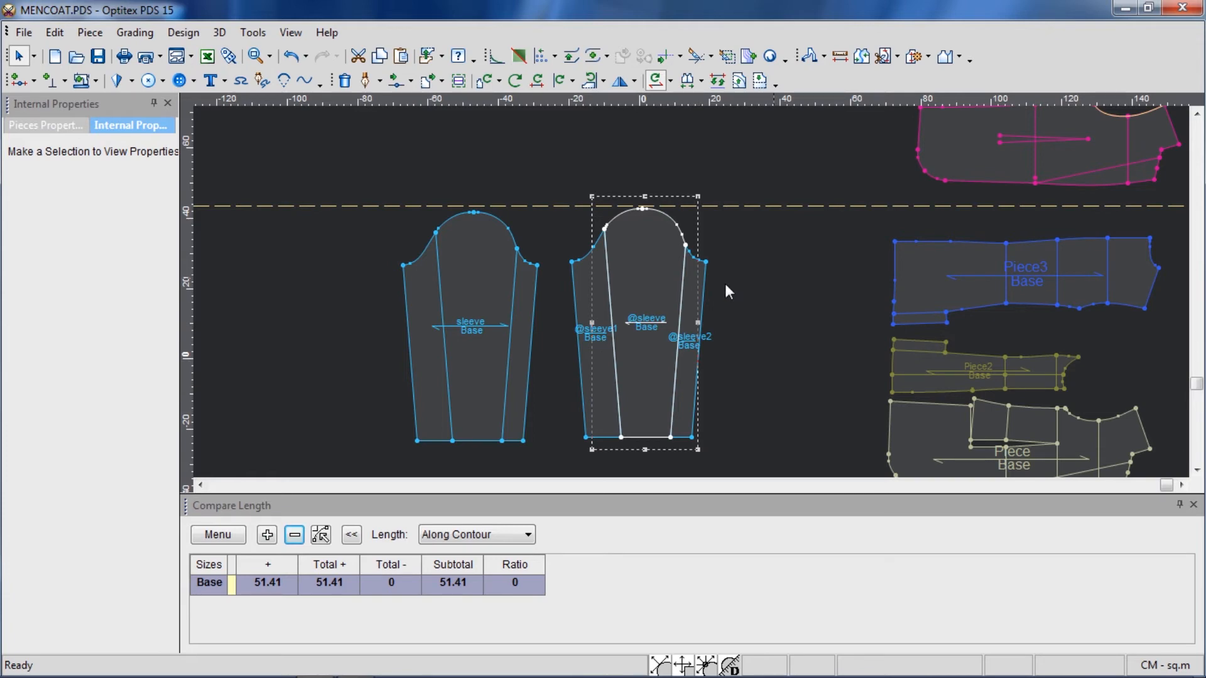
# - Flip the two narrow side pieces cut from the sleeve copy horizontally
pyautogui.click(587, 294)
pyautogui.click(621, 81)
pyautogui.click(694, 314)
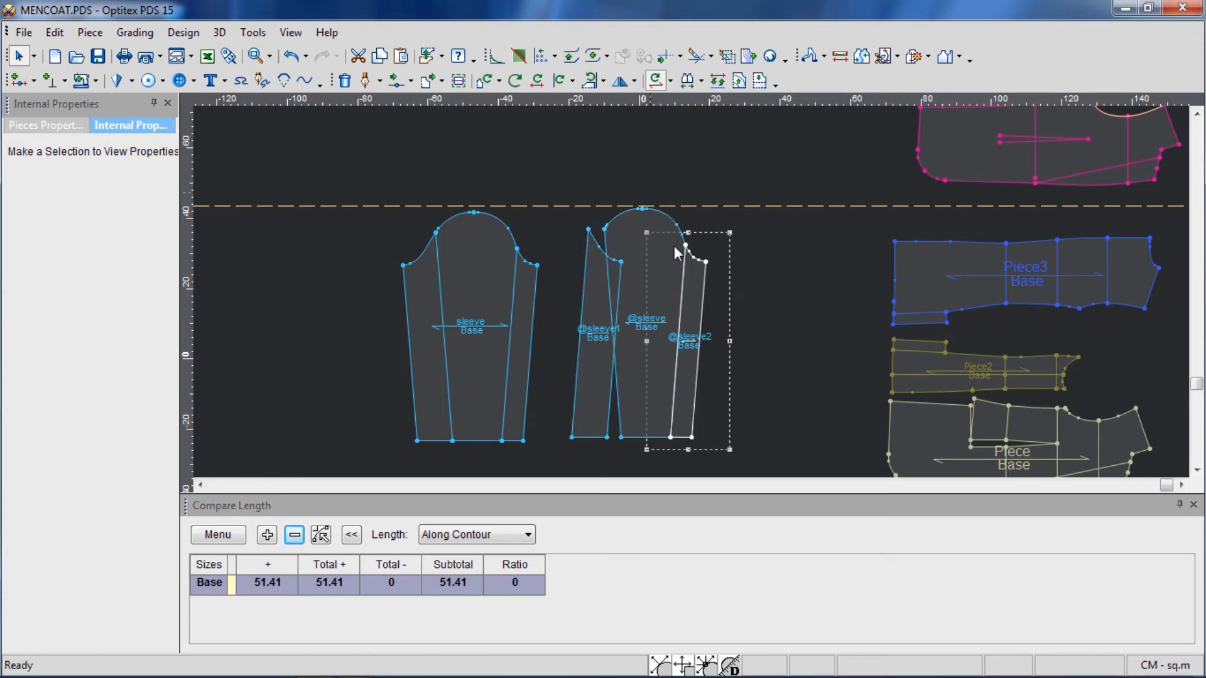
pyautogui.click(621, 82)
# - Join the two flipped side pieces along their underarm seams into one under-sleeve piece
pyautogui.hotkey('ctrl', 'j')
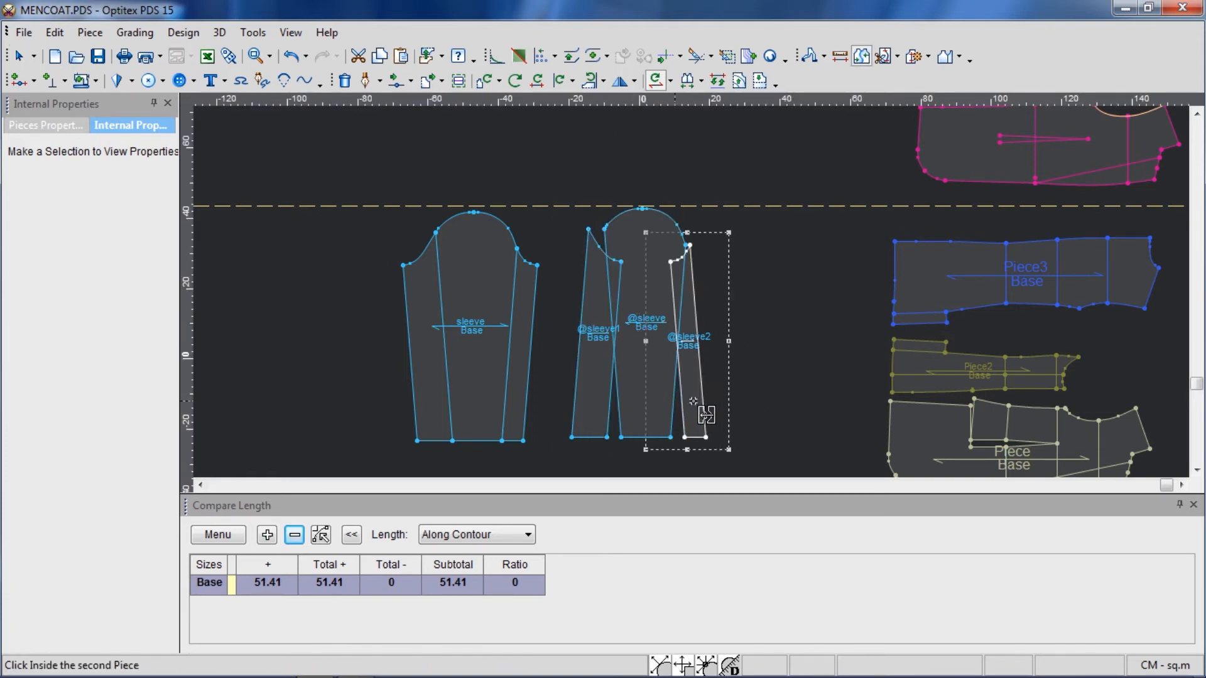
pyautogui.click(602, 399)
pyautogui.click(250, 330)
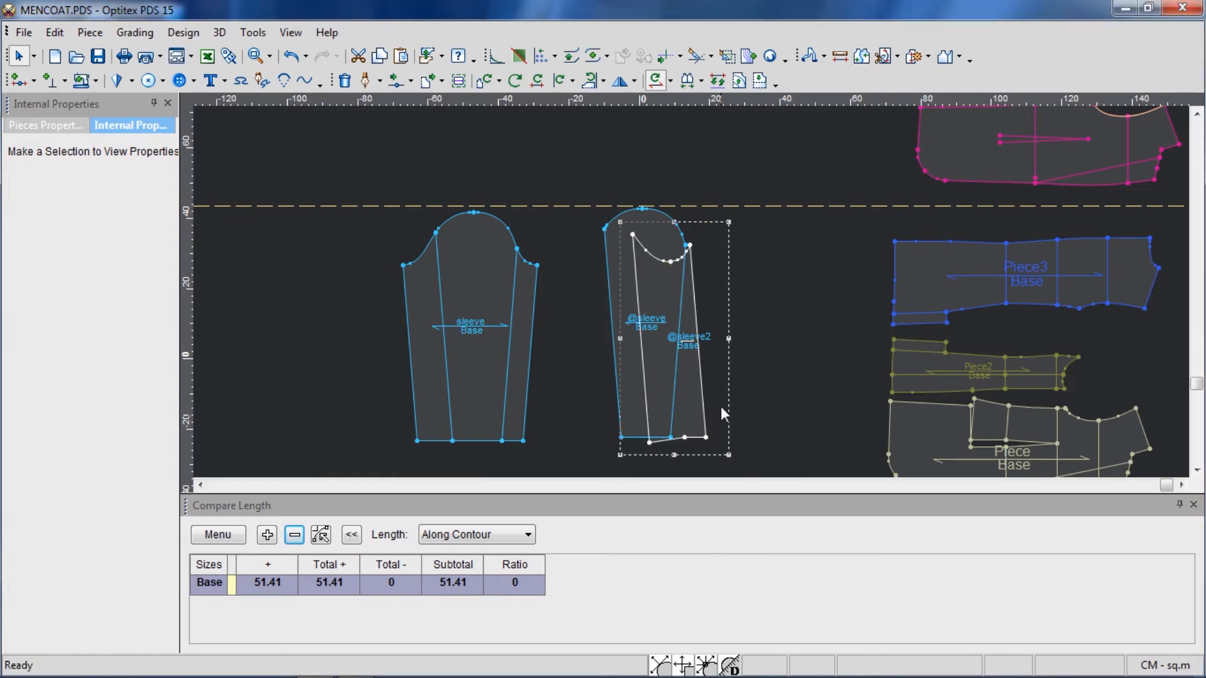
# - Draw an internal line on the joined under-sleeve from the hem's join point up to the lowest underarm curve point
pyautogui.press('d')
pyautogui.click(685, 437)
pyautogui.click(69, 452)
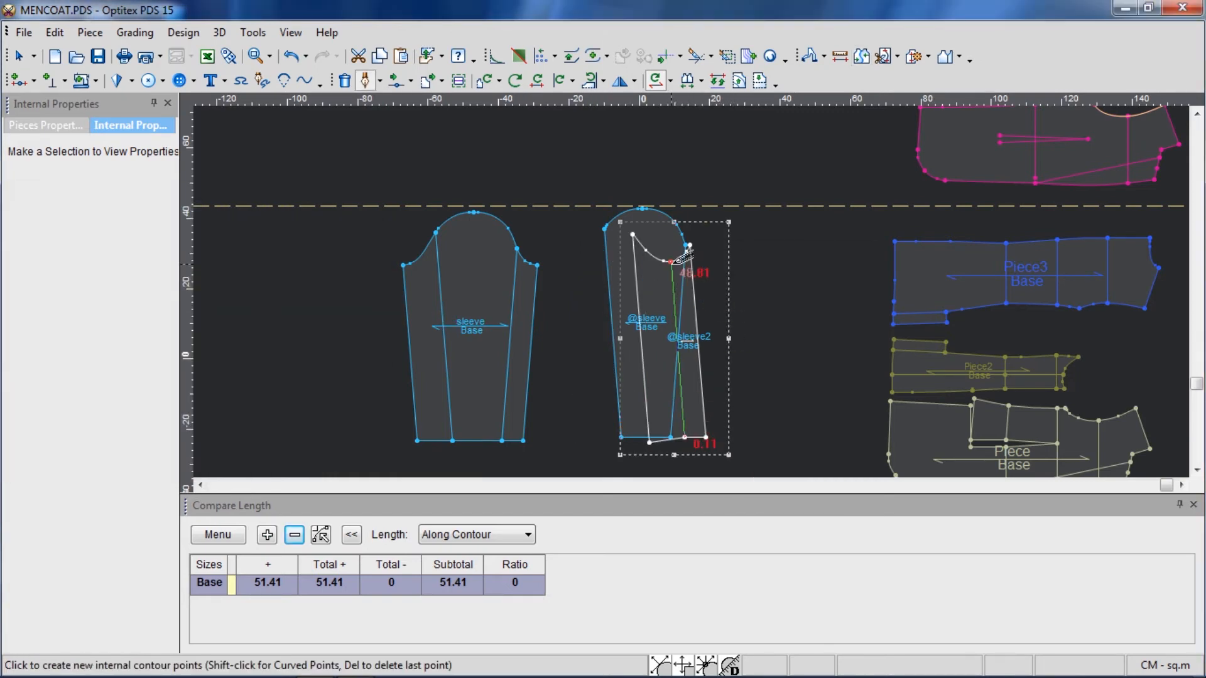
pyautogui.click(671, 262)
pyautogui.press('Return')
pyautogui.rightClick(830, 249)
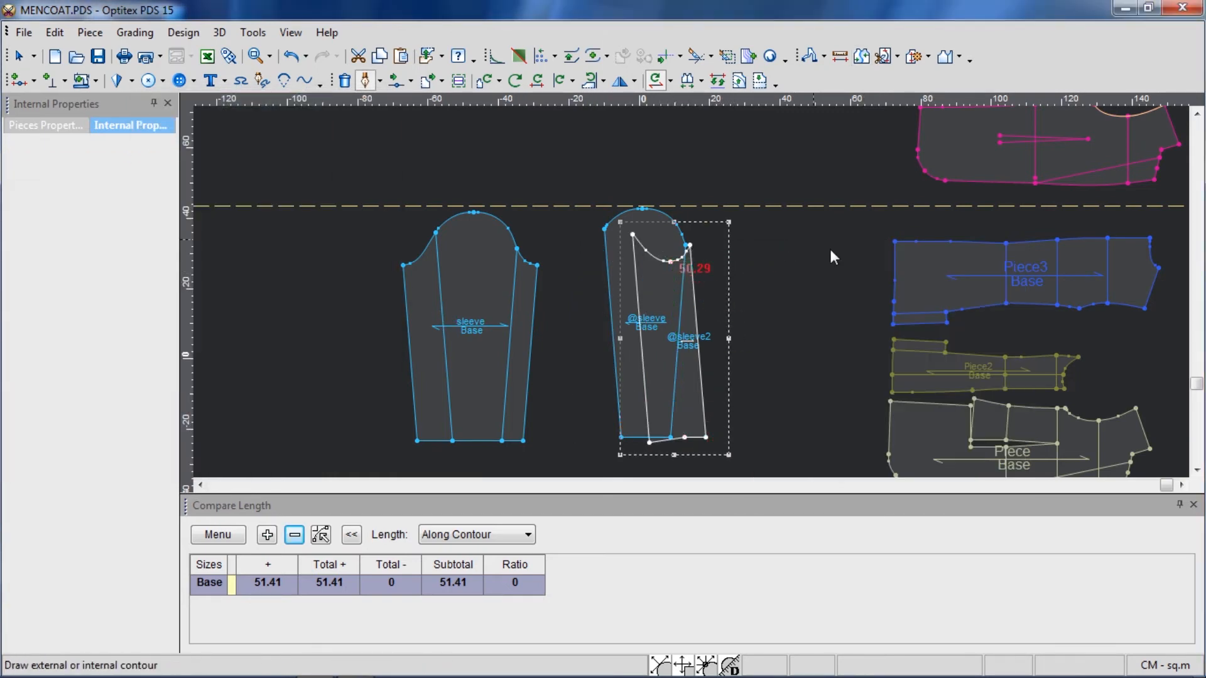
# - Try to rotate the under-sleeve so its internal line is vertical while it overlaps the top sleeve, and undo the rotation
pyautogui.click(683, 394)
pyautogui.click(559, 80)
pyautogui.click(684, 402)
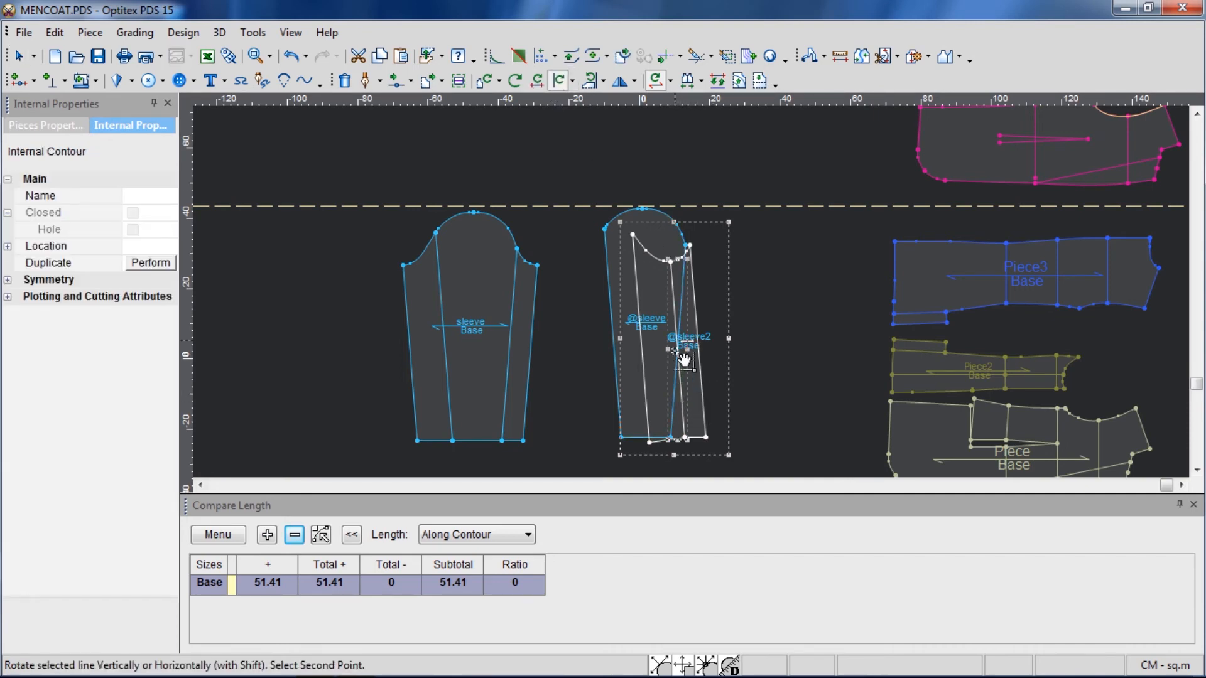
pyautogui.click(738, 350)
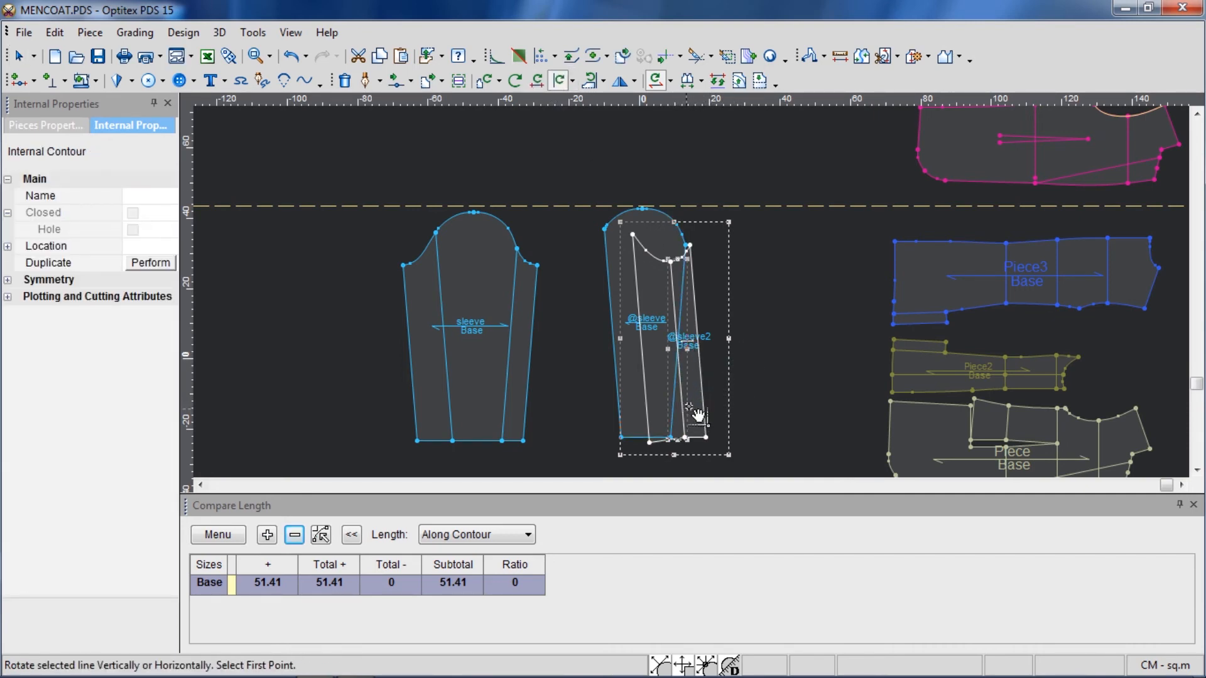
pyautogui.click(689, 407)
pyautogui.click(678, 288)
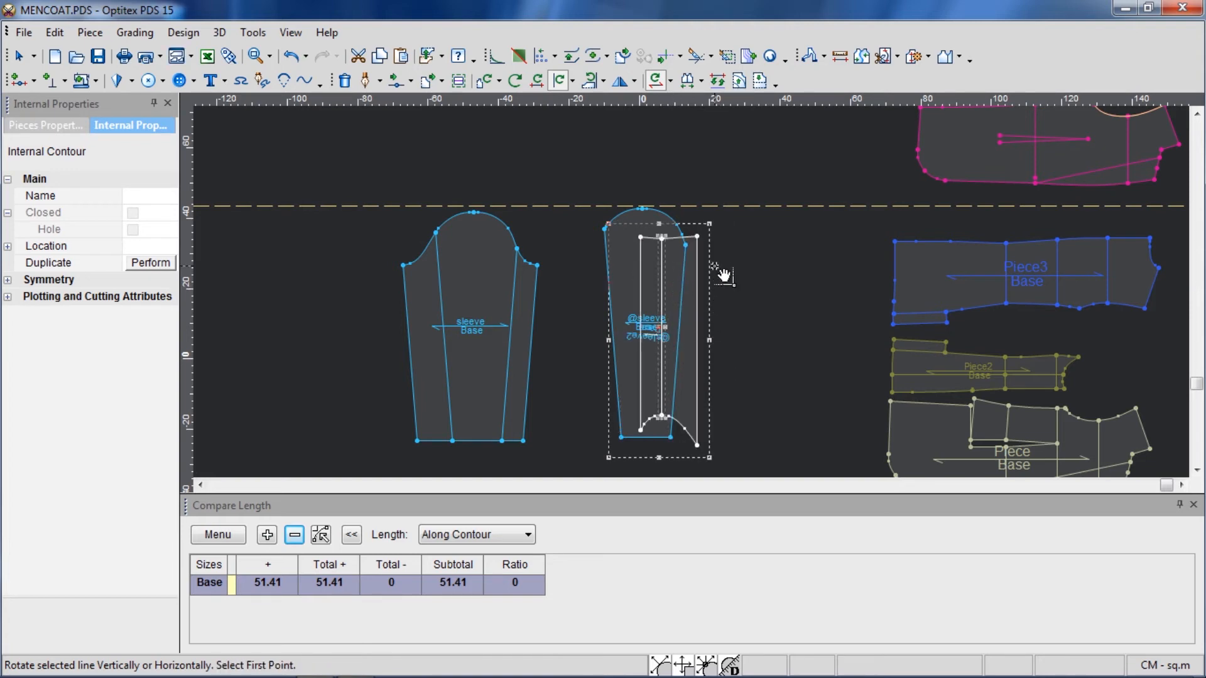
pyautogui.hotkey('ctrl', 'z')
pyautogui.click(674, 297)
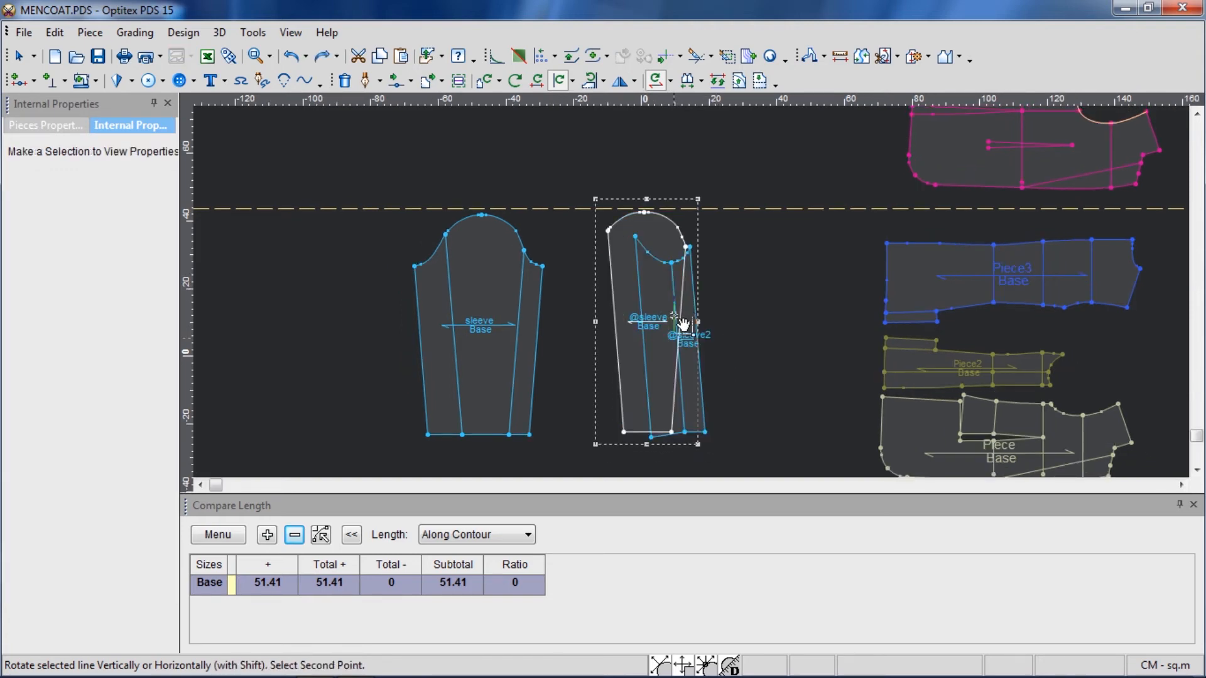
pyautogui.click(683, 397)
pyautogui.hotkey('ctrl', 'z')
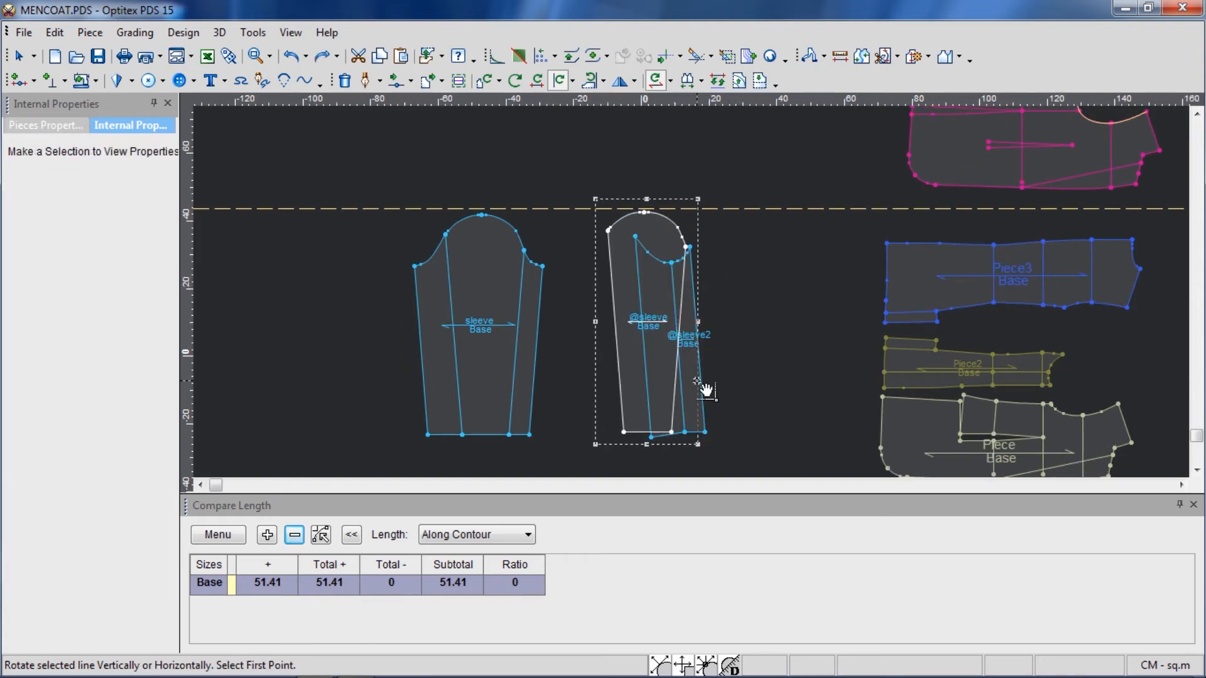
# - Move the under-sleeve clear of the top sleeve and rotate it so its internal line is vertical
pyautogui.press('space')
pyautogui.click(785, 371)
pyautogui.click(762, 288)
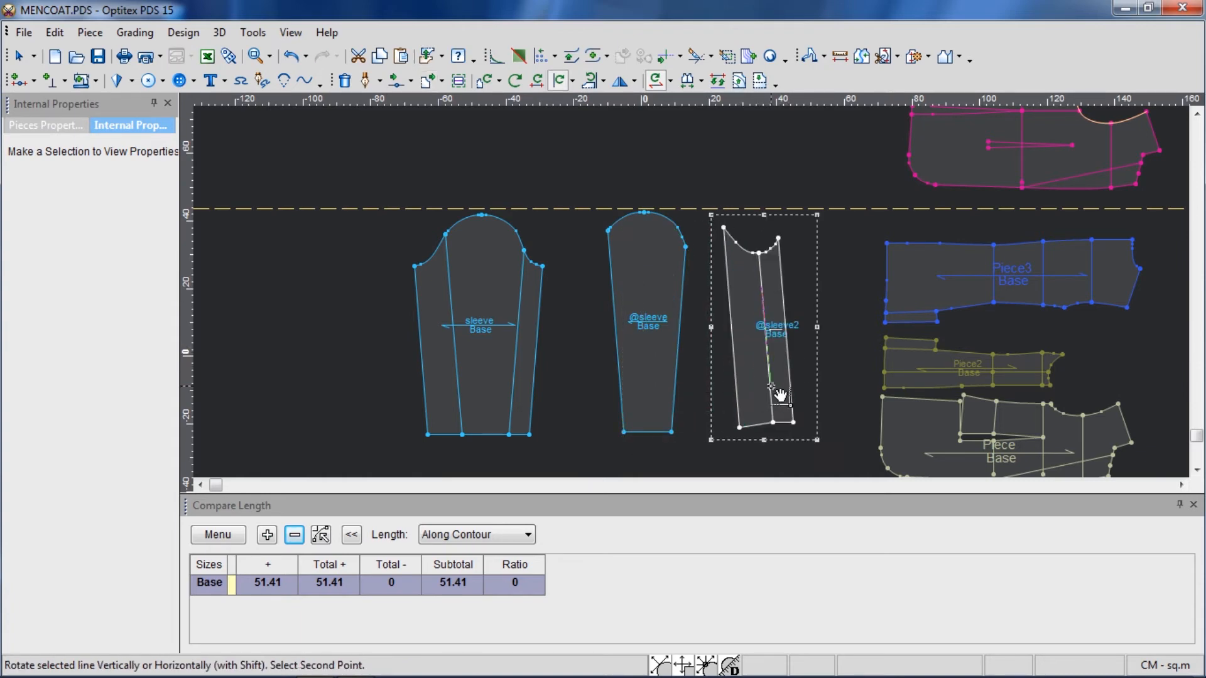
pyautogui.click(771, 386)
pyautogui.rightClick(755, 154)
pyautogui.click(776, 162)
# - Place the straightened under-sleeve over the top sleeve with their hems roughly aligned
pyautogui.press('space')
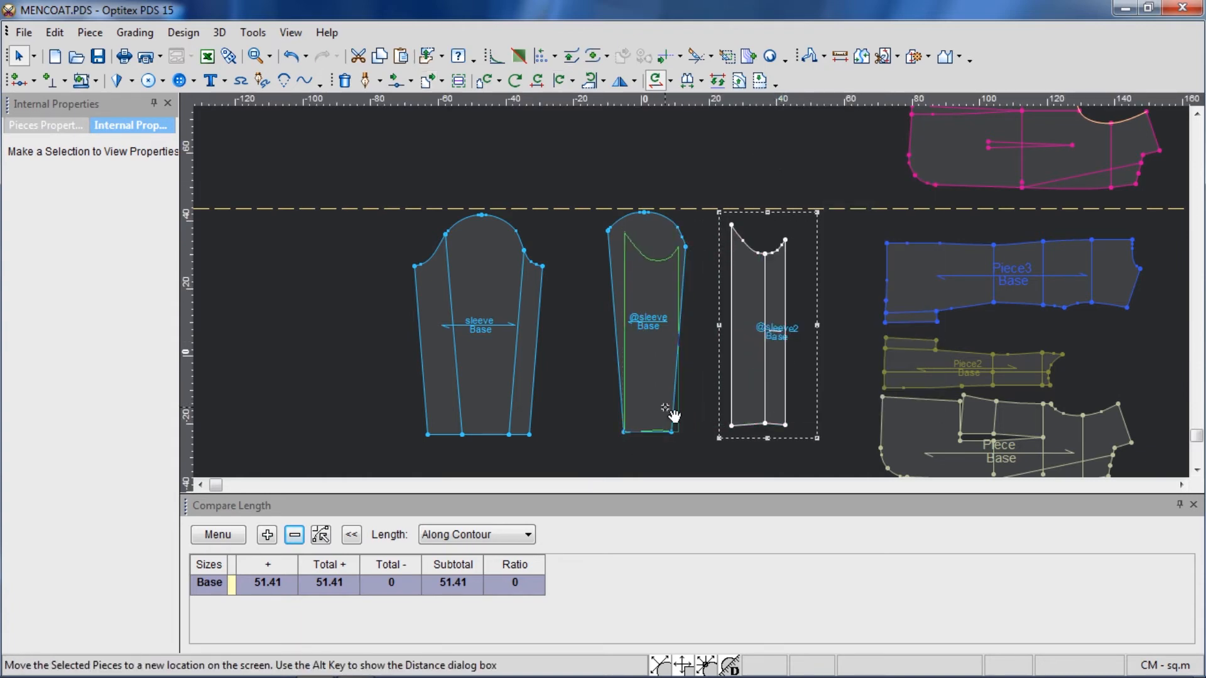
pyautogui.click(668, 406)
pyautogui.scroll(3, 686, 290)
pyautogui.scroll(-1, 689, 292)
pyautogui.scroll(-2, 691, 298)
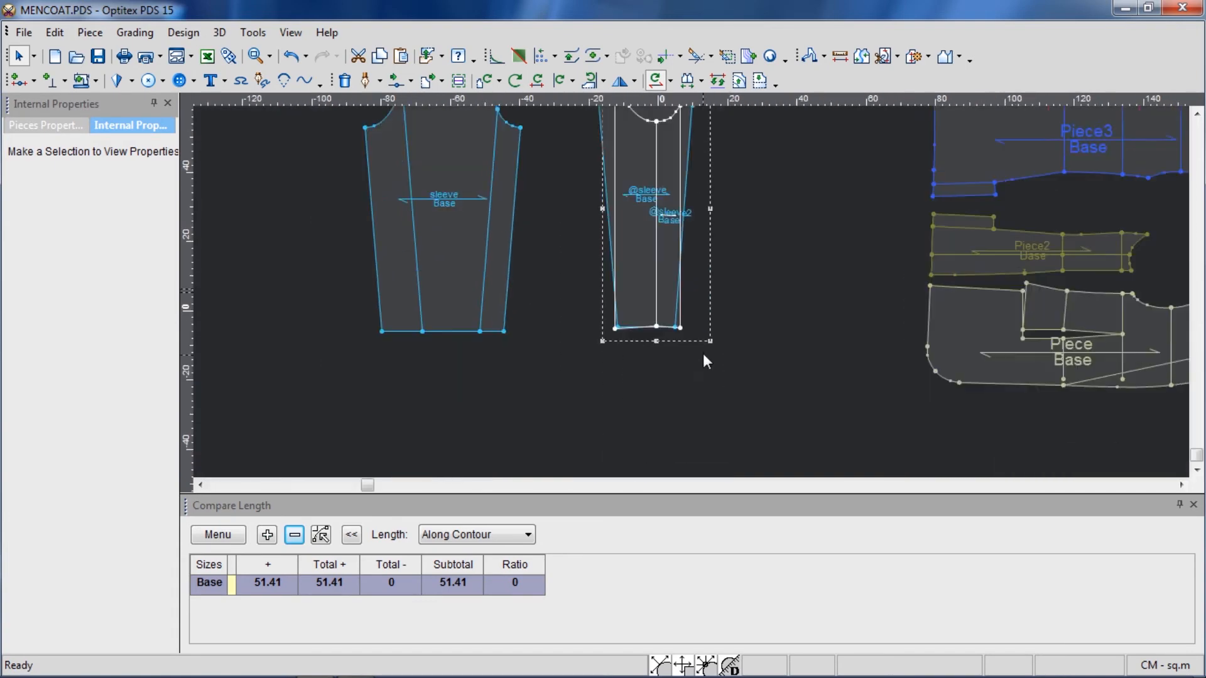
# - Move the under-sleeve clear of the top sleeve and delete the join point from its hem outline
pyautogui.scroll(2, 703, 353)
pyautogui.press('space')
pyautogui.click(738, 336)
pyautogui.click(738, 337)
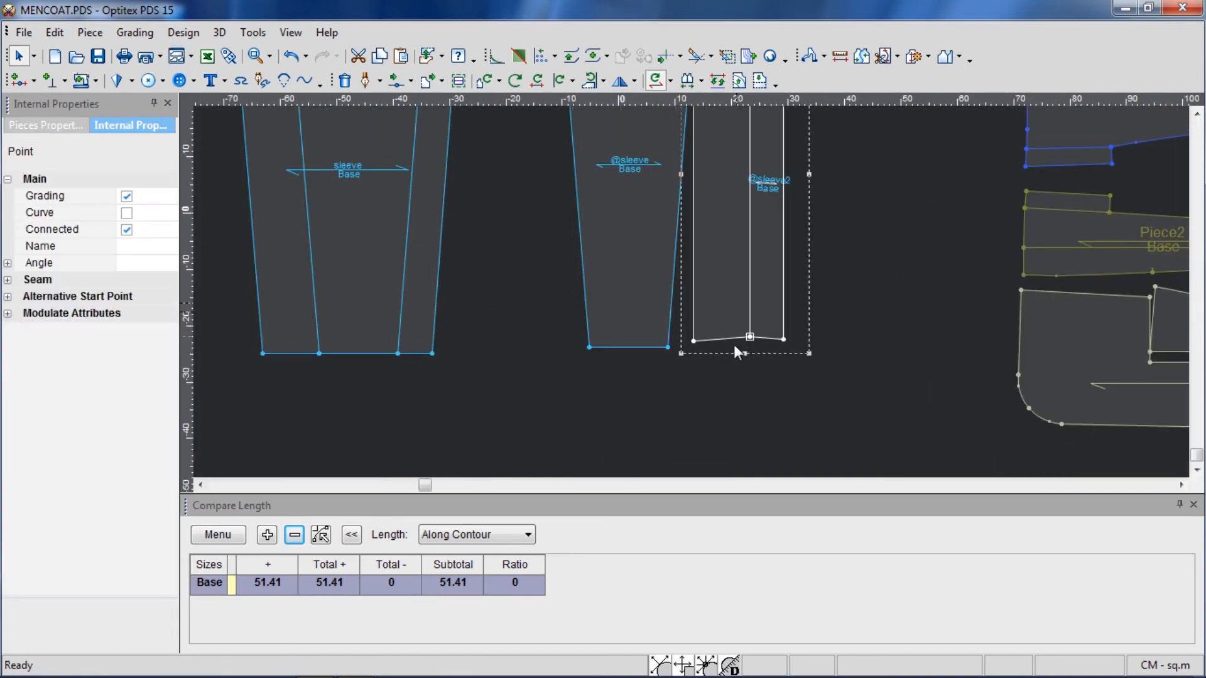
pyautogui.press('Delete')
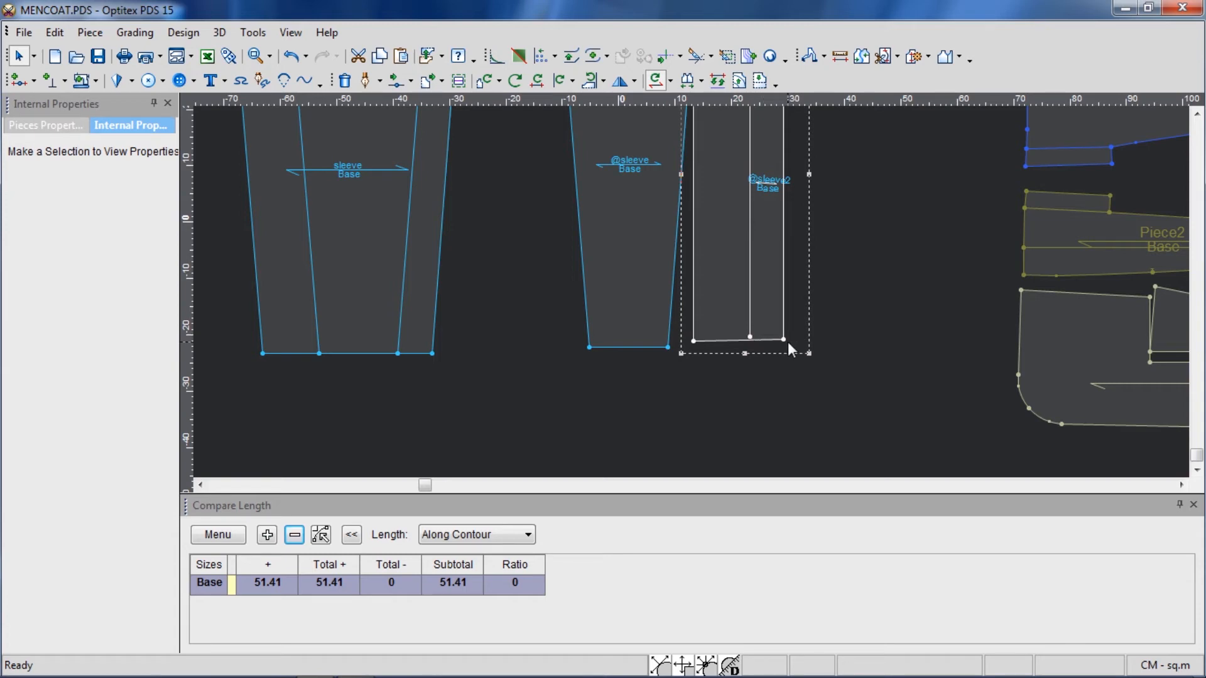
# - Lay the under-sleeve over the top sleeve to compare their shapes, and move it clear again
pyautogui.press('space')
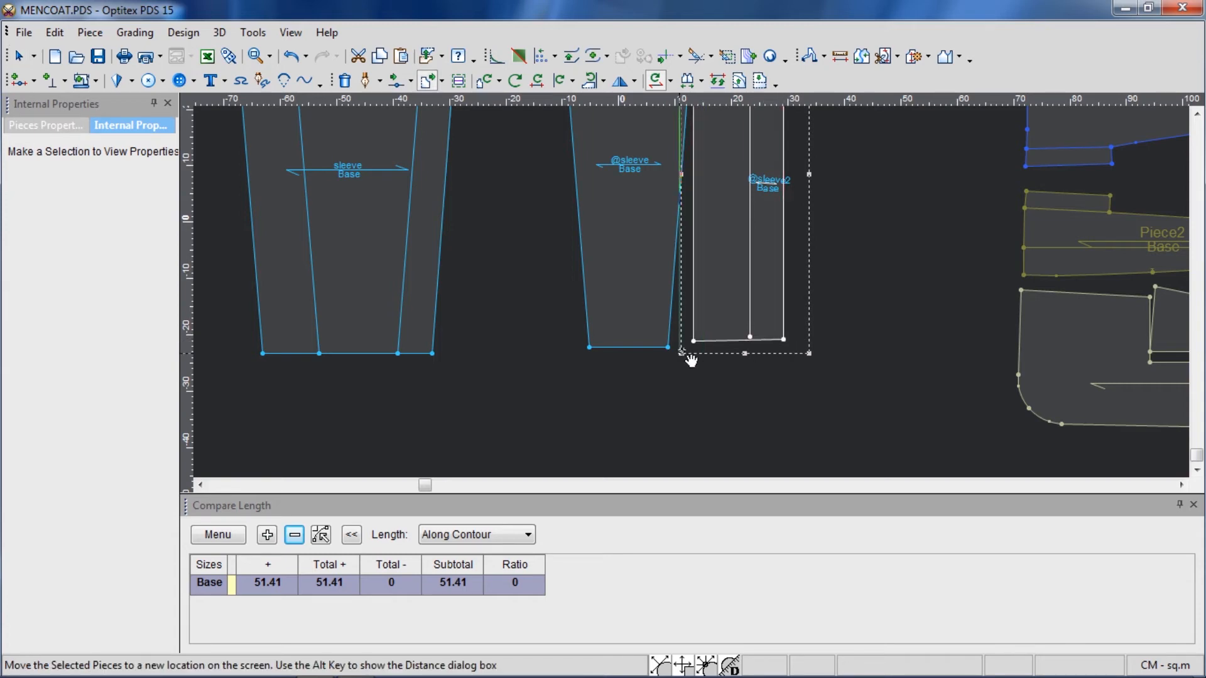
pyautogui.click(675, 355)
pyautogui.scroll(-3, 691, 293)
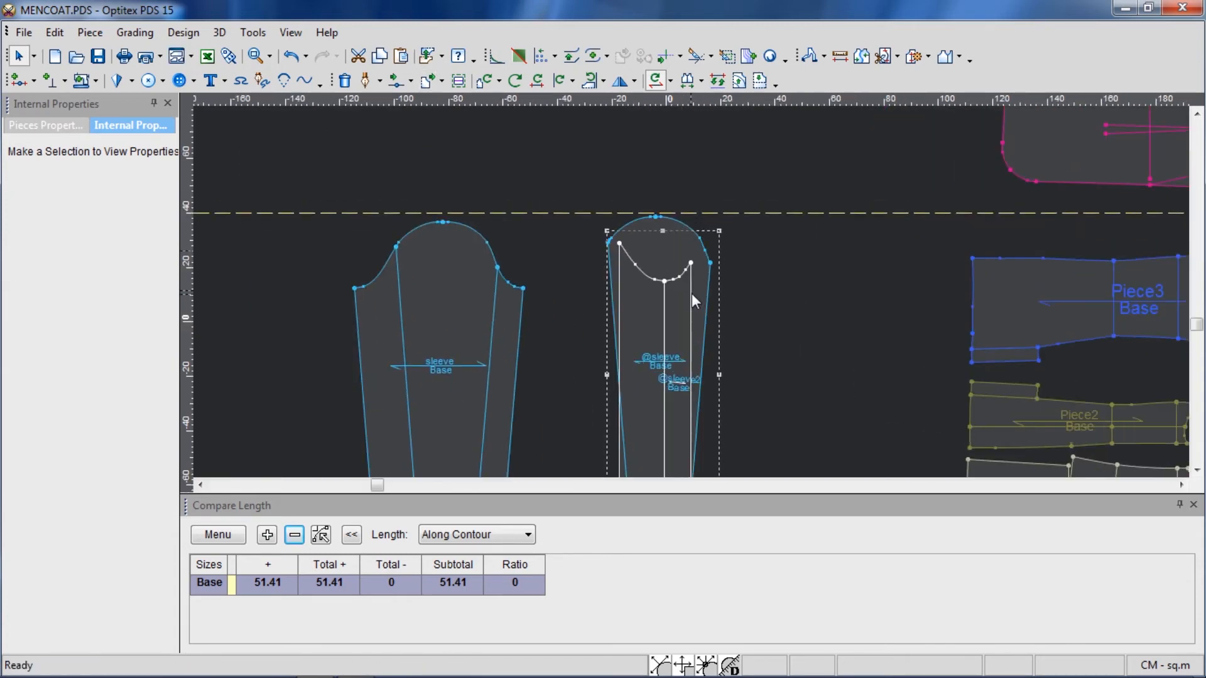
pyautogui.click(777, 297)
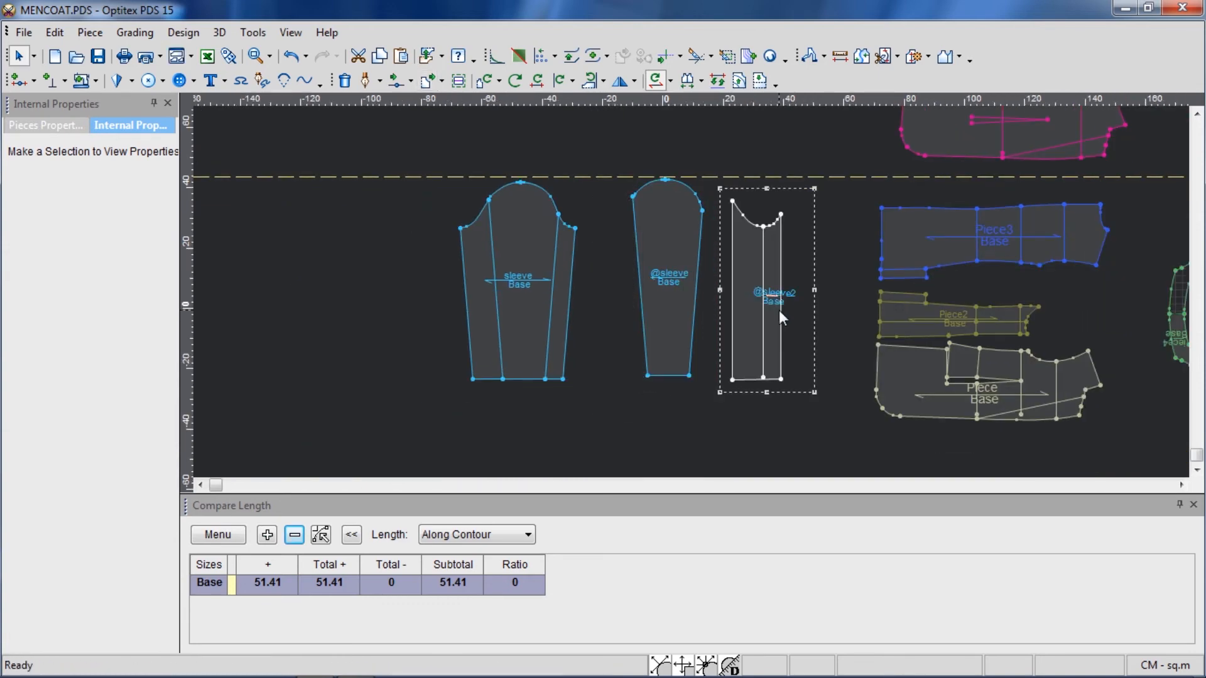
# - Align the under-sleeve's two hem corners horizontally, levelling the hem to the right corner
pyautogui.scroll(5, 695, 314)
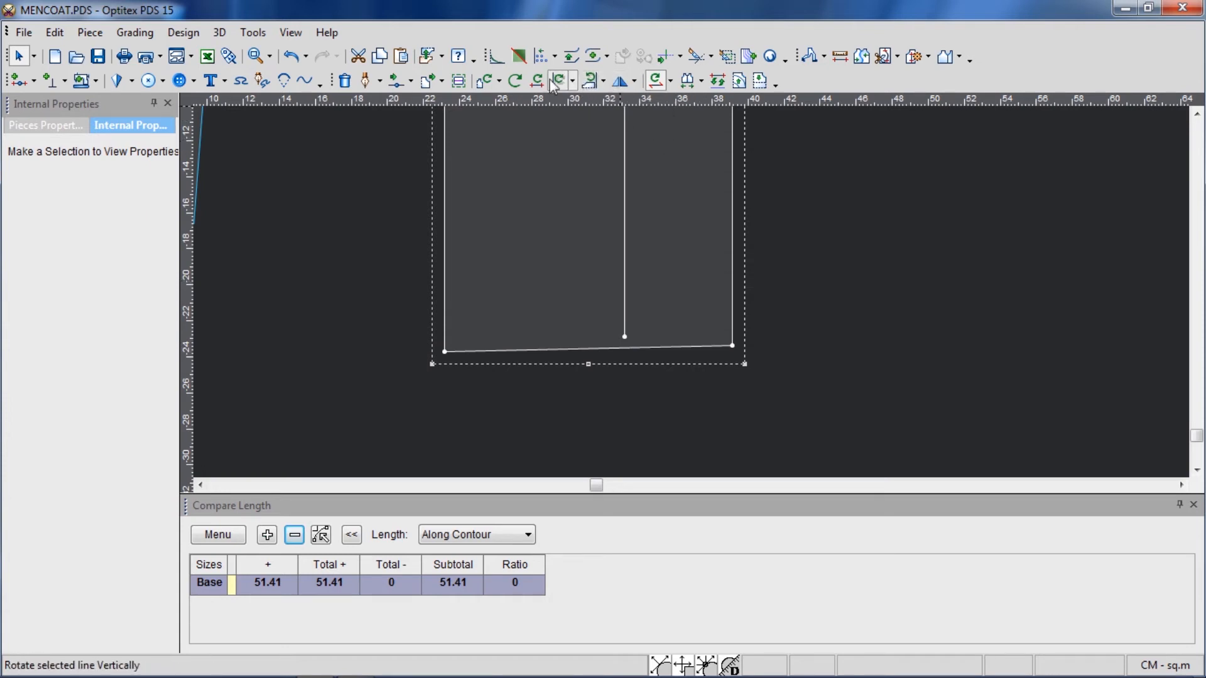
pyautogui.click(555, 56)
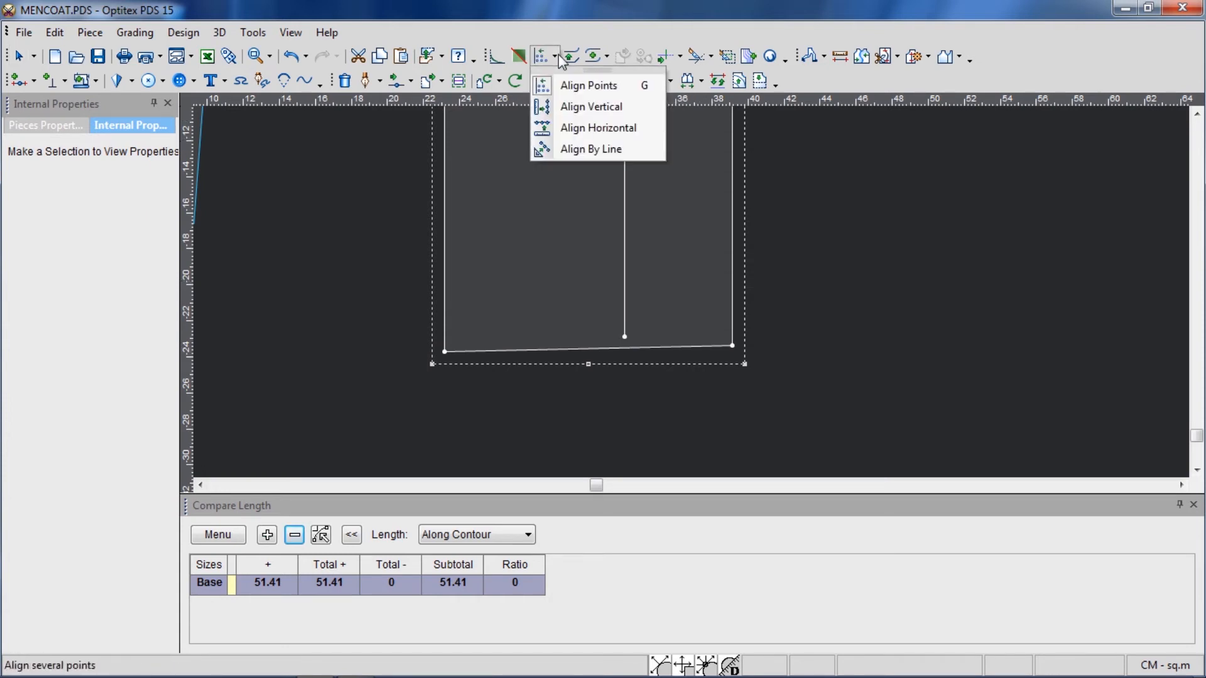
pyautogui.click(572, 127)
pyautogui.click(730, 346)
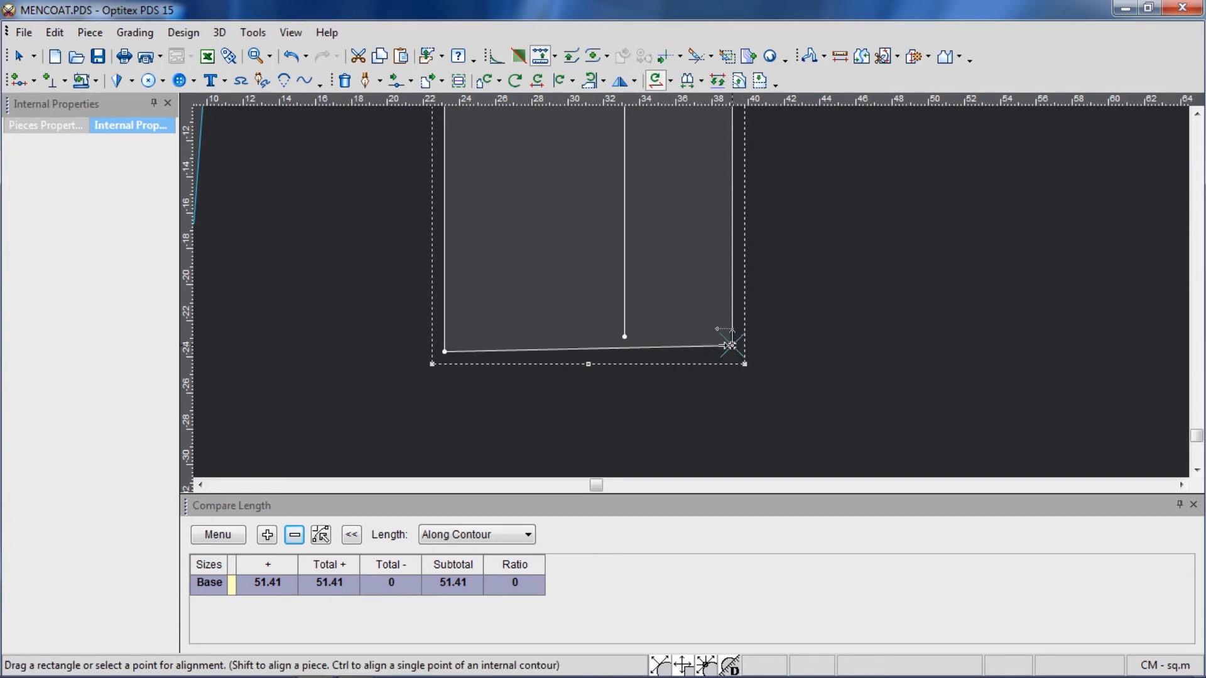
pyautogui.rightClick(810, 248)
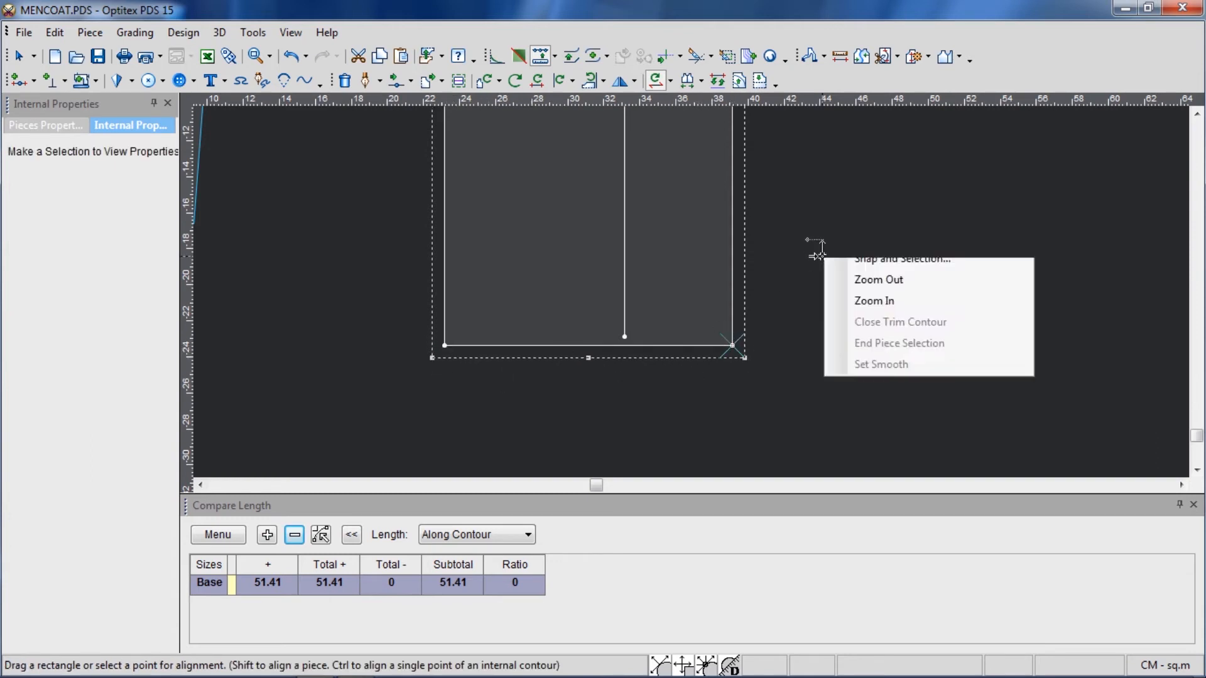
pyautogui.click(845, 262)
# - Extend the lower end of the under-sleeve's internal line to reach the external hem line
pyautogui.click(617, 339)
pyautogui.press('e')
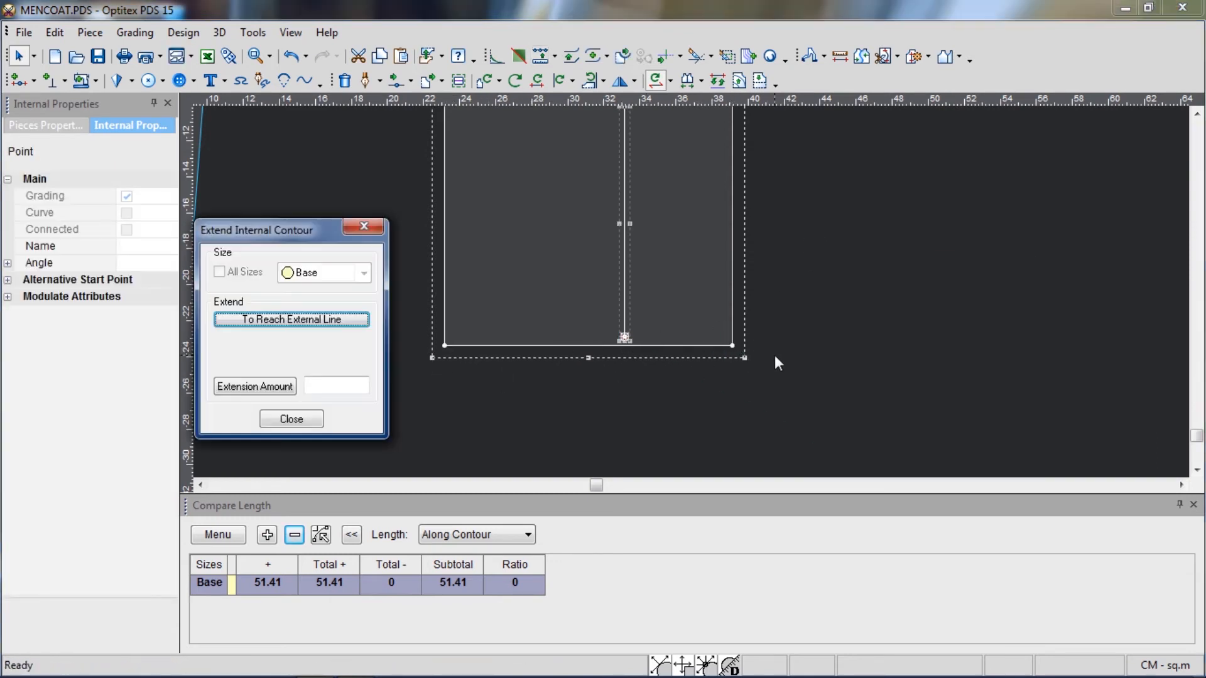
pyautogui.click(335, 325)
pyautogui.click(630, 392)
pyautogui.click(317, 415)
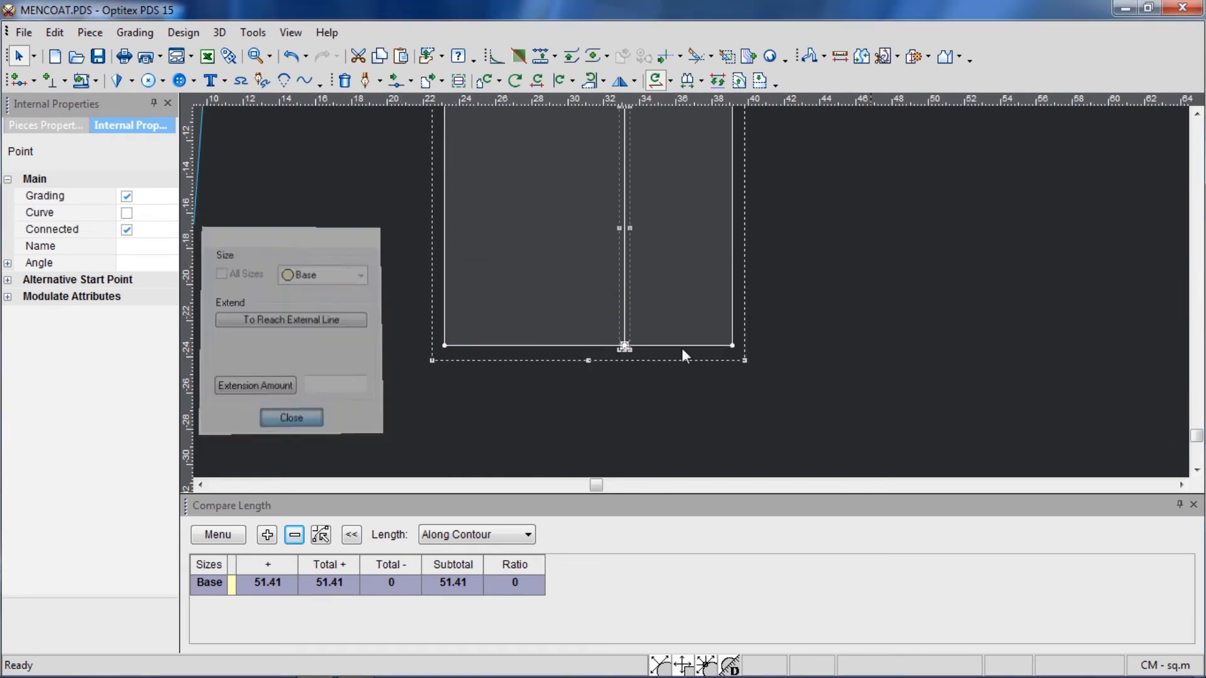
# - Shift the under-sleeve slightly away from the top sleeve and move its right hem corner horizontally by -2 cm
pyautogui.scroll(-4, 688, 289)
pyautogui.scroll(3, 696, 296)
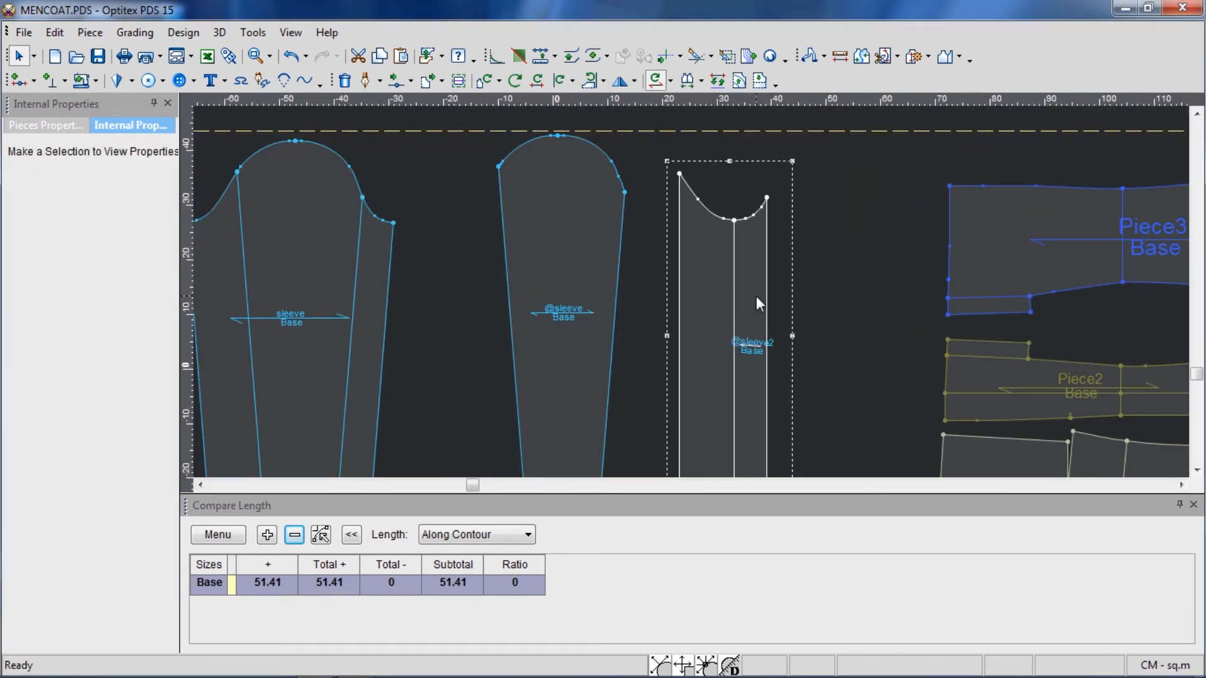
pyautogui.moveTo(756, 296); pyautogui.dragTo(779, 272)
pyautogui.scroll(4, 779, 406)
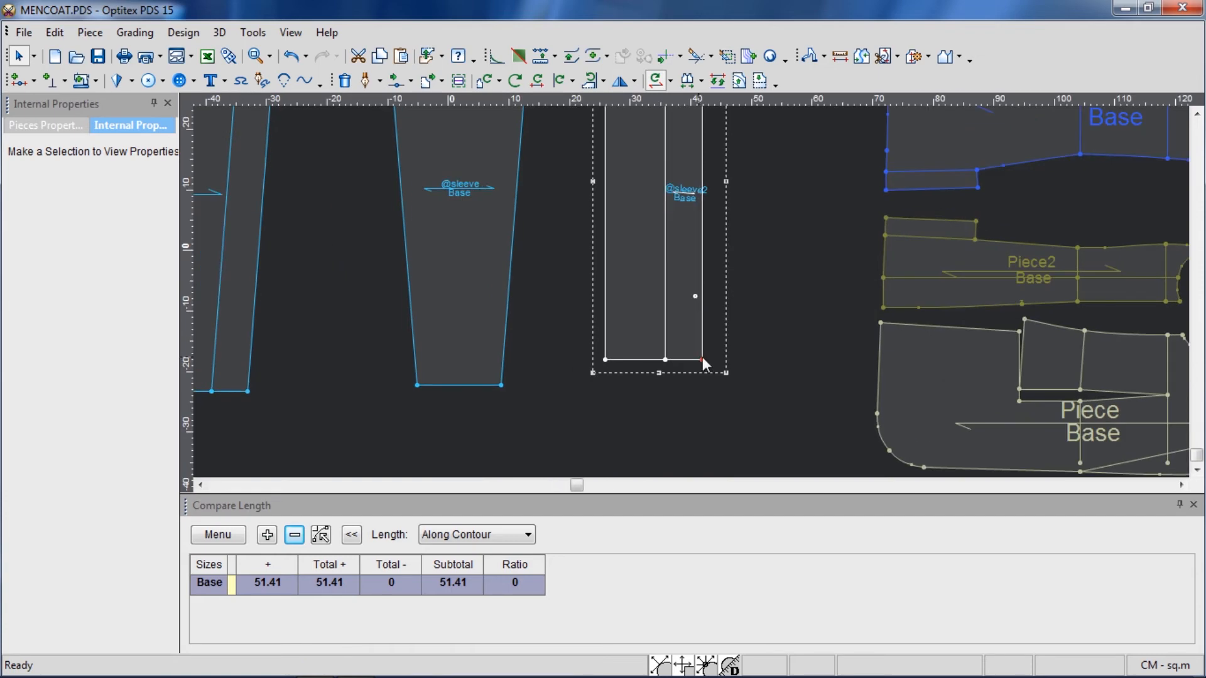
pyautogui.press('m')
pyautogui.click(700, 304)
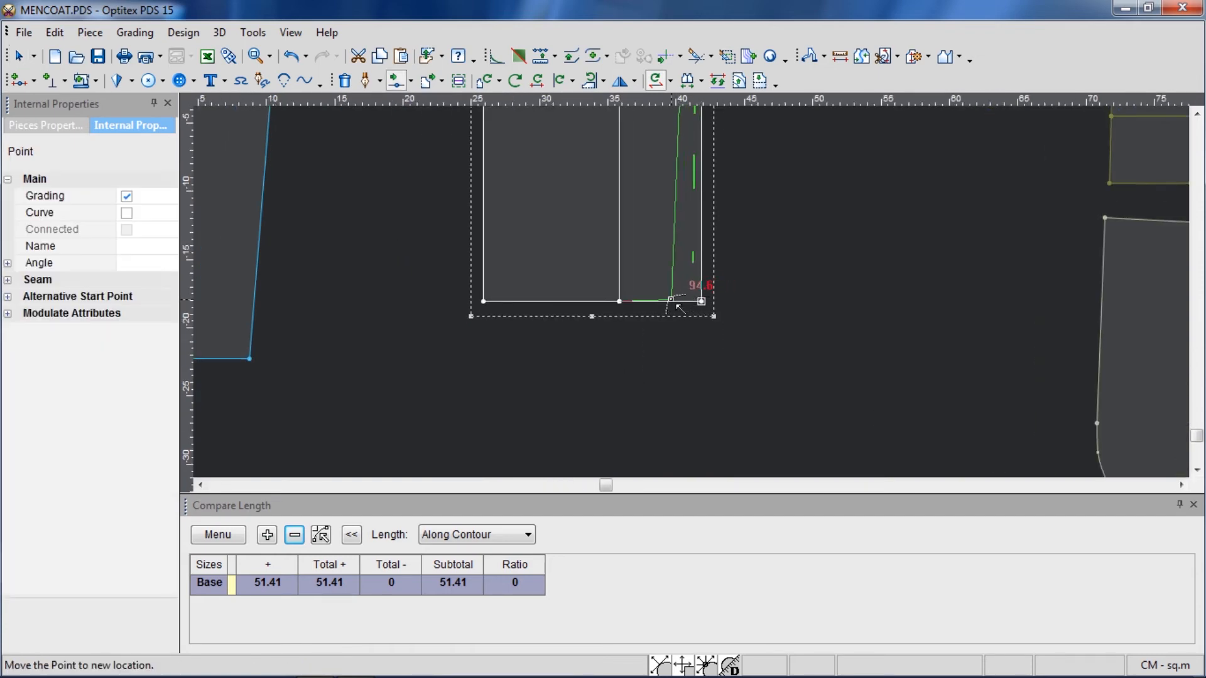
pyautogui.click(698, 285)
pyautogui.doubleClick(235, 271)
pyautogui.write('-2')
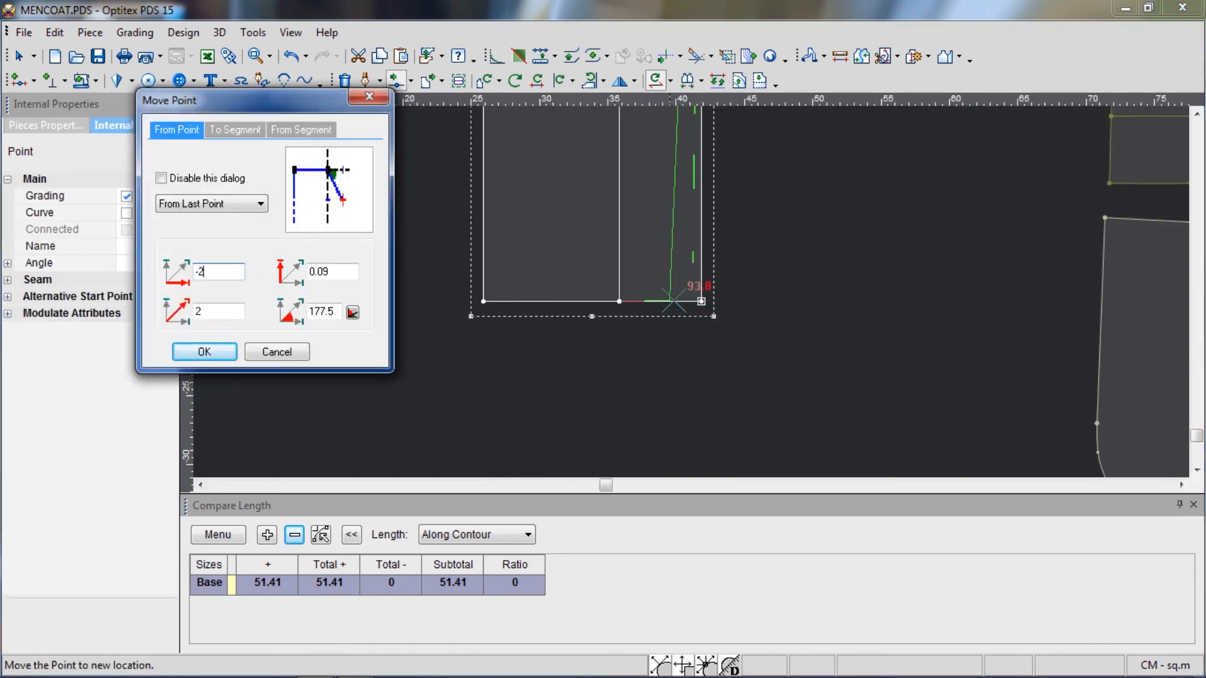
pyautogui.press('Return')
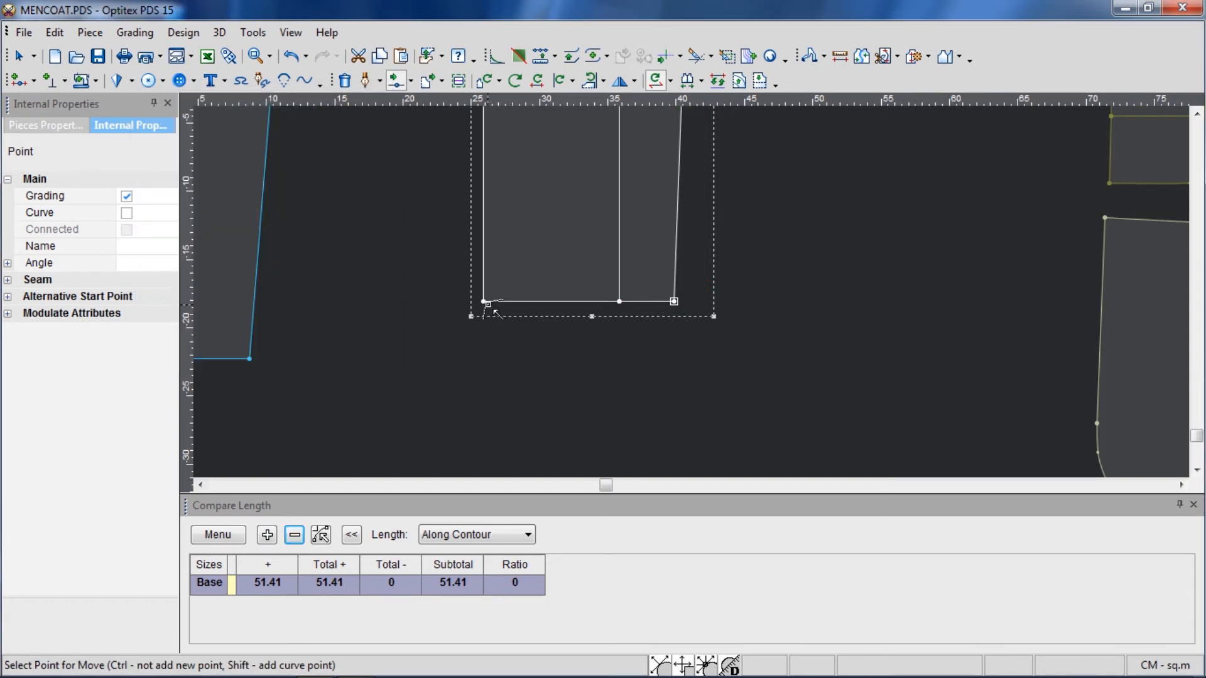
# - Try moving the under-sleeve's left hem corner 4 cm horizontally and 0 cm vertically
pyautogui.click(493, 307)
pyautogui.click(525, 302)
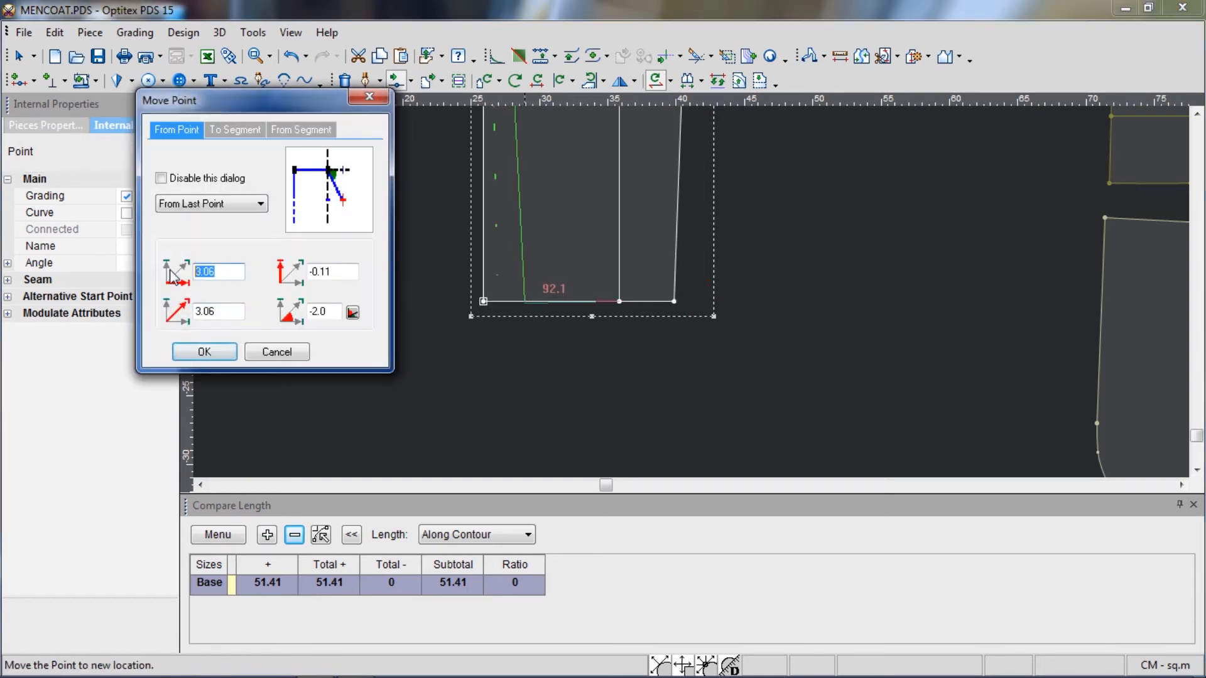
pyautogui.write('4')
pyautogui.press('Return')
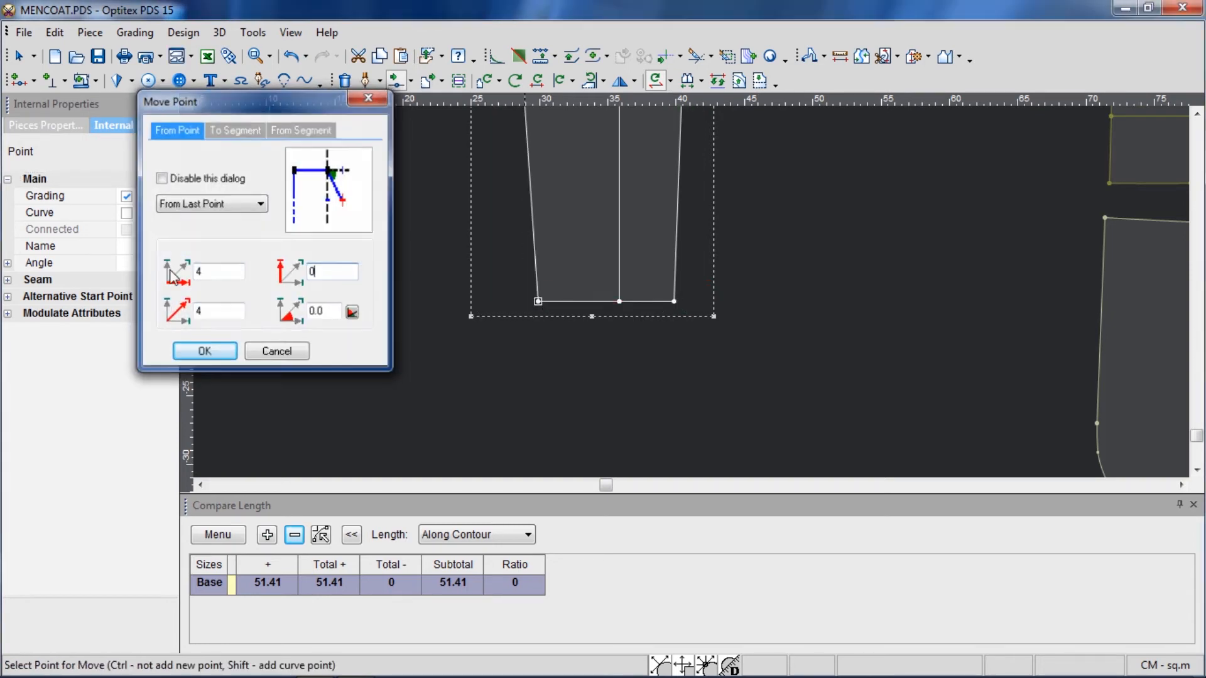
# - Undo the 4 cm shift and move the under-sleeve's left hem corner 3 cm toward the internal line
pyautogui.scroll(-3, 503, 277)
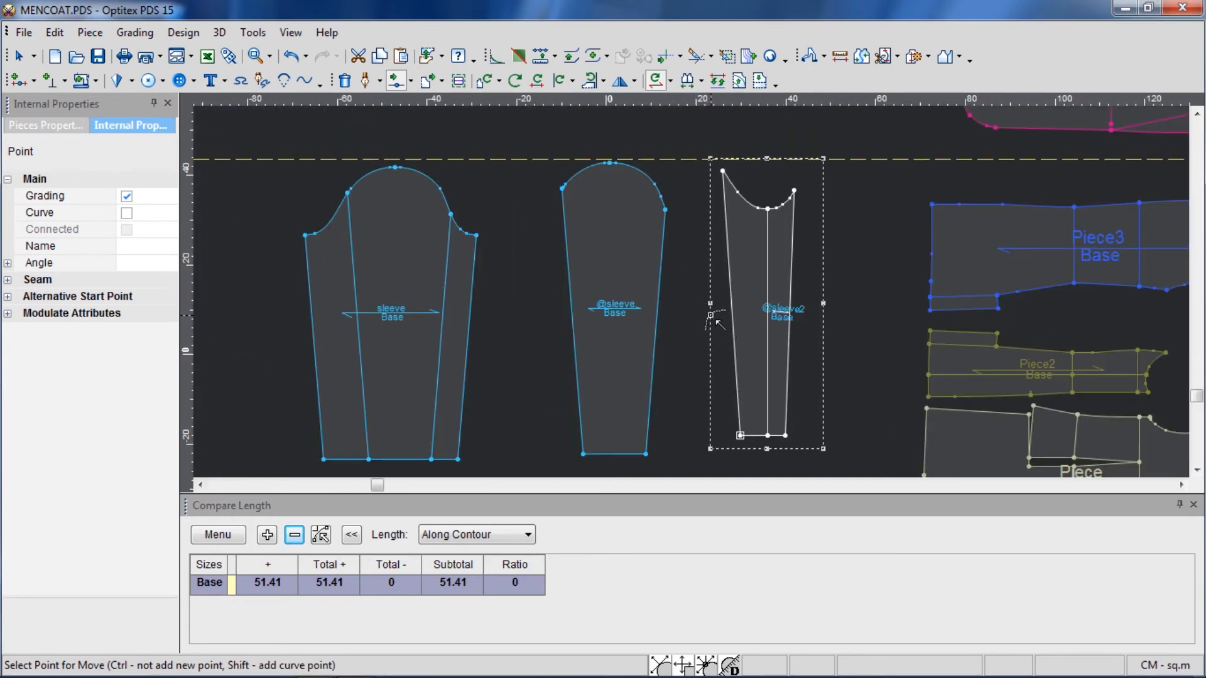
pyautogui.scroll(3, 714, 318)
pyautogui.click(635, 320)
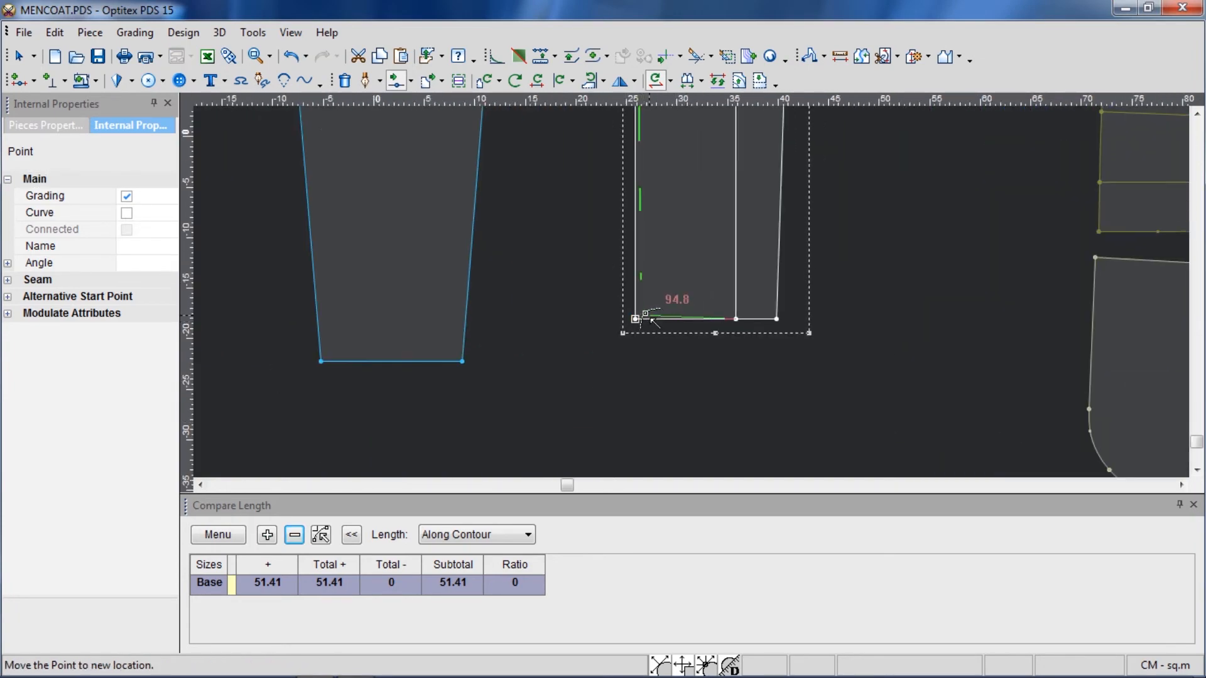
pyautogui.click(655, 319)
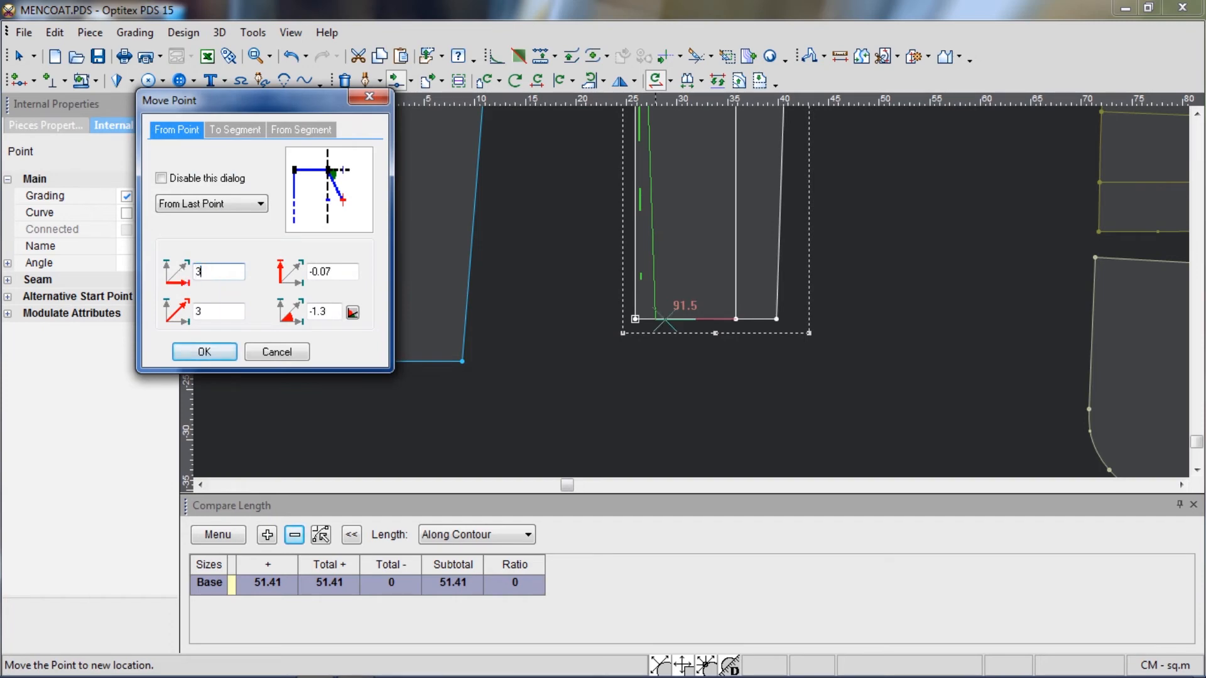
pyautogui.press('Return')
# - Draw a vertical internal line at -90° on the top sleeve from the cap's highest point down to the hem
pyautogui.scroll(-3, 785, 282)
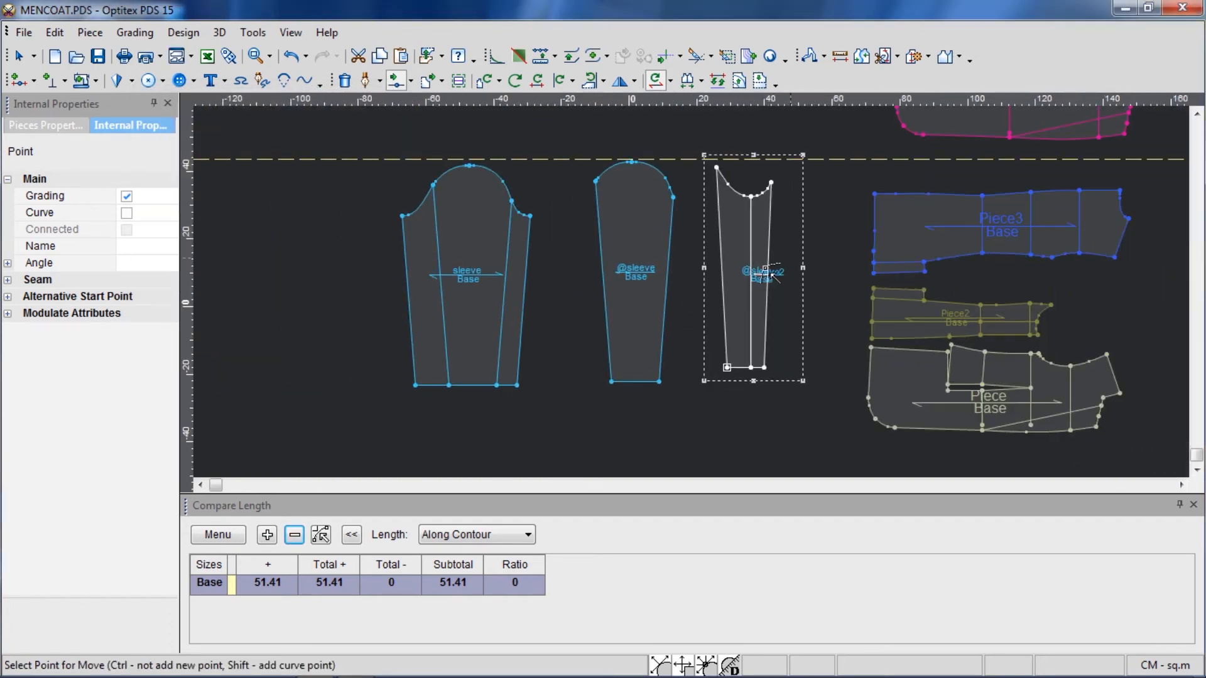
pyautogui.scroll(1, 714, 286)
pyautogui.scroll(-1, 689, 285)
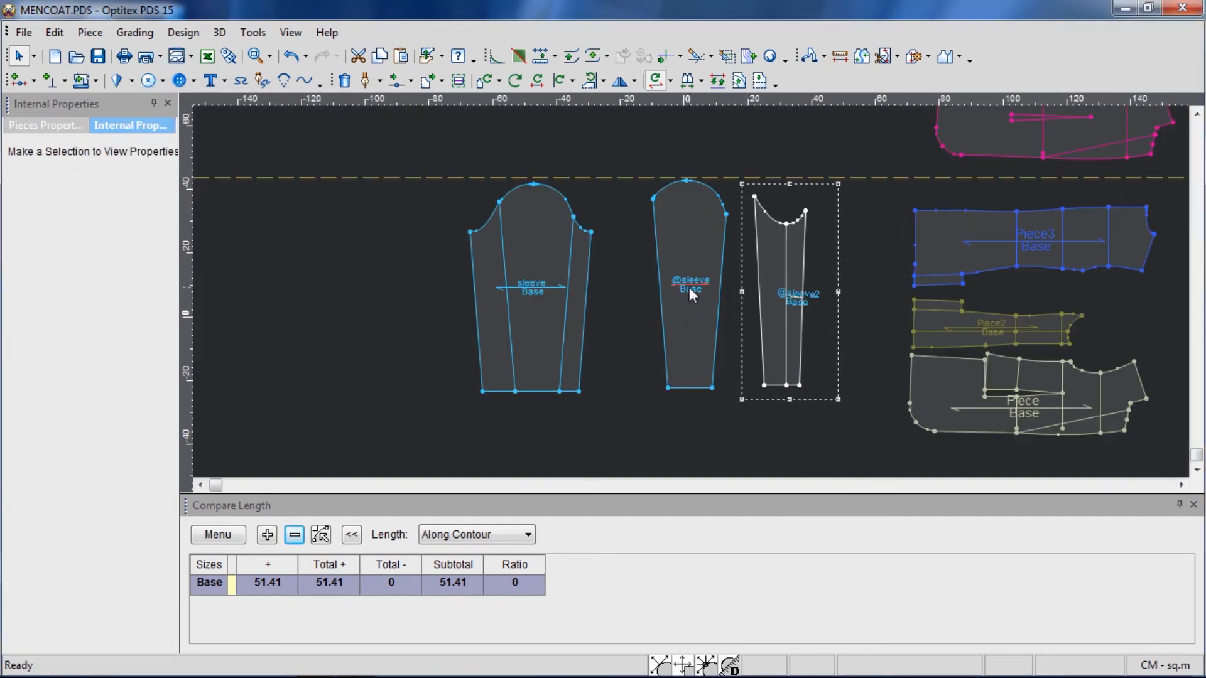
pyautogui.scroll(1, 689, 277)
pyautogui.scroll(2, 688, 264)
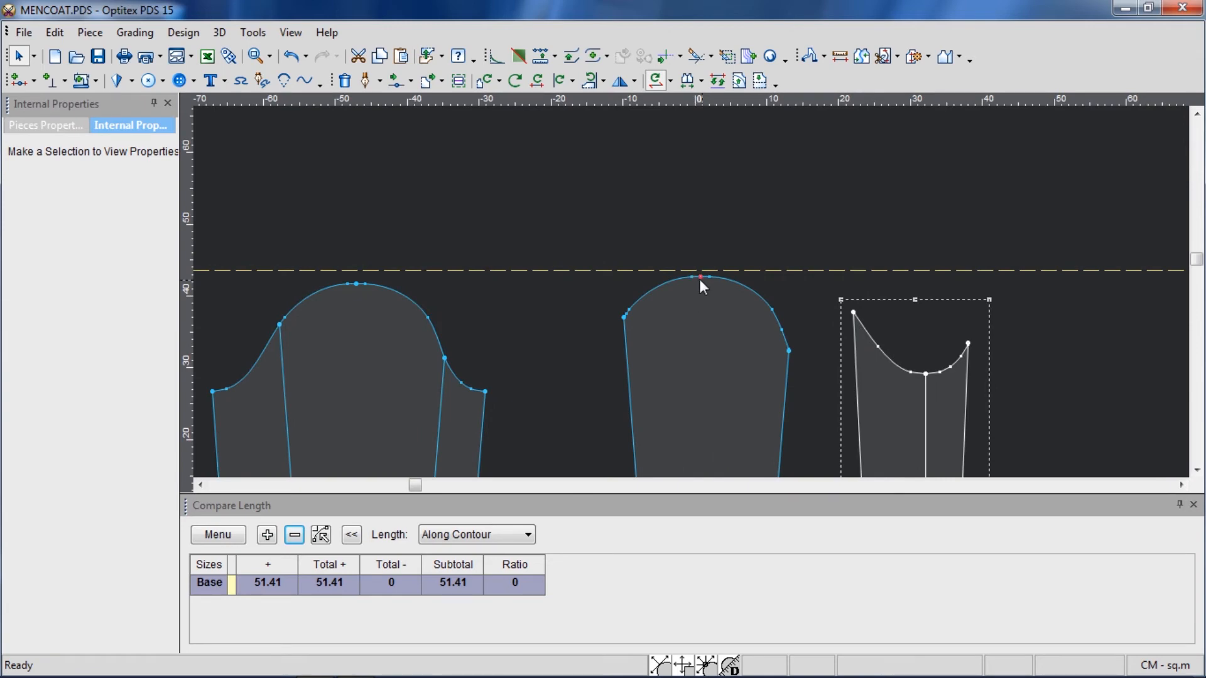
pyautogui.press('i')
pyautogui.click(702, 279)
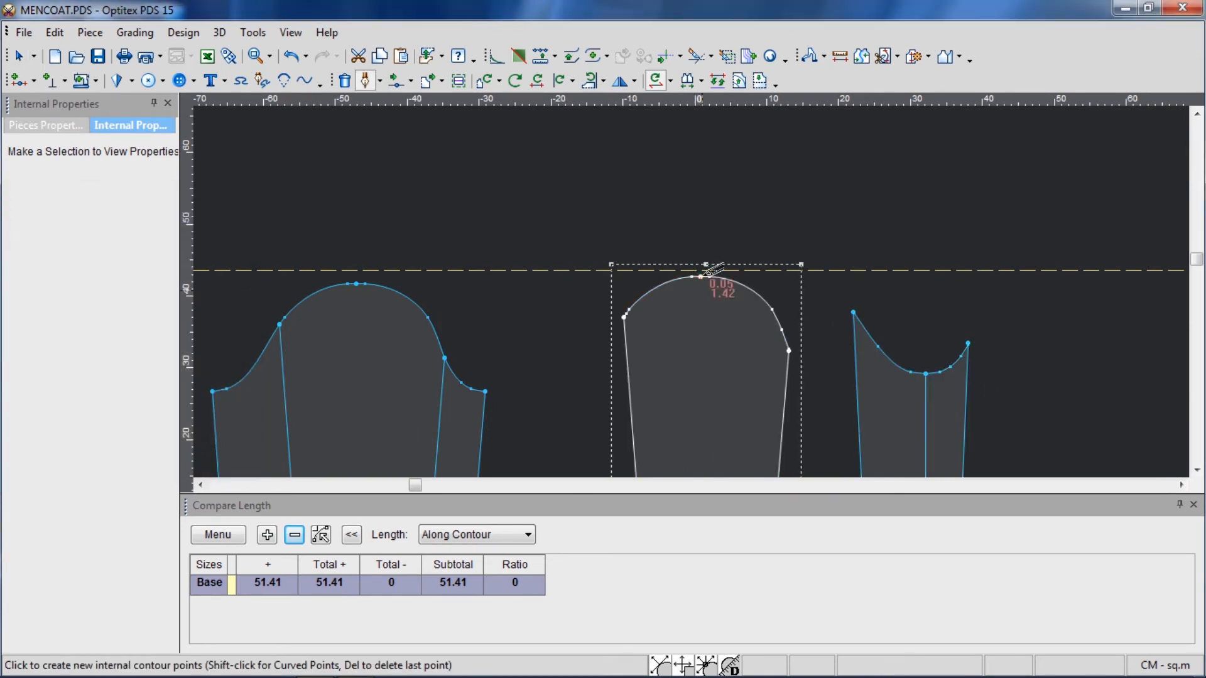
pyautogui.scroll(-2, 700, 285)
pyautogui.press('d')
pyautogui.click(355, 127)
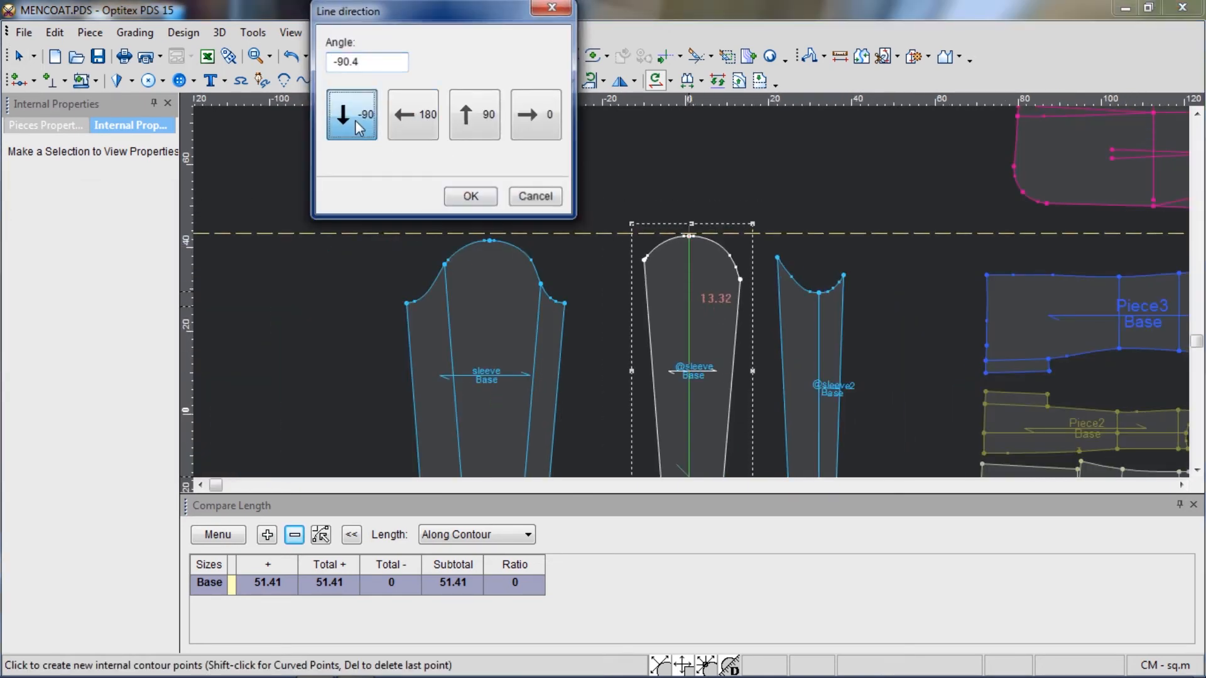
pyautogui.click(618, 387)
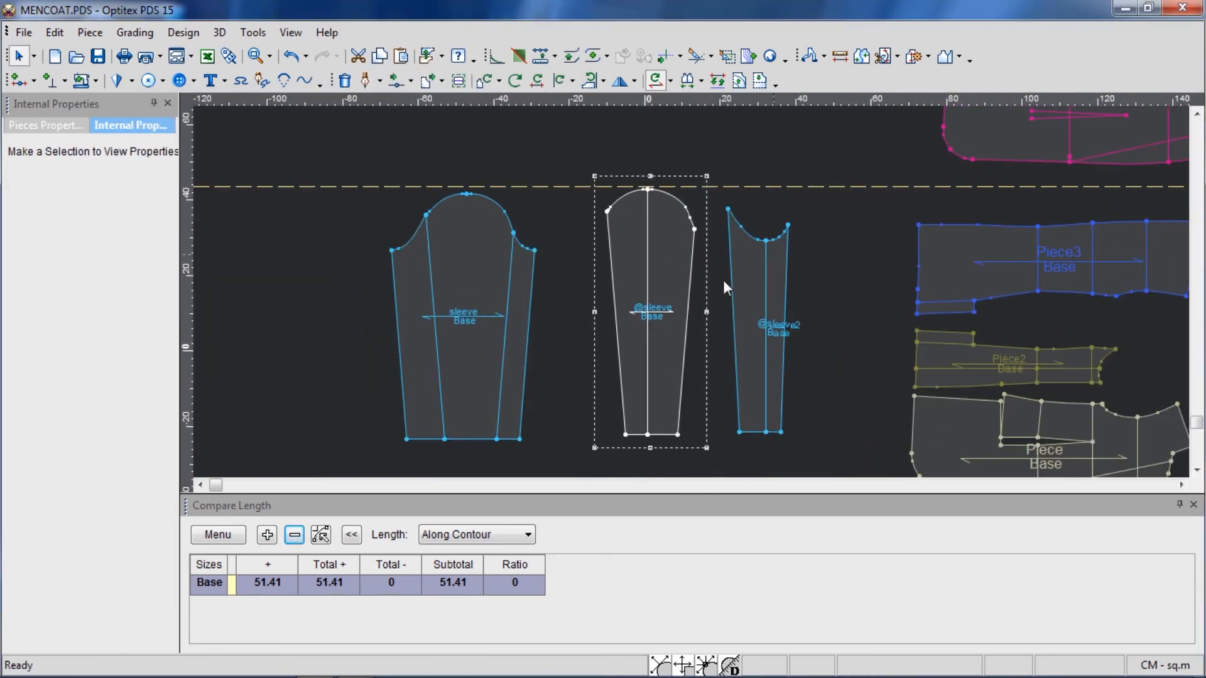
# - Place the under-sleeve over the top sleeve with their hems level and its side seams inside the top sleeve's outline
pyautogui.moveTo(759, 431); pyautogui.dragTo(652, 435)
pyautogui.scroll(-1, 669, 251)
pyautogui.scroll(2, 692, 300)
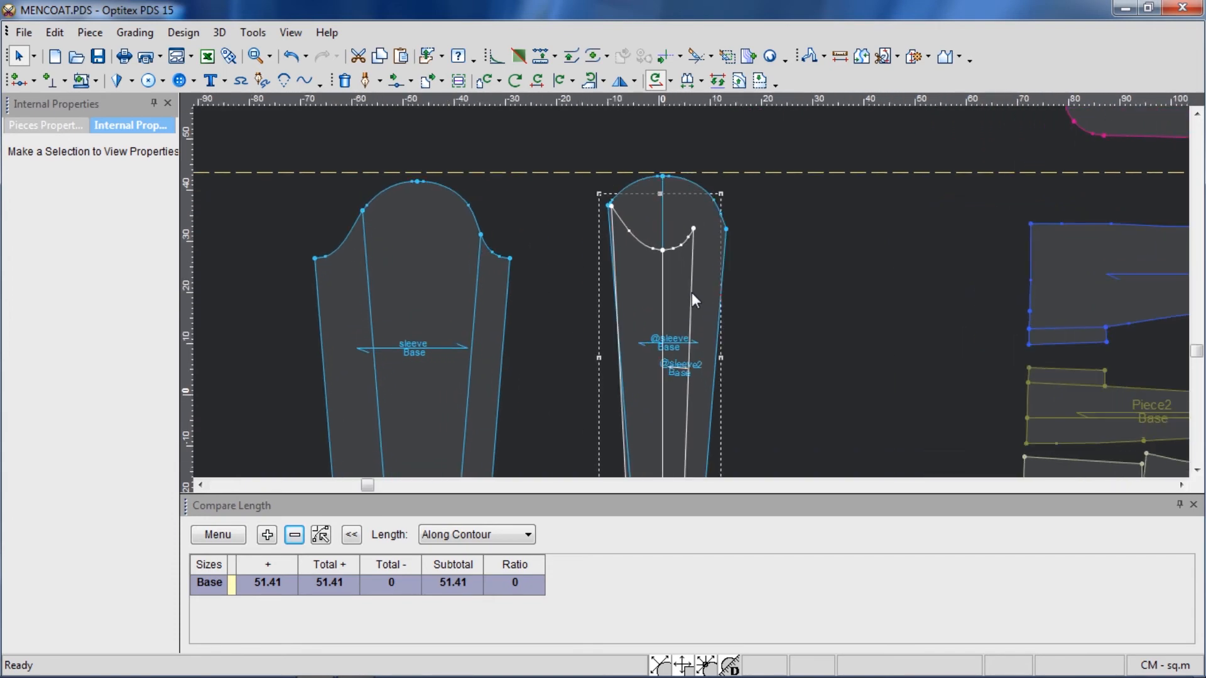
pyautogui.scroll(-2, 692, 292)
pyautogui.scroll(2, 691, 292)
pyautogui.scroll(-1, 691, 292)
pyautogui.scroll(4, 692, 295)
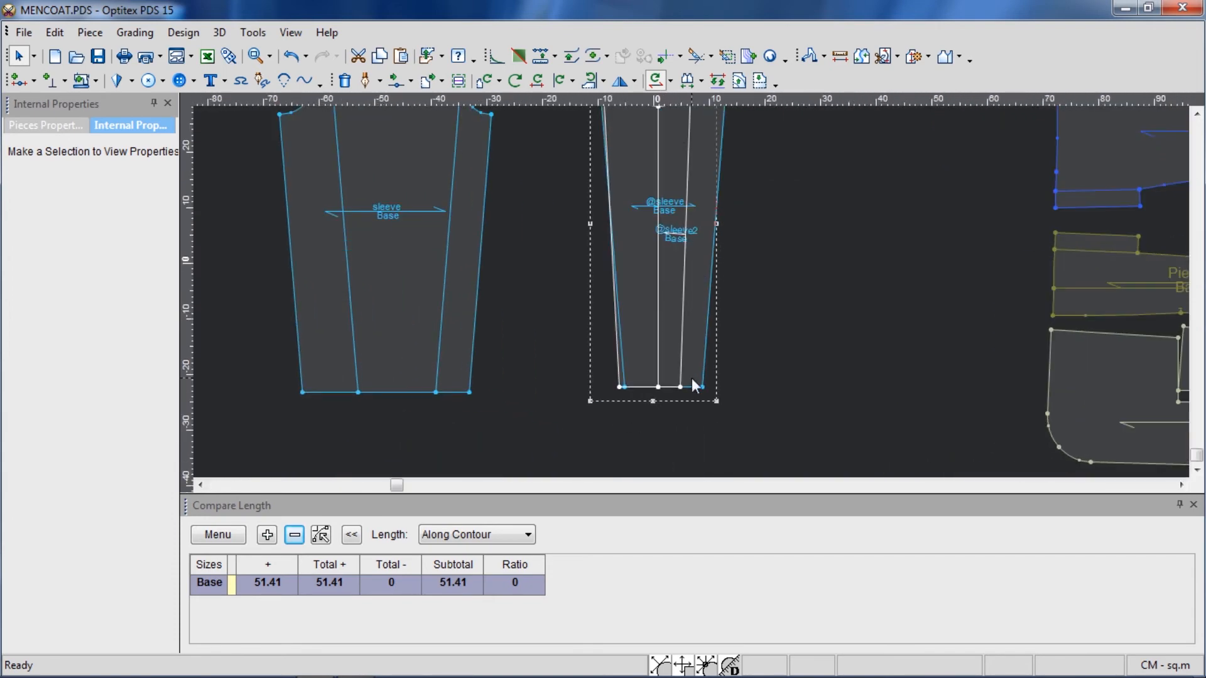
pyautogui.moveTo(675, 307); pyautogui.dragTo(705, 313)
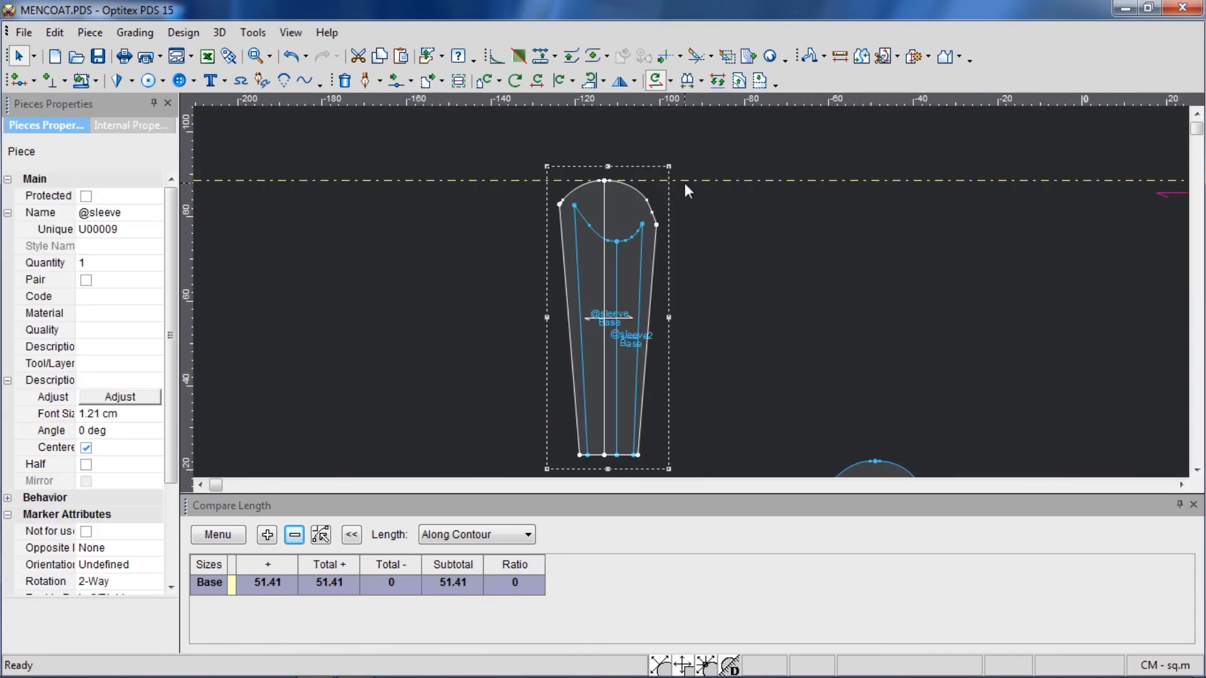
# - Move the horizontal guide line at the top of the sleeve cap by a distance of -30 cm
pyautogui.doubleClick(684, 181)
pyautogui.click(860, 459)
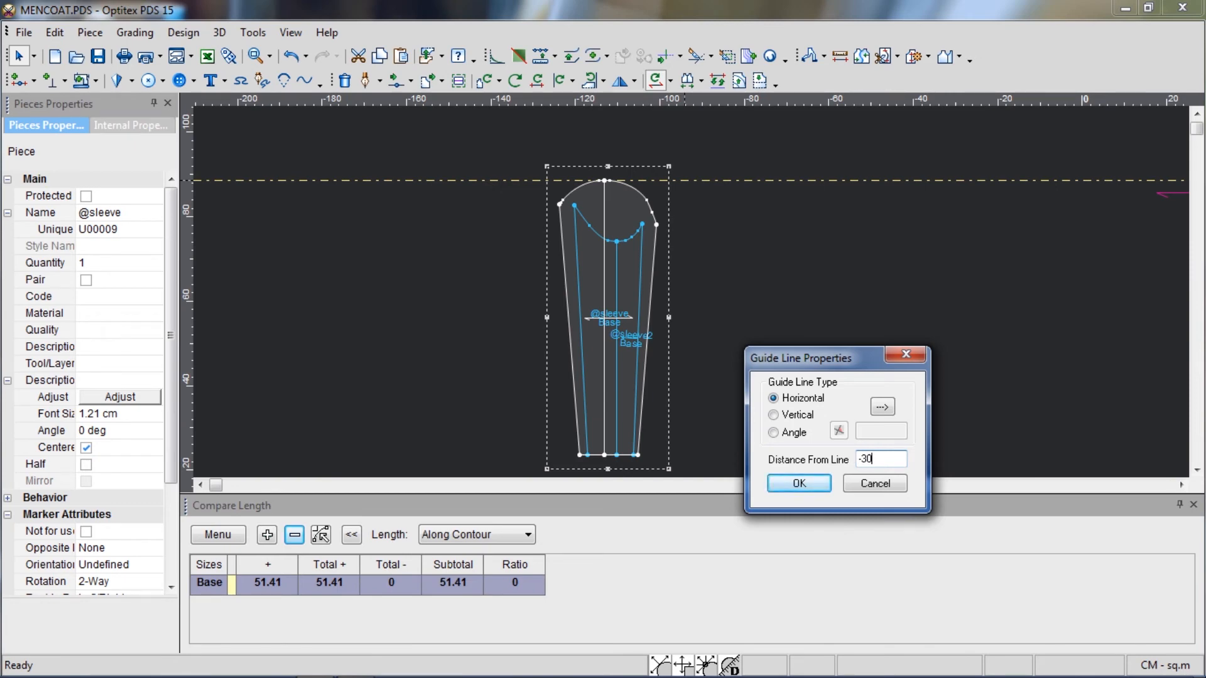
pyautogui.write('-30')
pyautogui.press('Return')
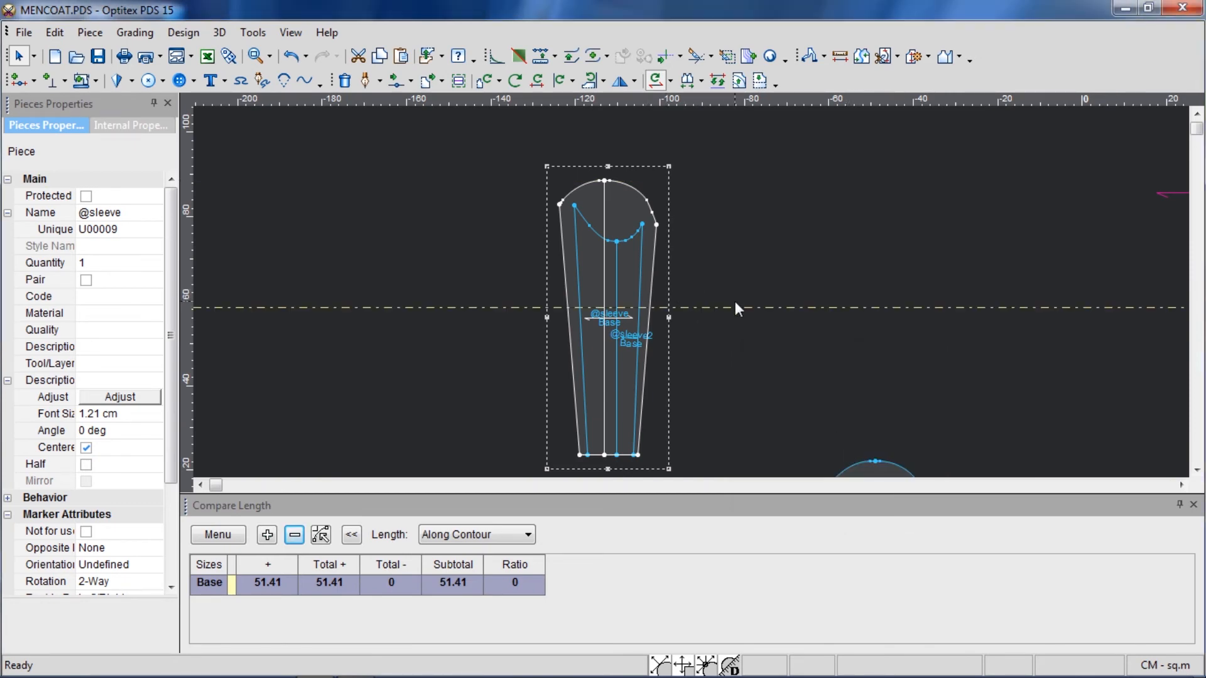
# - Lower the horizontal guide line across the sleeves by about another 5 cm
pyautogui.scroll(1, 735, 300)
pyautogui.click(694, 178)
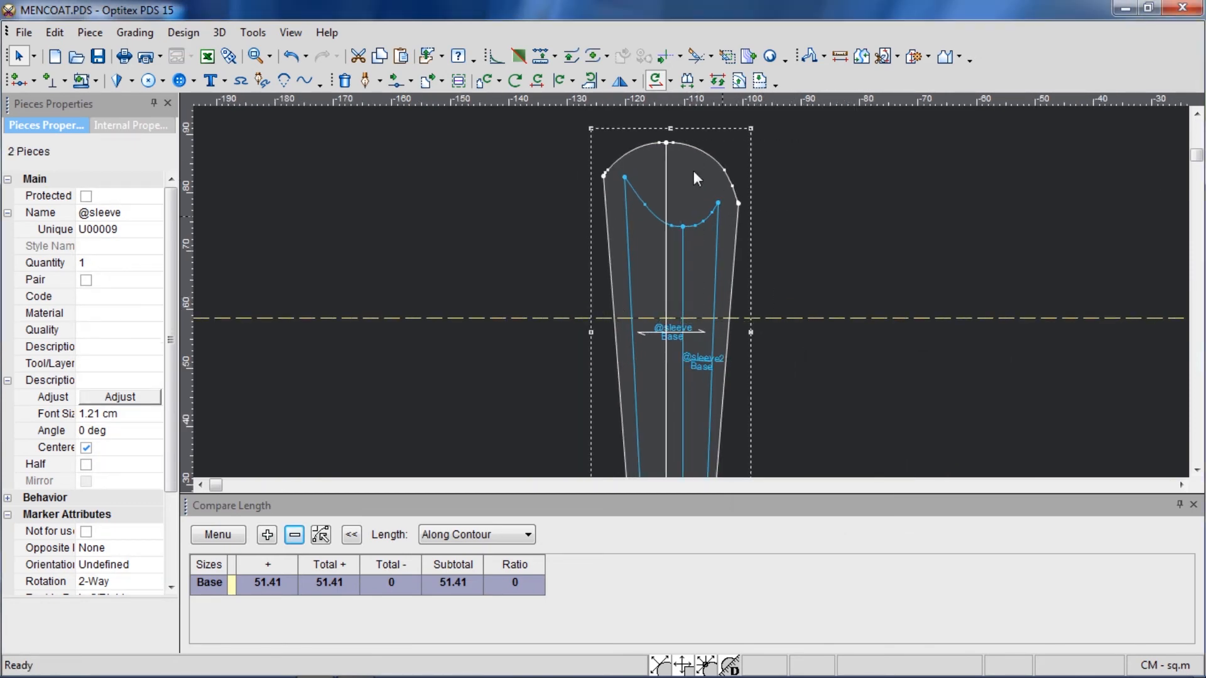
pyautogui.doubleClick(789, 318)
pyautogui.write('-52')
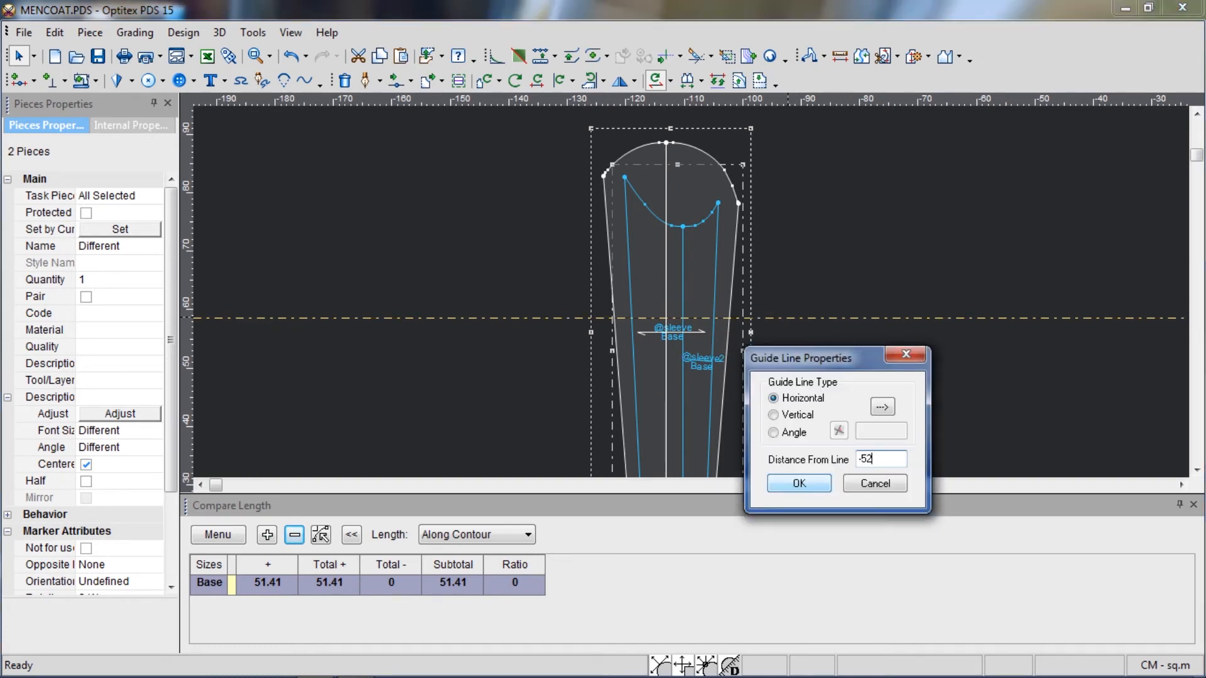
pyautogui.click(798, 484)
pyautogui.click(736, 410)
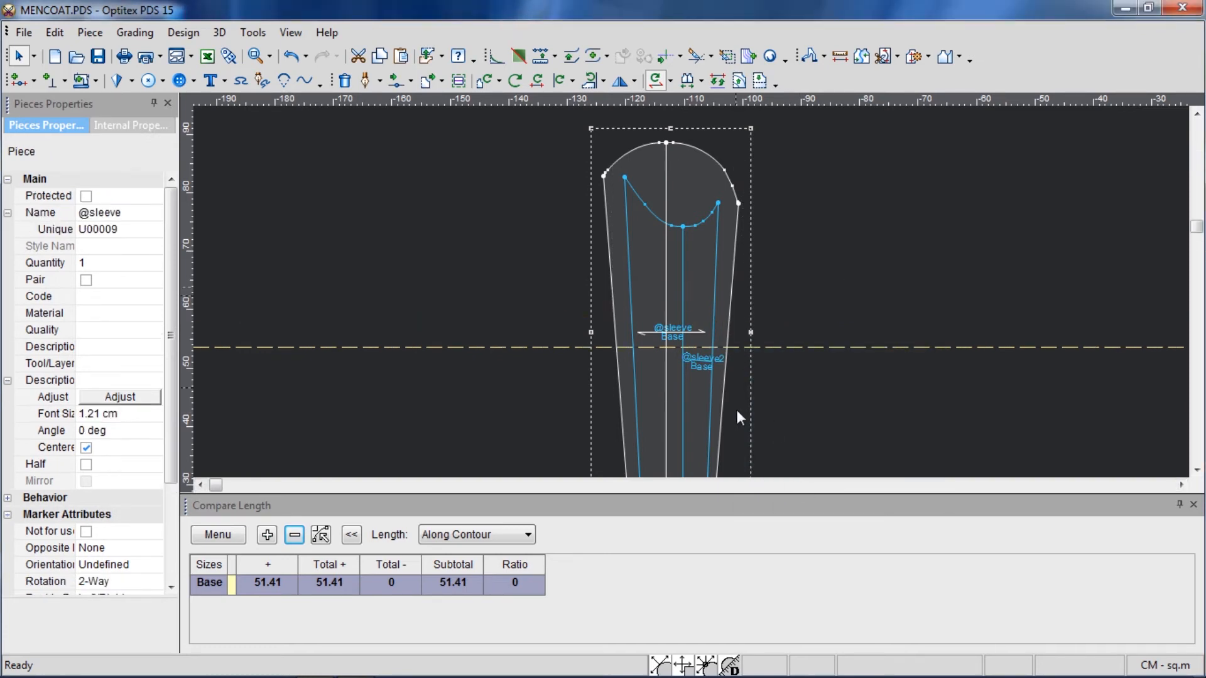
# - Add a grading point where the horizontal guide line crosses the left side seam of the top sleeve
pyautogui.scroll(2, 692, 291)
pyautogui.press('p')
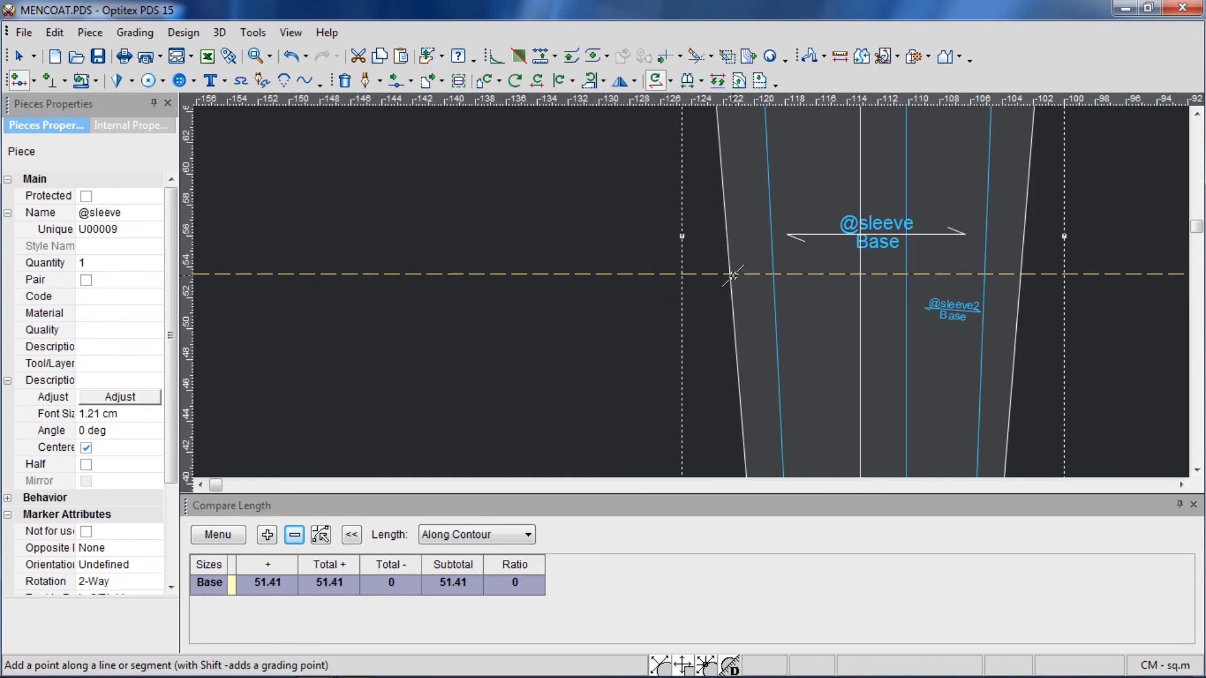
pyautogui.click(731, 274)
pyautogui.click(992, 418)
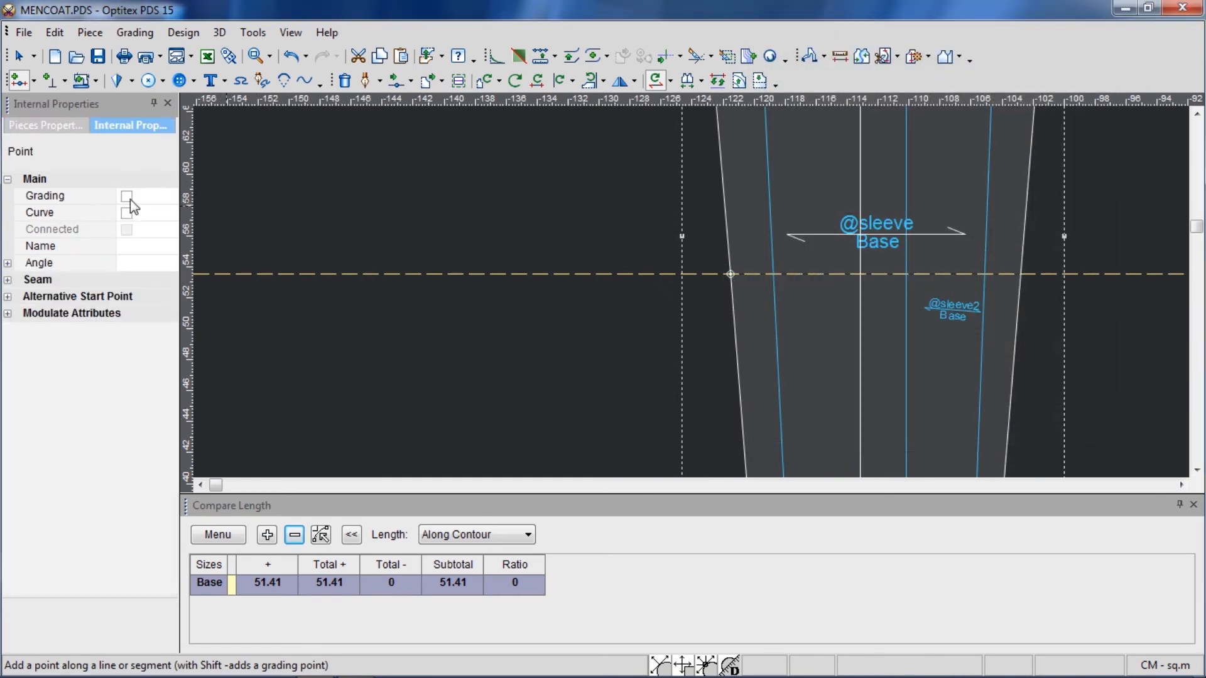
pyautogui.click(130, 198)
pyautogui.click(127, 197)
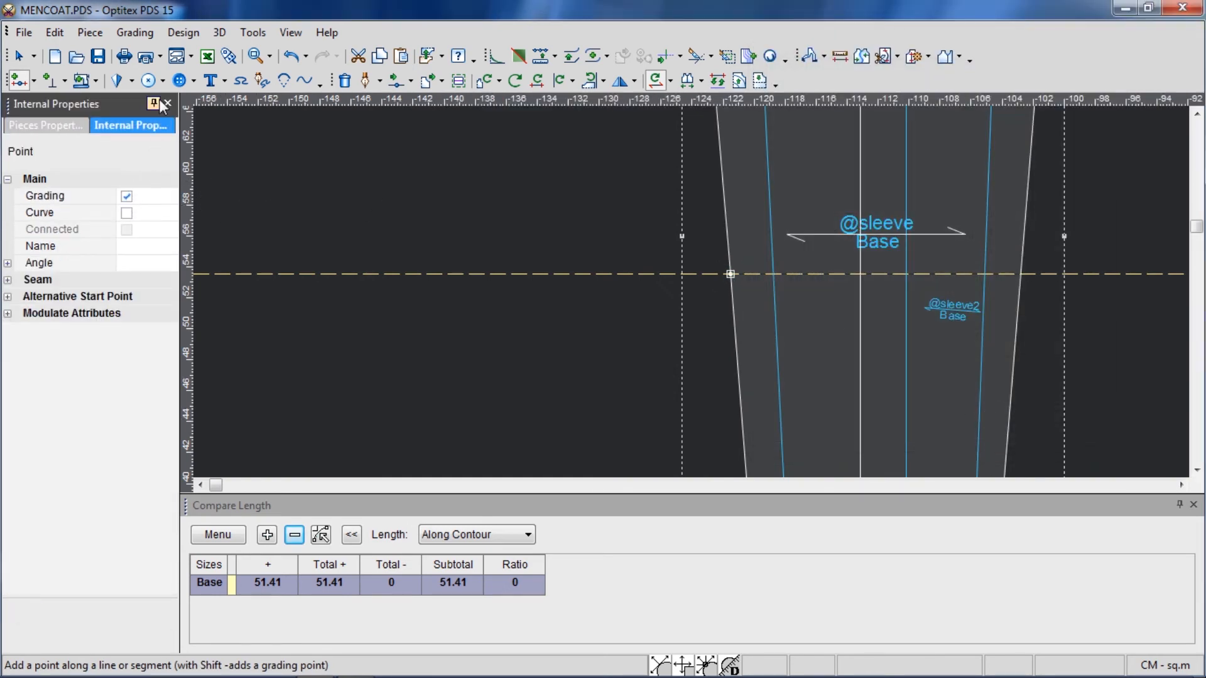
pyautogui.click(167, 104)
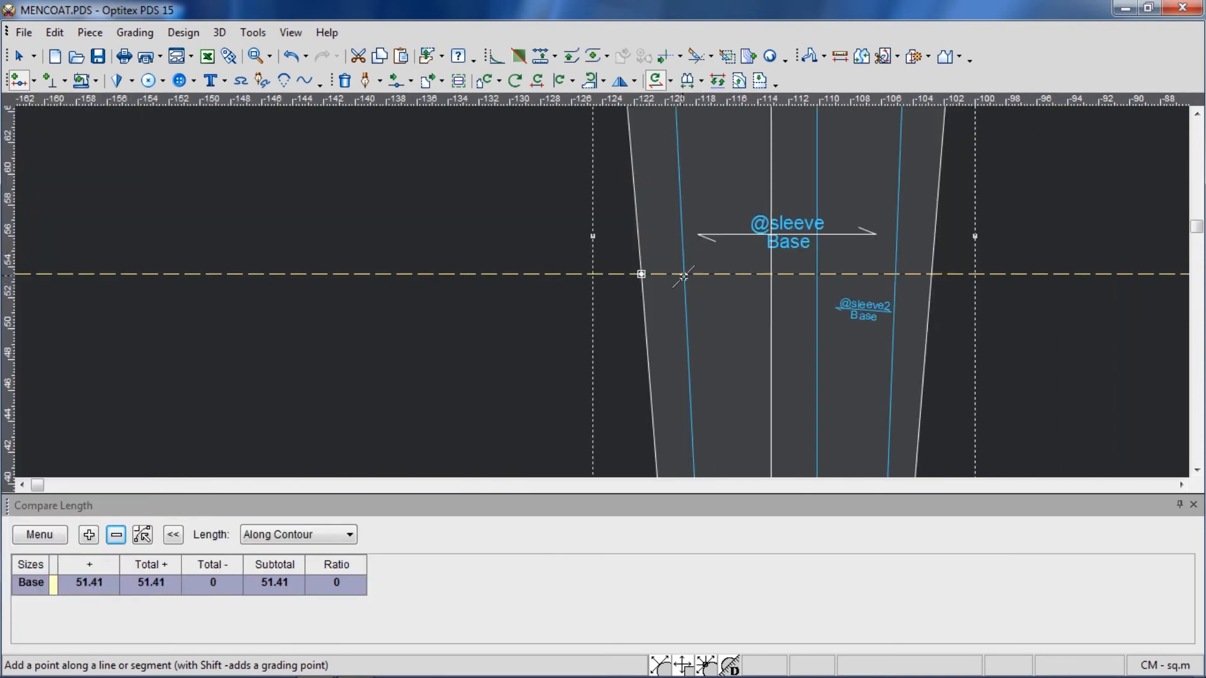
# - Add grading points where the guide line crosses both under-sleeve side seams and the top sleeve's right side seam
pyautogui.click(683, 276)
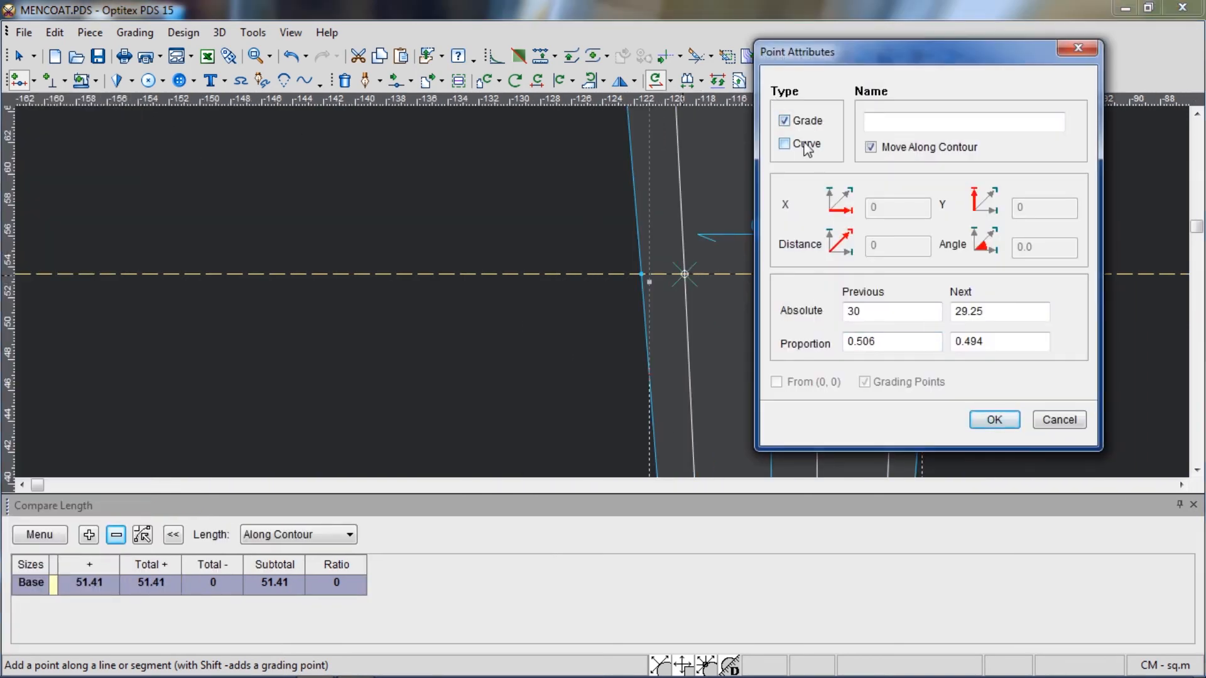
pyautogui.press('Return')
pyautogui.click(893, 275)
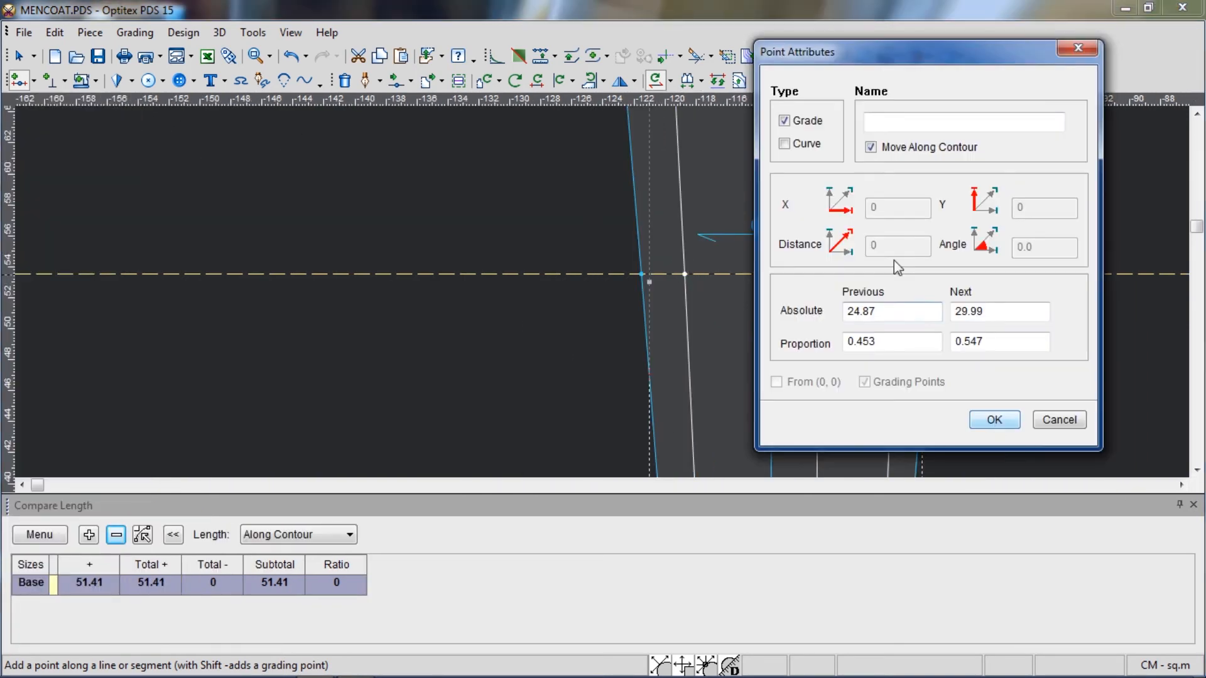
pyautogui.press('Return')
pyautogui.click(933, 273)
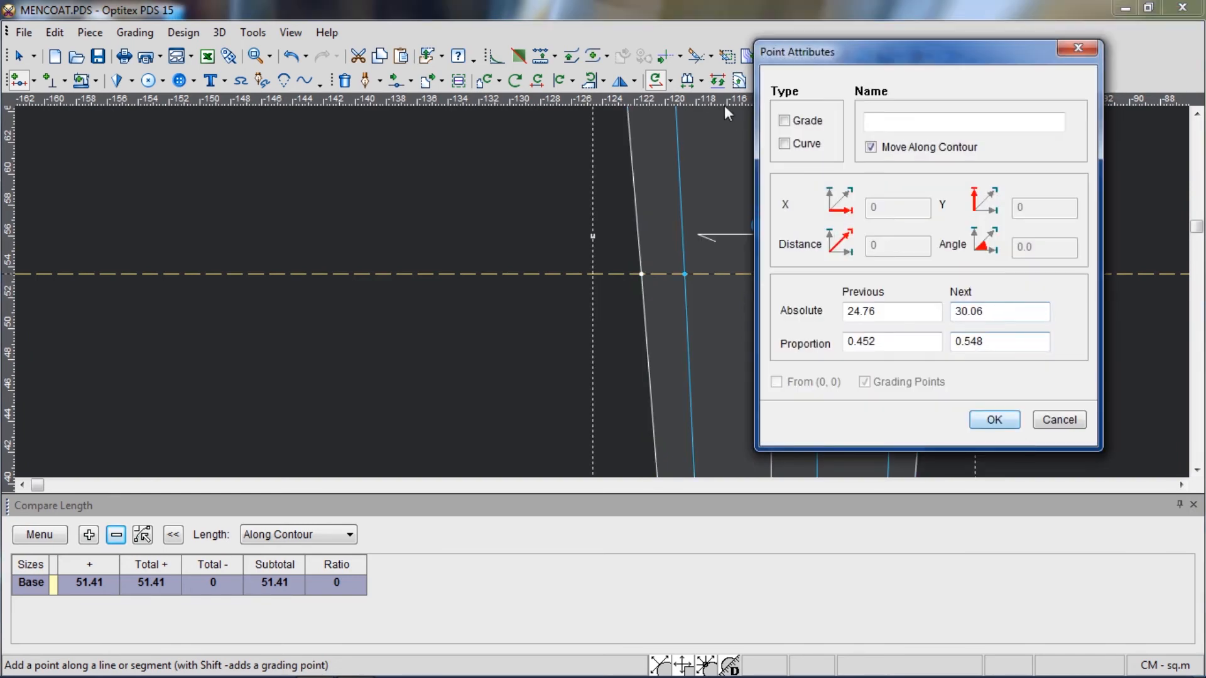
pyautogui.press('Return')
pyautogui.rightClick(1004, 218)
pyautogui.click(1040, 226)
pyautogui.scroll(-3, 983, 268)
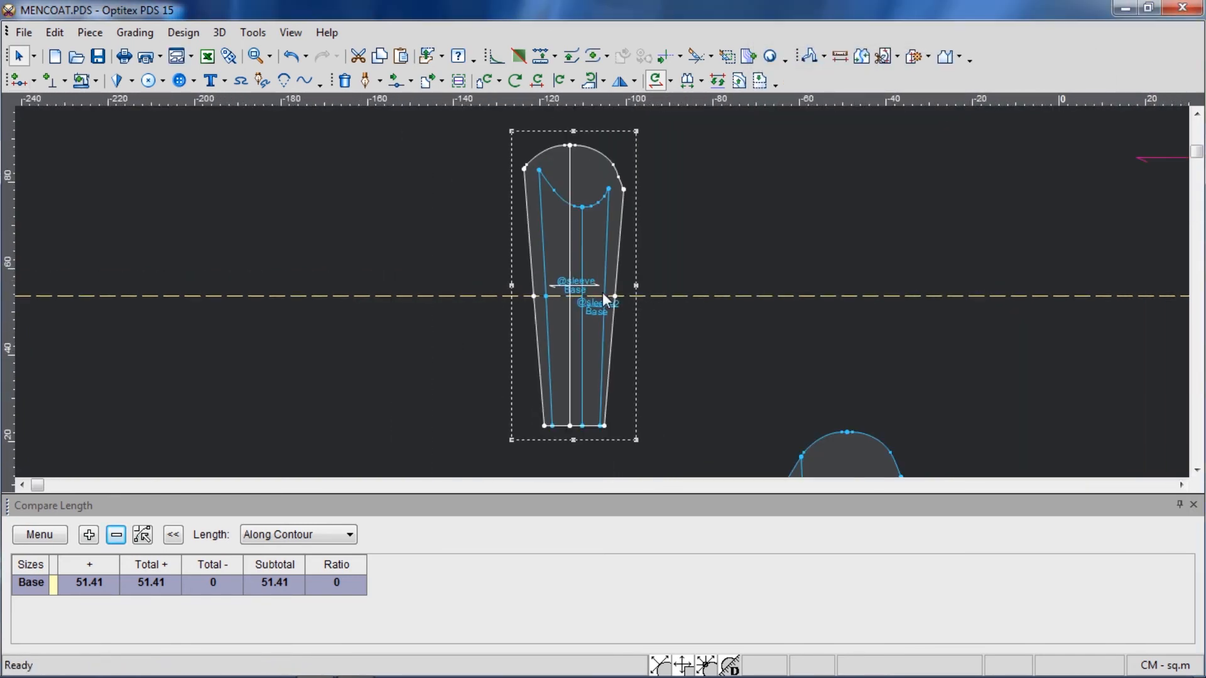
# - Turn the guide-level points on the side seams of both sleeve pieces into curve points
pyautogui.scroll(3, 602, 291)
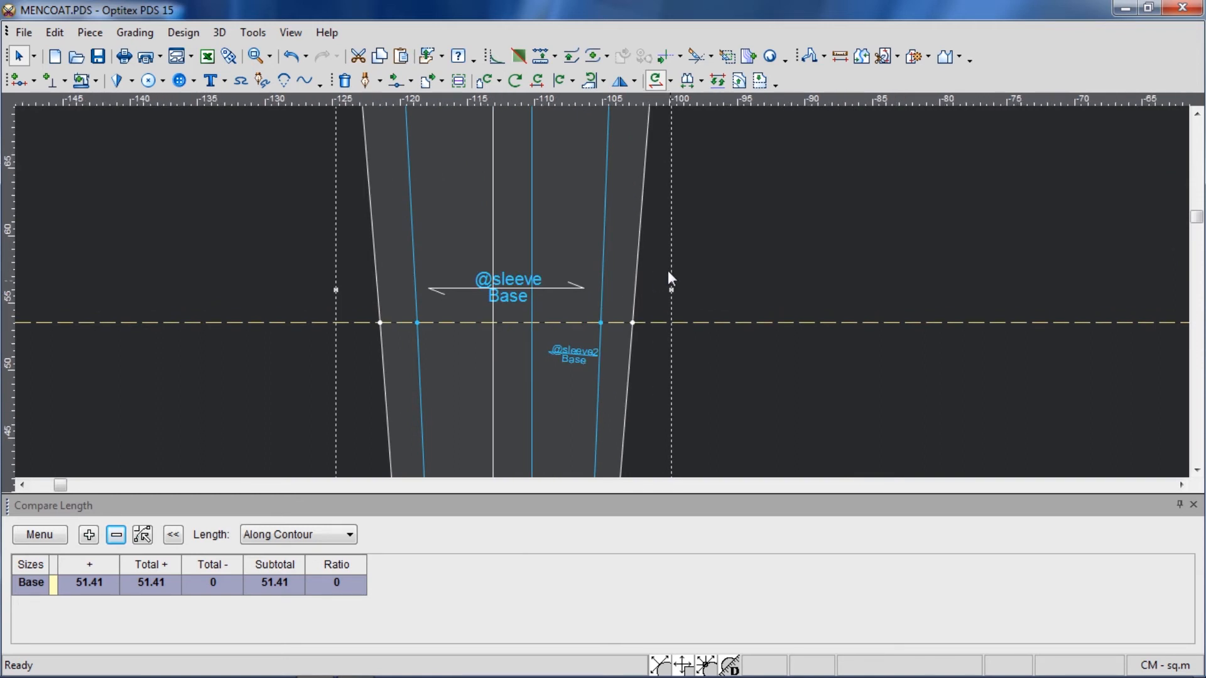
pyautogui.click(632, 322)
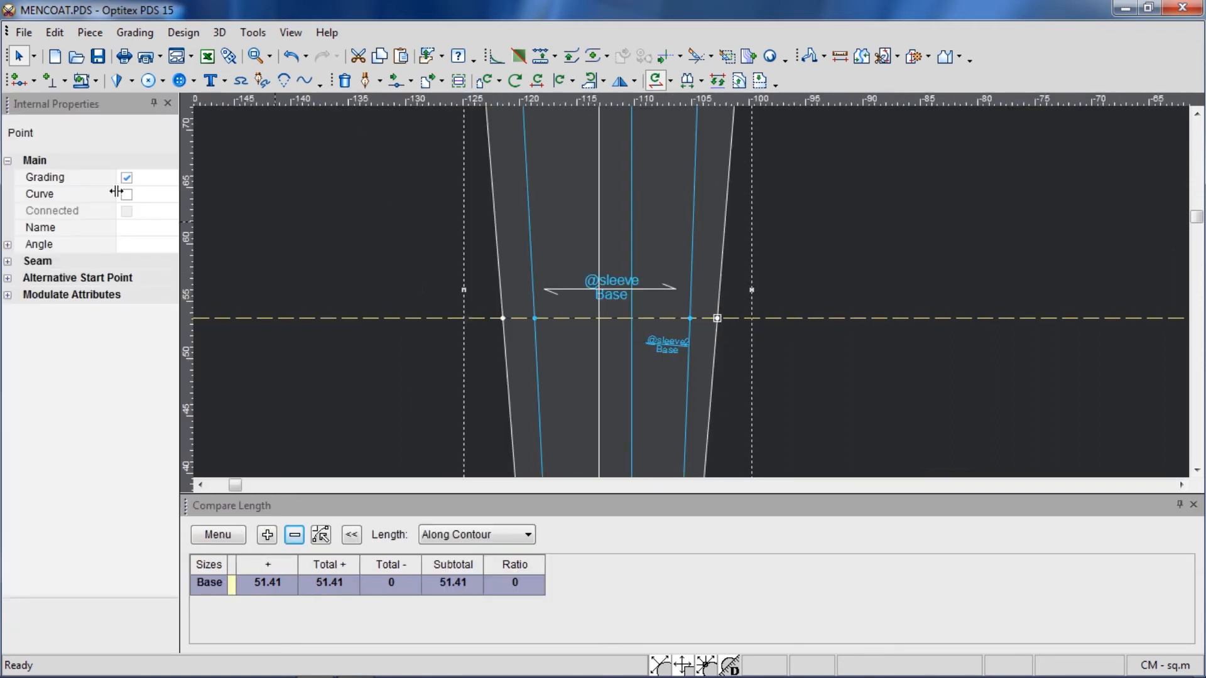
pyautogui.click(504, 319)
pyautogui.click(127, 195)
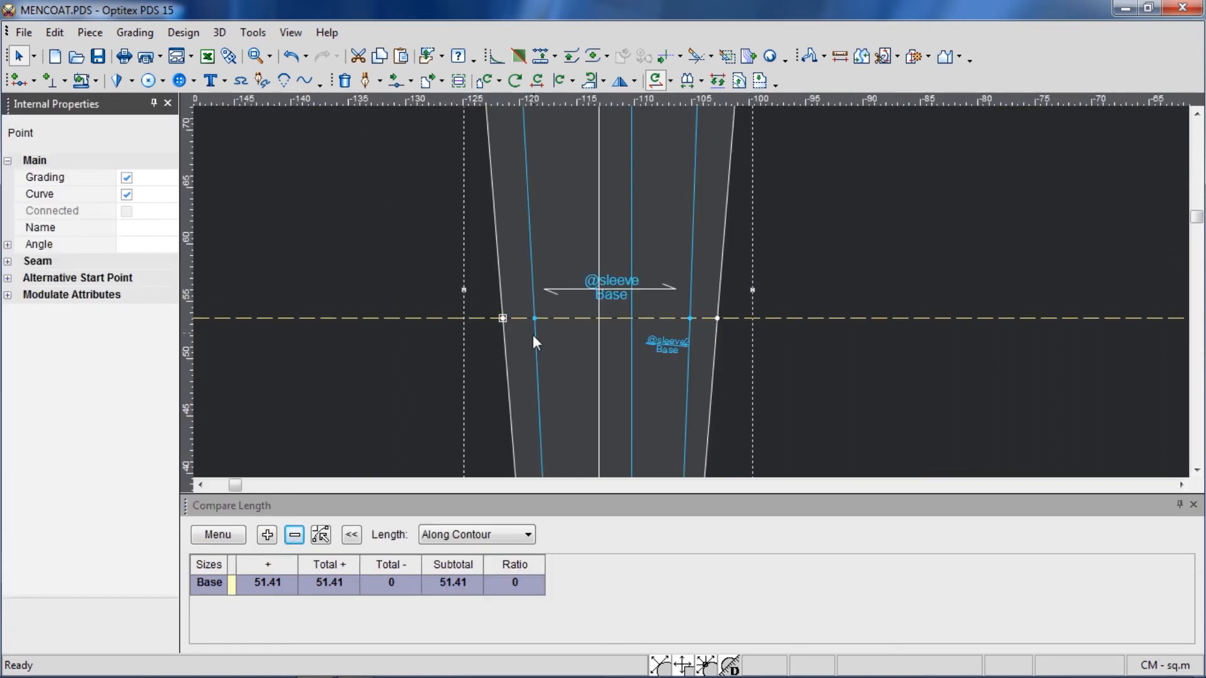
pyautogui.click(536, 320)
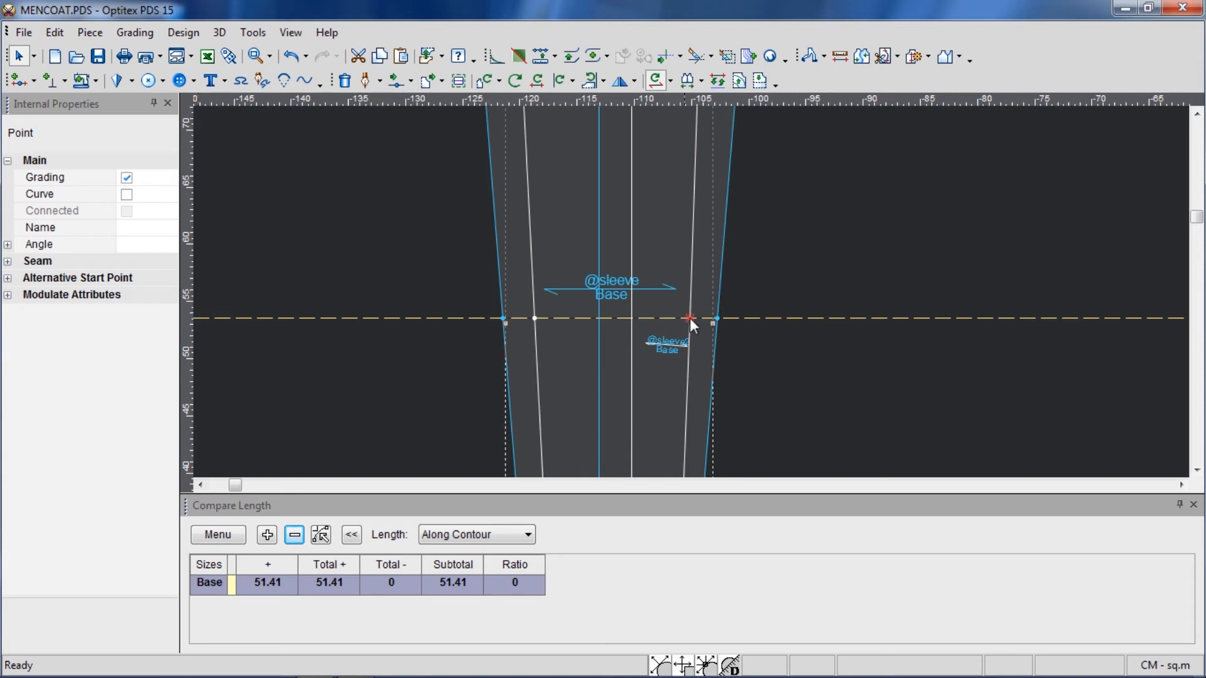
pyautogui.click(126, 195)
pyautogui.scroll(-2, 691, 291)
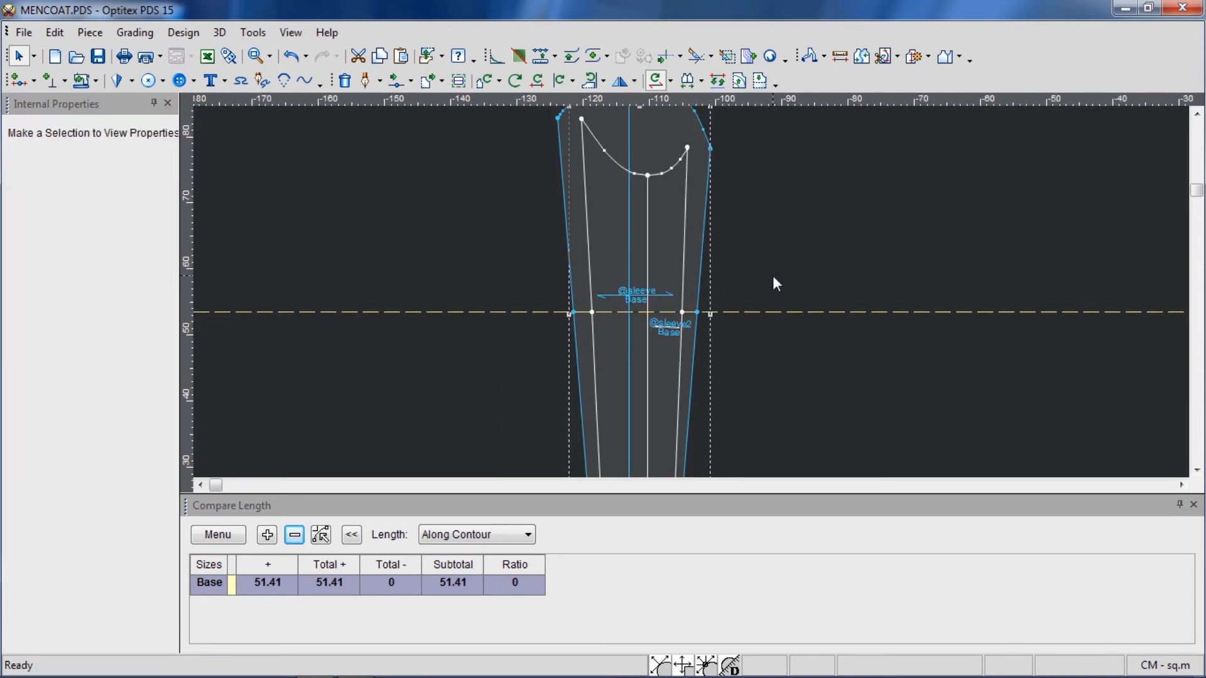
# - Shift all four guide-level side seam points together about 1 cm horizontally to the left
pyautogui.press('m')
pyautogui.moveTo(767, 283); pyautogui.dragTo(552, 337)
pyautogui.click(572, 312)
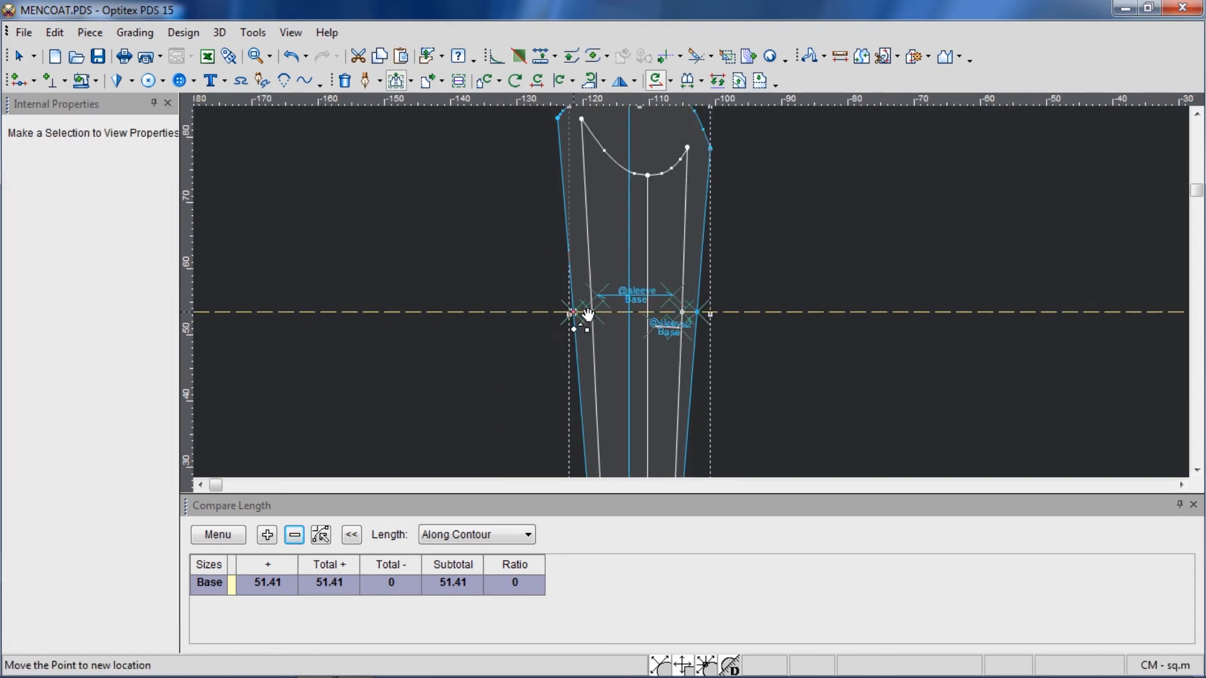
pyautogui.click(577, 319)
pyautogui.click(124, 359)
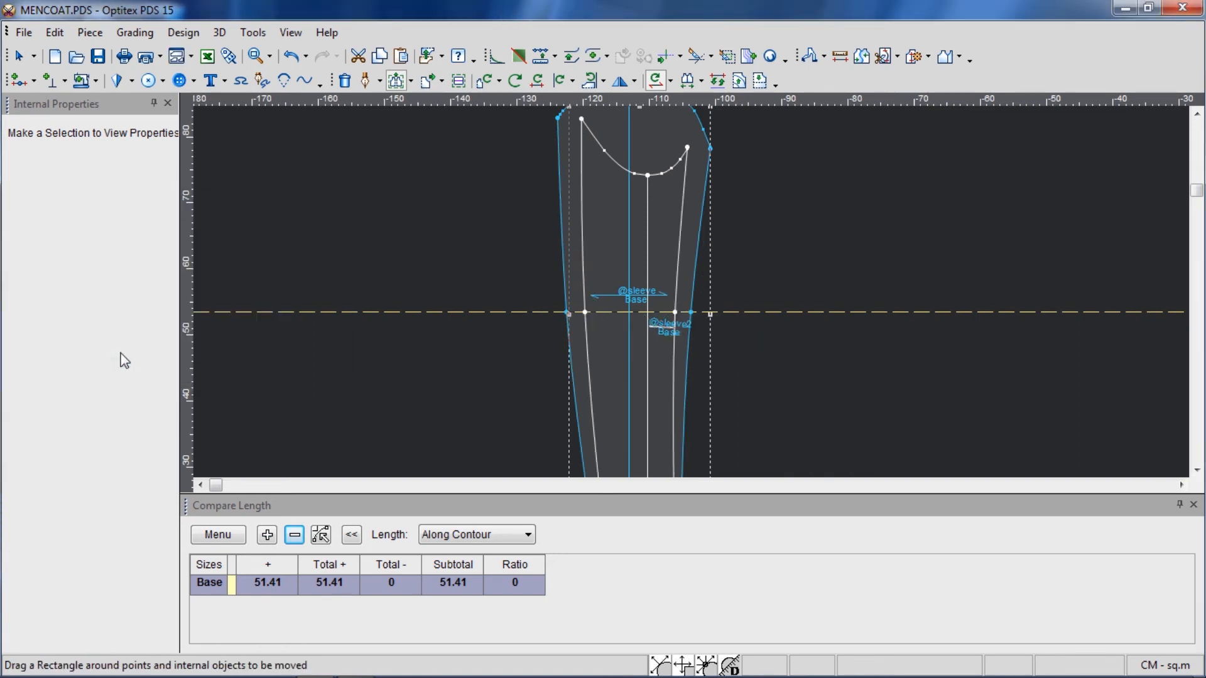
pyautogui.scroll(-5, 694, 300)
pyautogui.scroll(6, 694, 295)
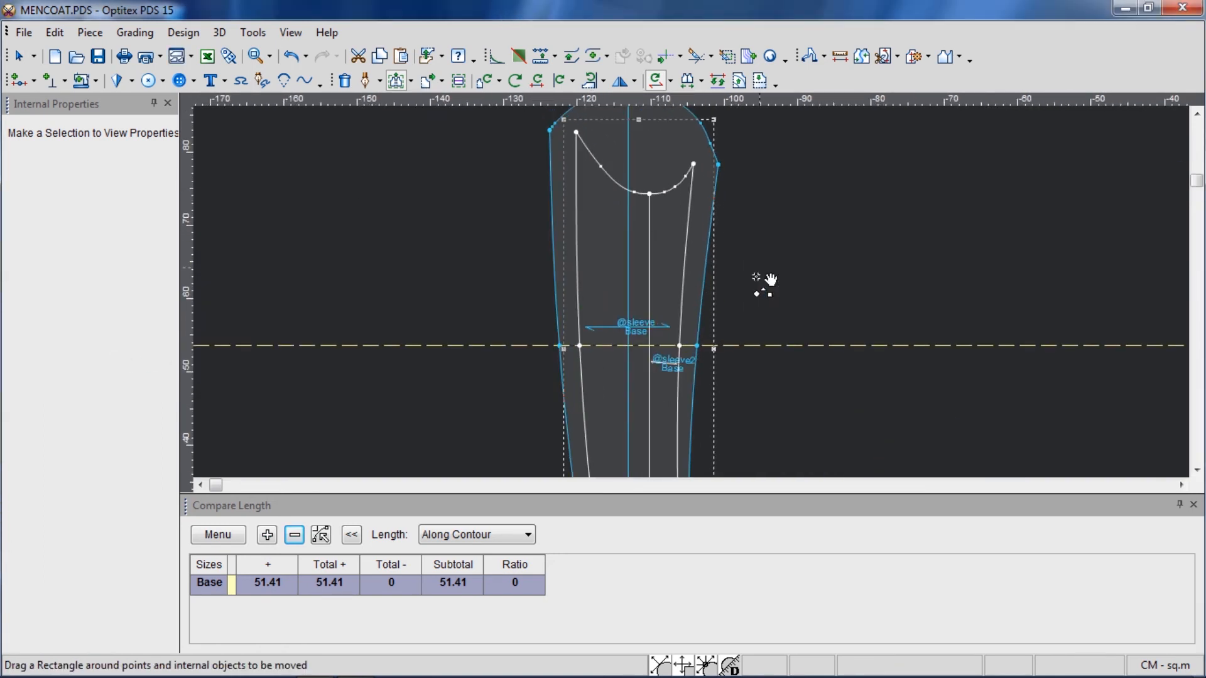
# - Move the guide-level points on the right side seams of both sleeve pieces about 0.5 cm back to the right
pyautogui.rightClick(759, 271)
pyautogui.click(778, 276)
pyautogui.scroll(-1, 691, 295)
pyautogui.scroll(3, 692, 291)
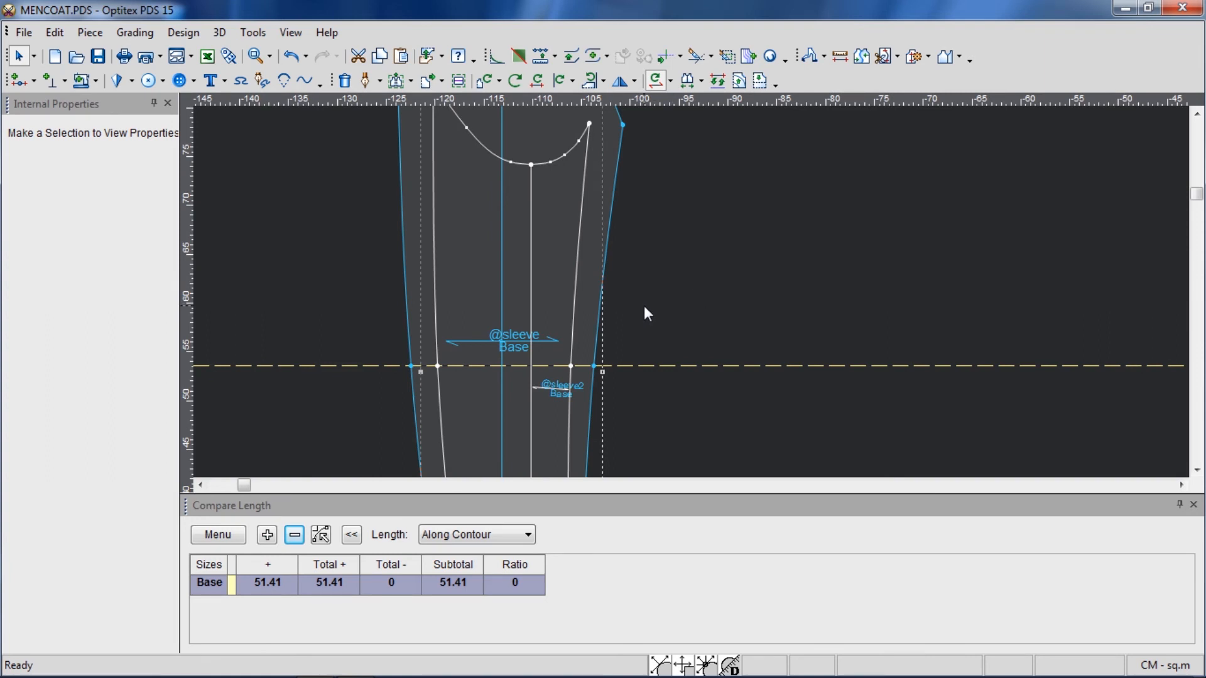
pyautogui.scroll(-1, 692, 294)
pyautogui.scroll(-1, 692, 297)
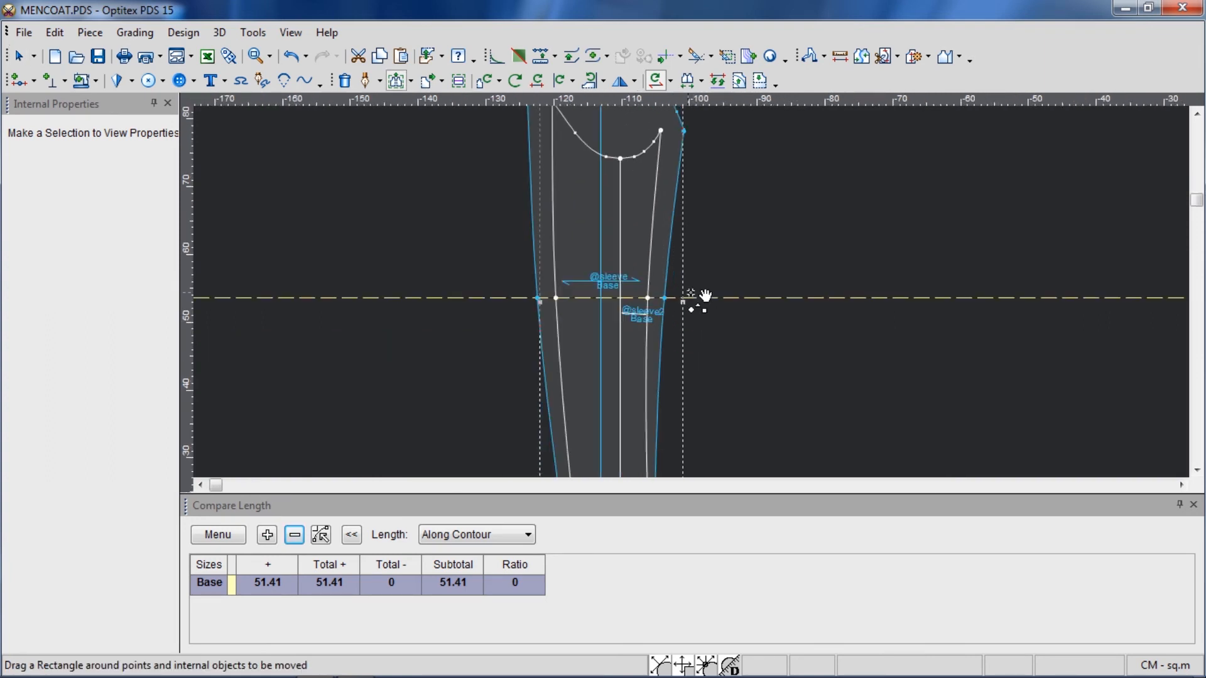
pyautogui.moveTo(683, 285); pyautogui.dragTo(642, 311)
pyautogui.click(648, 297)
pyautogui.click(648, 298)
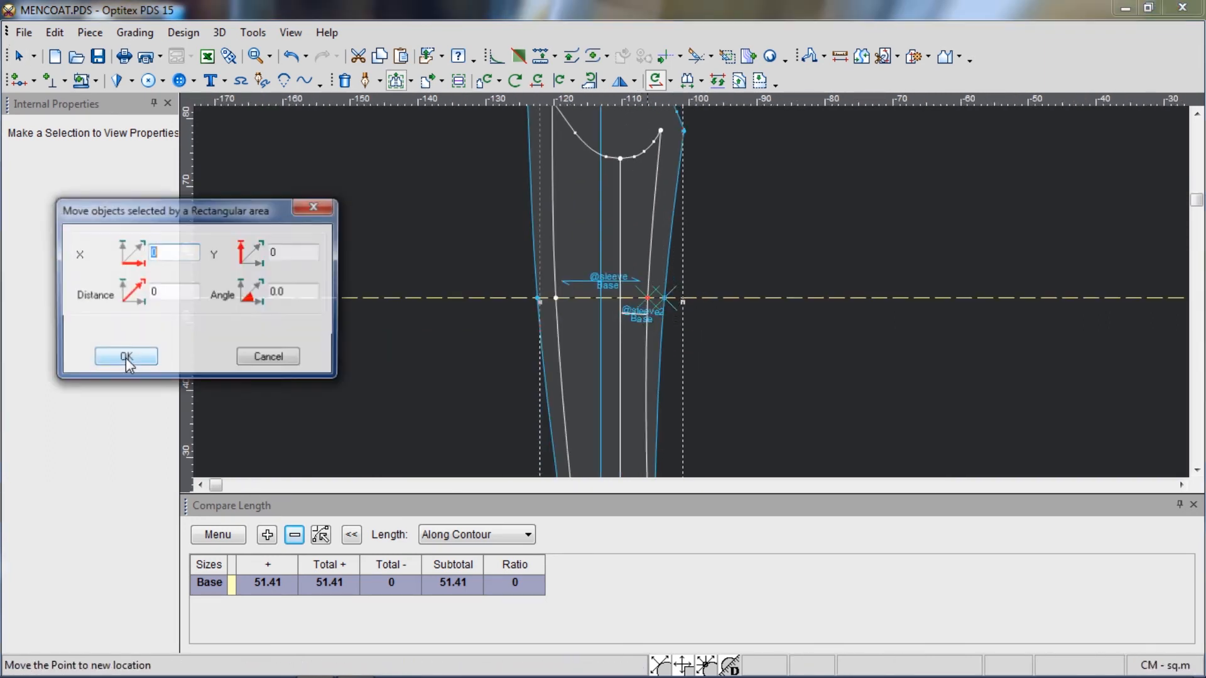
pyautogui.click(127, 359)
pyautogui.rightClick(693, 225)
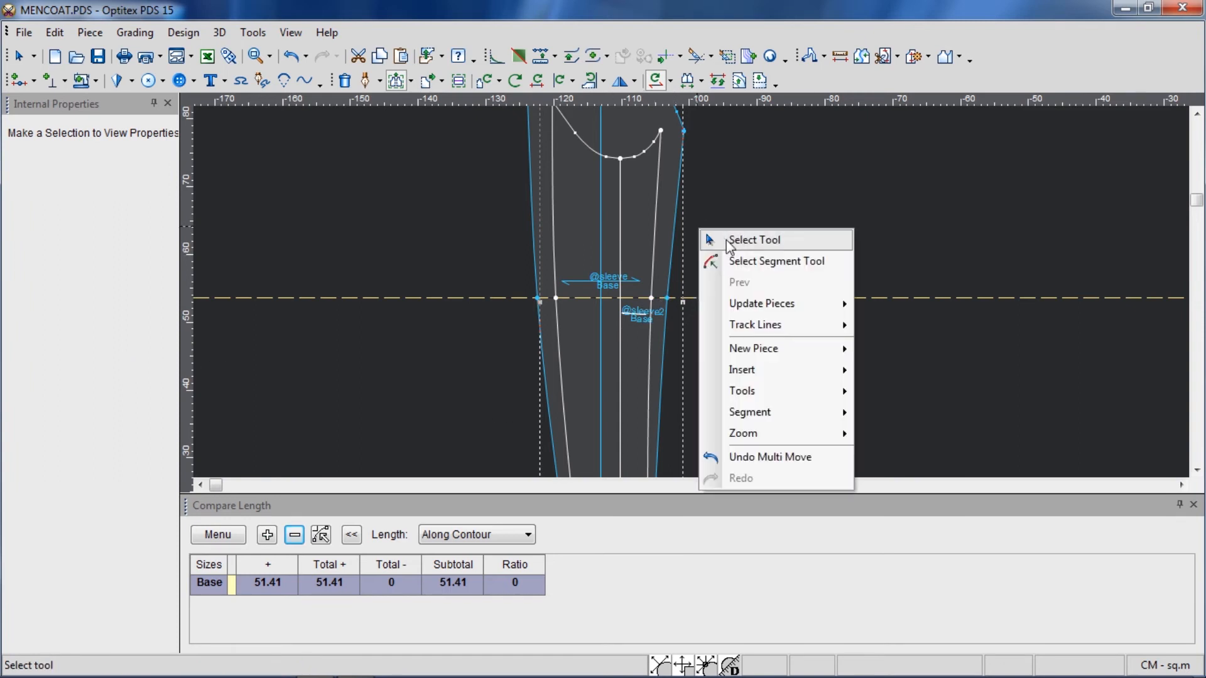
pyautogui.click(716, 237)
# - Examine the shaped side seams, the hem corners and the upper curves of both overlapping sleeve pieces
pyautogui.scroll(-2, 691, 292)
pyautogui.scroll(1, 692, 292)
pyautogui.scroll(-1, 691, 292)
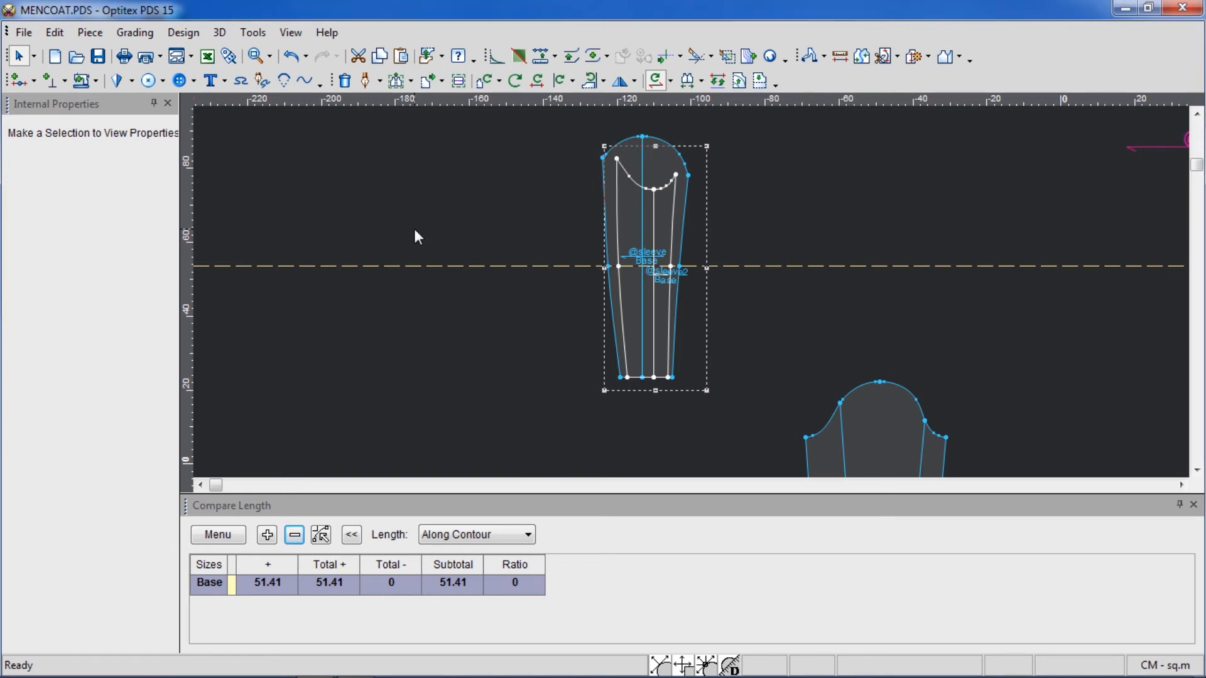
pyautogui.scroll(4, 681, 304)
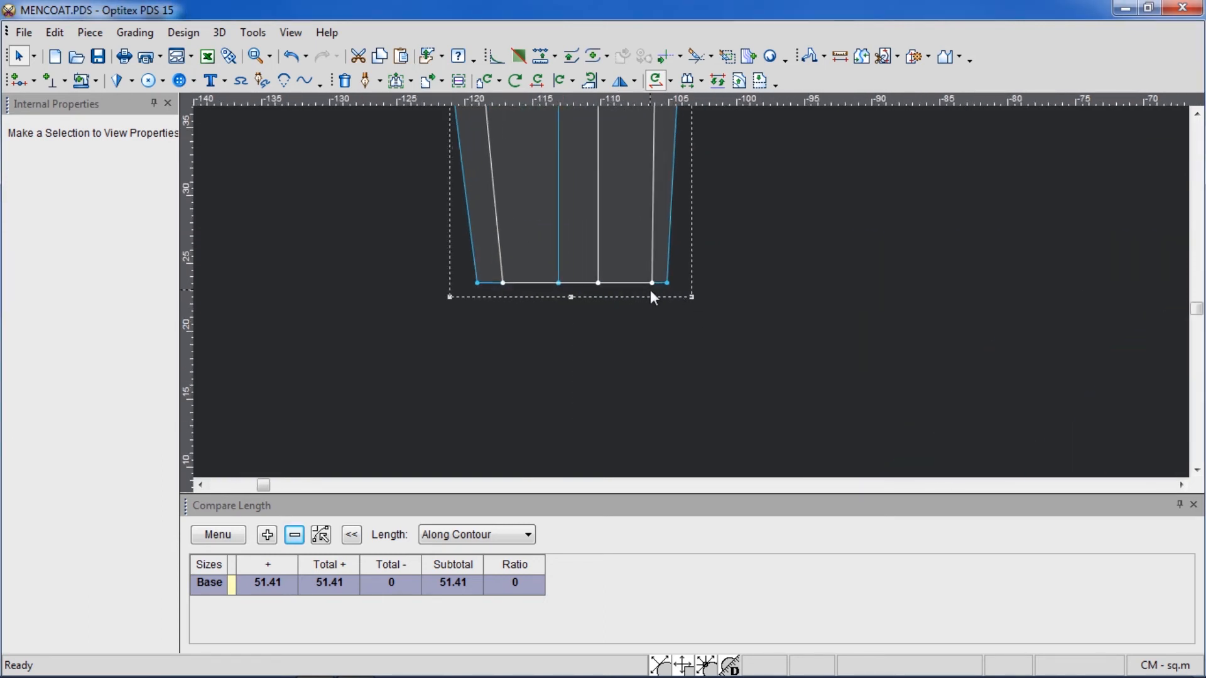
pyautogui.click(667, 283)
pyautogui.scroll(-5, 666, 115)
pyautogui.scroll(3, 666, 115)
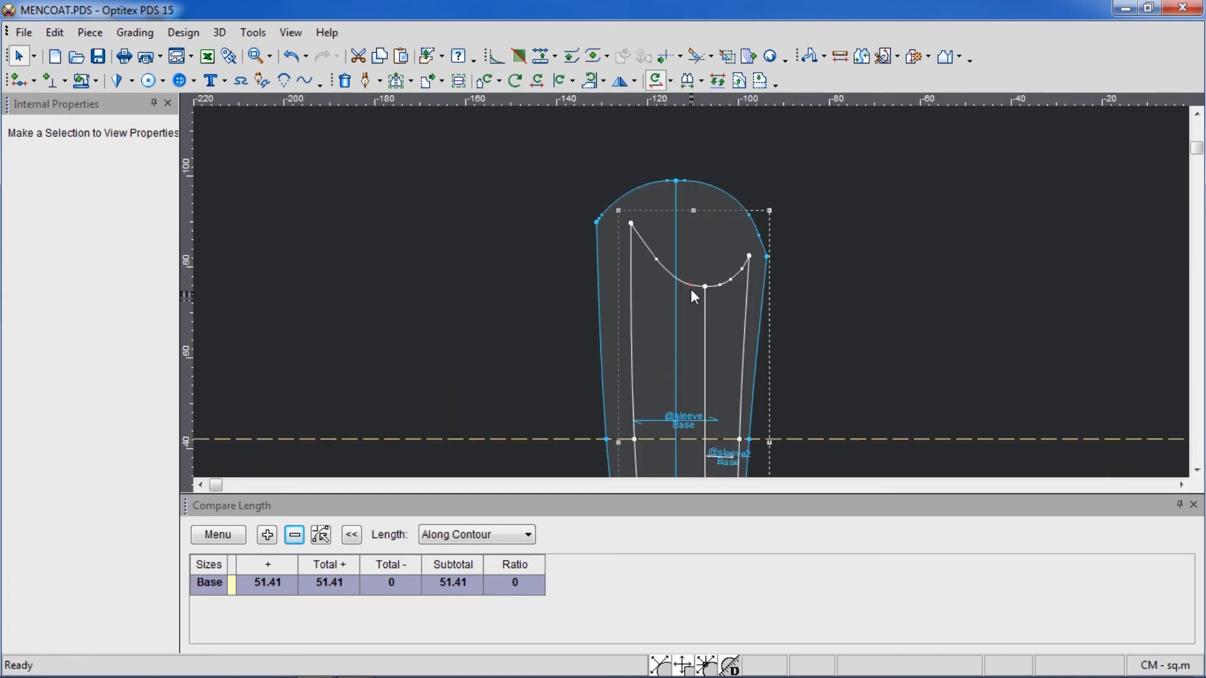
pyautogui.scroll(-2, 692, 293)
# - Pull the under-sleeve out to the left of the top sleeve and flip it horizontally
pyautogui.moveTo(668, 299); pyautogui.dragTo(576, 289)
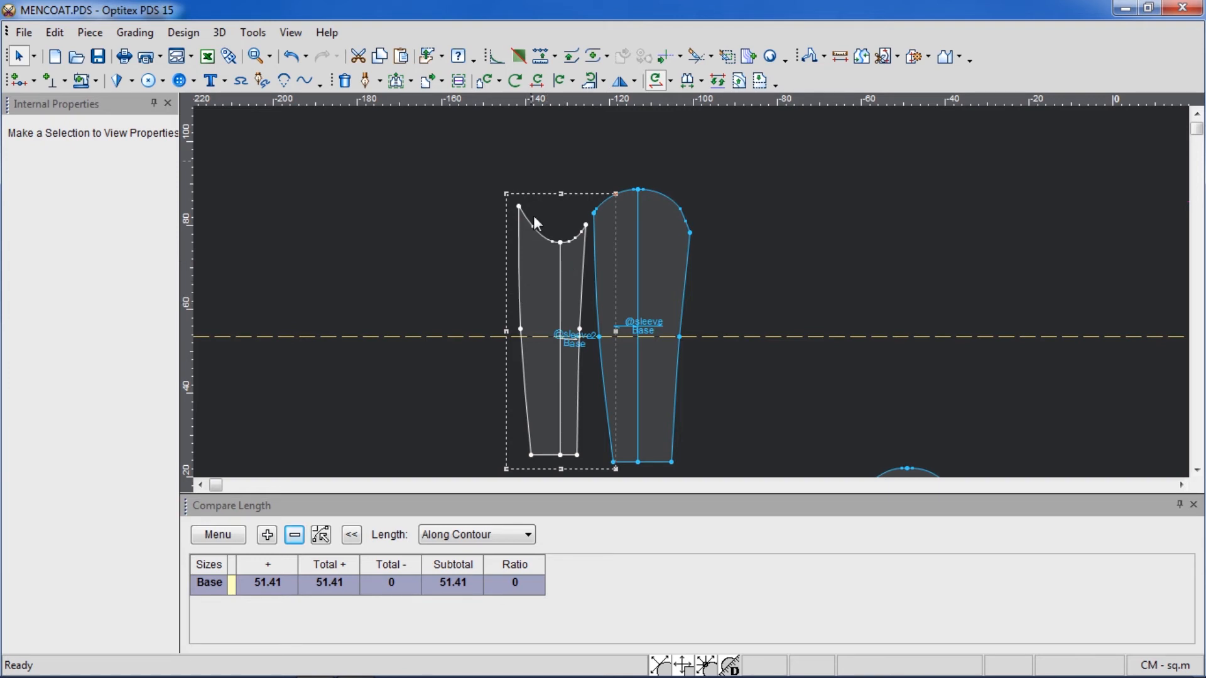
pyautogui.click(620, 81)
pyautogui.scroll(3, 574, 247)
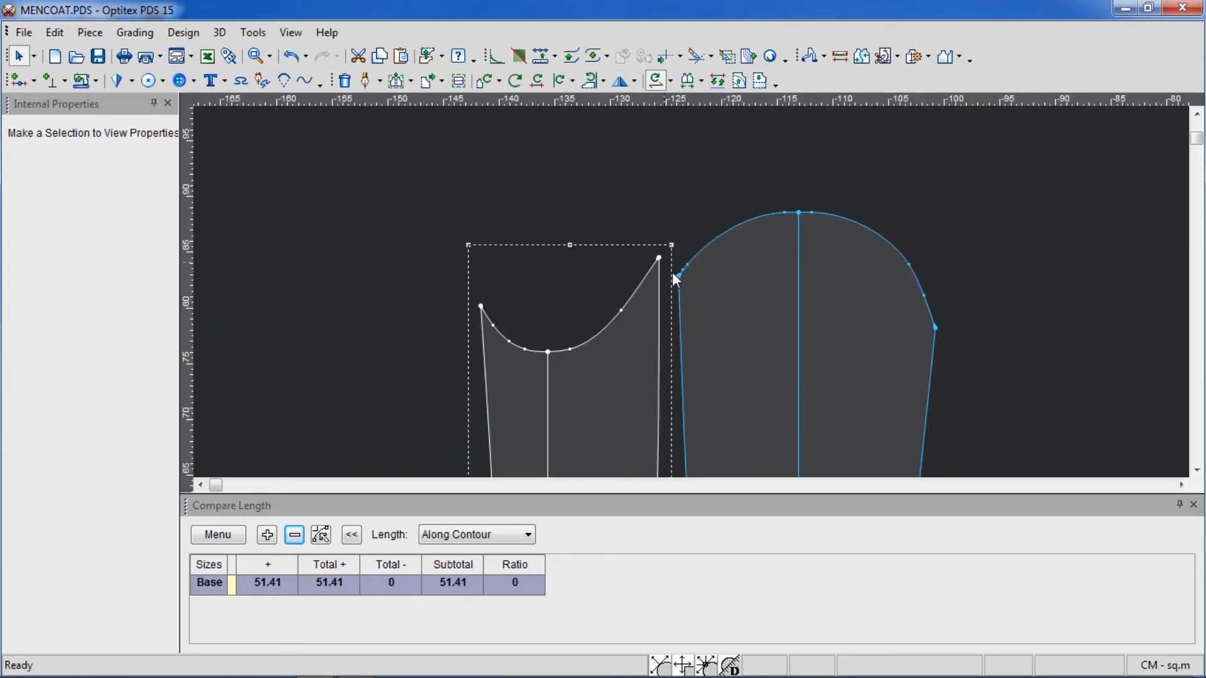
# - Delete the extra points beside the under-sleeve's higher corner and the top sleeve's left cap corner
pyautogui.moveTo(675, 280); pyautogui.dragTo(677, 290)
pyautogui.scroll(2, 694, 289)
pyautogui.click(690, 281)
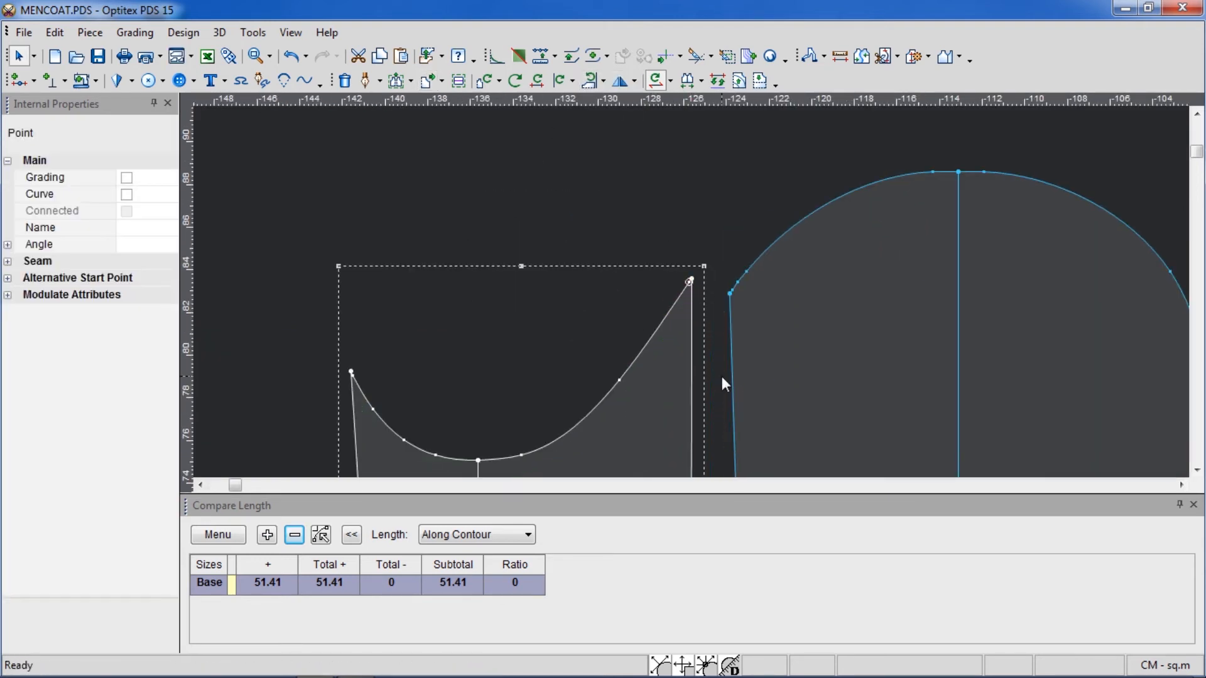
pyautogui.click(731, 291)
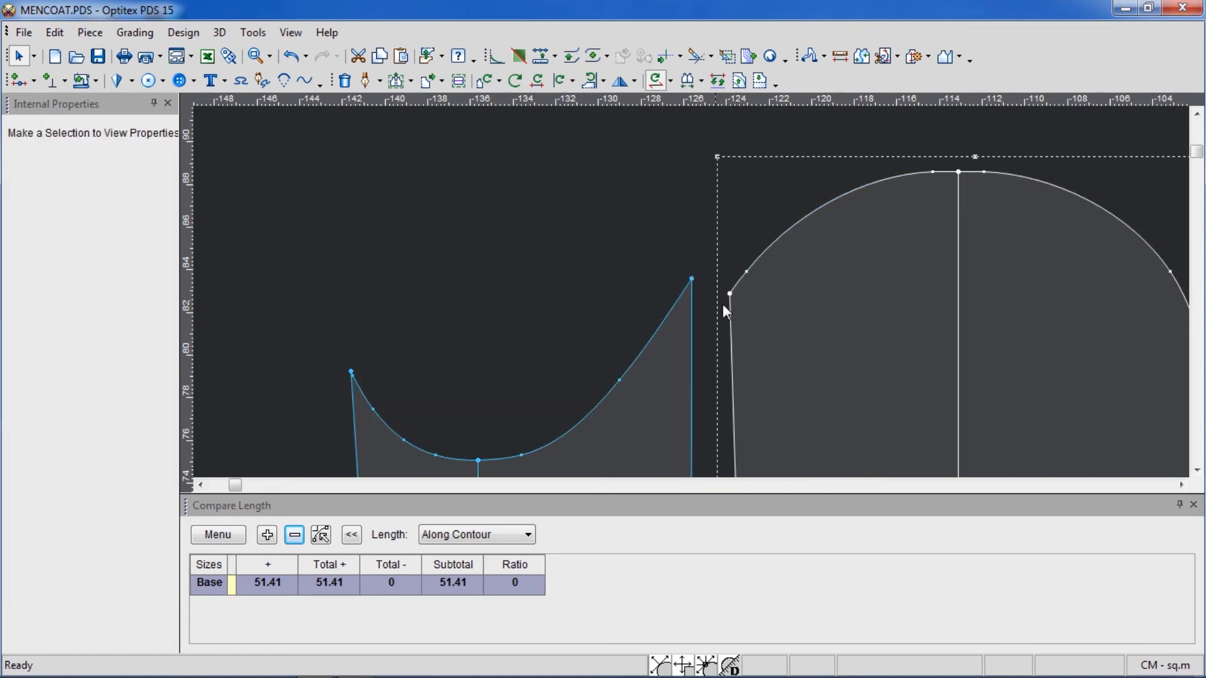
# - Set the under-sleeve's higher corner against the top sleeve's left cap corner to check how their curves meet
pyautogui.moveTo(691, 288); pyautogui.dragTo(729, 279)
pyautogui.scroll(-2, 691, 292)
pyautogui.scroll(2, 271, 298)
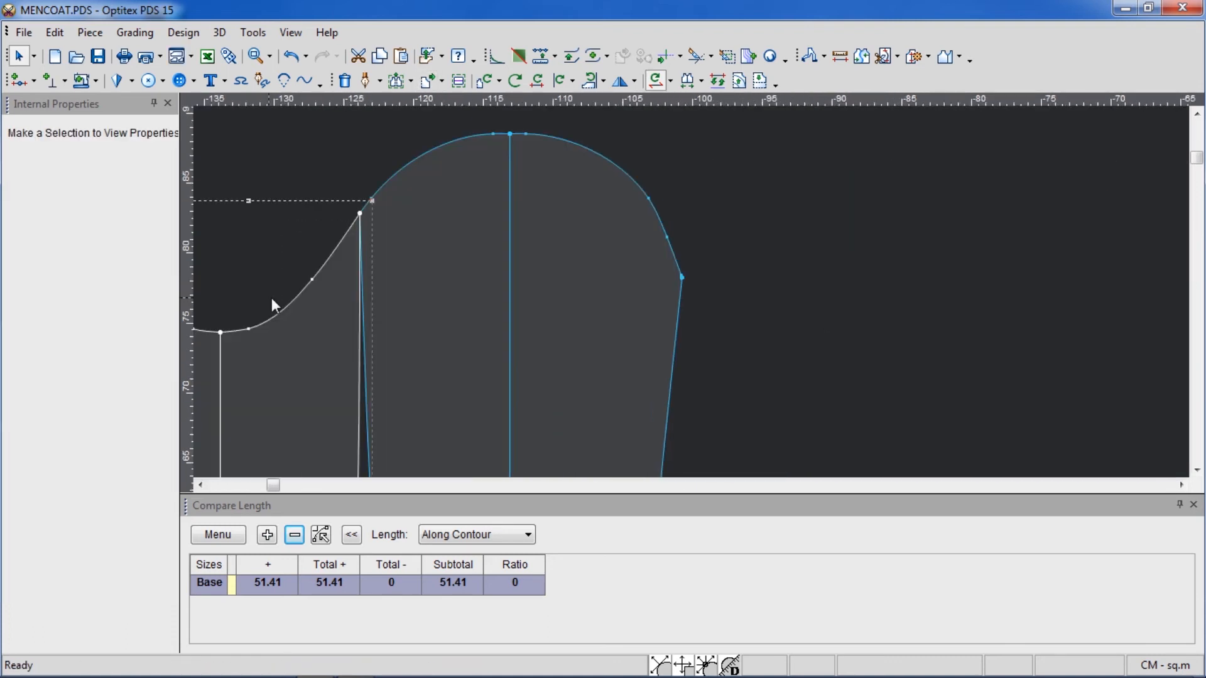
# - Place the under-sleeve on the right side of the top sleeve and delete the extra points beside their facing upper corners
pyautogui.moveTo(271, 298); pyautogui.dragTo(722, 335)
pyautogui.scroll(3, 775, 326)
pyautogui.scroll(1, 692, 292)
pyautogui.scroll(-3, 713, 333)
pyautogui.scroll(3, 692, 292)
pyautogui.click(702, 272)
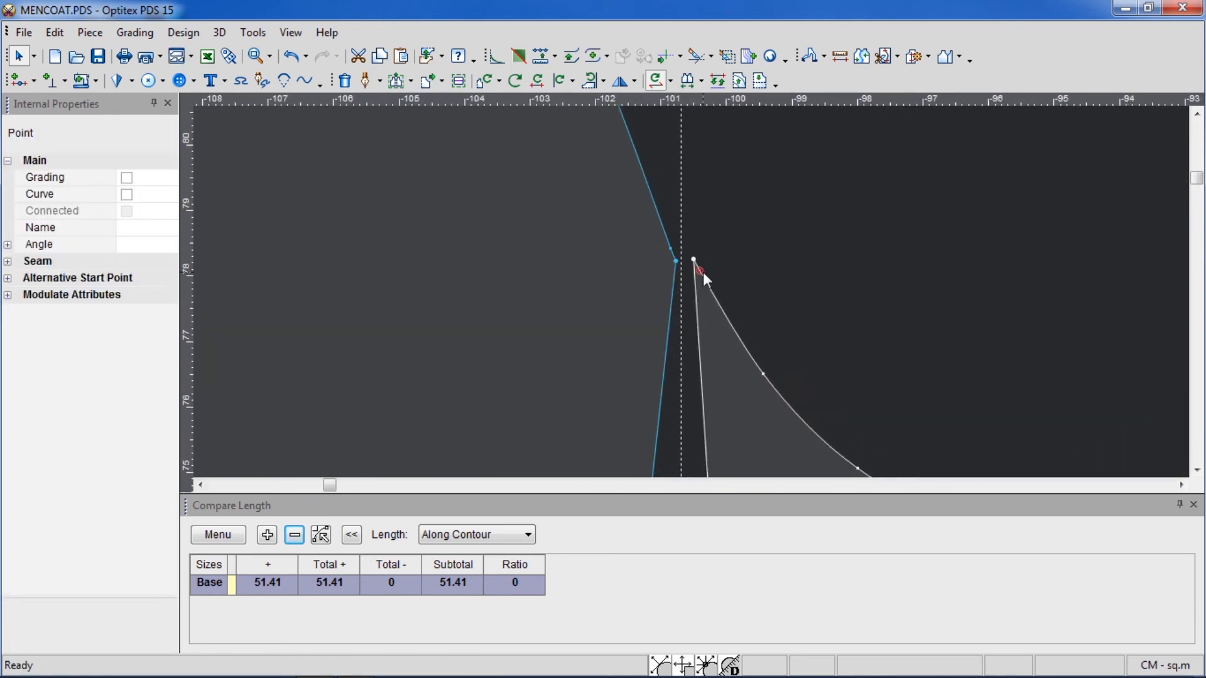
pyautogui.press('Delete')
pyautogui.click(669, 248)
pyautogui.press('Delete')
pyautogui.scroll(-3, 697, 264)
# - Walk the under-sleeve along the top sleeve from their facing upper corners, reversing the direction to match the side seams
pyautogui.moveTo(691, 292); pyautogui.dragTo(685, 293)
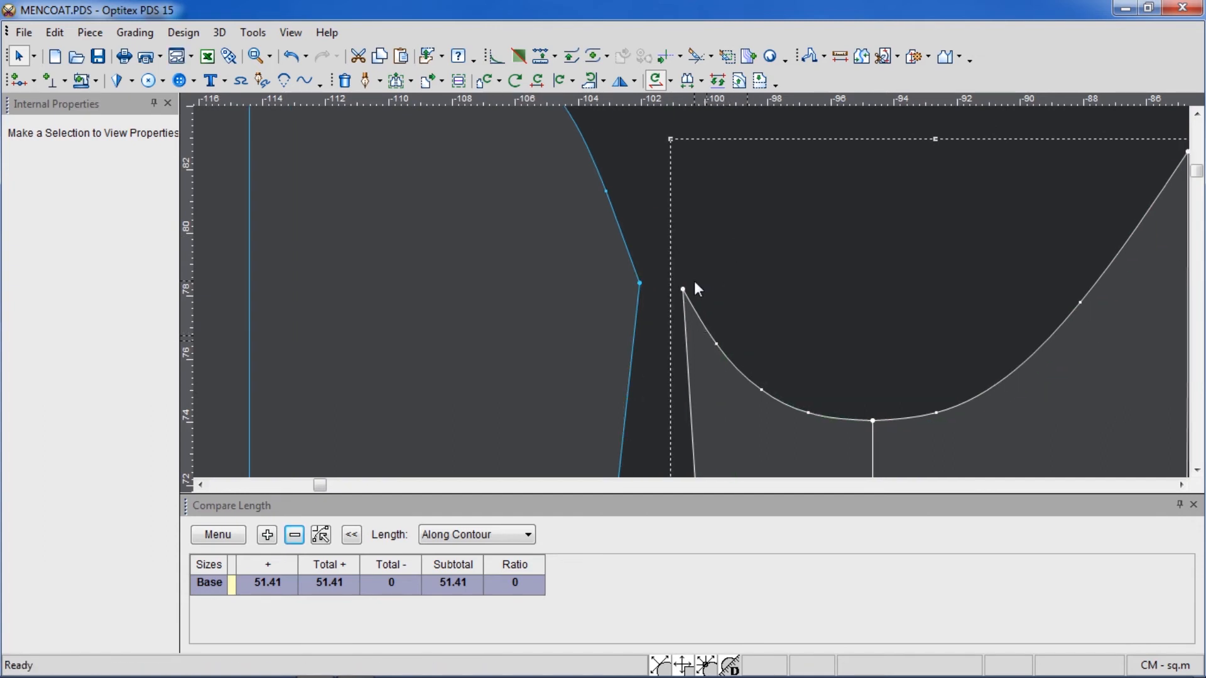
pyautogui.click(695, 283)
pyautogui.click(663, 387)
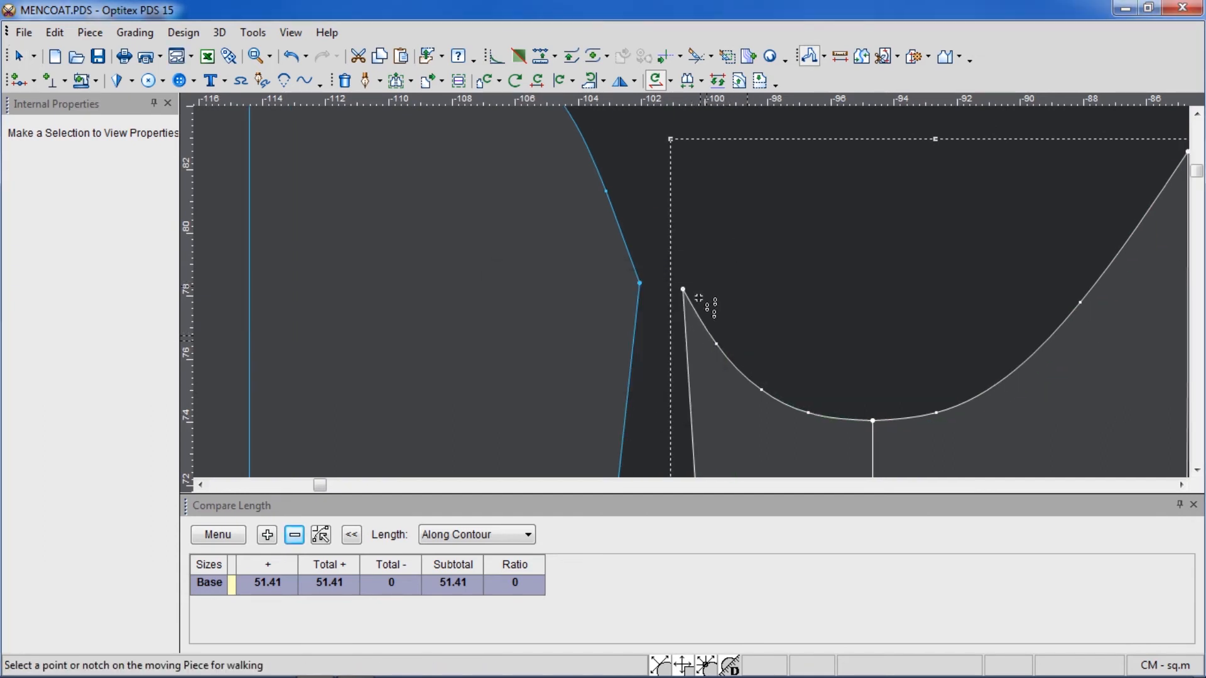
pyautogui.click(685, 288)
pyautogui.click(647, 288)
pyautogui.click(642, 302)
pyautogui.press('F11')
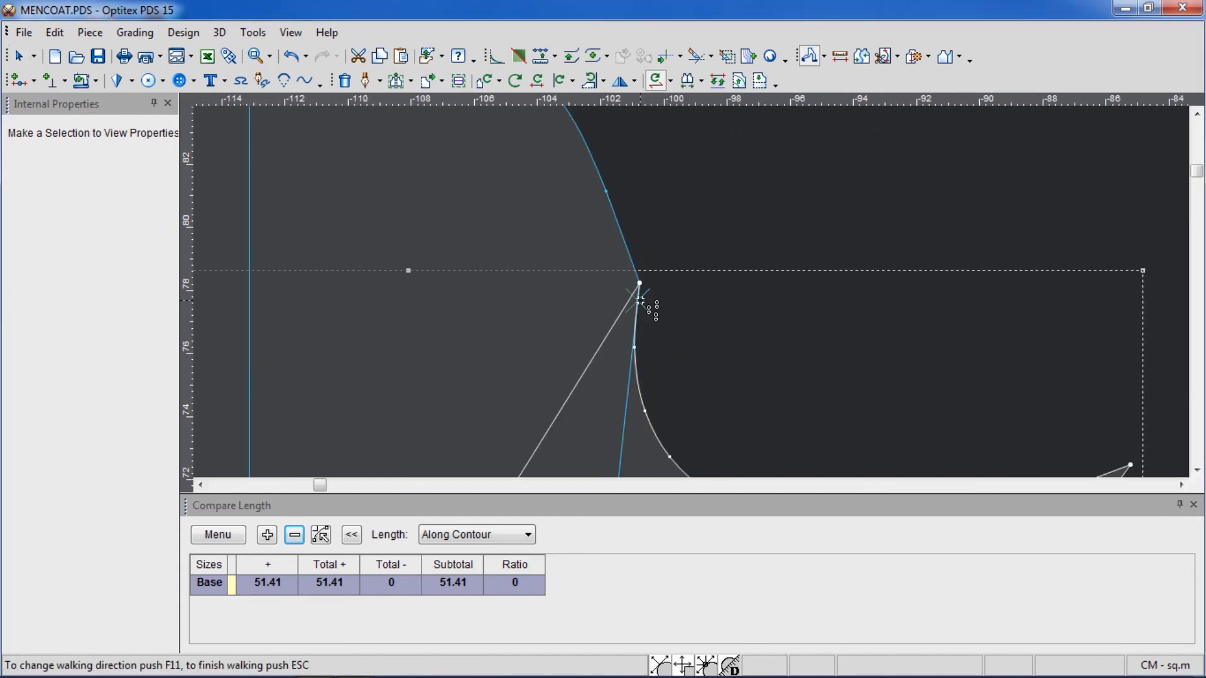
pyautogui.press('F11')
pyautogui.scroll(-2, 669, 286)
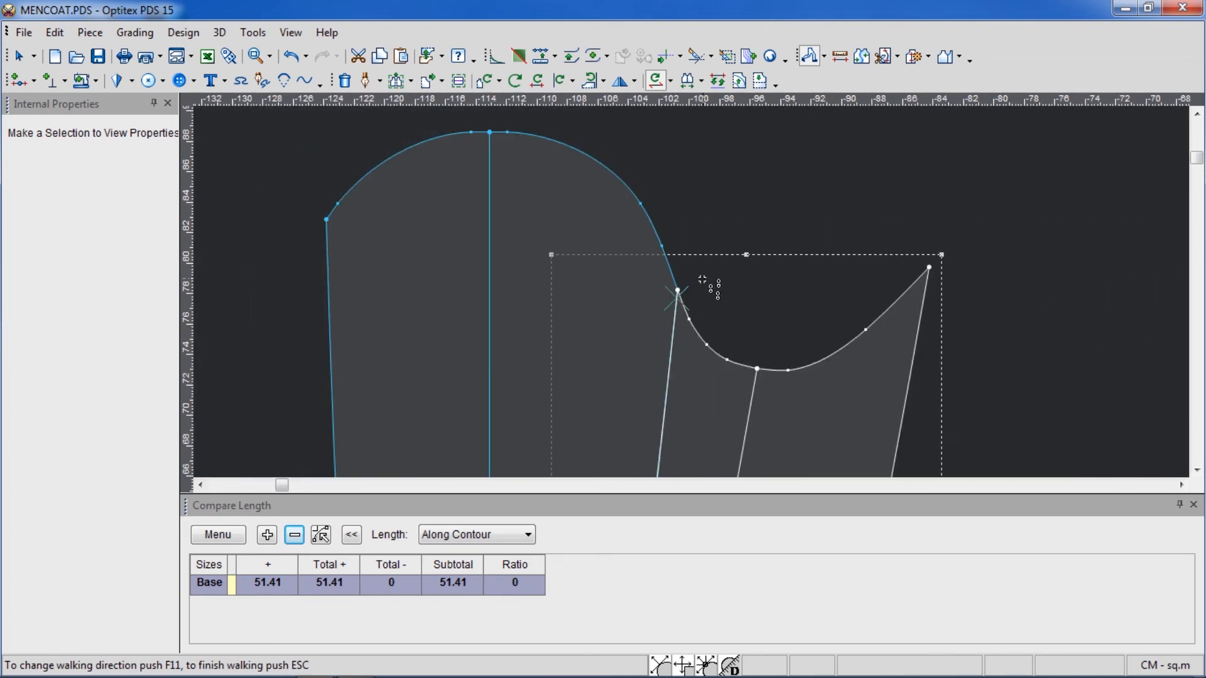
# - Finish walking the under-sleeve and restore its position beside the top sleeve
pyautogui.rightClick(716, 231)
pyautogui.click(747, 248)
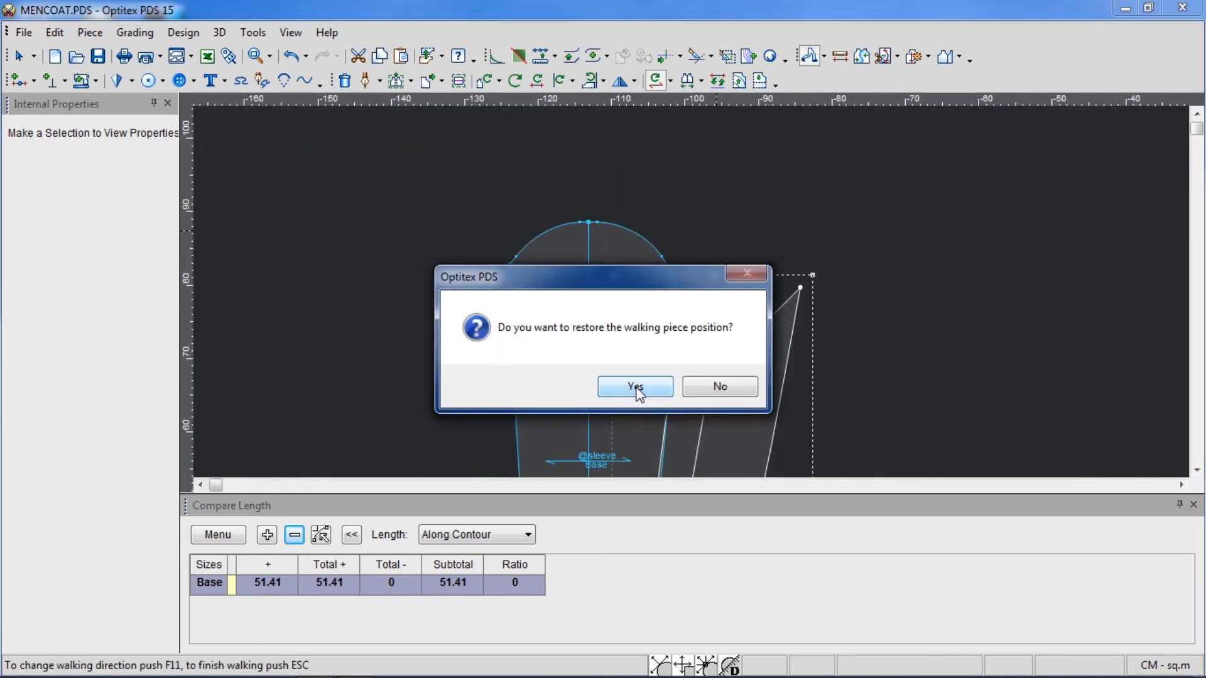
pyautogui.click(635, 387)
pyautogui.scroll(-1, 695, 300)
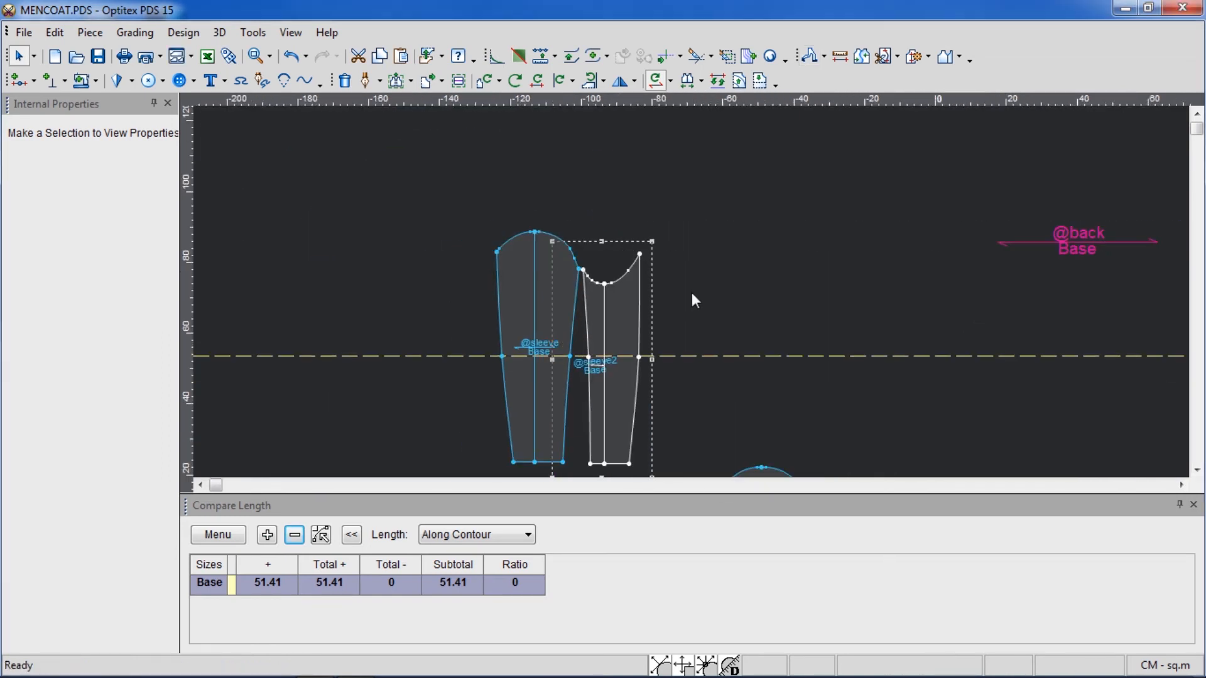
# - Save the pattern file and place the under-sleeve's left hem corner on the top sleeve's left hem corner
pyautogui.click(97, 57)
pyautogui.scroll(-1, 679, 332)
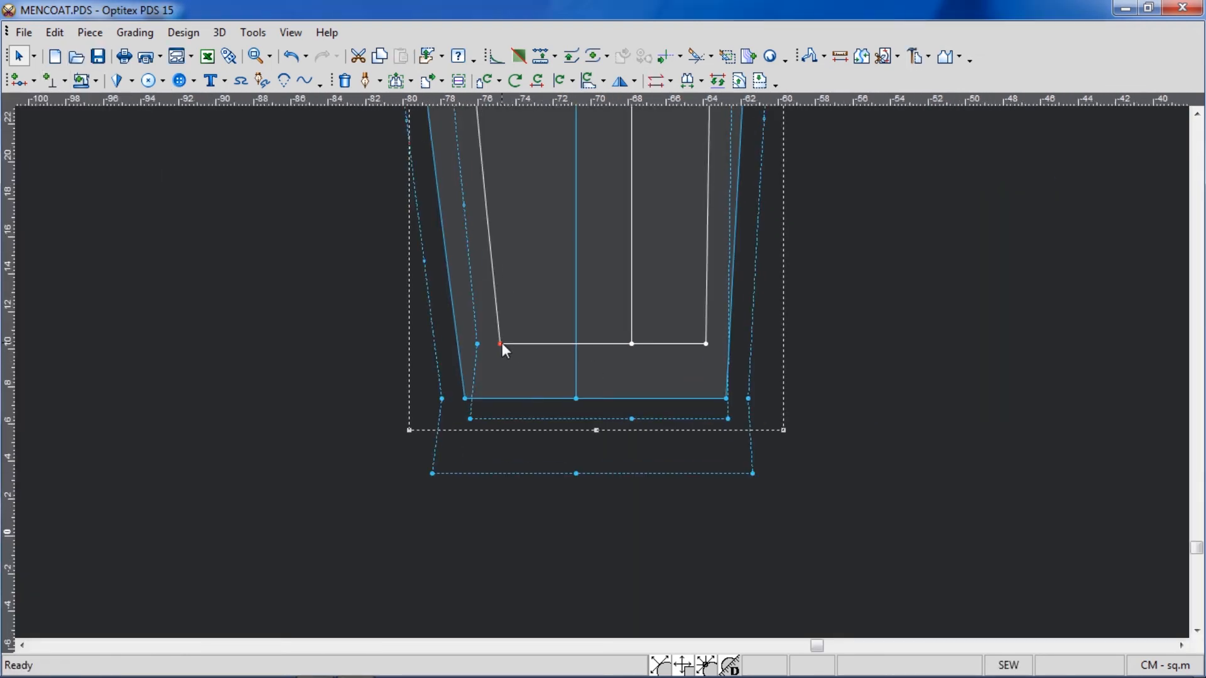
pyautogui.moveTo(503, 343); pyautogui.dragTo(468, 398)
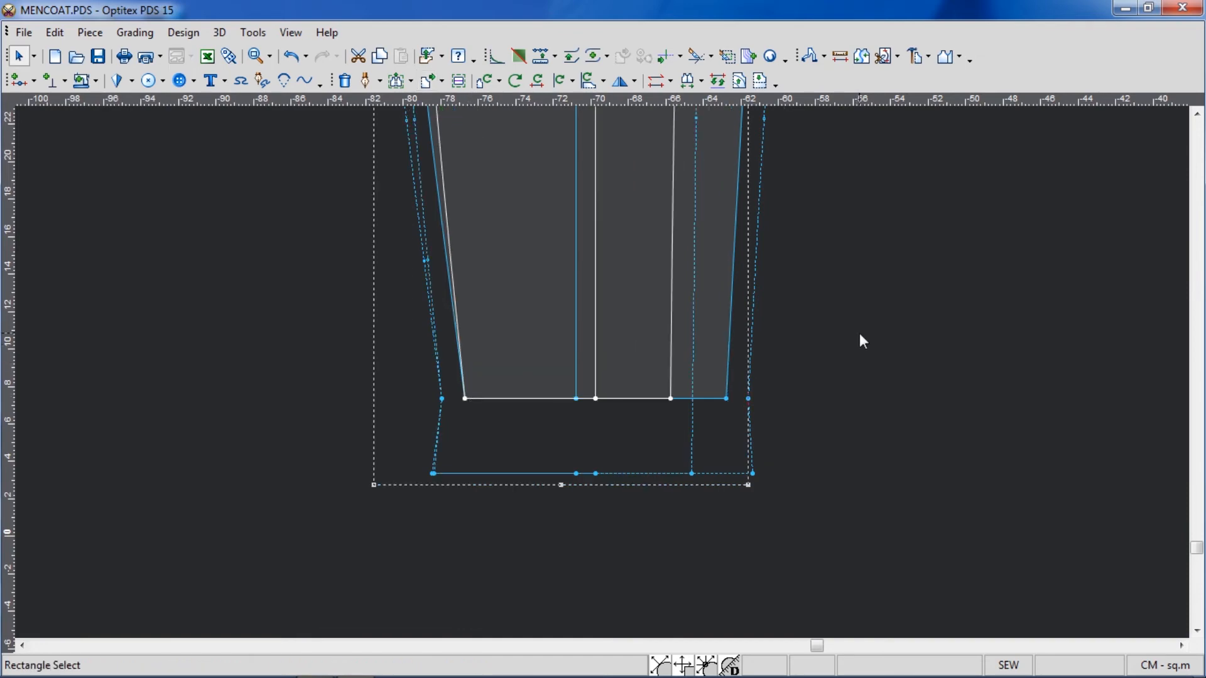
# - Hide the seam allowances on the pattern pieces
pyautogui.click(252, 32)
pyautogui.moveTo(290, 34)
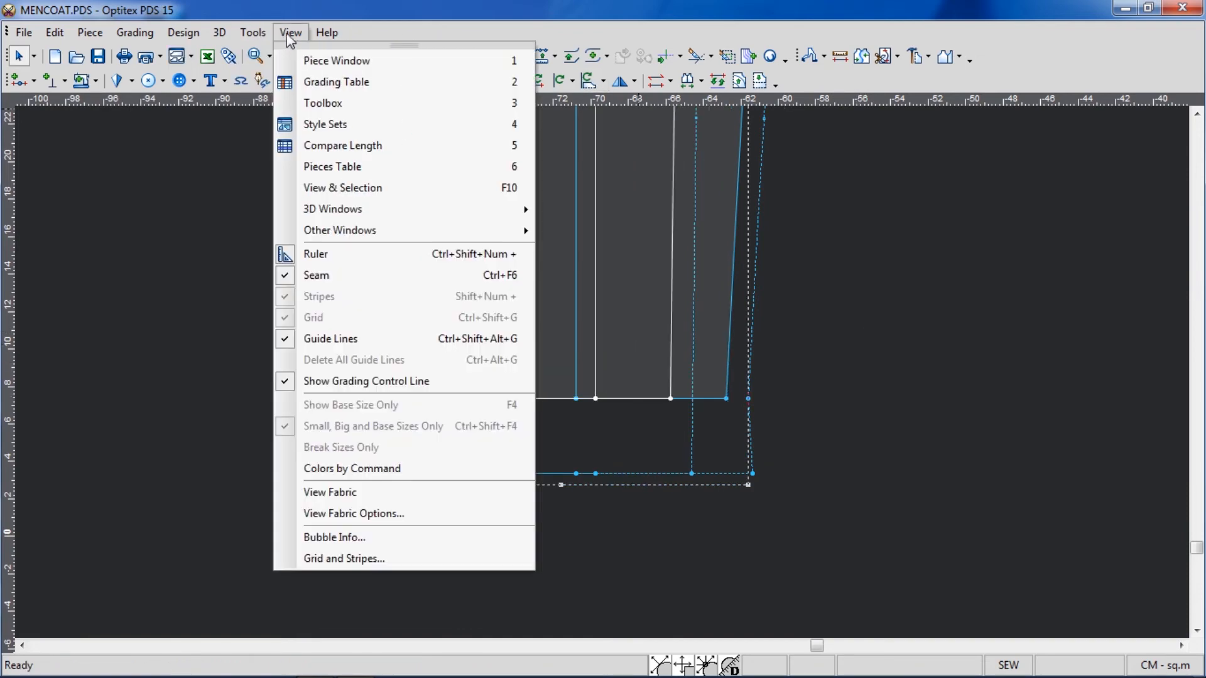
pyautogui.click(321, 278)
pyautogui.scroll(-5, 788, 288)
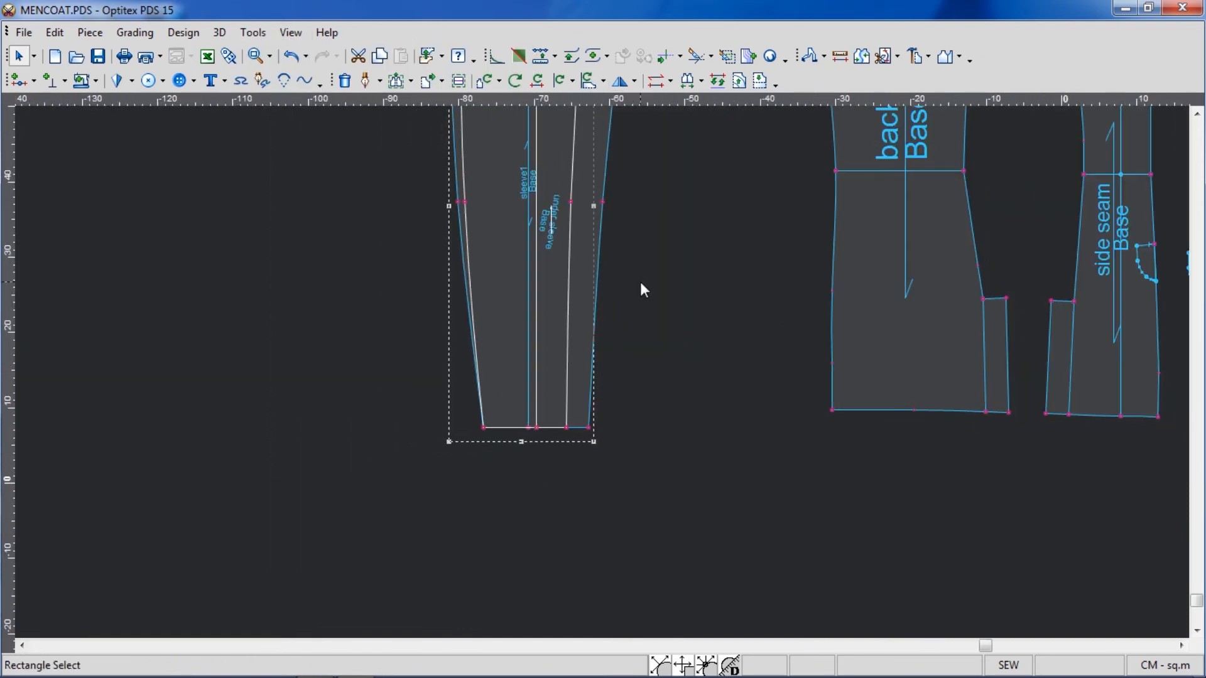
# - Move the right hem corners of the top sleeve and under-sleeve up together by 1 cm
pyautogui.scroll(5, 598, 390)
pyautogui.press('m')
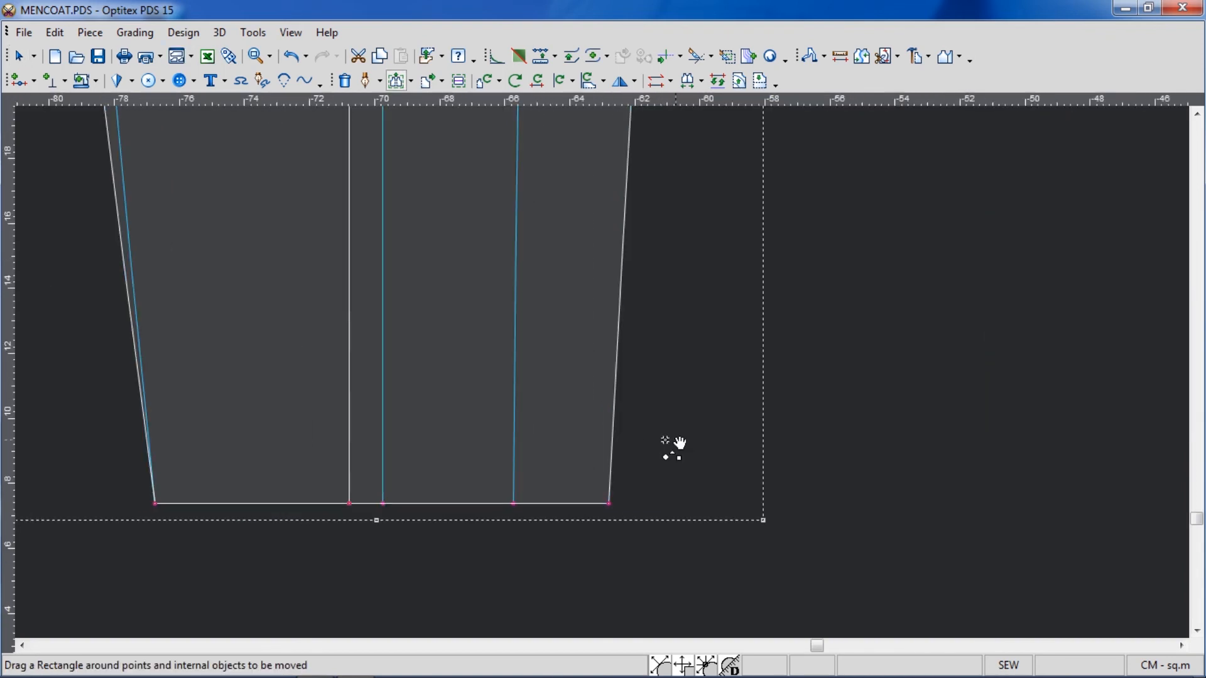
pyautogui.moveTo(670, 435); pyautogui.dragTo(501, 525)
pyautogui.click(609, 503)
pyautogui.click(609, 503)
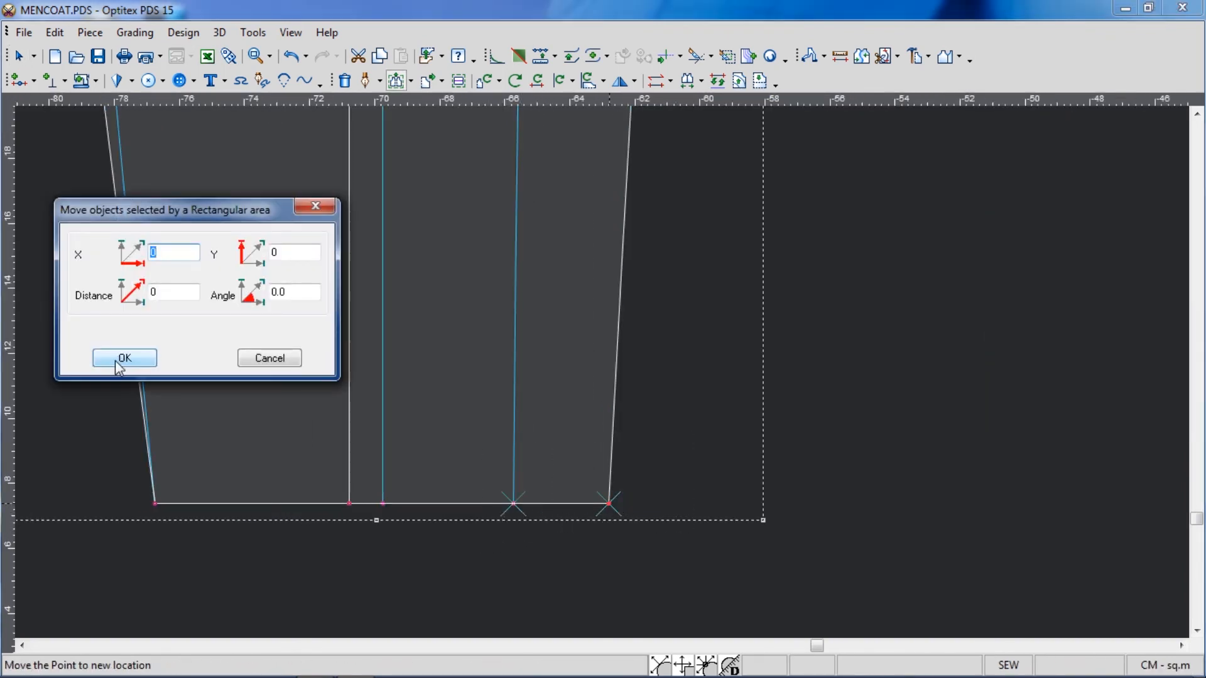
pyautogui.press('Tab')
pyautogui.write('1')
pyautogui.click(123, 361)
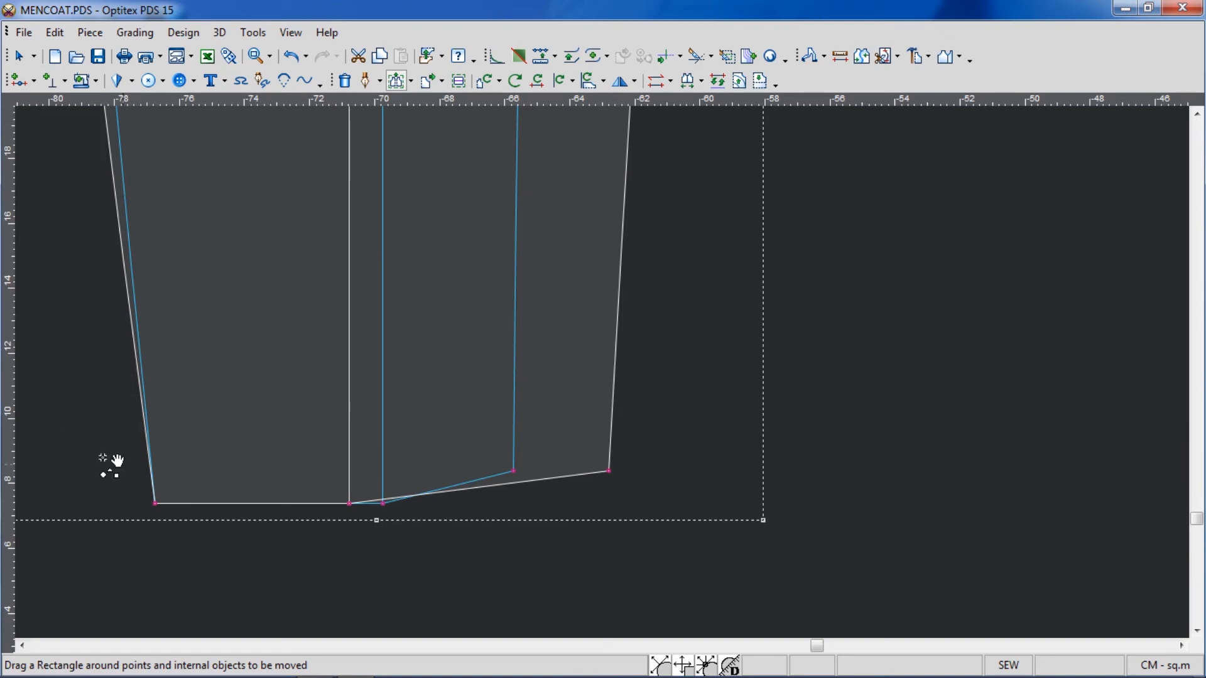
pyautogui.moveTo(722, 382); pyautogui.dragTo(708, 233, button='right')
pyautogui.click(754, 243)
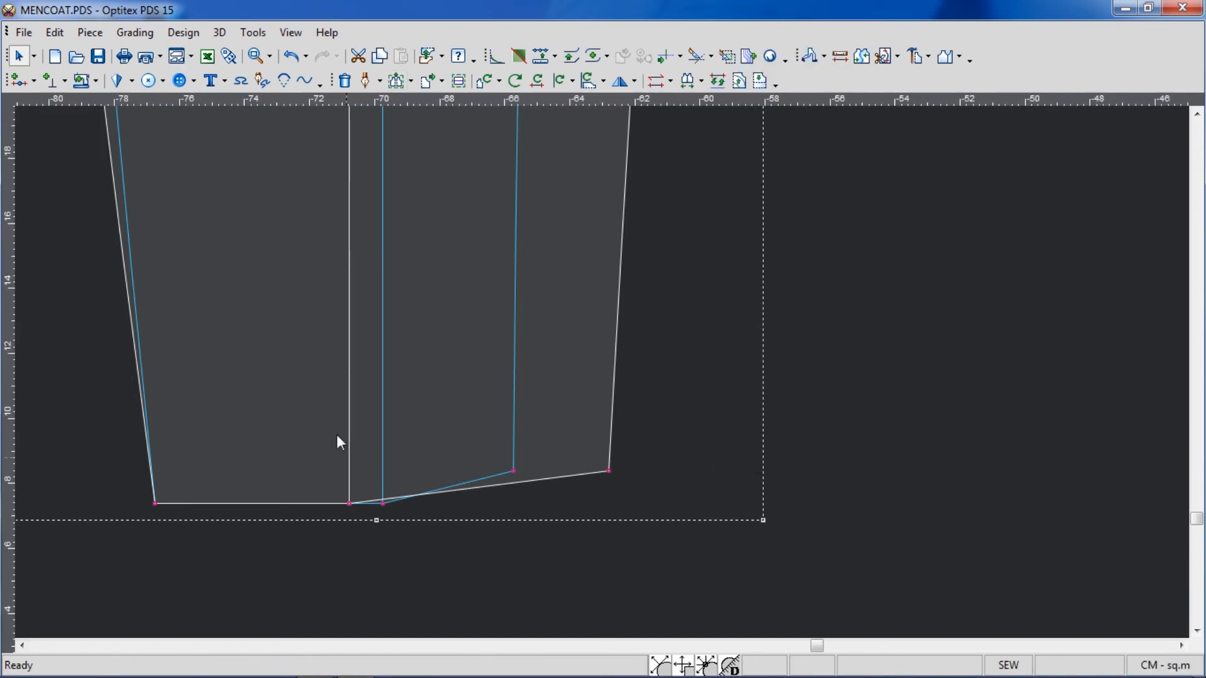
# - Remove the middle hem points from both sleeve outlines and adjust the top sleeve's centre line to reach the external line
pyautogui.click(384, 503)
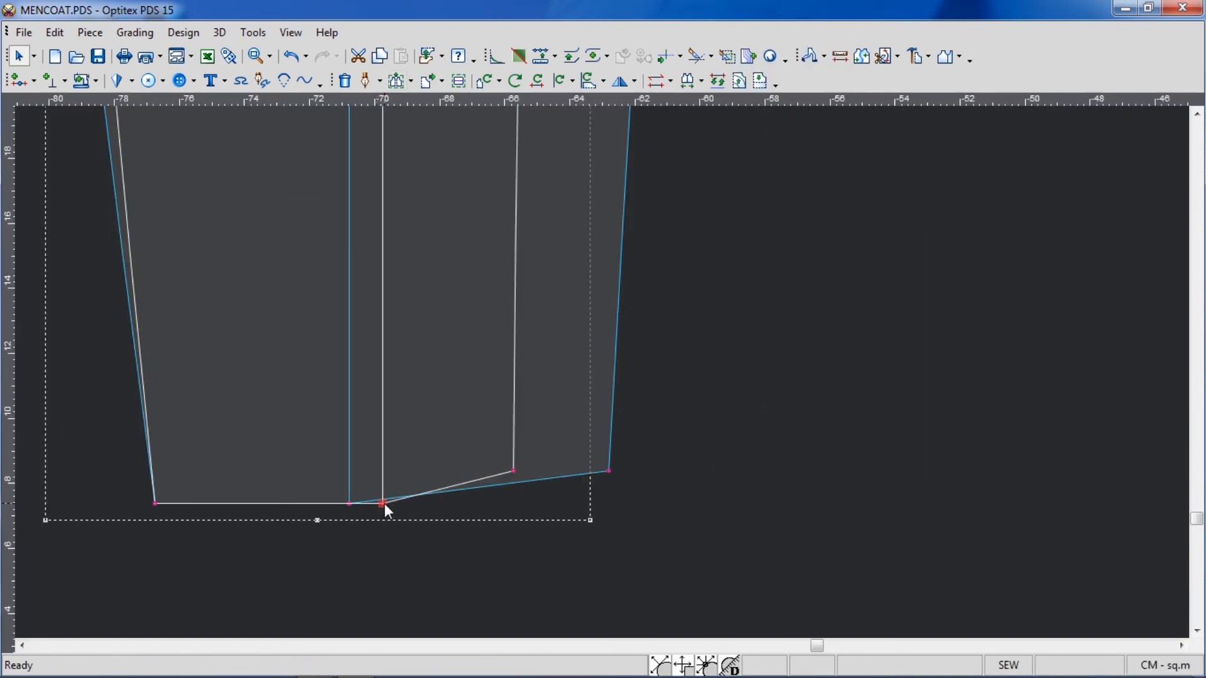
pyautogui.click(349, 506)
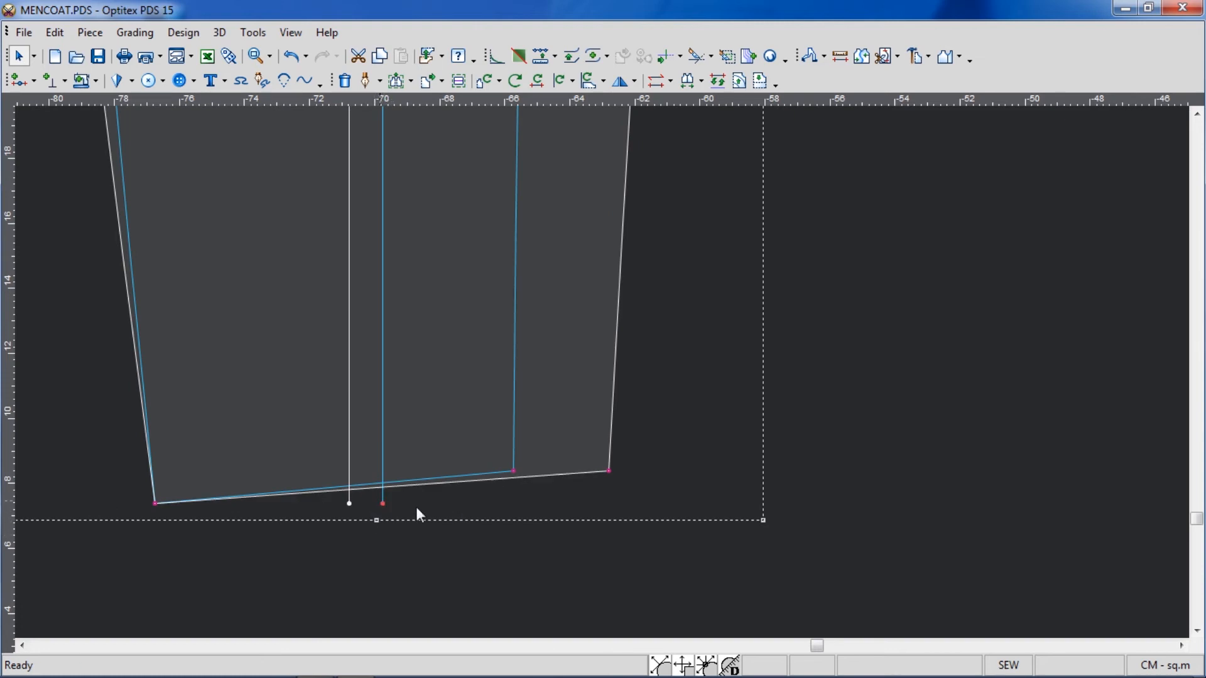
pyautogui.scroll(2, 380, 500)
pyautogui.click(609, 380)
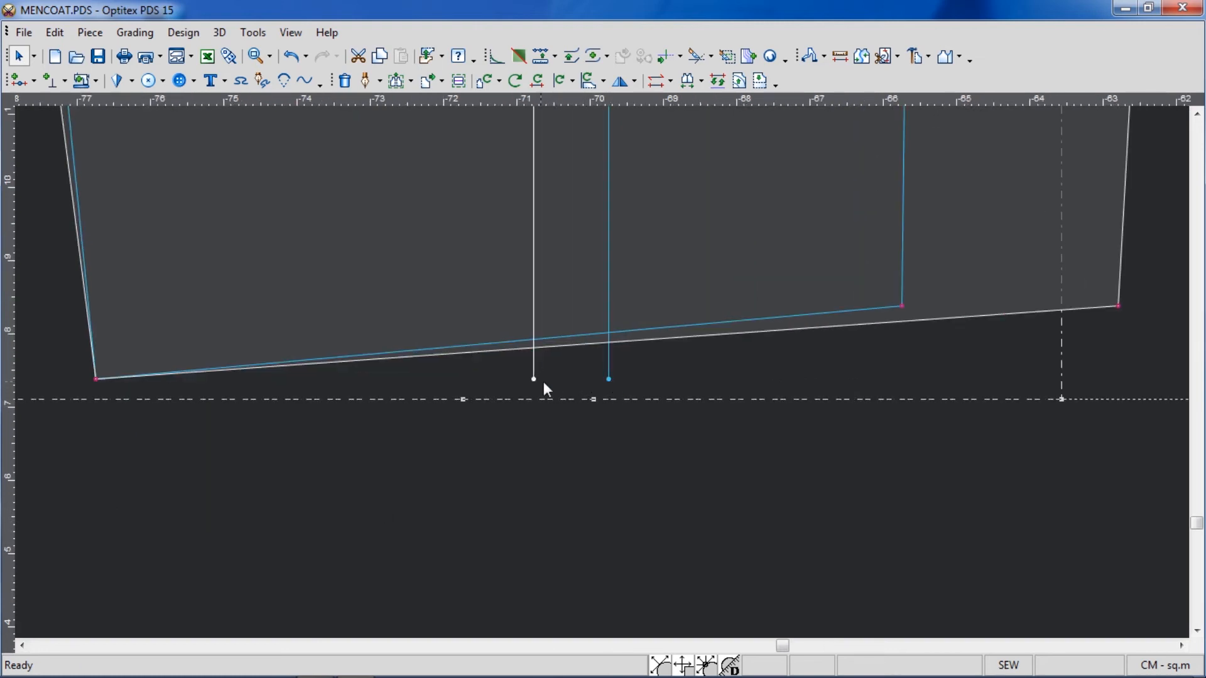
pyautogui.press('e')
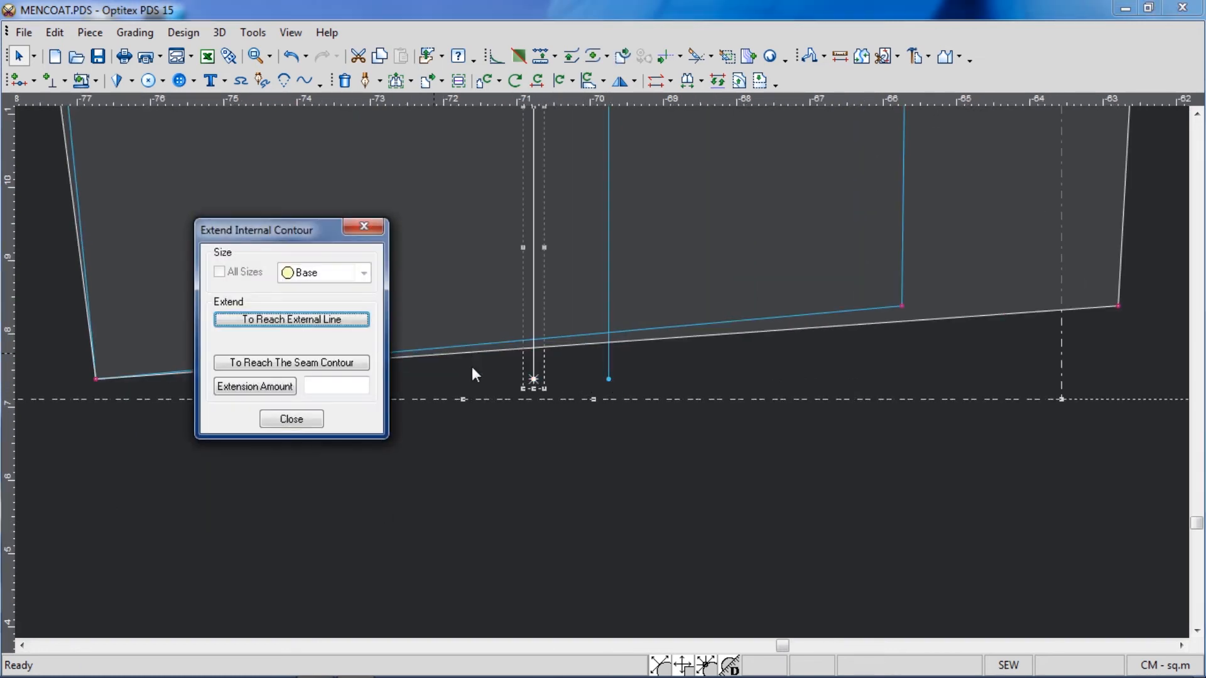
pyautogui.click(340, 320)
# - Adjust the under-sleeve's centre line to reach its external line using Extend Internal Contour
pyautogui.click(619, 386)
pyautogui.click(609, 379)
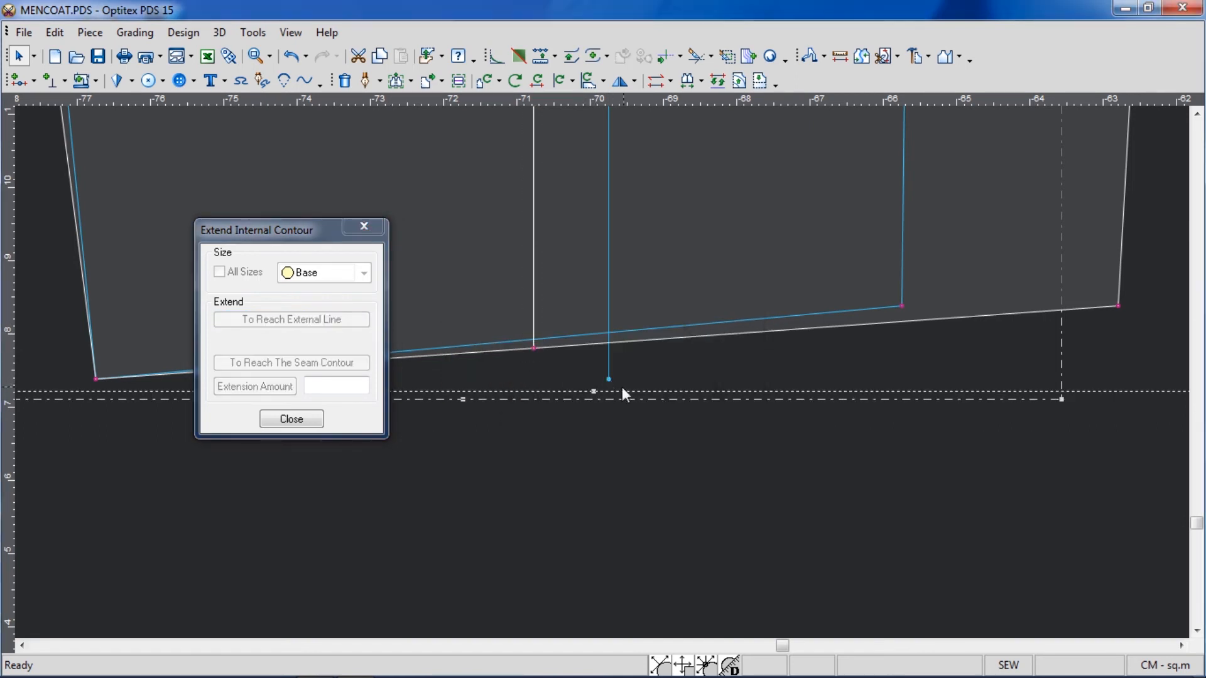
pyautogui.click(608, 380)
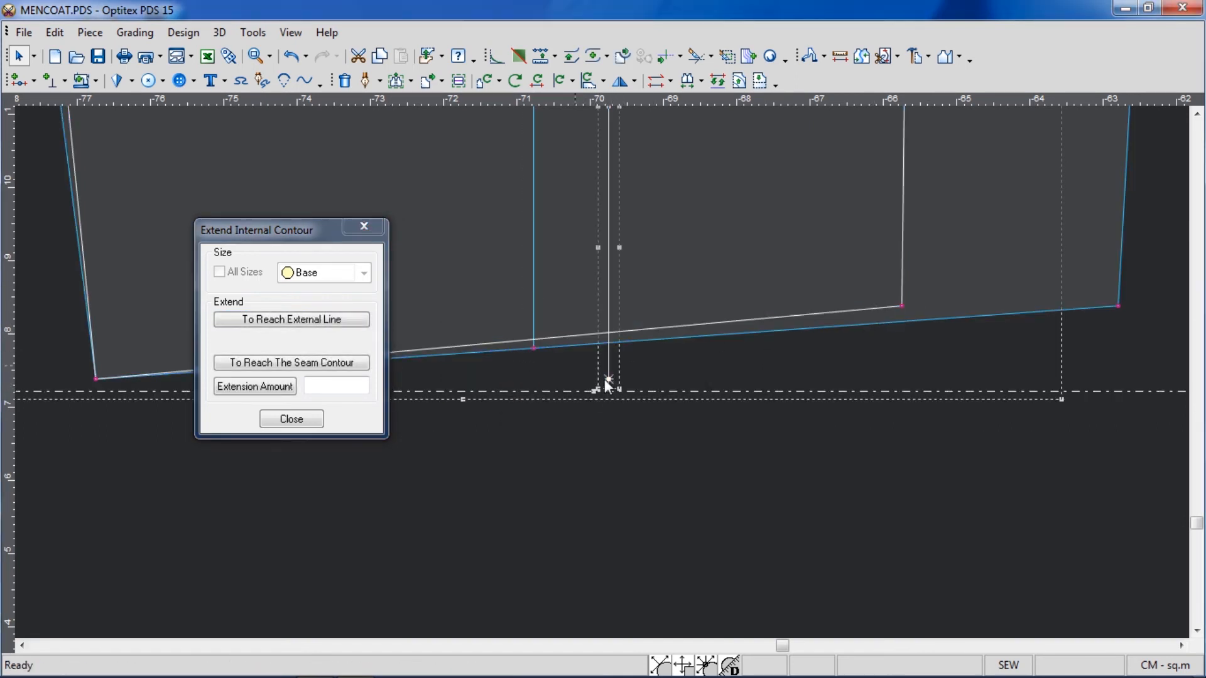
pyautogui.click(314, 319)
pyautogui.click(666, 385)
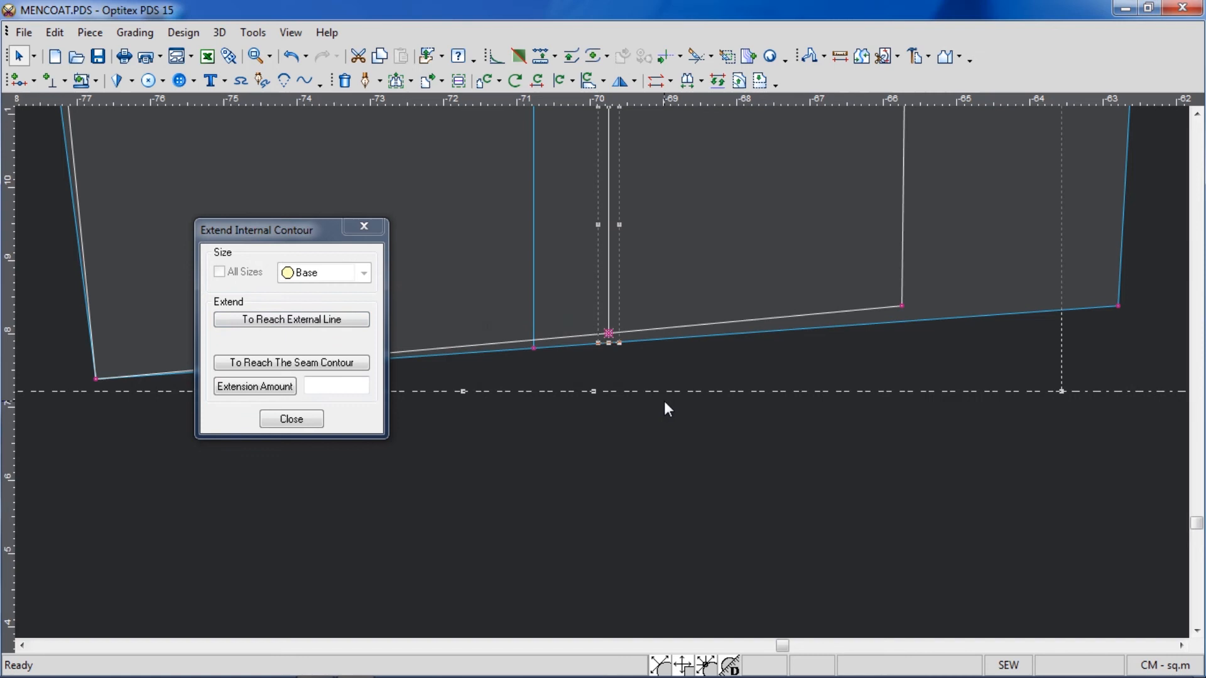
pyautogui.click(364, 226)
# - Lower the right hem corners of both sleeve pieces together with a Y offset of -0.2 cm
pyautogui.scroll(-3, 602, 372)
pyautogui.scroll(1, 643, 311)
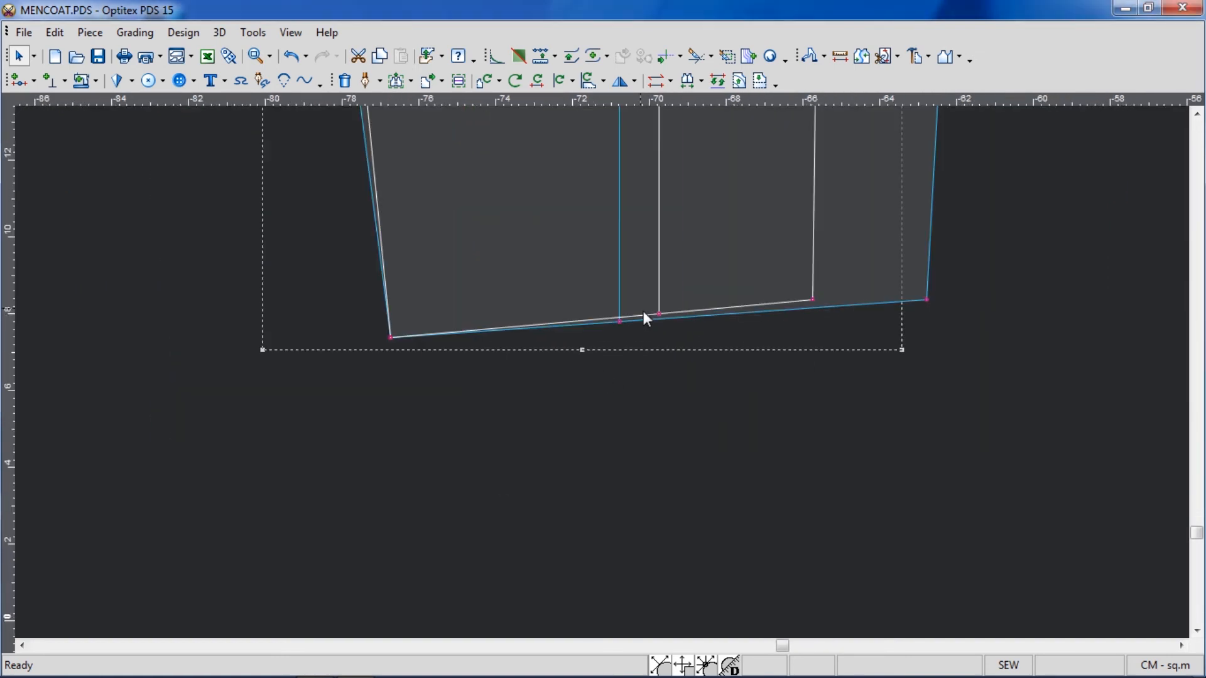
pyautogui.scroll(-1, 602, 372)
pyautogui.scroll(2, 604, 376)
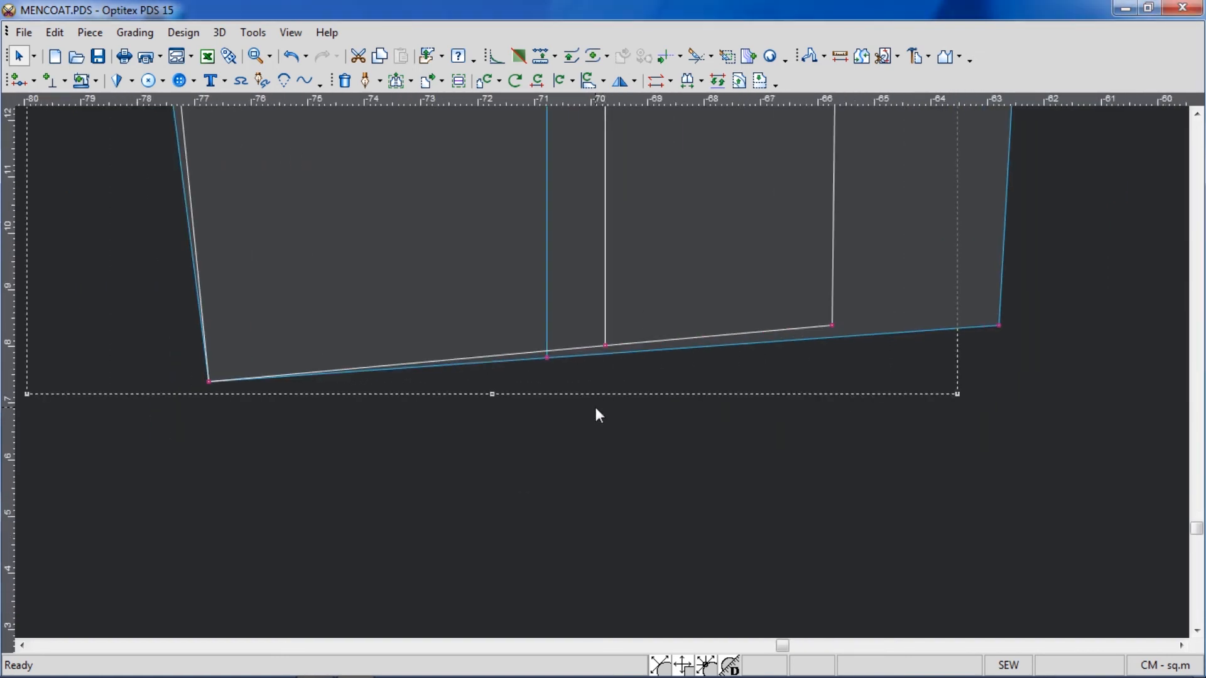
pyautogui.click(1047, 317)
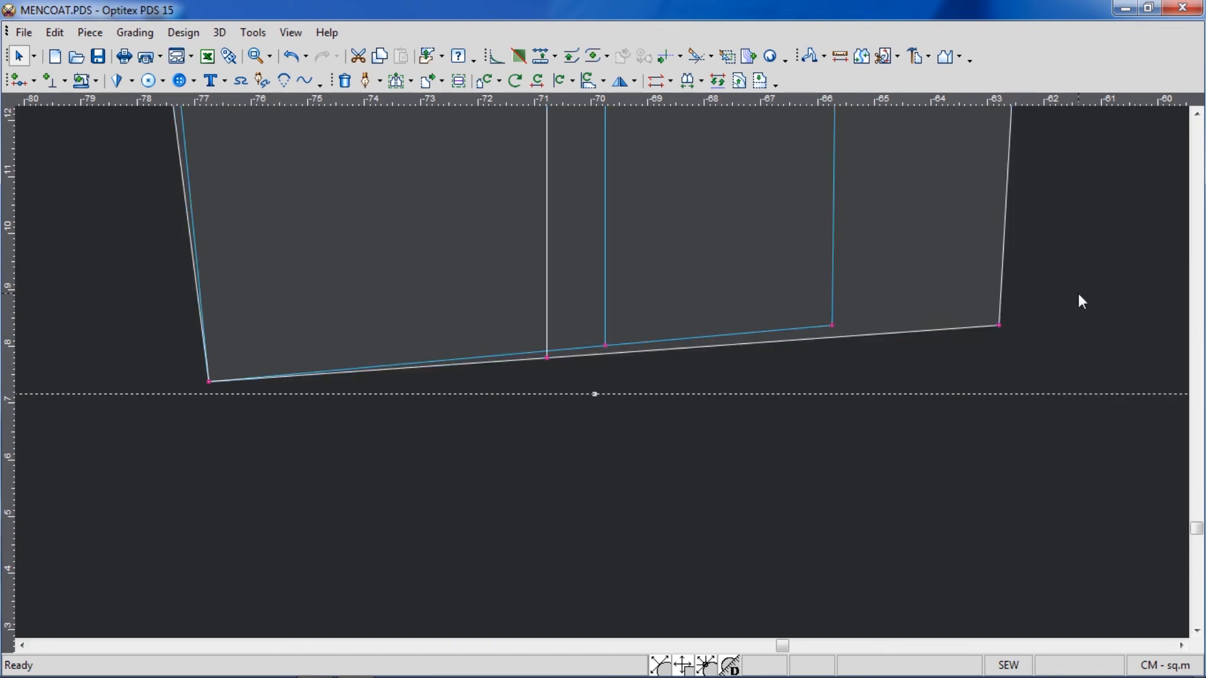
pyautogui.press('m')
pyautogui.moveTo(1027, 308); pyautogui.dragTo(809, 368)
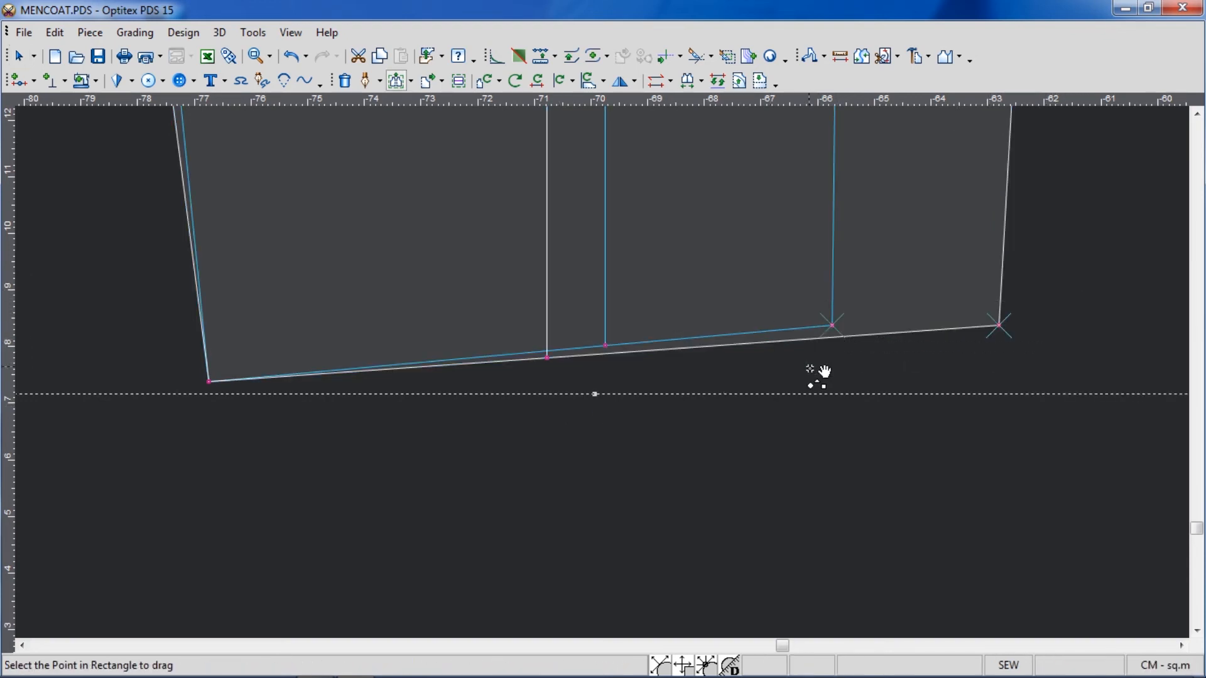
pyautogui.click(832, 326)
pyautogui.click(832, 325)
pyautogui.click(276, 254)
pyautogui.write('-')
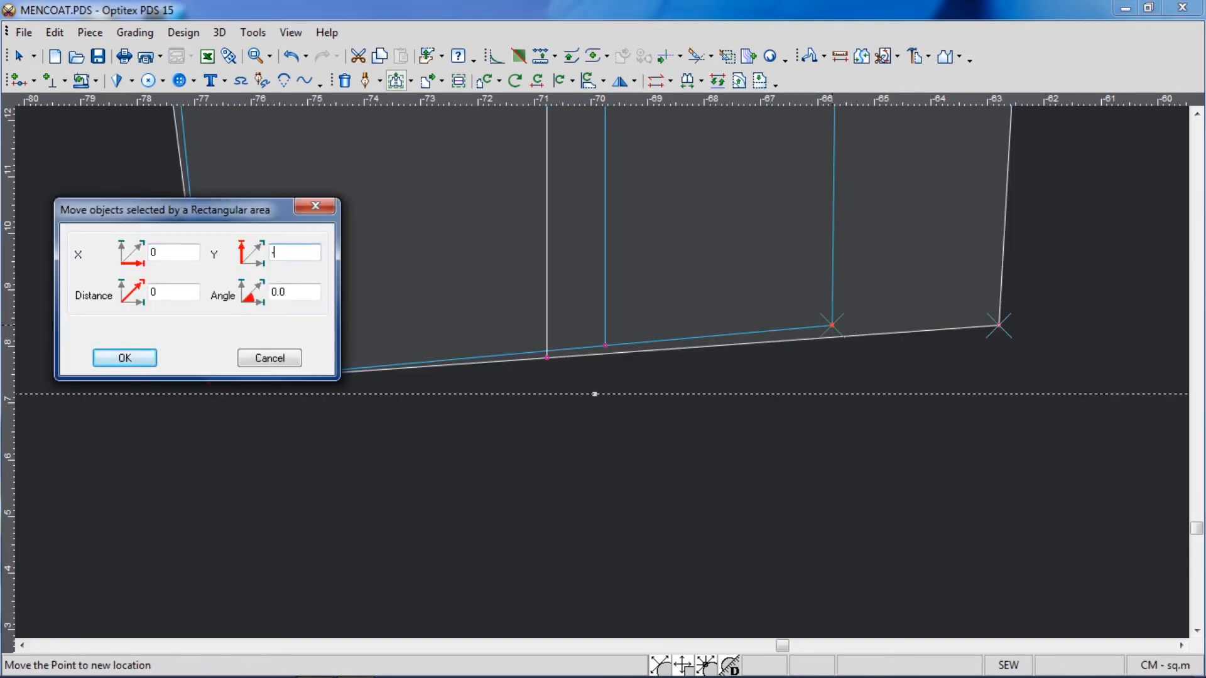
pyautogui.write('.2')
pyautogui.press('Return')
pyautogui.rightClick(1081, 262)
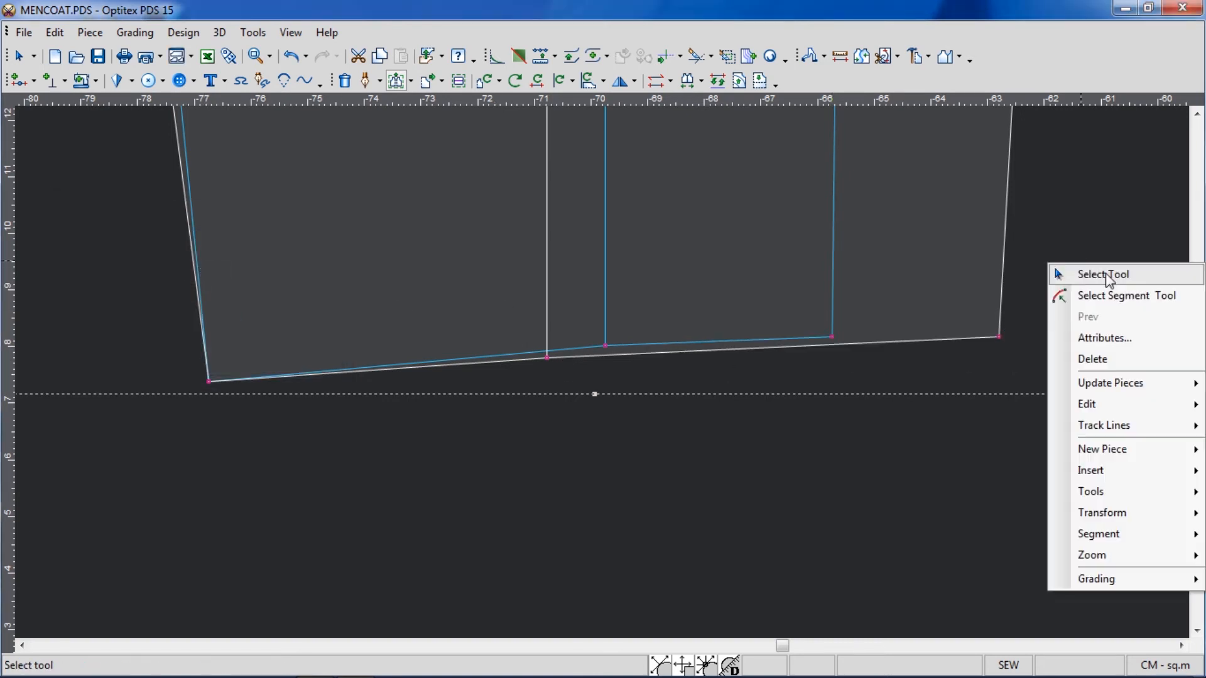
pyautogui.click(1106, 276)
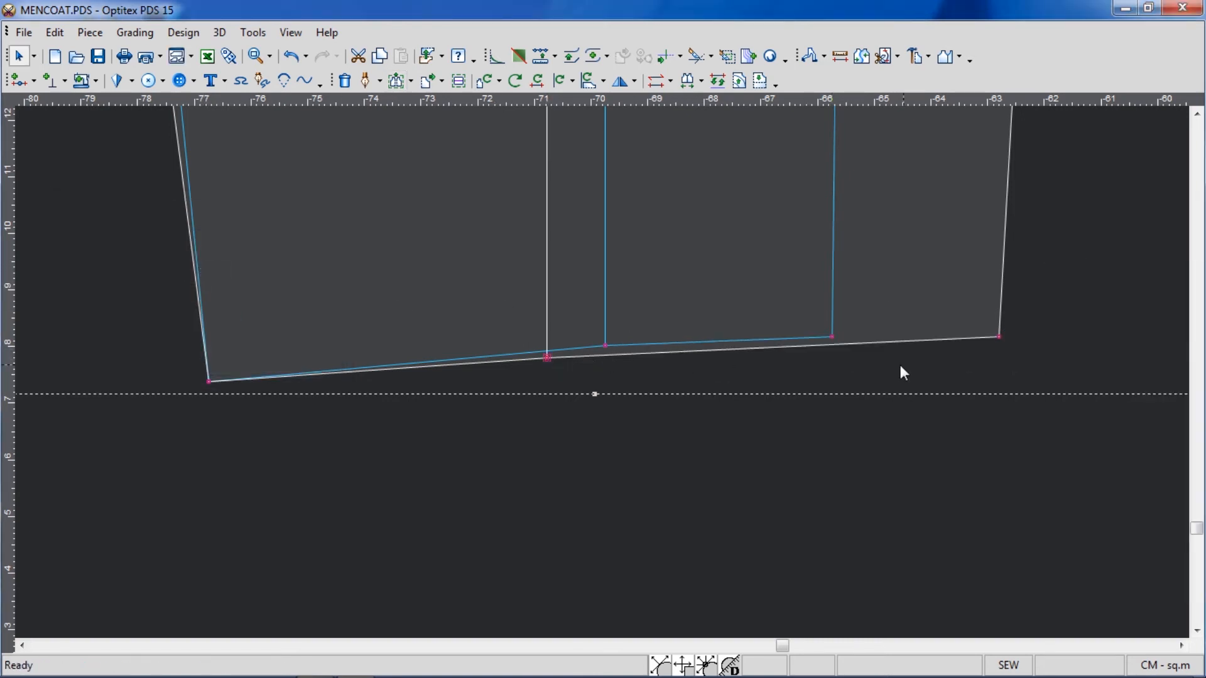
# - Make the hem points at the centre lines of the under-sleeve and top sleeve curve points
pyautogui.doubleClick(604, 346)
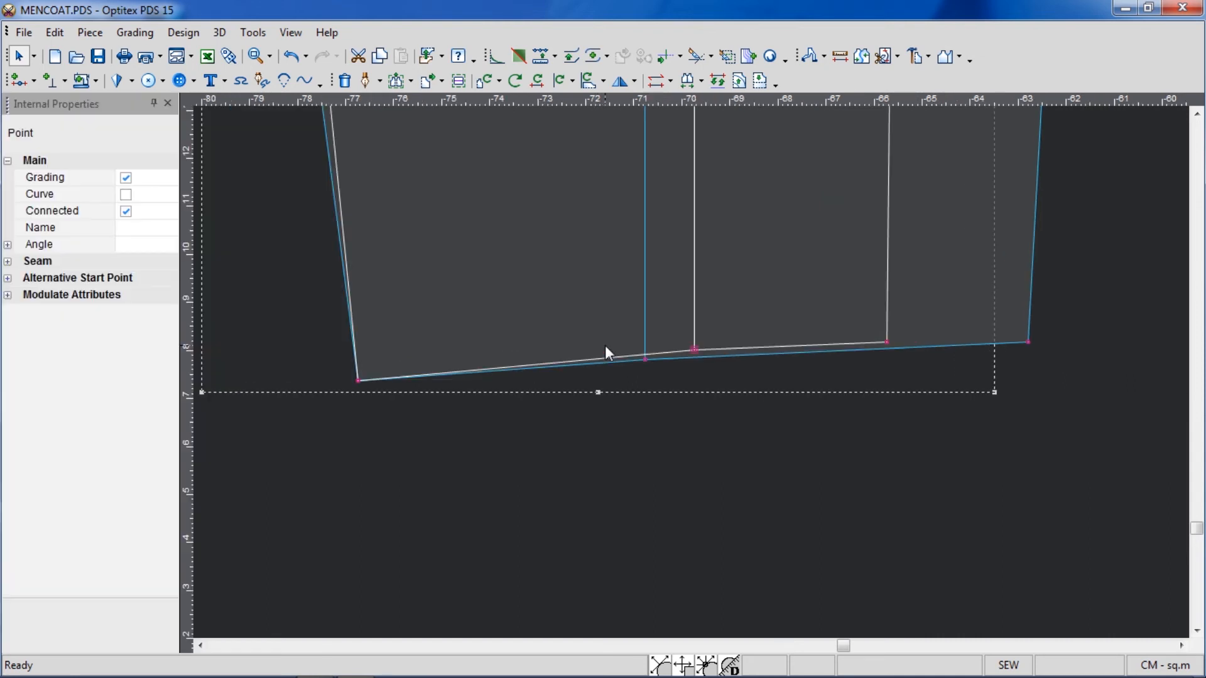
pyautogui.click(126, 194)
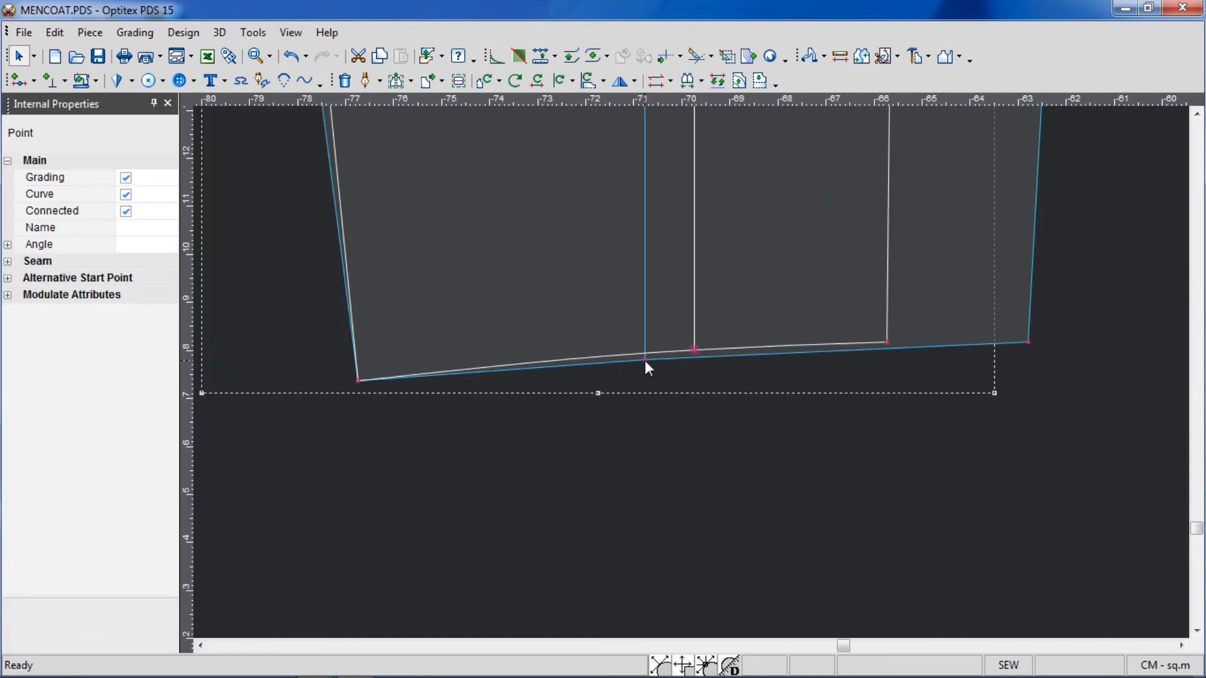
pyautogui.click(645, 361)
pyautogui.click(126, 195)
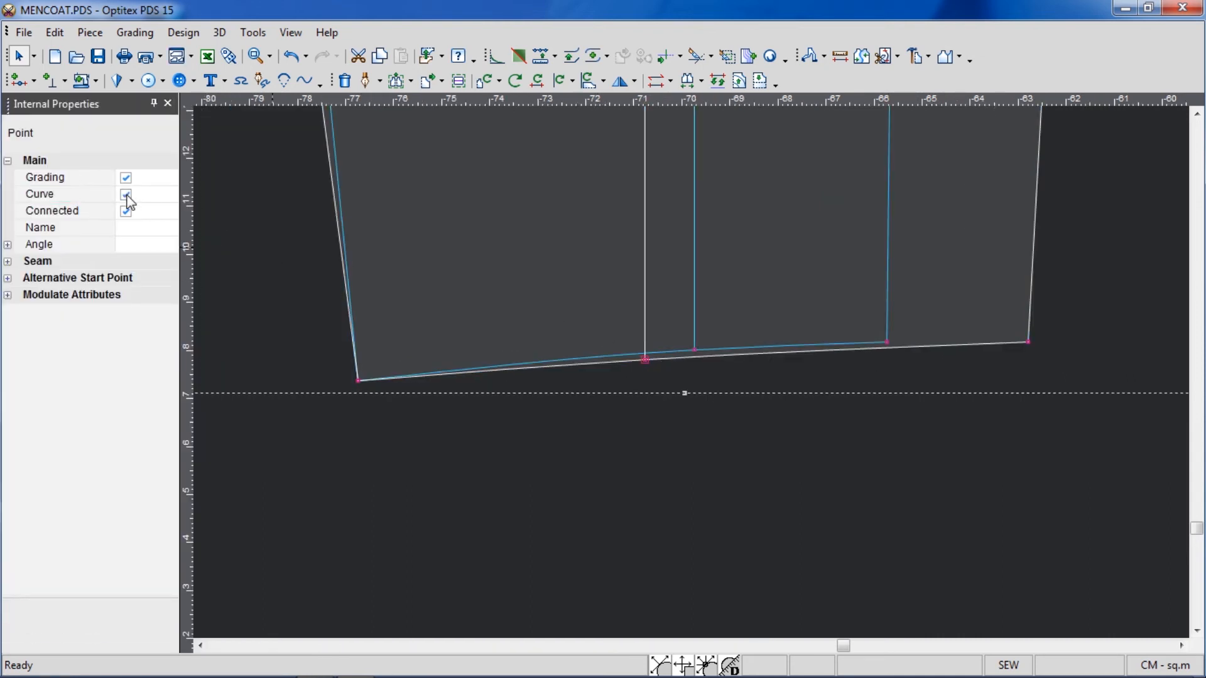
pyautogui.click(168, 103)
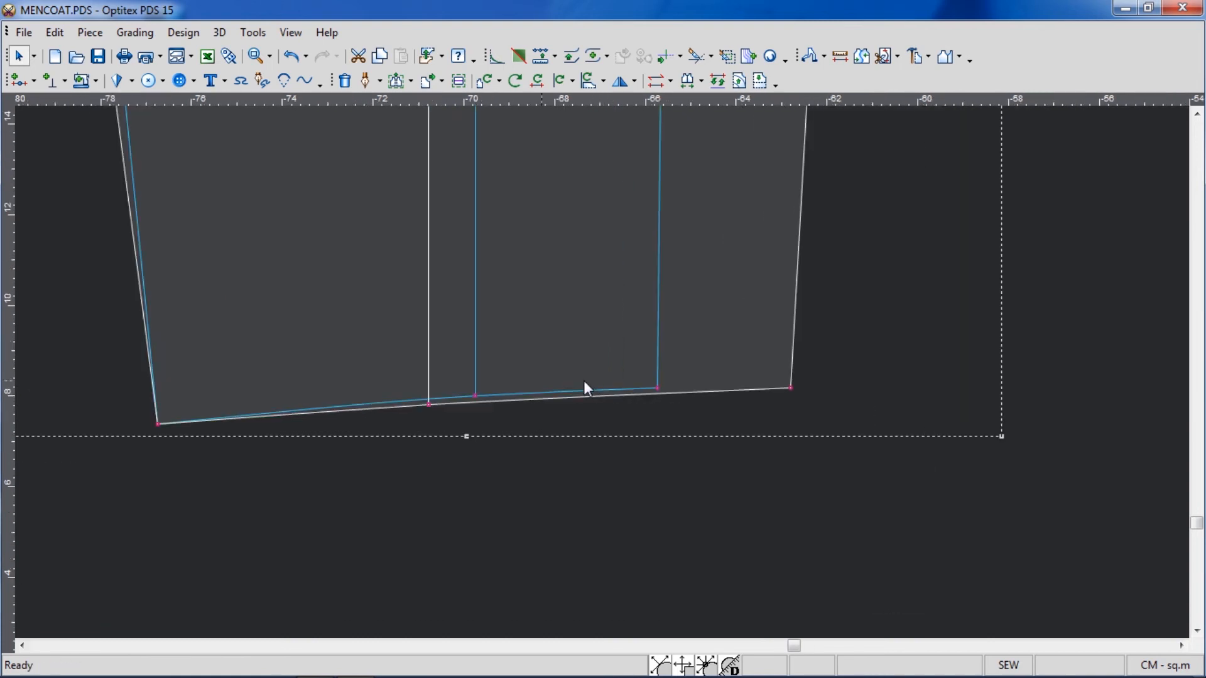
pyautogui.scroll(3, 601, 372)
pyautogui.scroll(-1, 601, 372)
pyautogui.scroll(2, 602, 372)
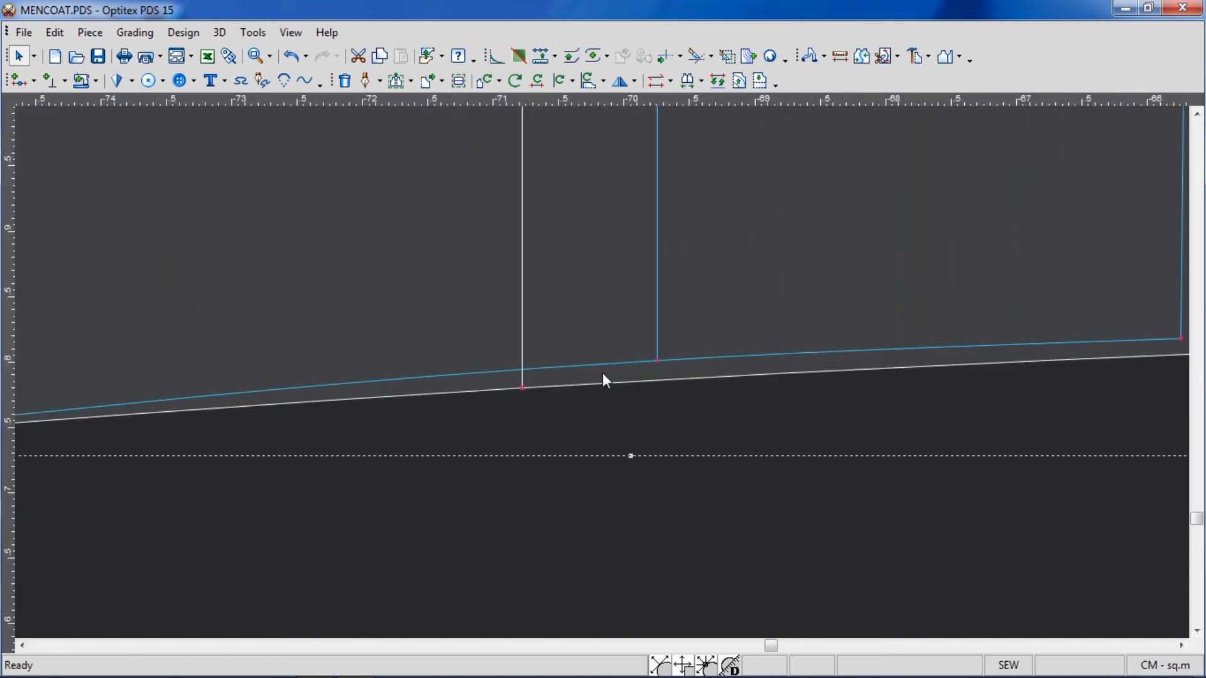
pyautogui.press('m')
pyautogui.click(522, 388)
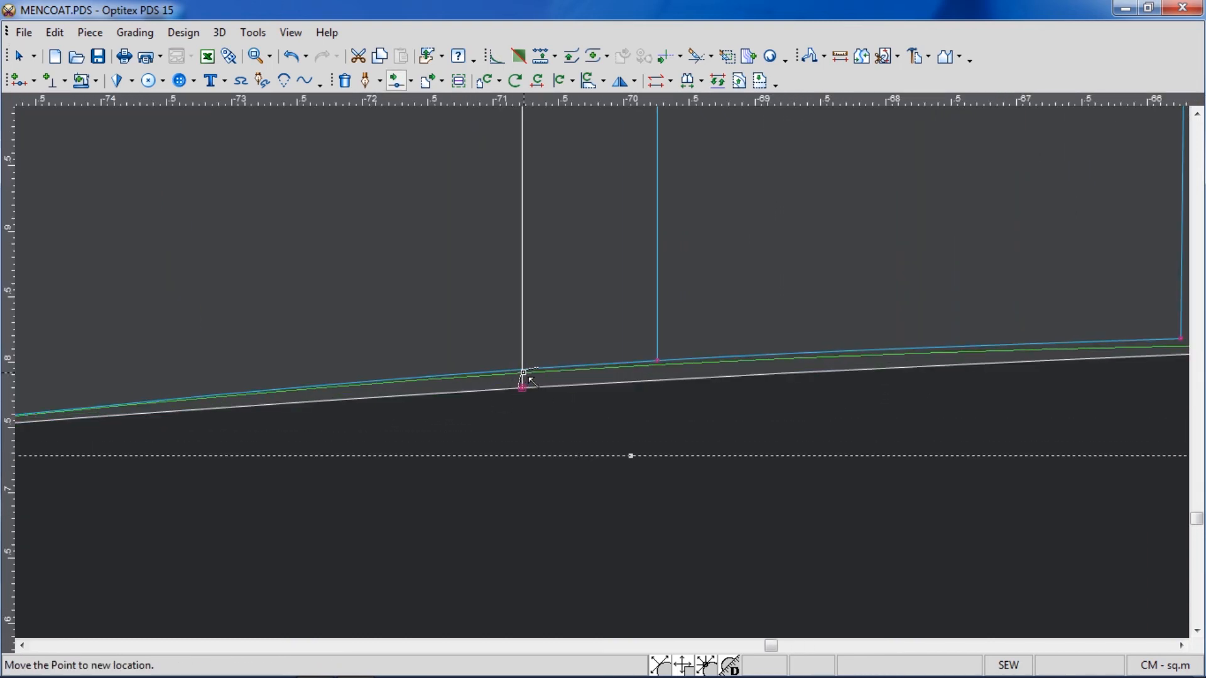
pyautogui.click(529, 378)
pyautogui.click(346, 274)
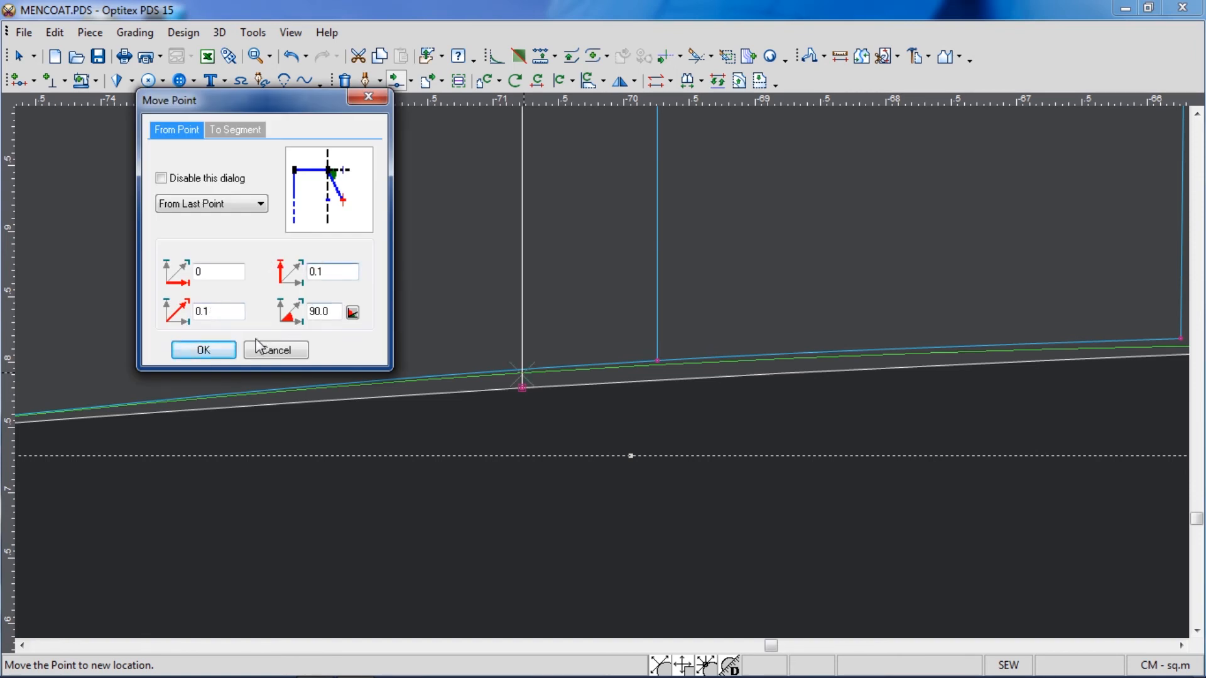
pyautogui.click(259, 349)
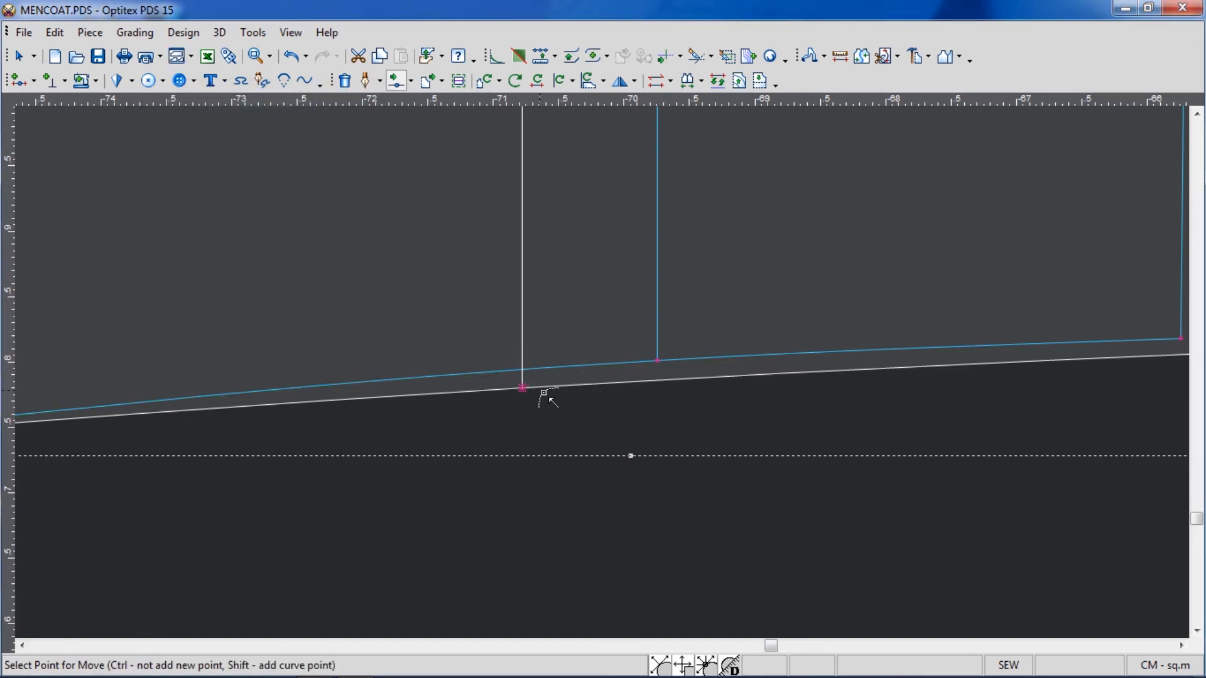
# - Move the top sleeve's hem point at its centre line up by 0.15 cm
pyautogui.click(522, 388)
pyautogui.click(520, 377)
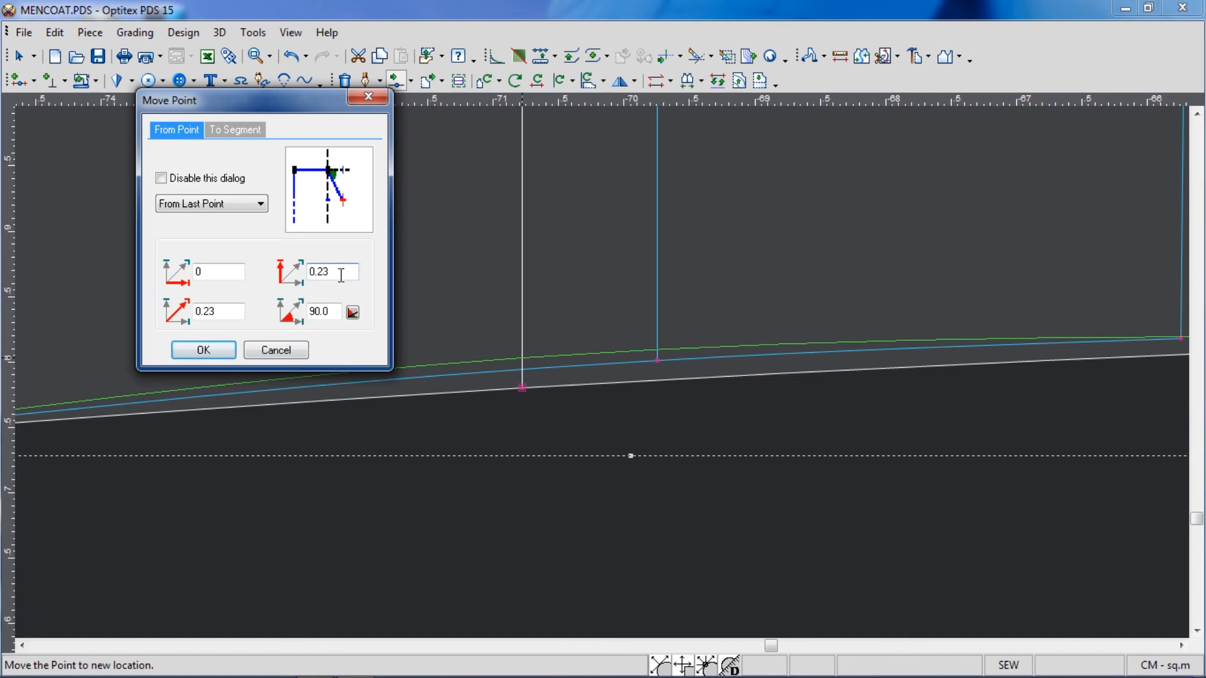
pyautogui.press('BackSpace')
pyautogui.press('BackSpace')
pyautogui.write('15')
pyautogui.click(227, 352)
pyautogui.scroll(-3, 511, 329)
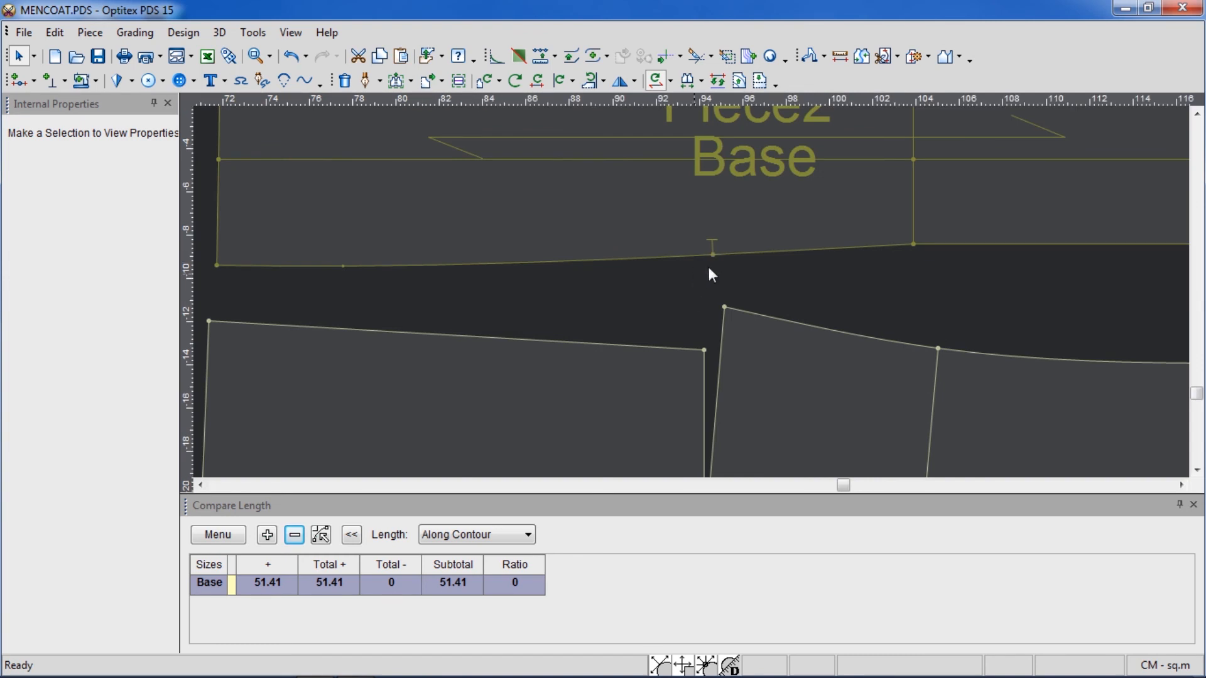
# - Walk Piece2 along the front piece's side edge, matching its notch to the front's corner at the pocket line and walking toward the hem
pyautogui.press('w')
pyautogui.click(712, 254)
pyautogui.click(704, 350)
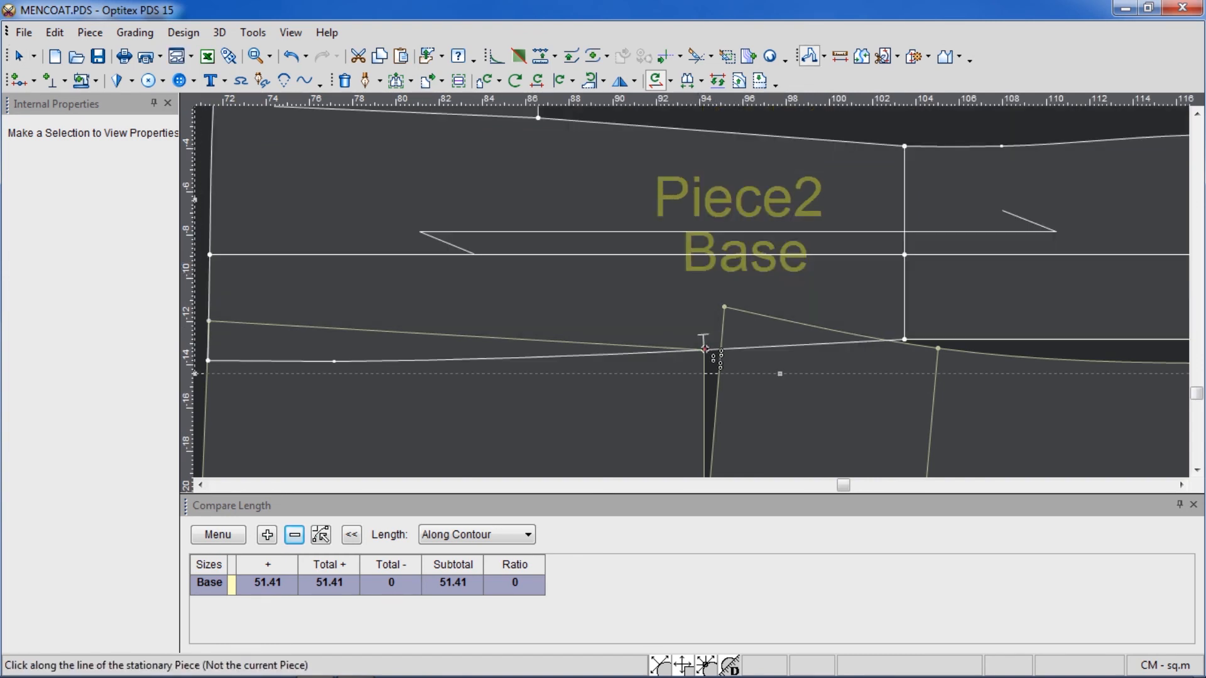
pyautogui.click(693, 351)
pyautogui.scroll(-2, 712, 356)
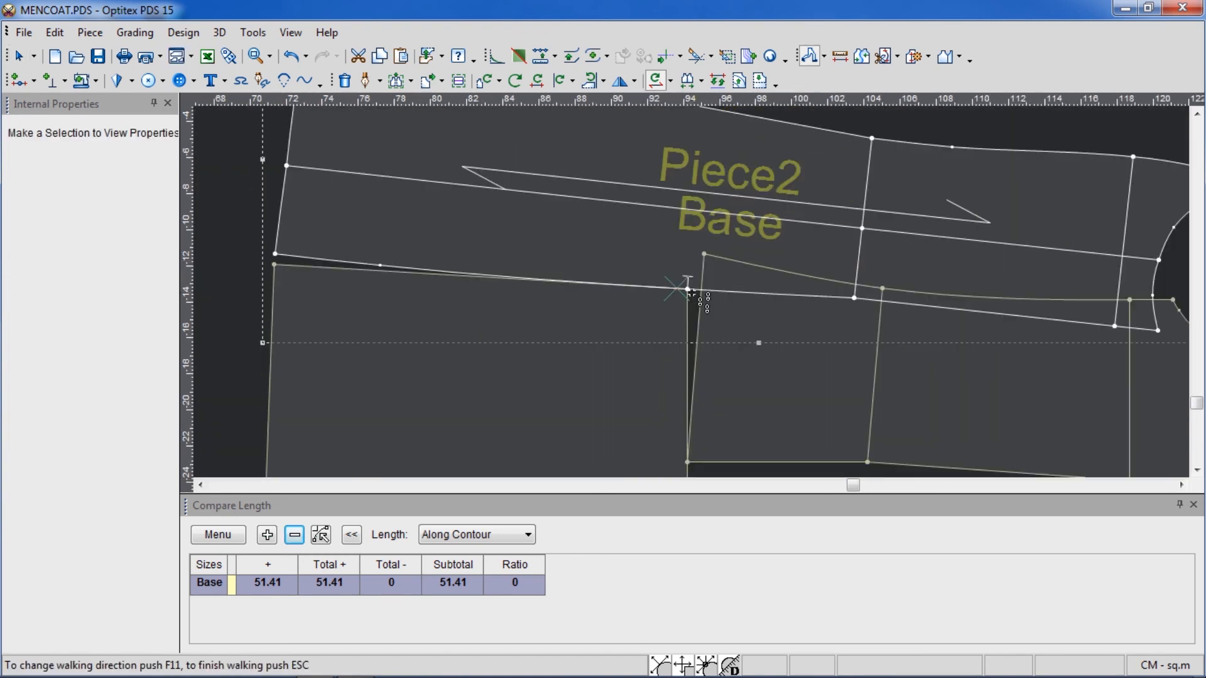
pyautogui.scroll(1, 691, 292)
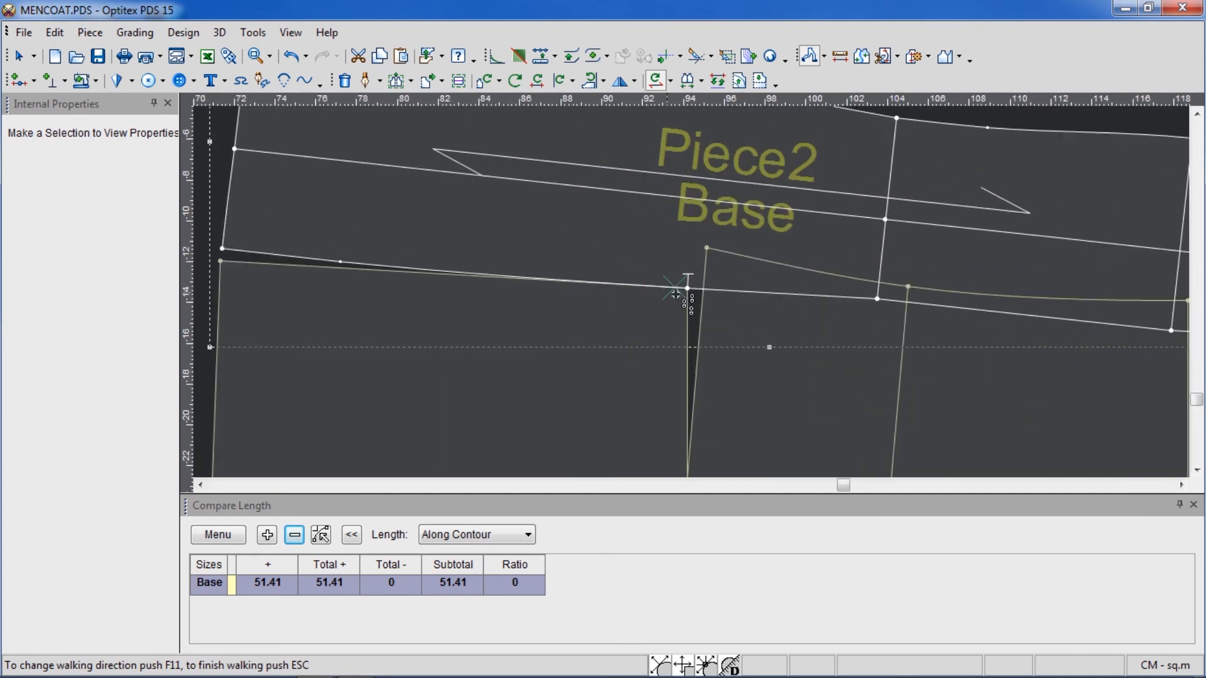
pyautogui.scroll(-2, 639, 289)
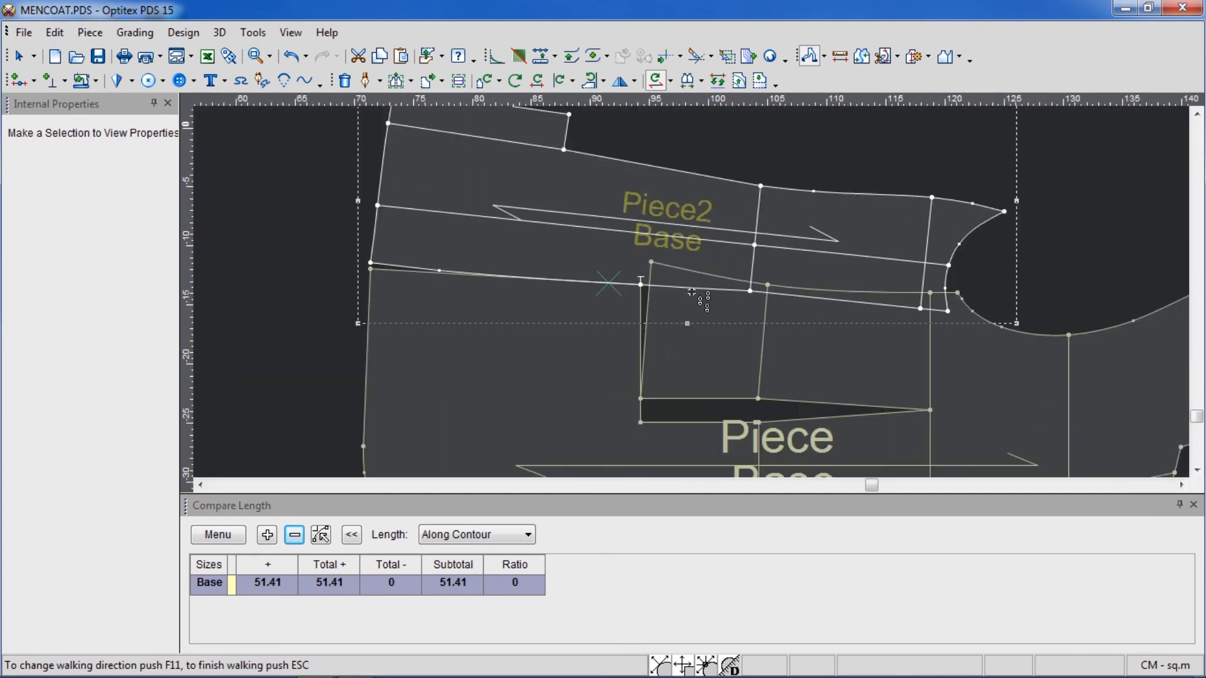
pyautogui.rightClick(727, 152)
pyautogui.click(751, 165)
pyautogui.click(716, 385)
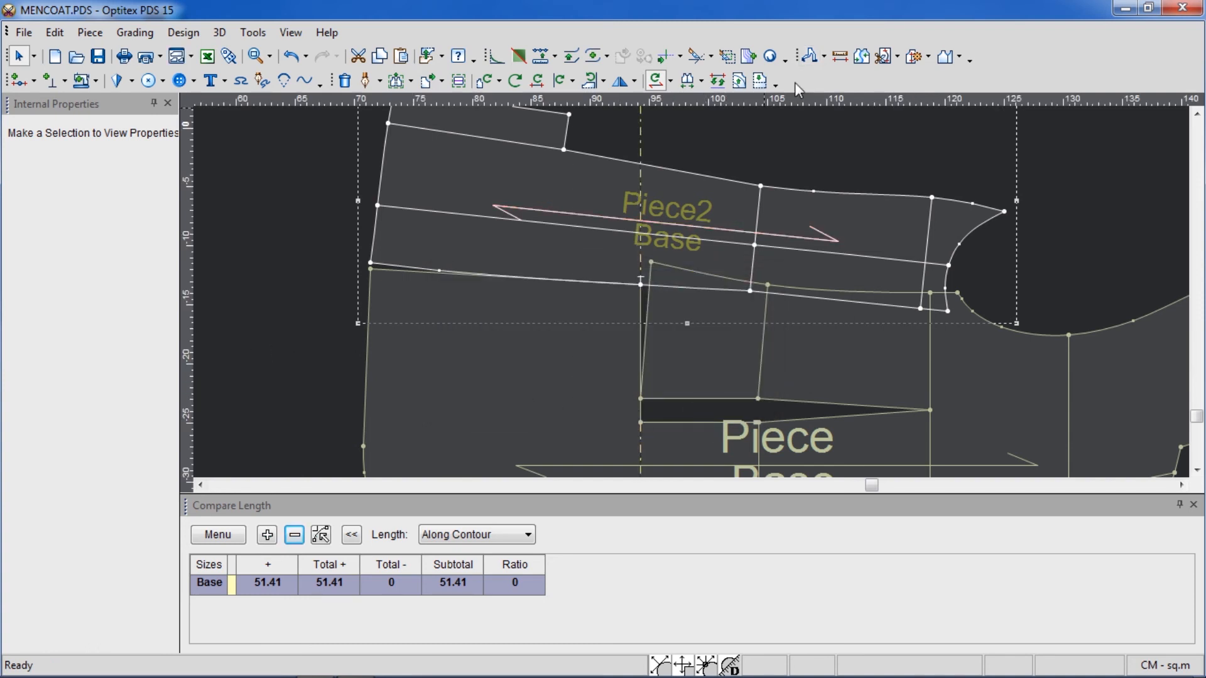
# - Offset a horizontal guide line slightly below the front's pocket line and add another 15 cm from it
pyautogui.doubleClick(499, 422)
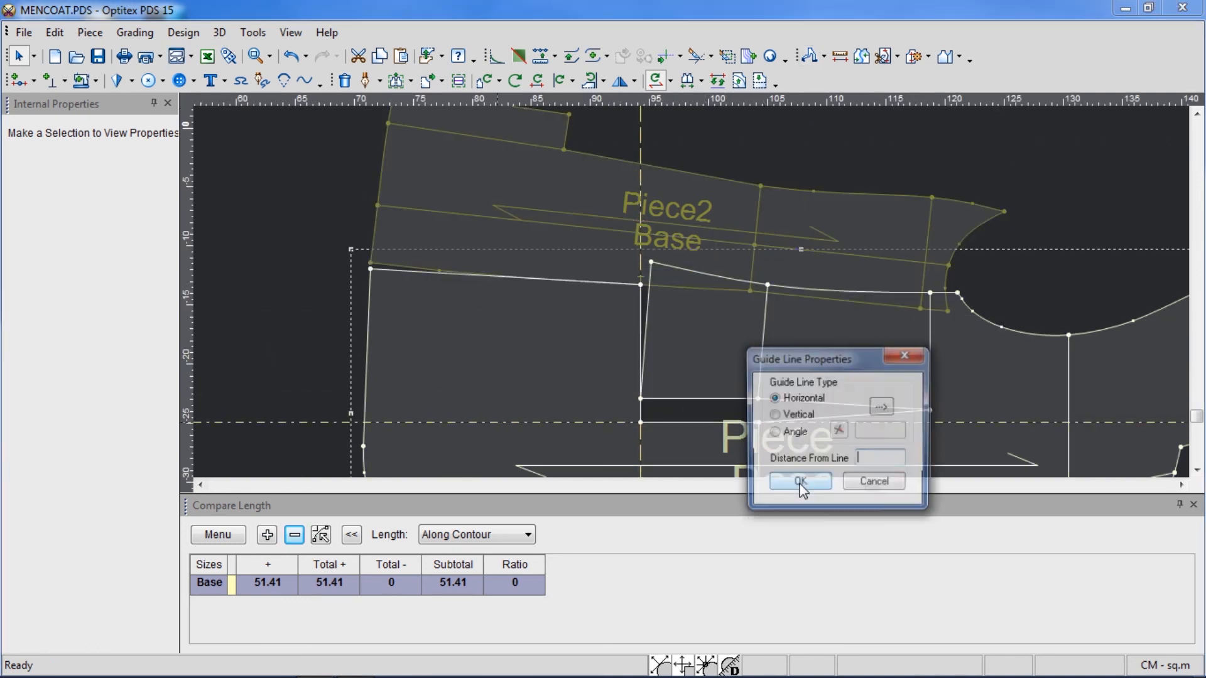
pyautogui.click(795, 483)
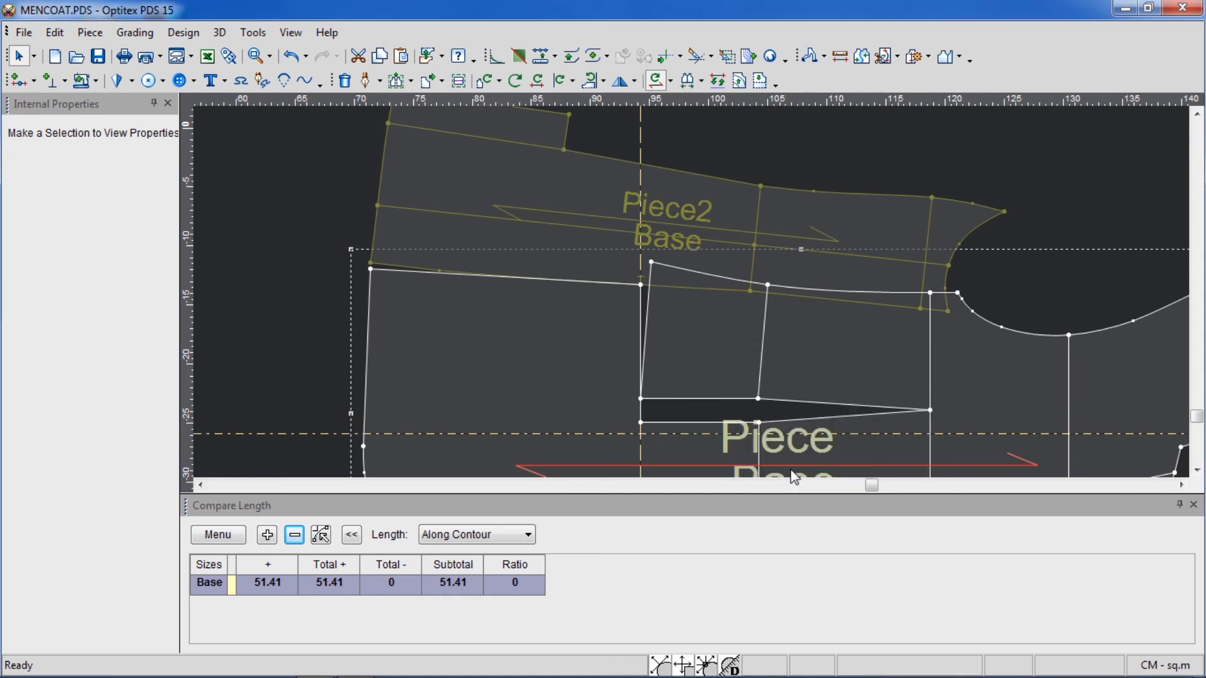
pyautogui.doubleClick(600, 432)
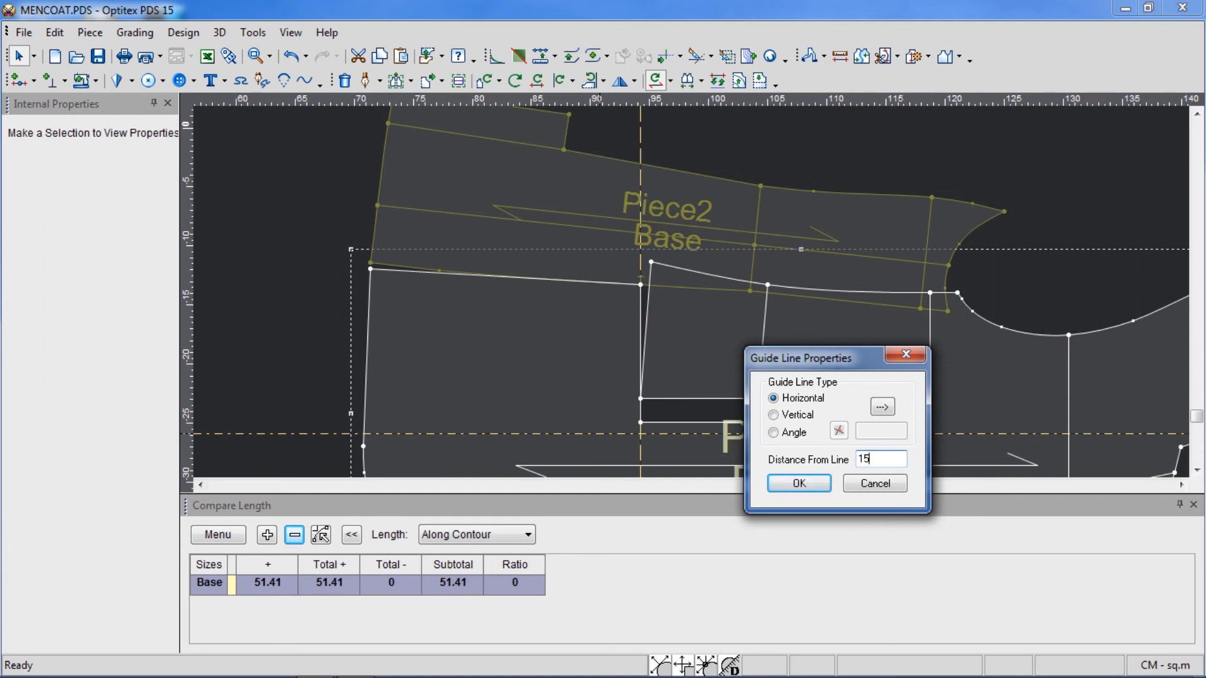
pyautogui.write('15')
pyautogui.press('Return')
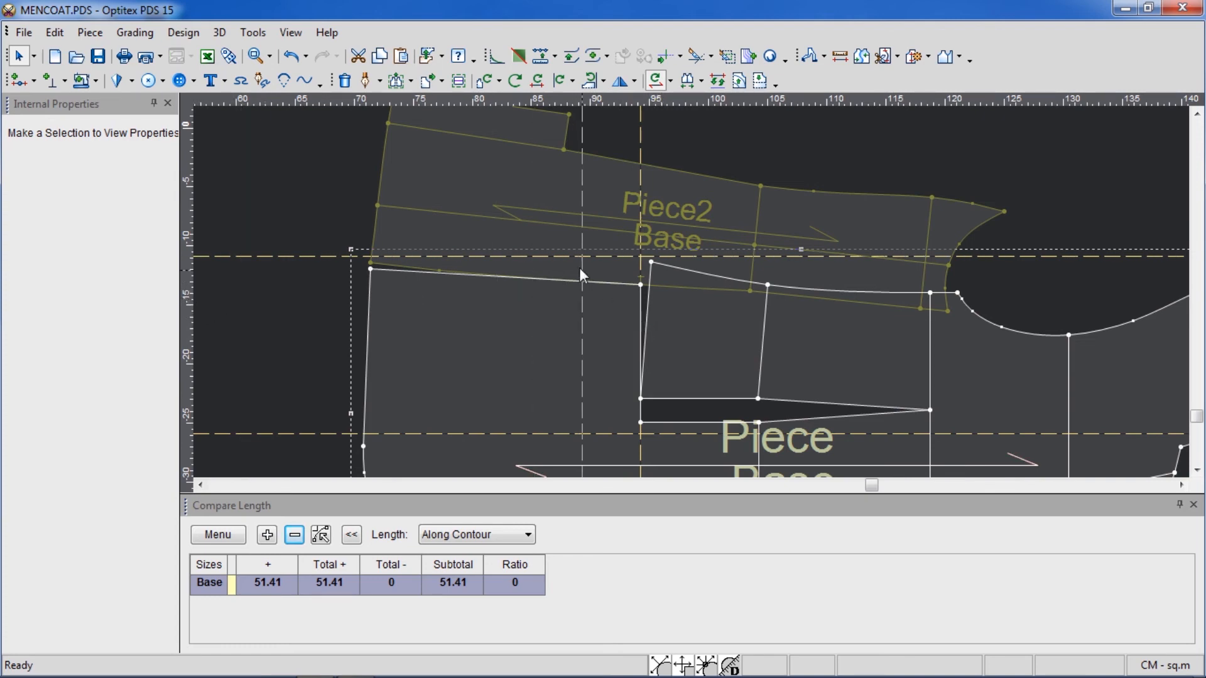
# - Add a vertical guide line at a distance of -5 cm from the one at the pocket corner
pyautogui.click(300, 295)
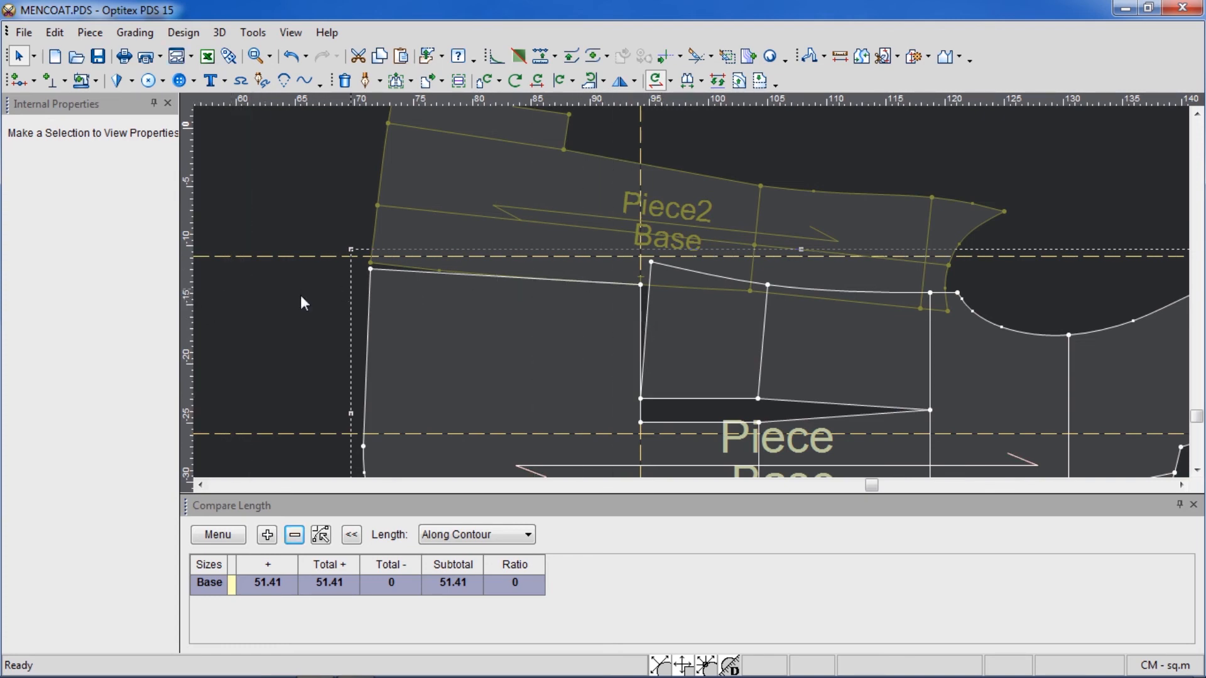
pyautogui.doubleClick(640, 129)
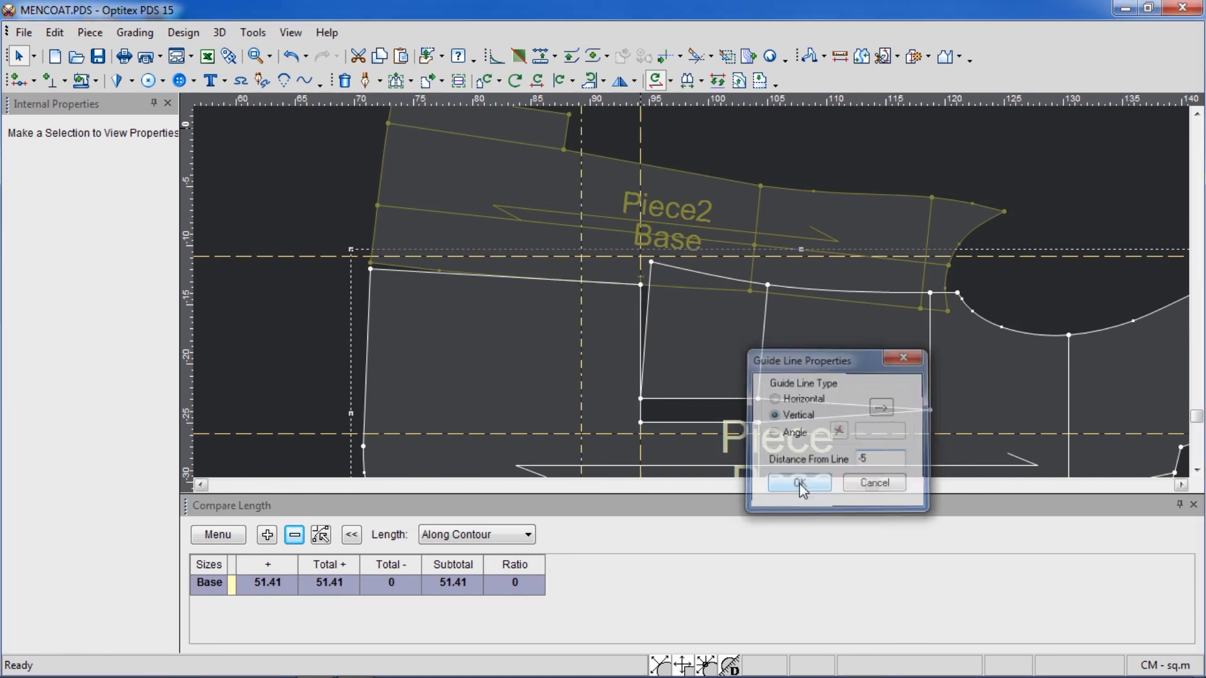
pyautogui.click(799, 483)
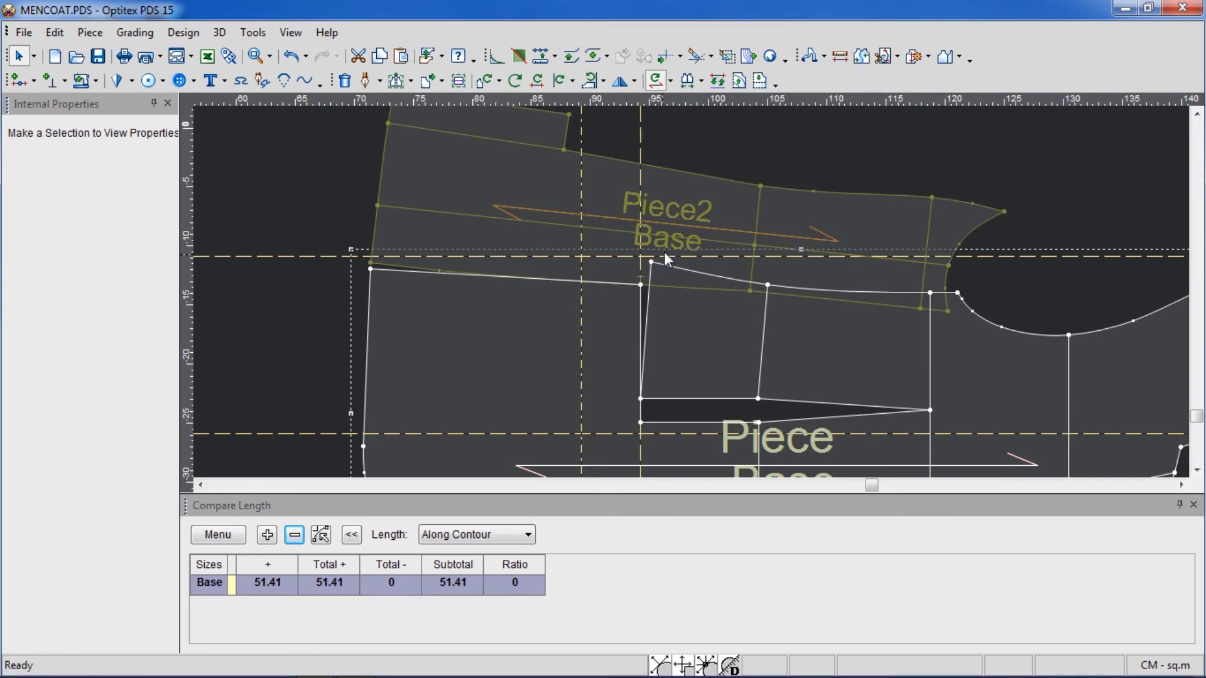
# - Create a rectangular piece named pocket flap with a length of 15 cm and a width of 5 cm
pyautogui.scroll(-2, 665, 251)
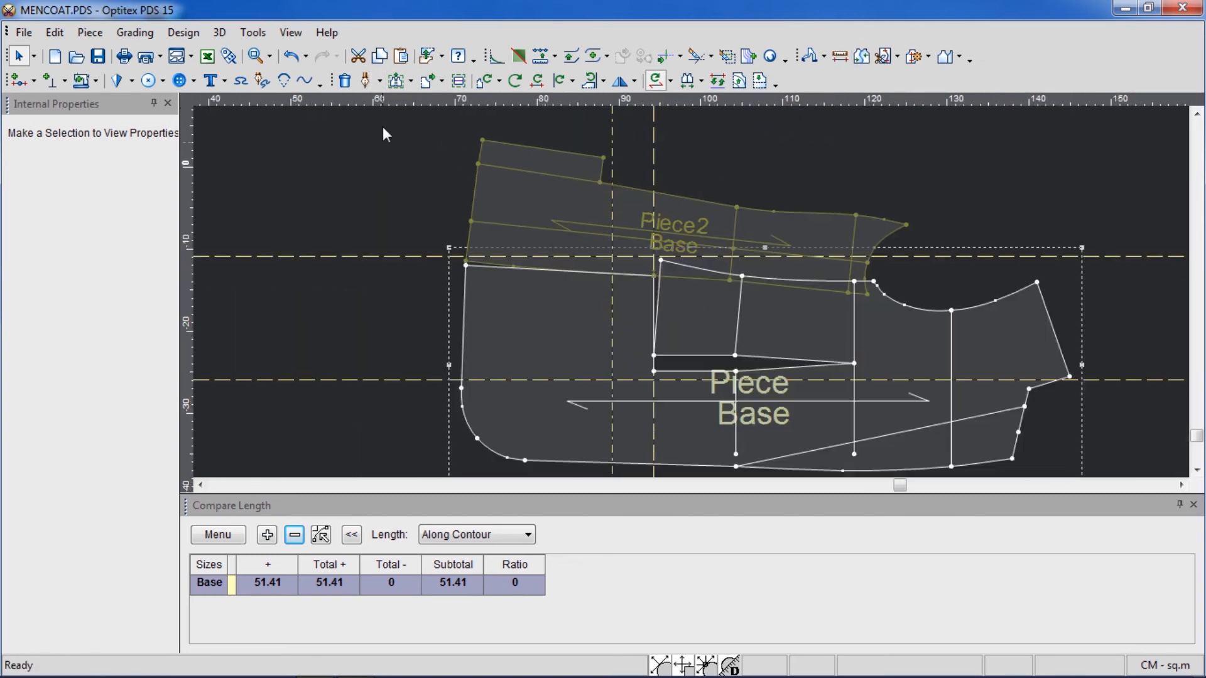
pyautogui.rightClick(382, 160)
pyautogui.moveTo(502, 282)
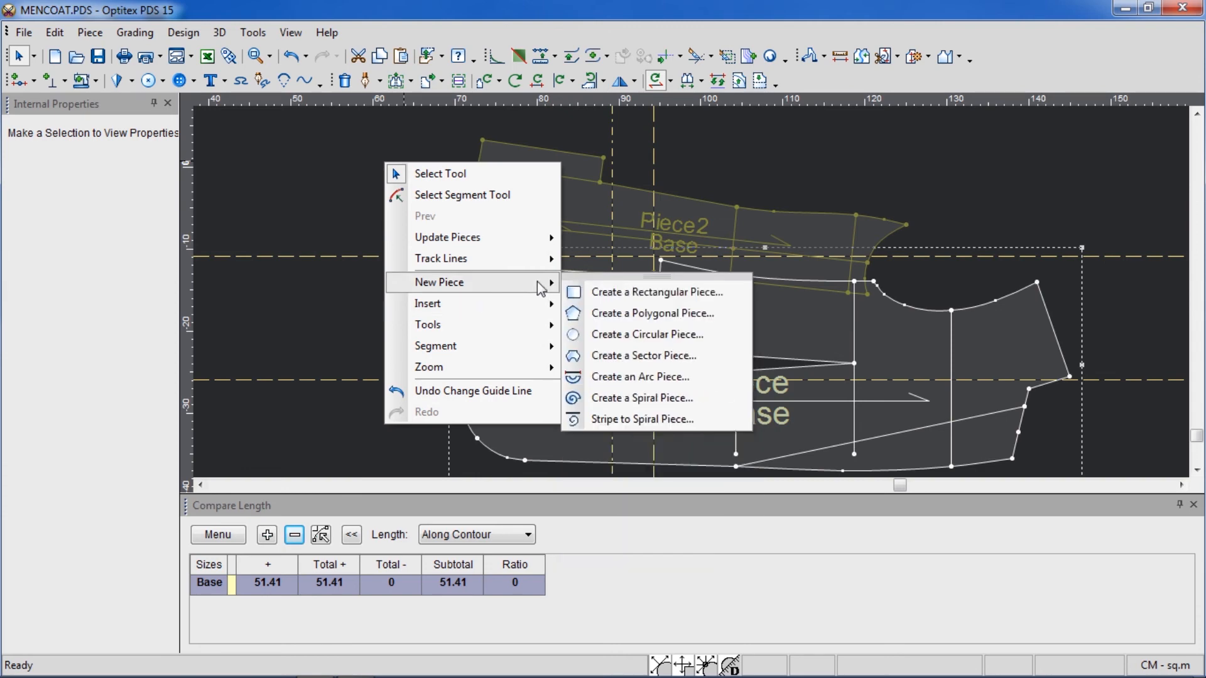
pyautogui.click(628, 289)
pyautogui.press('Tab')
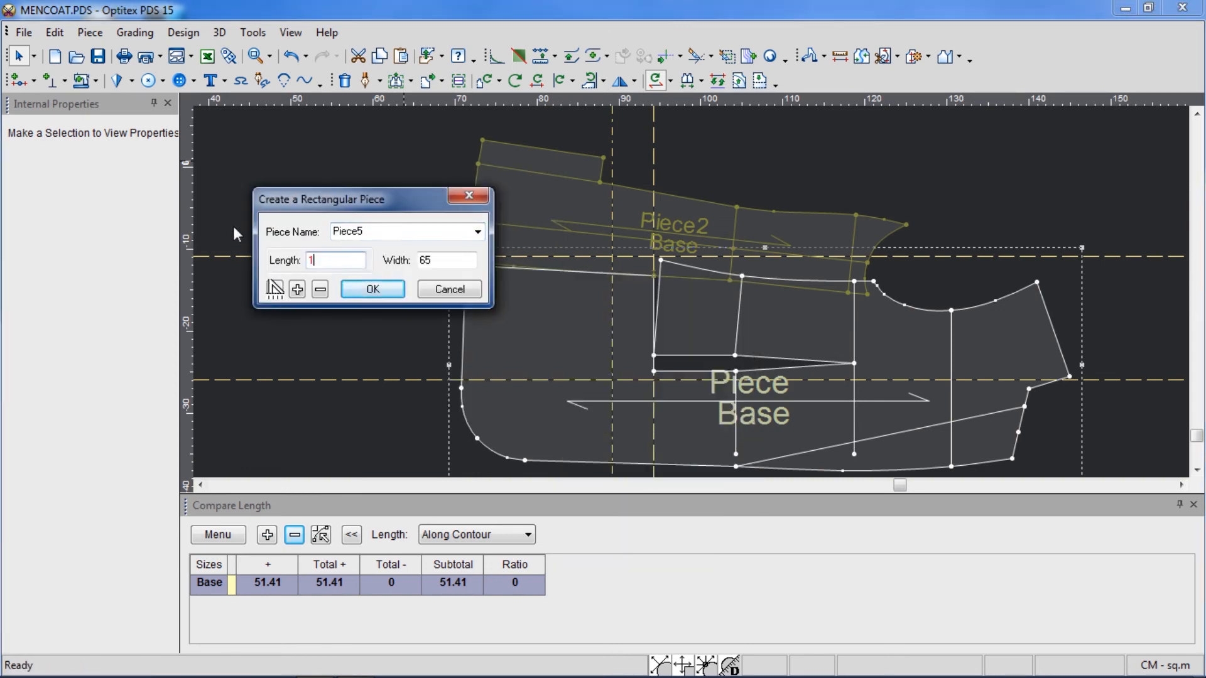
pyautogui.press('Tab')
pyautogui.write('5')
pyautogui.hotkey('shift', 'Tab')
pyautogui.hotkey('shift', 'Tab')
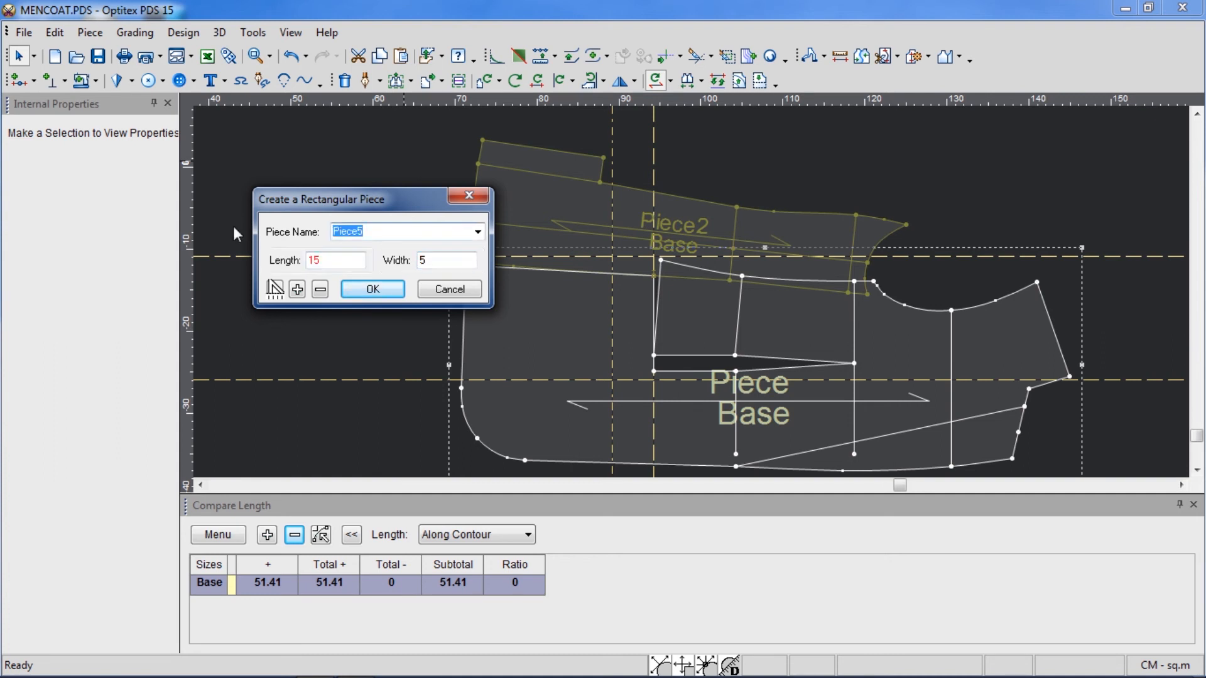
pyautogui.write('pocket flap')
pyautogui.press('Return')
# - Rotate the pocket flap piece upright and fit it between the two horizontal guide lines beside the front piece
pyautogui.click(743, 402)
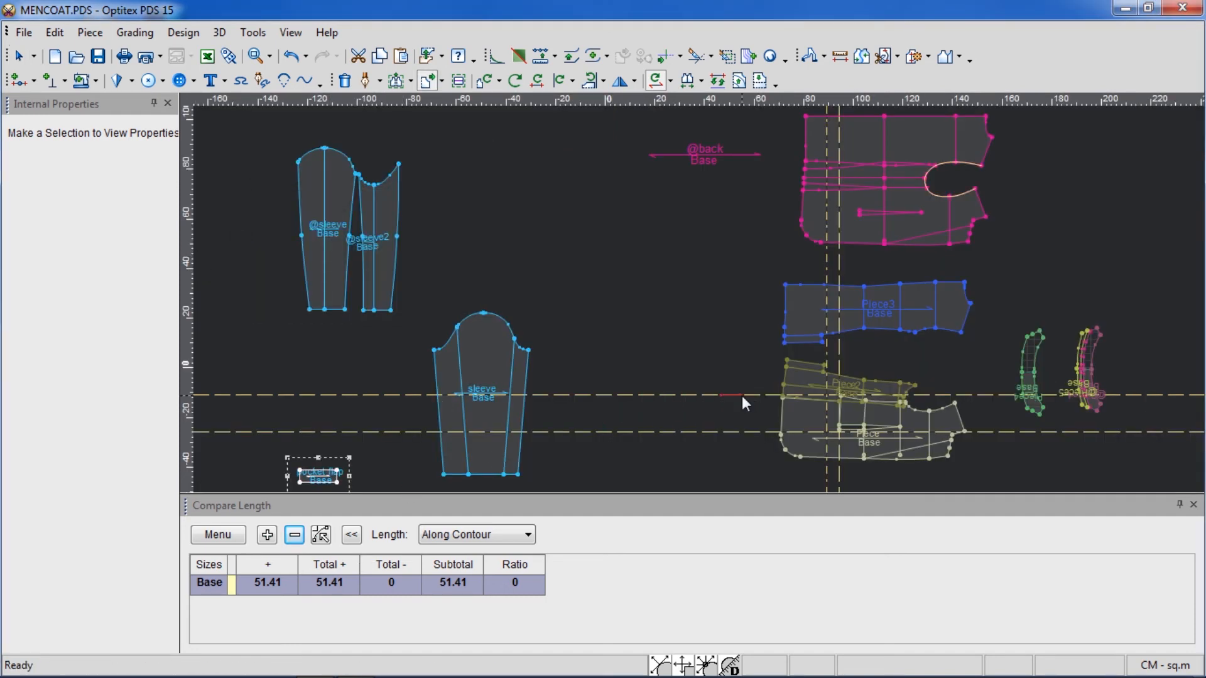
pyautogui.scroll(3, 692, 291)
pyautogui.press('r')
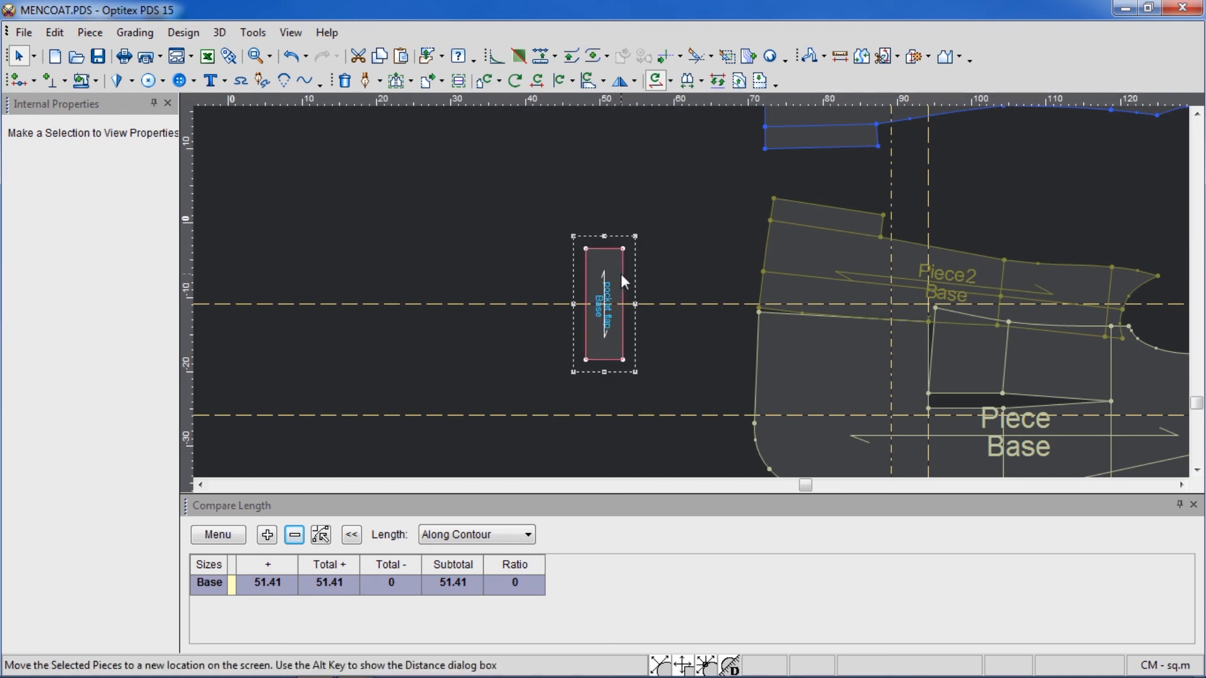
pyautogui.moveTo(621, 275); pyautogui.dragTo(706, 330)
pyautogui.scroll(4, 699, 323)
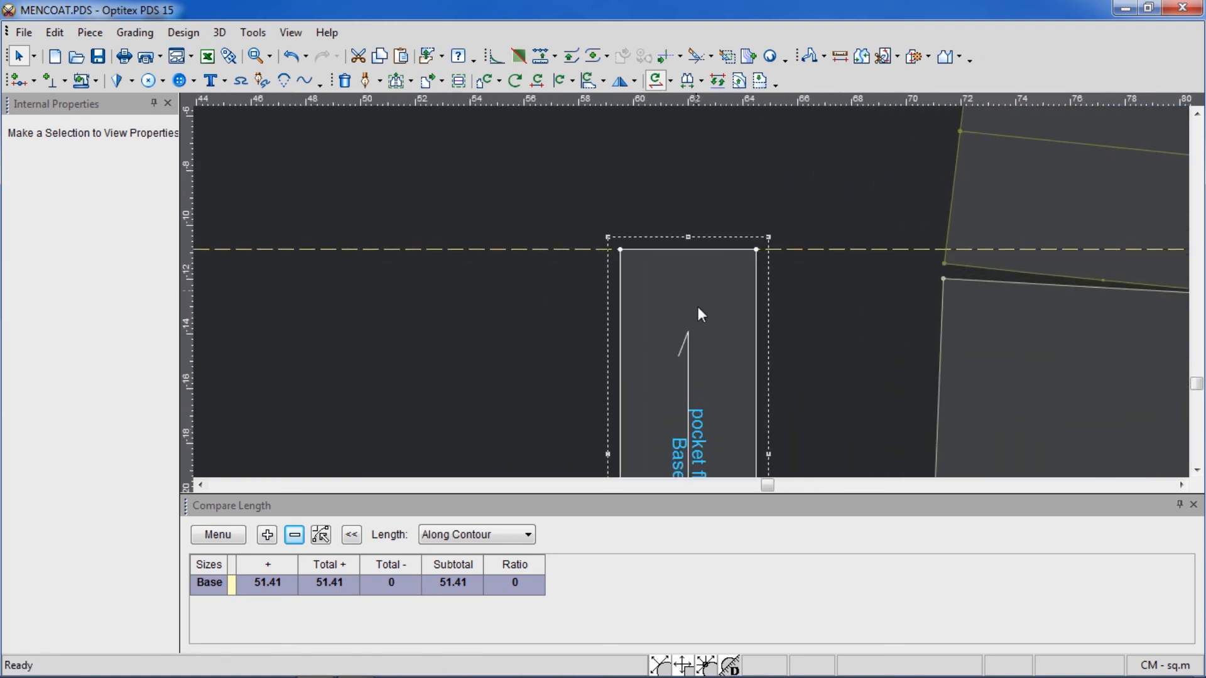
# - Round both corners of the pocket flap's hem-side edge with a radius of 3 cm
pyautogui.click(496, 56)
pyautogui.click(620, 249)
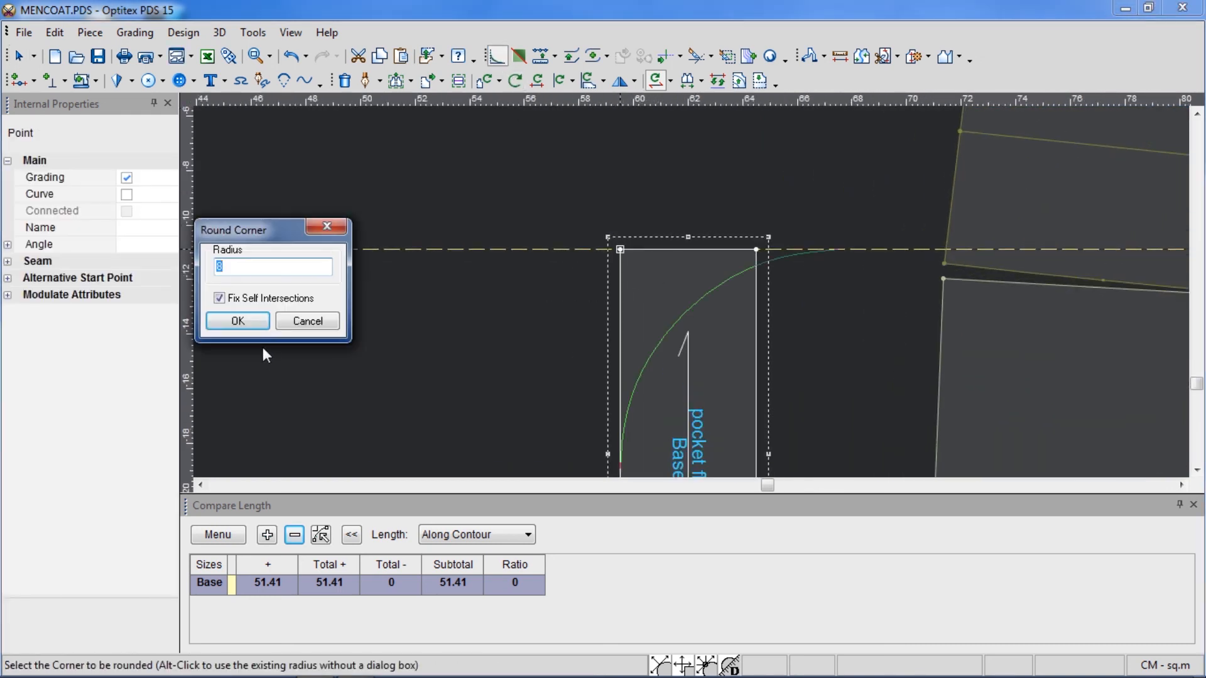
pyautogui.write('3')
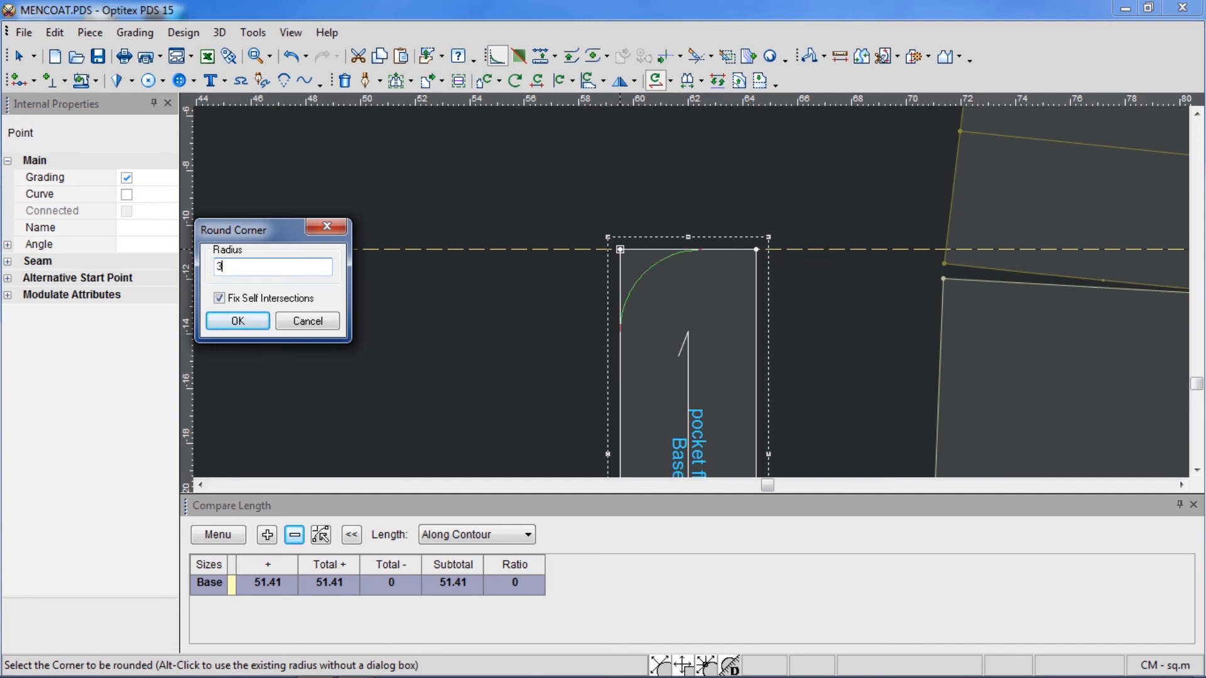
pyautogui.press('Return')
pyautogui.scroll(-4, 727, 318)
pyautogui.scroll(3, 780, 417)
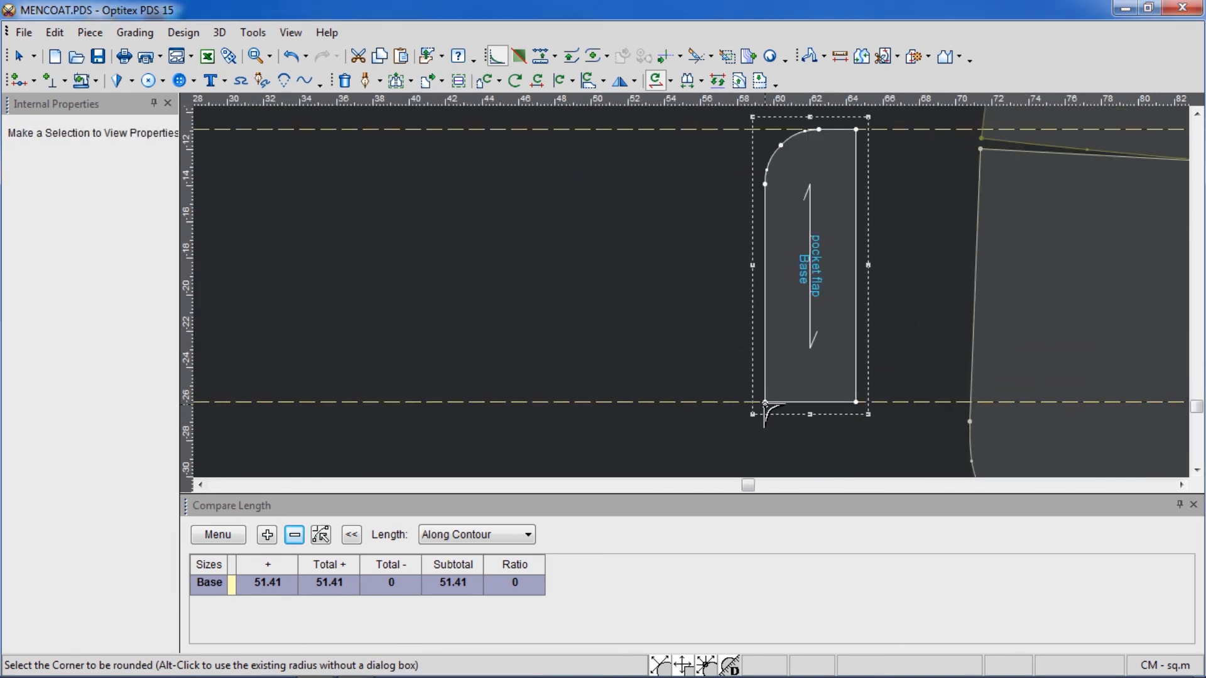
pyautogui.click(766, 403)
pyautogui.click(238, 322)
pyautogui.rightClick(574, 259)
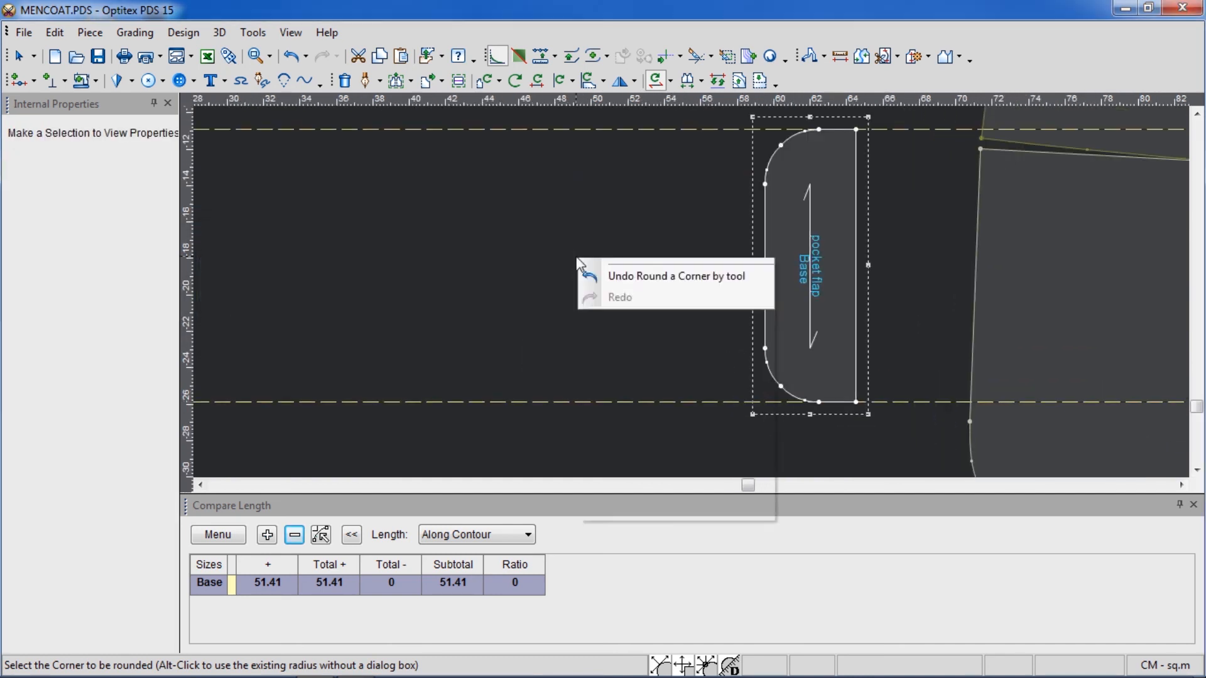
pyautogui.press('Escape')
# - Move the pocket flap onto the front piece so it fits the rectangle formed by the guide lines
pyautogui.scroll(-2, 787, 302)
pyautogui.scroll(2, 787, 302)
pyautogui.moveTo(500, 384); pyautogui.dragTo(799, 385)
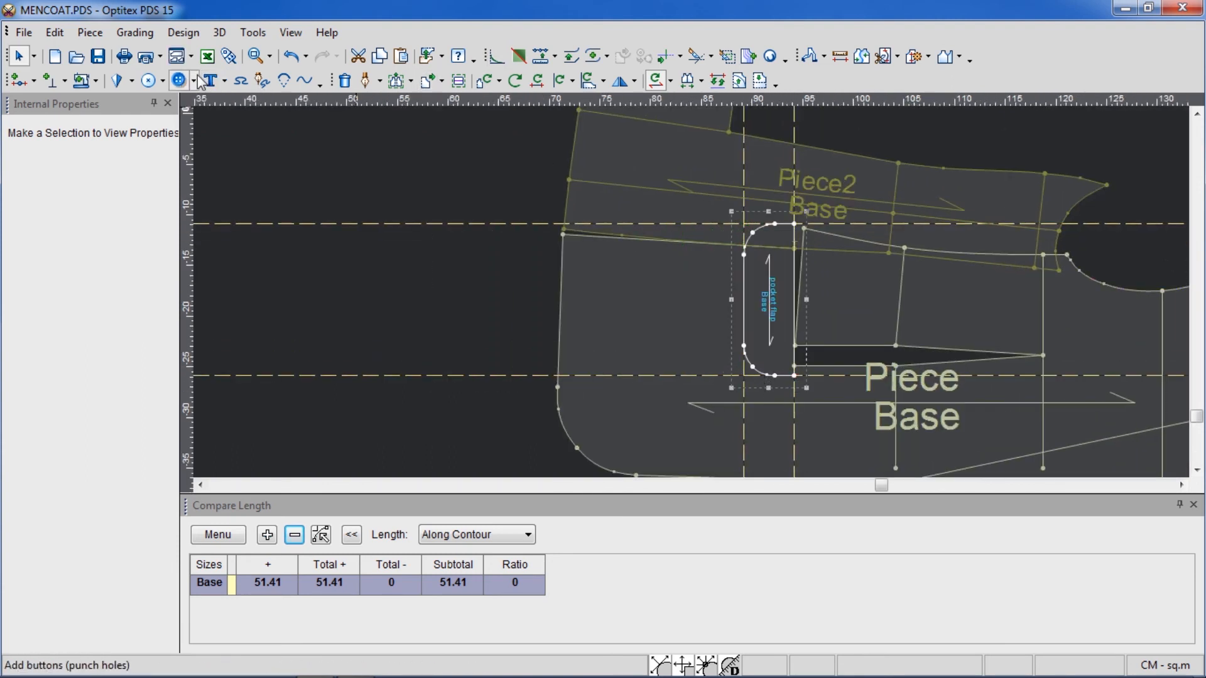
# - Copy the pocket flap as a closed internal of the front piece, and move the flap piece off to the side
pyautogui.click(669, 336)
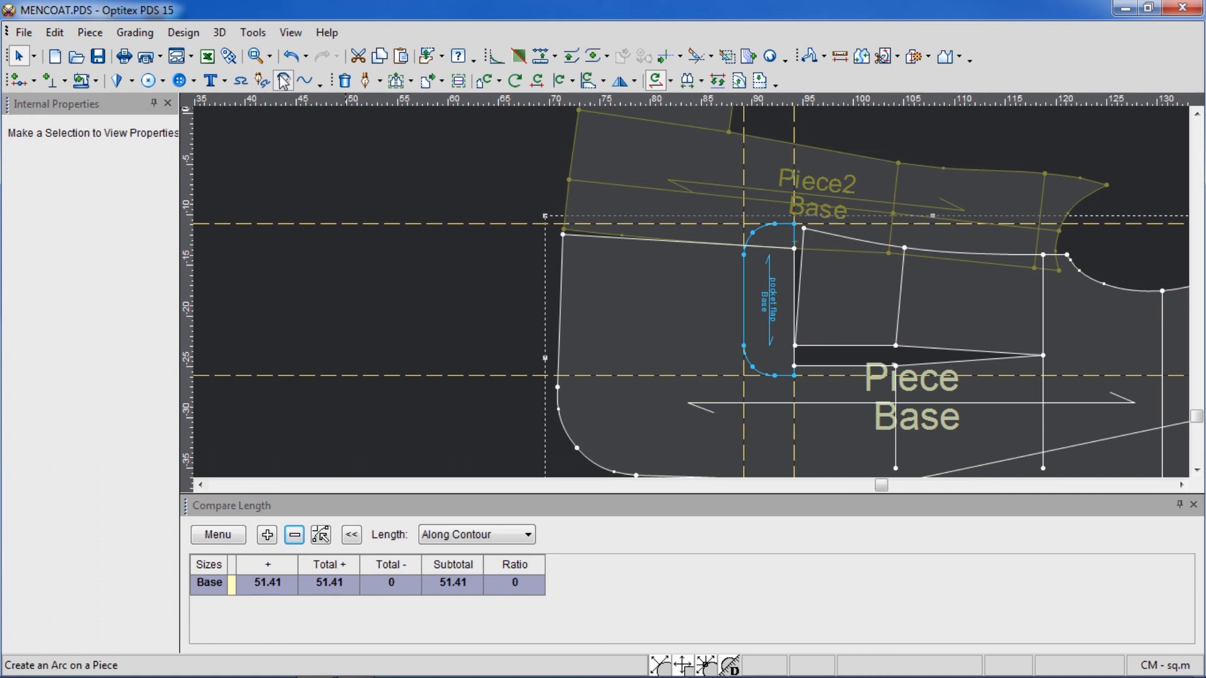
pyautogui.click(744, 294)
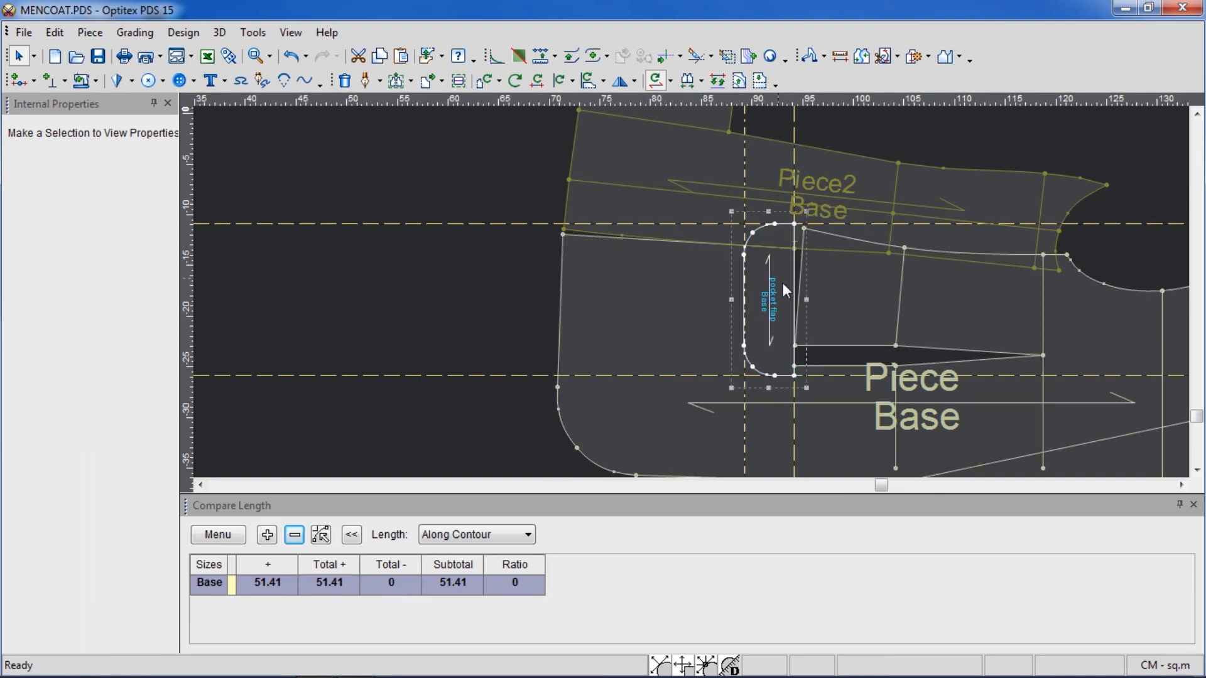
pyautogui.click(183, 33)
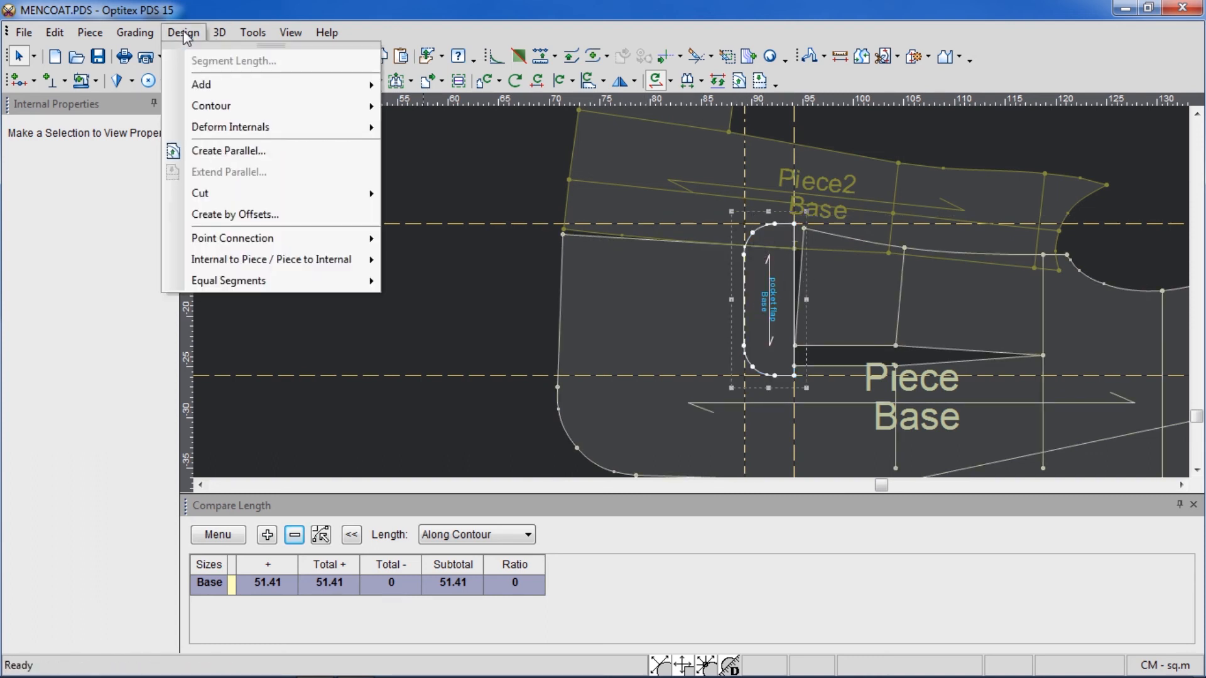
pyautogui.moveTo(327, 260)
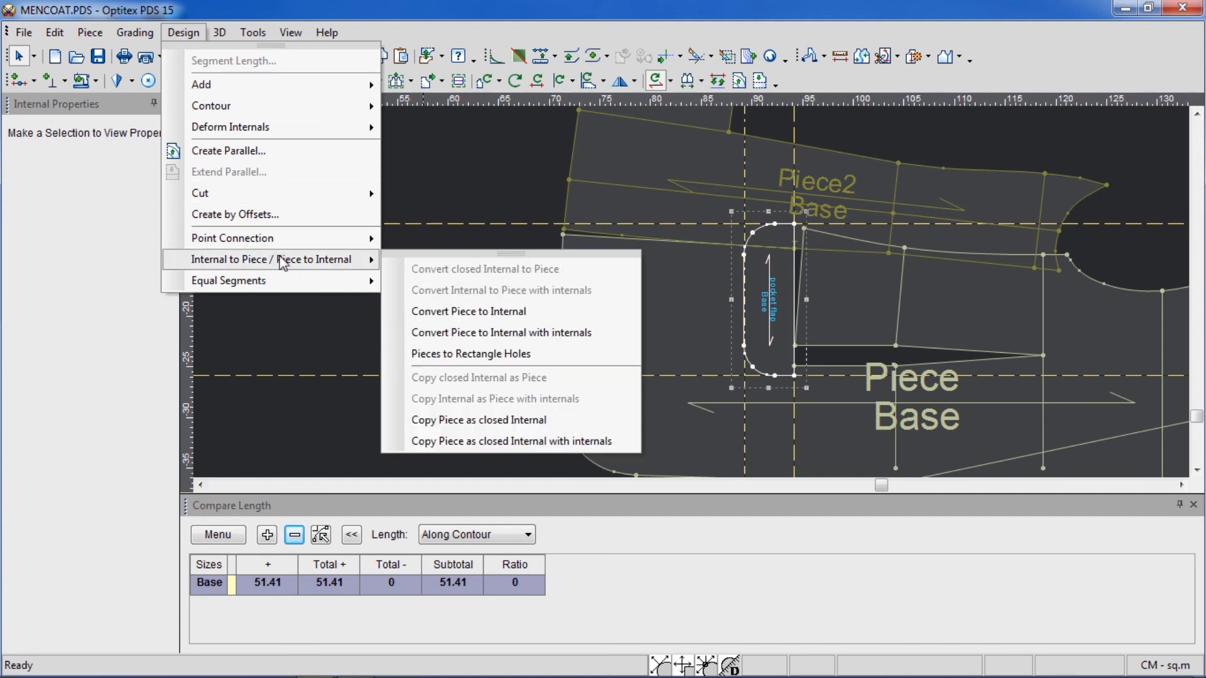
pyautogui.click(508, 419)
pyautogui.moveTo(752, 288); pyautogui.dragTo(395, 279)
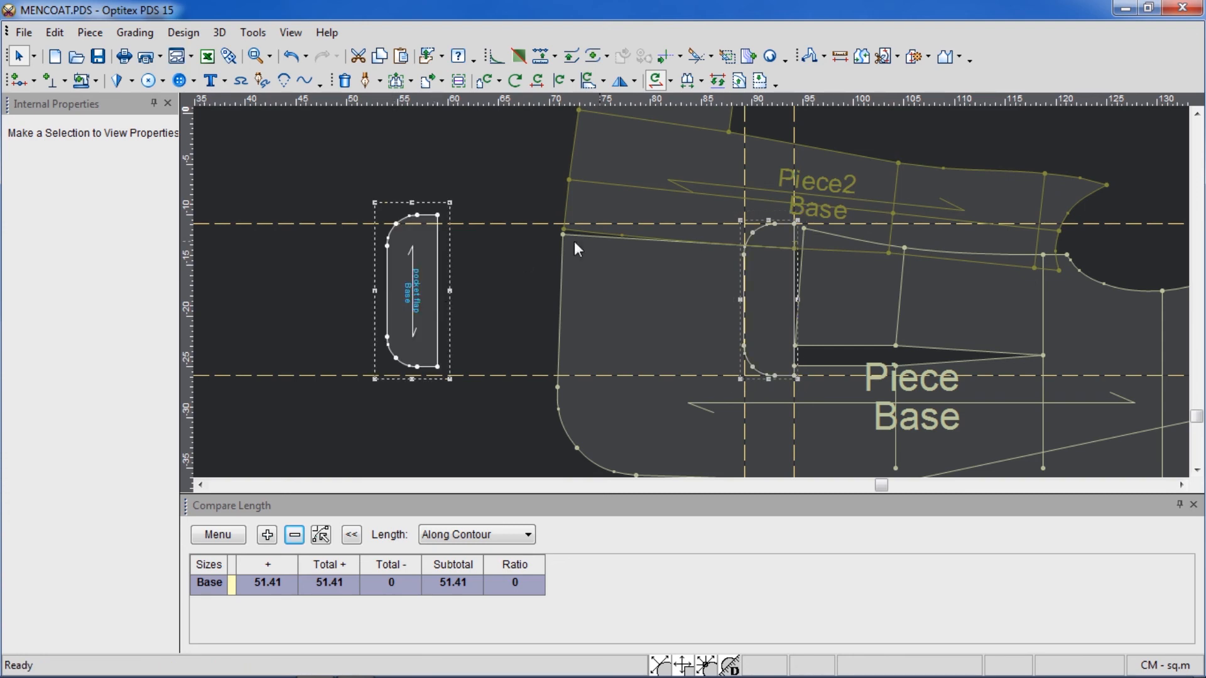
# - Build a new piece from the part of the flap outline that extends beyond the front piece's side edge
pyautogui.scroll(-1, 578, 248)
pyautogui.moveTo(748, 258); pyautogui.dragTo(758, 217)
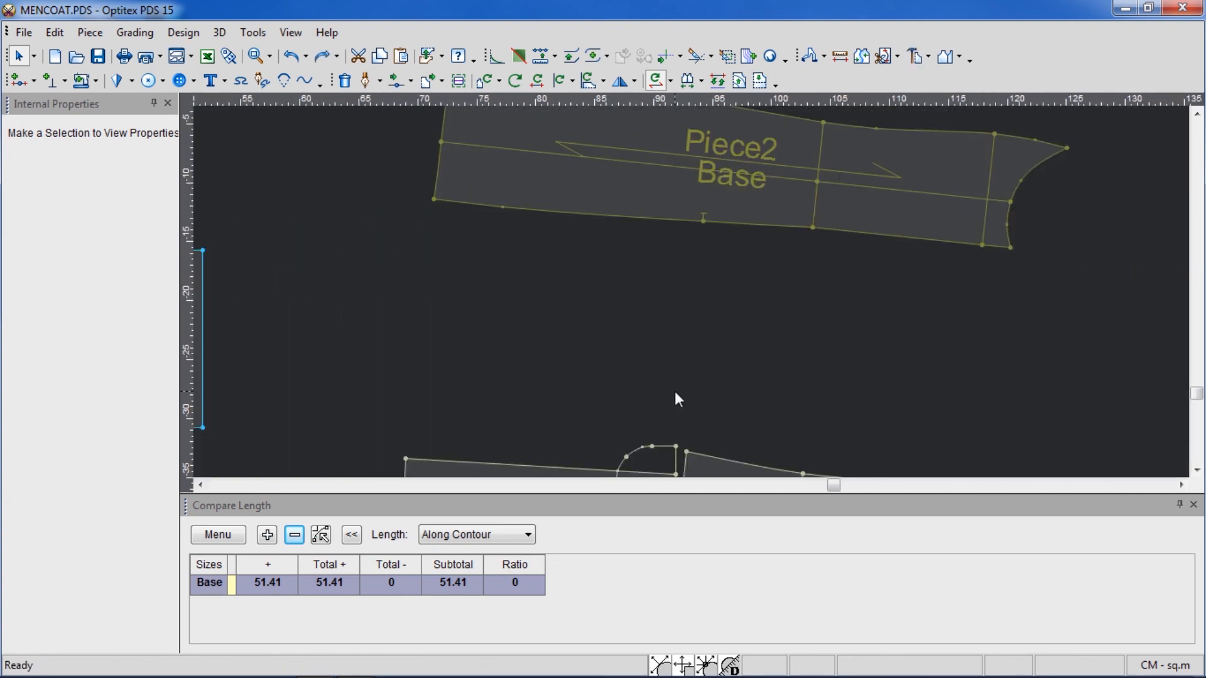
pyautogui.scroll(1, 675, 396)
pyautogui.click(913, 57)
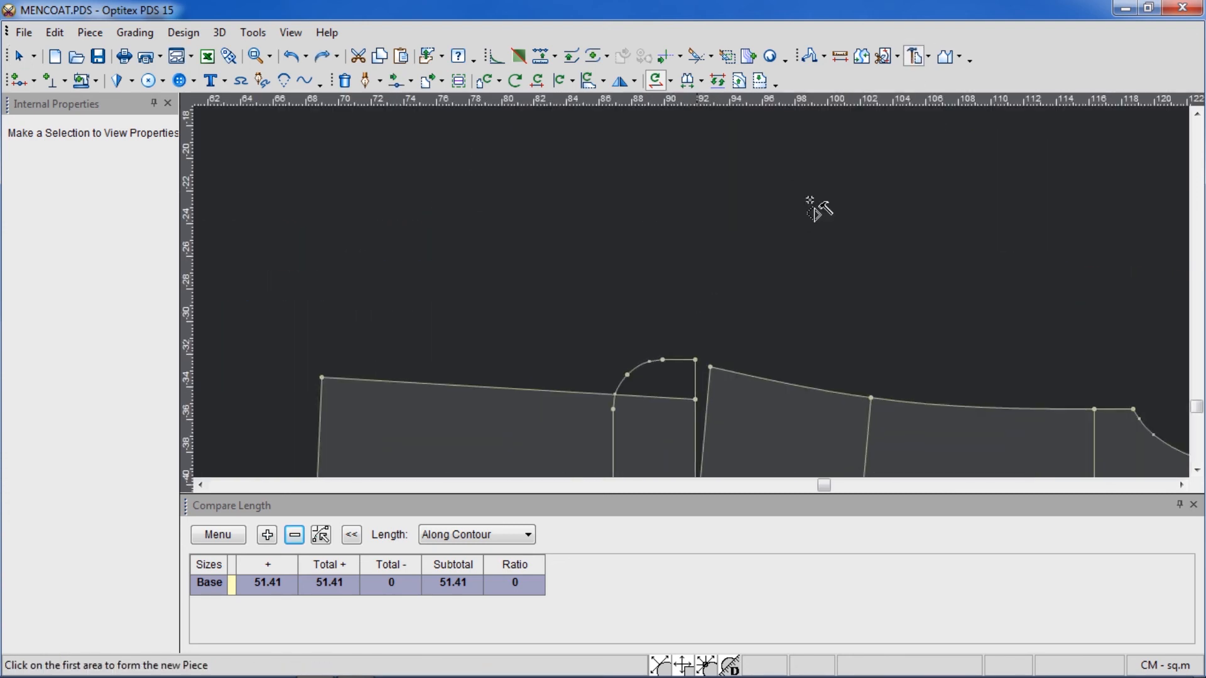
pyautogui.click(657, 379)
pyautogui.rightClick(703, 266)
pyautogui.click(741, 277)
# - Move the small flap piece onto Piece2, placing its lower corner on the notch of Piece2's side edge
pyautogui.scroll(-1, 691, 292)
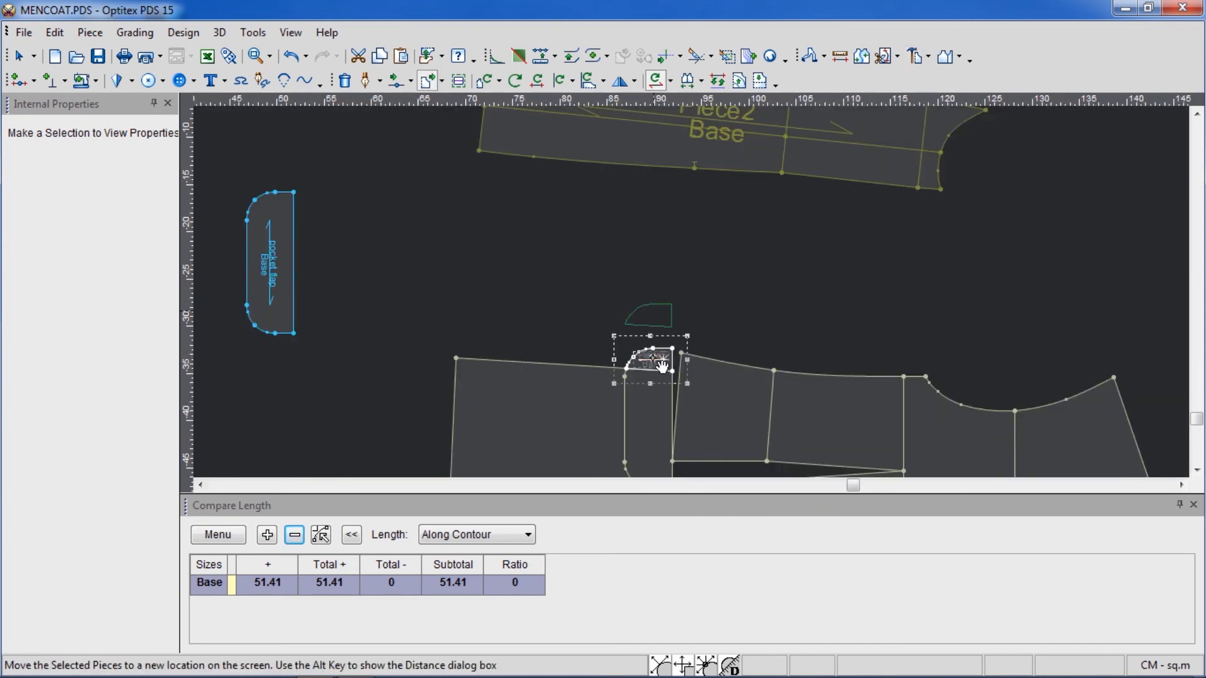
pyautogui.moveTo(663, 364); pyautogui.dragTo(672, 148)
pyautogui.scroll(3, 696, 299)
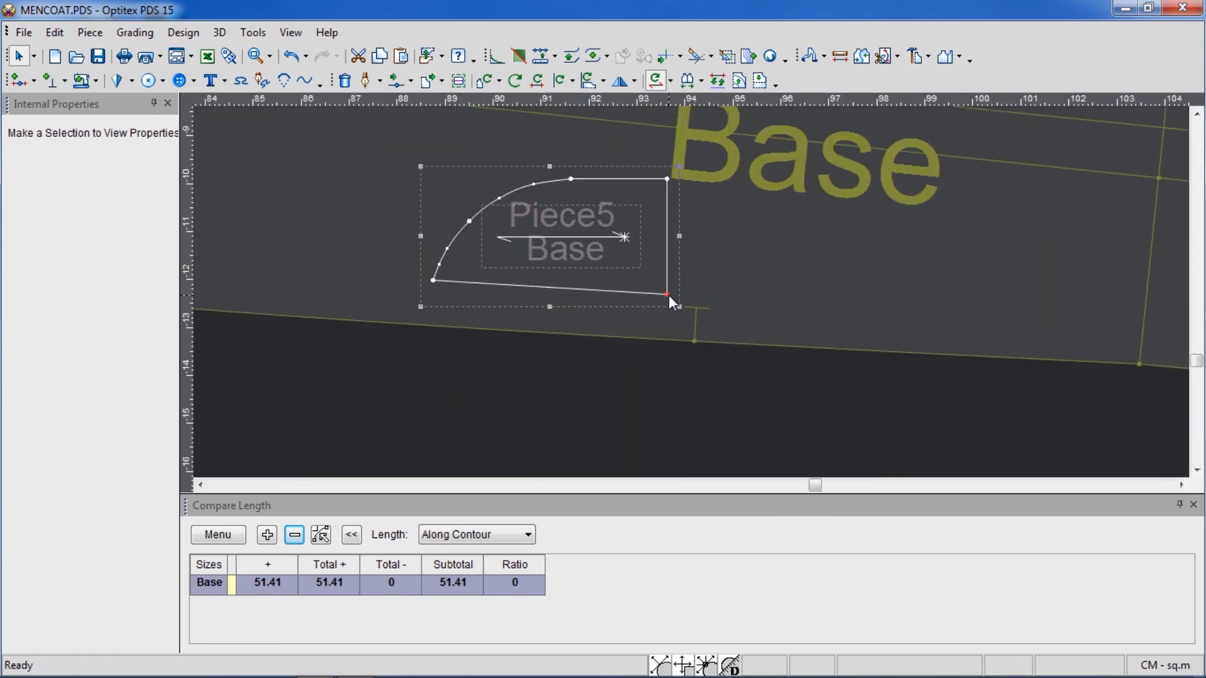
pyautogui.moveTo(669, 295); pyautogui.dragTo(696, 342)
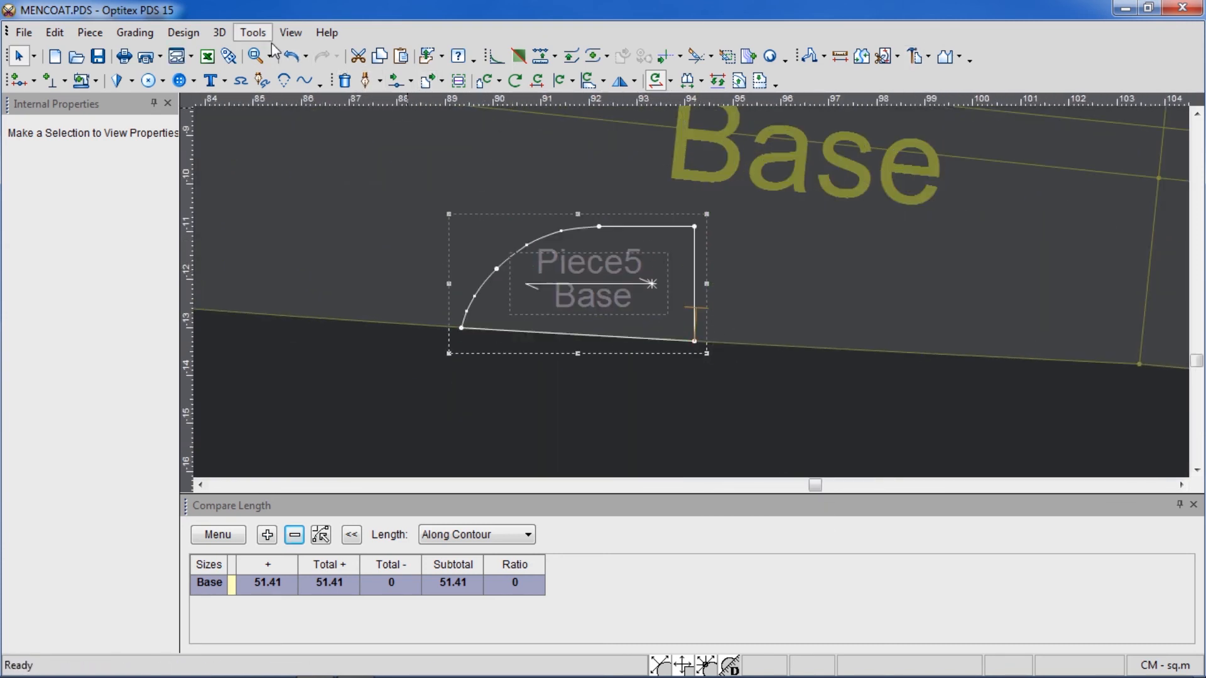
# - Copy the small flap piece onto Piece2 as a closed internal and delete the leftover small piece
pyautogui.click(183, 32)
pyautogui.moveTo(234, 263)
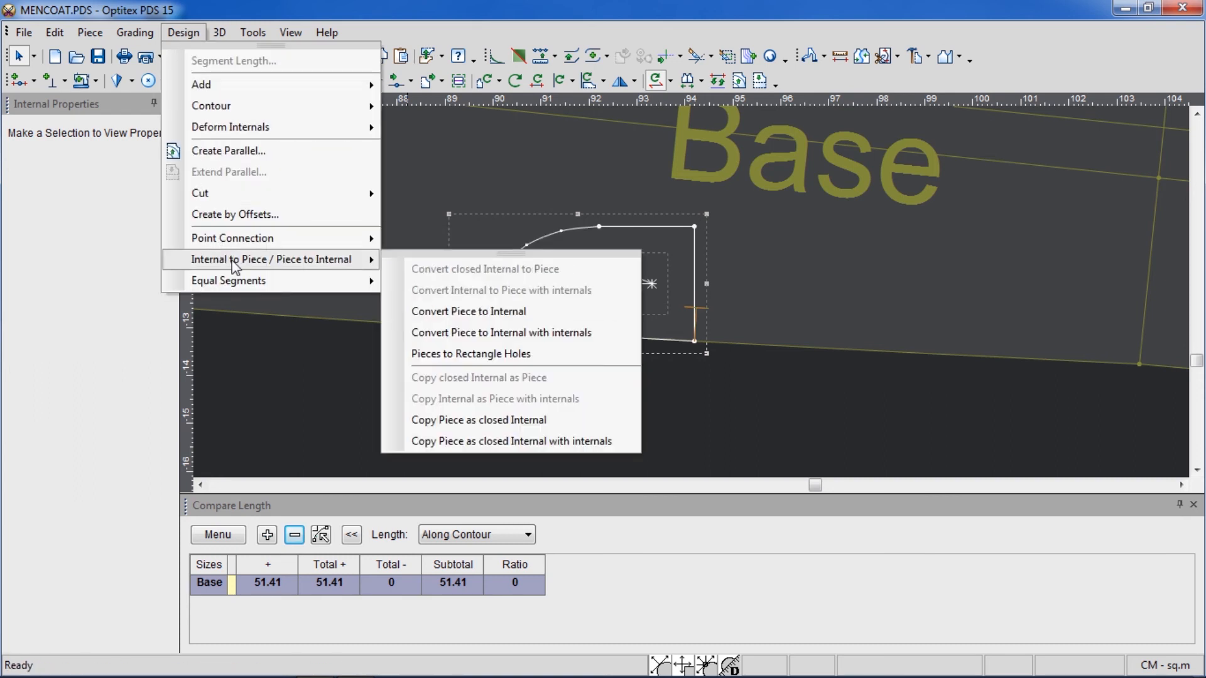
pyautogui.click(468, 424)
pyautogui.moveTo(683, 306); pyautogui.dragTo(645, 427)
pyautogui.scroll(-2, 652, 401)
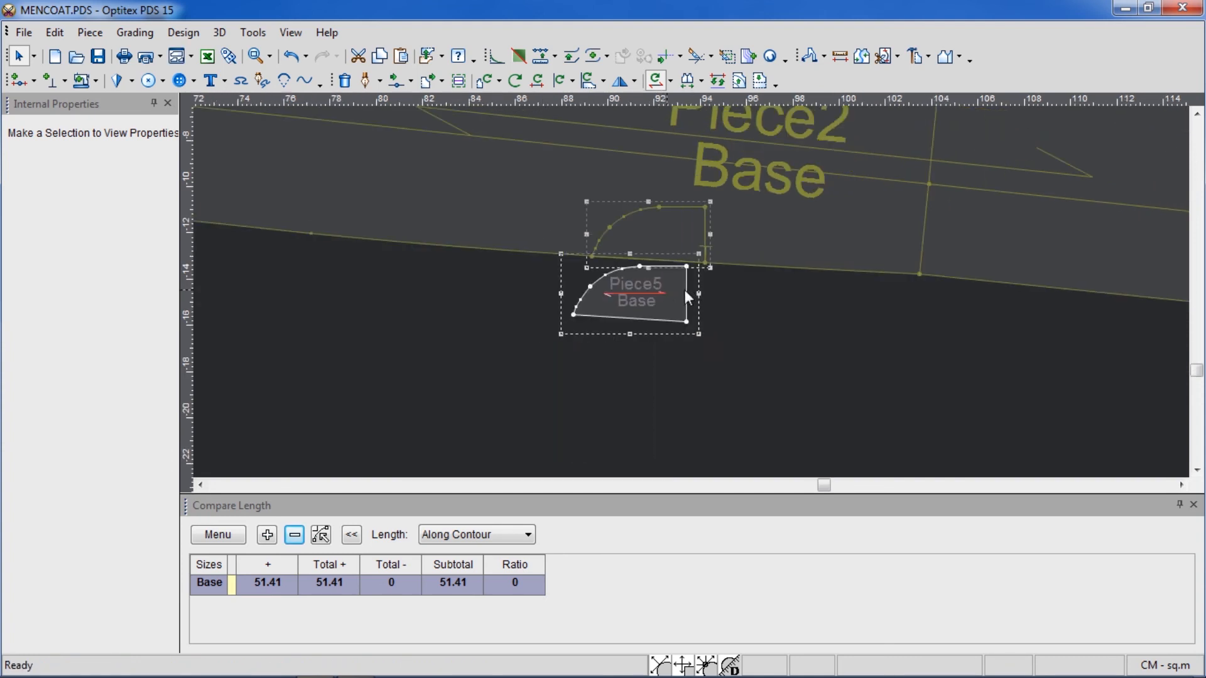
pyautogui.moveTo(653, 345); pyautogui.dragTo(633, 352)
pyautogui.press('Delete')
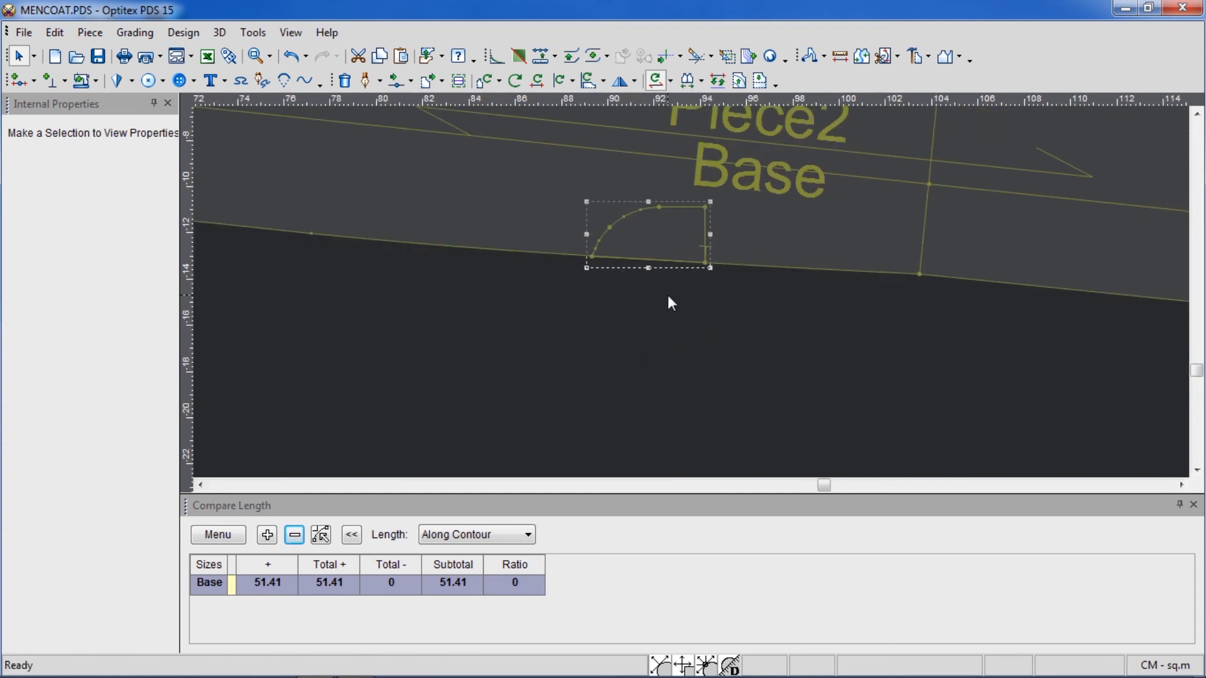
# - Rotate Piece2 back upright so its grain line aligns with the baseline
pyautogui.scroll(-4, 668, 296)
pyautogui.click(730, 285)
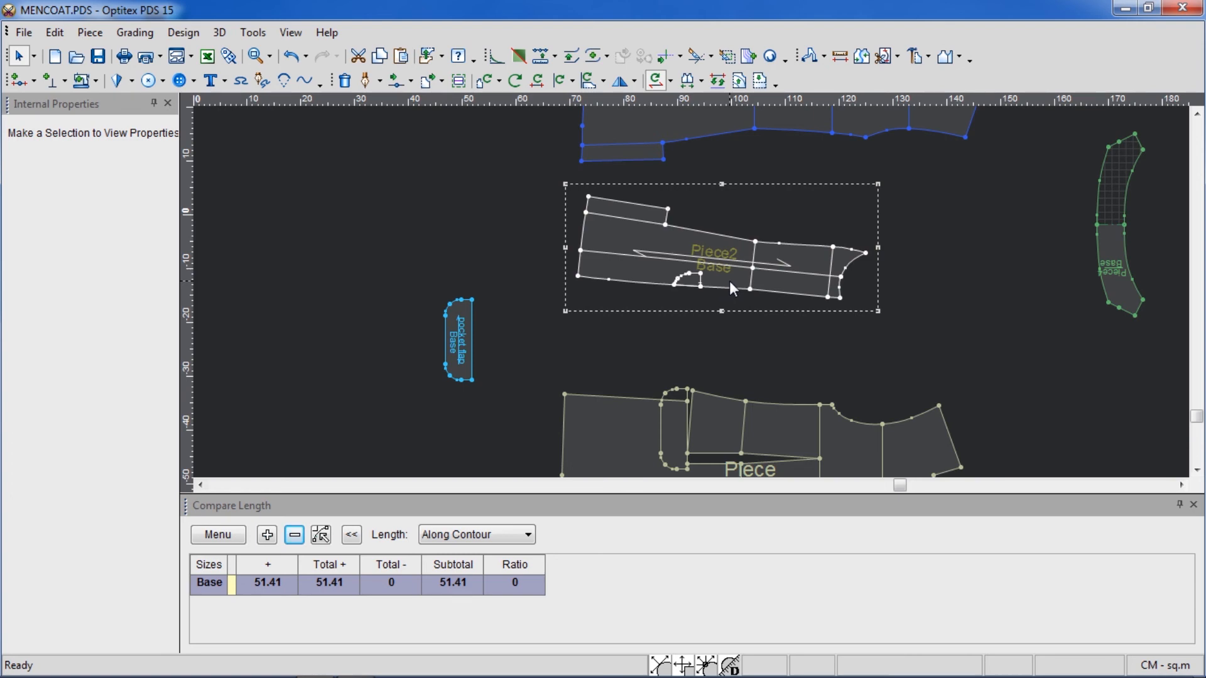
pyautogui.hotkey('ctrl', 'b')
# - Widen the pocket bag by moving the two points of its right edge outward about 2 cm
pyautogui.scroll(2, 710, 392)
pyautogui.scroll(2, 690, 292)
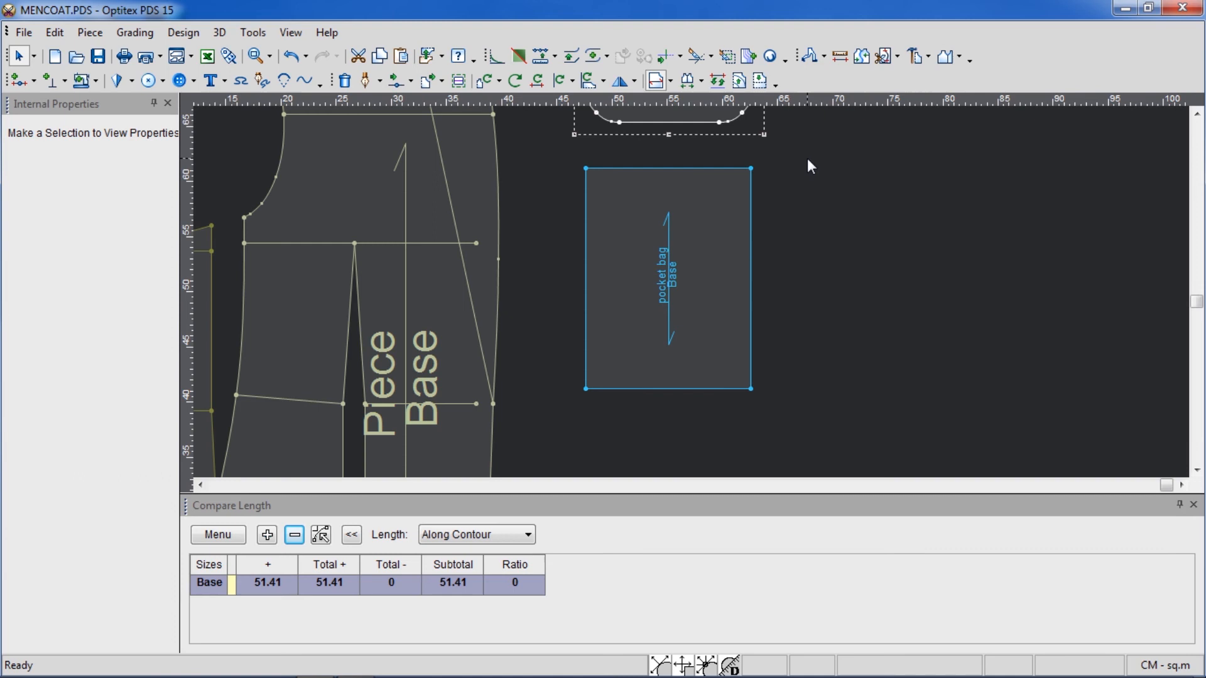
pyautogui.press('m')
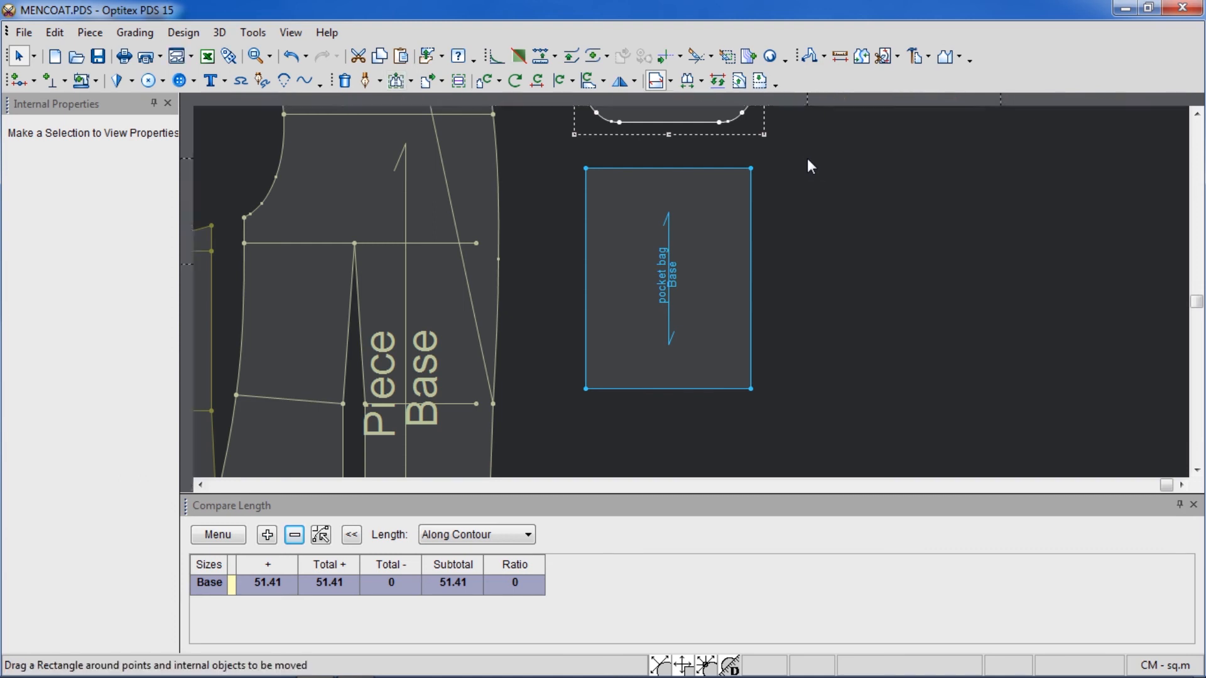
pyautogui.moveTo(805, 156); pyautogui.dragTo(743, 413)
pyautogui.click(750, 388)
pyautogui.click(751, 388)
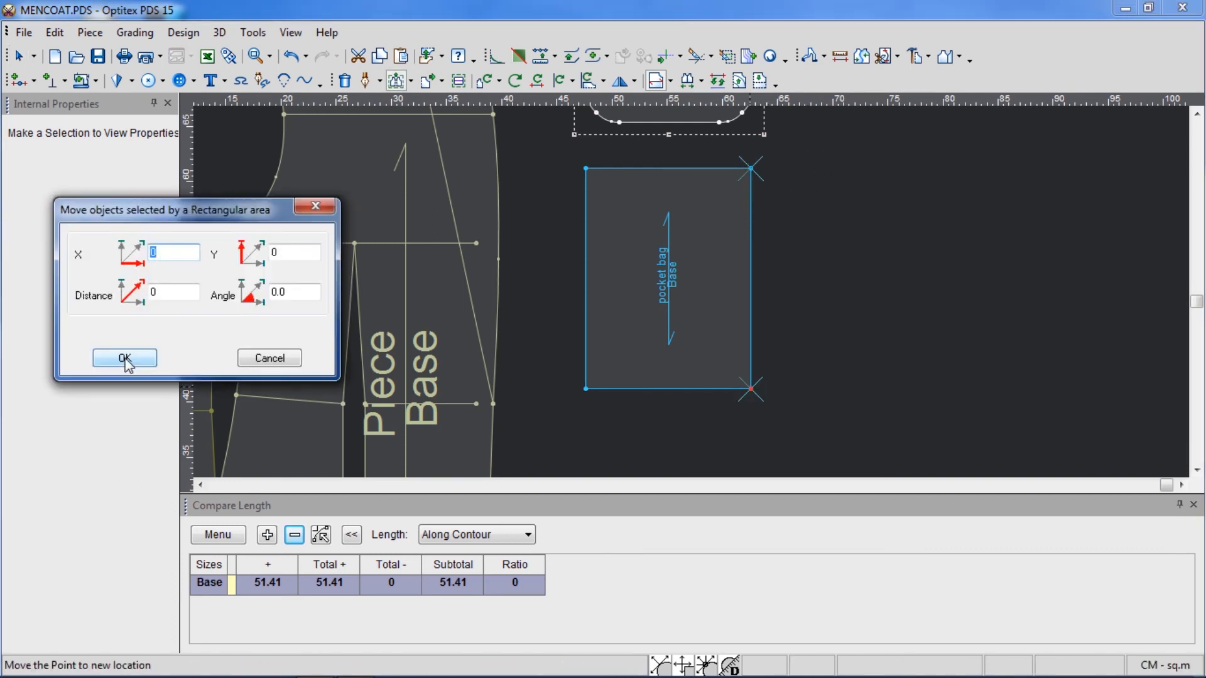
pyautogui.click(125, 358)
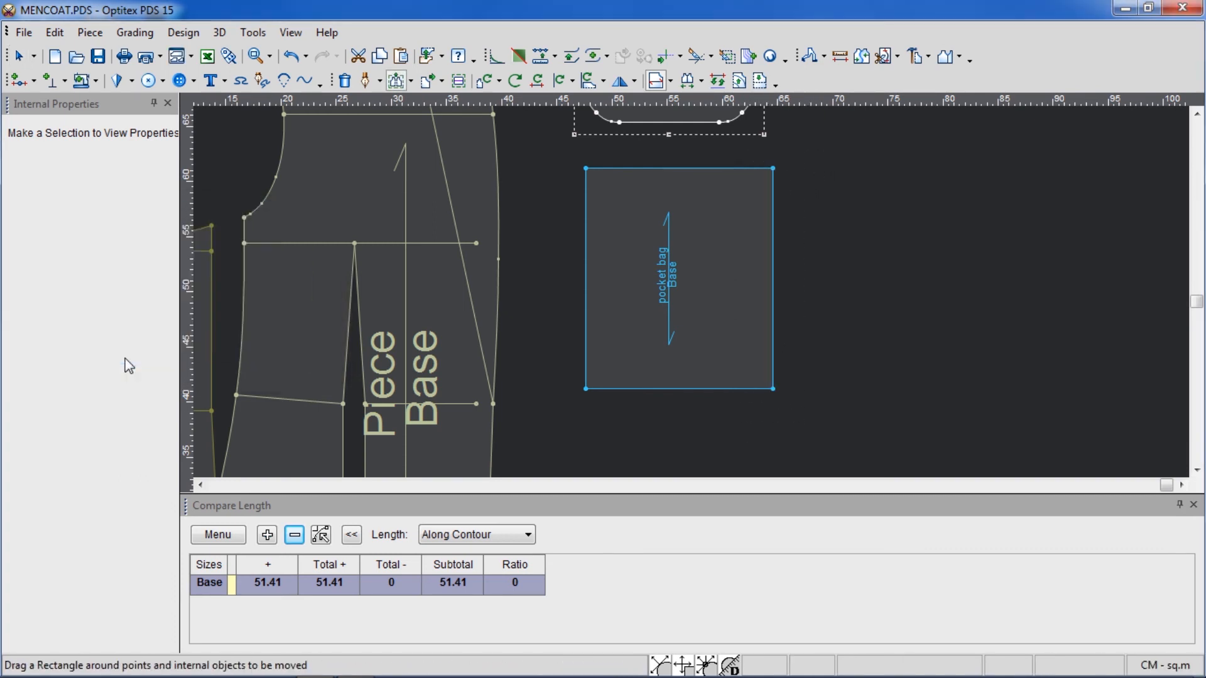
pyautogui.rightClick(787, 183)
pyautogui.click(789, 218)
# - Round both lower corners of the pocket bag with a radius of 4 cm
pyautogui.scroll(-2, 692, 292)
pyautogui.scroll(3, 691, 292)
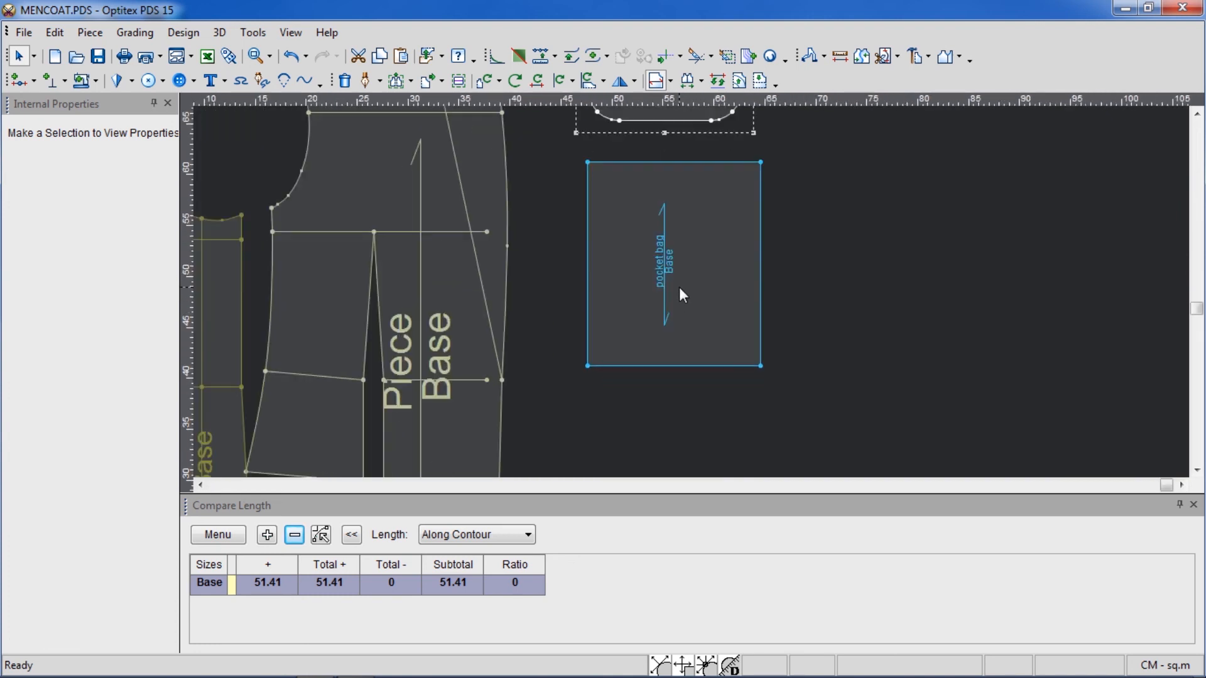
pyautogui.click(583, 388)
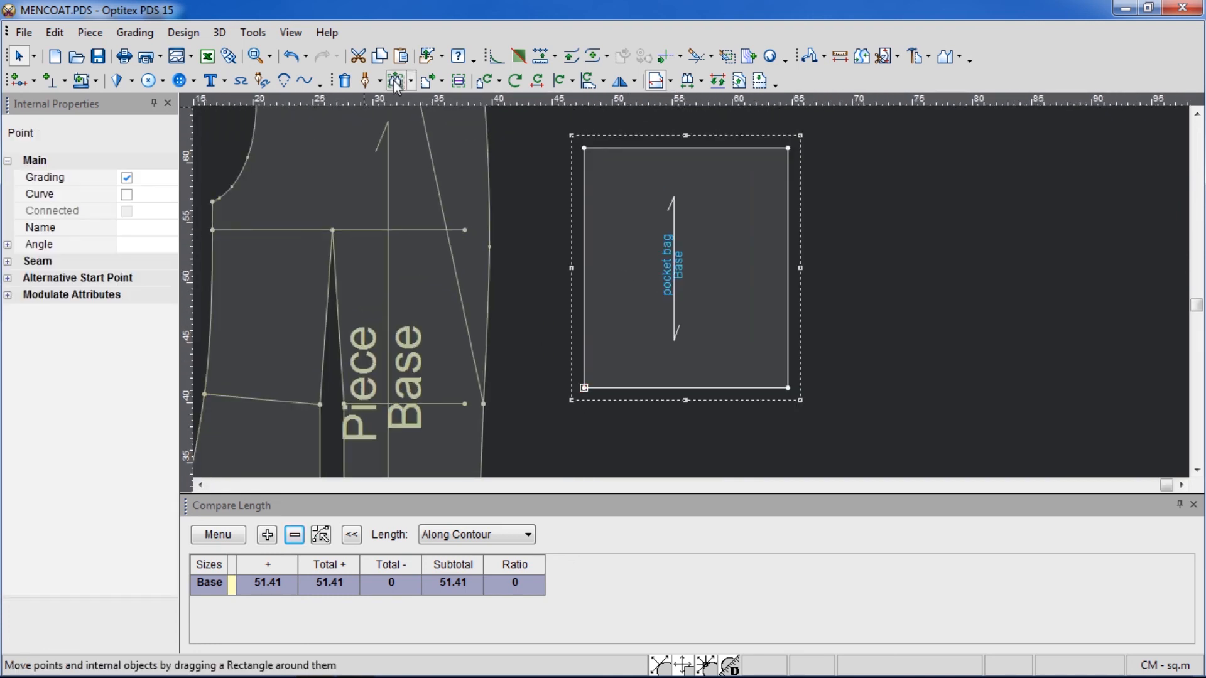
pyautogui.click(495, 63)
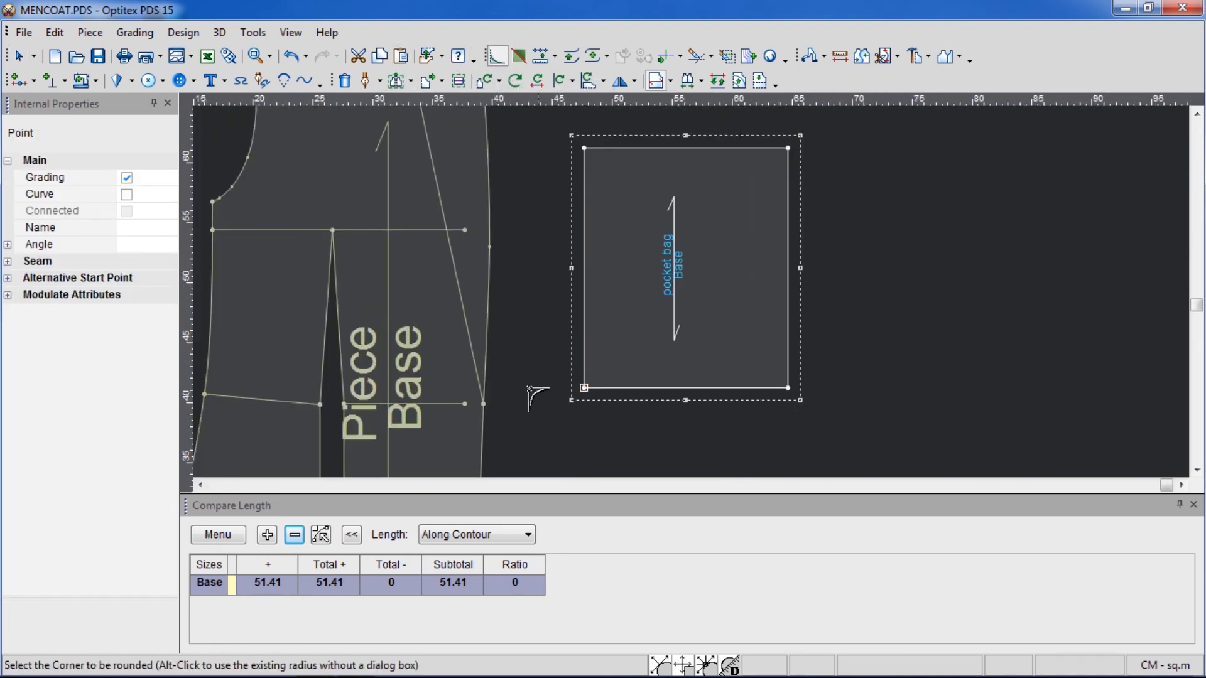
pyautogui.click(584, 388)
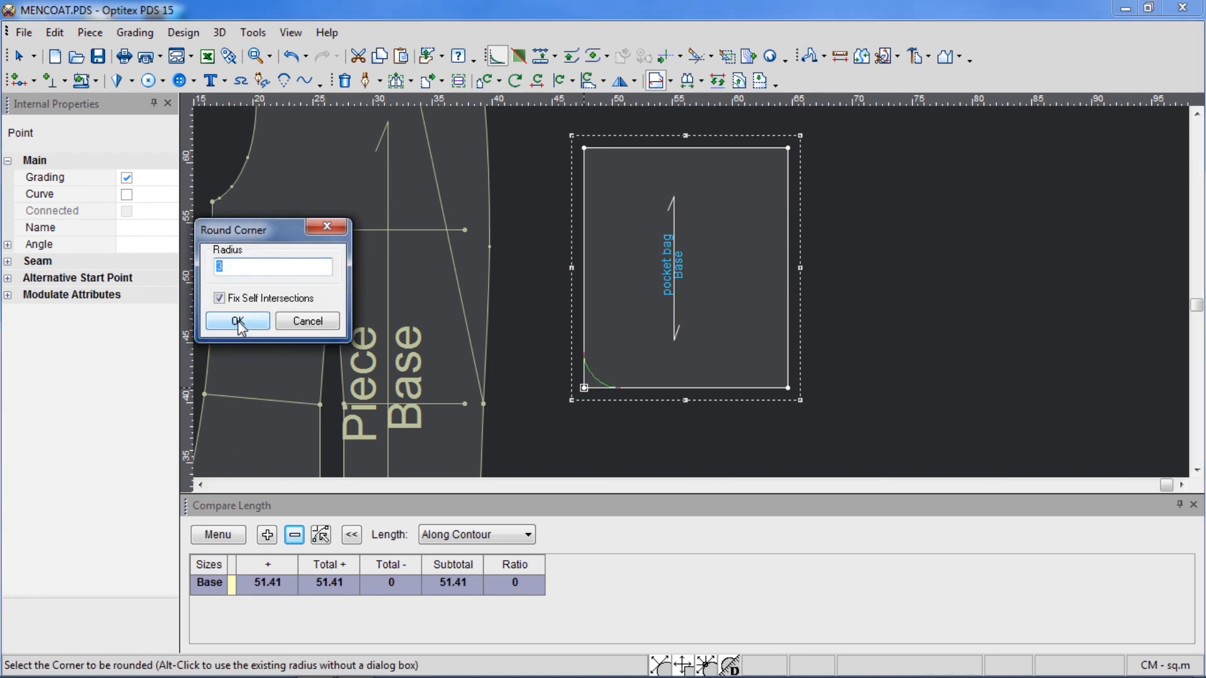
pyautogui.write('4')
pyautogui.click(238, 322)
pyautogui.click(788, 388)
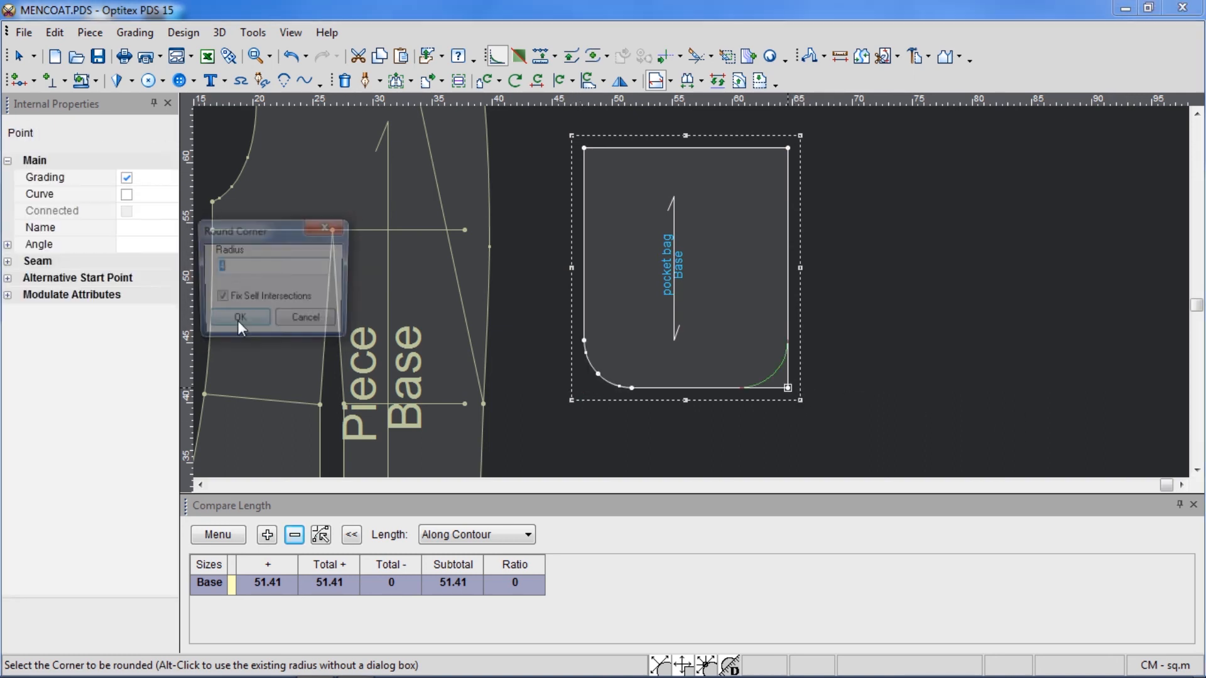
pyautogui.click(239, 317)
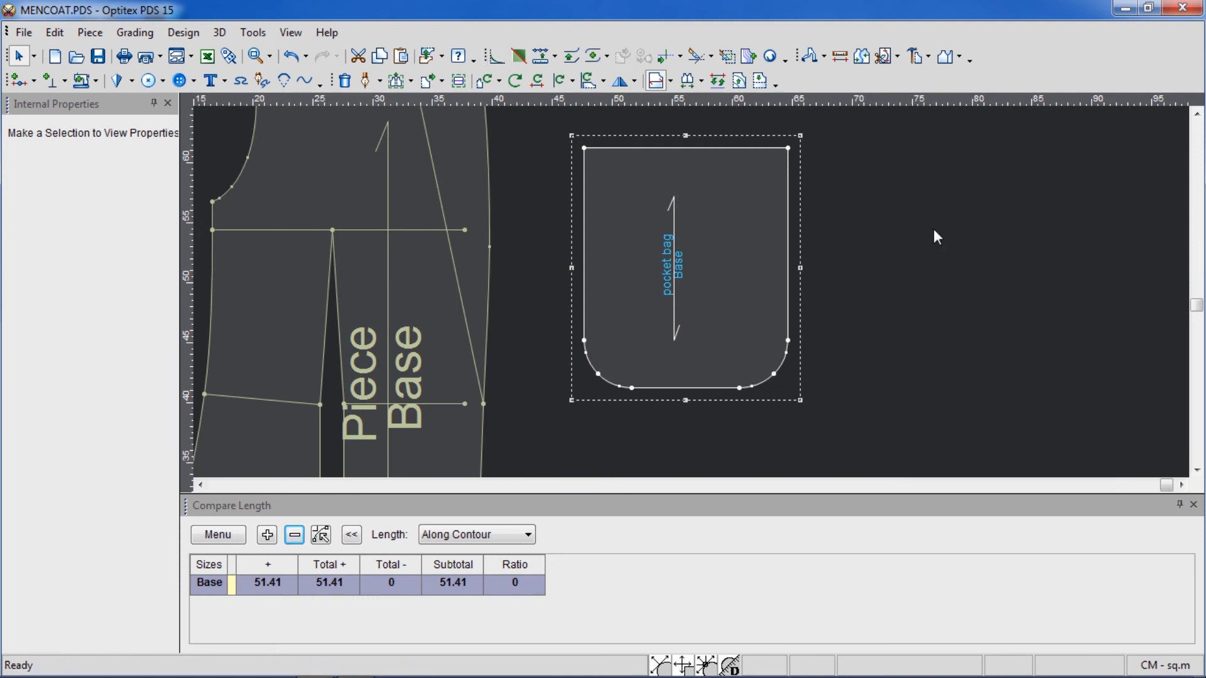
# - Start an internal contour on the pocket bag 1 cm right of and 1 cm below its upper left corner
pyautogui.scroll(-2, 692, 292)
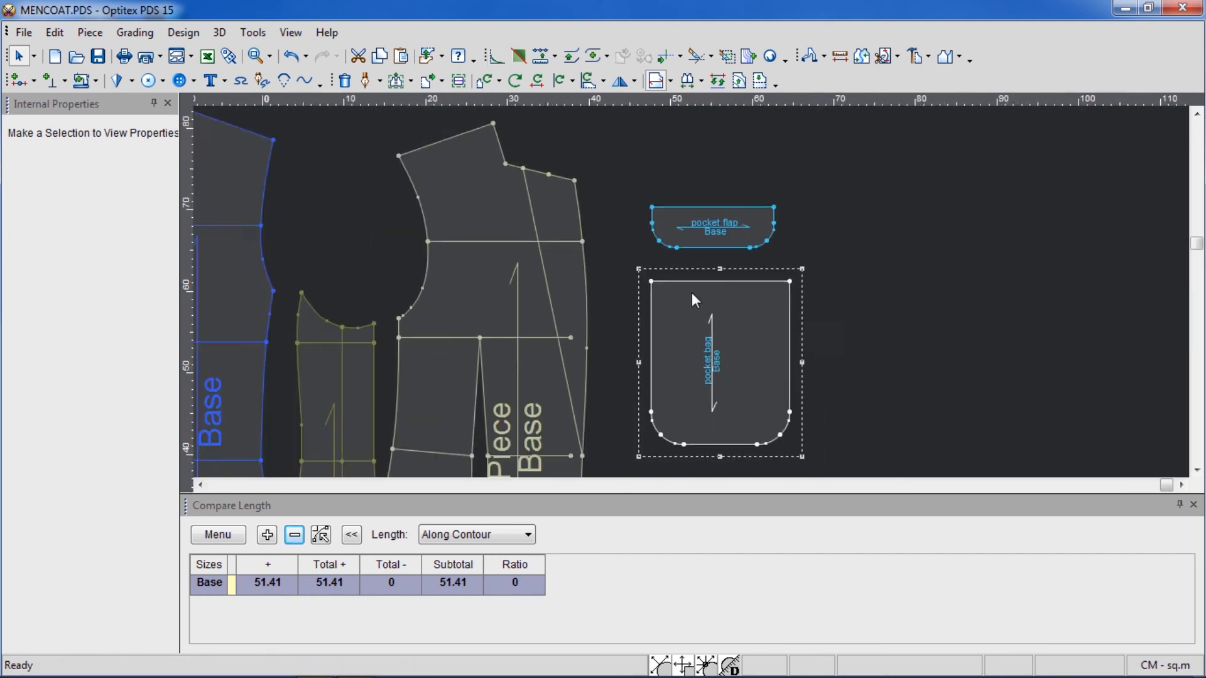
pyautogui.scroll(4, 693, 298)
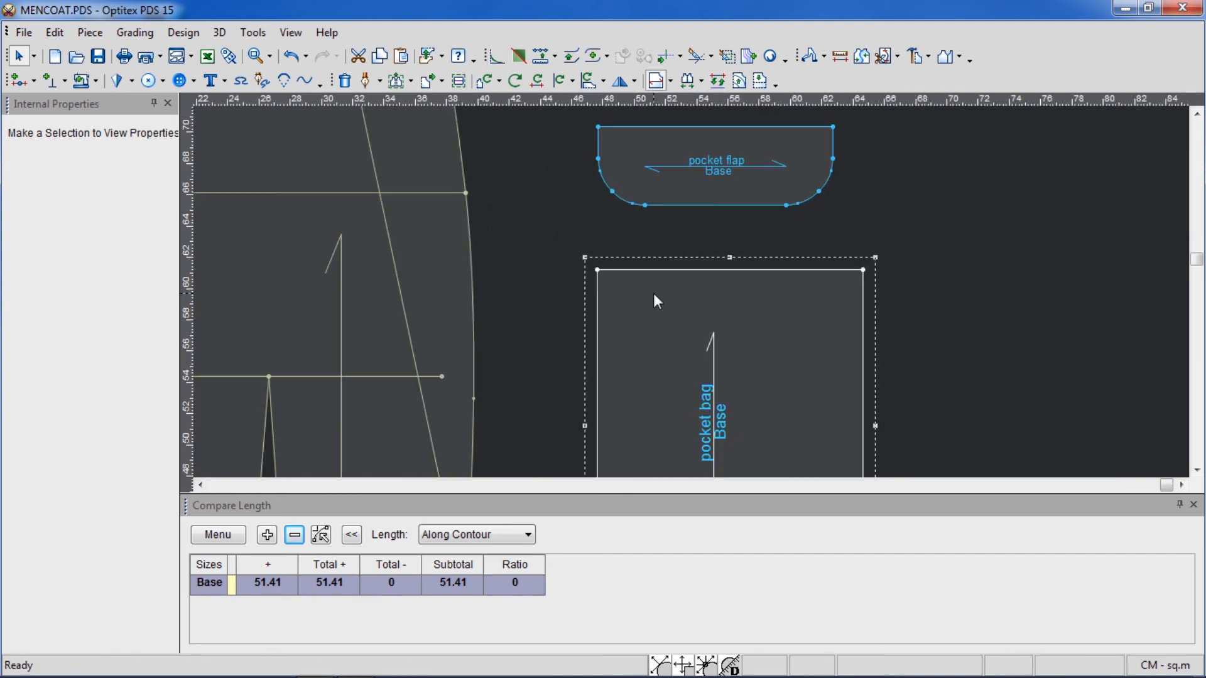
pyautogui.press('d')
pyautogui.click(597, 270)
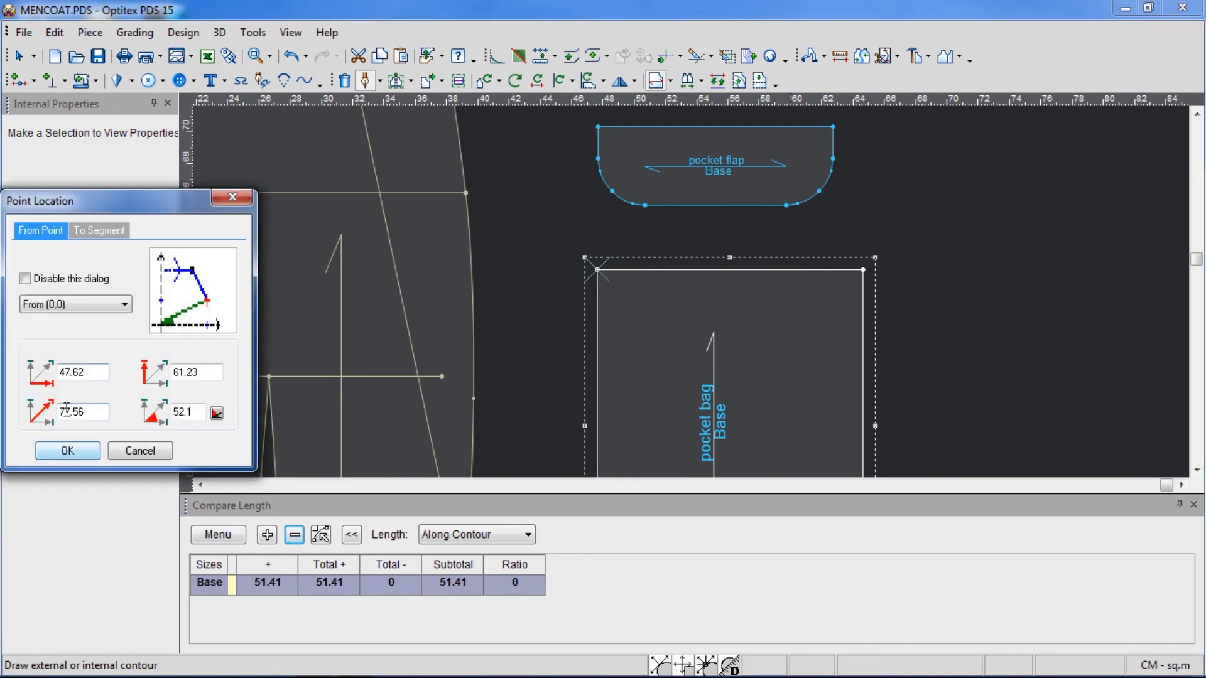
pyautogui.click(72, 304)
pyautogui.click(75, 343)
pyautogui.moveTo(91, 371); pyautogui.dragTo(57, 368)
pyautogui.click(66, 309)
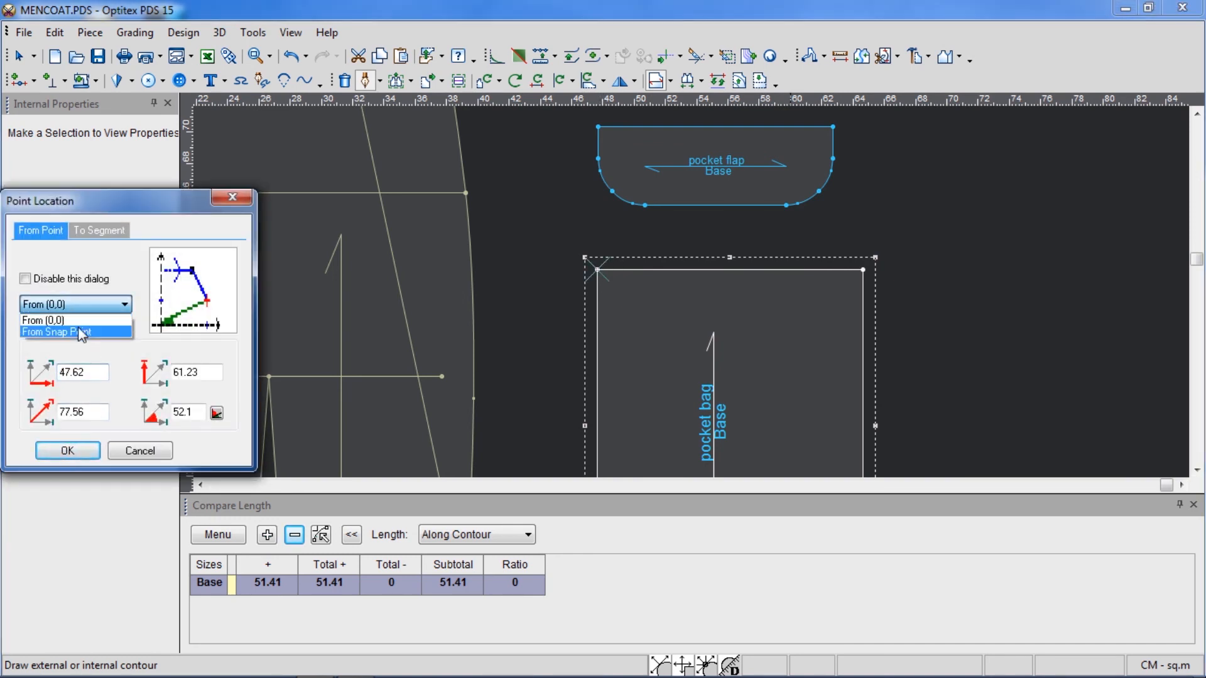
pyautogui.click(82, 332)
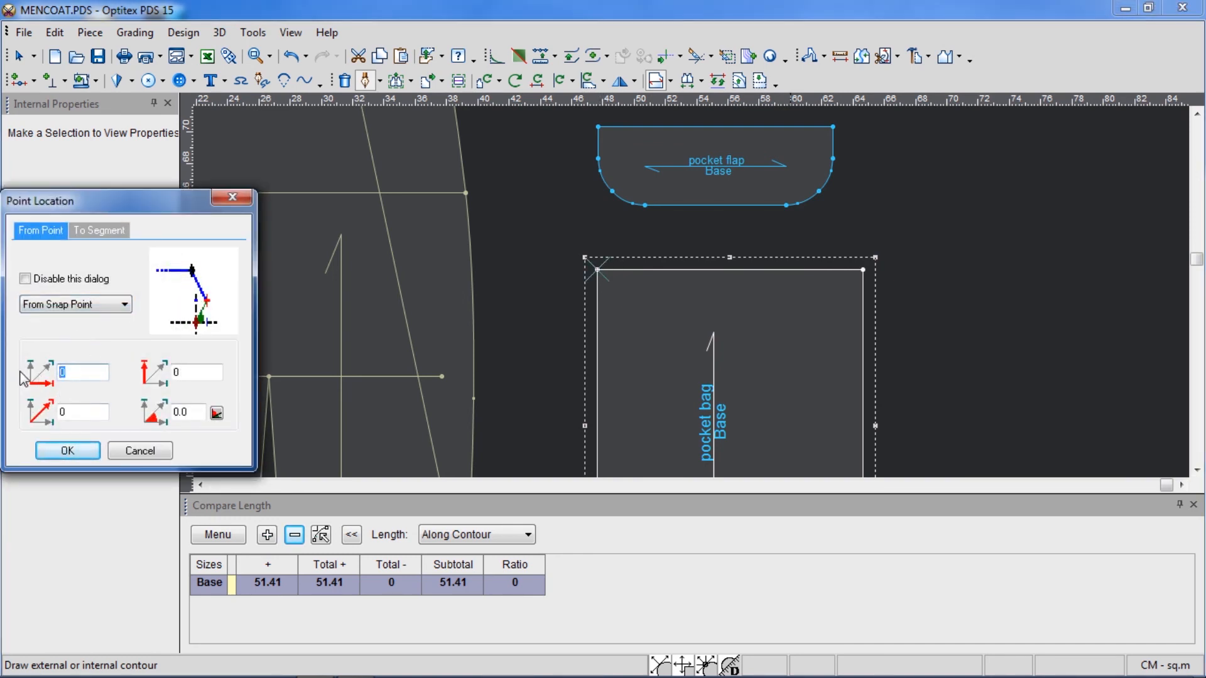
pyautogui.write('1')
pyautogui.press('Tab')
pyautogui.write('1')
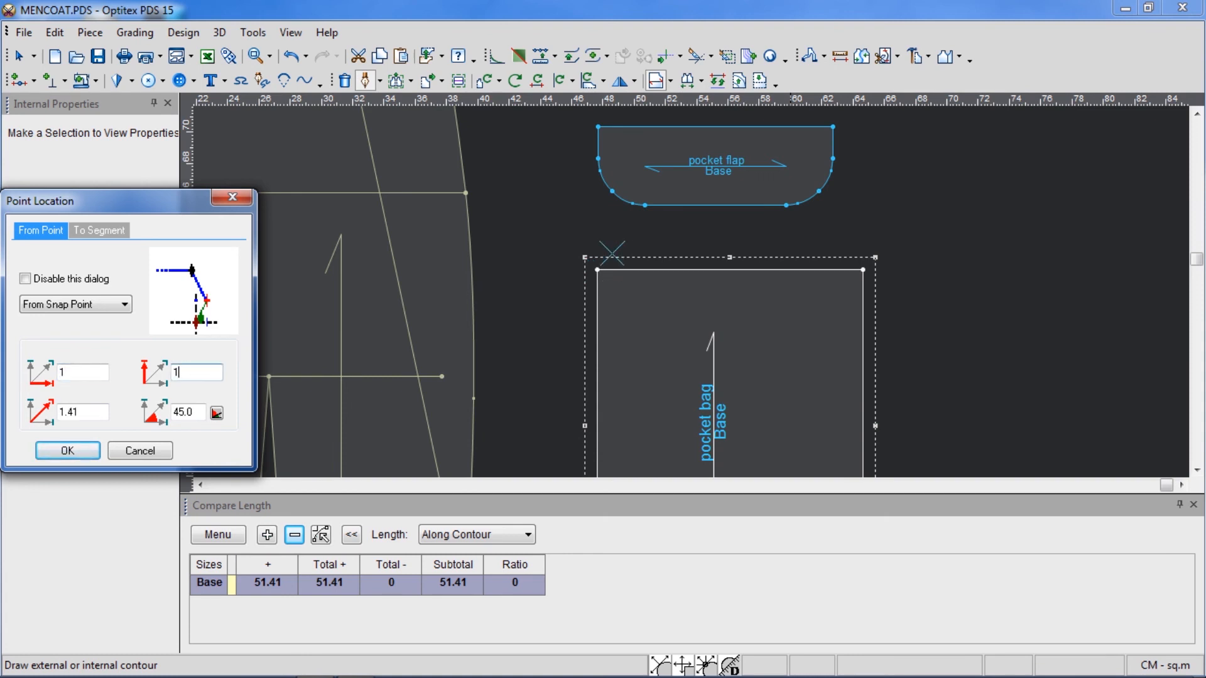
pyautogui.press('Return')
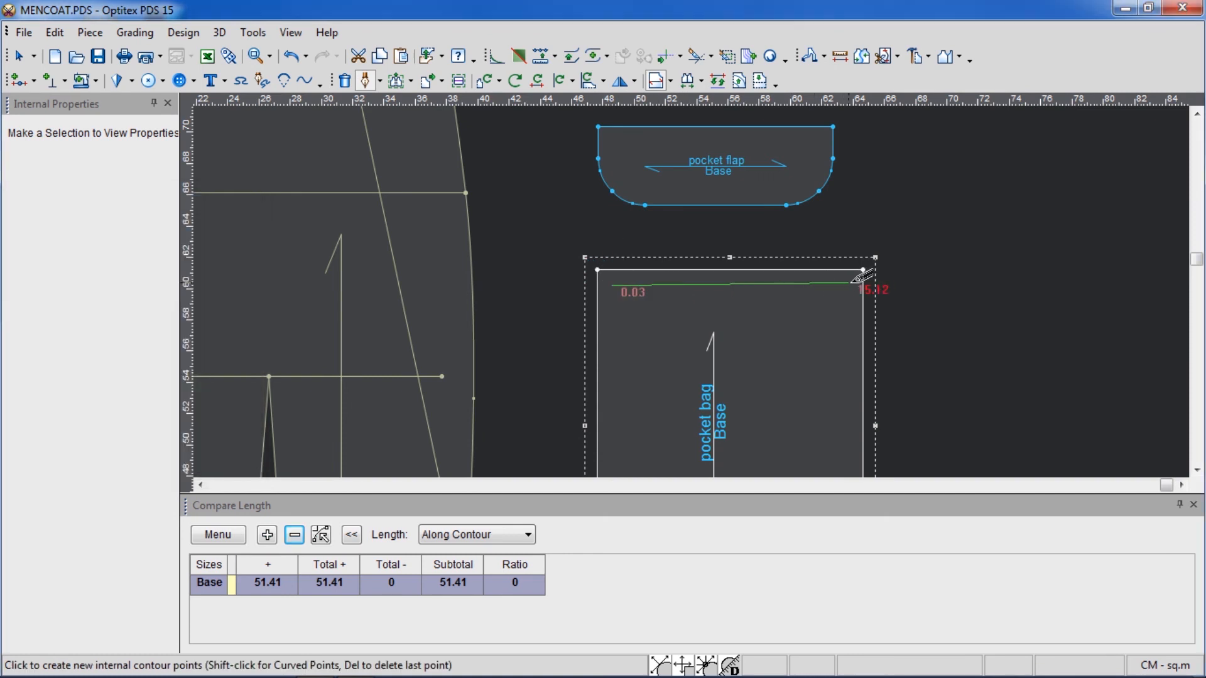
# - Finish the pocket bag's internal contour as a horizontal line with its end point 15 cm to the right
pyautogui.click(843, 283)
pyautogui.write('15')
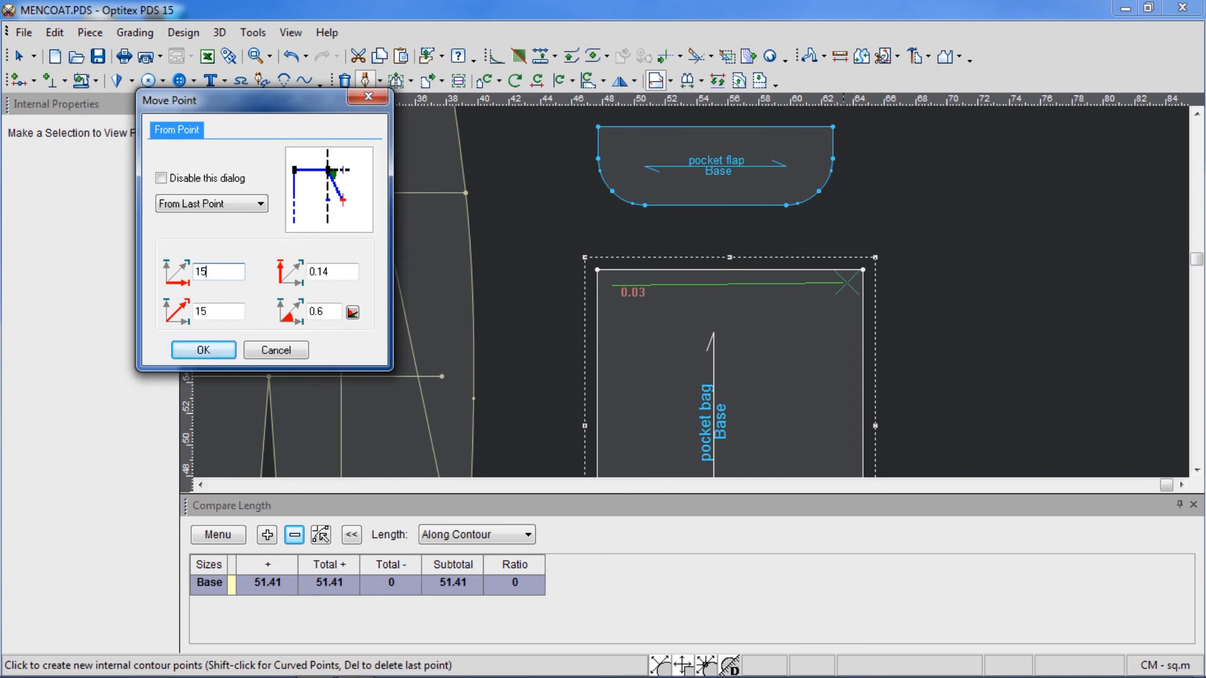
pyautogui.press('Tab')
pyautogui.write('-8')
pyautogui.press('Return')
pyautogui.rightClick(857, 190)
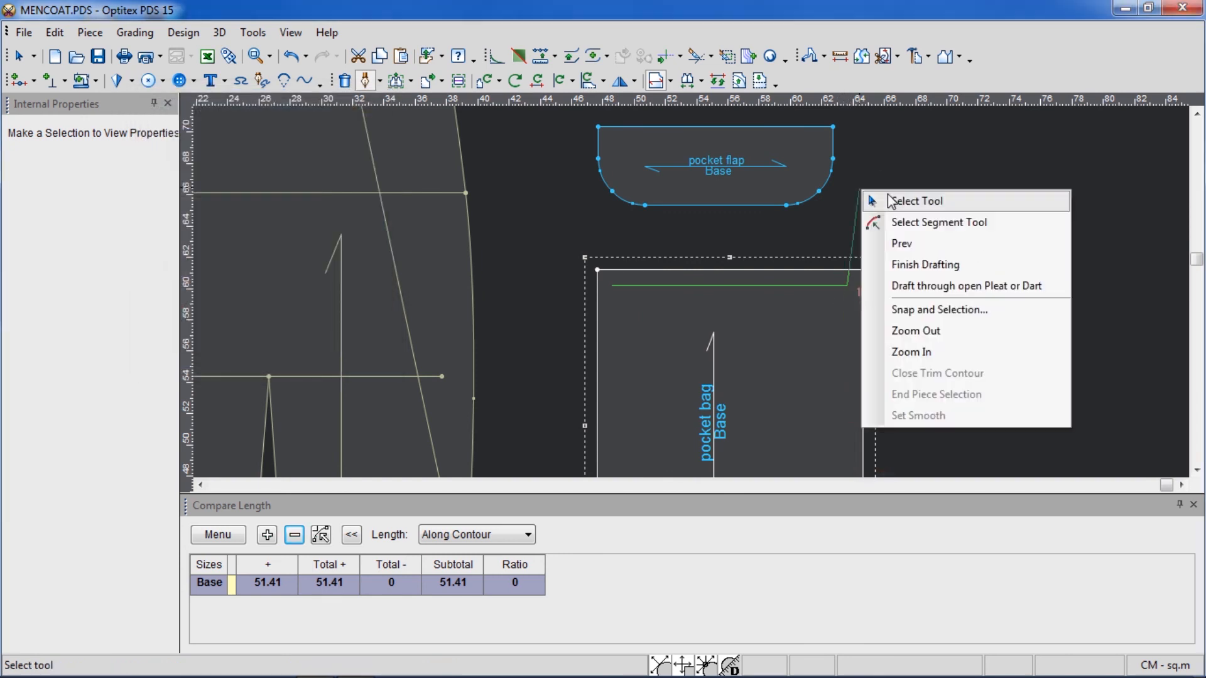
pyautogui.click(870, 196)
# - Duplicate the pocket bag's internal line three times at a vertical offset of -0.5 cm and delete the lowest copy
pyautogui.click(761, 288)
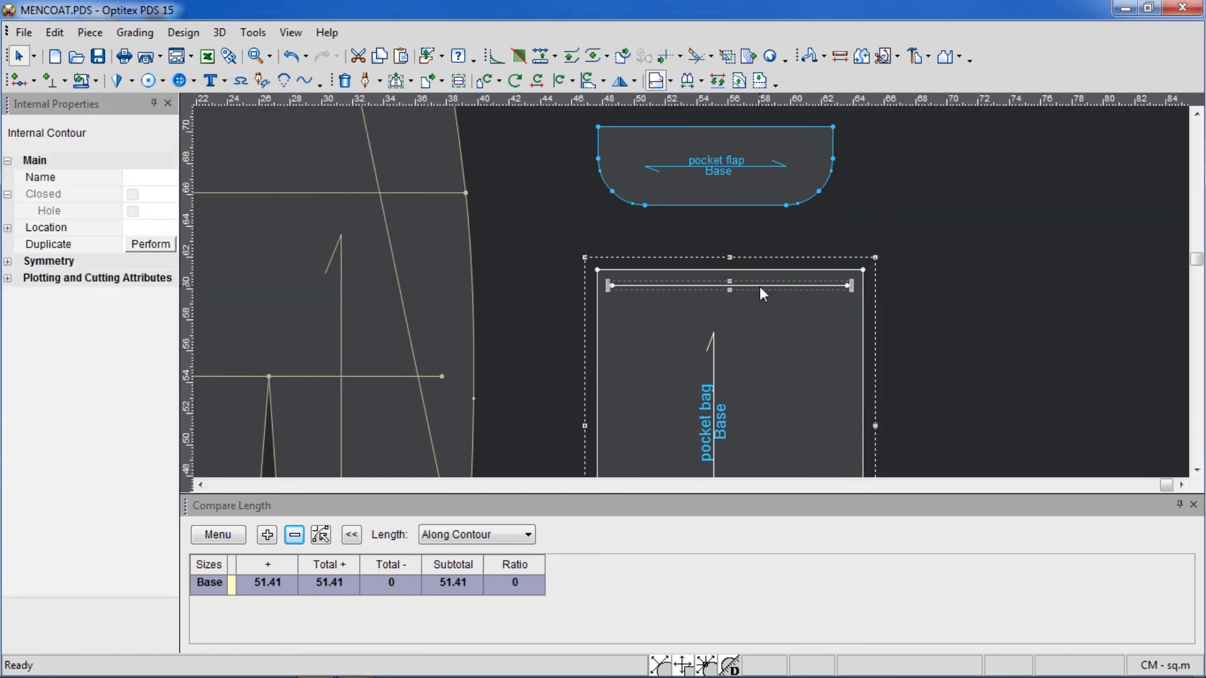
pyautogui.click(151, 244)
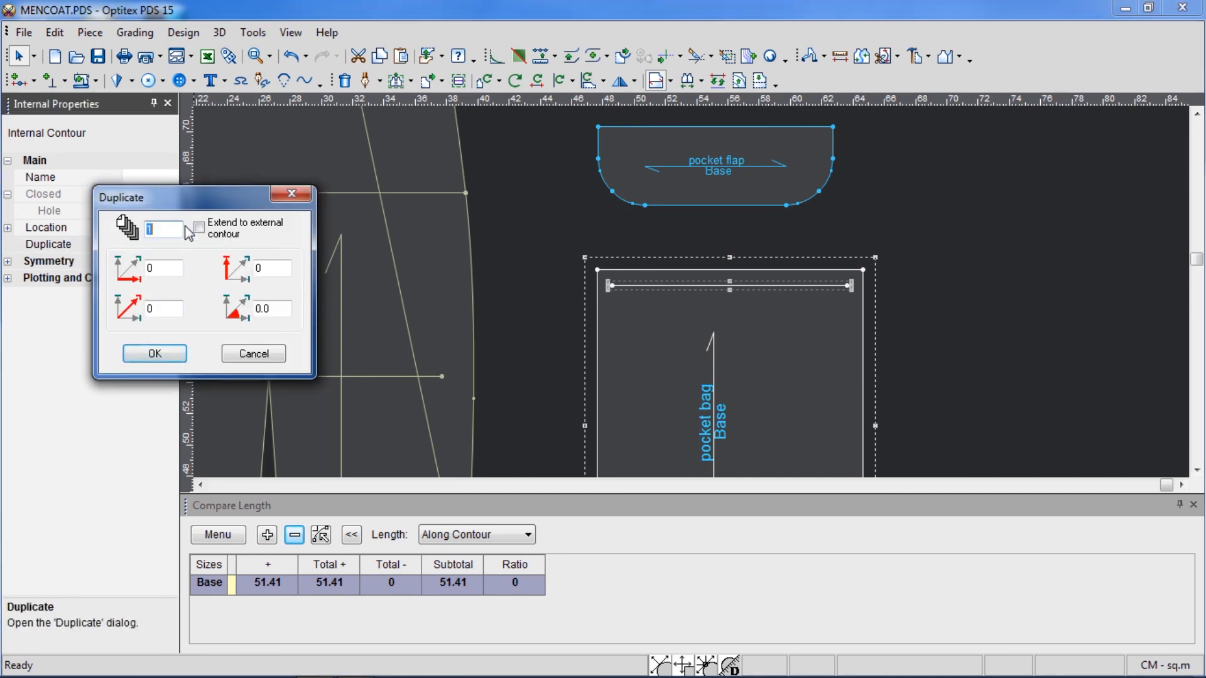
pyautogui.write('3')
pyautogui.doubleClick(264, 268)
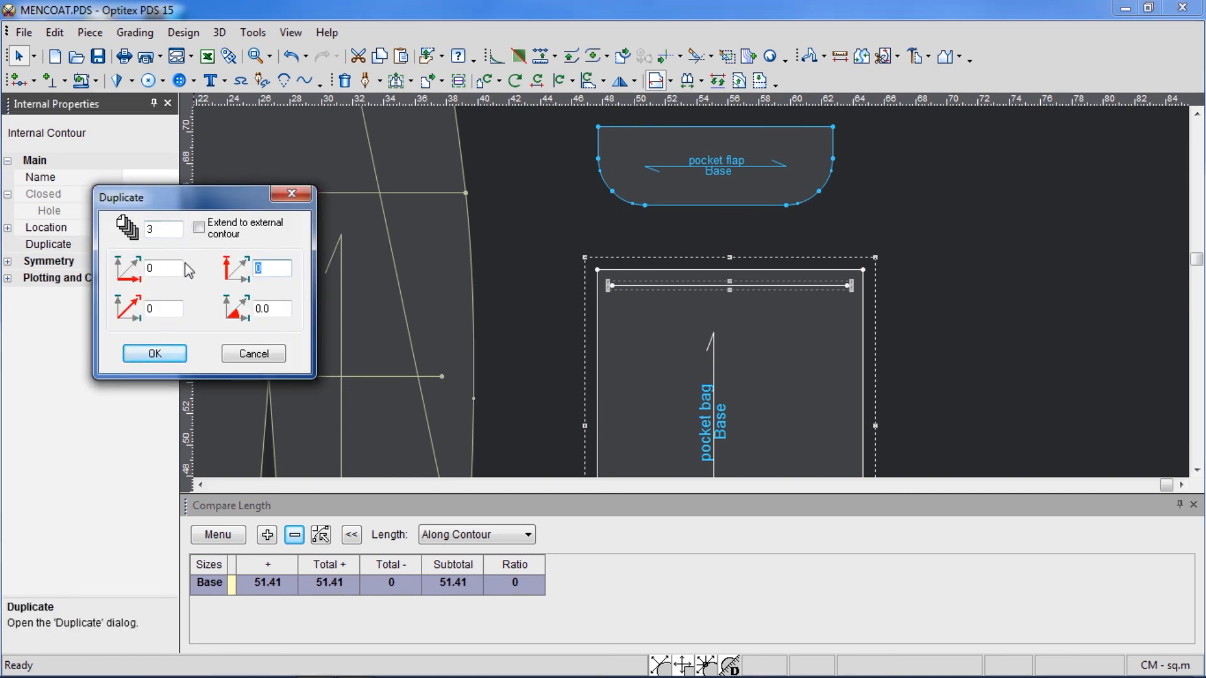
pyautogui.press('BackSpace')
pyautogui.write('-.5')
pyautogui.press('Return')
pyautogui.click(904, 319)
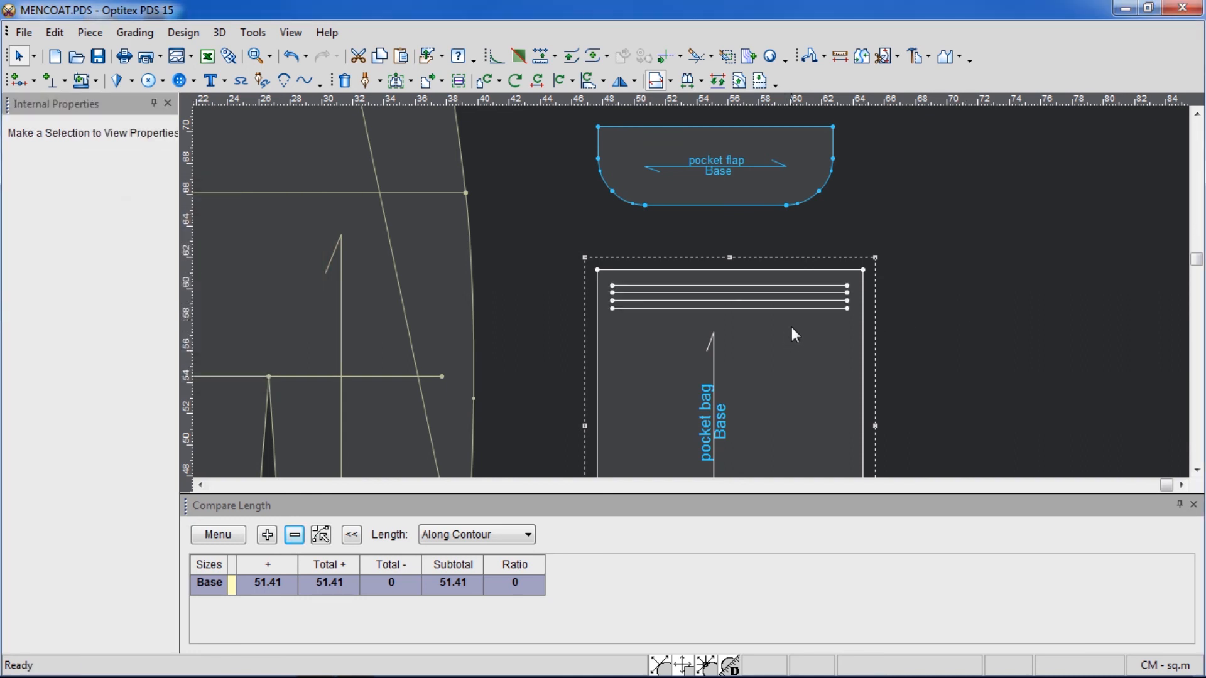
pyautogui.click(786, 309)
pyautogui.press('Delete')
# - Separate Piece2 from the front piece and shift the pocket flap and pocket bag clear of them
pyautogui.scroll(2, 882, 299)
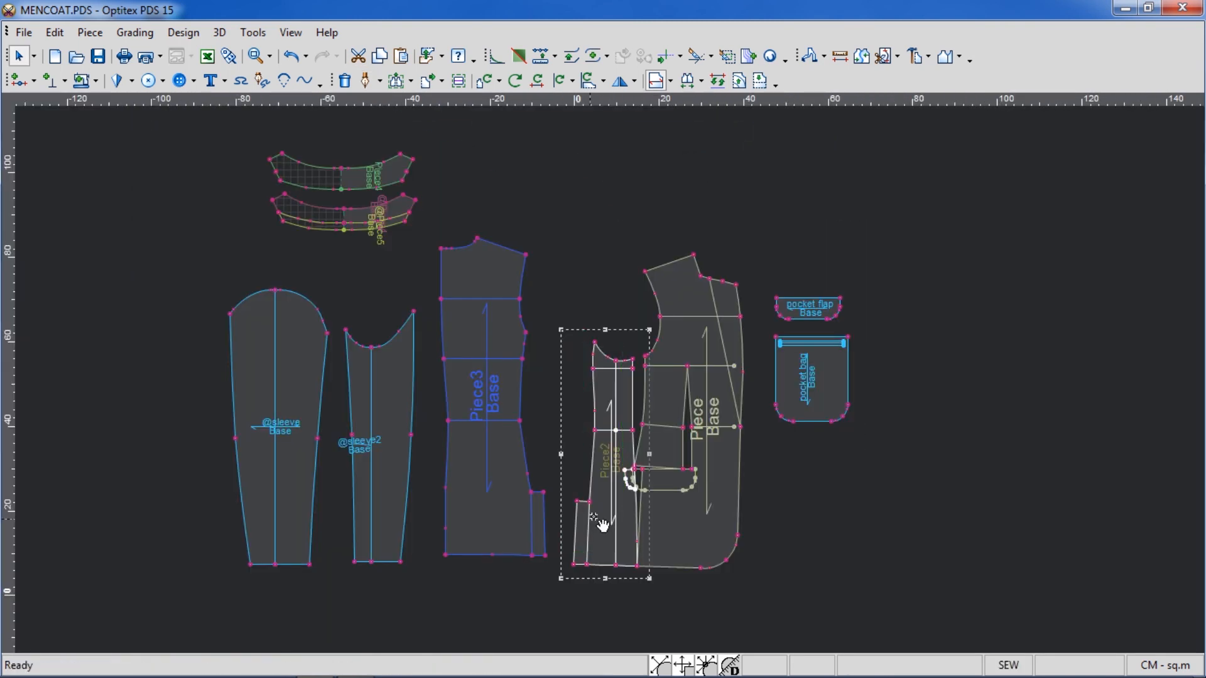
pyautogui.moveTo(607, 536); pyautogui.dragTo(686, 536)
pyautogui.click(823, 309)
pyautogui.moveTo(835, 412); pyautogui.dragTo(856, 411)
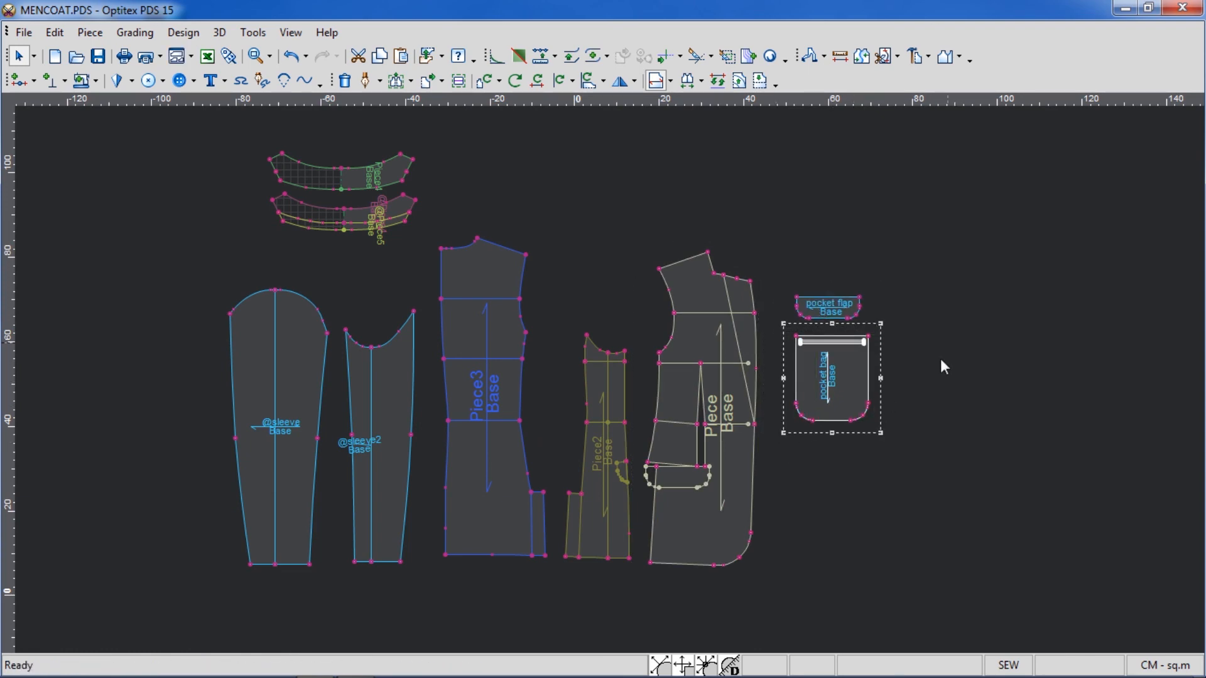
# - Add a seam allowance around all the pattern pieces
pyautogui.click(253, 32)
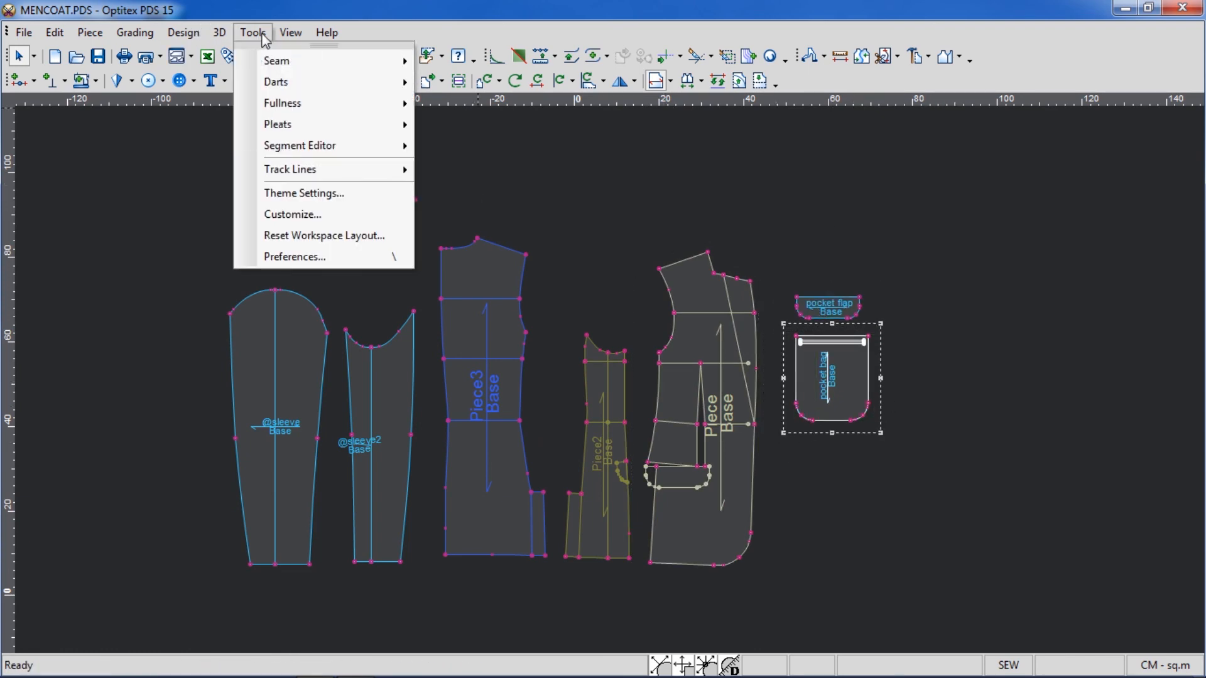
pyautogui.moveTo(290, 32)
pyautogui.click(316, 275)
# - Set the seam width along the straight part of the front piece's hem to 3 cm
pyautogui.scroll(3, 613, 375)
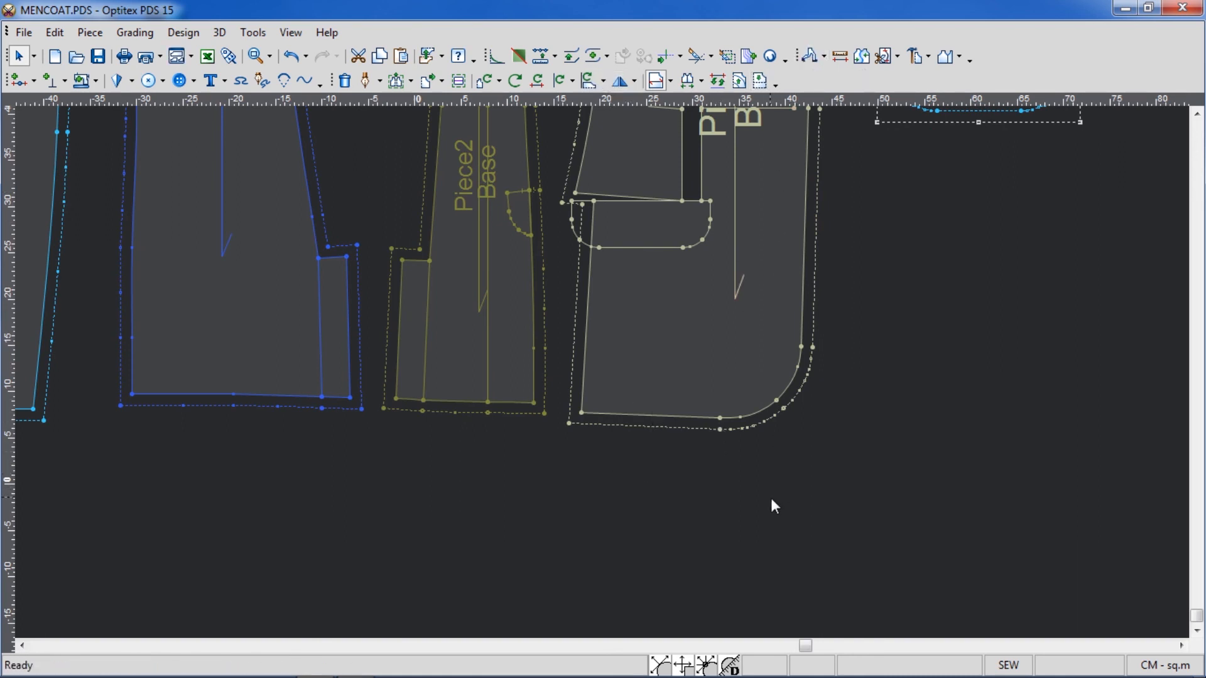
pyautogui.press('s')
pyautogui.click(720, 418)
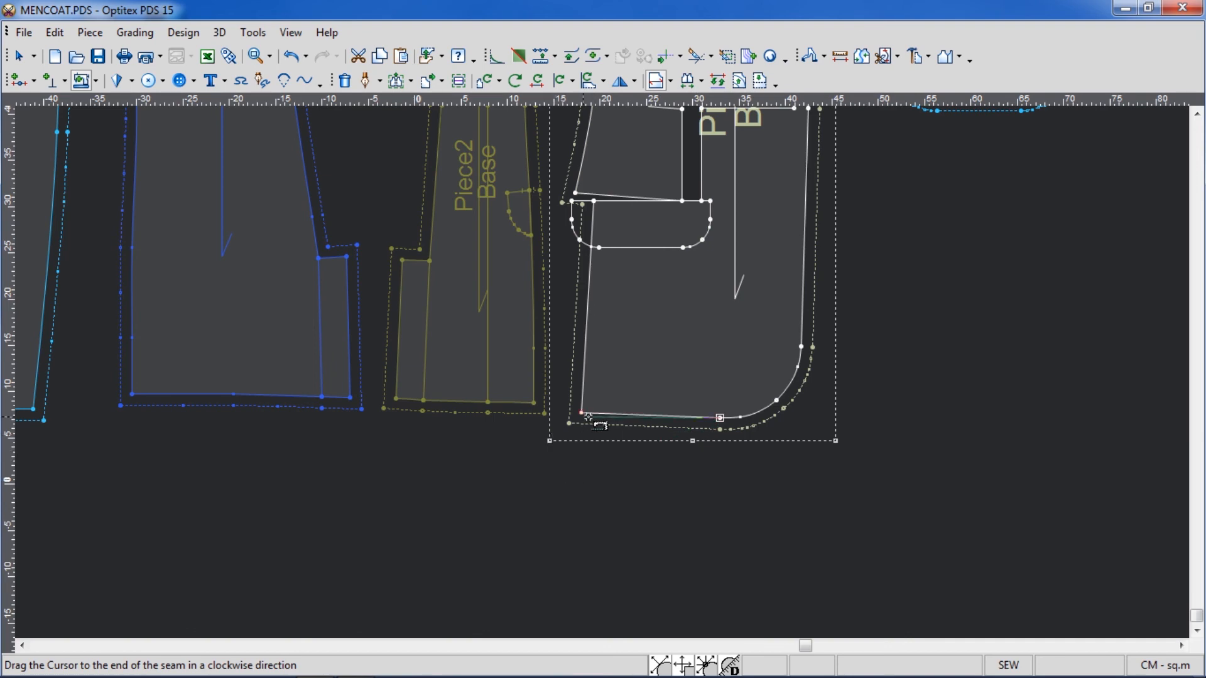
pyautogui.click(588, 416)
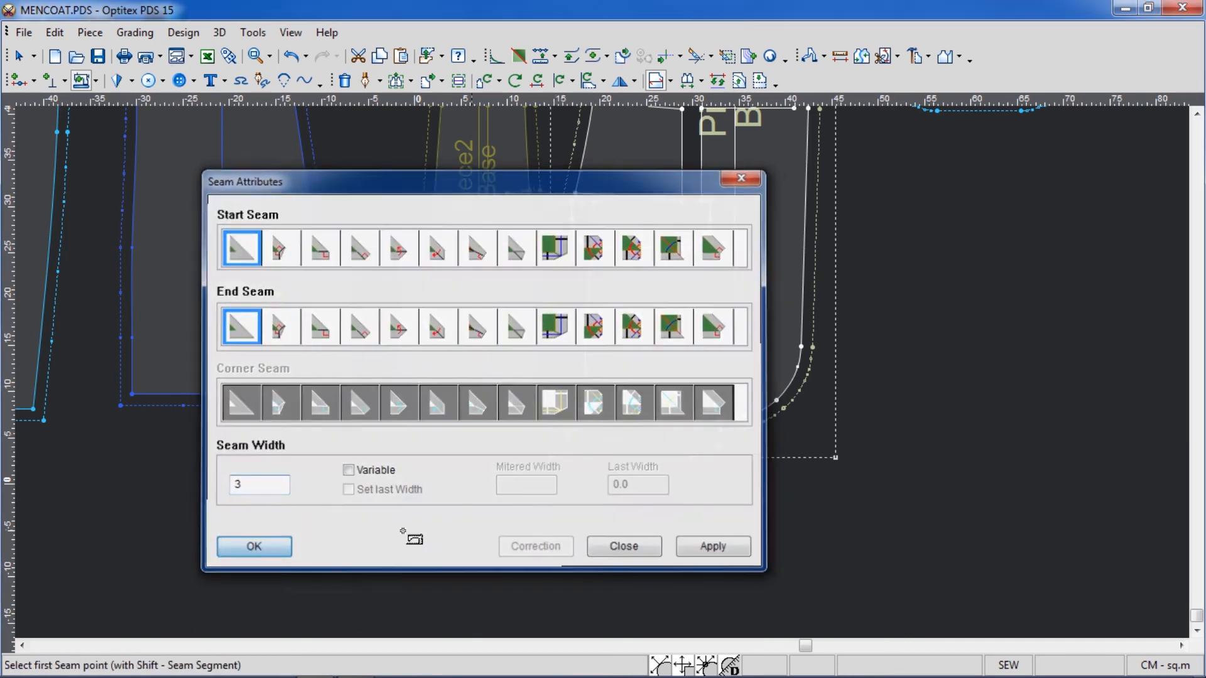
pyautogui.press('Return')
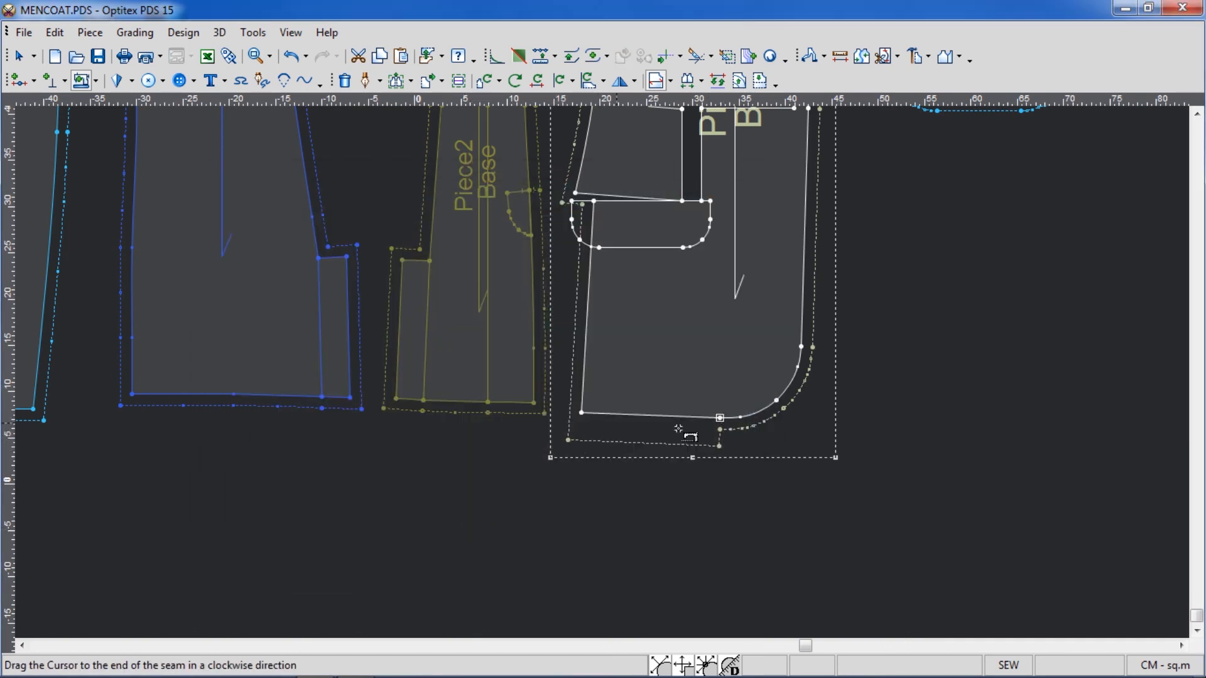
# - Set the hem seam width of the front piece, Piece2 and the back piece to 4 cm
pyautogui.click(583, 414)
pyautogui.write('4')
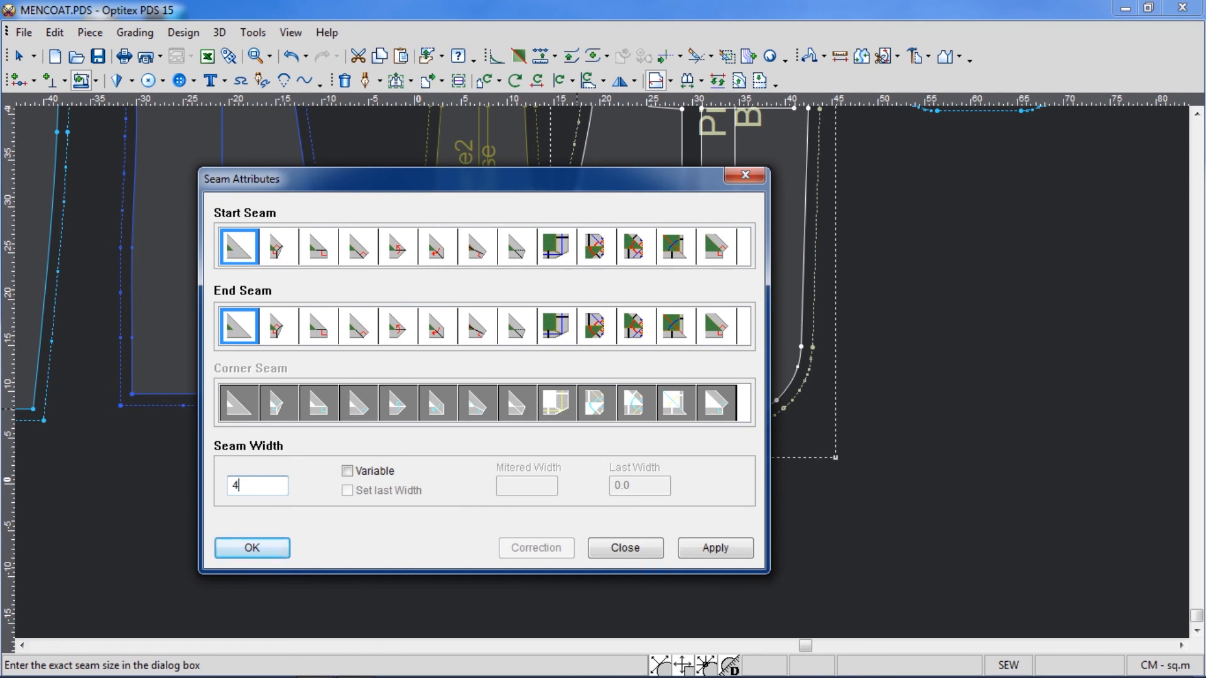
pyautogui.press('Return')
pyautogui.moveTo(389, 402); pyautogui.dragTo(130, 395)
pyautogui.write('4')
pyautogui.press('Return')
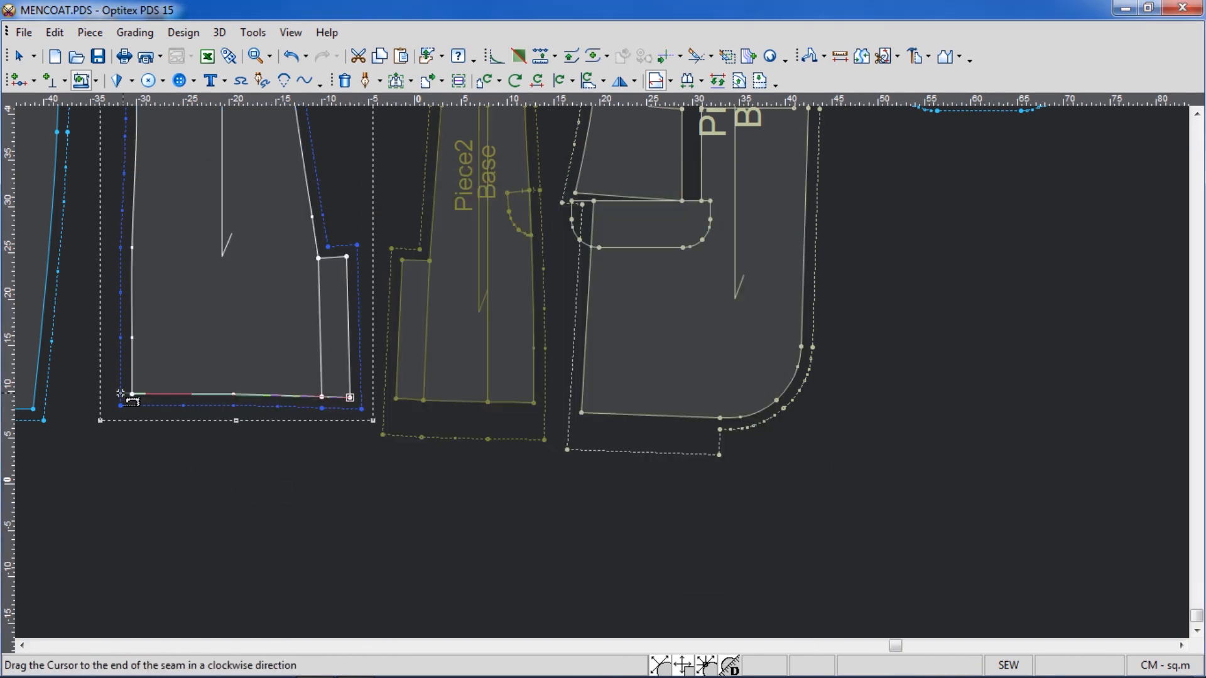
pyautogui.press('Return')
# - Set the hem seam width of both sleeve pieces to 4 cm, with the first end and corner seam types on the wider sleeve
pyautogui.hscroll(-5, 601, 376)
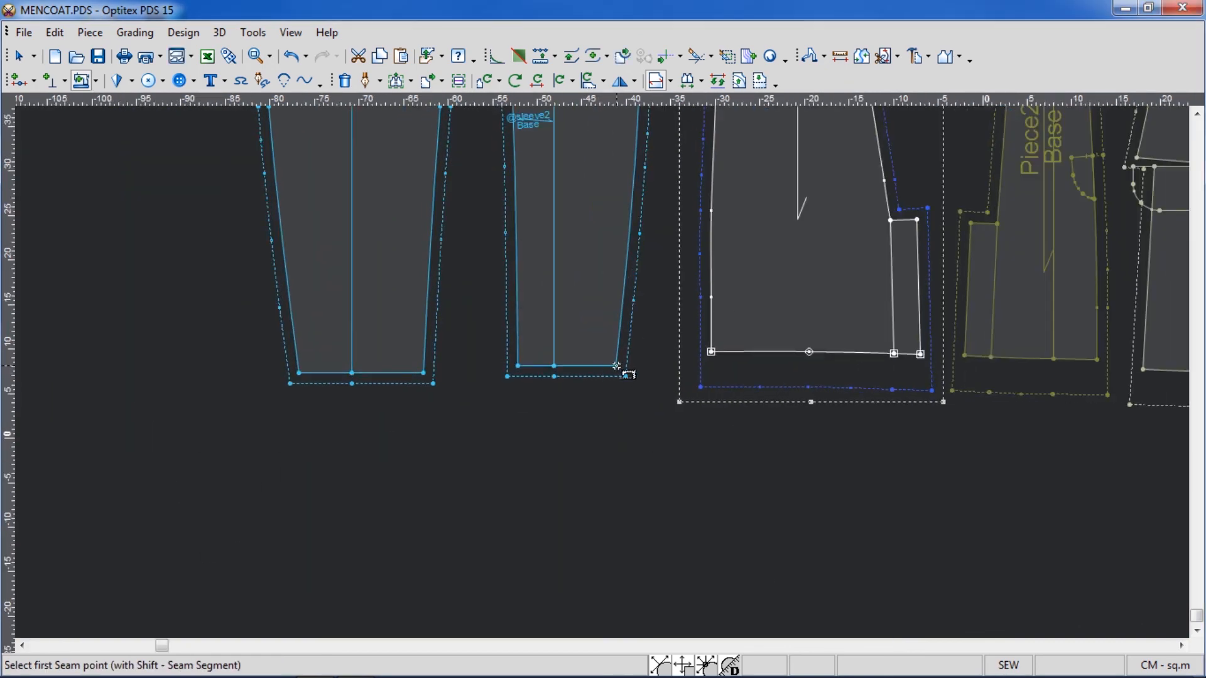
pyautogui.click(617, 366)
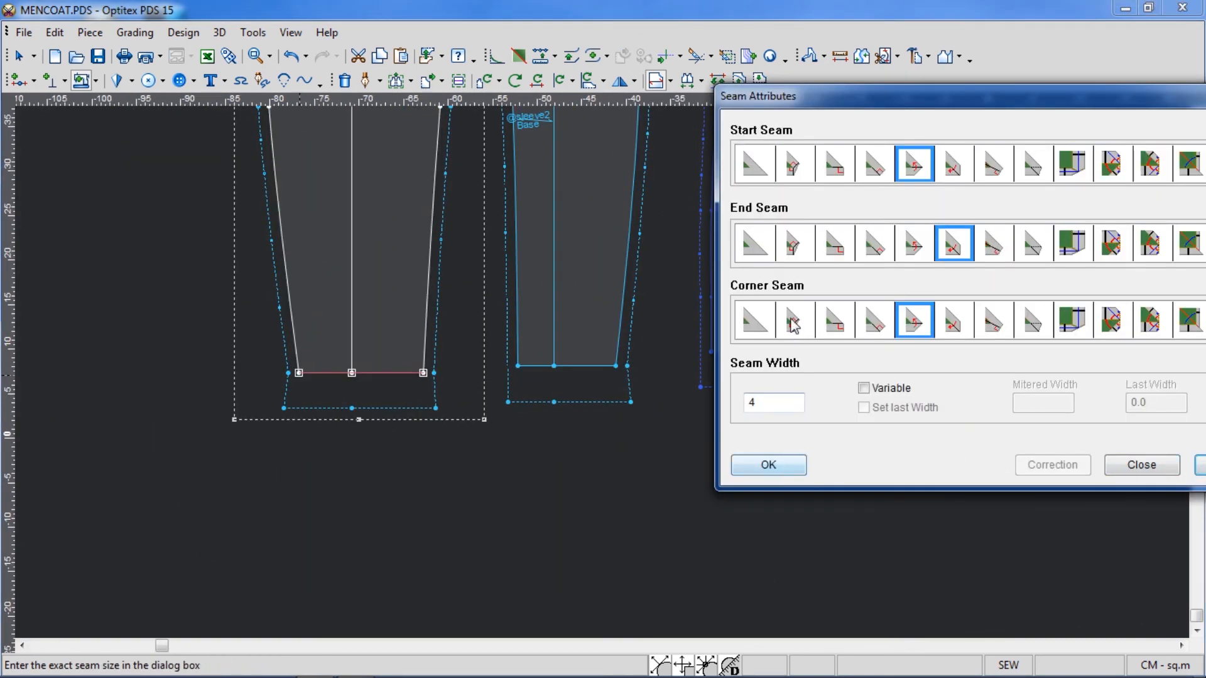
pyautogui.click(754, 243)
pyautogui.click(754, 320)
pyautogui.click(768, 464)
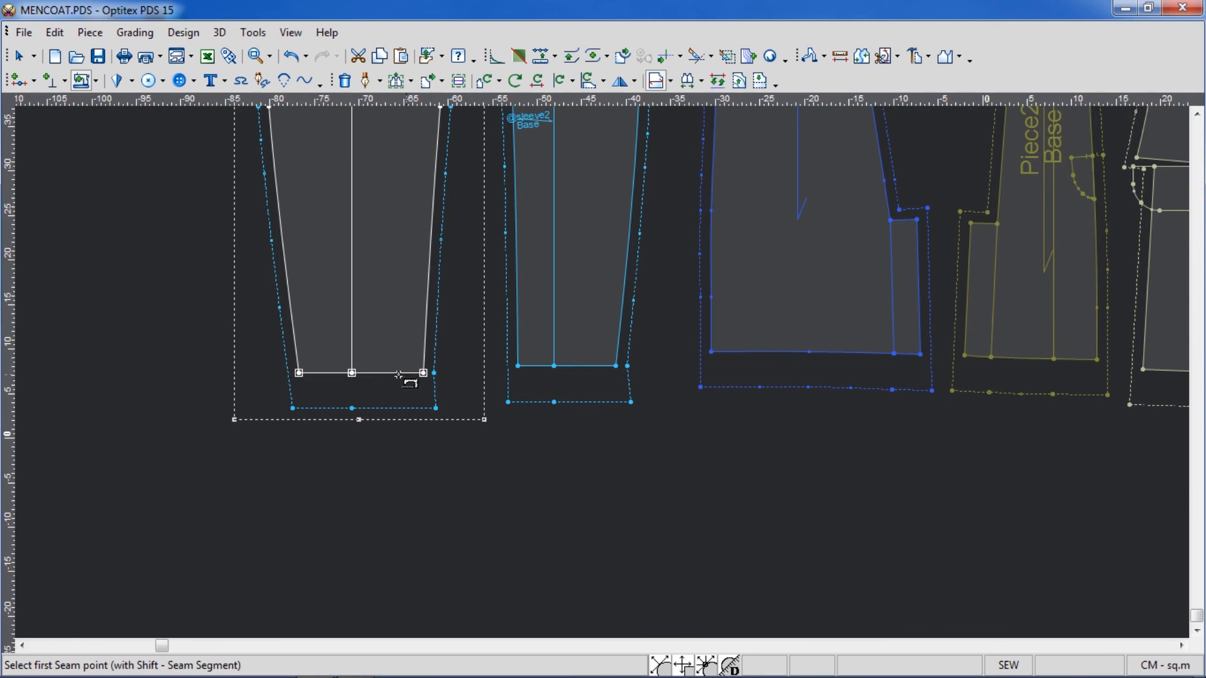
# - Give the wider sleeve's hem the fifth start seam type and the sixth end and corner seam types
pyautogui.moveTo(398, 375); pyautogui.dragTo(261, 384)
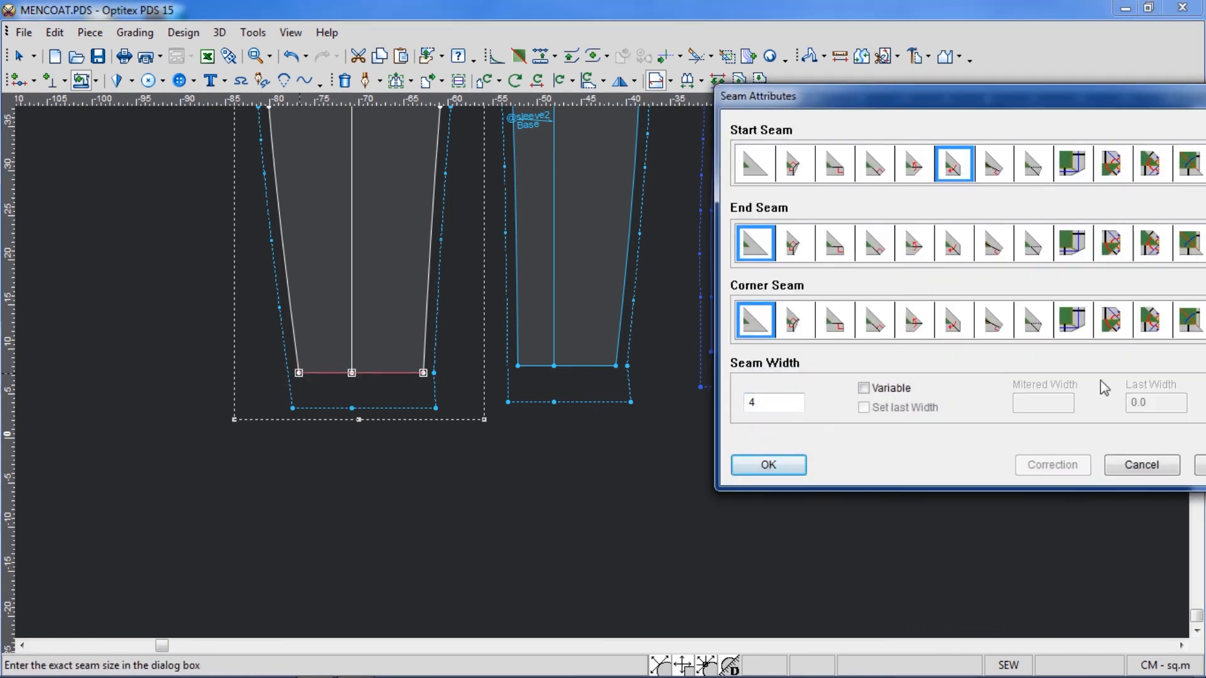
pyautogui.click(1200, 466)
pyautogui.click(918, 175)
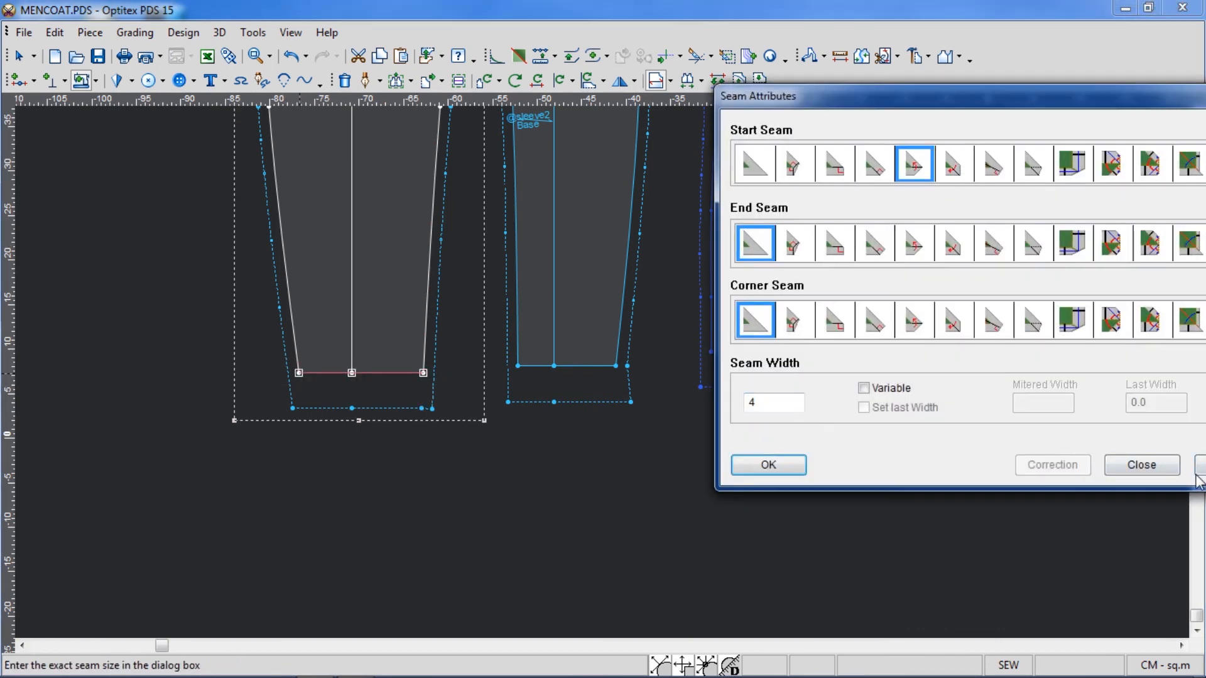
pyautogui.click(948, 248)
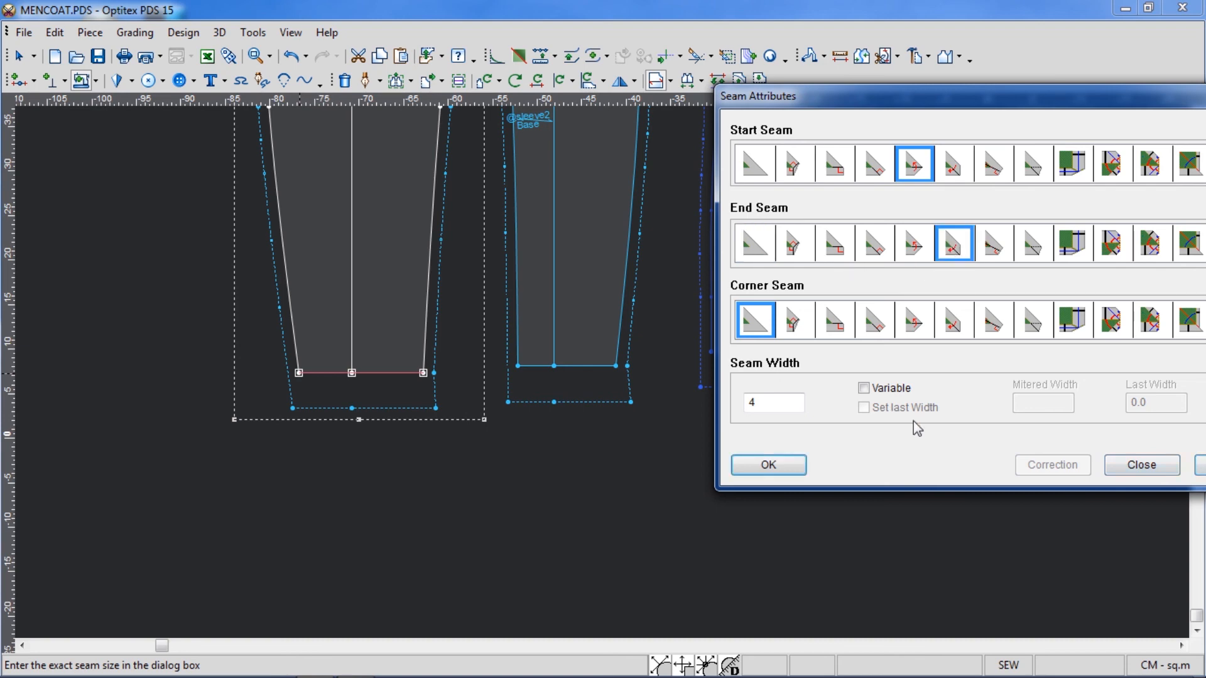
pyautogui.click(1199, 466)
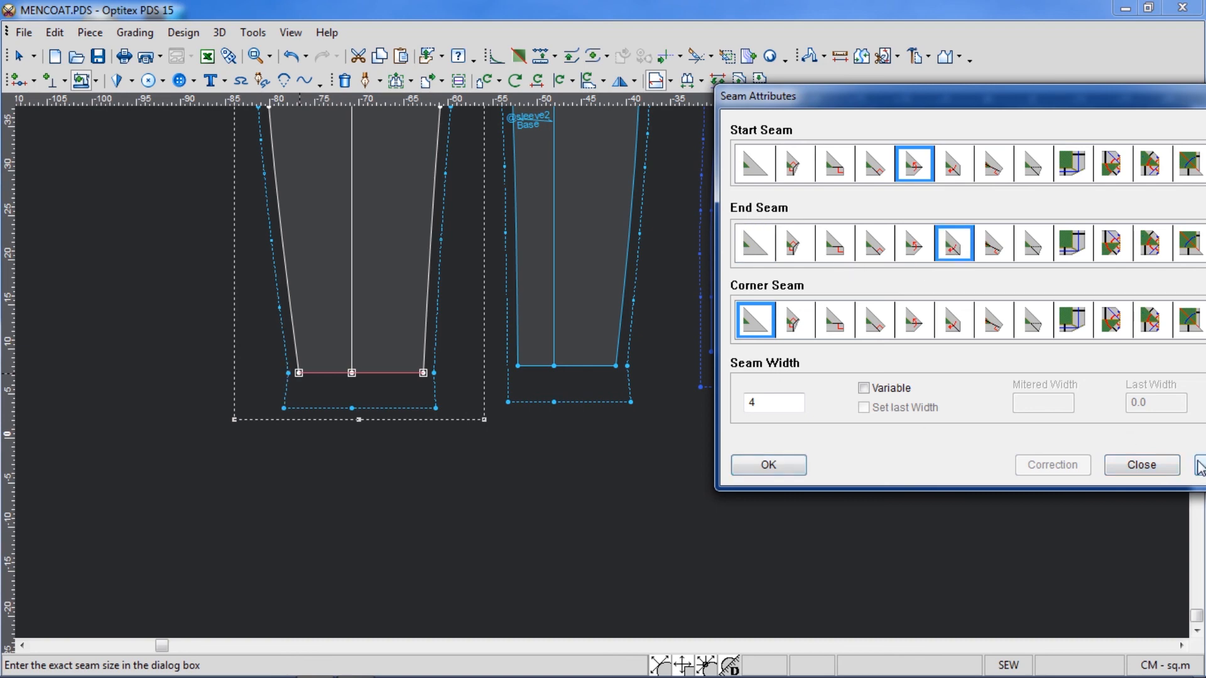
pyautogui.click(939, 327)
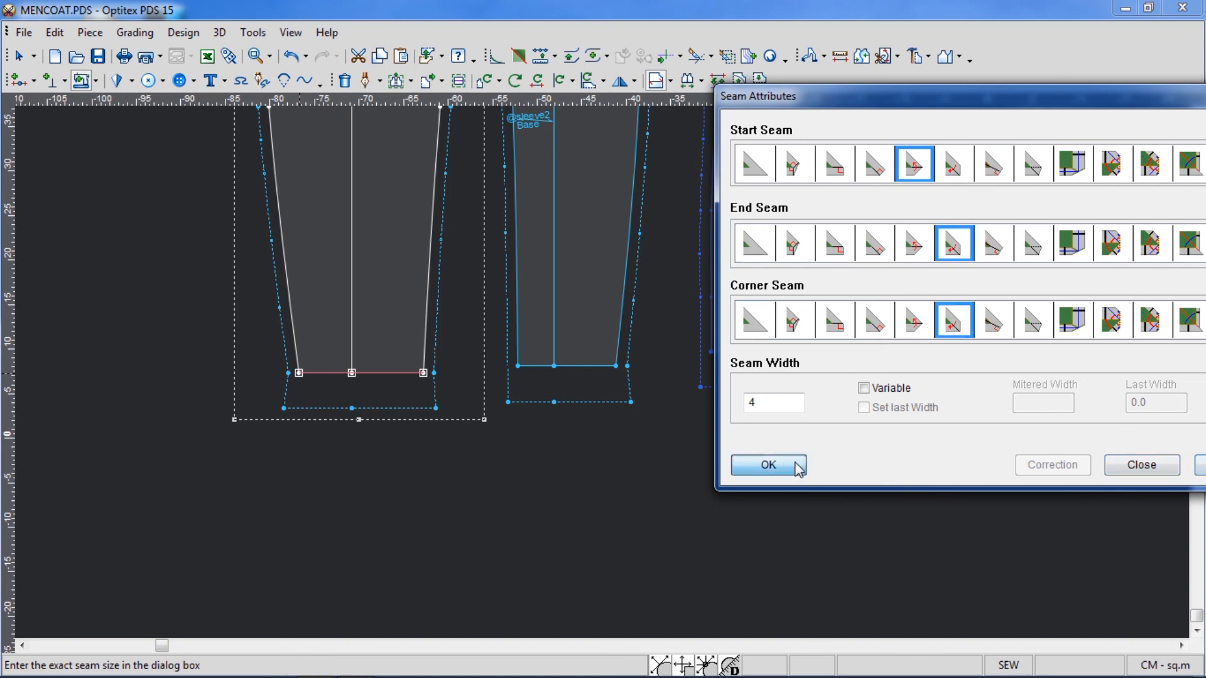
pyautogui.click(768, 465)
pyautogui.press('Escape')
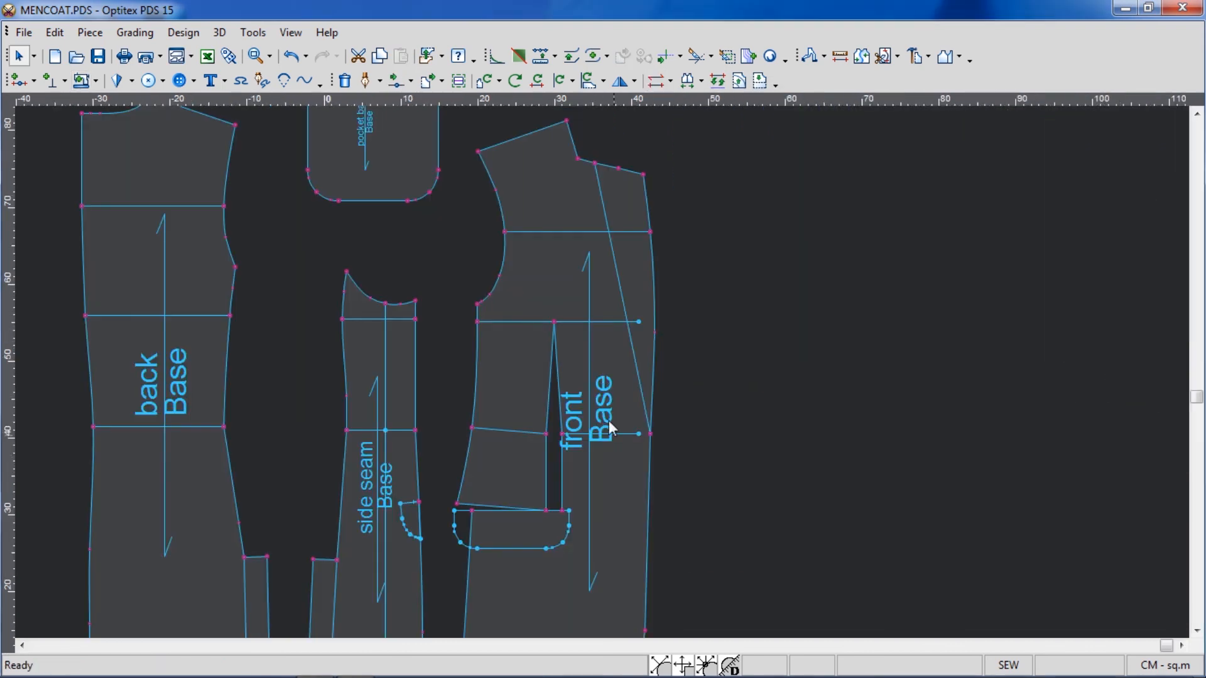
# - Move the front piece away from the side piece and draw an internal line from its shoulder, 4 cm from the neck point, to the hem
pyautogui.moveTo(610, 429); pyautogui.dragTo(755, 481)
pyautogui.press('d')
pyautogui.click(682, 129)
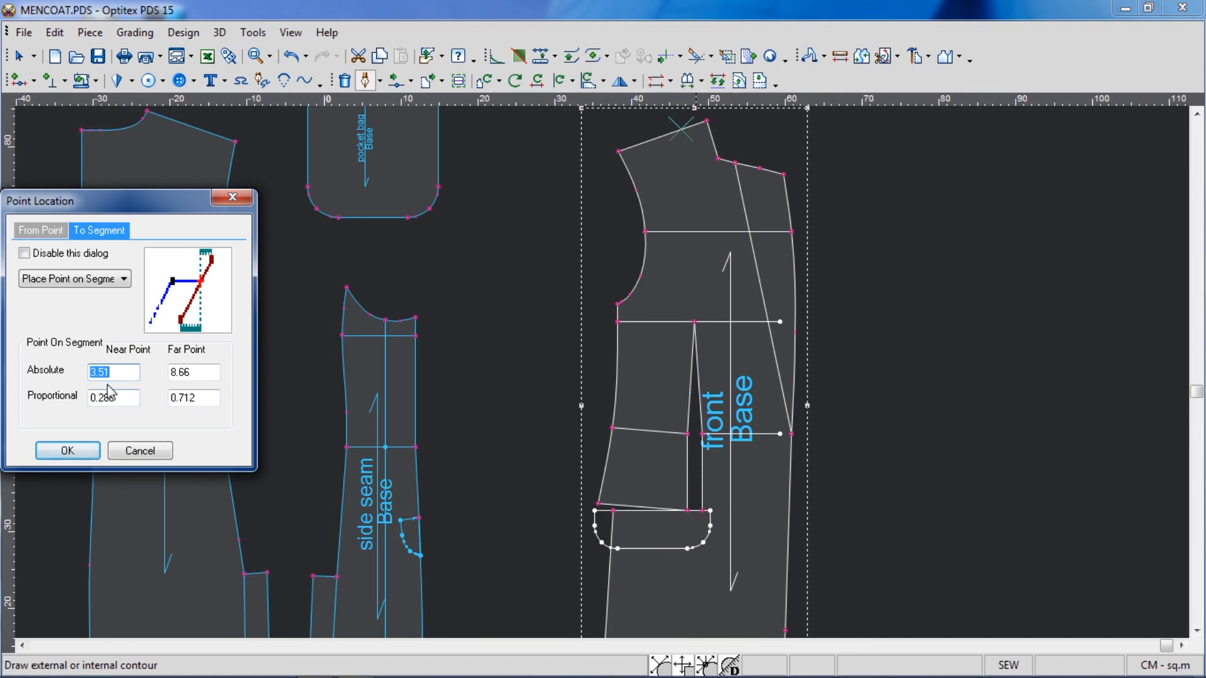
pyautogui.write('4')
pyautogui.click(67, 451)
pyautogui.click(619, 386)
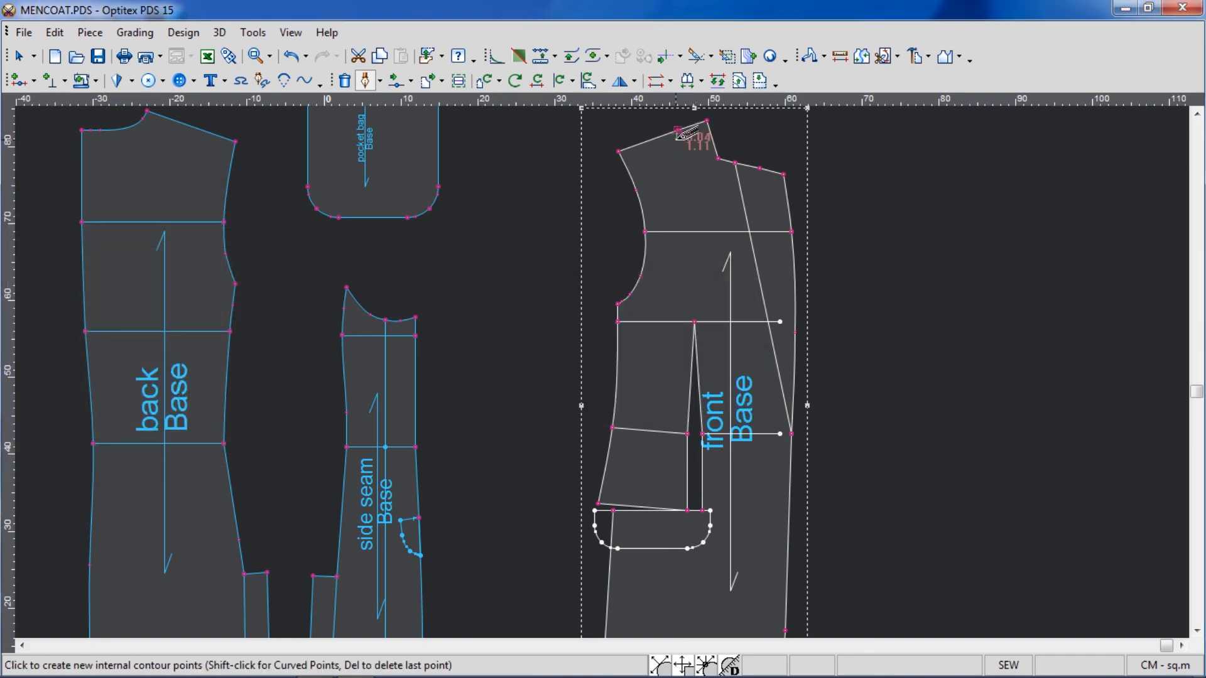
pyautogui.scroll(2, 613, 369)
pyautogui.scroll(-2, 624, 380)
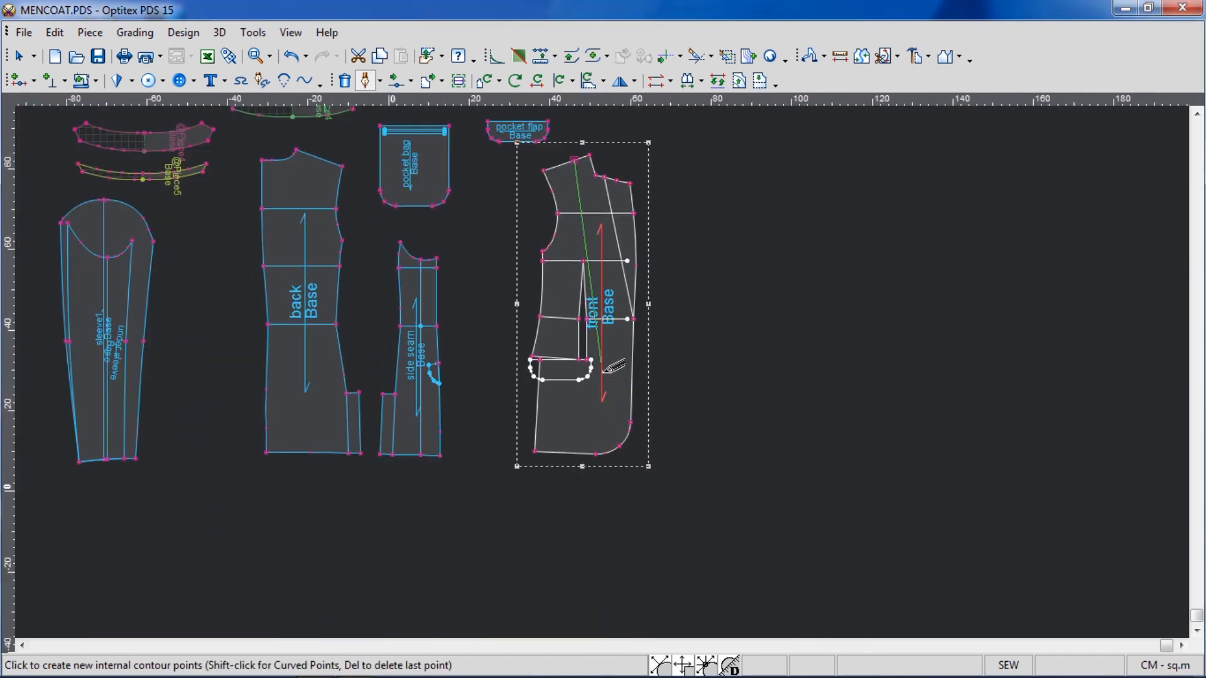
pyautogui.scroll(2, 612, 368)
pyautogui.click(586, 554)
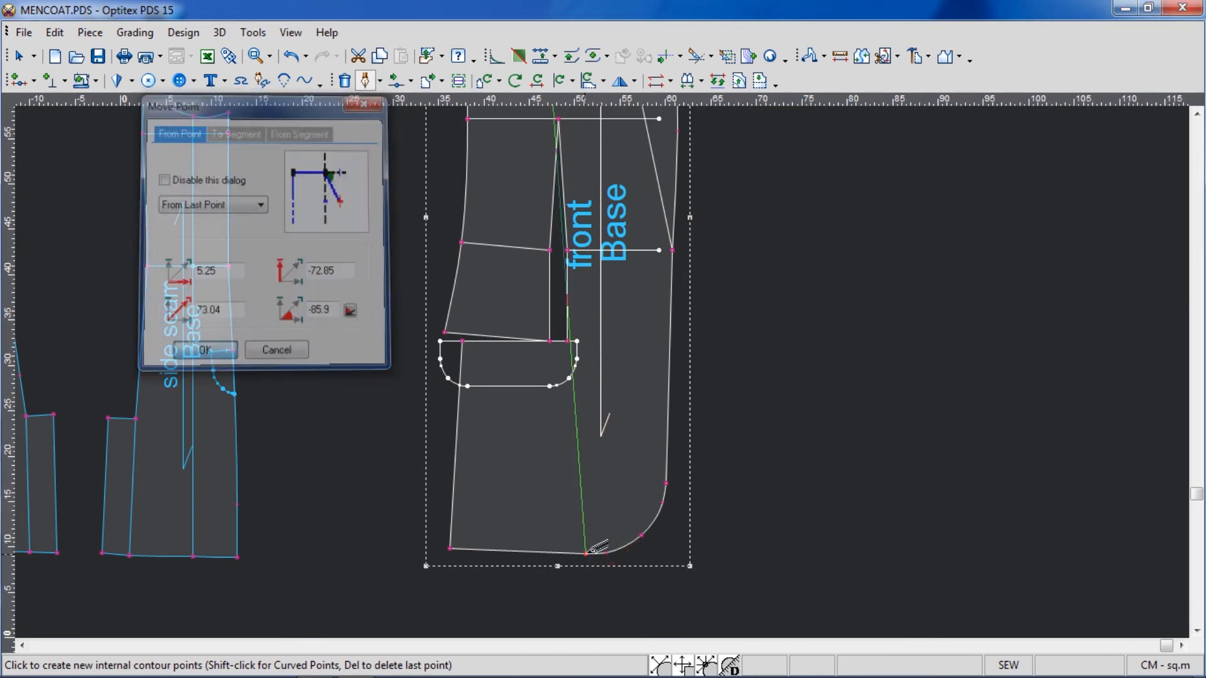
pyautogui.press('Return')
pyautogui.rightClick(772, 326)
pyautogui.click(779, 332)
# - Bend the front piece's new internal line into a curve by moving a point on its upper part
pyautogui.scroll(3, 691, 295)
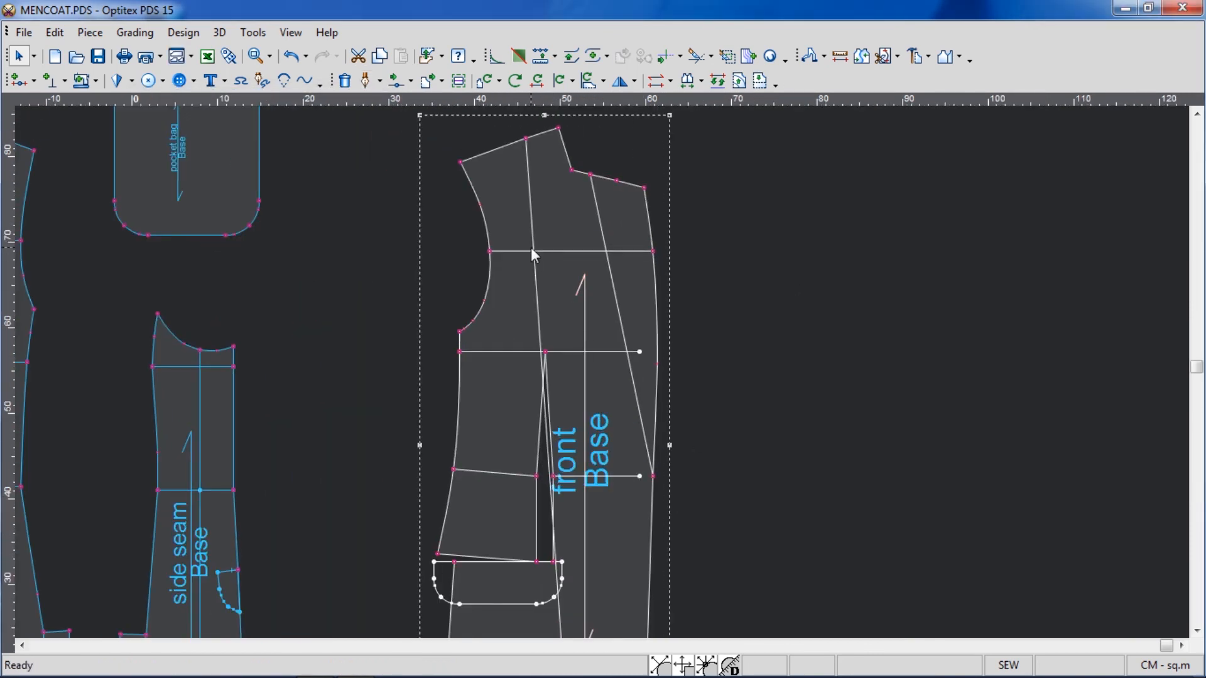
pyautogui.click(537, 201)
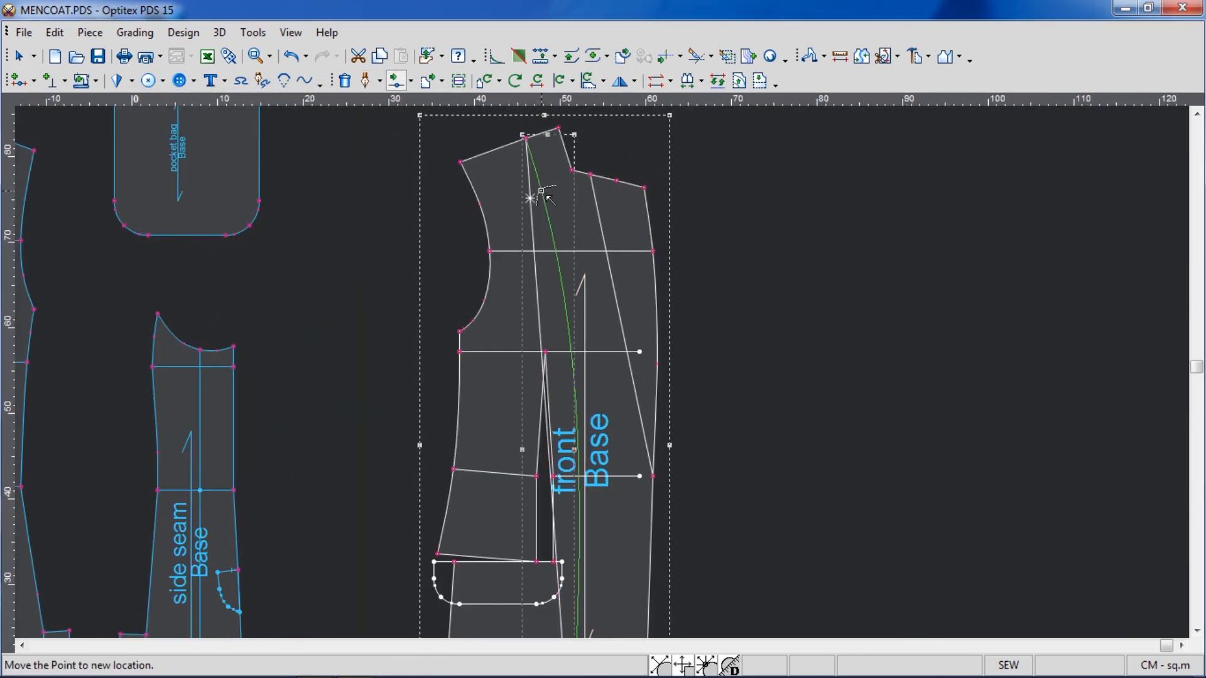
pyautogui.click(541, 191)
pyautogui.scroll(-2, 684, 484)
pyautogui.scroll(2, 670, 330)
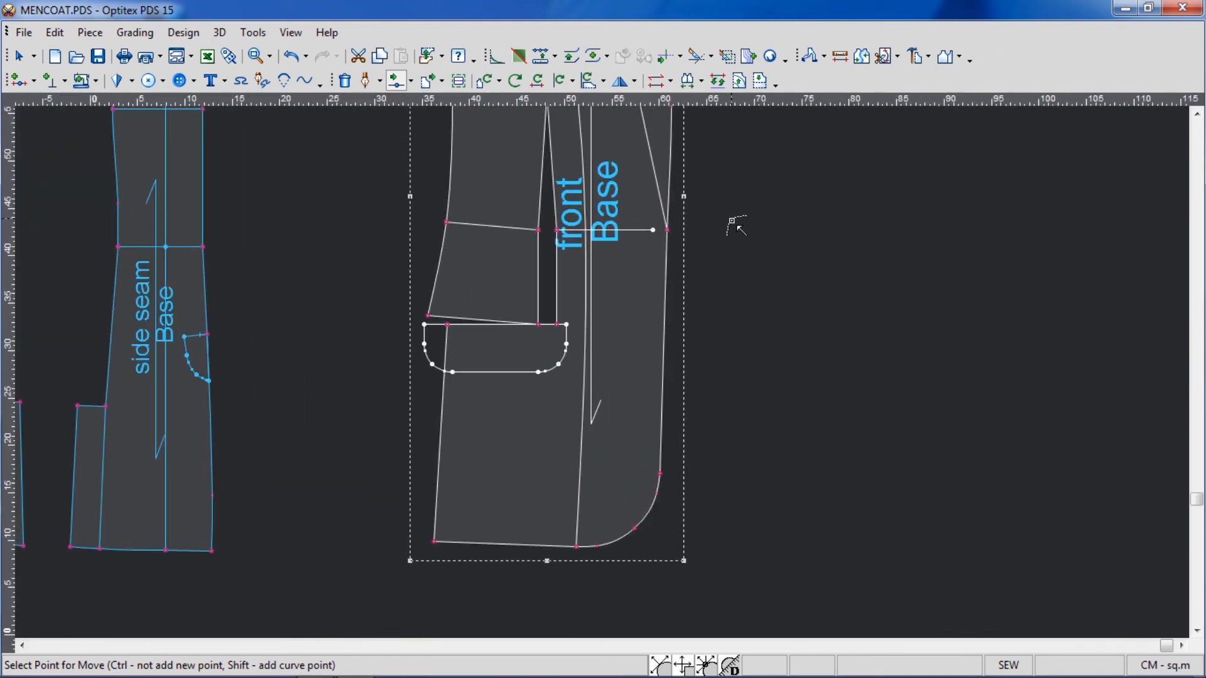
# - Move the curve point just below the waist up along the internal line onto the waist line
pyautogui.scroll(1, 612, 263)
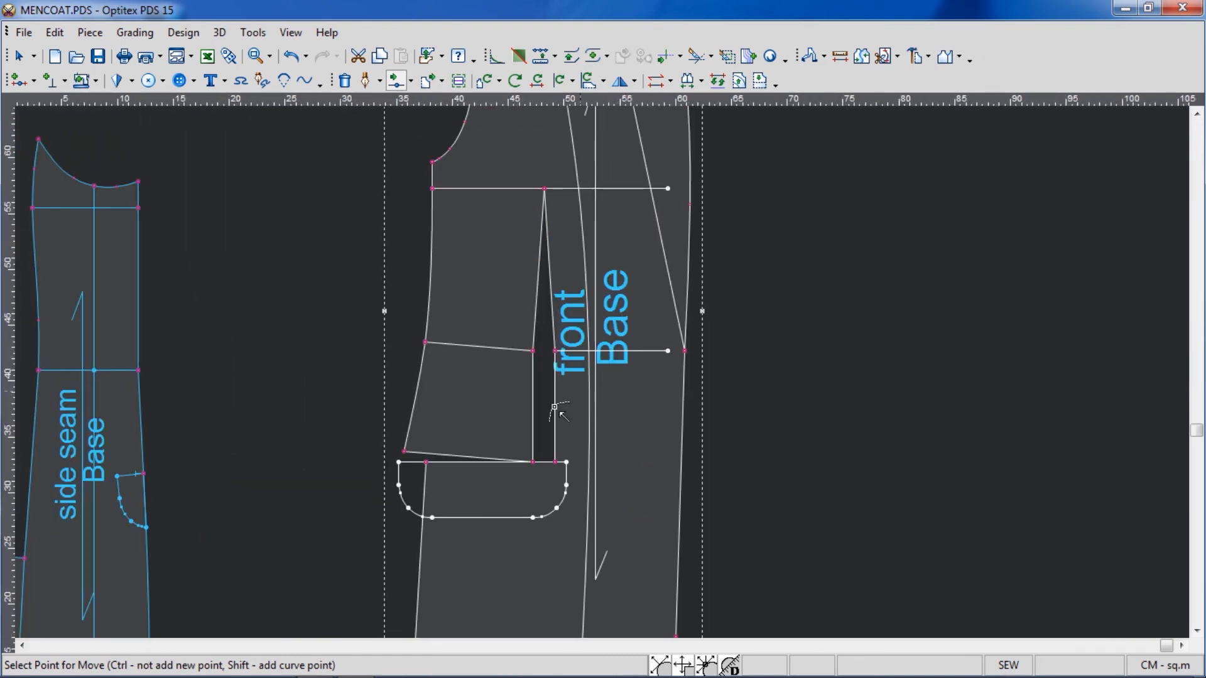
pyautogui.scroll(3, 554, 407)
pyautogui.click(580, 353)
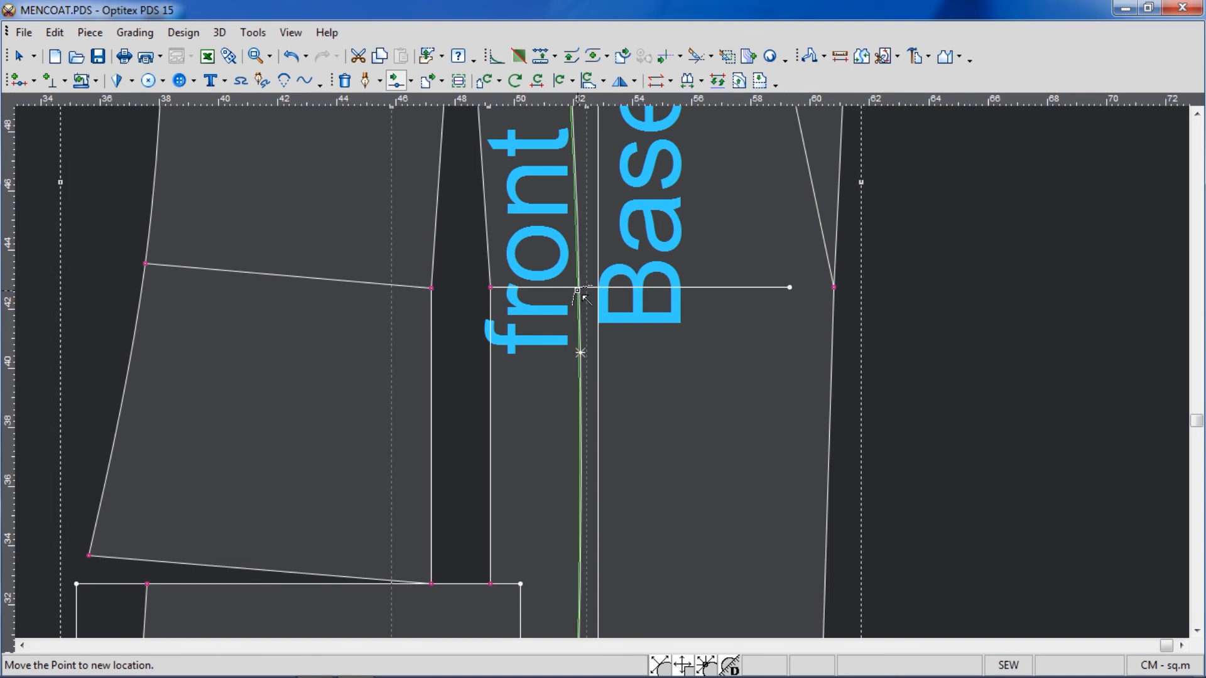
pyautogui.click(578, 288)
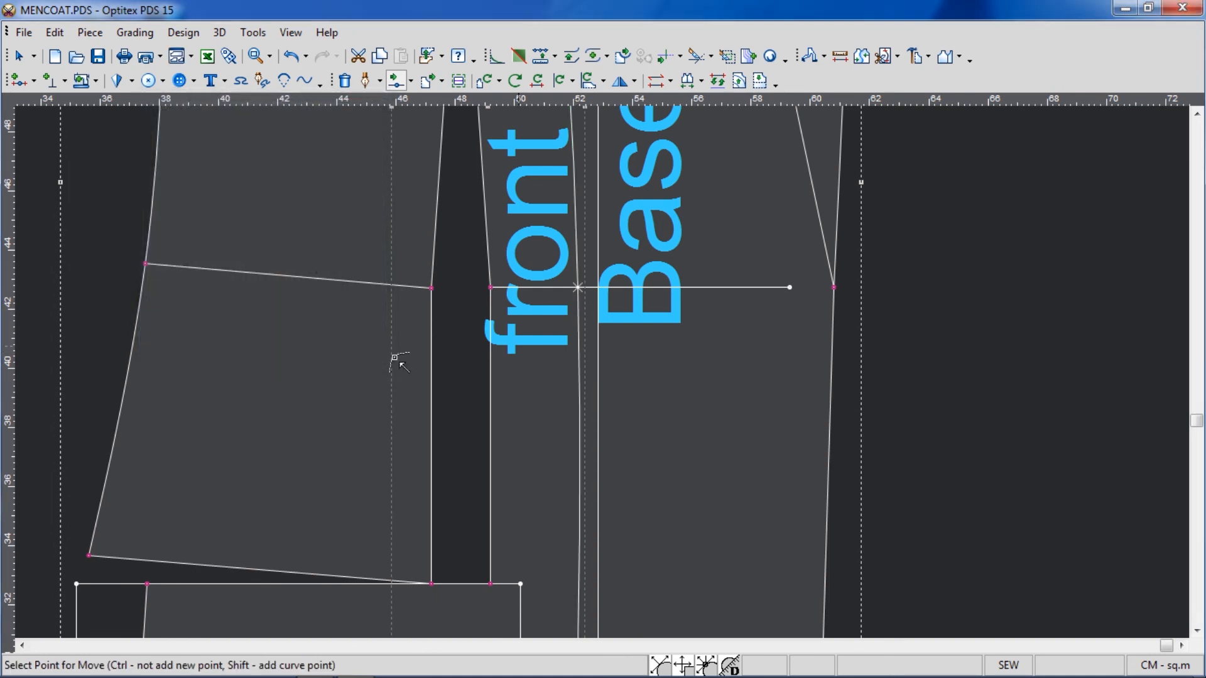
# - Turn off the Curve property of the internal line's waist point and shift the point about 0.9 cm along the waist line toward the dart
pyautogui.rightClick(1001, 272)
pyautogui.click(1023, 280)
pyautogui.doubleClick(577, 288)
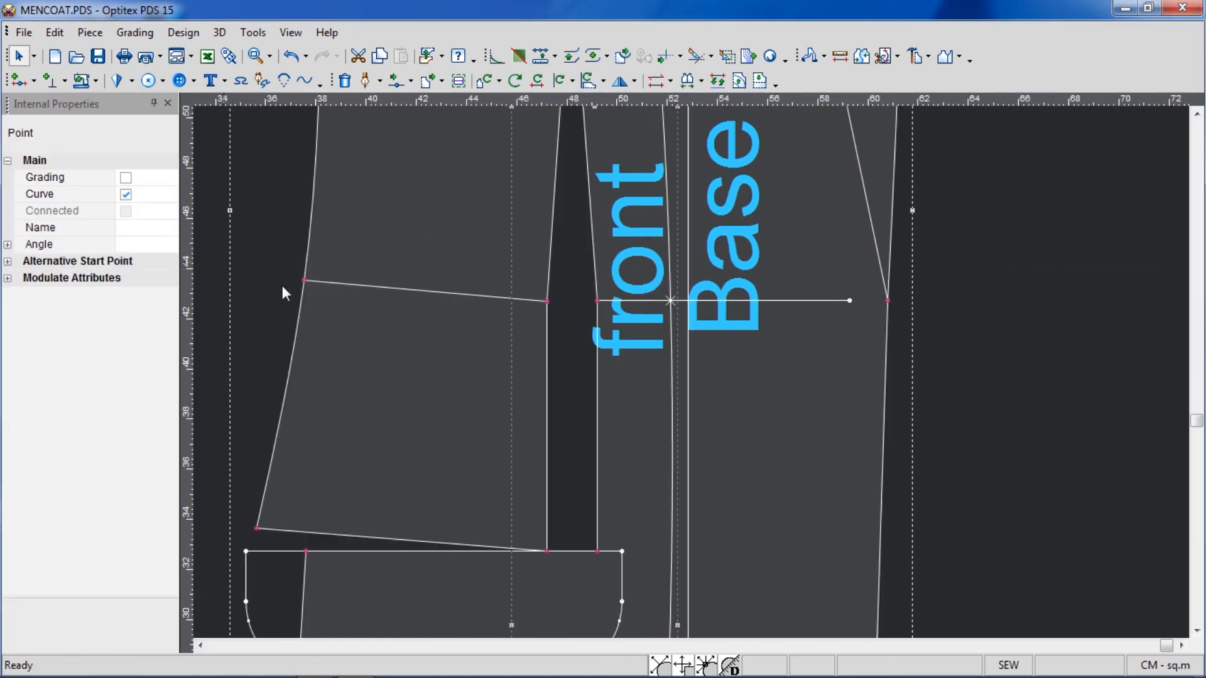
pyautogui.click(126, 195)
pyautogui.click(1055, 295)
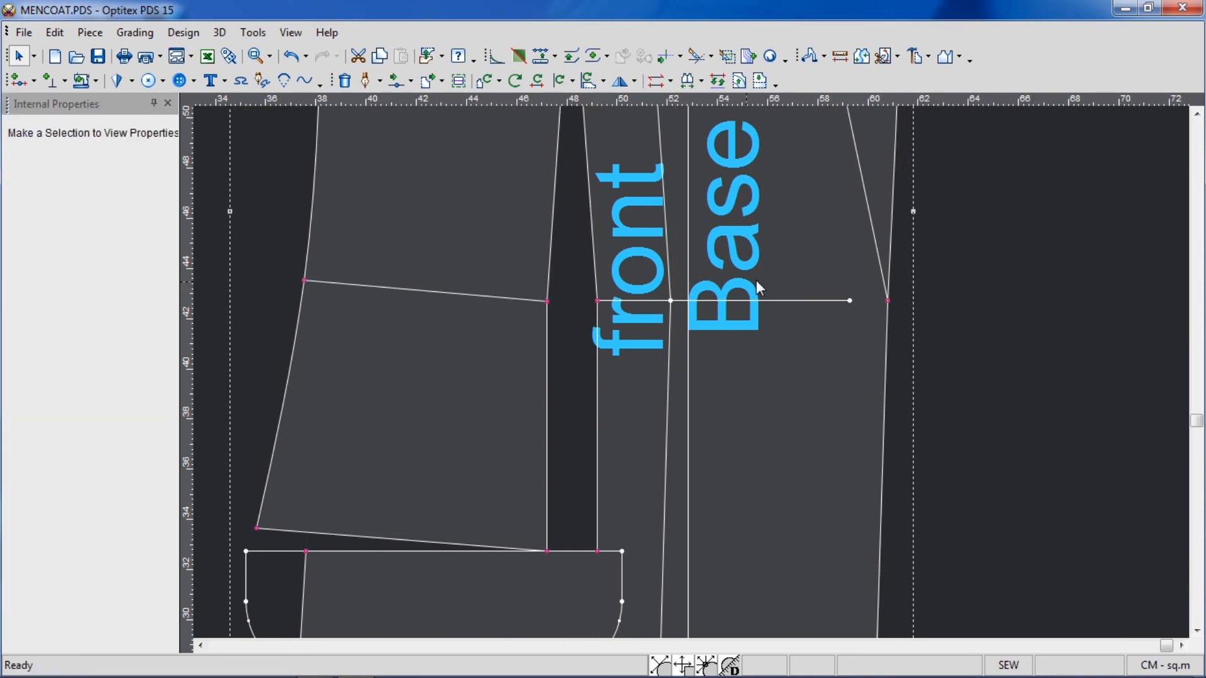
pyautogui.click(672, 301)
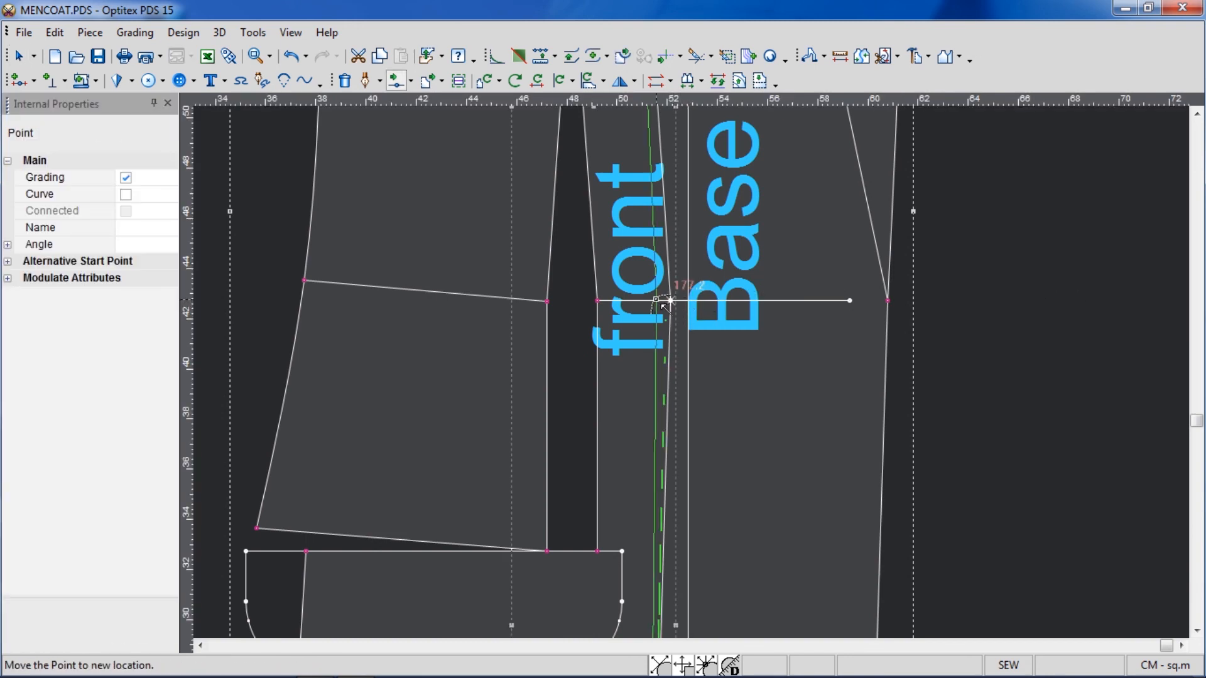
pyautogui.click(654, 301)
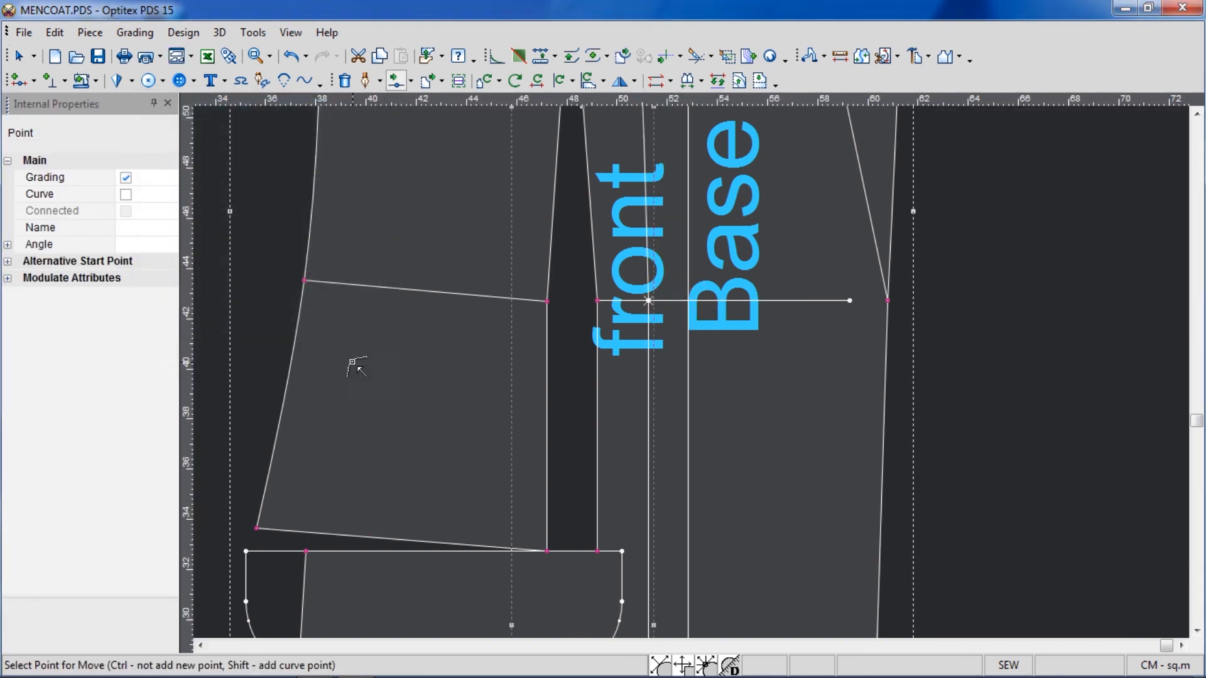
# - Refine the internal line's curve by adjusting a point between the front piece's two upper horizontal lines
pyautogui.scroll(-2, 556, 406)
pyautogui.scroll(-3, 699, 380)
pyautogui.scroll(3, 696, 376)
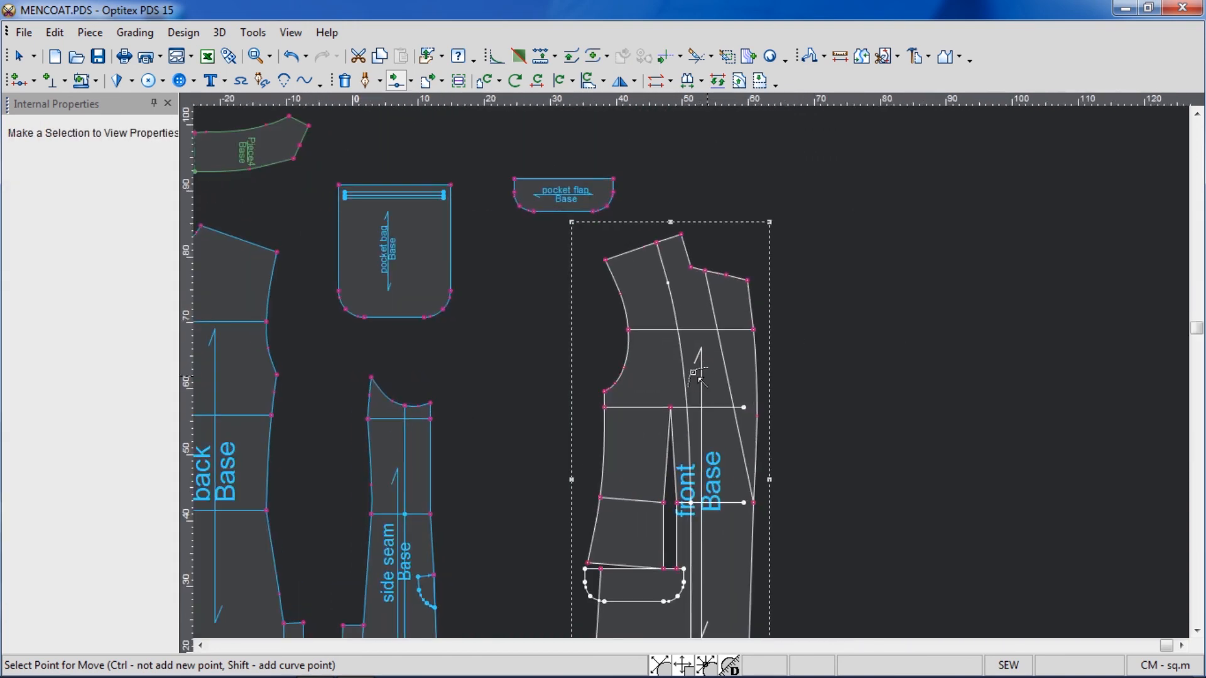
pyautogui.scroll(2, 691, 372)
pyautogui.click(687, 372)
pyautogui.click(680, 366)
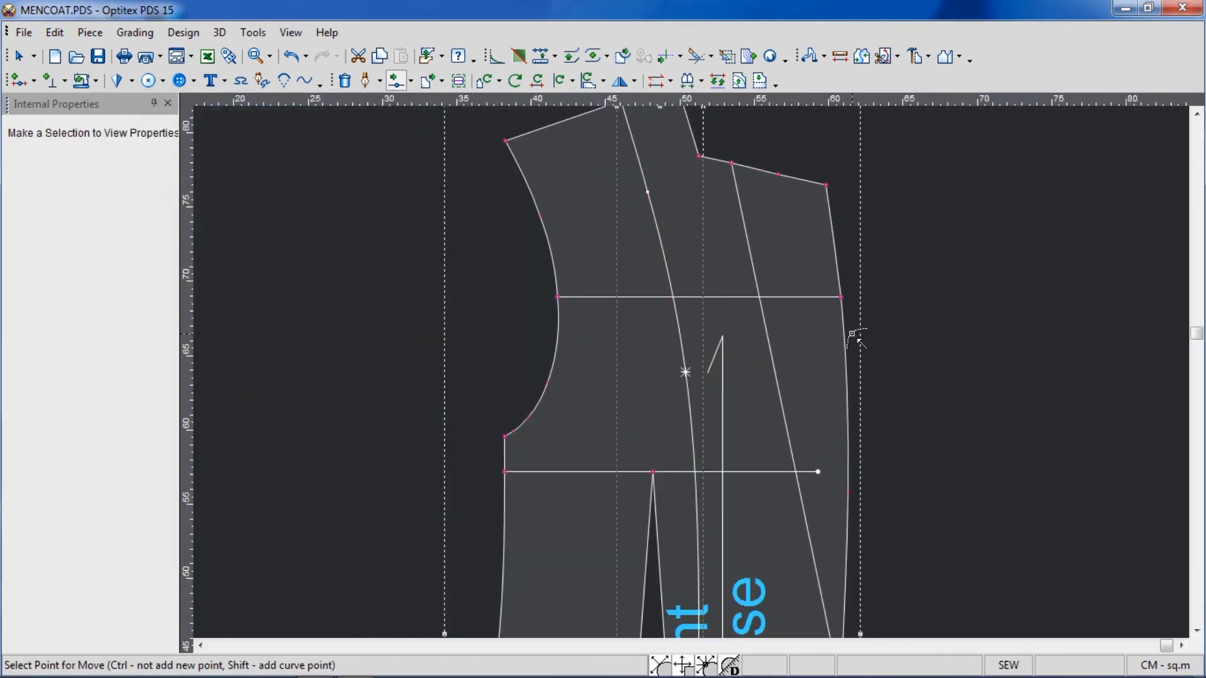
pyautogui.rightClick(994, 311)
pyautogui.click(1017, 326)
# - Duplicate the front piece and place the copy in the empty area beside the original
pyautogui.scroll(-3, 691, 371)
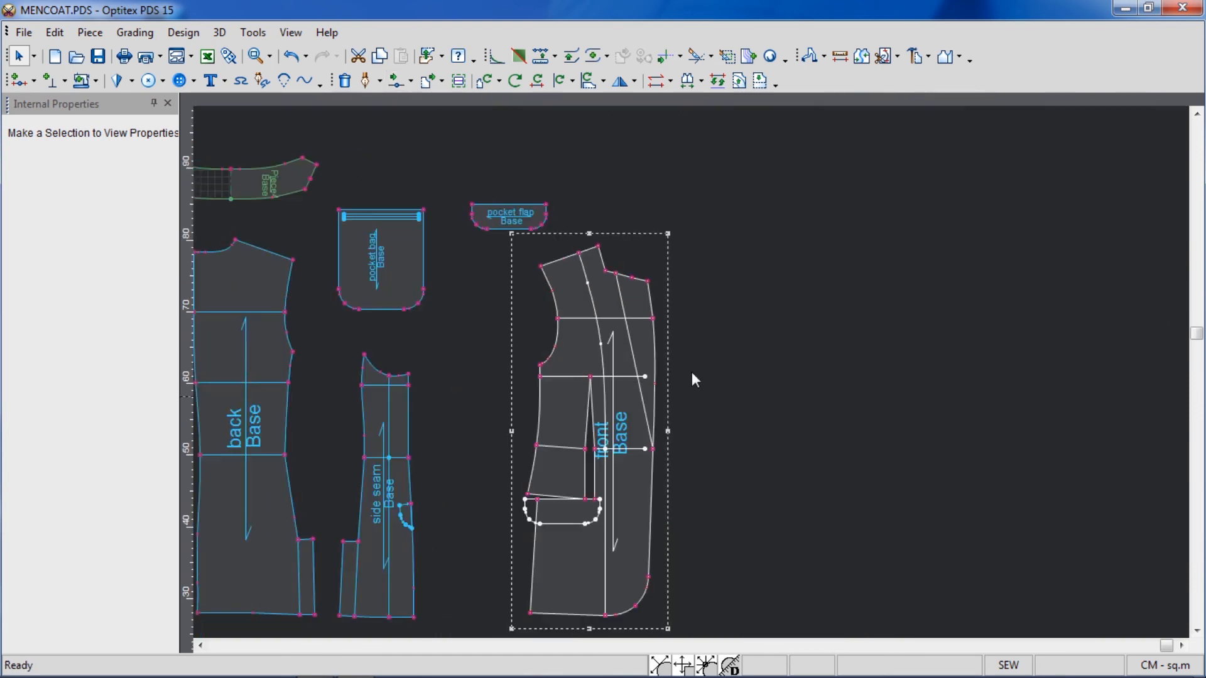
pyautogui.scroll(3, 685, 377)
pyautogui.scroll(-4, 693, 361)
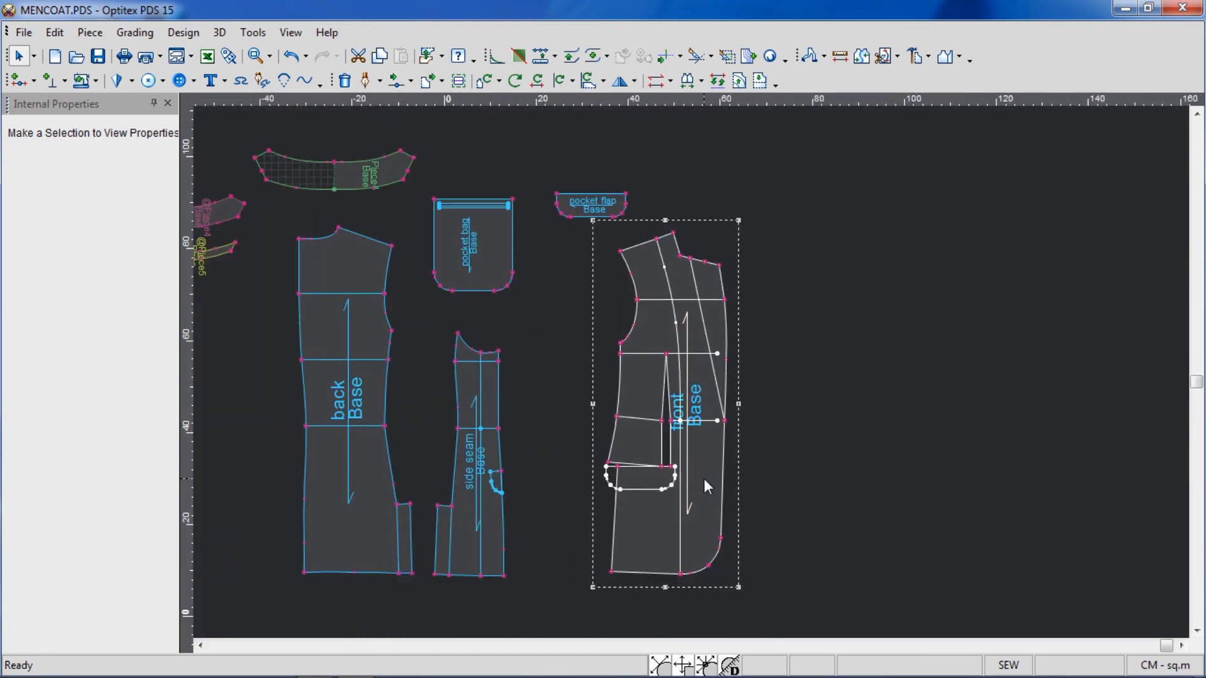
pyautogui.hotkey('ctrl', 'c')
pyautogui.hotkey('ctrl', 'v')
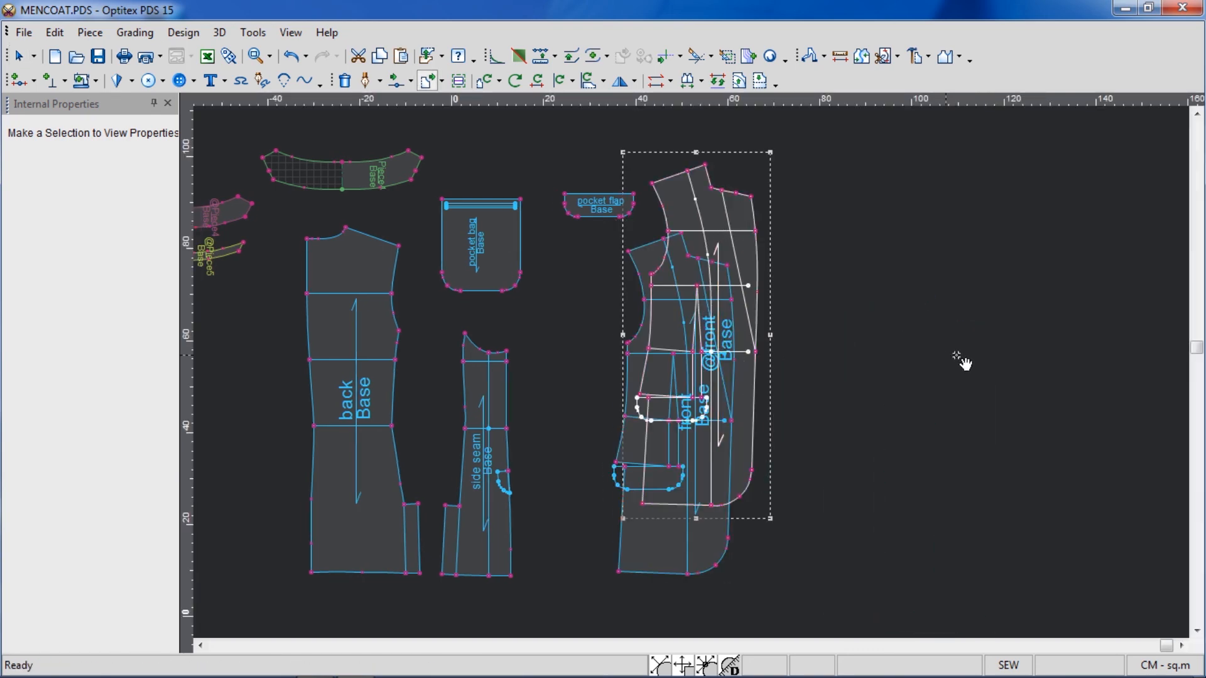
pyautogui.click(989, 503)
# - Cut the front piece copy along its curved internal line with a seam width of 1.2 cm
pyautogui.scroll(2, 679, 331)
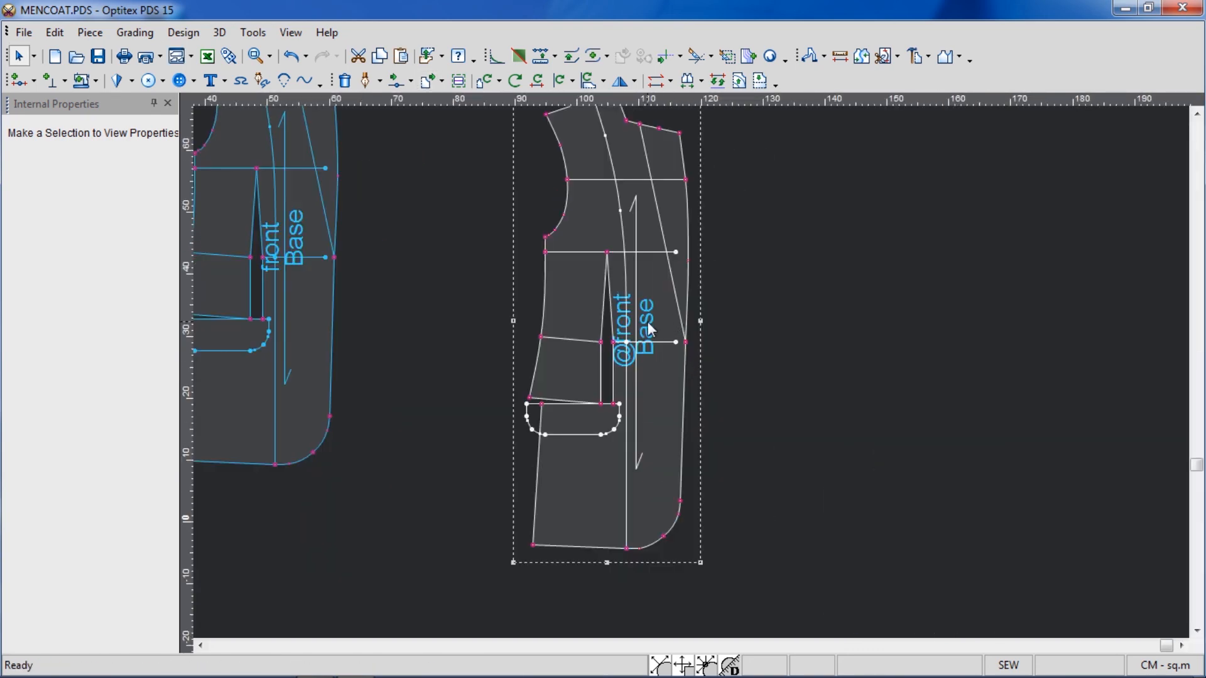
pyautogui.click(883, 56)
pyautogui.click(620, 214)
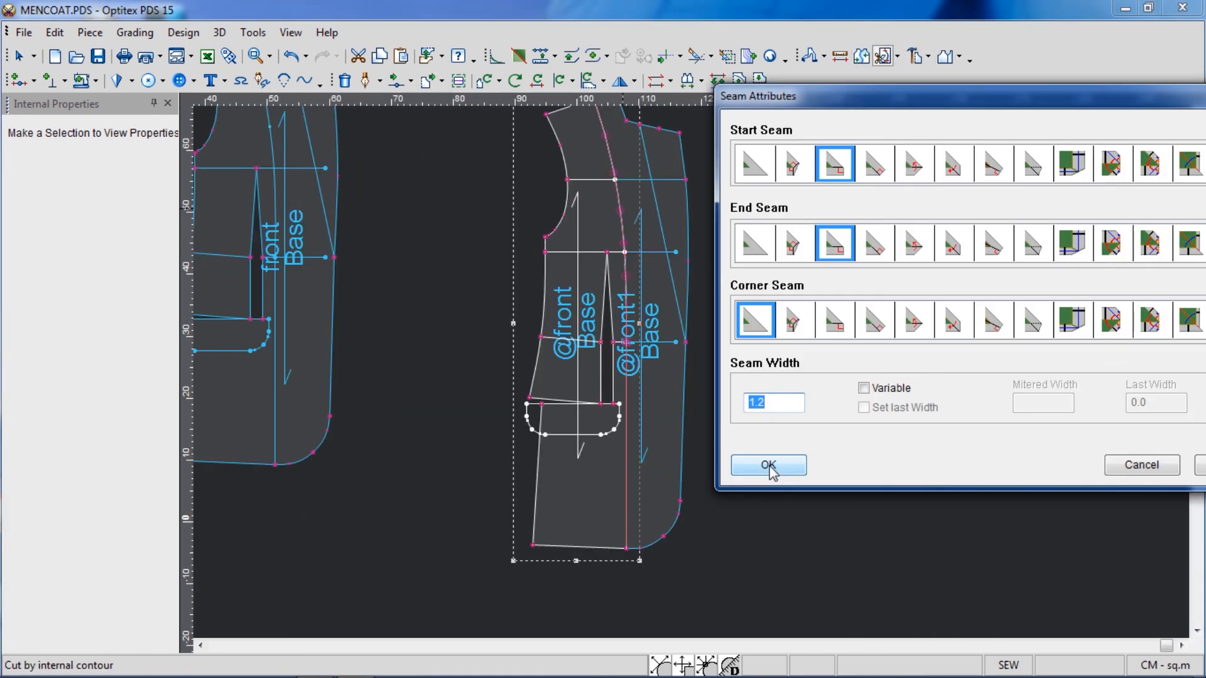
pyautogui.click(769, 465)
# - Move the two halves of the cut front copy apart so that they stand separately
pyautogui.scroll(-2, 722, 348)
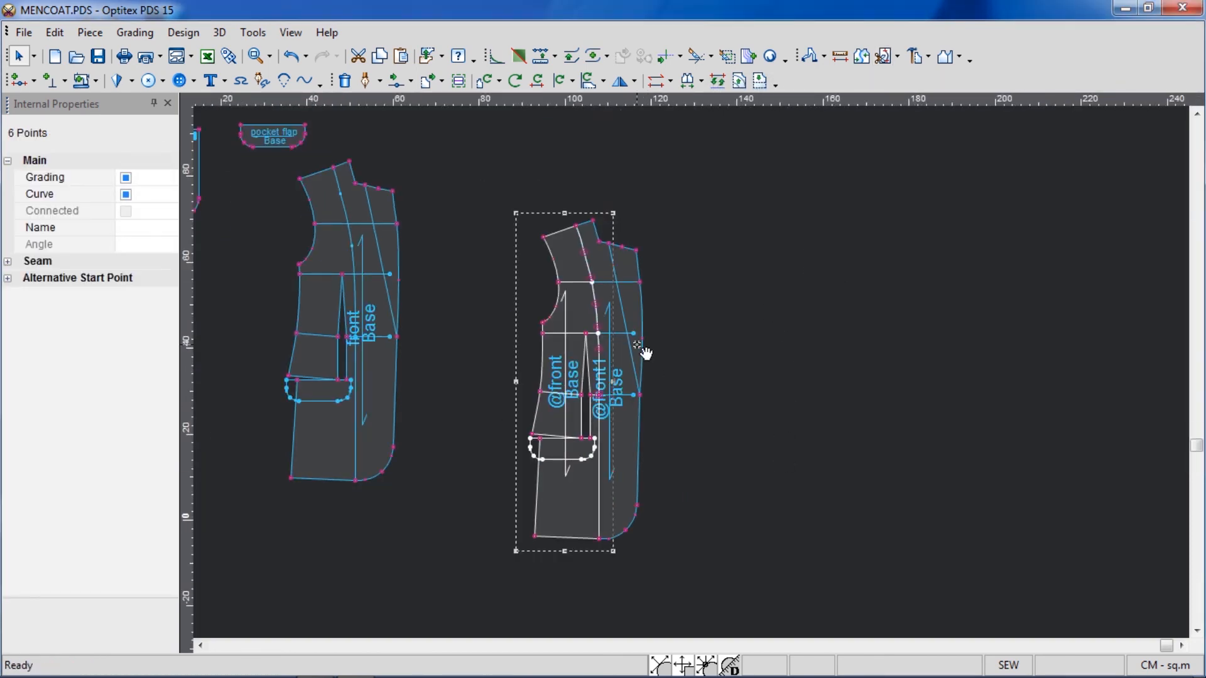
pyautogui.scroll(1, 695, 379)
pyautogui.moveTo(628, 379); pyautogui.dragTo(576, 356)
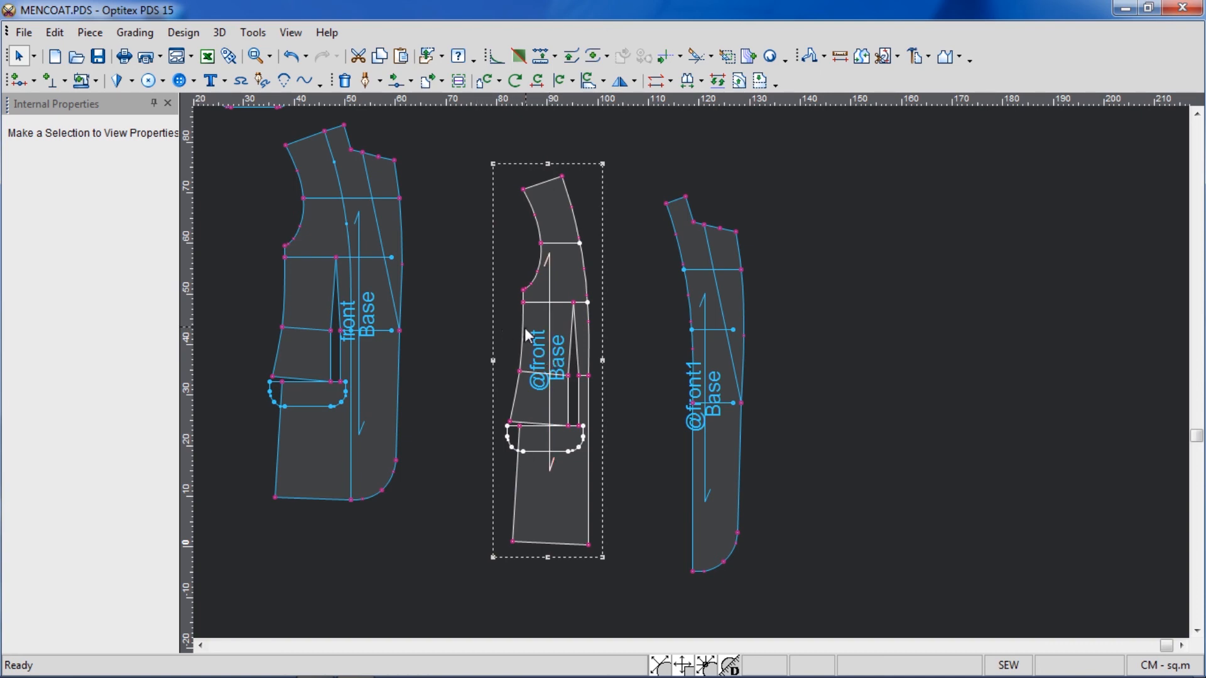
pyautogui.scroll(-5, 474, 326)
pyautogui.scroll(5, 251, 410)
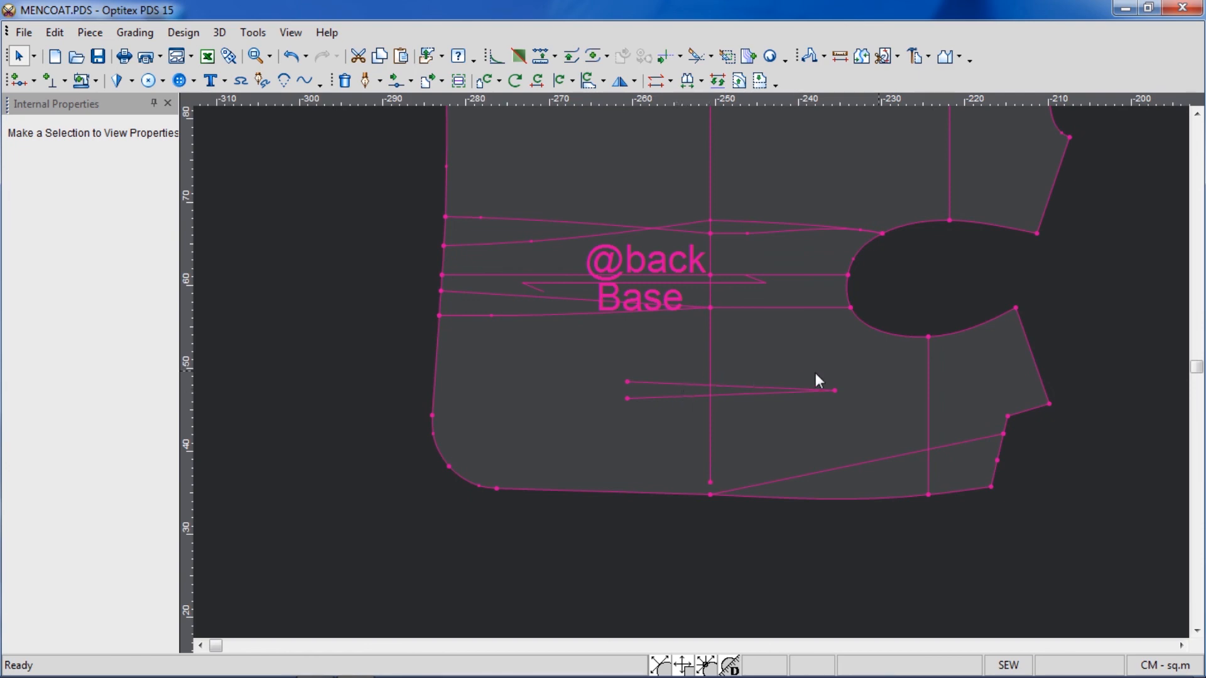
pyautogui.scroll(-5, 815, 377)
pyautogui.scroll(3, 1133, 383)
pyautogui.scroll(2, 722, 383)
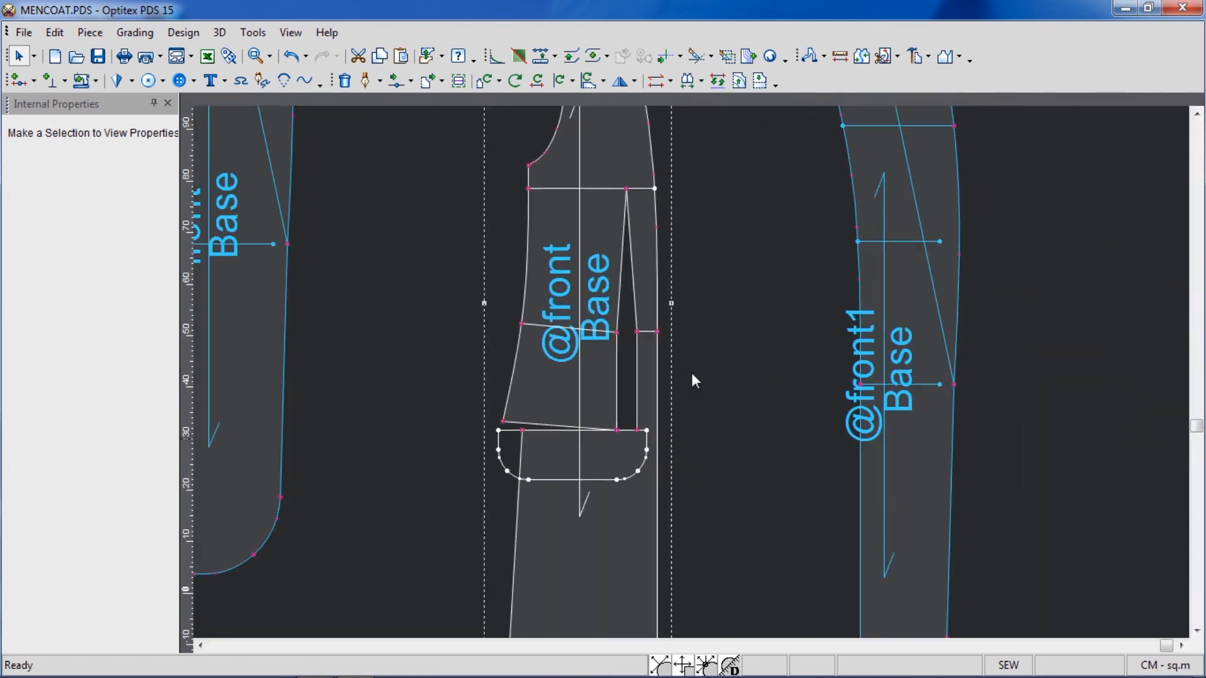
pyautogui.scroll(1, 693, 372)
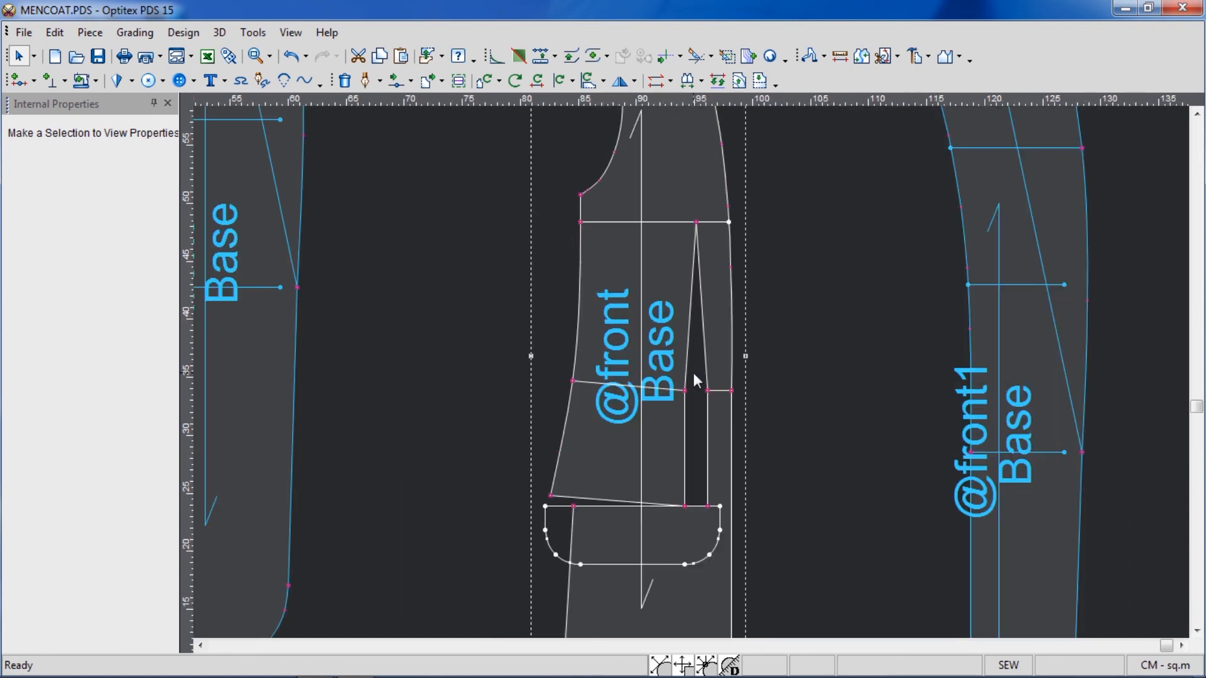
pyautogui.click(537, 80)
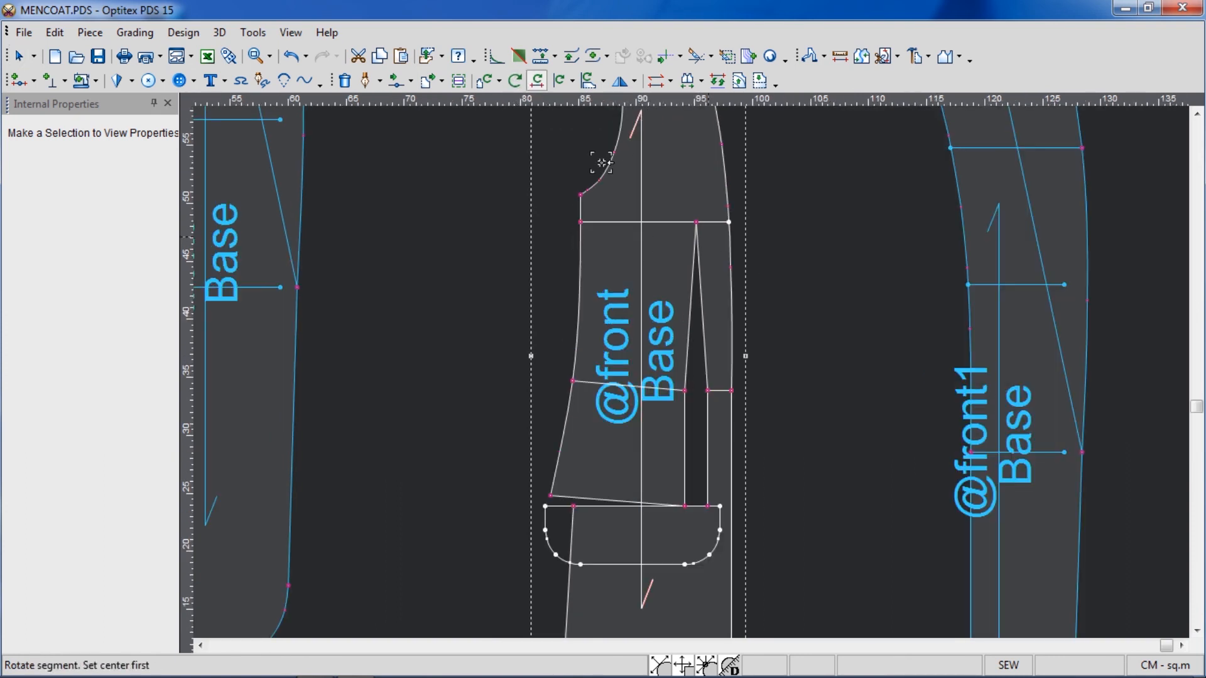
pyautogui.click(695, 223)
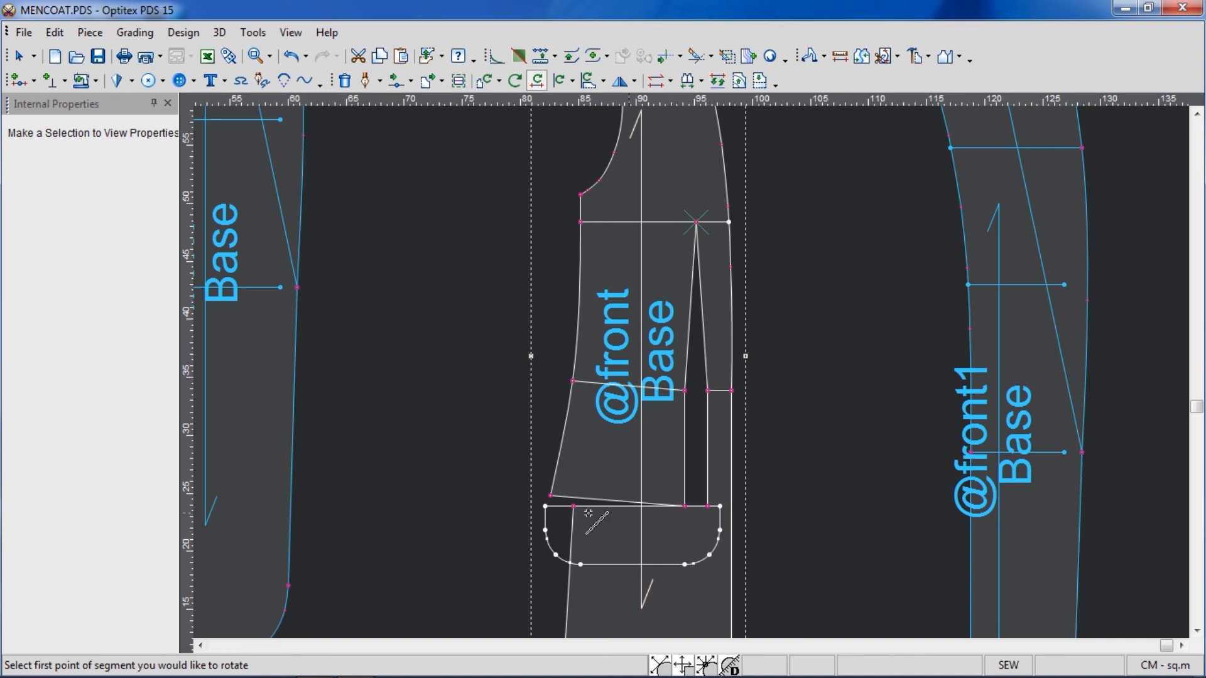
pyautogui.click(685, 506)
pyautogui.click(572, 380)
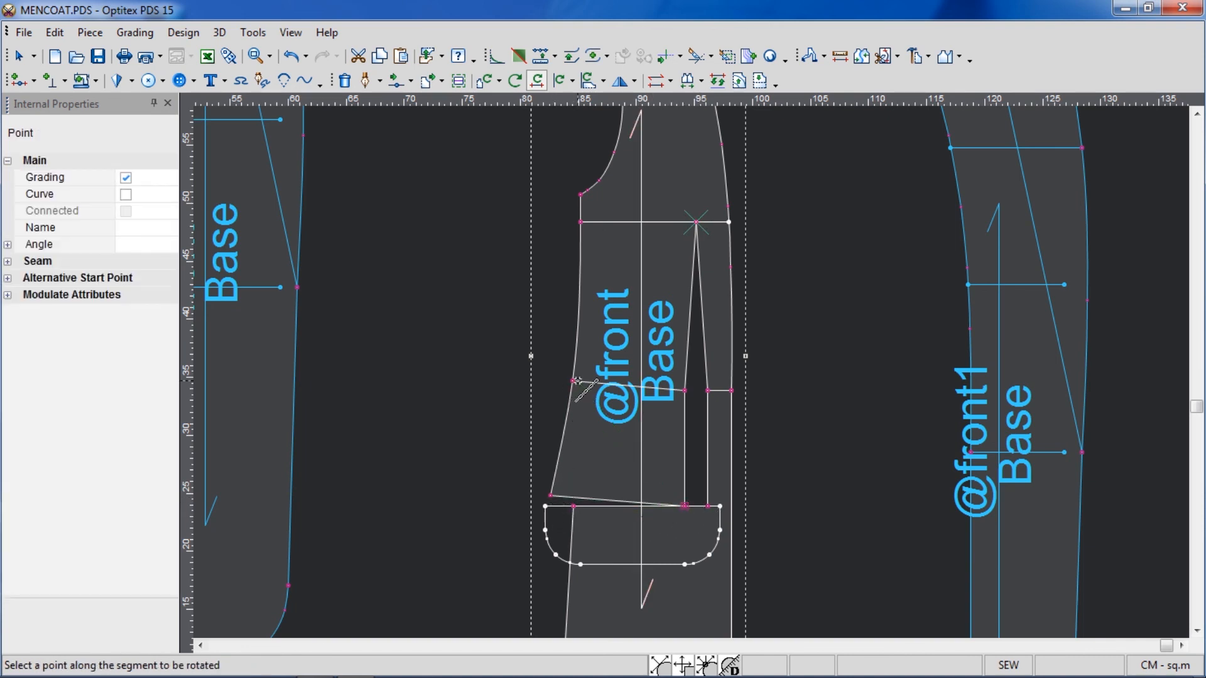
pyautogui.click(688, 503)
pyautogui.click(474, 202)
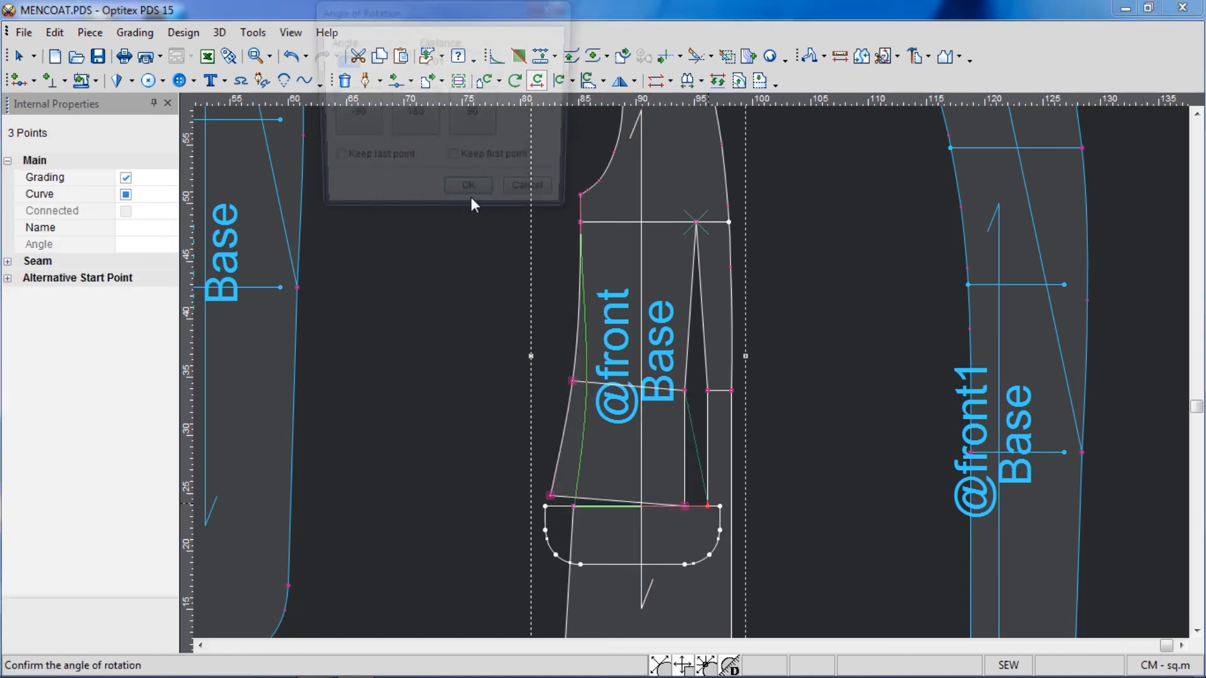
pyautogui.press('Return')
pyautogui.rightClick(809, 285)
pyautogui.click(824, 298)
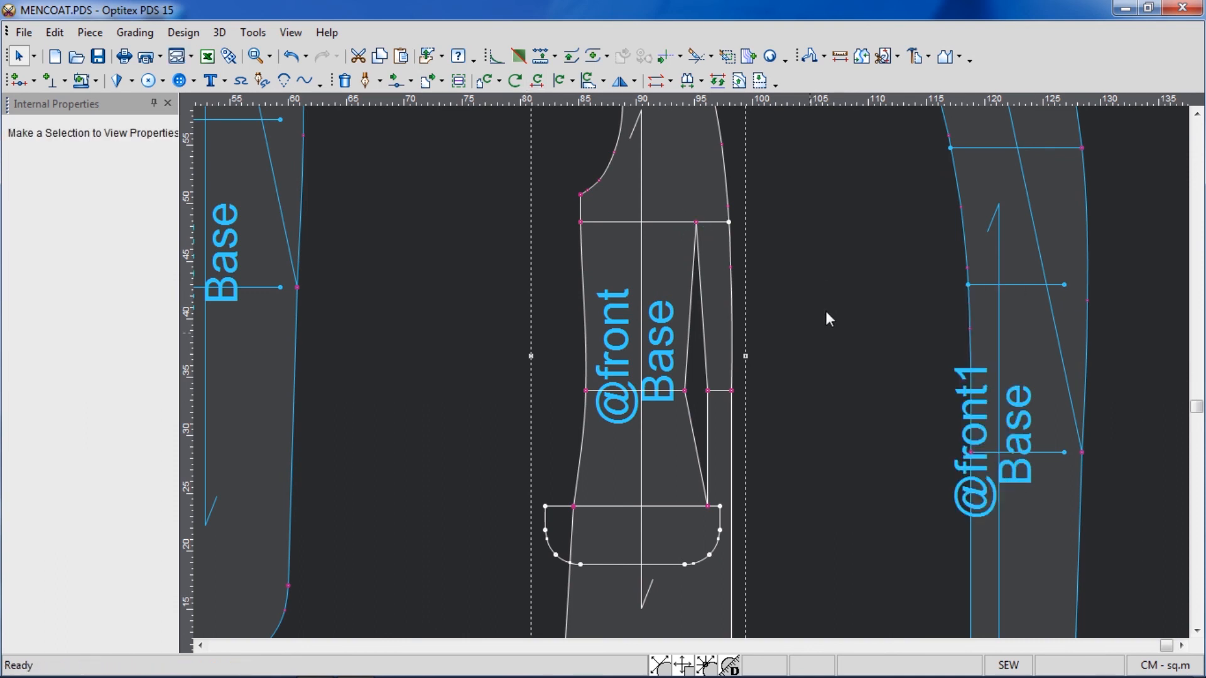
pyautogui.click(685, 390)
pyautogui.click(704, 508)
pyautogui.click(702, 504)
pyautogui.click(708, 506)
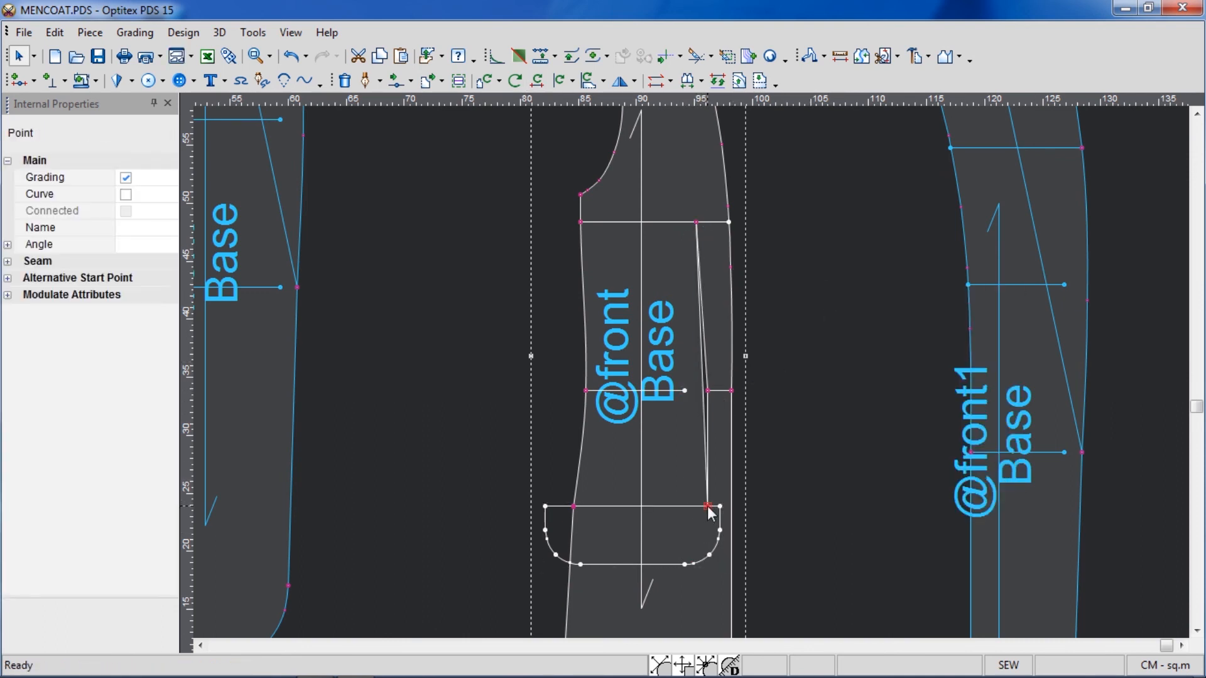
pyautogui.press('Delete')
pyautogui.click(707, 391)
pyautogui.press('Delete')
pyautogui.click(717, 391)
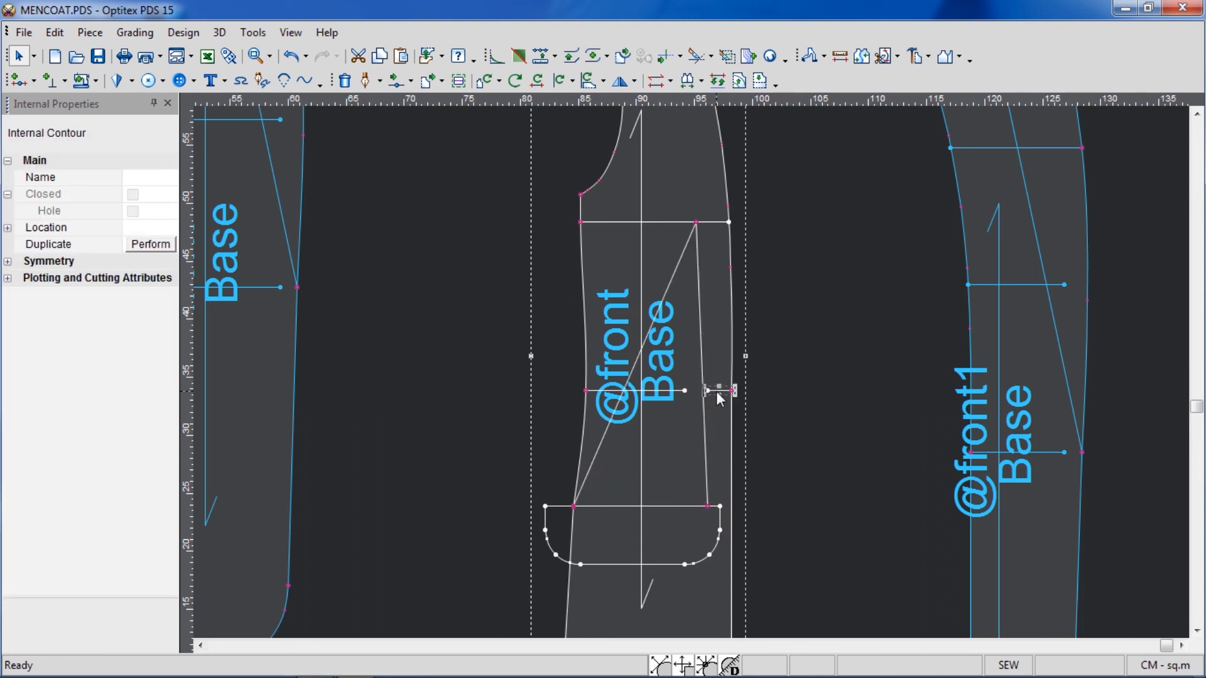
pyautogui.press('Delete')
pyautogui.click(696, 222)
pyautogui.press('Delete')
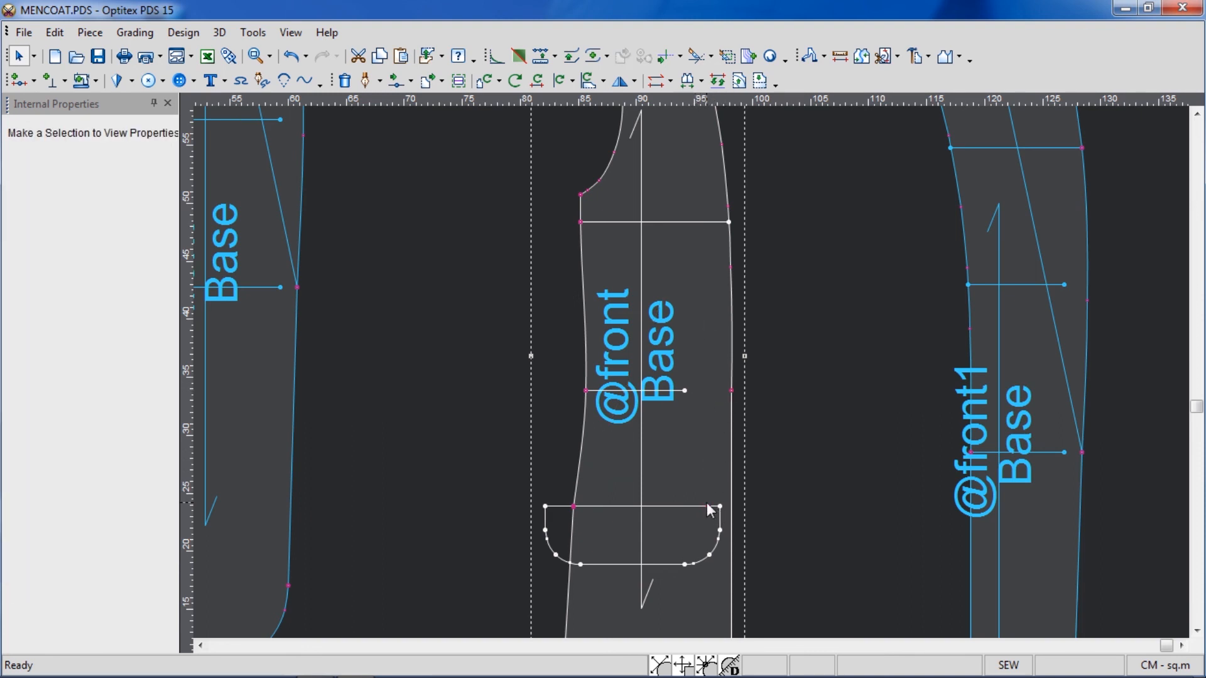
pyautogui.scroll(-2, 712, 428)
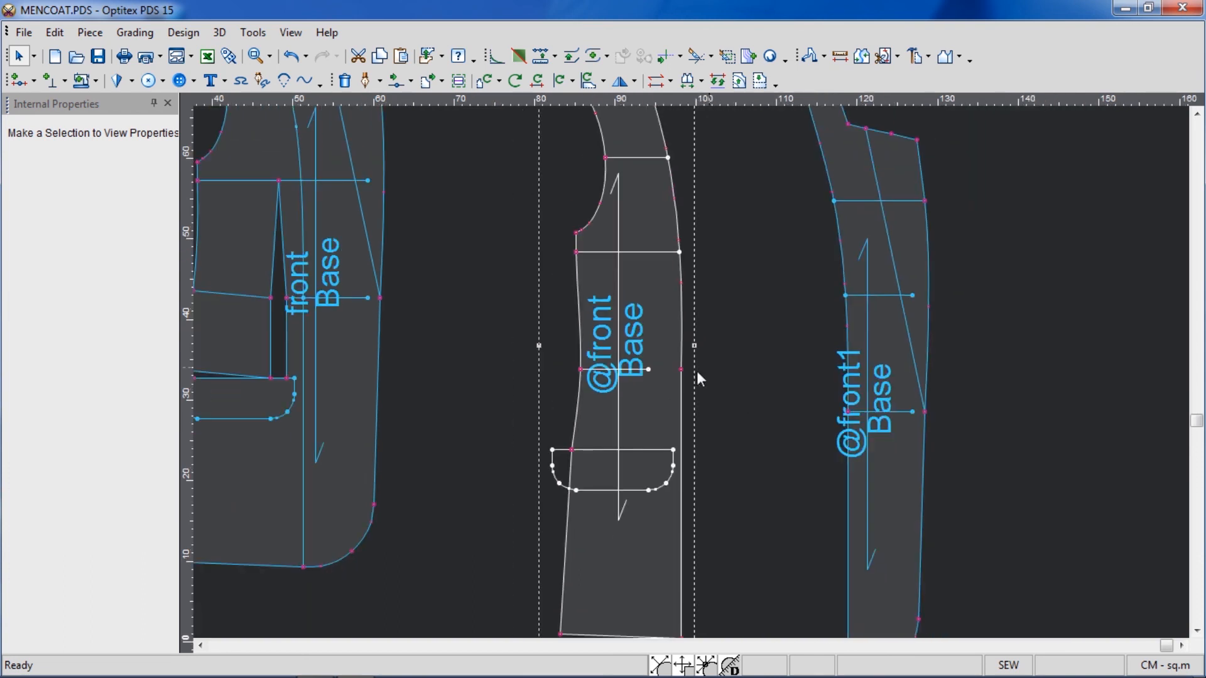
pyautogui.click(633, 373)
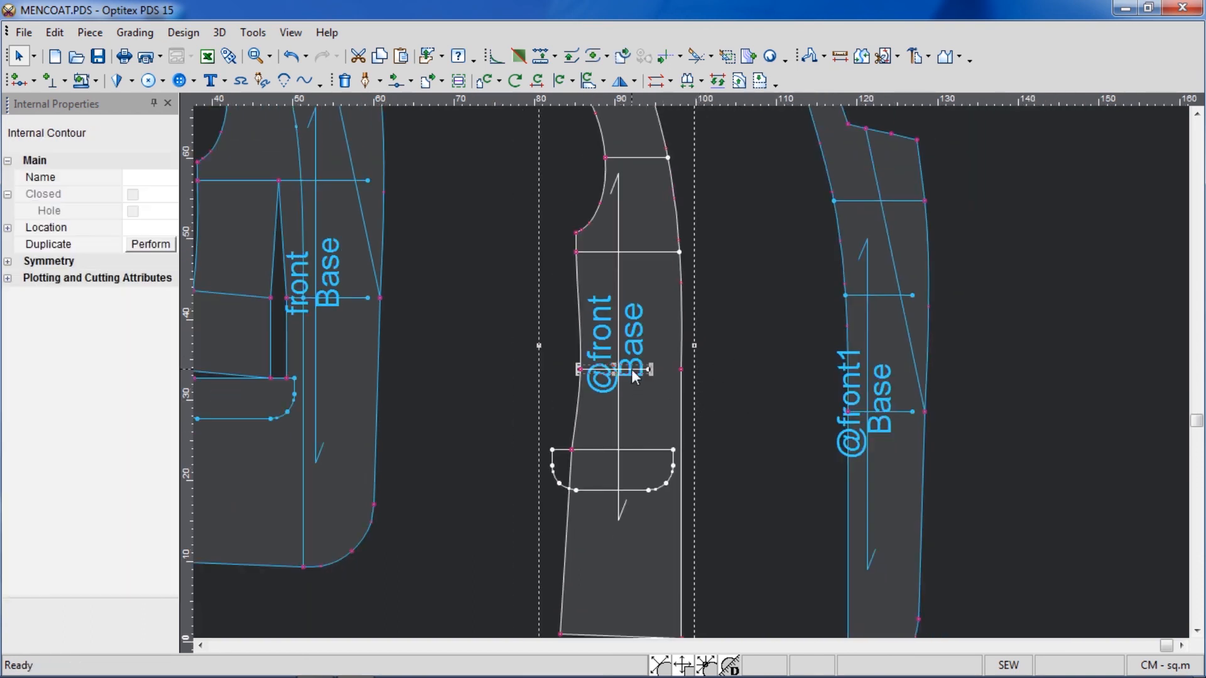
pyautogui.press('Delete')
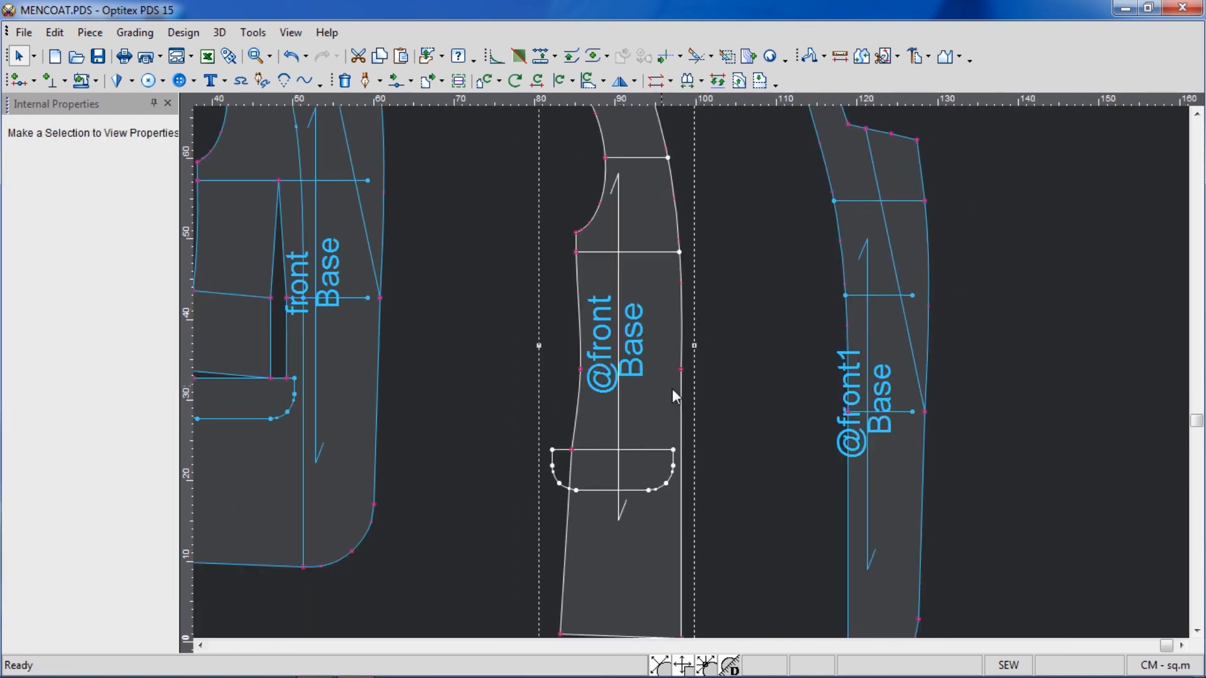
pyautogui.press('d')
pyautogui.click(682, 369)
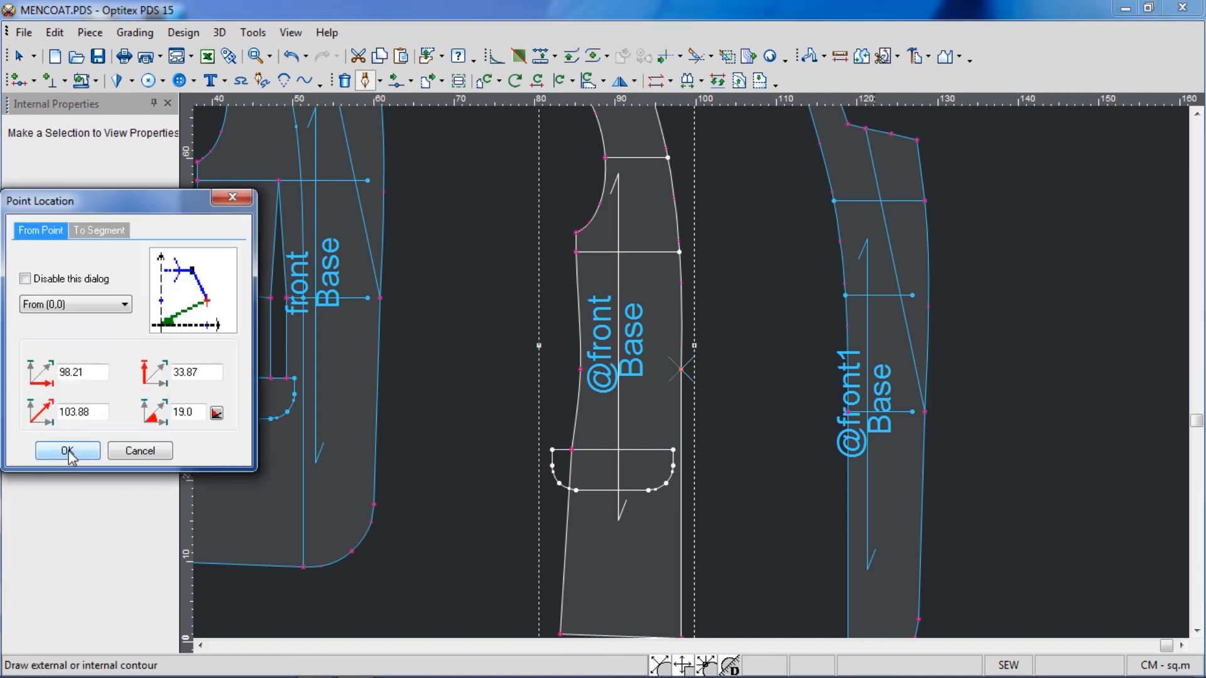
pyautogui.click(68, 452)
pyautogui.click(580, 369)
pyautogui.press('Return')
pyautogui.rightClick(717, 310)
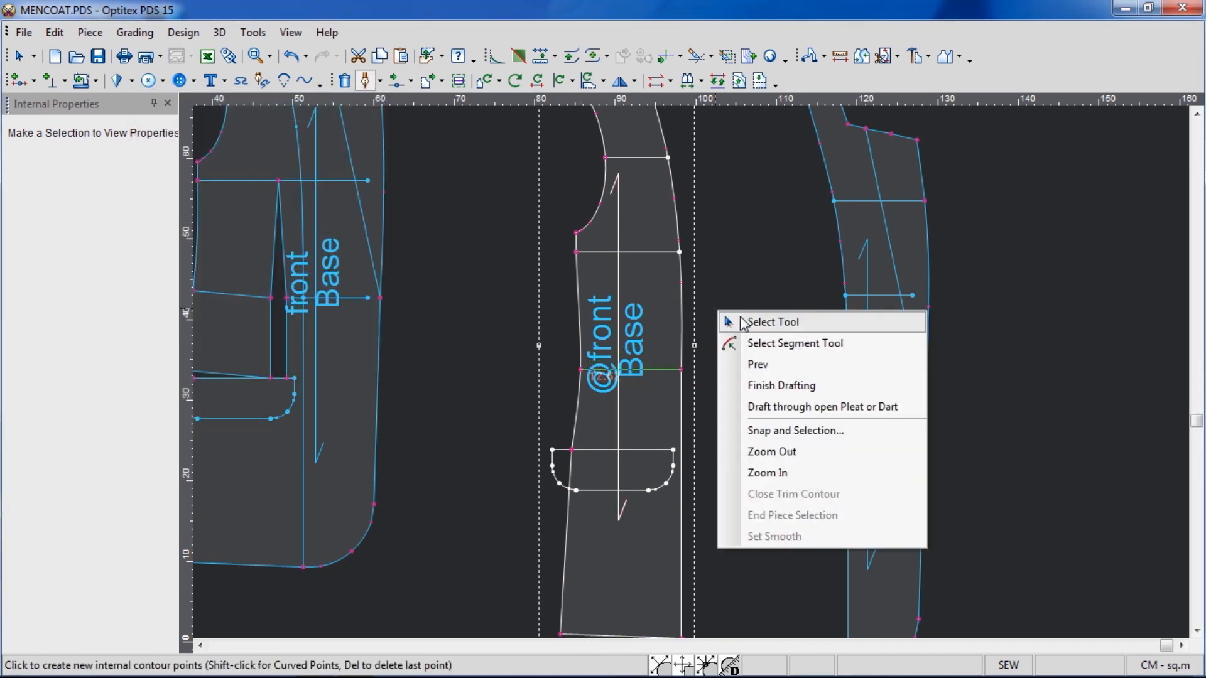
pyautogui.click(742, 320)
pyautogui.scroll(-1, 696, 360)
pyautogui.scroll(2, 642, 453)
pyautogui.click(660, 362)
pyautogui.press('Delete')
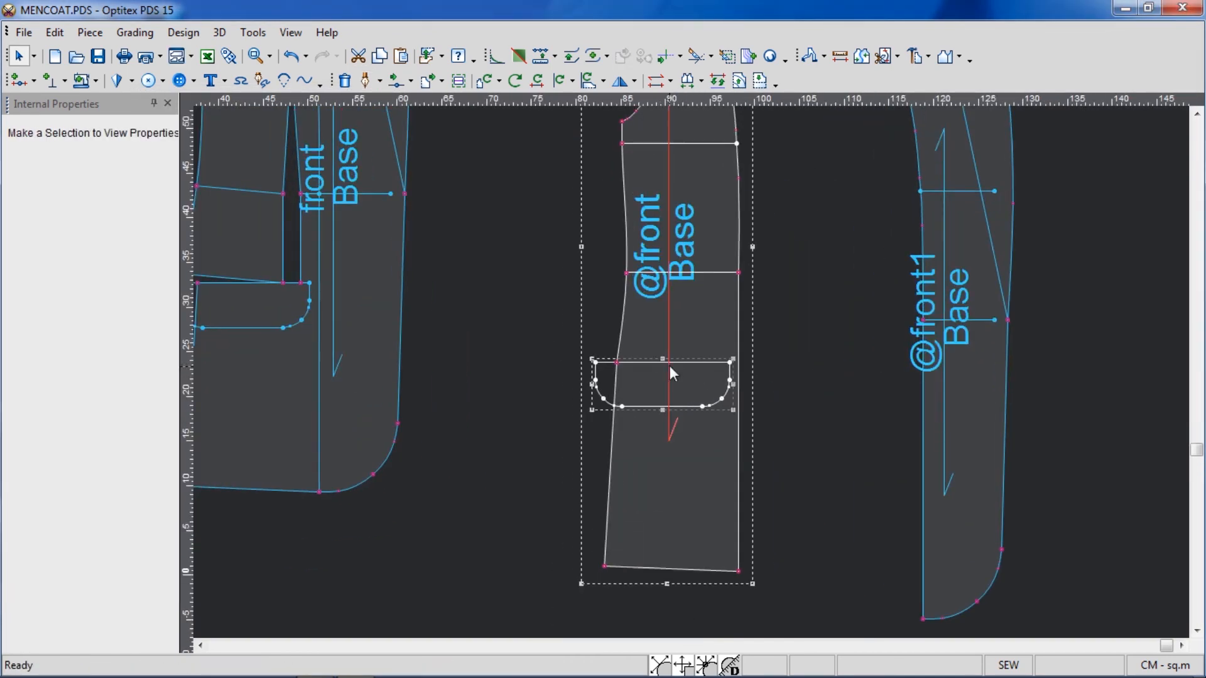
pyautogui.click(616, 362)
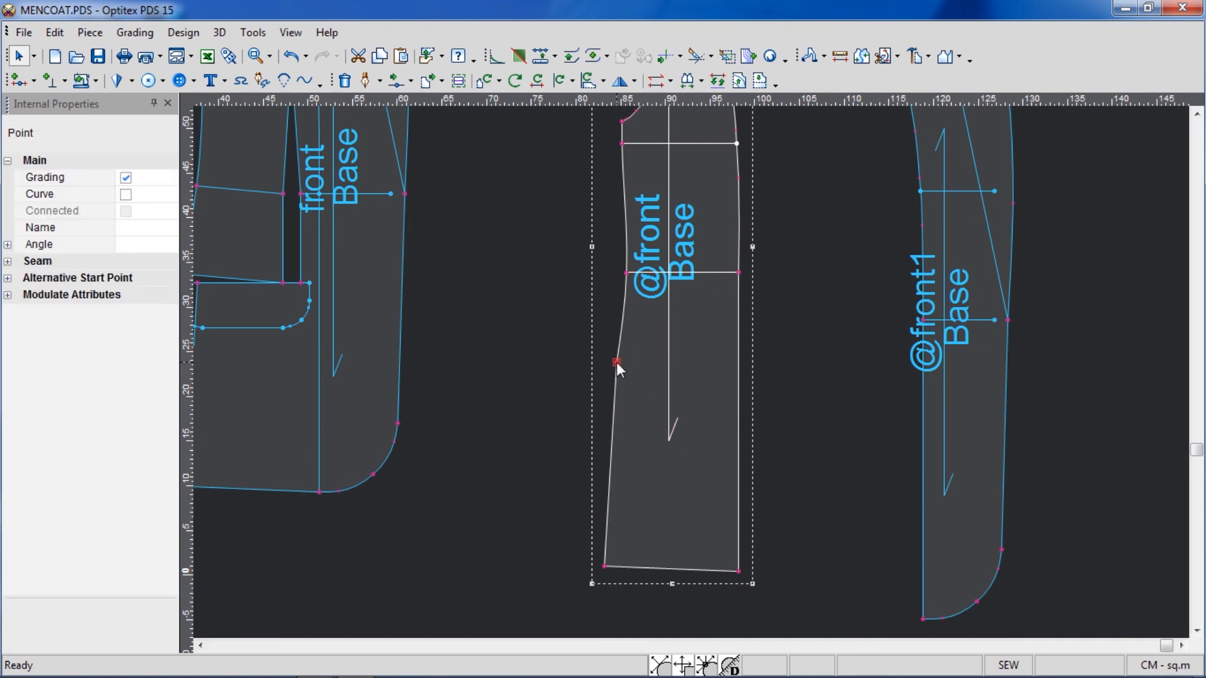
pyautogui.click(125, 194)
pyautogui.click(126, 178)
pyautogui.click(587, 309)
pyautogui.scroll(5, 685, 372)
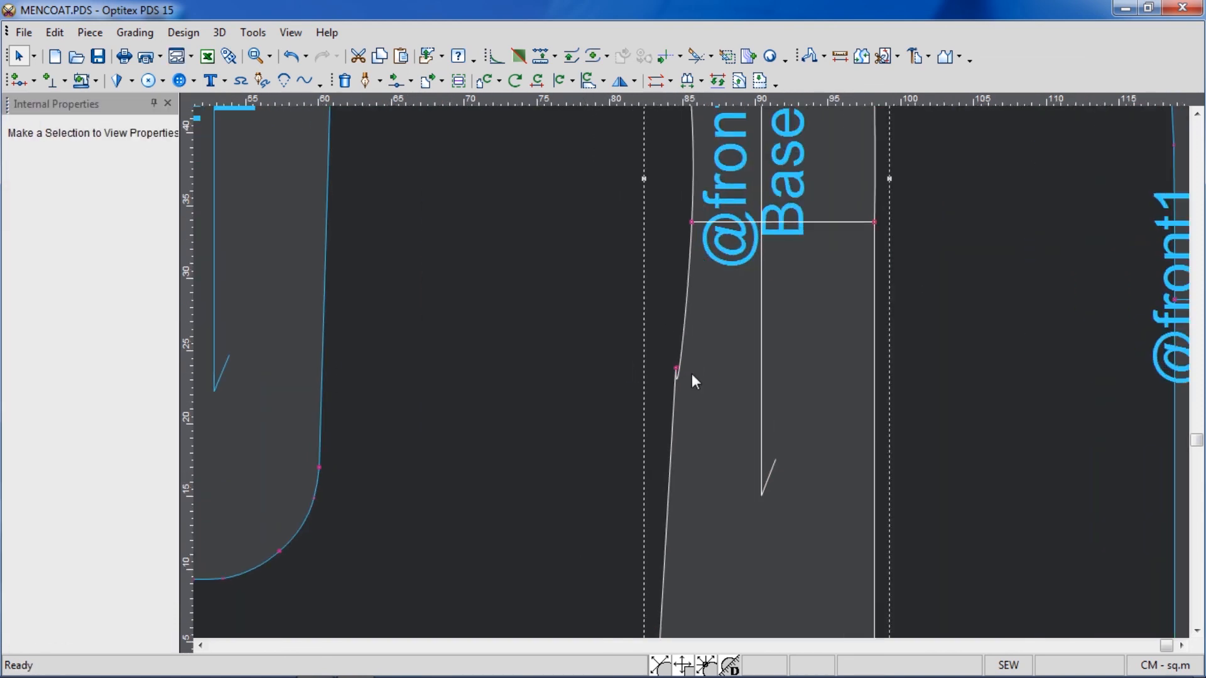
pyautogui.press('Delete')
pyautogui.click(647, 389)
pyautogui.click(670, 358)
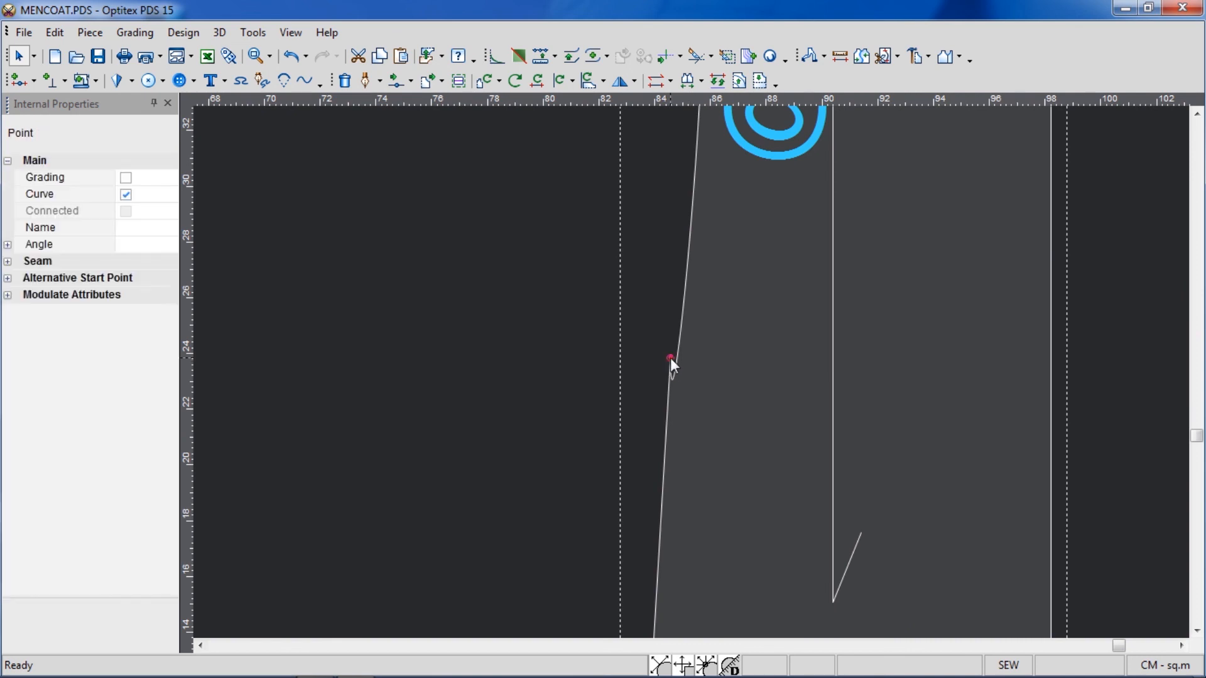
pyautogui.click(641, 355)
pyautogui.scroll(-4, 691, 371)
pyautogui.scroll(-3, 696, 371)
pyautogui.scroll(4, 657, 370)
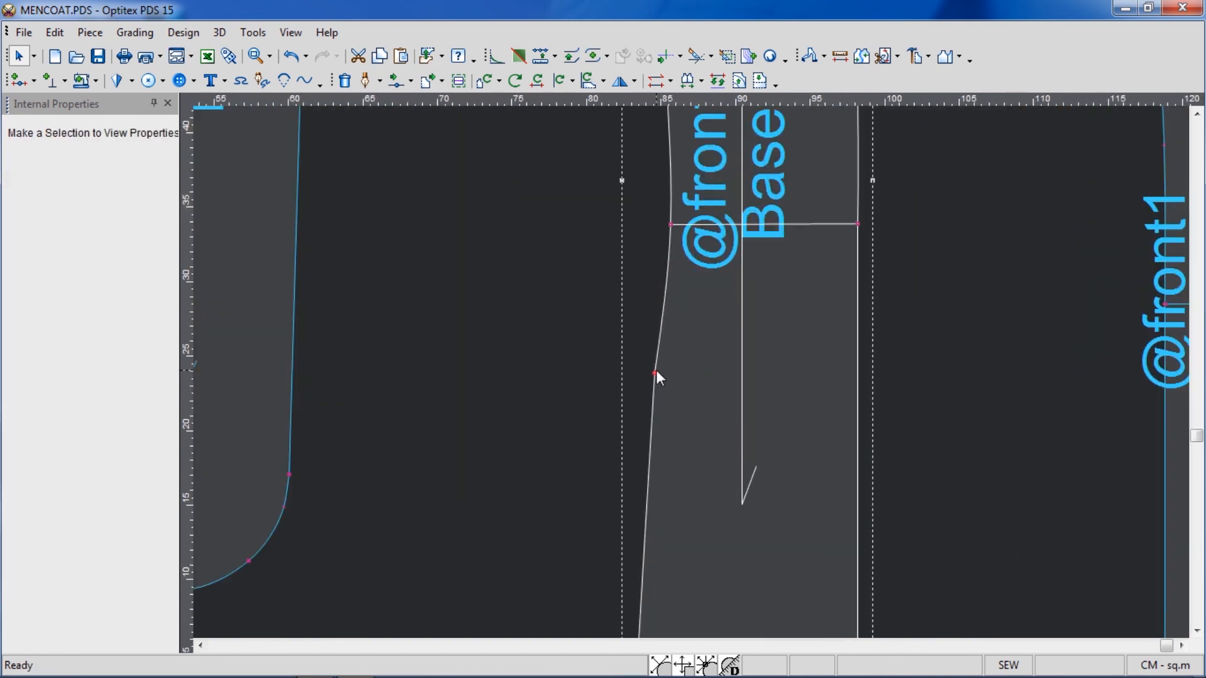
# - Try deleting the remaining pocket-level point on the side edge, and undo the deletion
pyautogui.click(655, 373)
pyautogui.press('Delete')
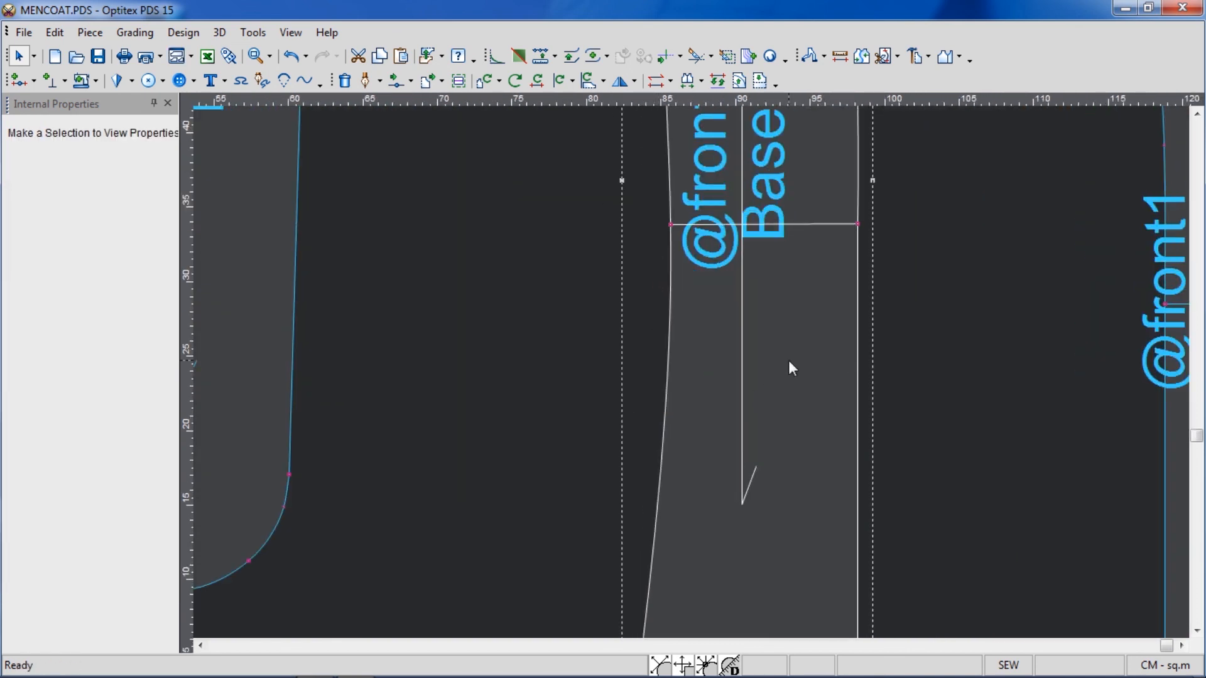
pyautogui.hotkey('ctrl', 'z')
pyautogui.scroll(-4, 648, 381)
pyautogui.click(697, 369)
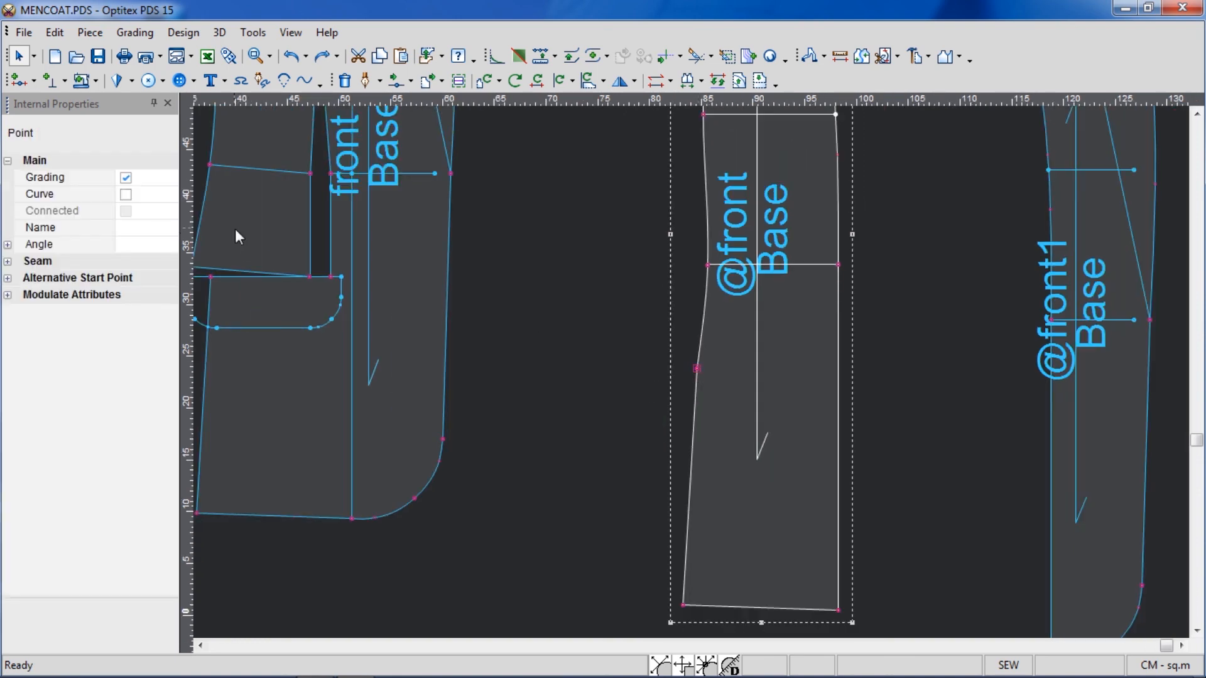
pyautogui.click(127, 198)
pyautogui.click(127, 177)
pyautogui.click(584, 331)
pyautogui.scroll(-2, 584, 331)
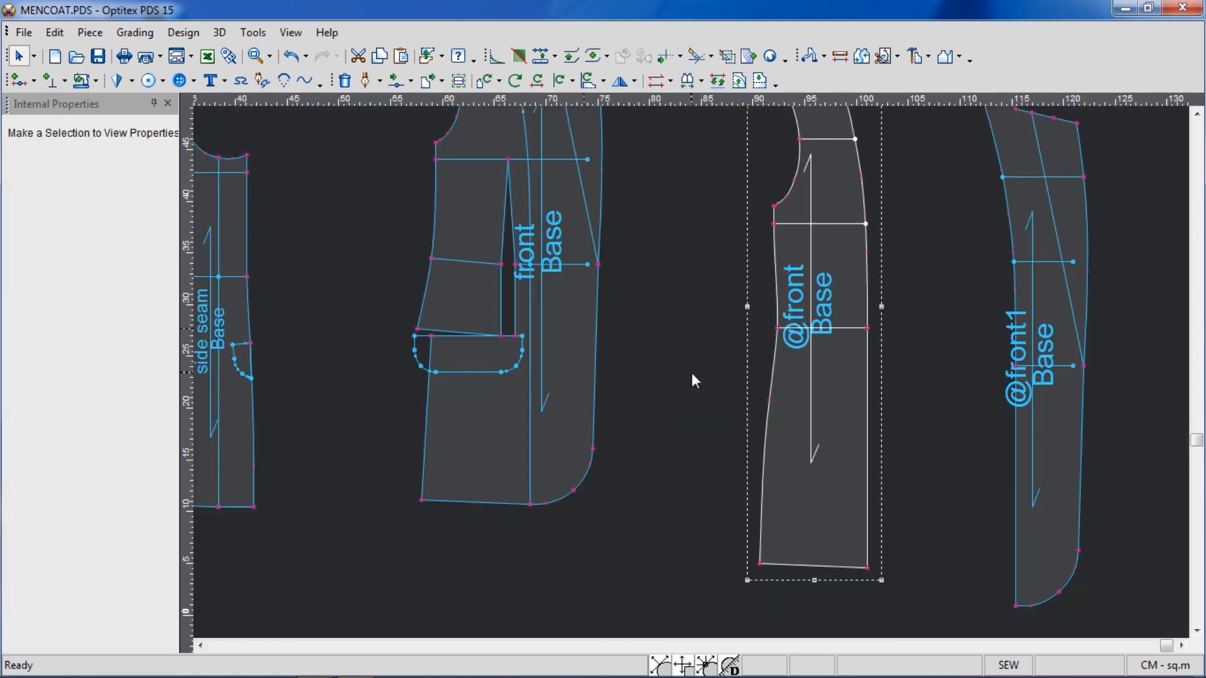
pyautogui.scroll(4, 731, 379)
pyautogui.scroll(-3, 691, 370)
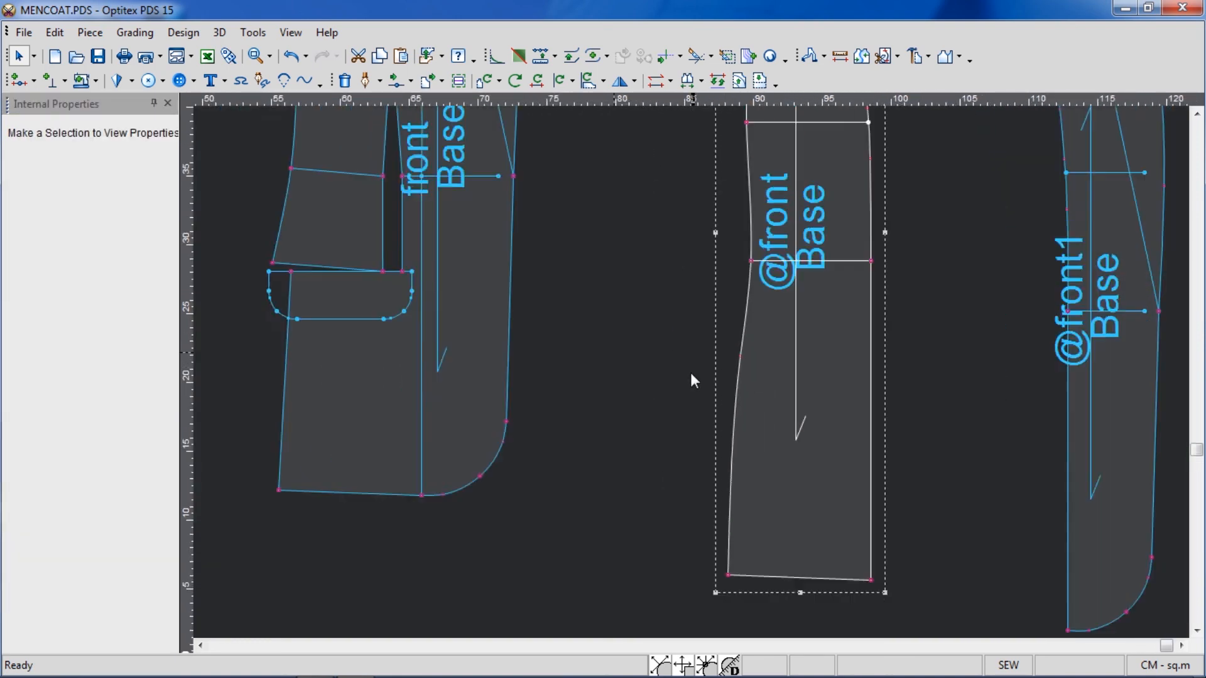
pyautogui.moveTo(722, 538); pyautogui.dragTo(350, 546)
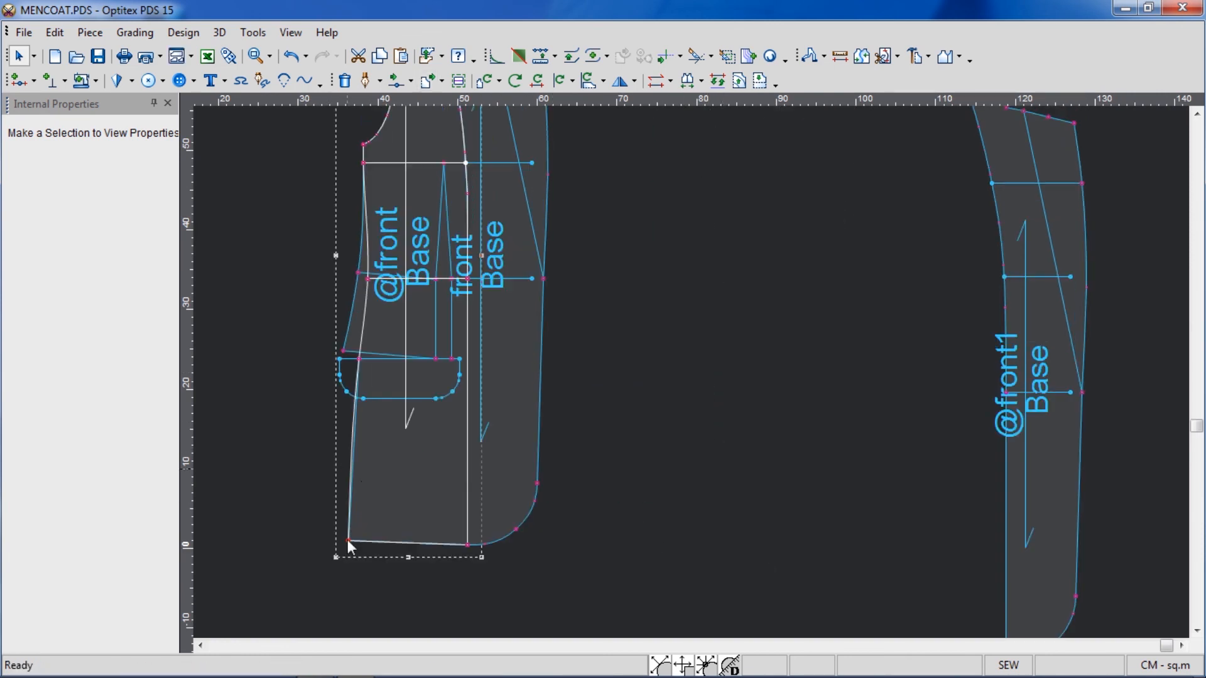
pyautogui.scroll(-2, 702, 411)
pyautogui.moveTo(707, 416); pyautogui.dragTo(877, 431)
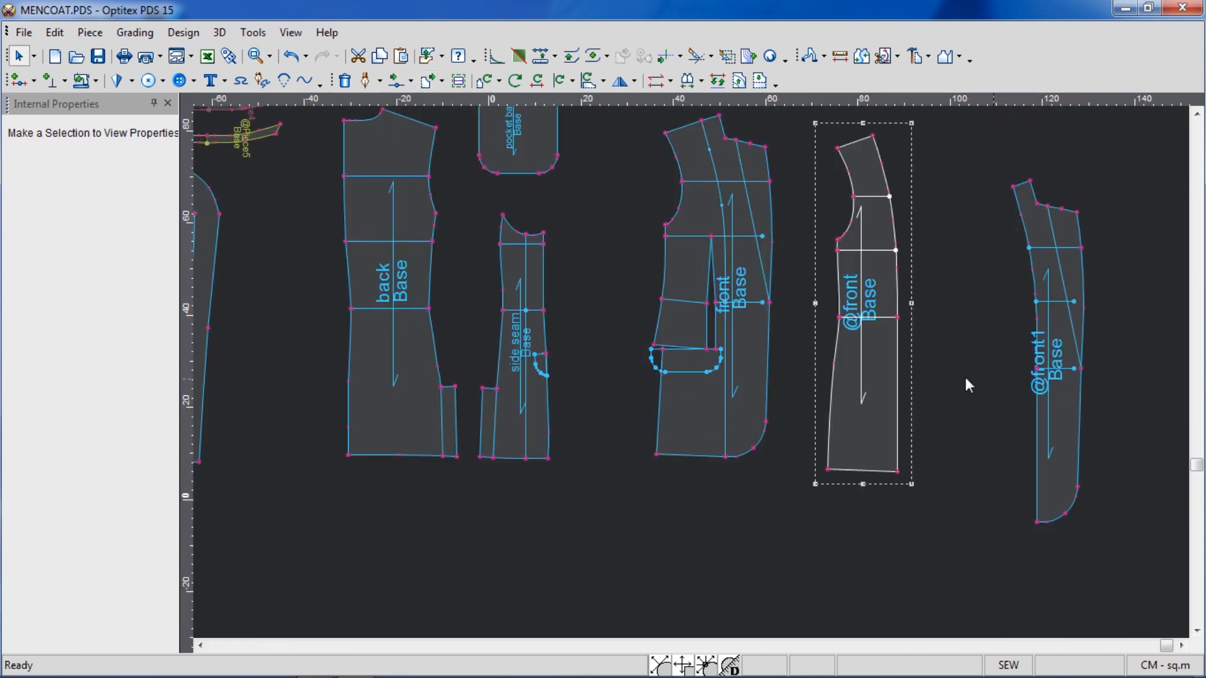
pyautogui.moveTo(1045, 389); pyautogui.dragTo(930, 383)
pyautogui.scroll(2, 692, 372)
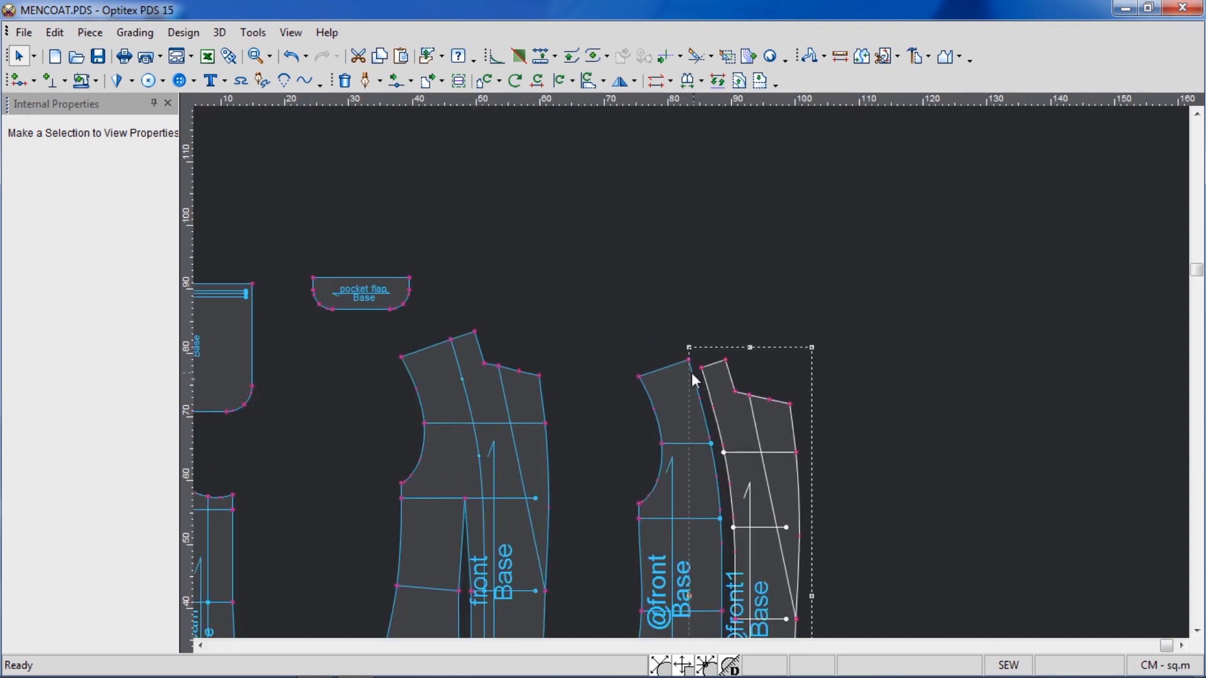
pyautogui.moveTo(702, 371); pyautogui.dragTo(688, 360)
pyautogui.scroll(1, 741, 558)
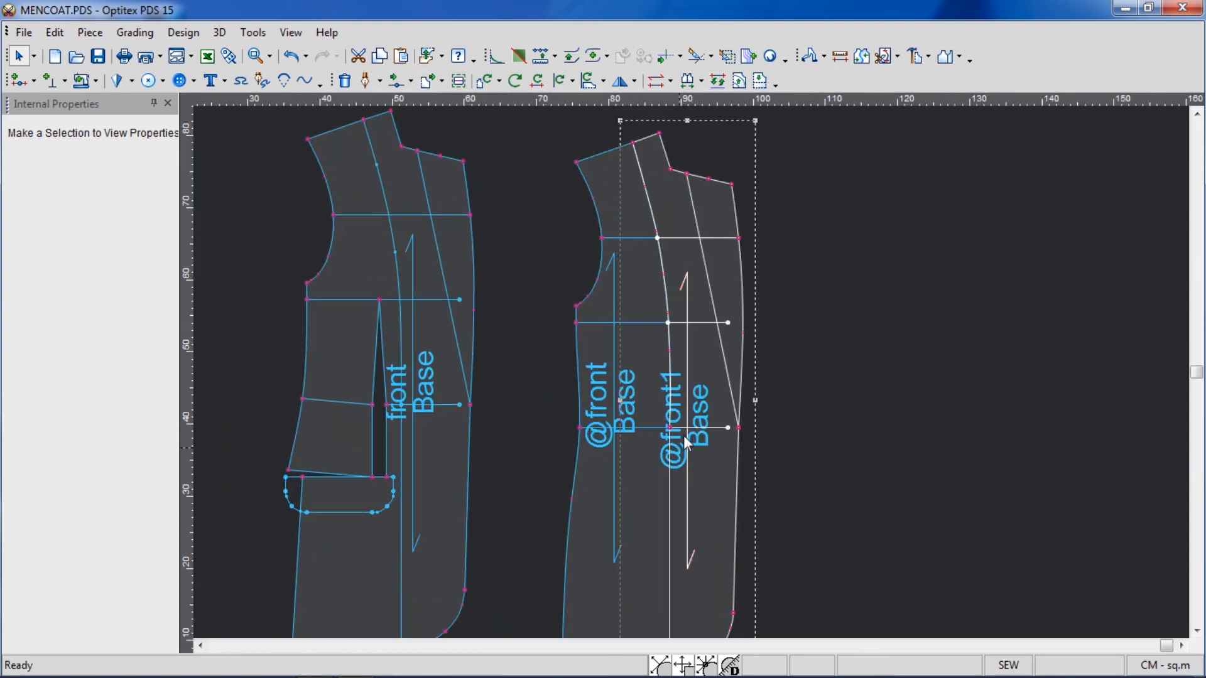
pyautogui.click(635, 517)
pyautogui.click(106, 213)
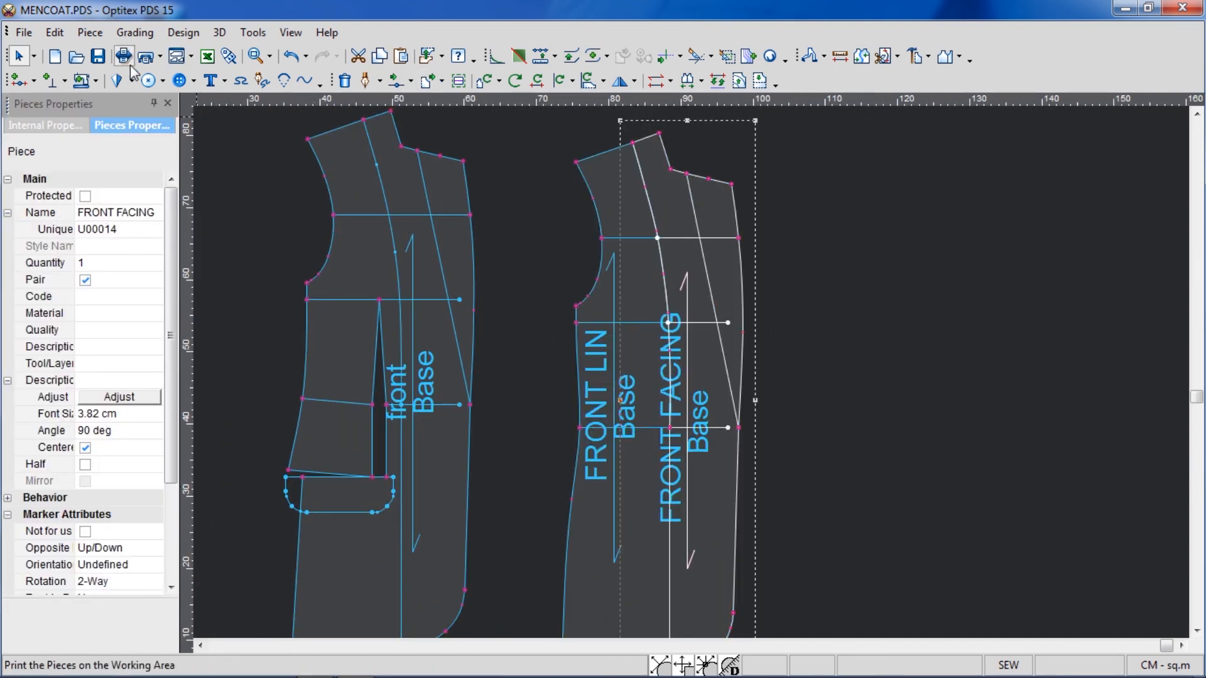
# - Name the base size M in the sizes table and save the pattern file
pyautogui.click(135, 32)
pyautogui.click(168, 61)
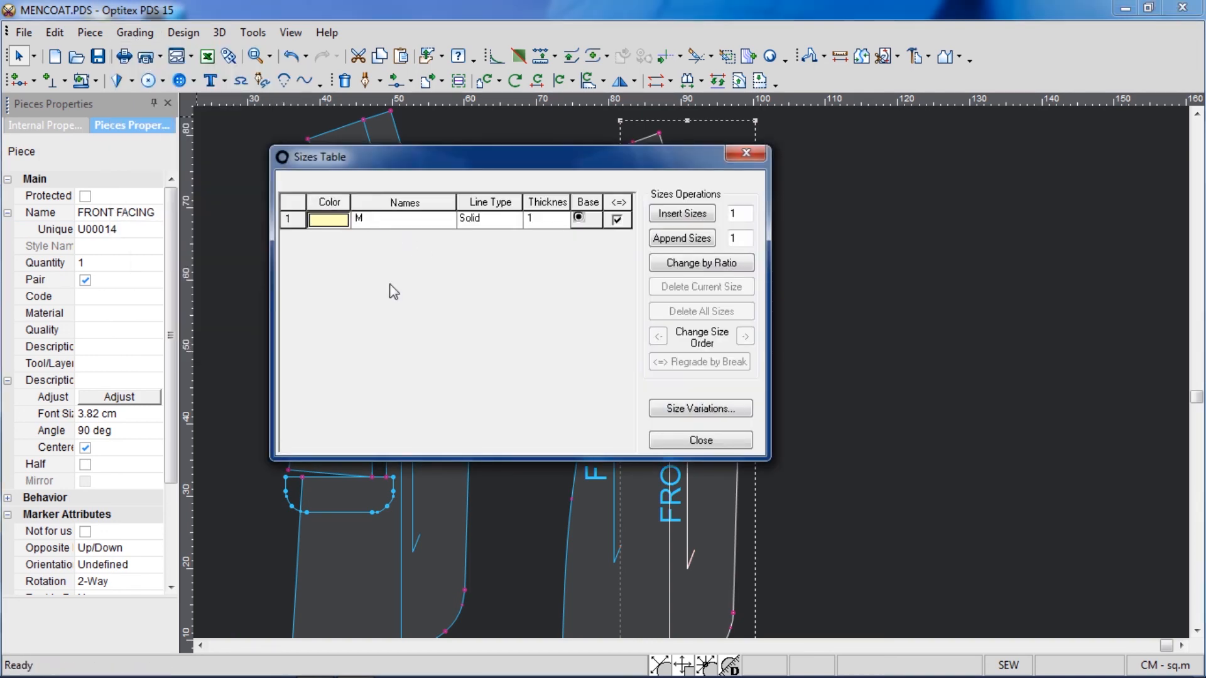
pyautogui.click(687, 443)
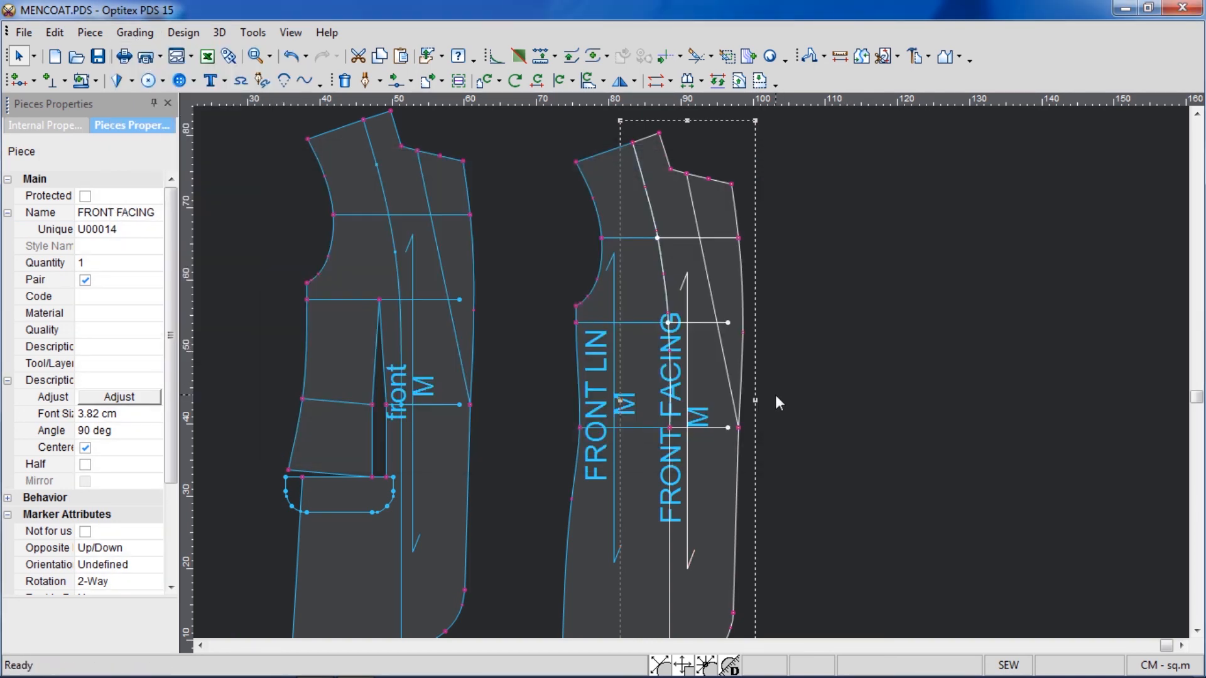
pyautogui.hotkey('ctrl', 's')
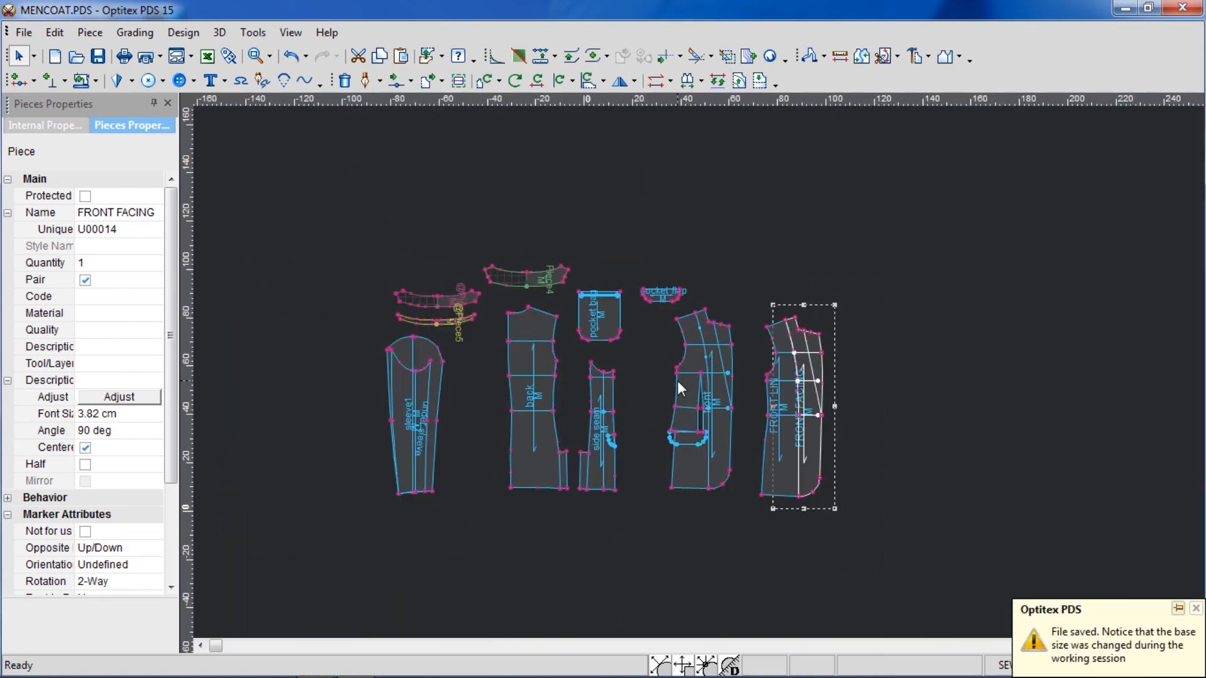